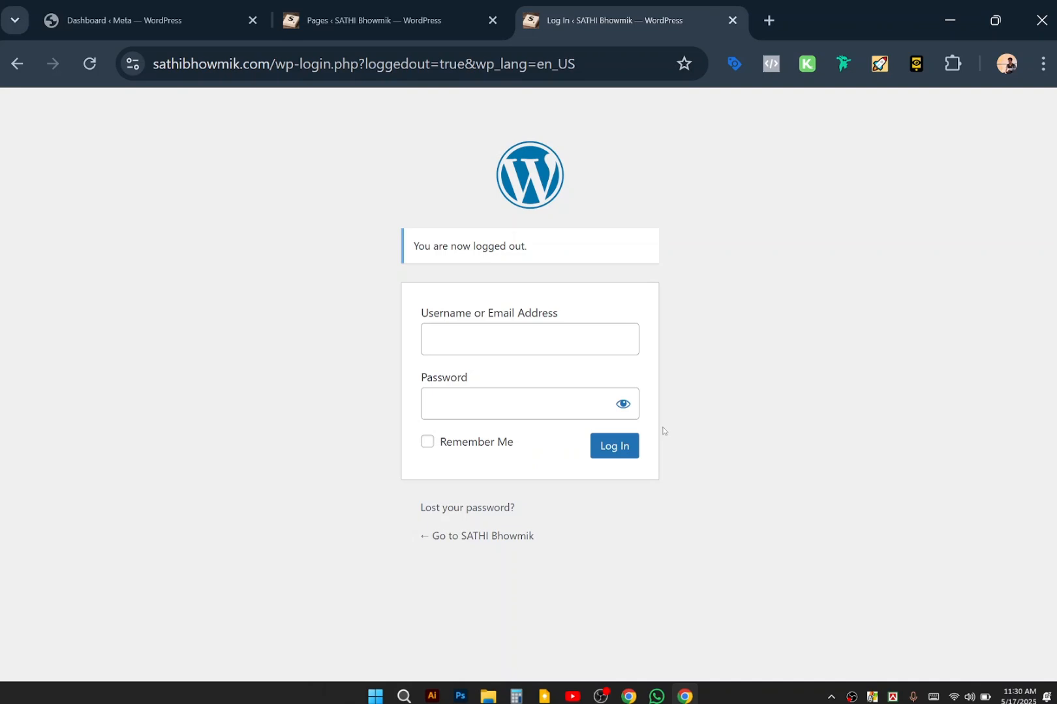
Open a blank new tab, return to the WordPress login tab, then bring up the blank tab's options.
left_click(769, 20)
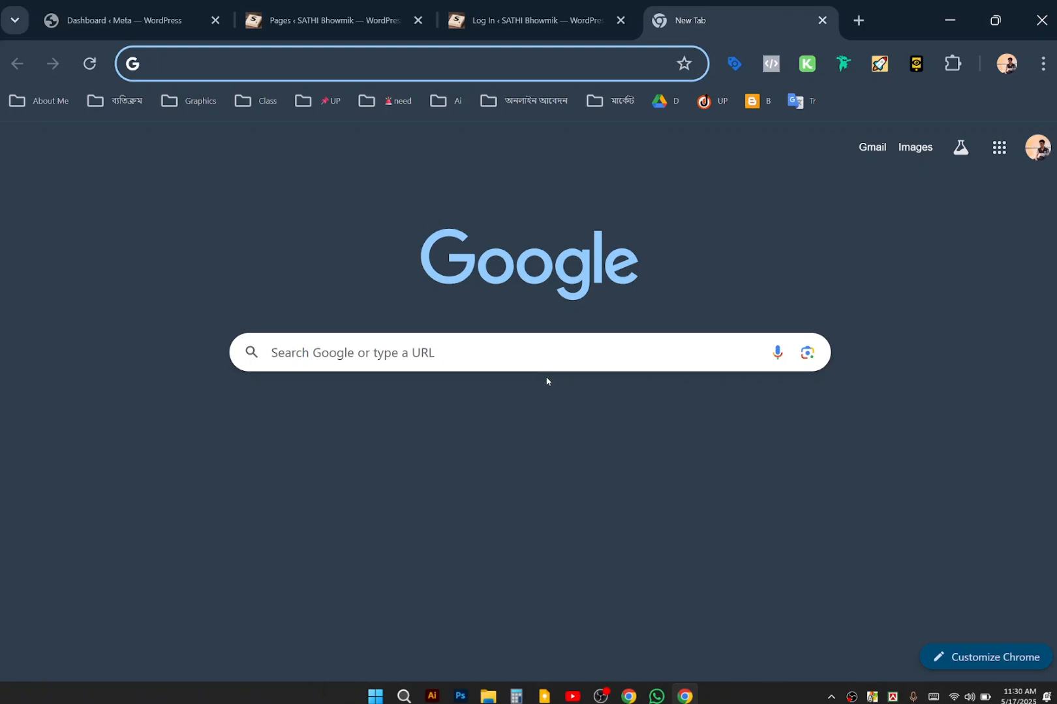
left_click(547, 382)
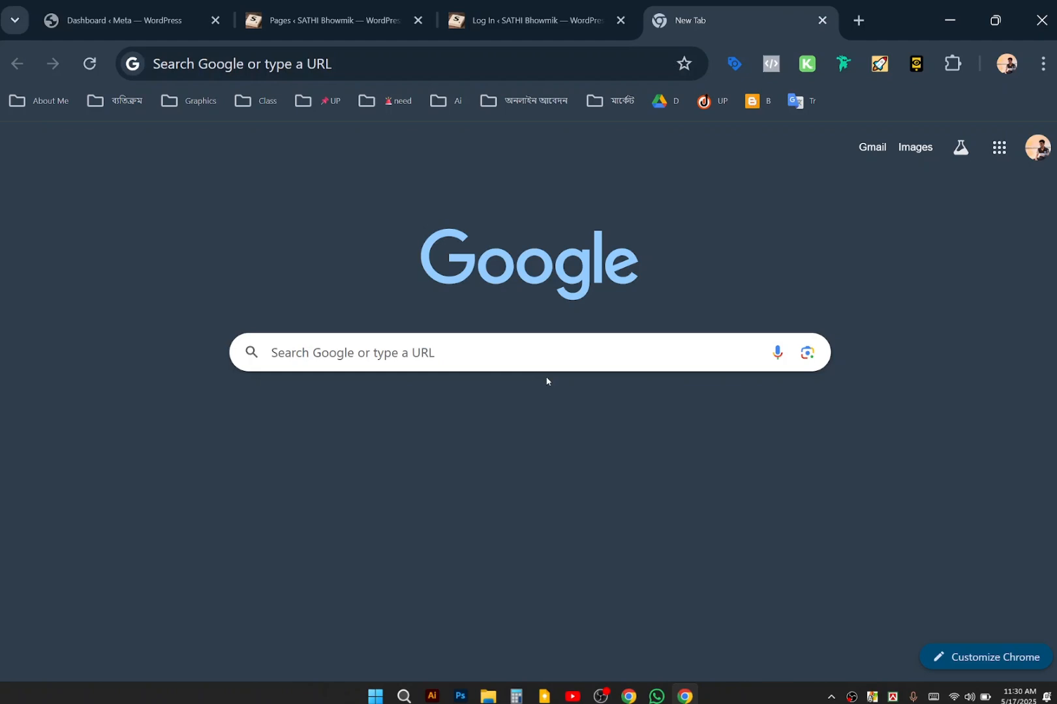
left_click(525, 18)
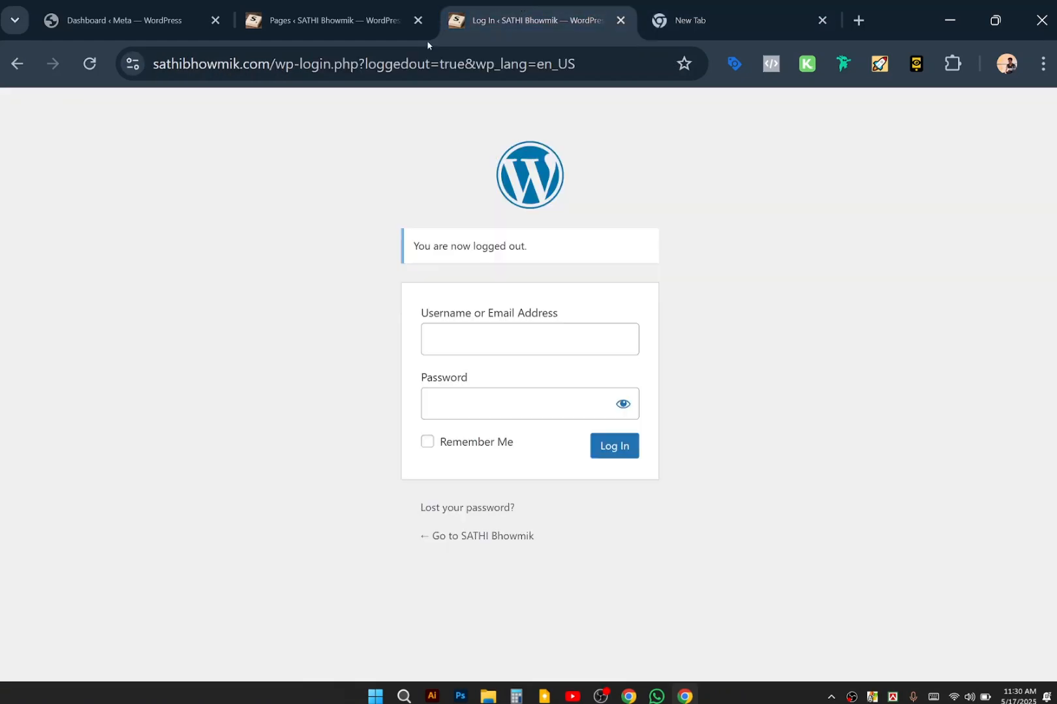
right_click(727, 23)
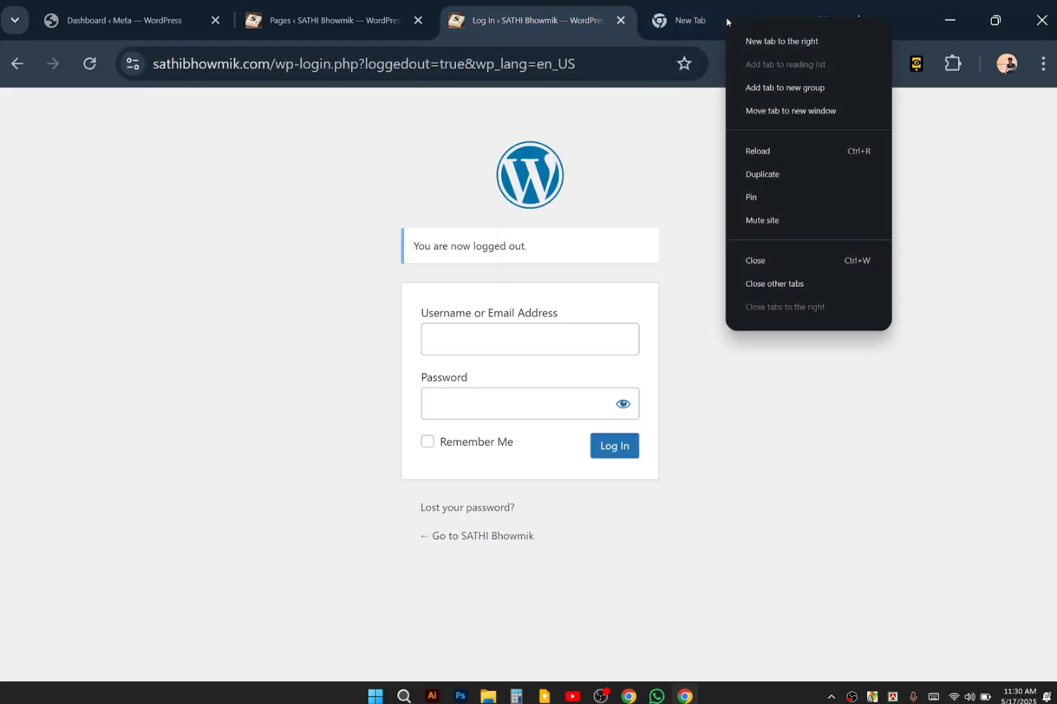
Type the address 172.0.0.1 into the blank tab, then close that tab.
left_click(701, 24)
left_click(568, 58)
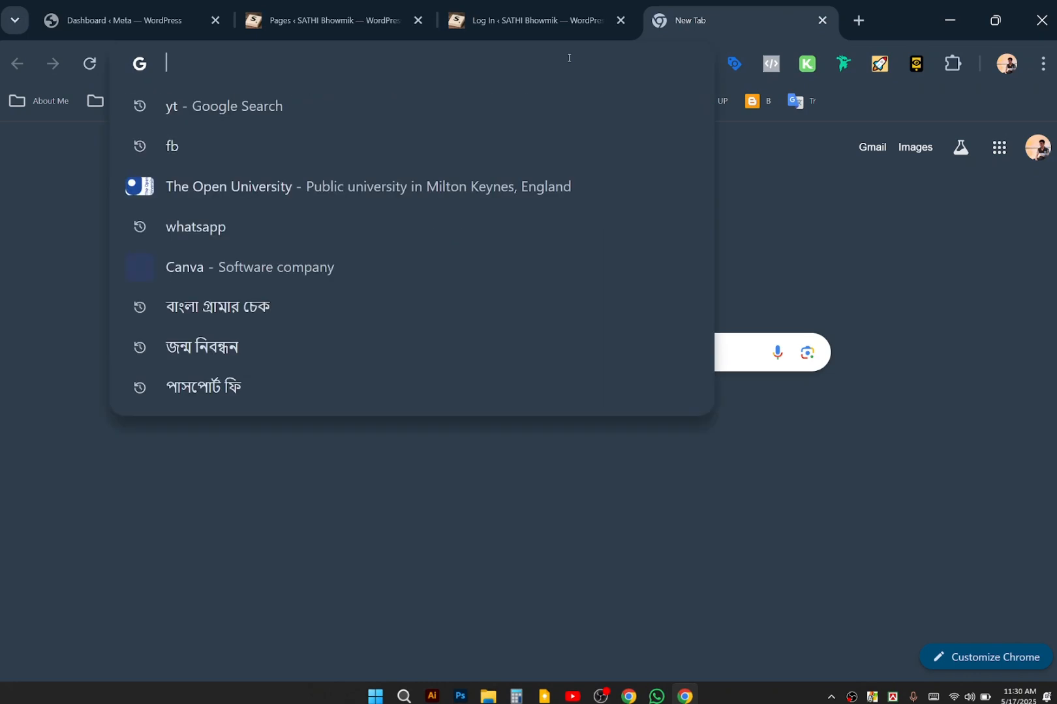
type("172")
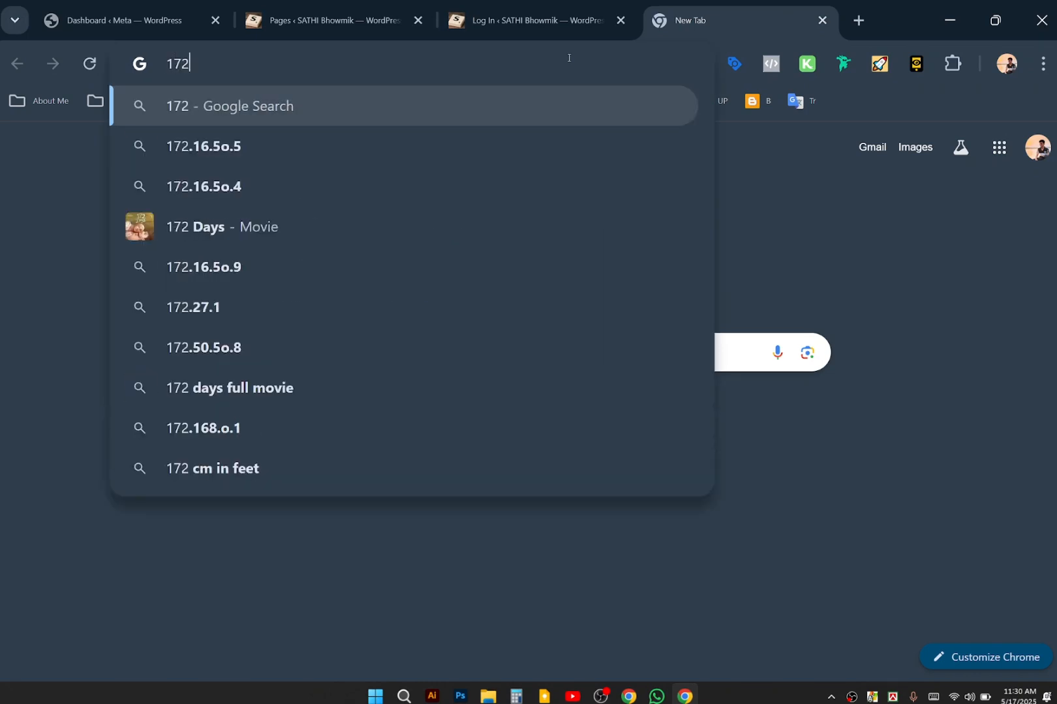
type(".0")
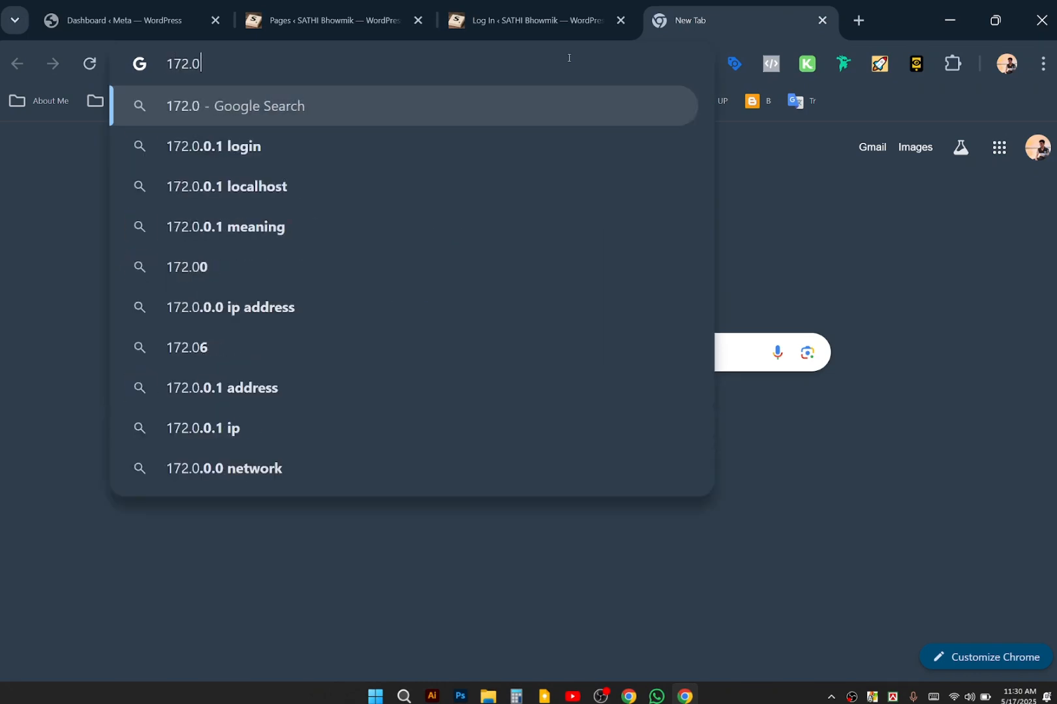
type(",0,")
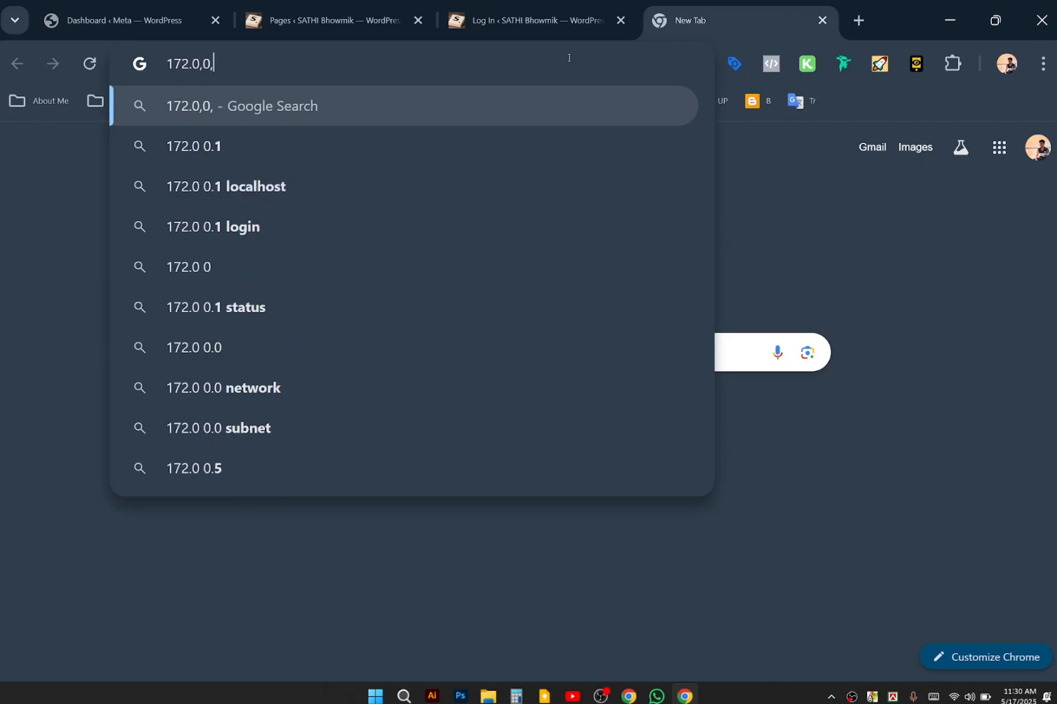
key("BackSpace")
key("BackSpace")
key("BackSpace")
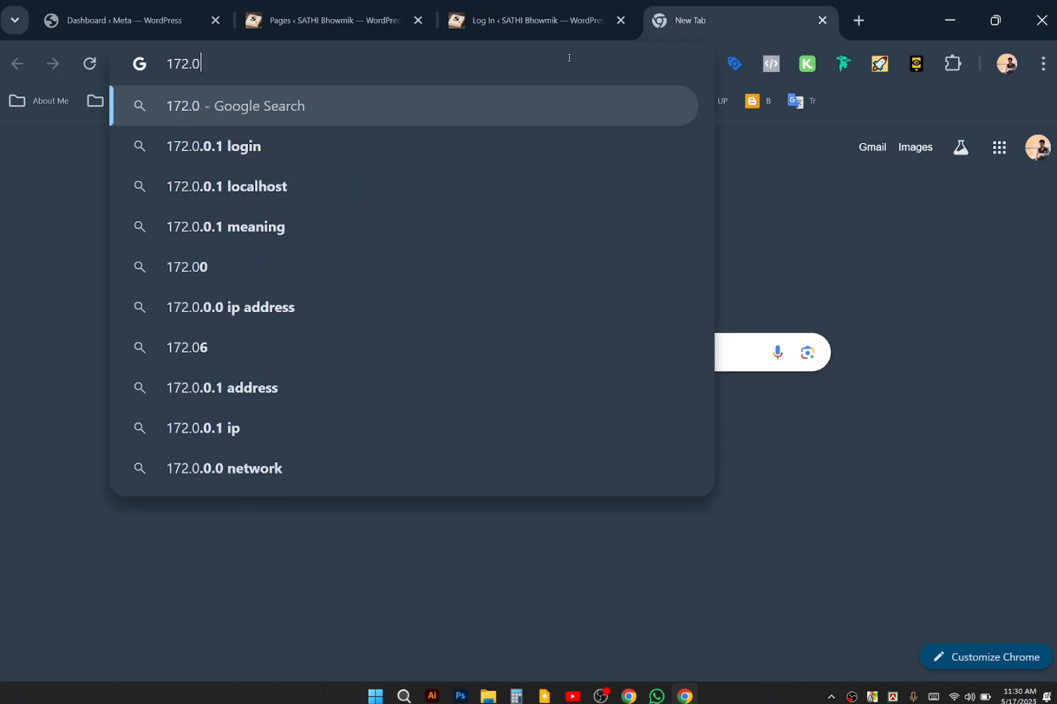
type(".0.1")
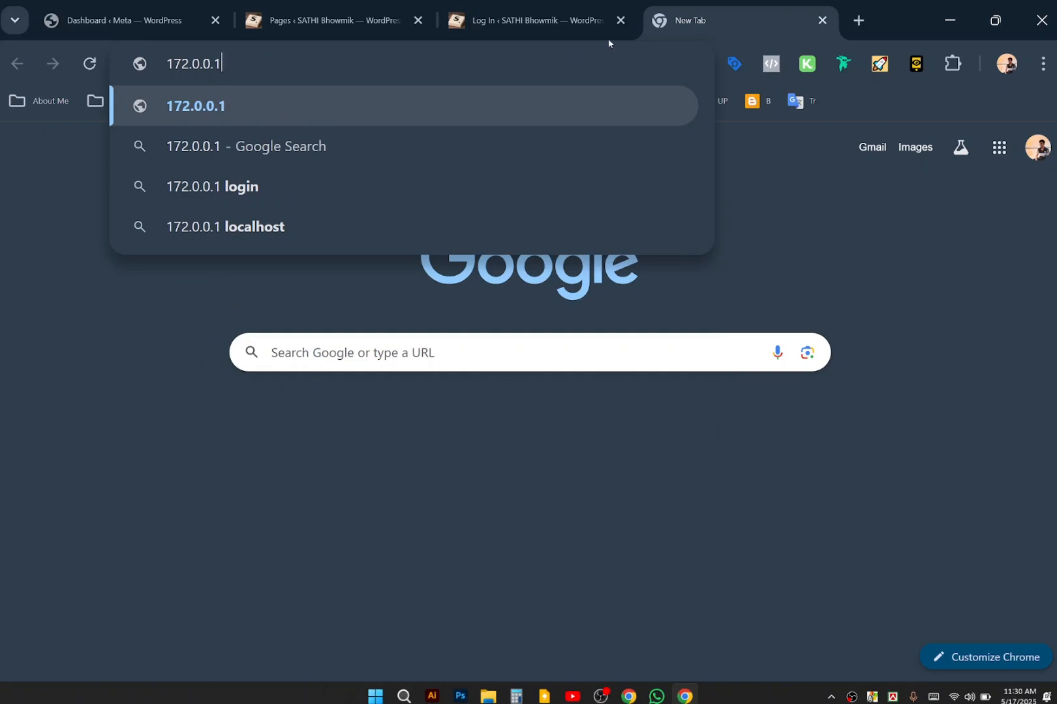
left_click(821, 20)
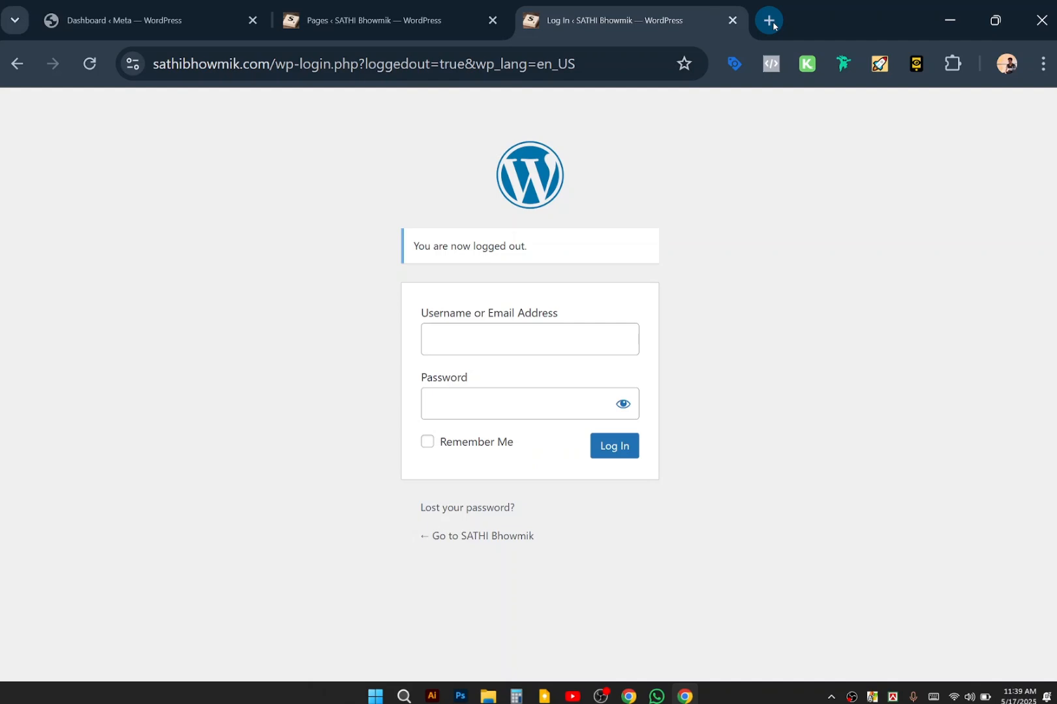
Open a new tab and search Google for 'redmi note 13' via the address-bar suggestion.
left_click(773, 25)
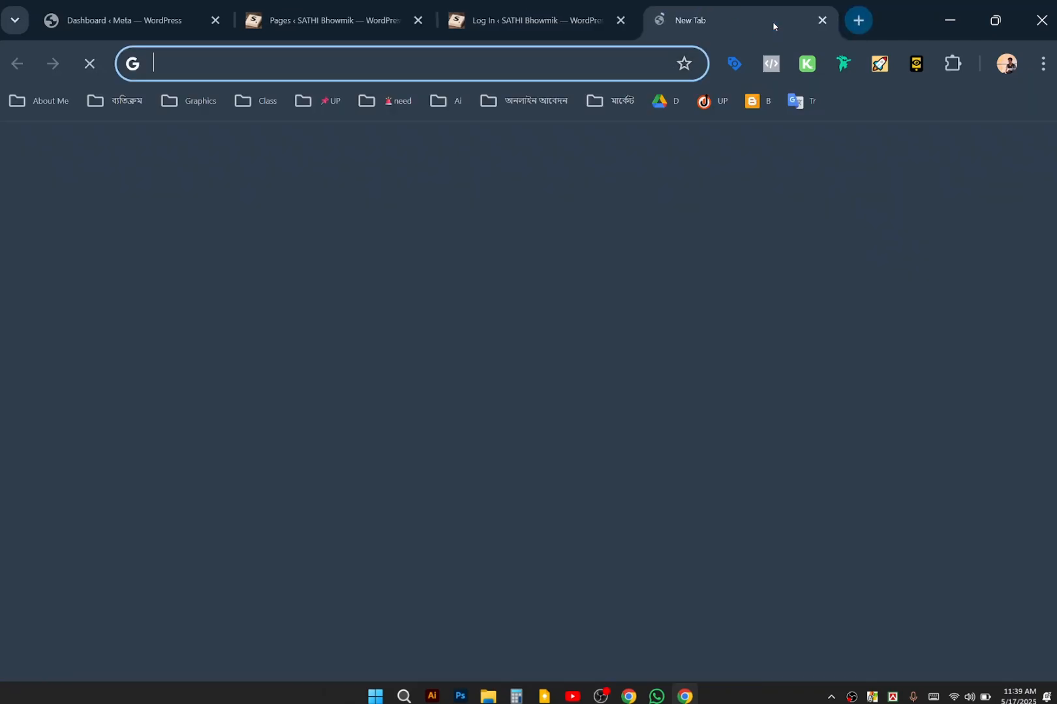
type("redi")
key("BackSpace")
key("BackSpace")
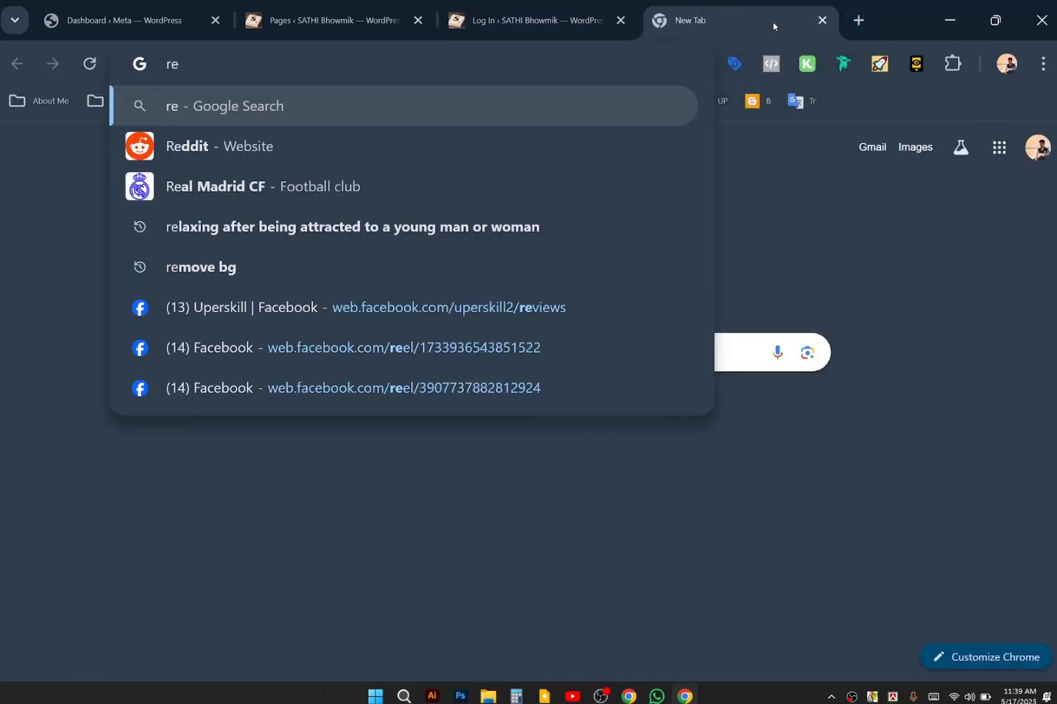
type("dim")
key("BackSpace")
key("BackSpace")
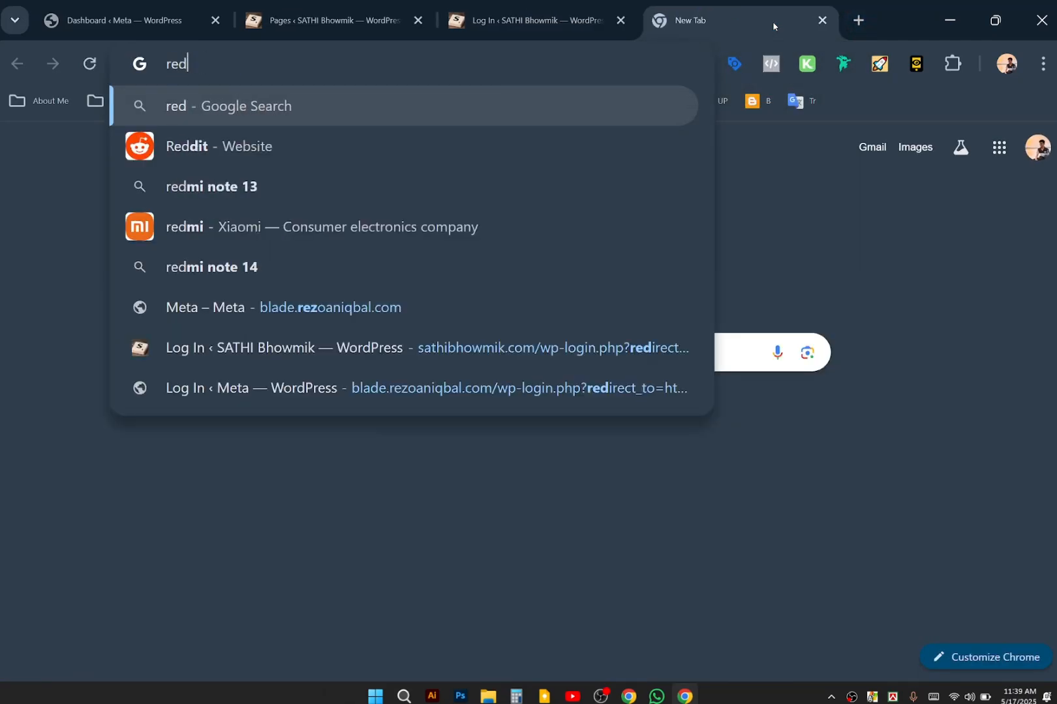
type("mi note")
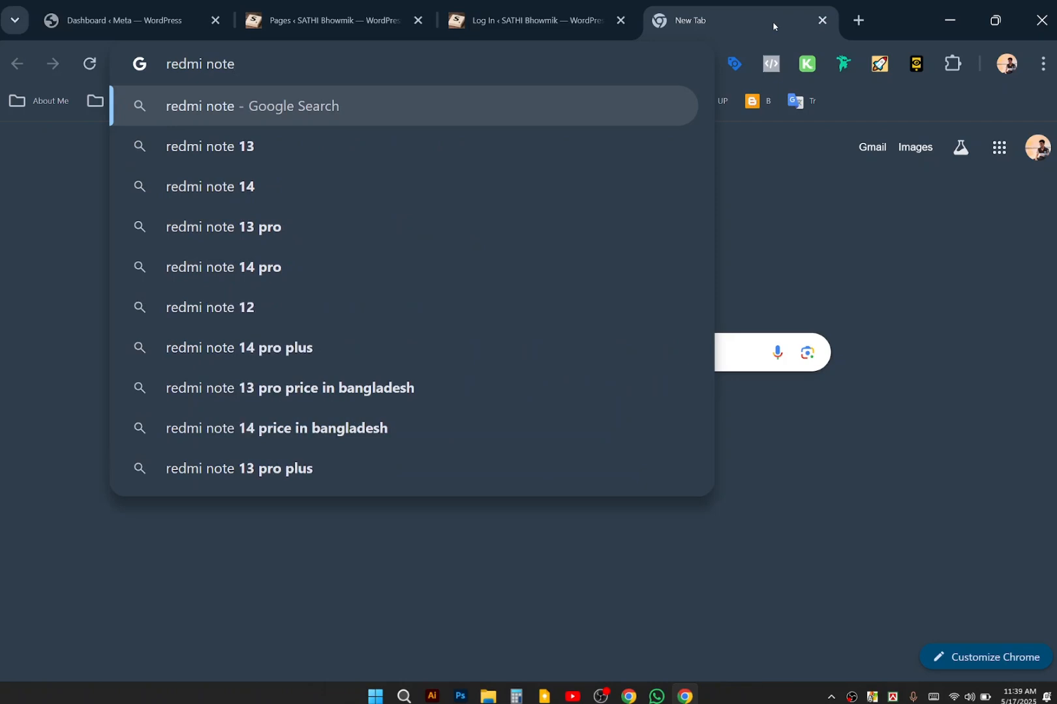
key("Down")
key("Return")
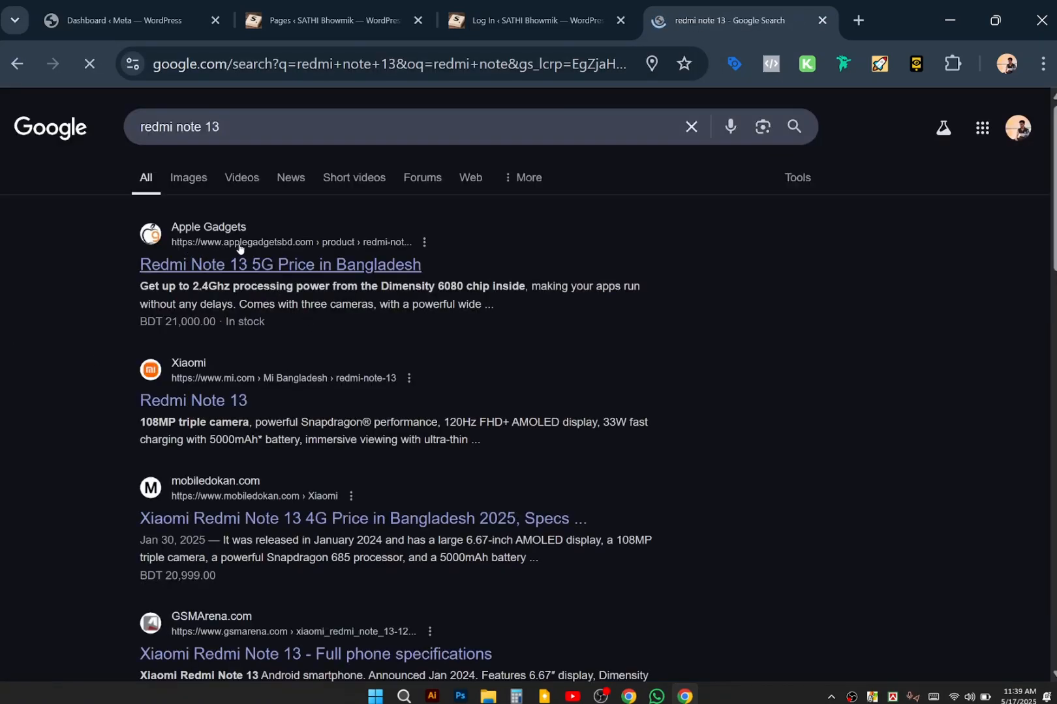
Open the Apple Gadgets Redmi Note 13 5G result, close its app-discount popup, and browse the page.
left_click(337, 277)
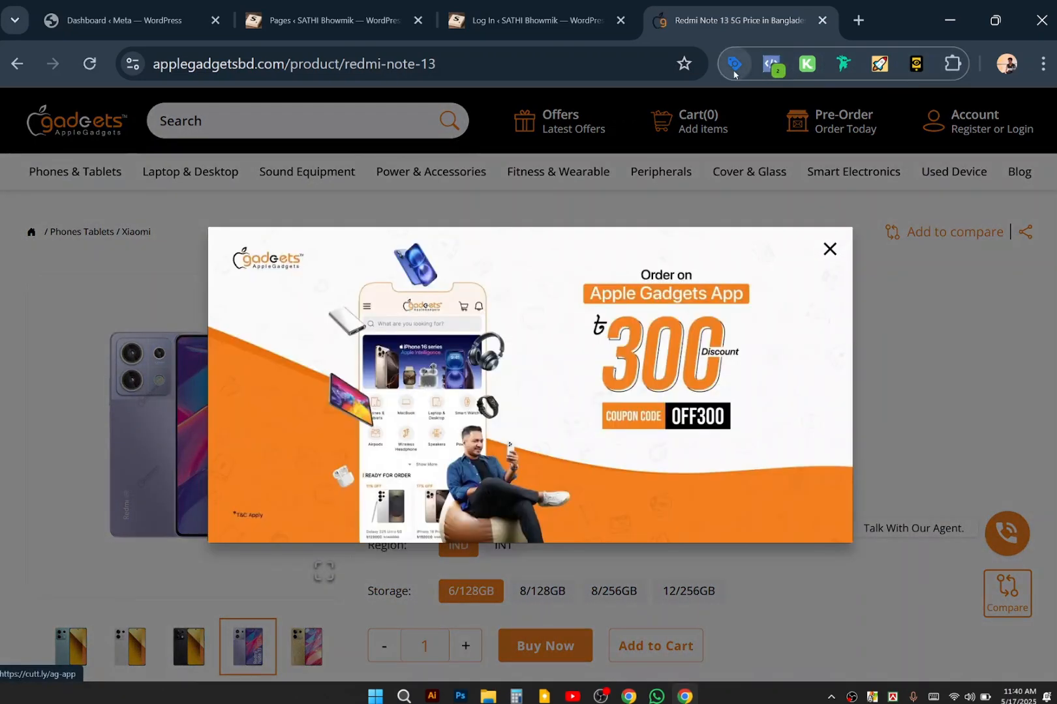
left_click(825, 252)
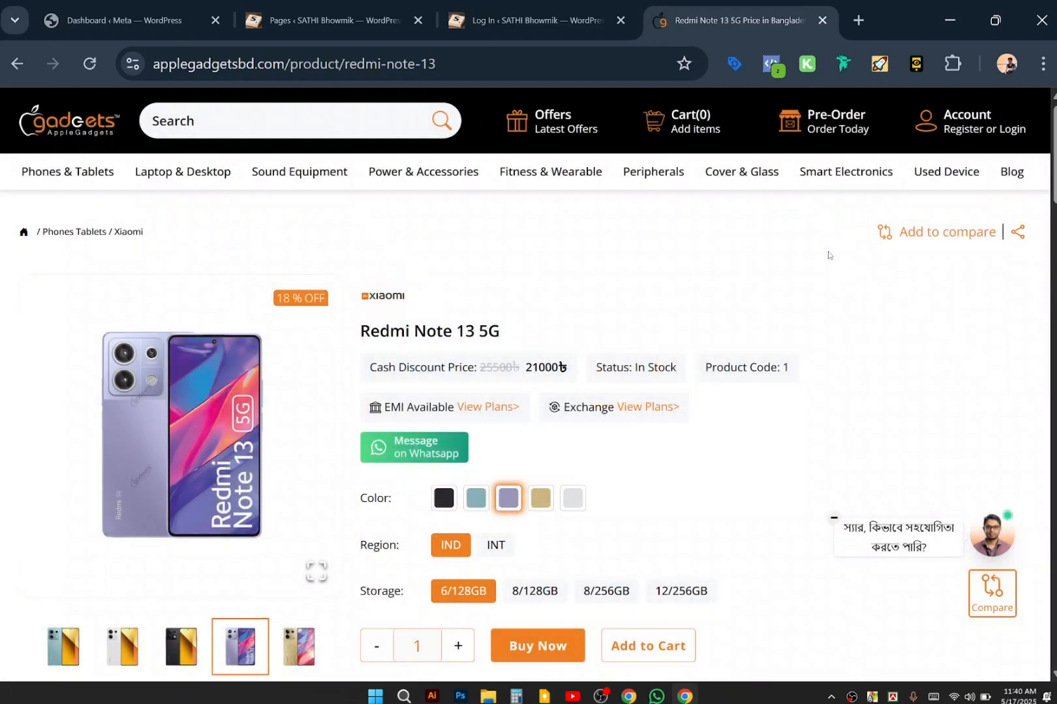
scroll(629, 288, "down", 5)
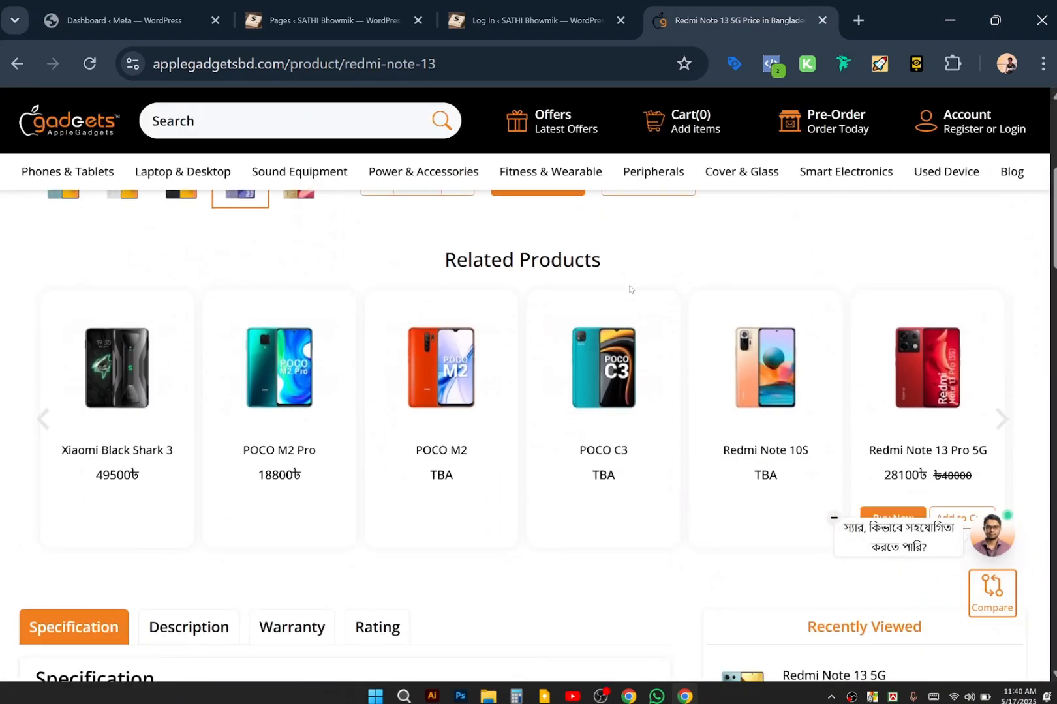
scroll(629, 289, "up", 7)
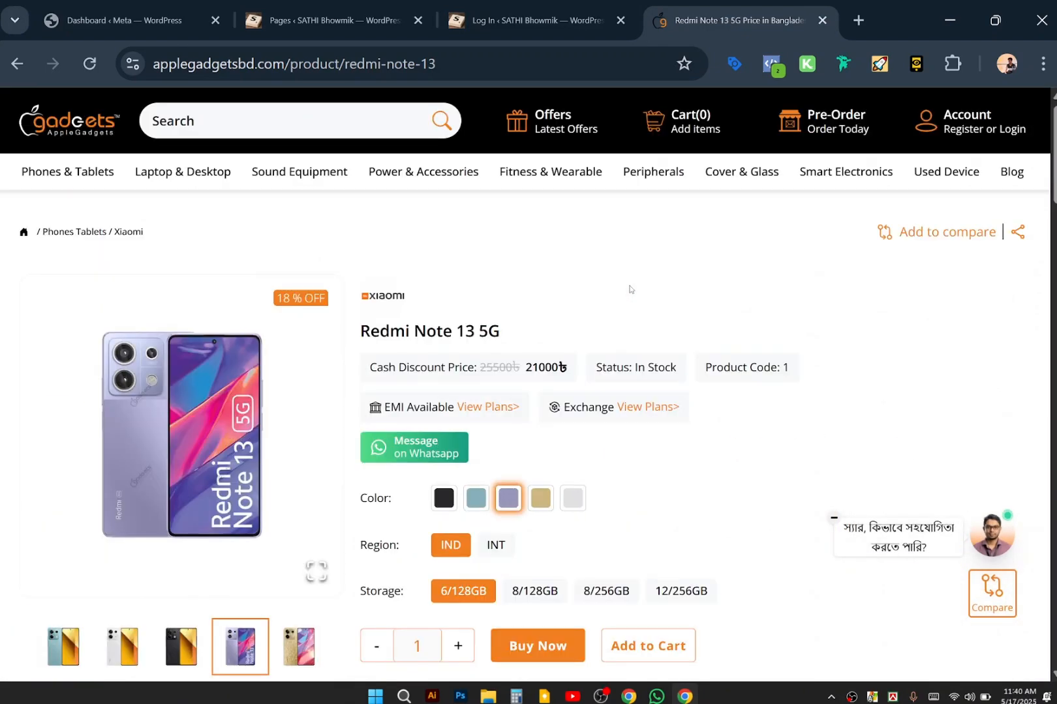
scroll(629, 289, "down", 1)
scroll(629, 289, "up", 1)
scroll(465, 545, "down", 4)
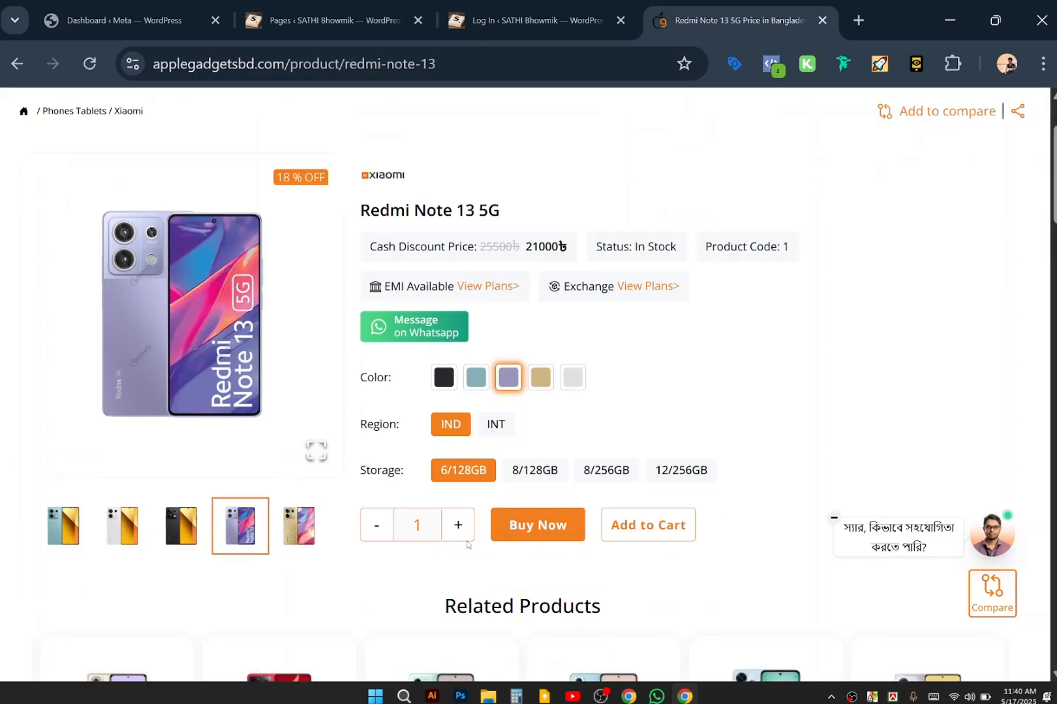
scroll(507, 215, "up", 4)
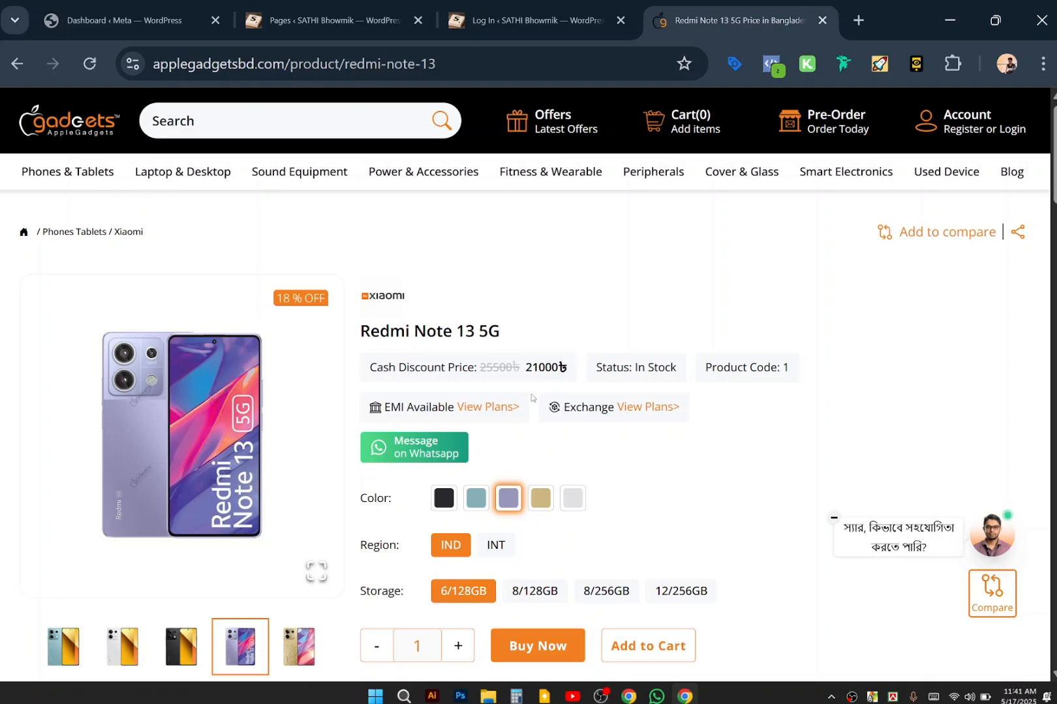
scroll(532, 397, "down", 5)
scroll(532, 398, "up", 5)
scroll(531, 398, "down", 2)
scroll(529, 395, "up", 2)
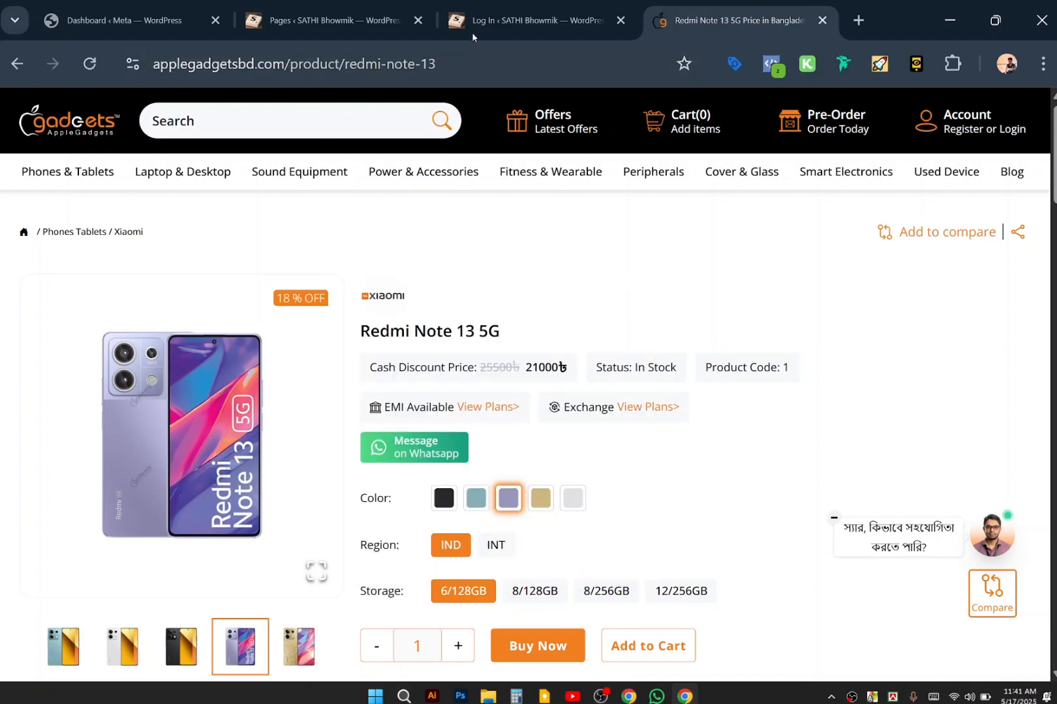
Glance at the WordPress login tab, browse the Apple Gadgets category menus, then return to the login page.
left_click(472, 32)
left_click(703, 7)
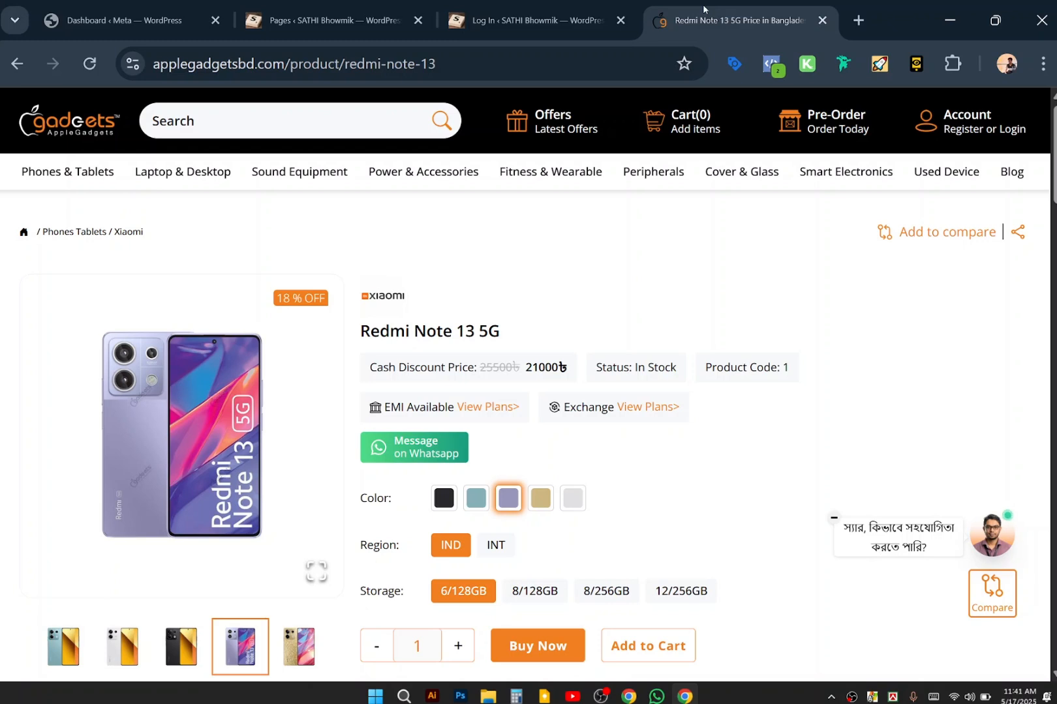
mouse_move(550, 171)
mouse_move(846, 173)
mouse_move(770, 198)
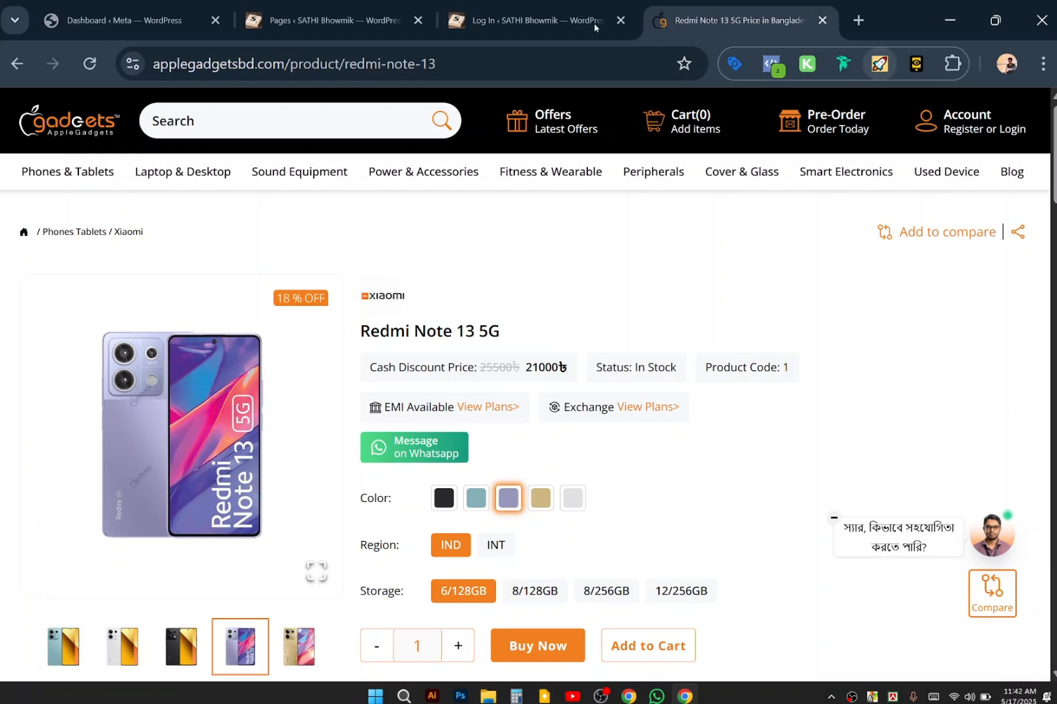
left_click(526, 5)
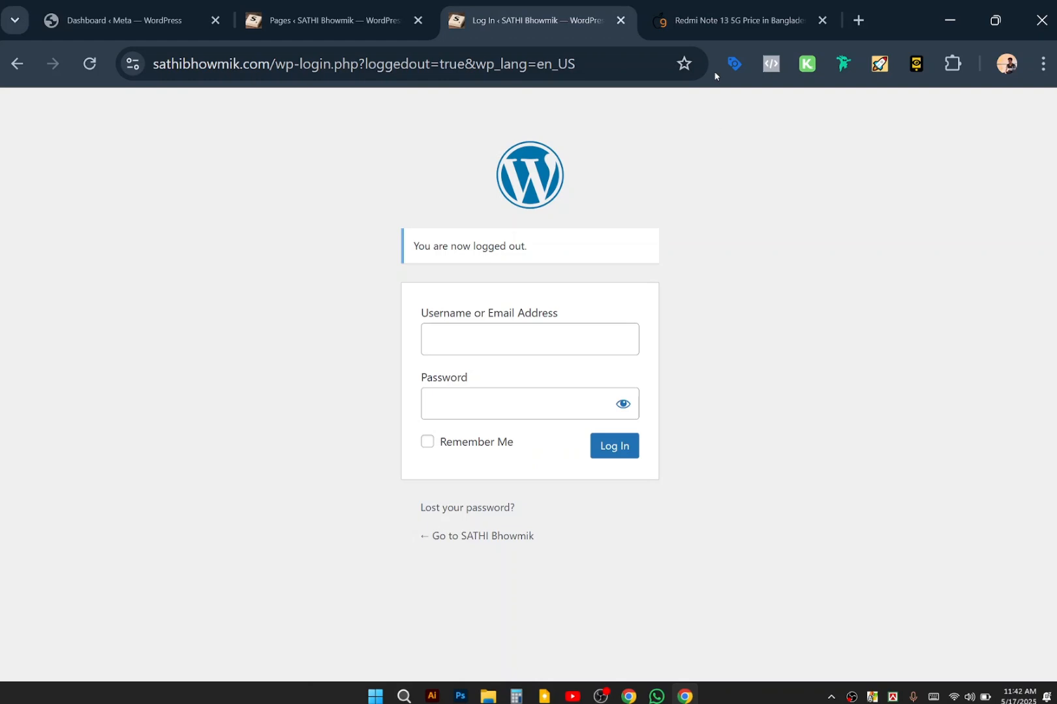
Switch back to the 'Redmi Note 13 5G Price in Bangladesh' tab.
left_click(714, 39)
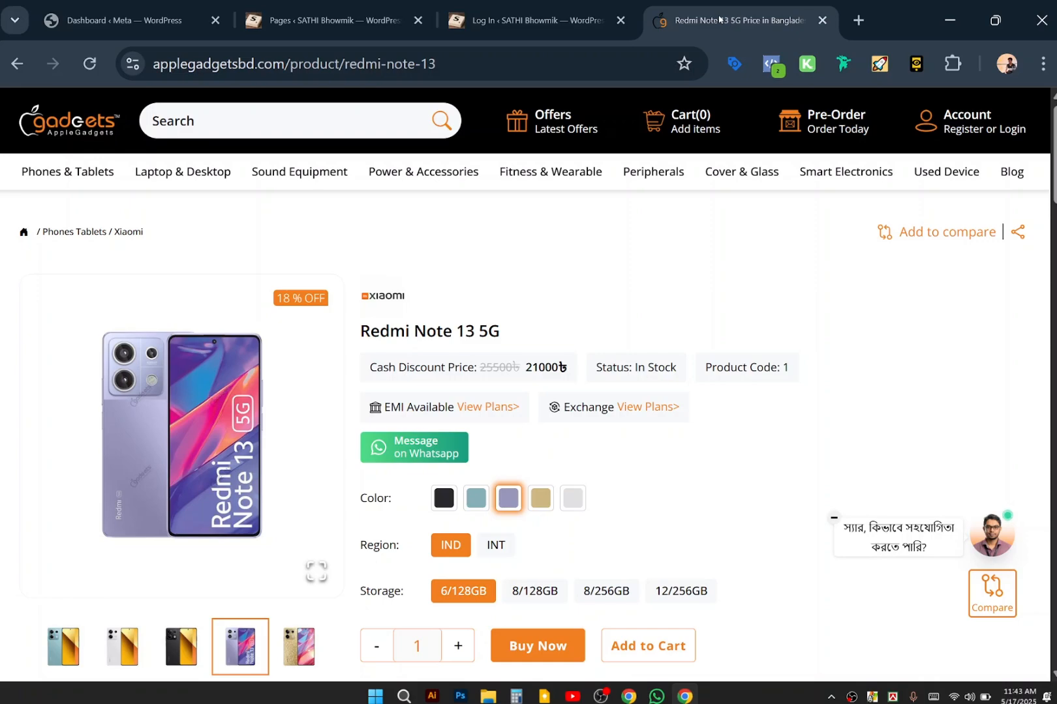
scroll(696, 386, "down", 10)
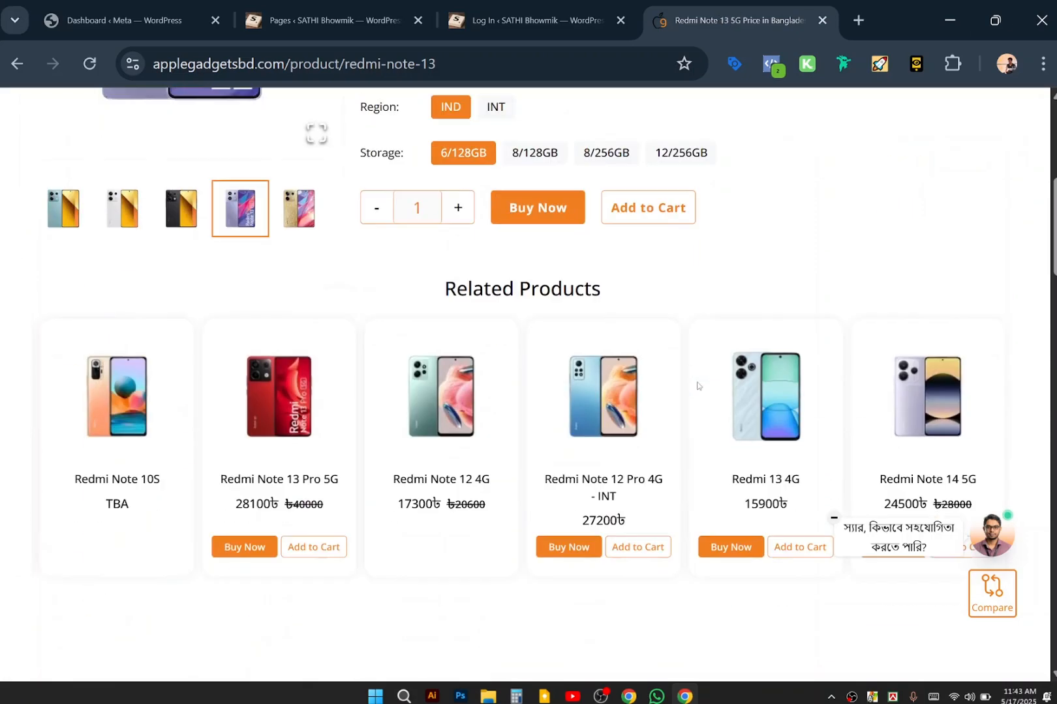
scroll(697, 386, "down", 15)
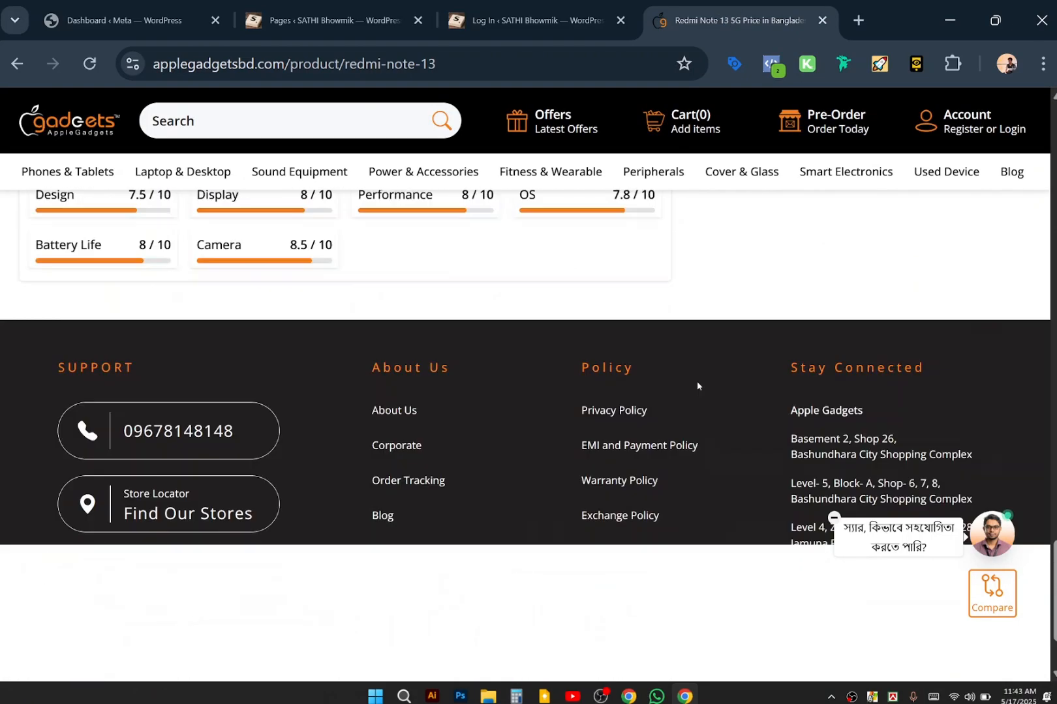
scroll(697, 385, "up", 8)
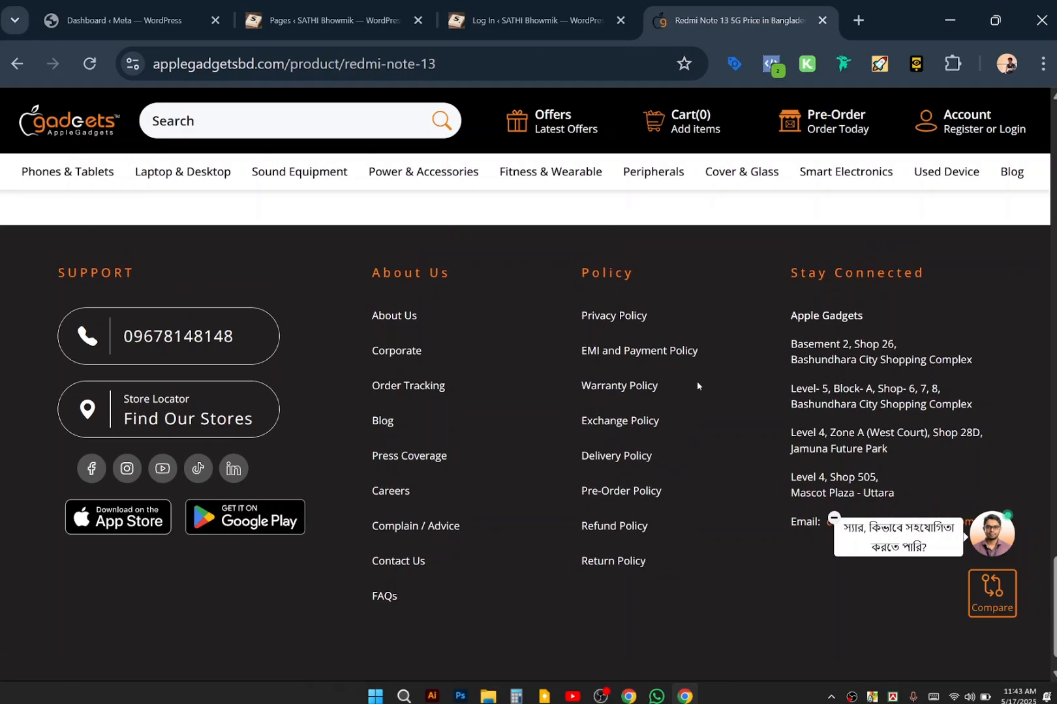
scroll(697, 386, "up", 15)
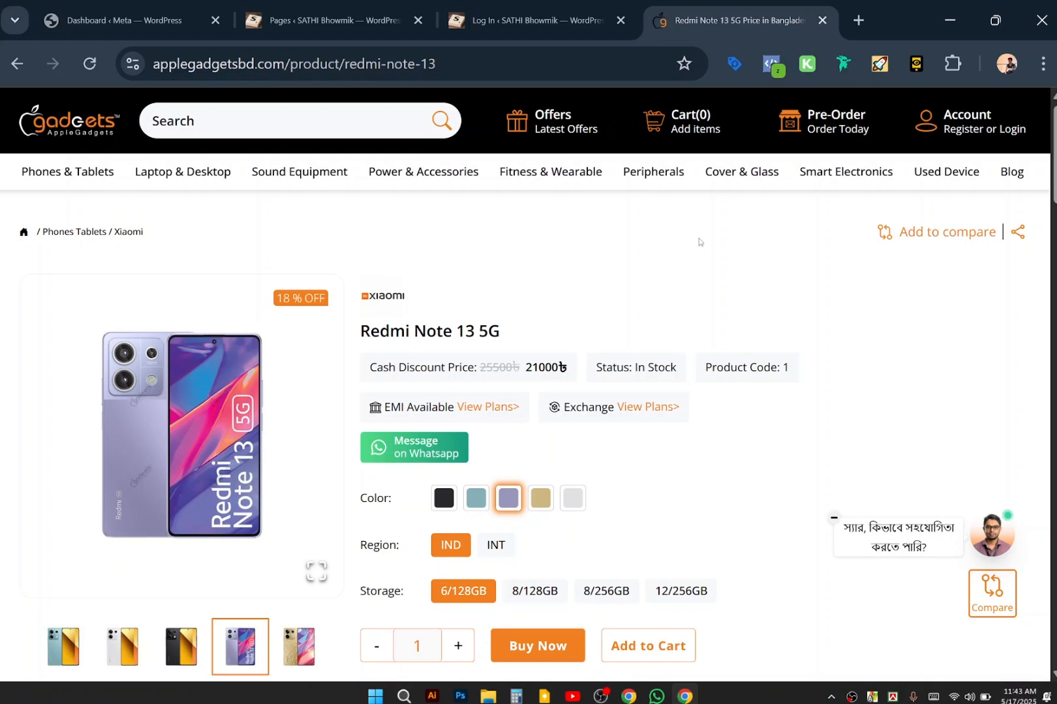
scroll(698, 242, "down", 1)
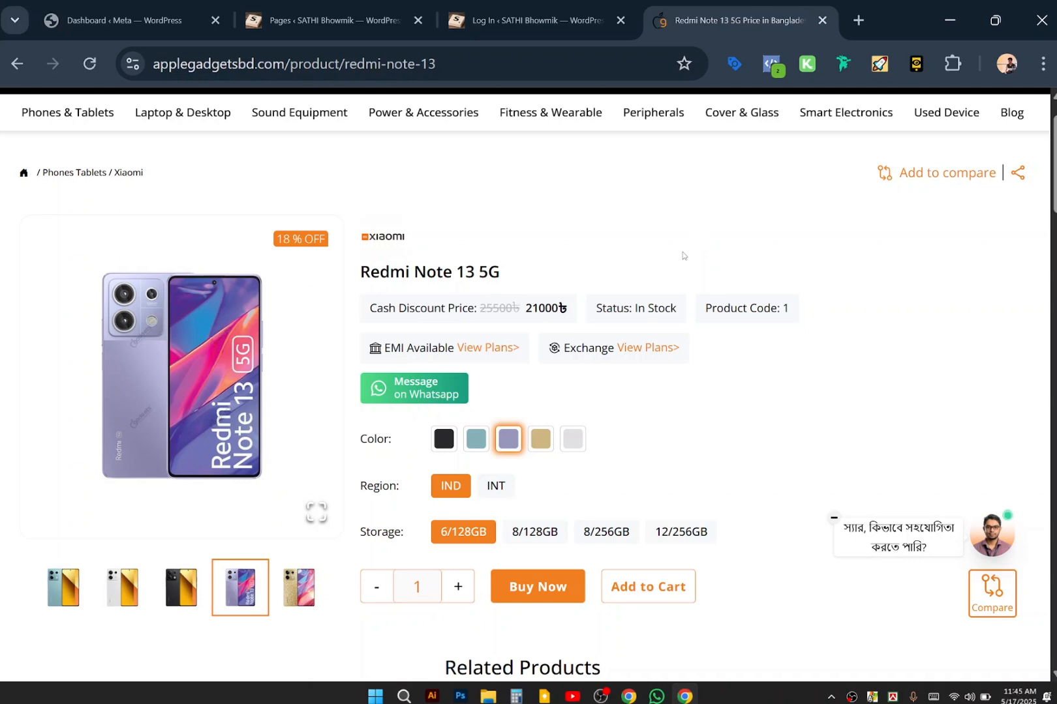
scroll(548, 606, "down", 1)
scroll(549, 606, "down", 2)
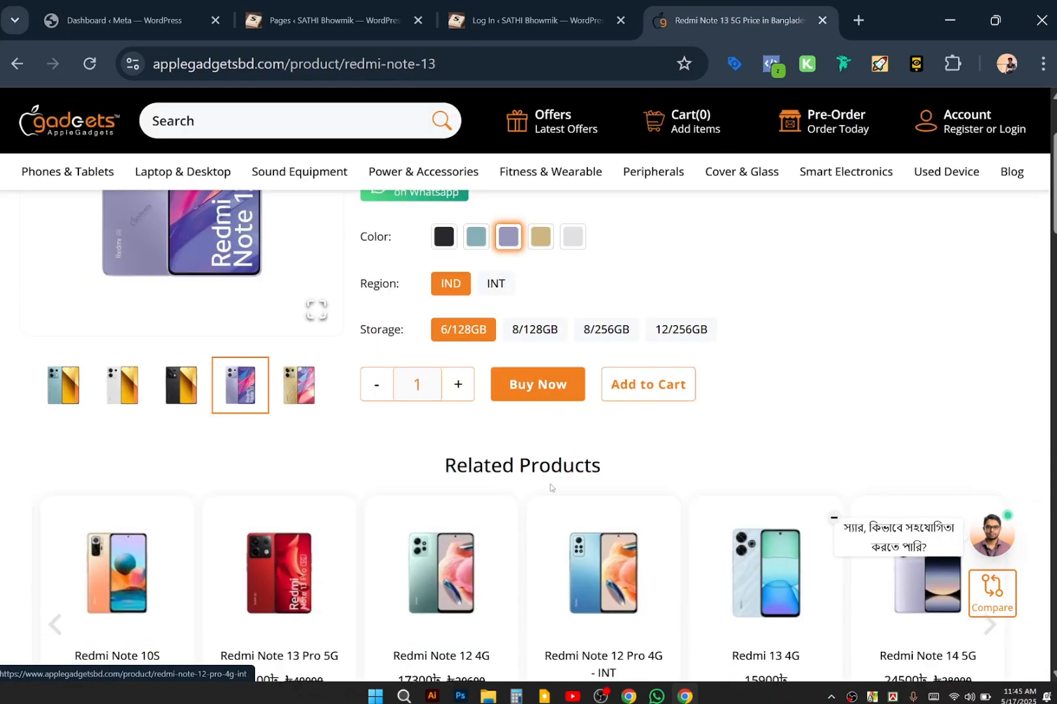
left_click(534, 383)
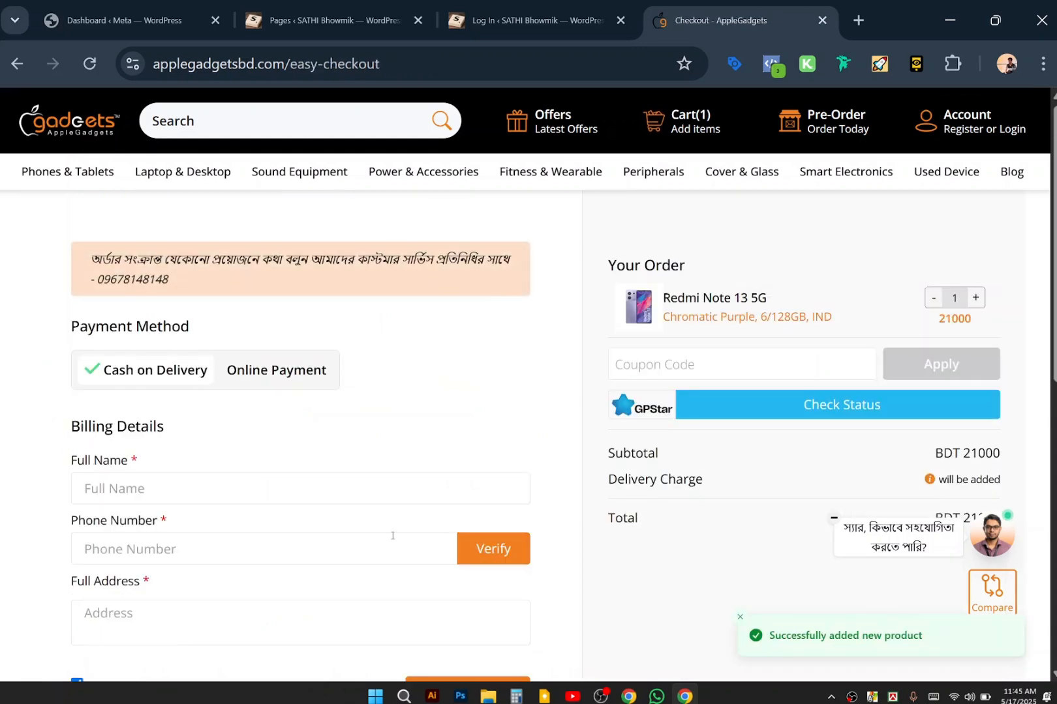
scroll(391, 540, "down", 8)
scroll(439, 483, "up", 5)
scroll(439, 480, "up", 3)
key("alt+Left")
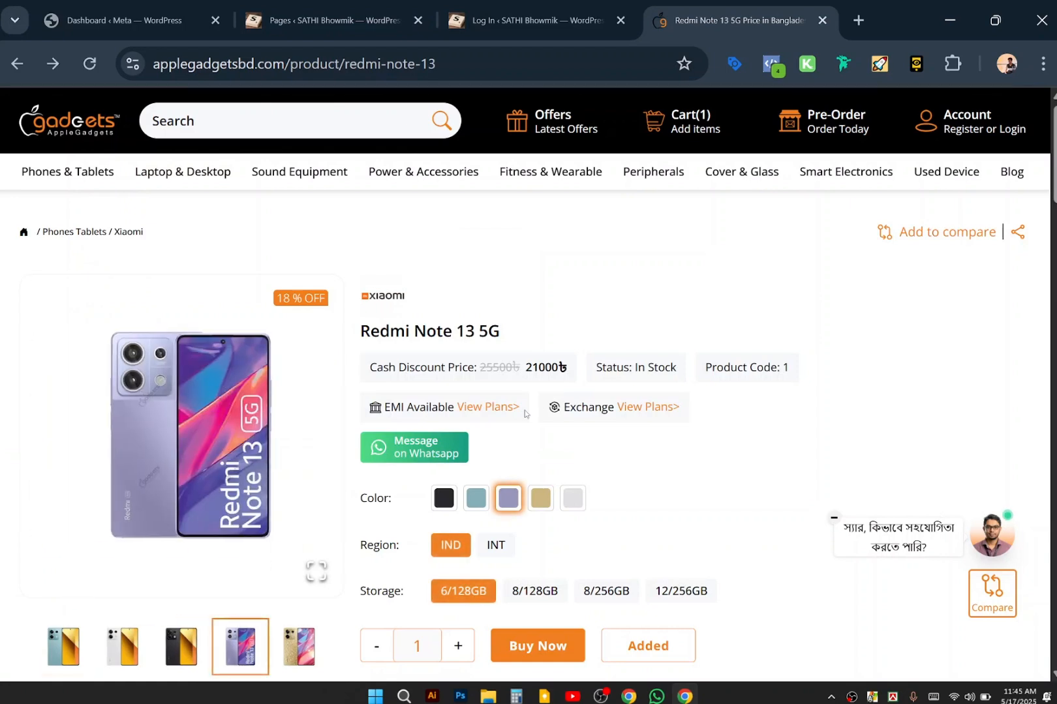
scroll(525, 408, "down", 5)
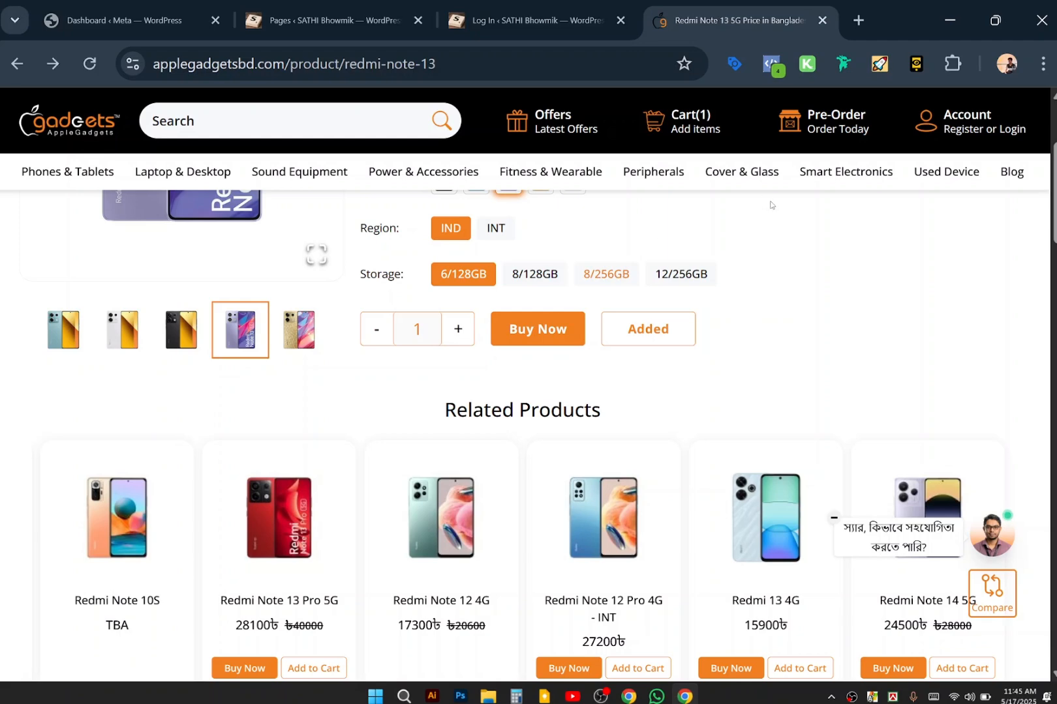
scroll(773, 206, "up", 5)
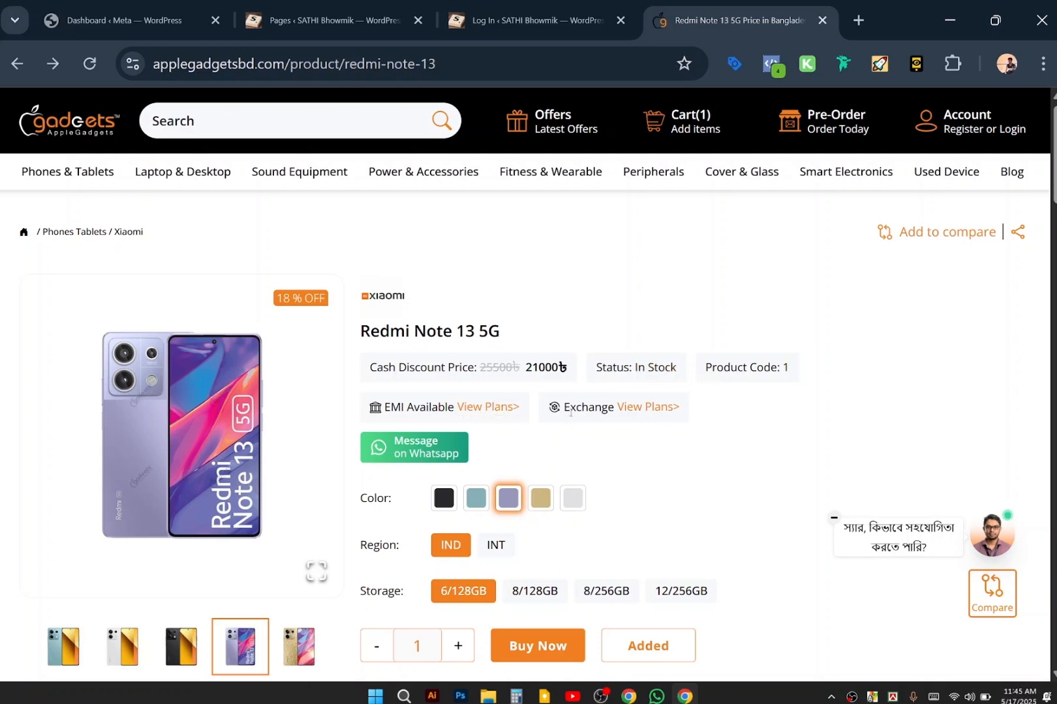
left_click_drag(598, 363, 685, 375)
left_click(667, 340)
scroll(858, 341, "down", 4)
scroll(858, 341, "down", 2)
scroll(858, 341, "up", 6)
scroll(717, 298, "down", 3)
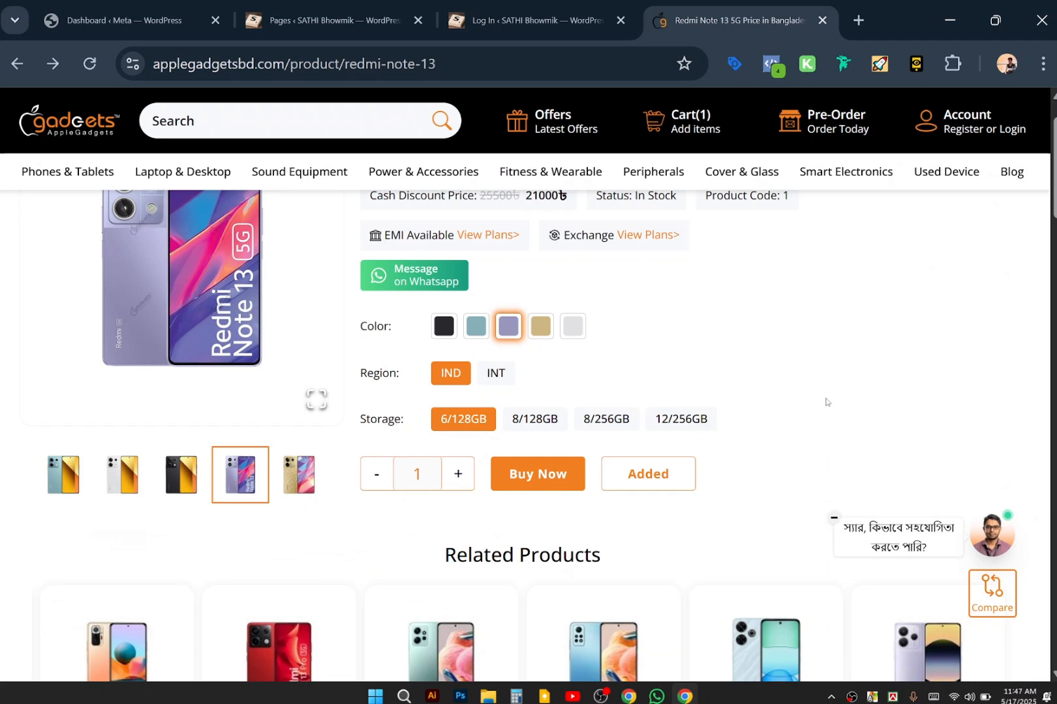
scroll(826, 402, "up", 3)
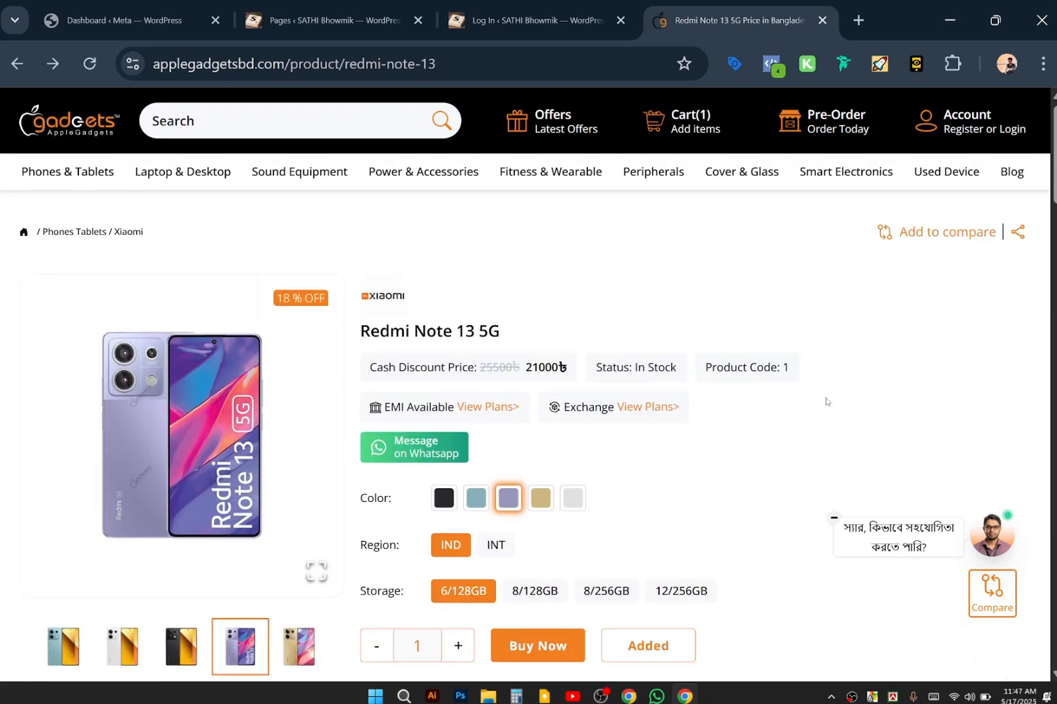
scroll(826, 401, "down", 1)
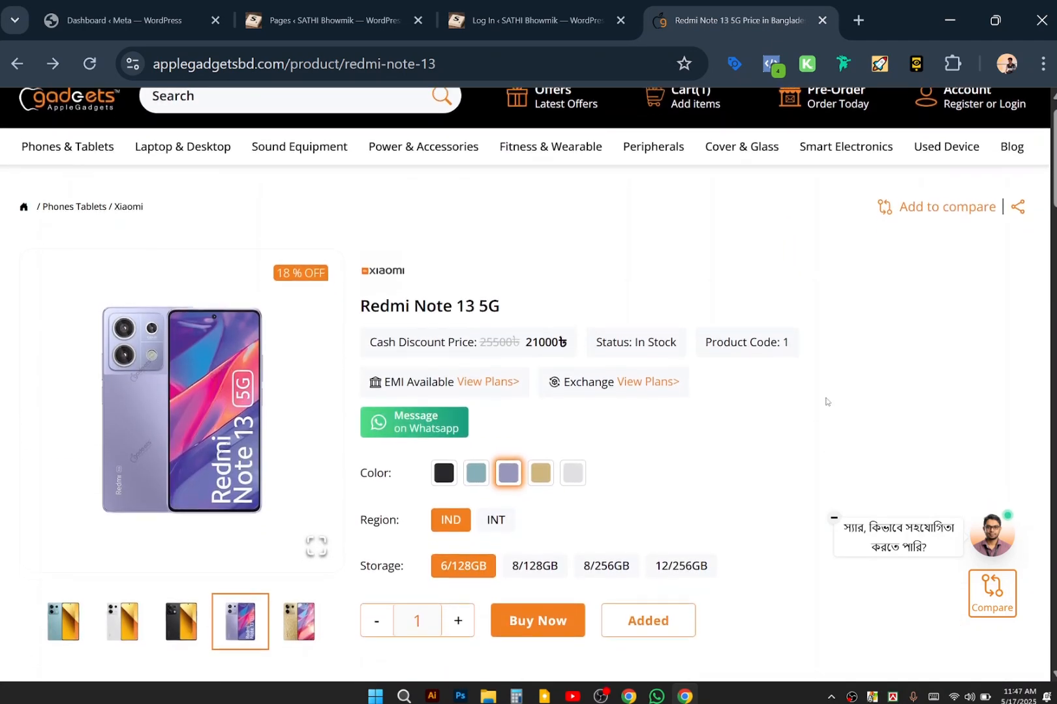
scroll(826, 402, "up", 1)
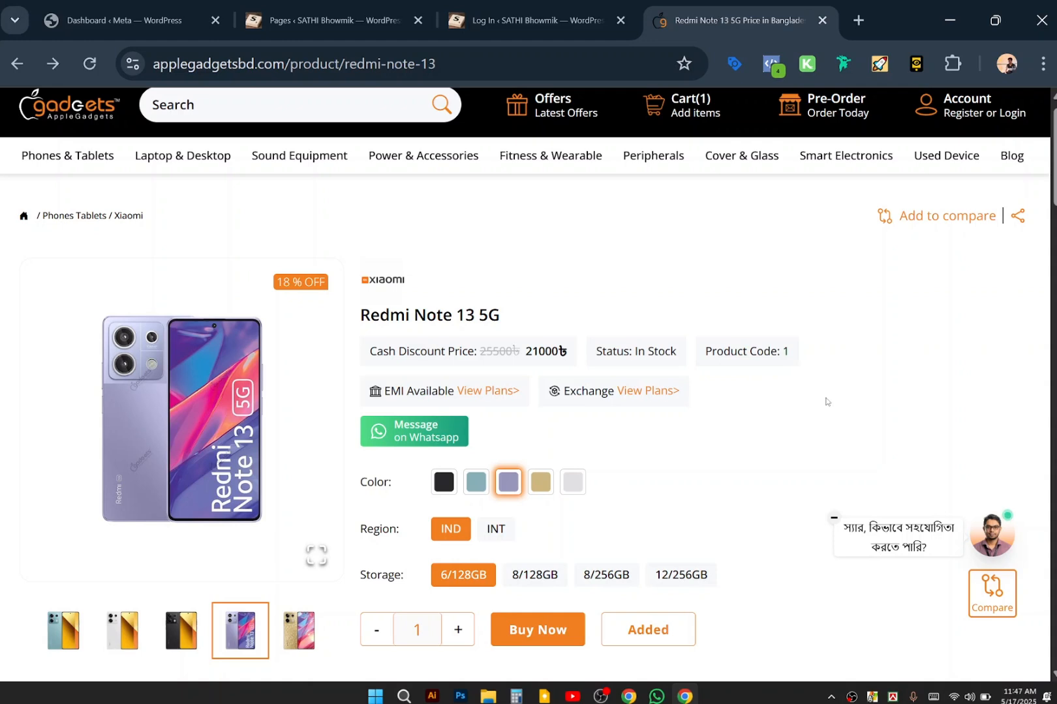
scroll(784, 292, "up", 1)
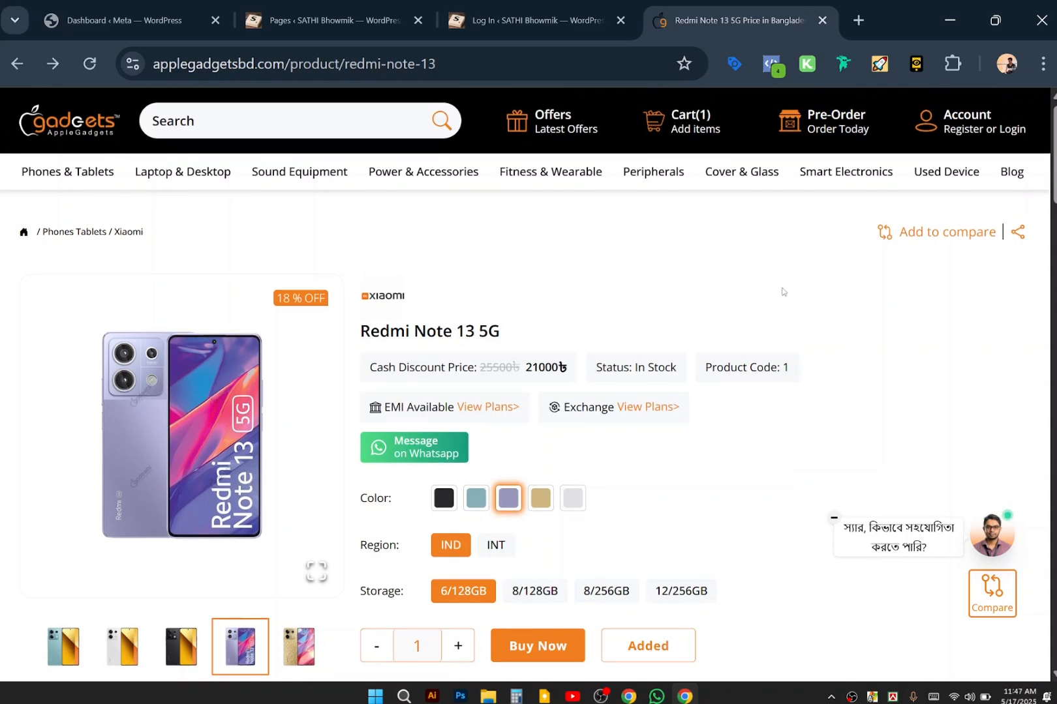
left_click(535, 20)
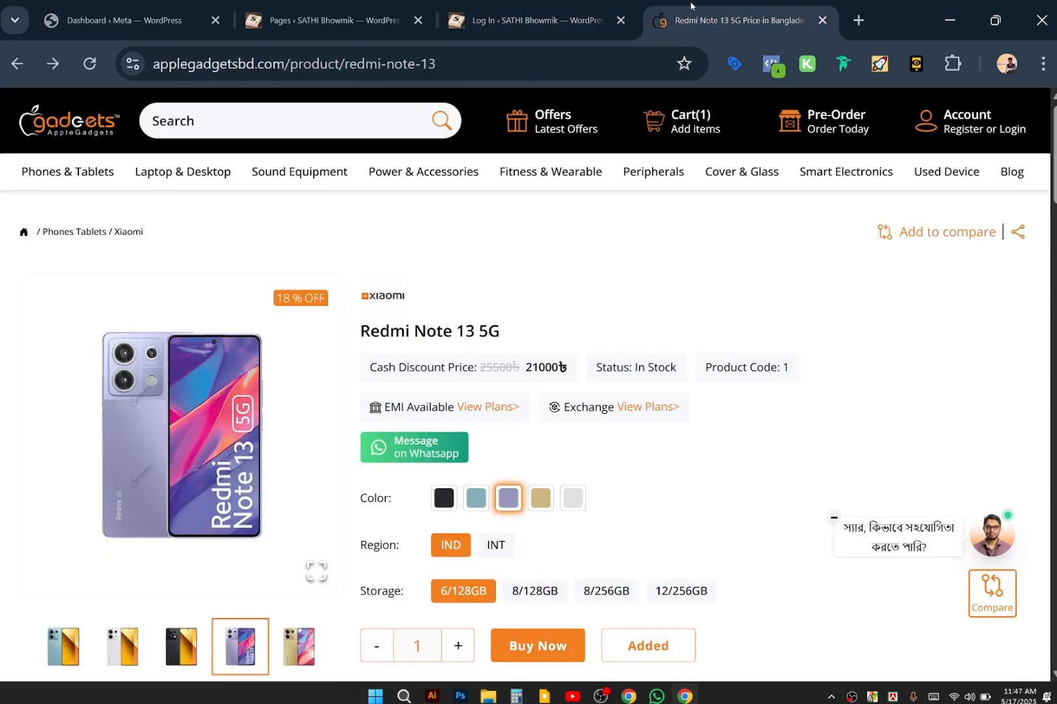
left_click(737, 20)
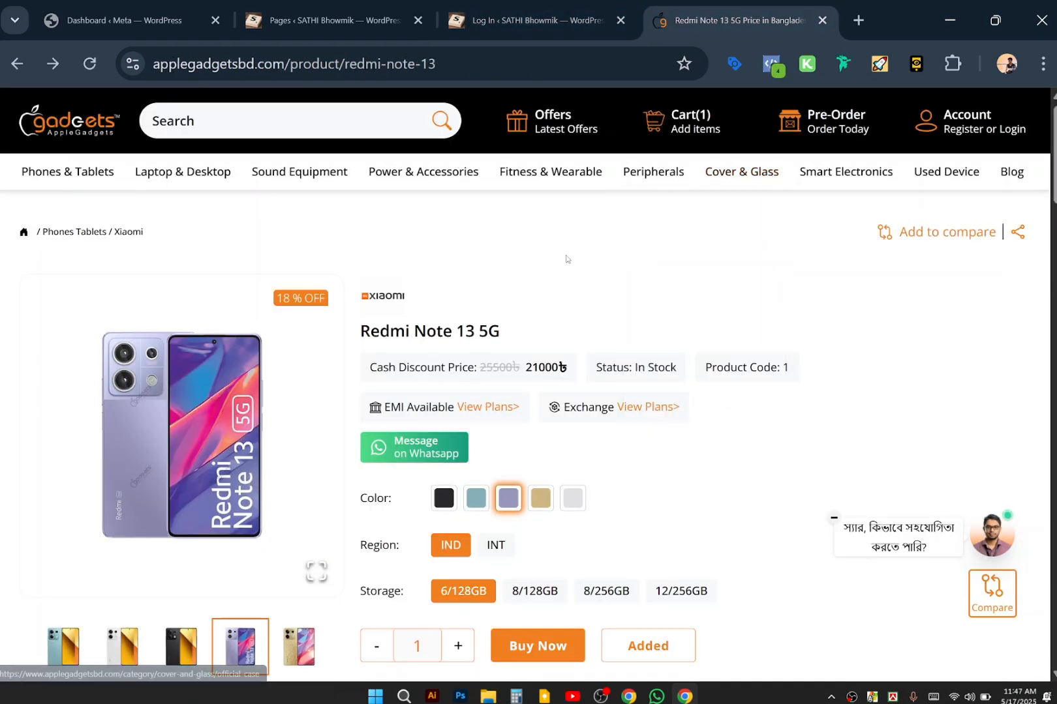
scroll(566, 259, "down", 1)
scroll(566, 259, "down", 1)
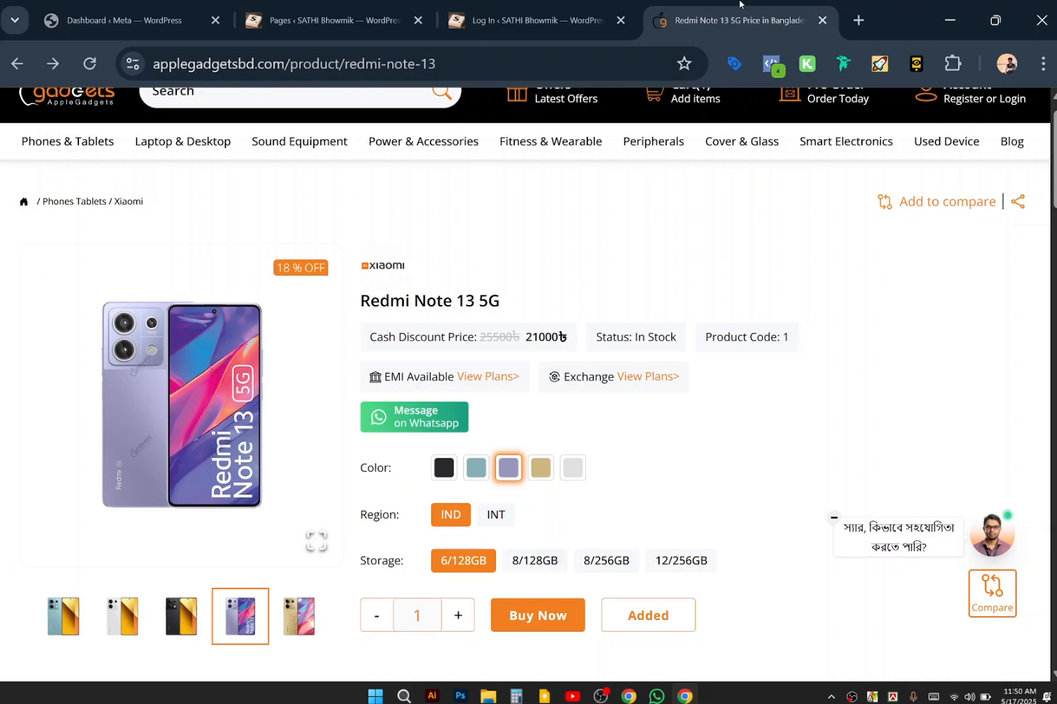
In a new tab, search for 'intelwebhost'.
left_click(859, 29)
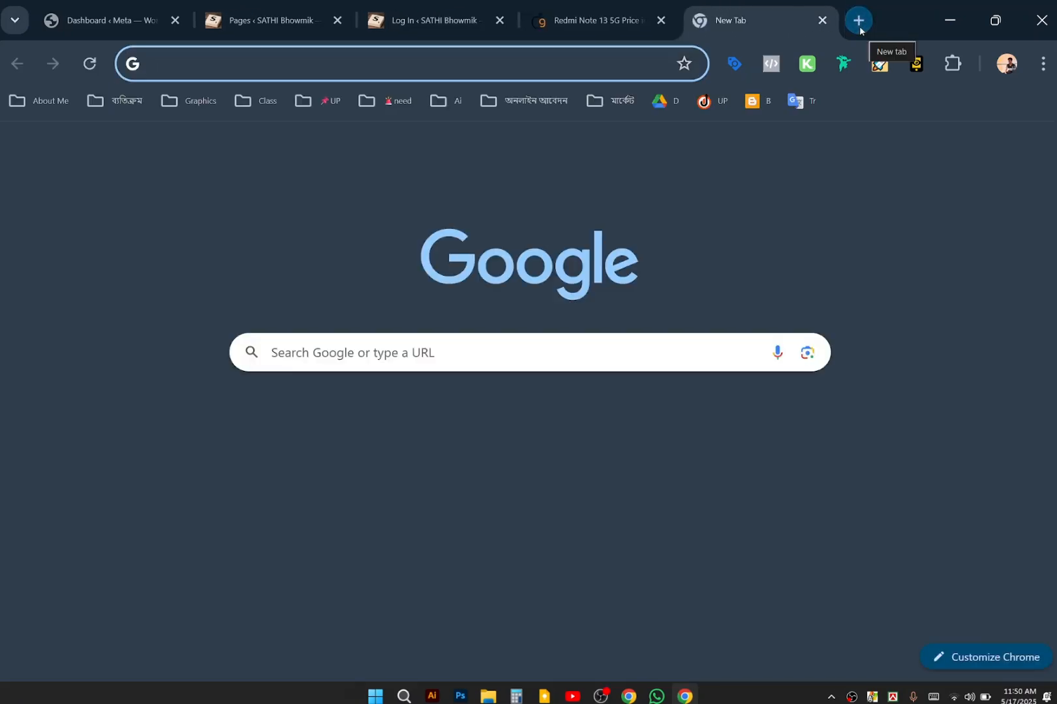
type("inter")
key("BackSpace")
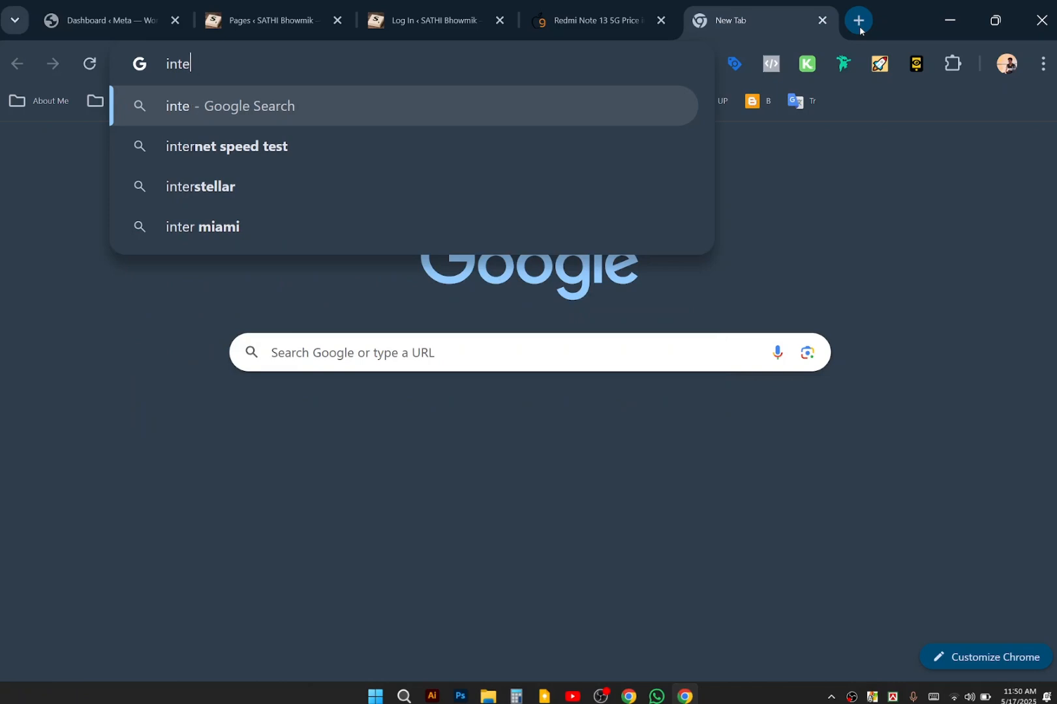
type("lwe")
type("bhos")
key("BackSpace")
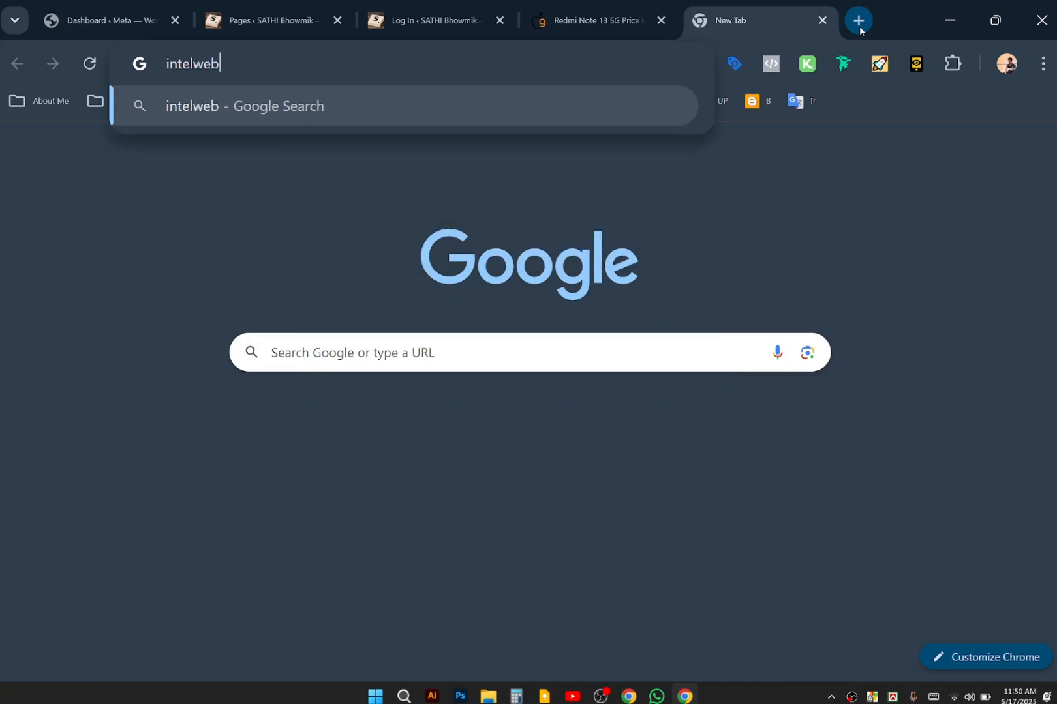
type("host")
key("Return")
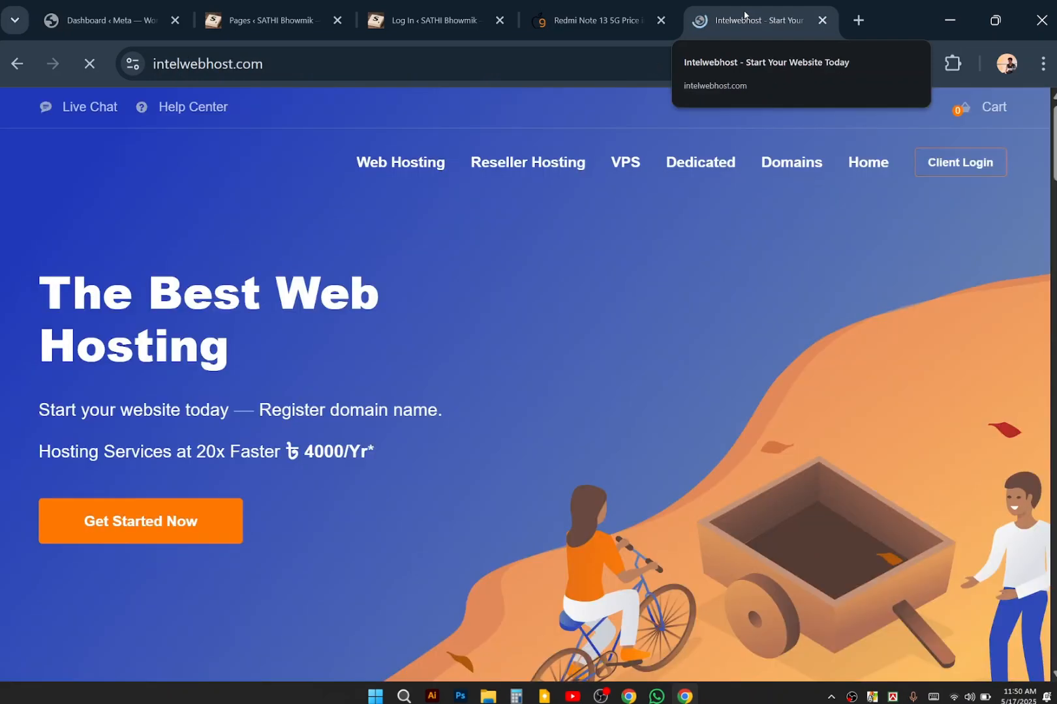
Look over the Intelwebhost home page, then open its VPS hosting plans page.
scroll(745, 380, "down", 6)
scroll(744, 380, "up", 6)
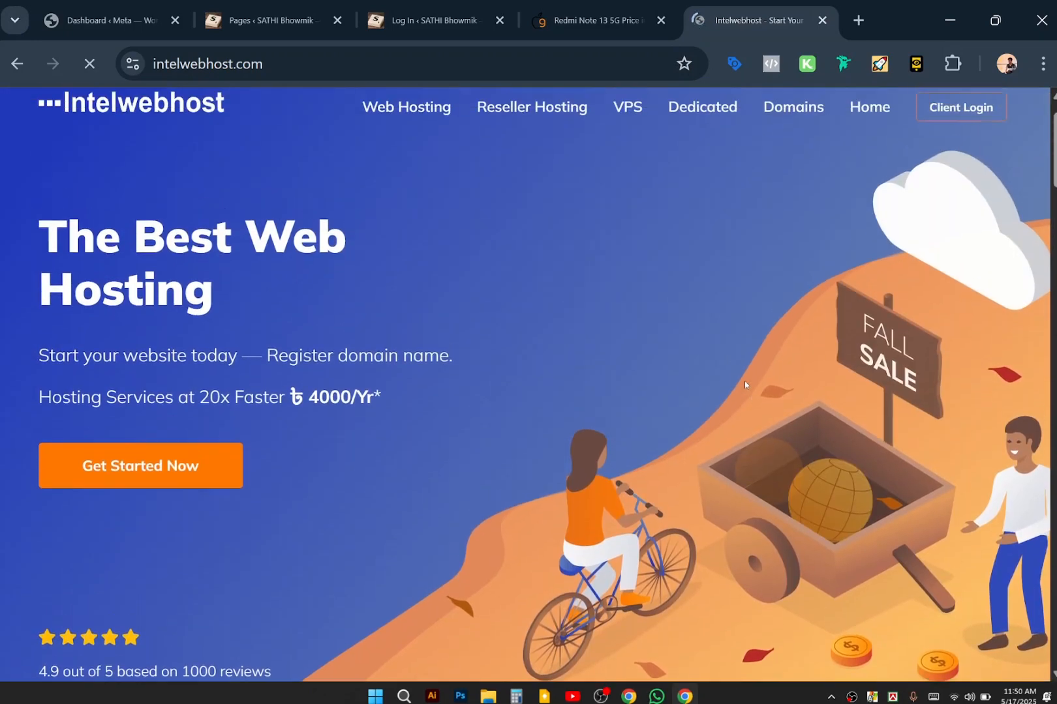
scroll(745, 385, "up", 1)
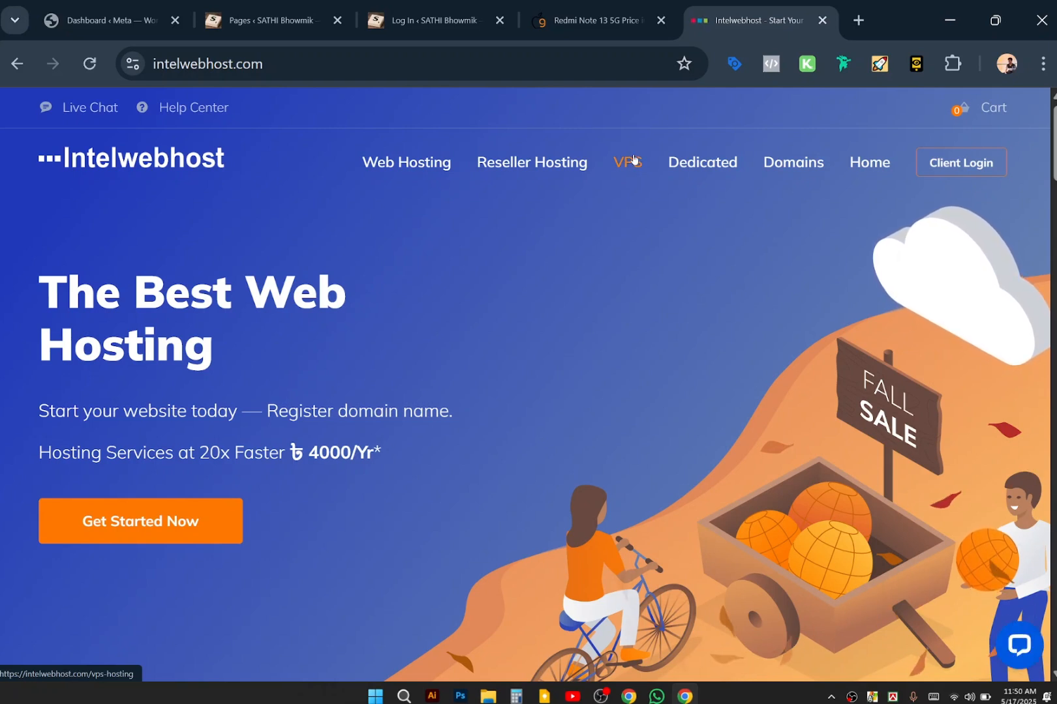
mouse_move(598, 14)
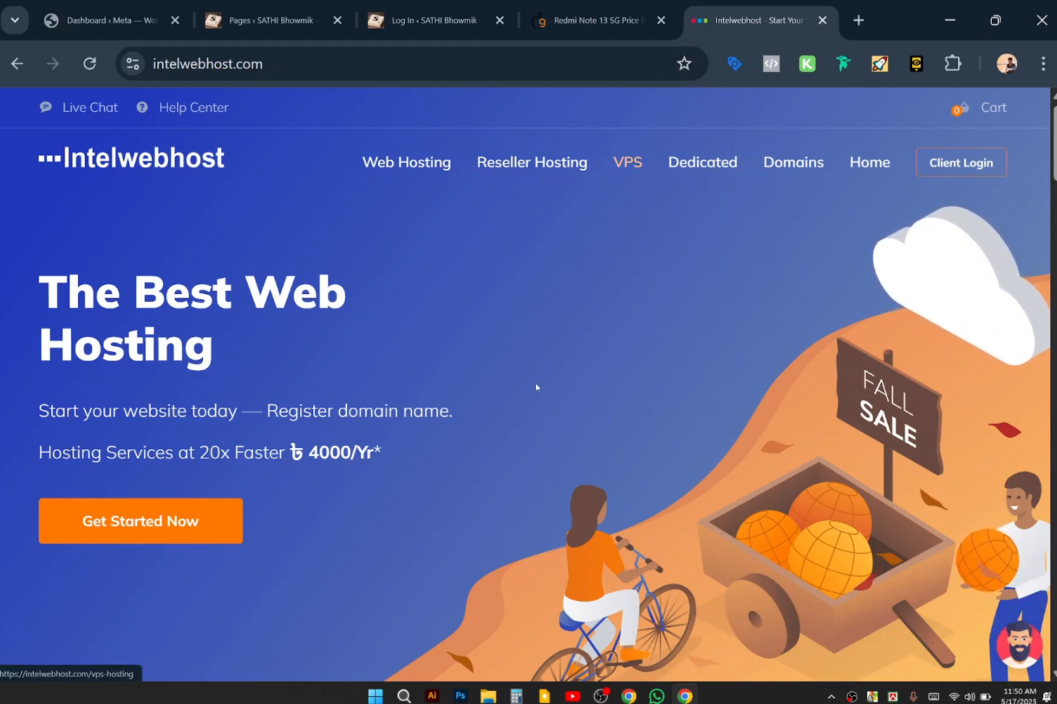
scroll(535, 387, "down", 5)
scroll(537, 387, "up", 5)
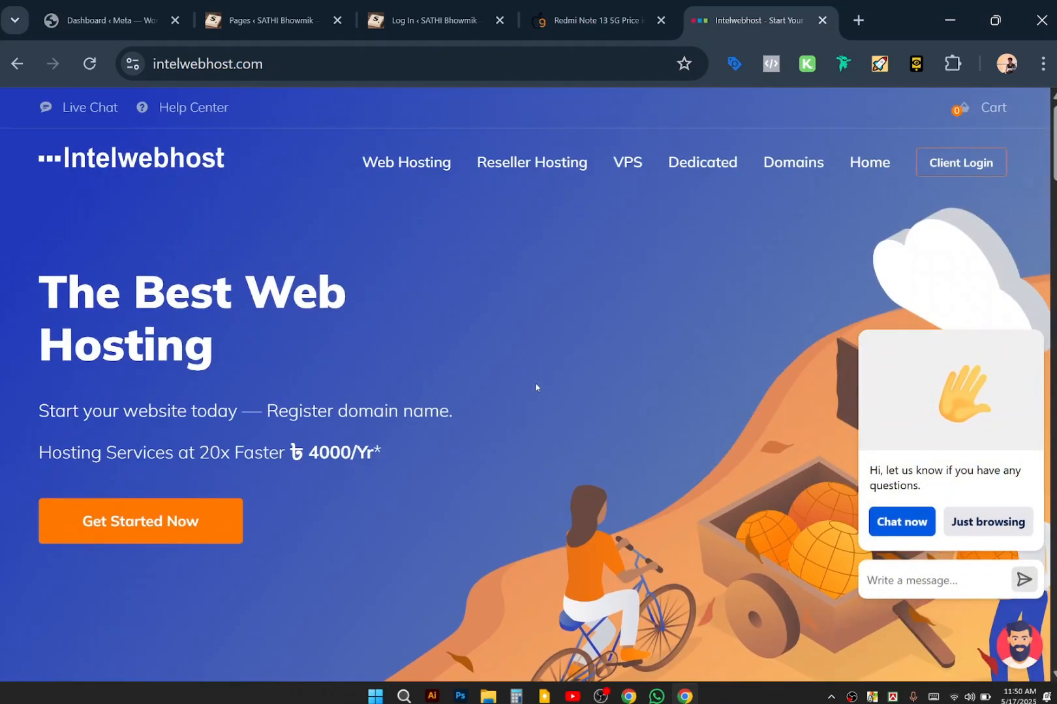
left_click(625, 167)
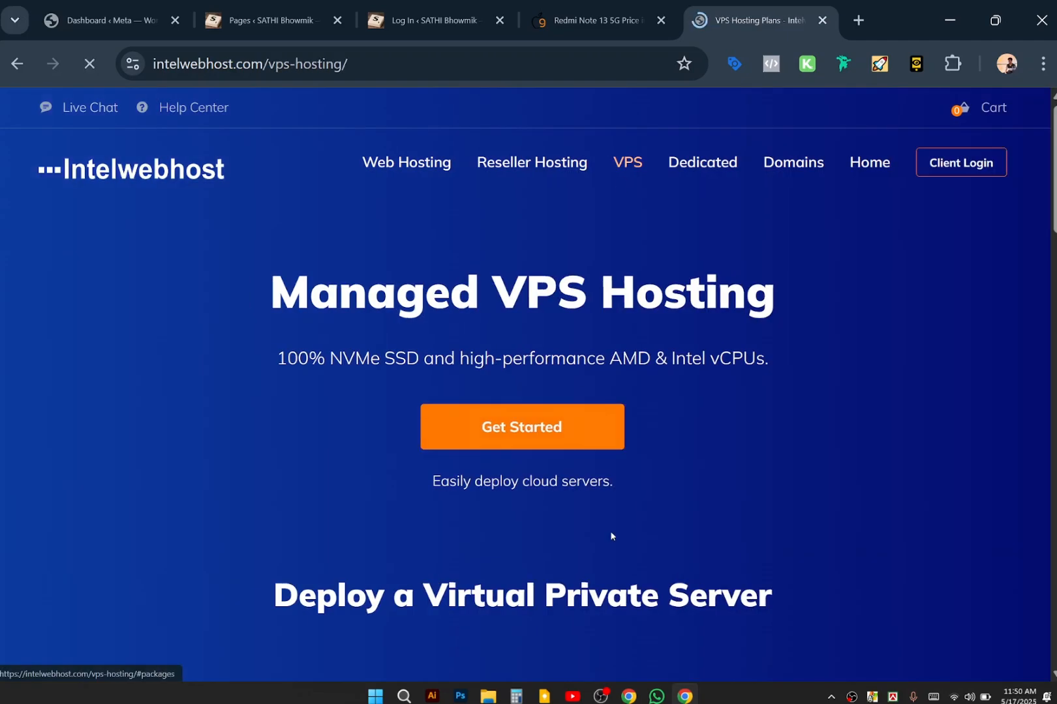
Scroll to the four VPS plan cards, close the chat popup, and highlight Pro Max's 320GB storage.
scroll(611, 536, "down", 8)
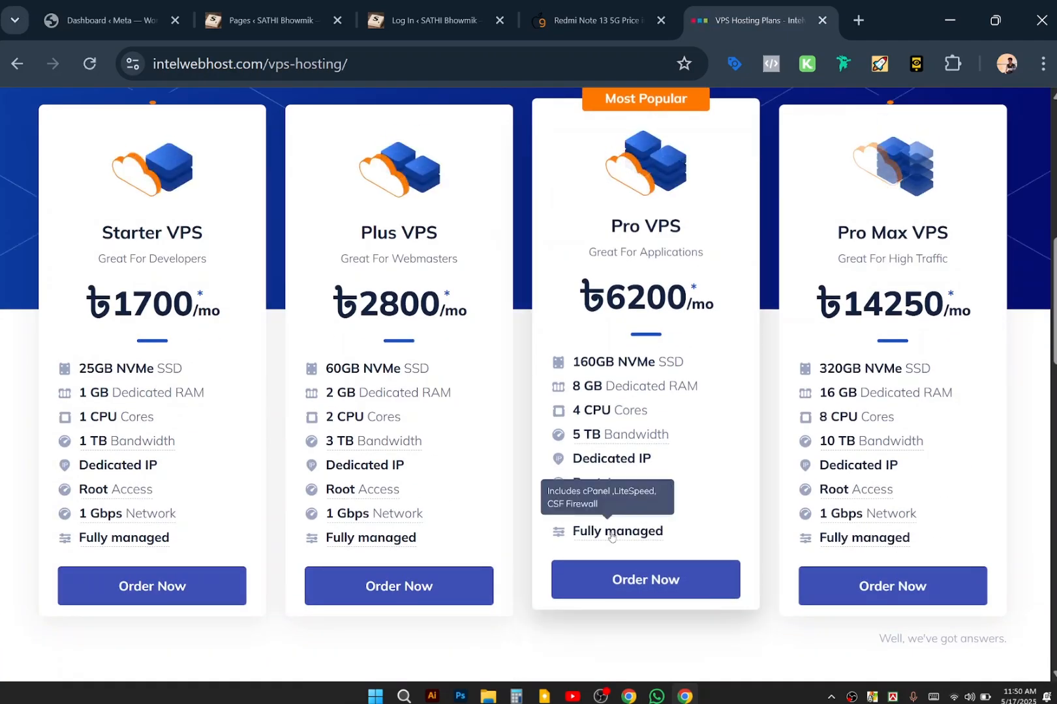
scroll(613, 541, "down", 1)
scroll(392, 391, "up", 1)
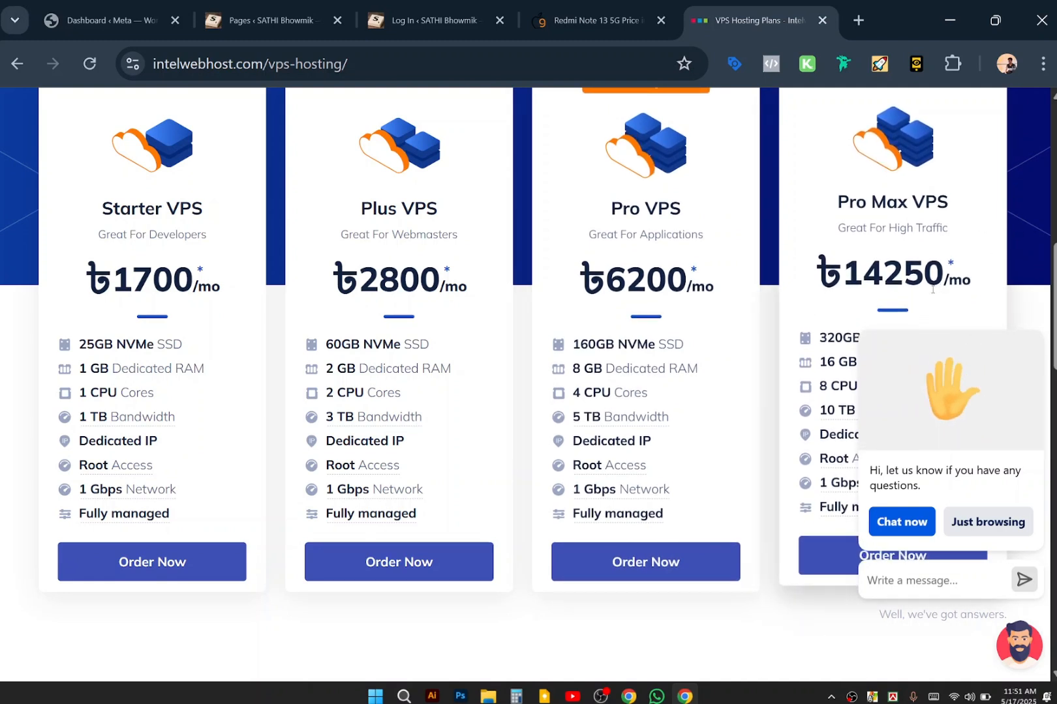
left_click(1034, 317)
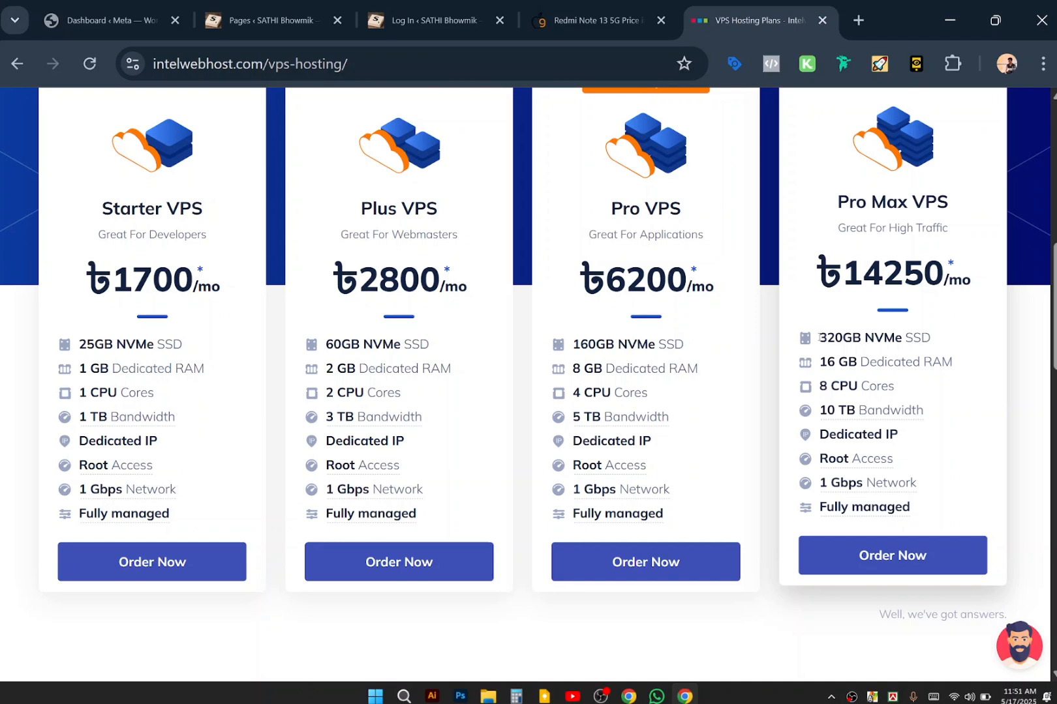
left_click_drag(819, 337, 866, 338)
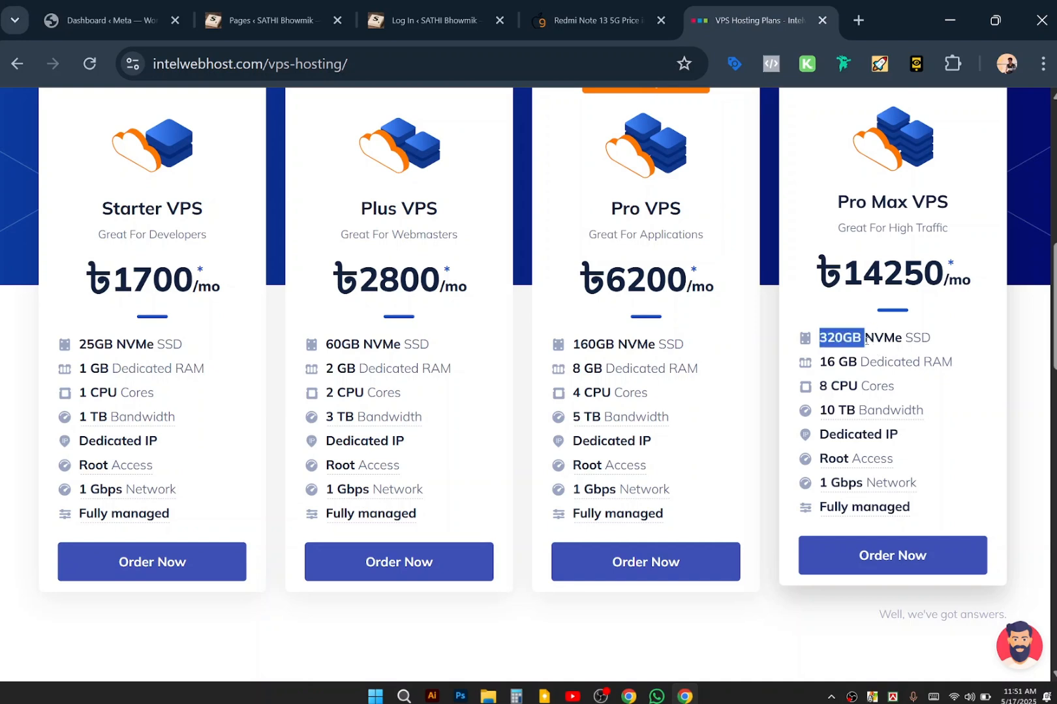
left_click(866, 339)
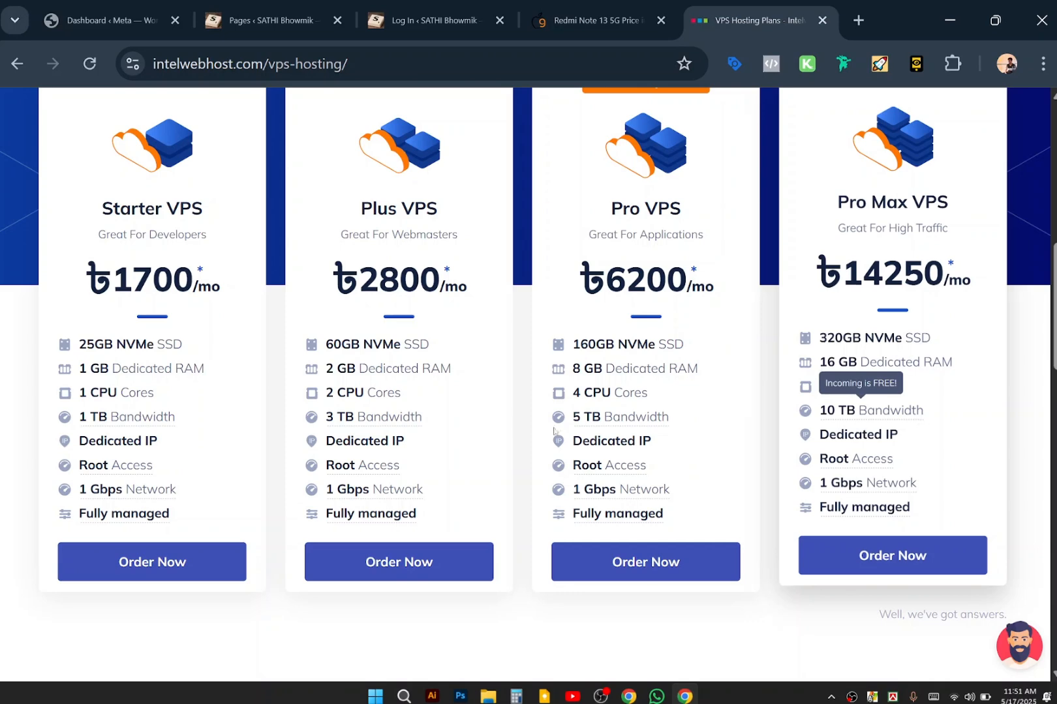
scroll(516, 425, "up", 10)
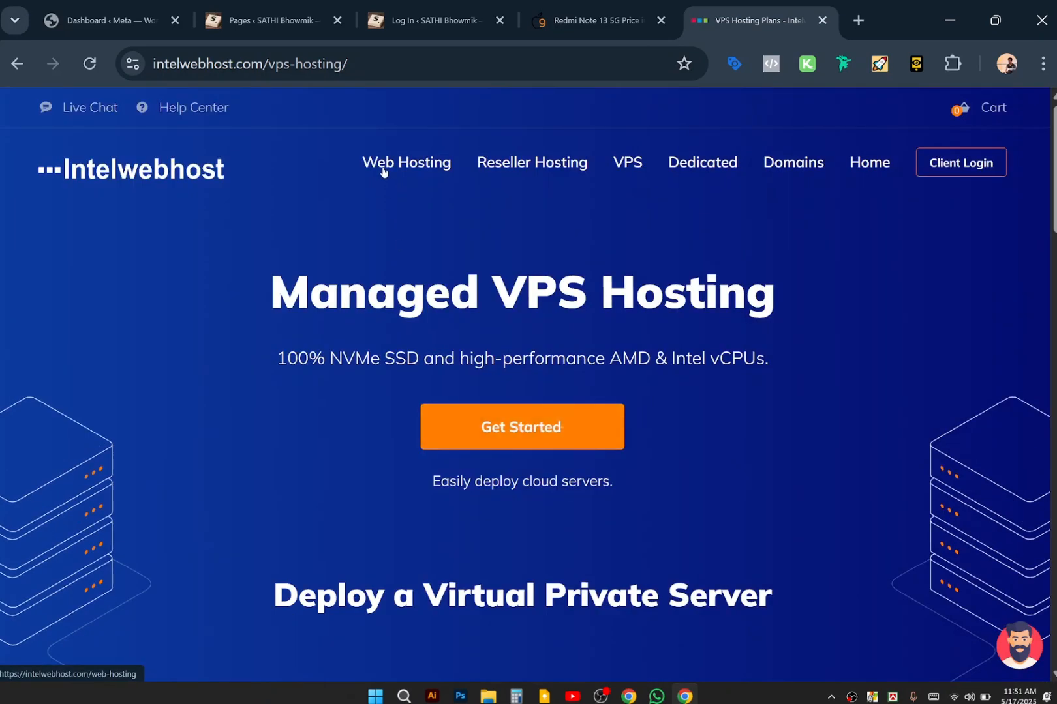
Open the web hosting page and scroll through the four plans and their features.
left_click(383, 173)
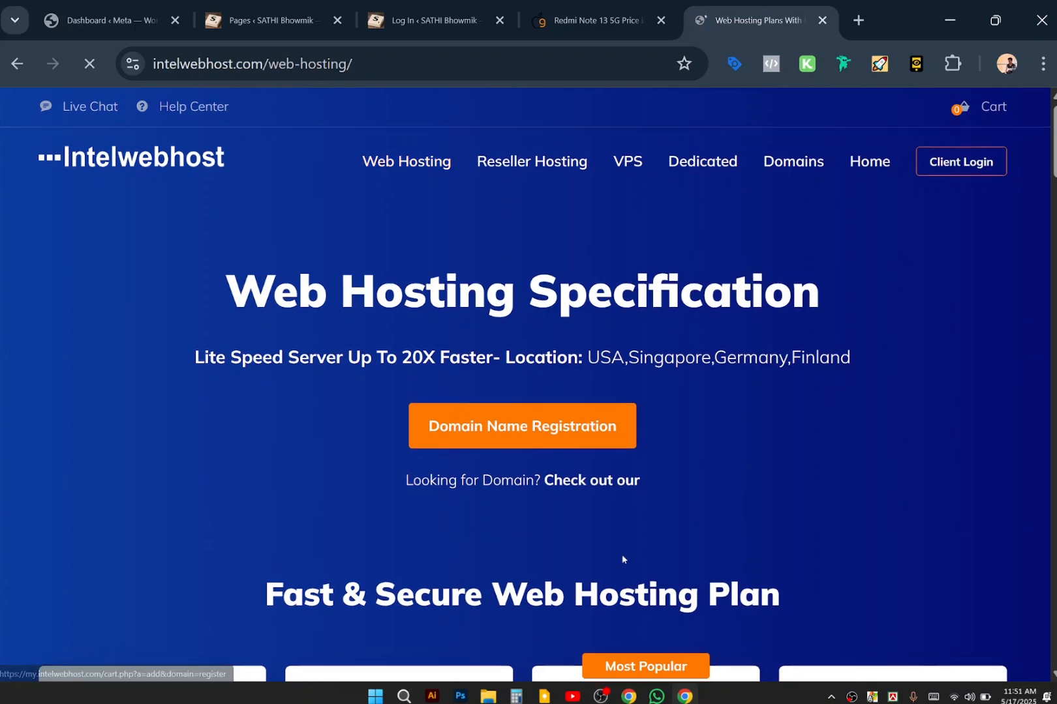
scroll(622, 554, "down", 5)
scroll(623, 554, "down", 1)
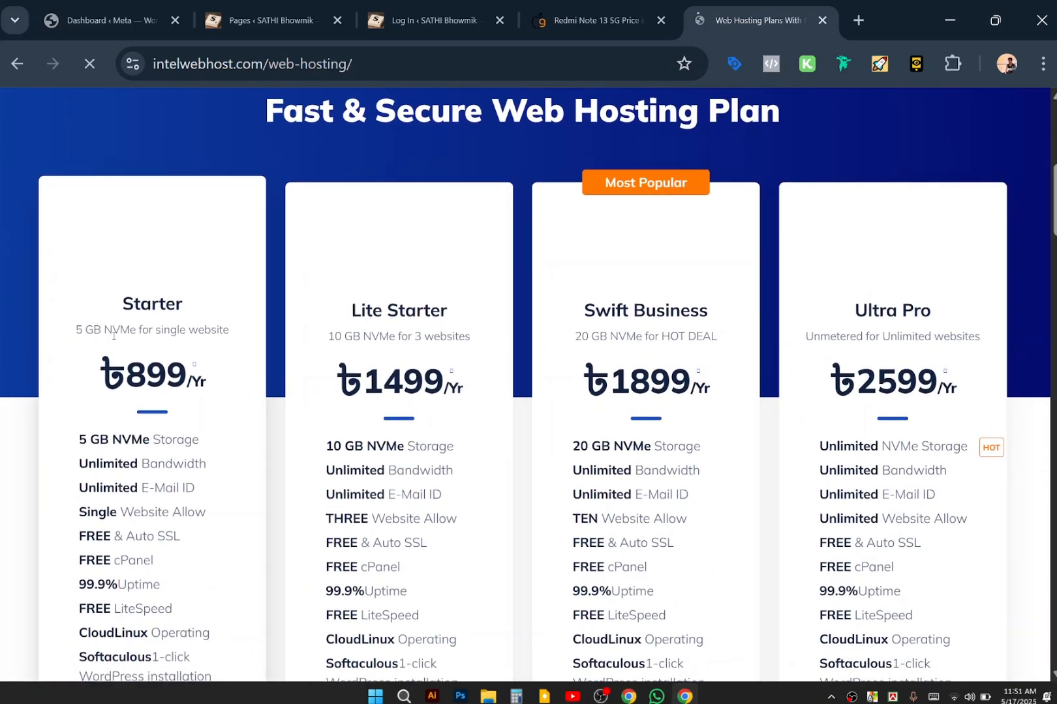
scroll(113, 340, "down", 2)
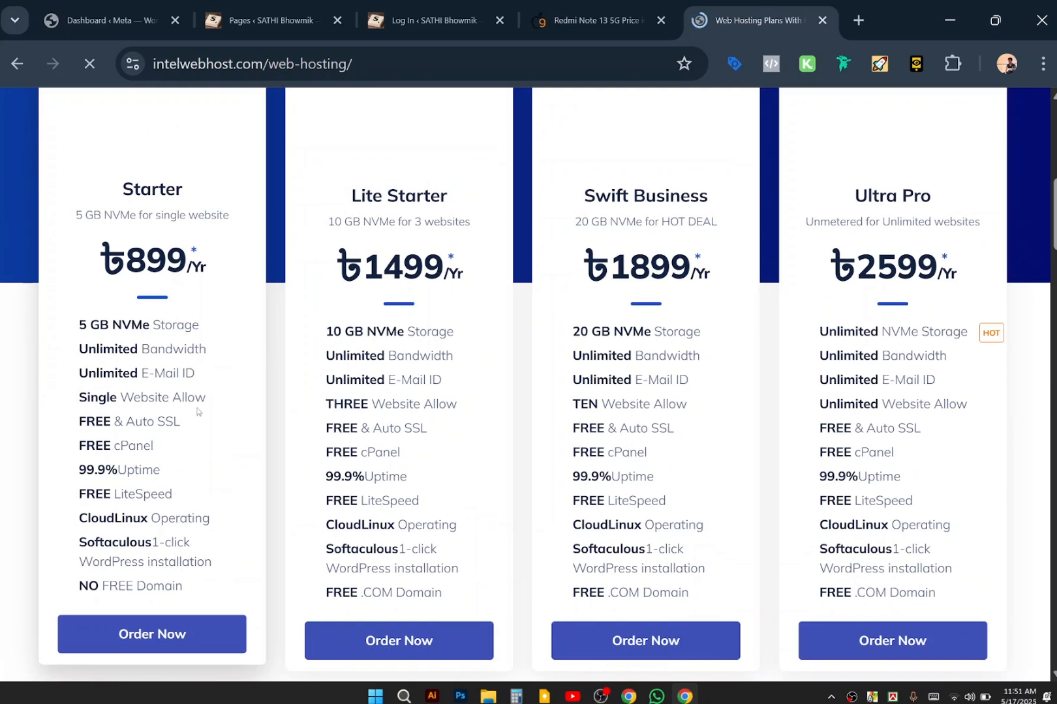
scroll(169, 225, "up", 4)
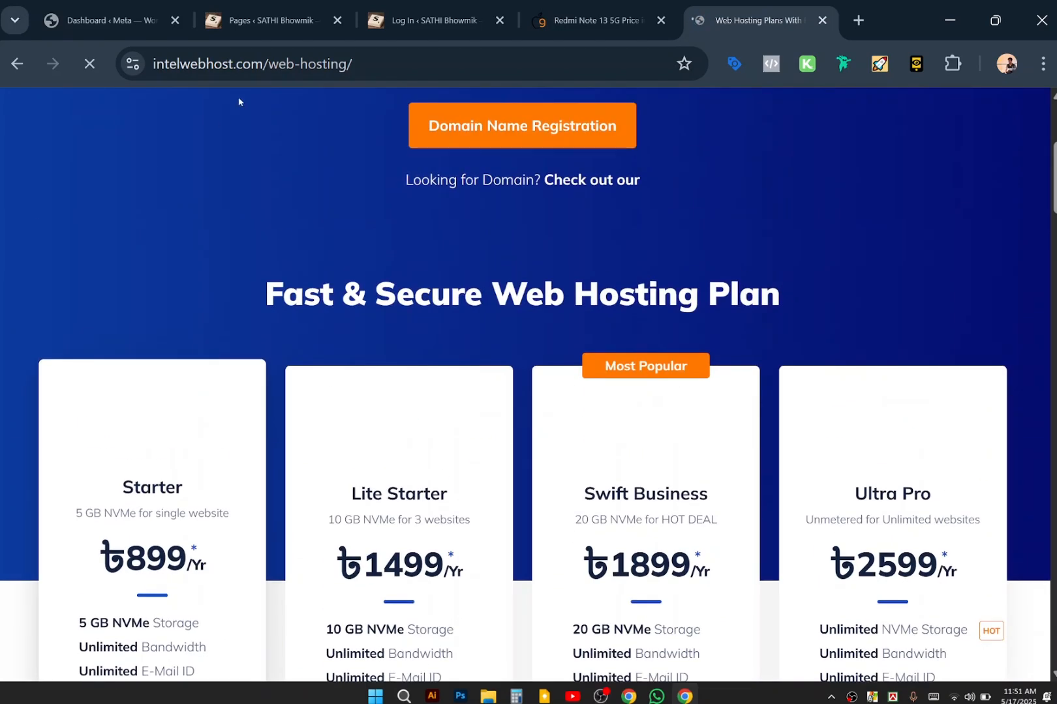
scroll(169, 226, "down", 3)
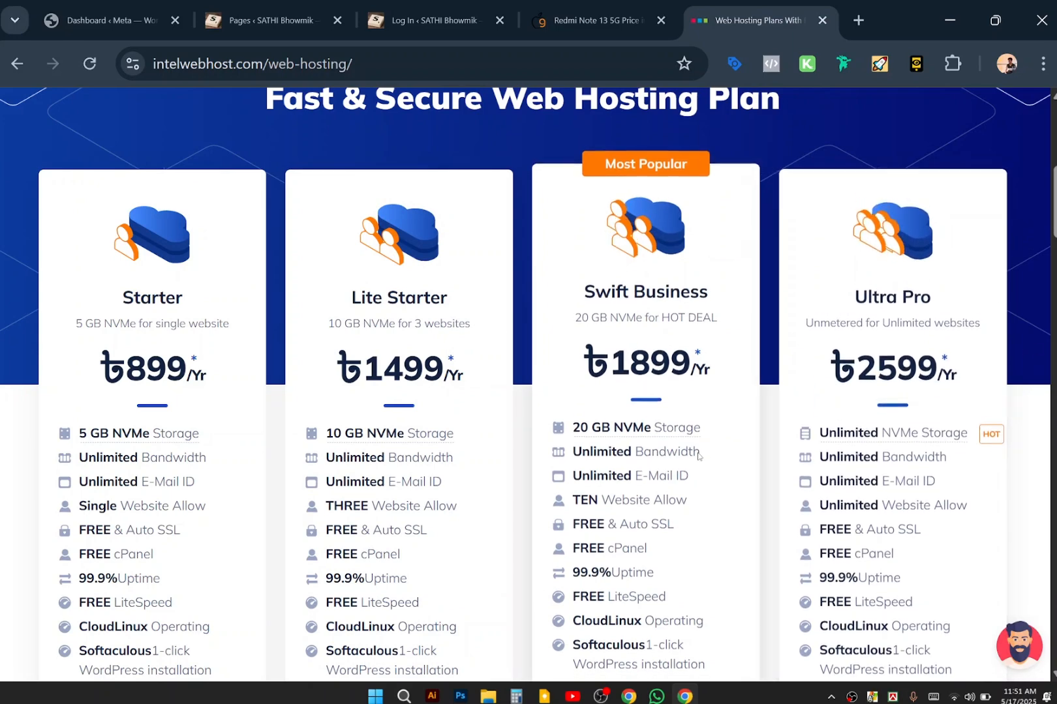
scroll(697, 456, "down", 3)
scroll(698, 456, "up", 1)
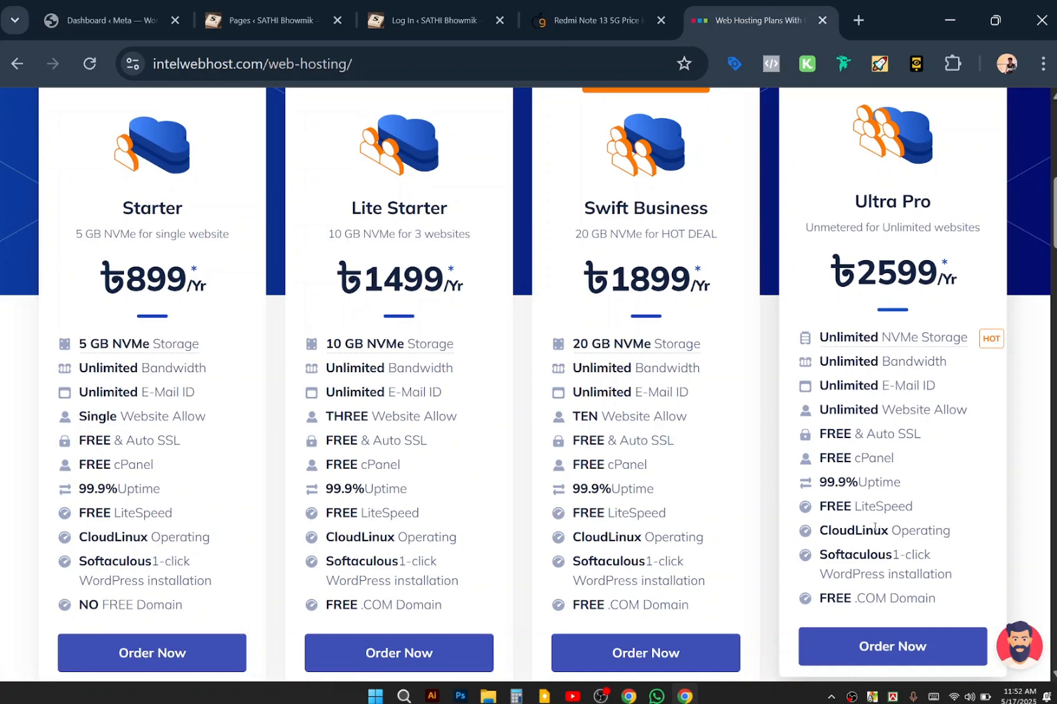
scroll(697, 445, "up", 2)
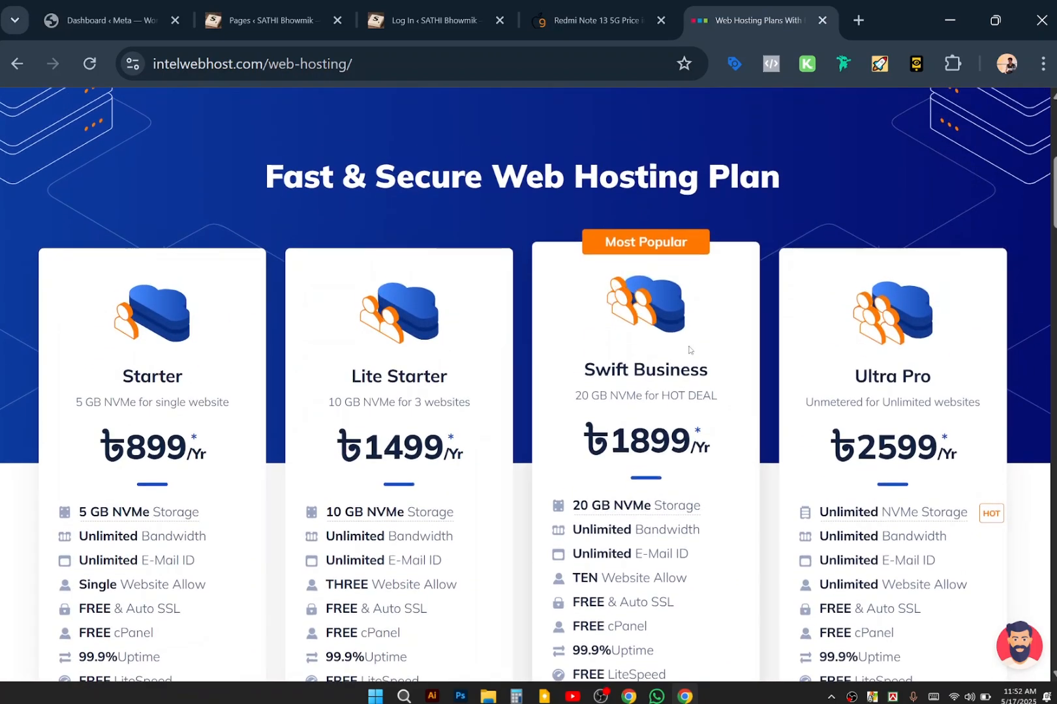
scroll(691, 352, "down", 2)
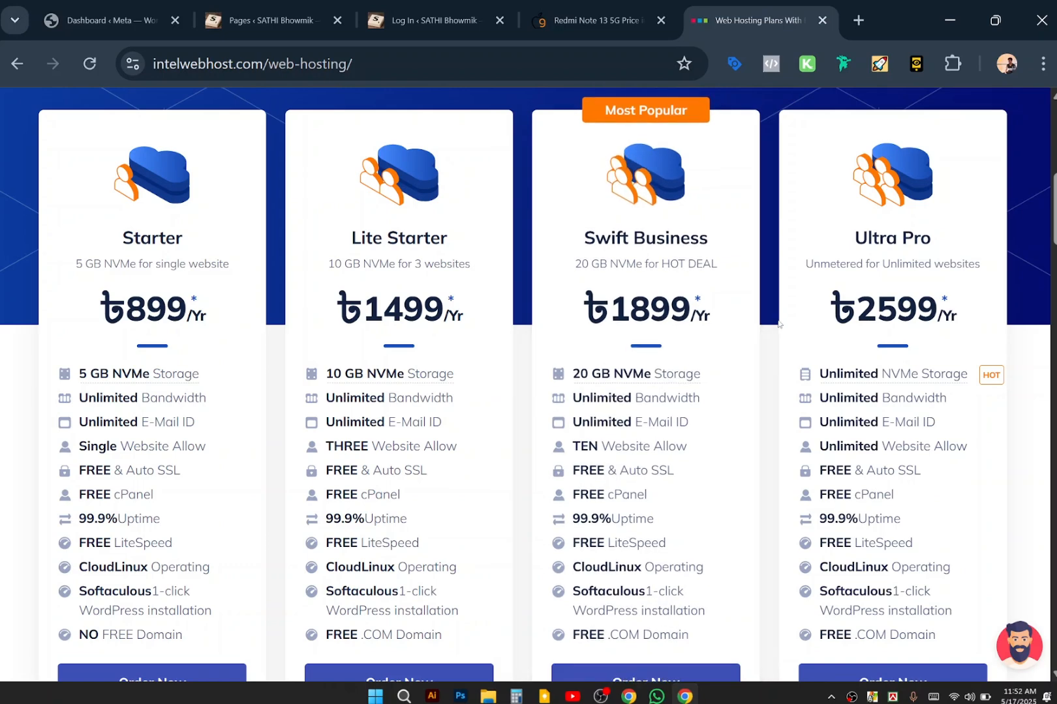
scroll(776, 324, "up", 1)
scroll(778, 323, "up", 3)
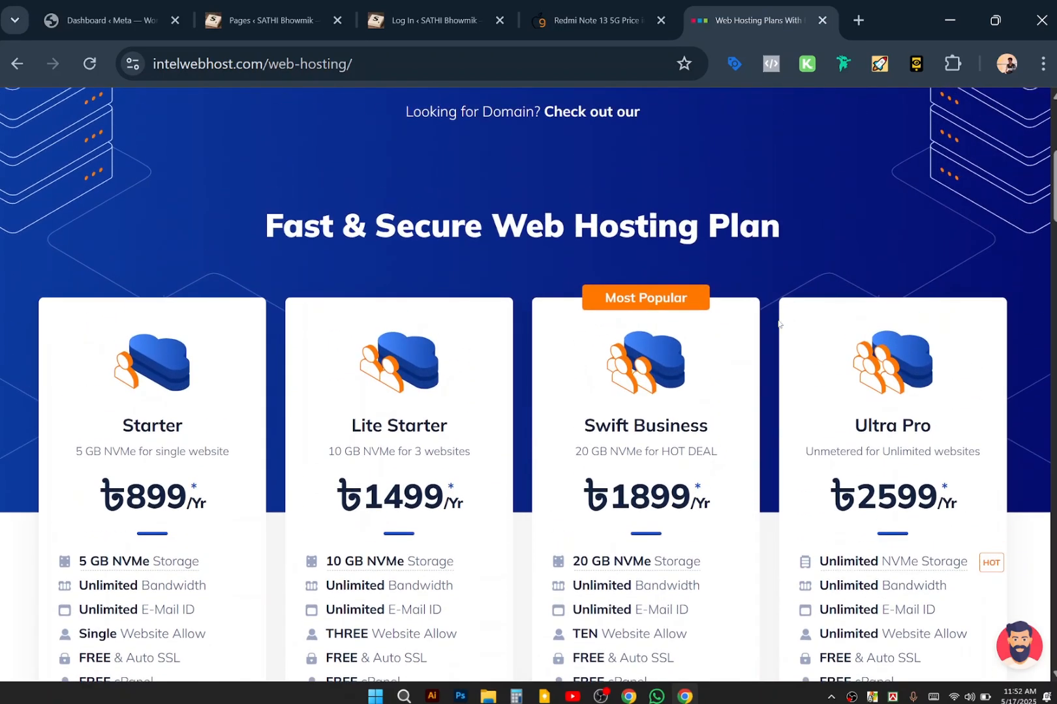
scroll(664, 363, "up", 2)
scroll(664, 364, "up", 3)
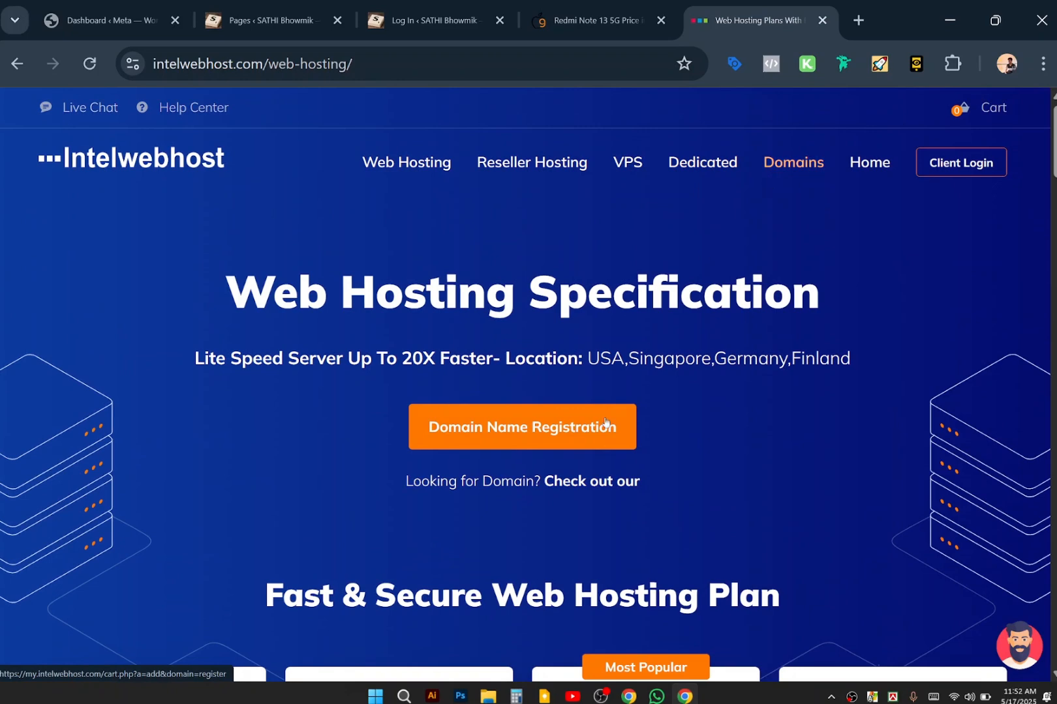
scroll(605, 422, "down", 1)
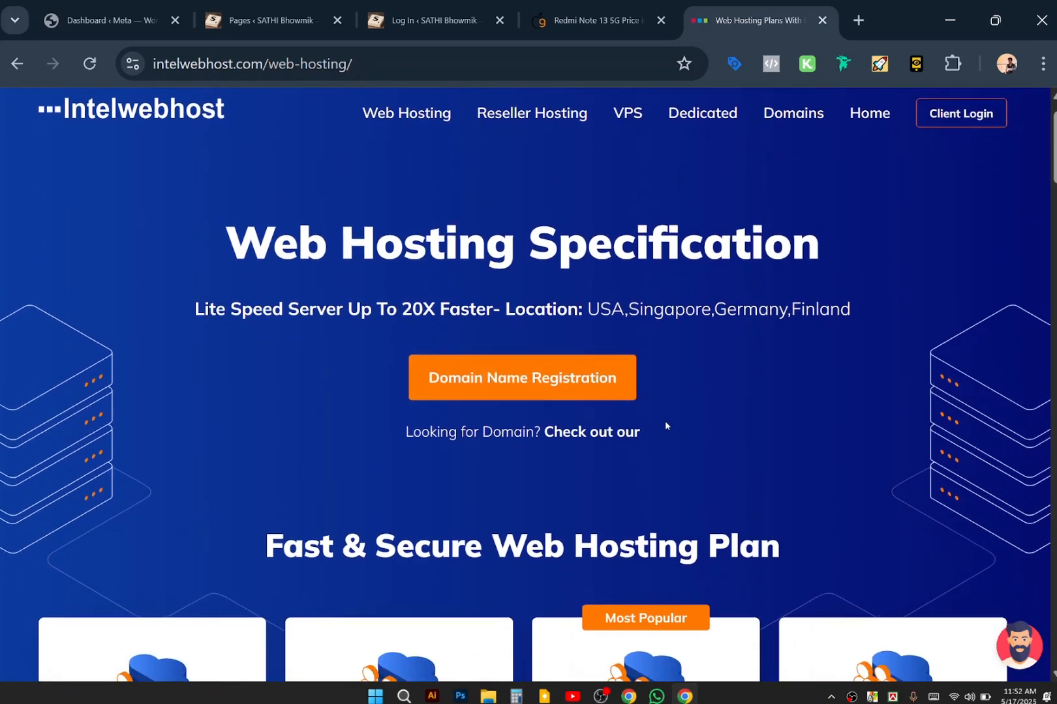
scroll(664, 425, "up", 1)
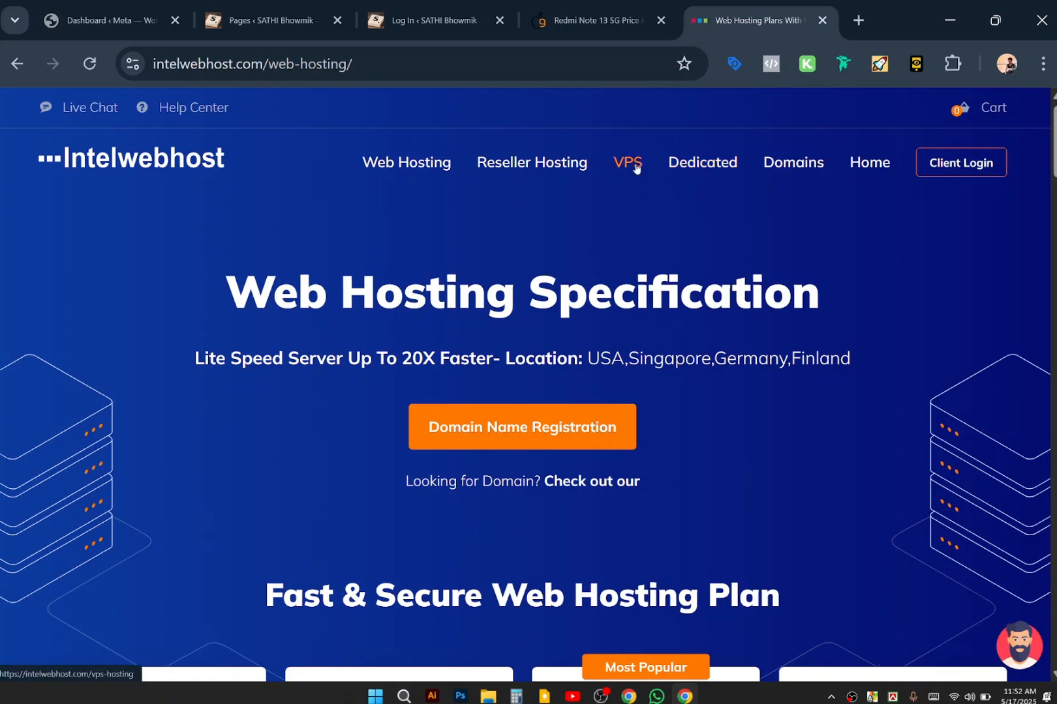
scroll(735, 443, "down", 1)
scroll(736, 445, "down", 8)
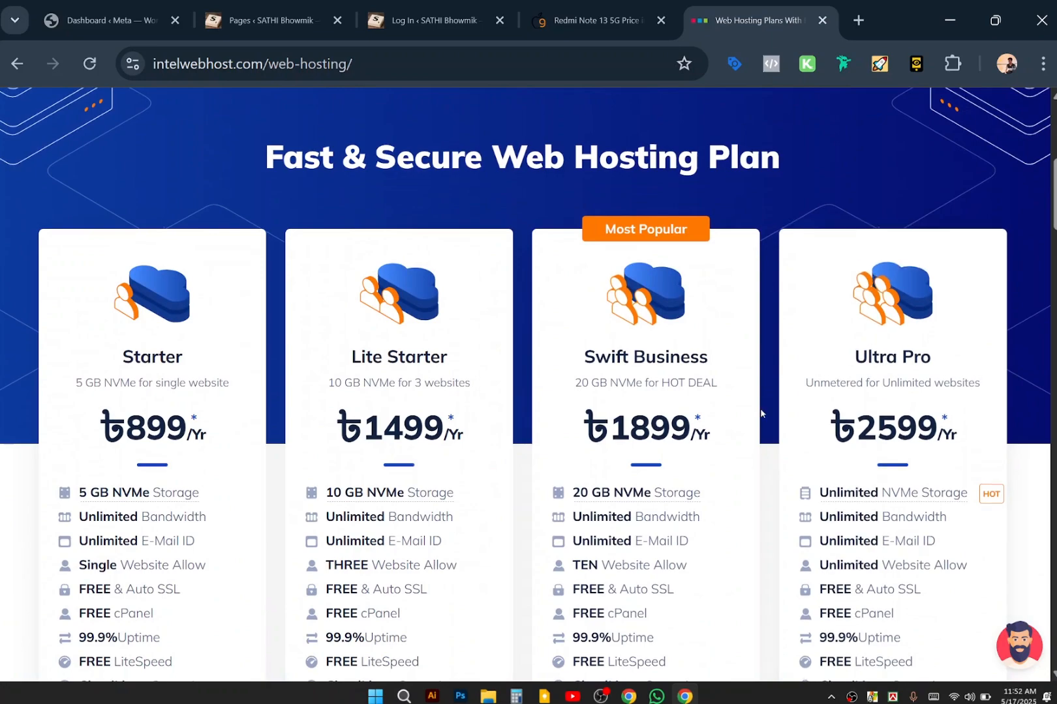
scroll(764, 408, "down", 2)
scroll(762, 412, "down", 5)
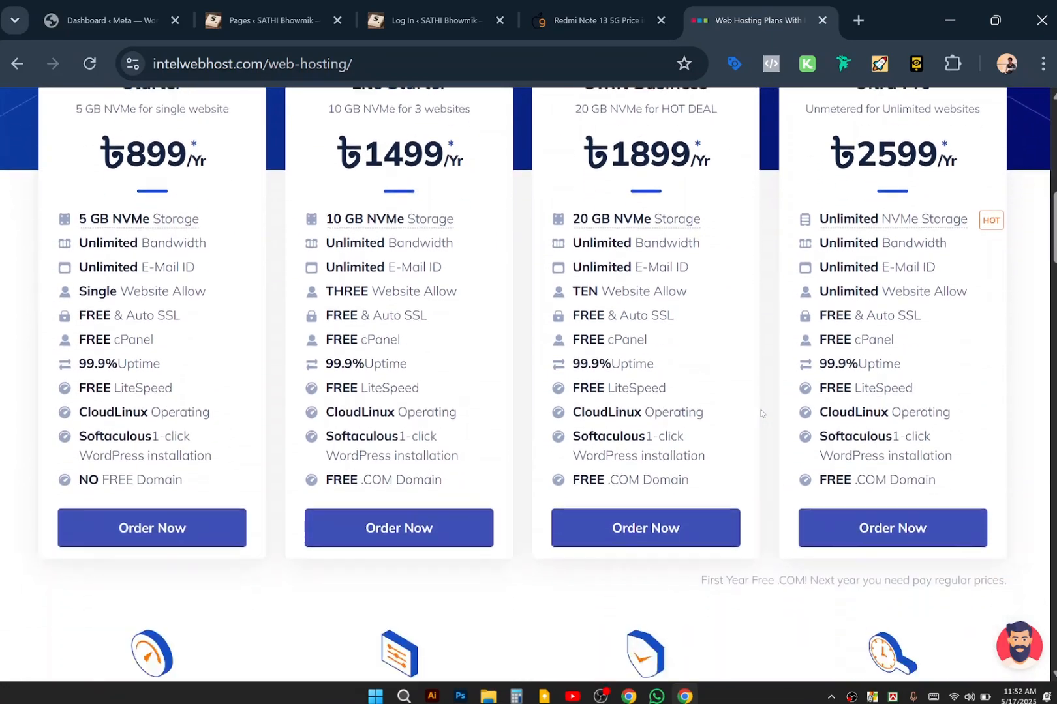
scroll(761, 413, "down", 3)
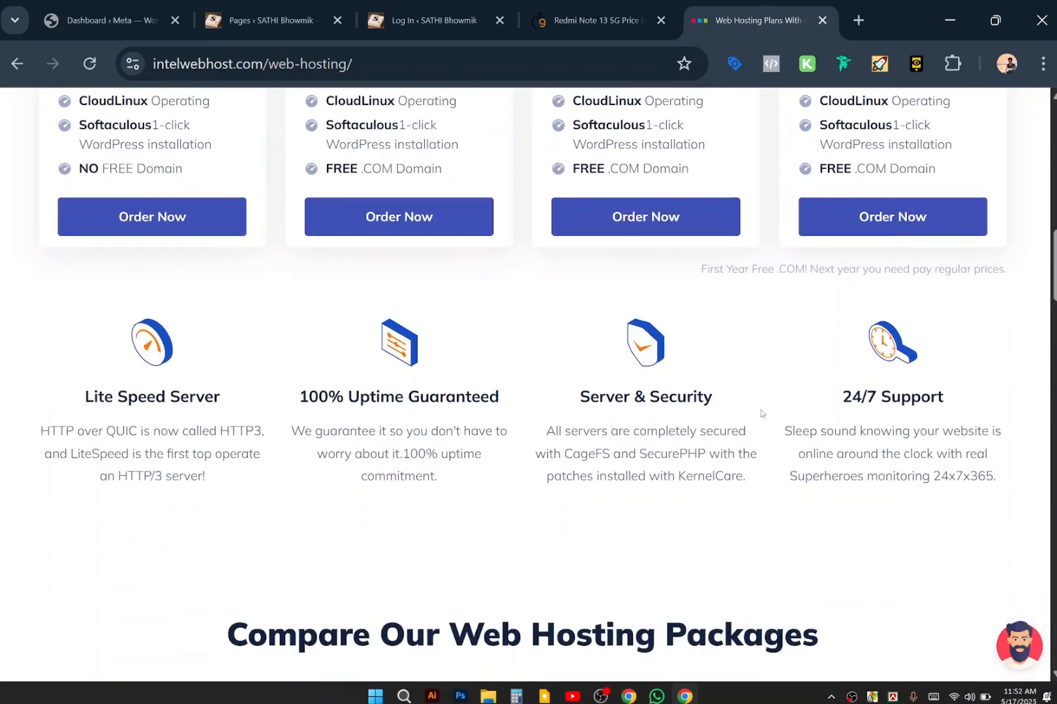
scroll(761, 413, "up", 14)
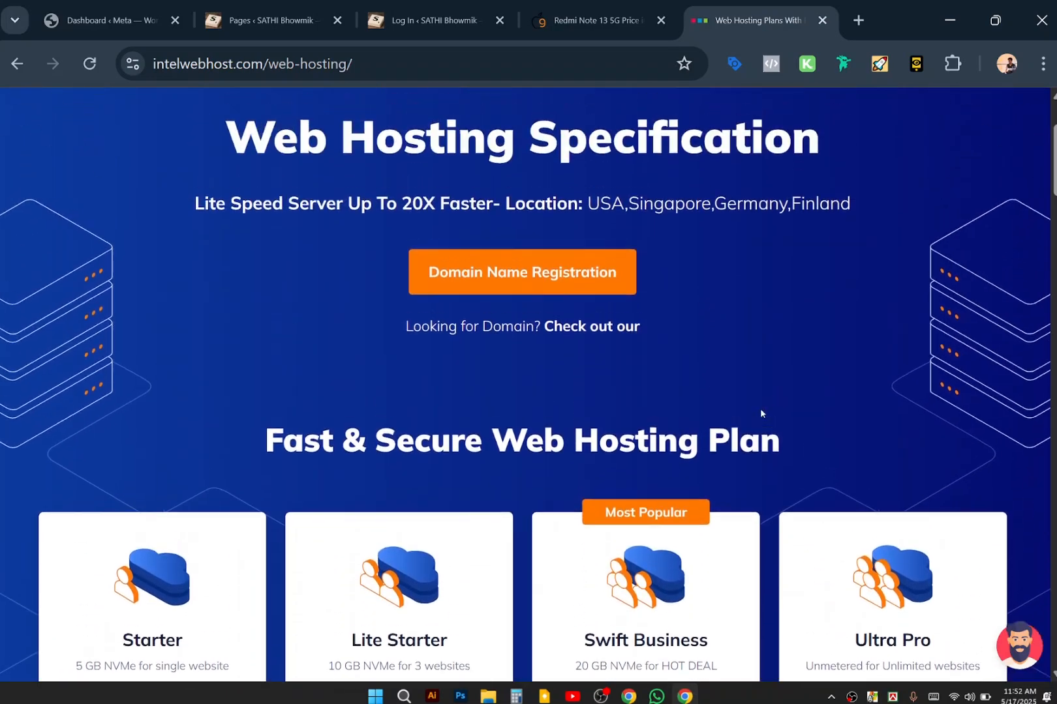
scroll(760, 413, "down", 4)
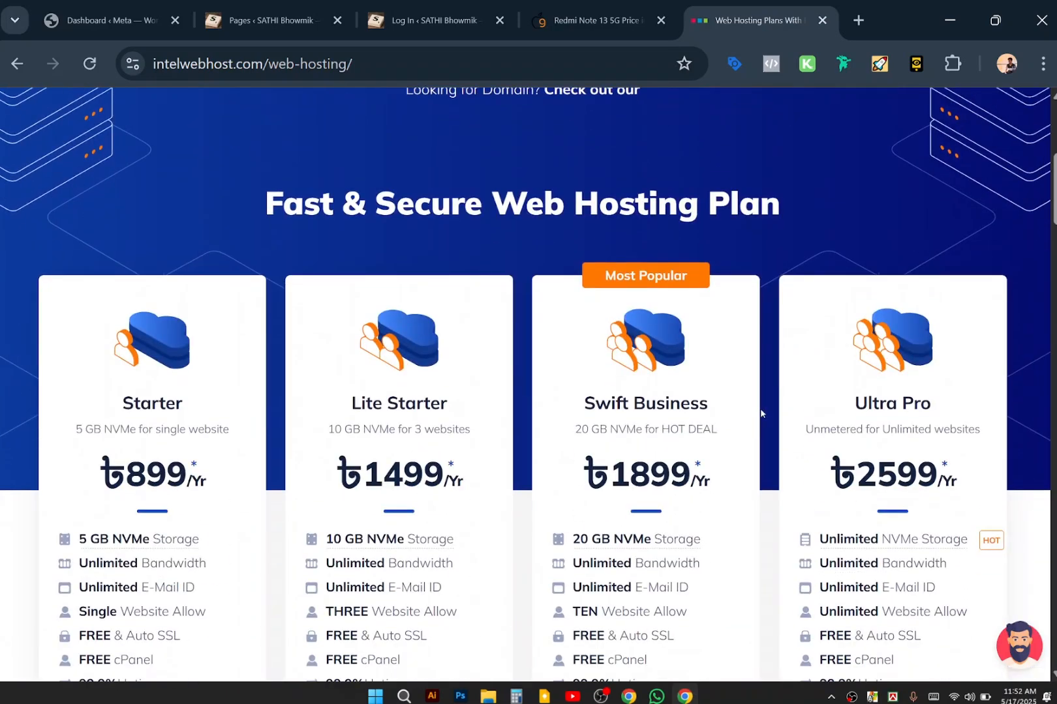
scroll(760, 412, "down", 2)
scroll(759, 412, "up", 2)
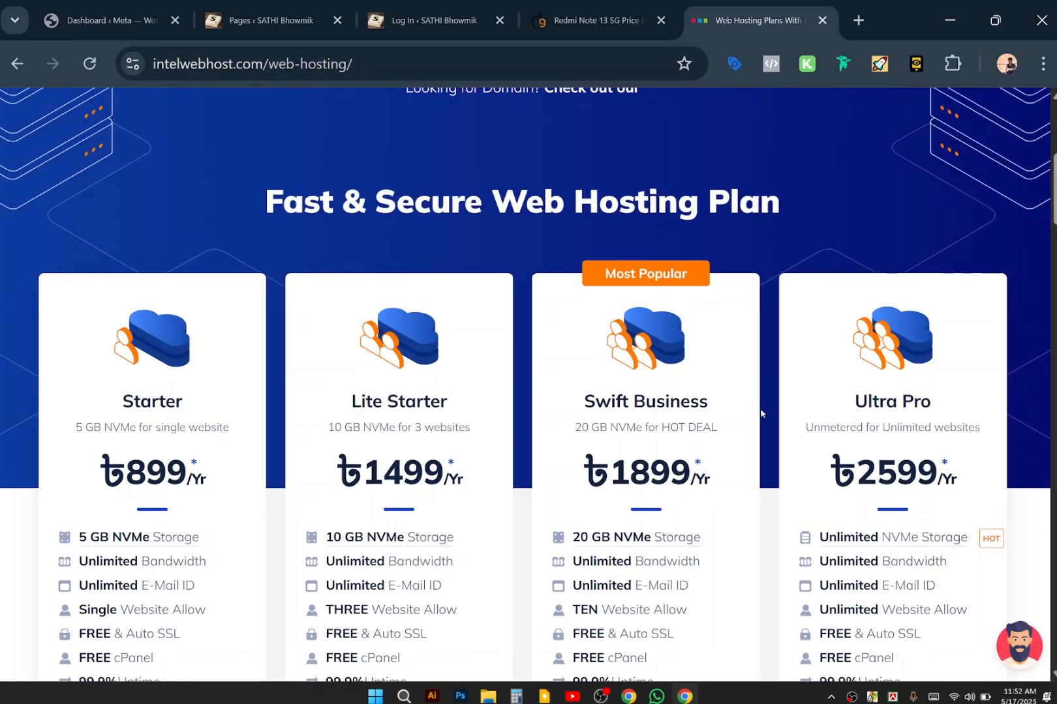
scroll(760, 413, "up", 2)
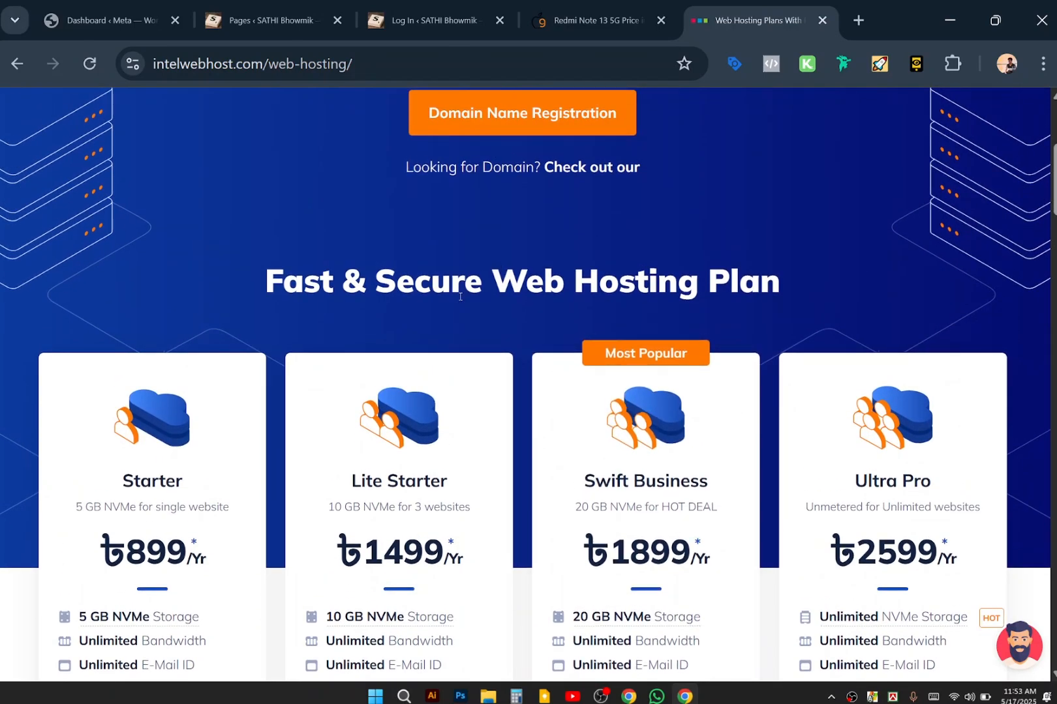
scroll(448, 432, "down", 4)
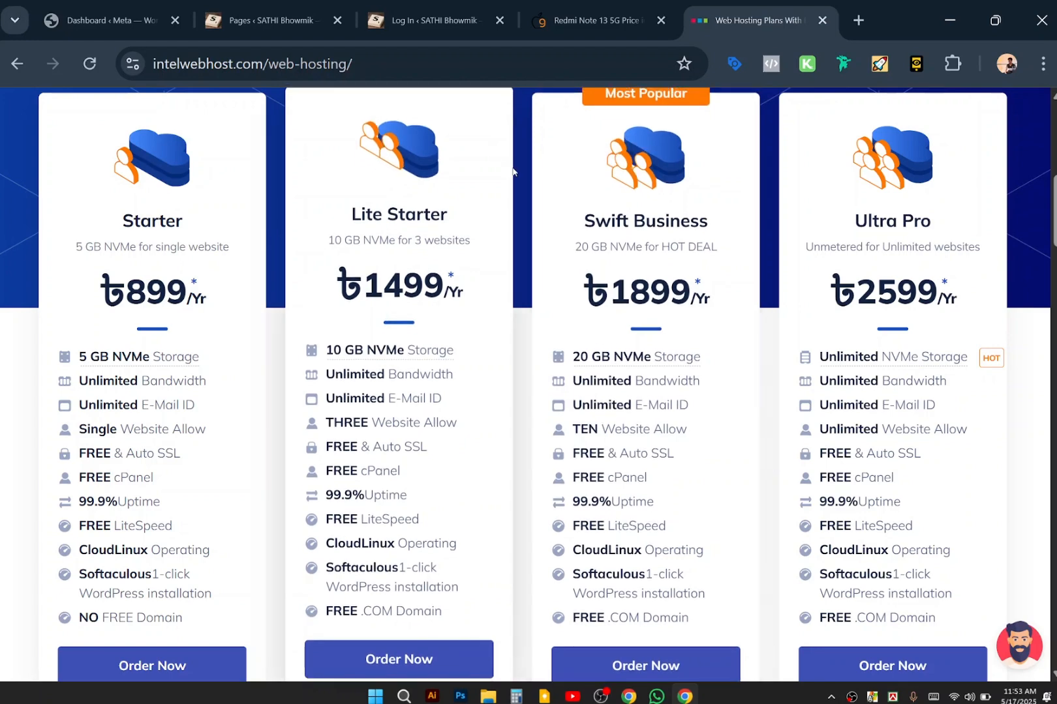
scroll(522, 167, "up", 9)
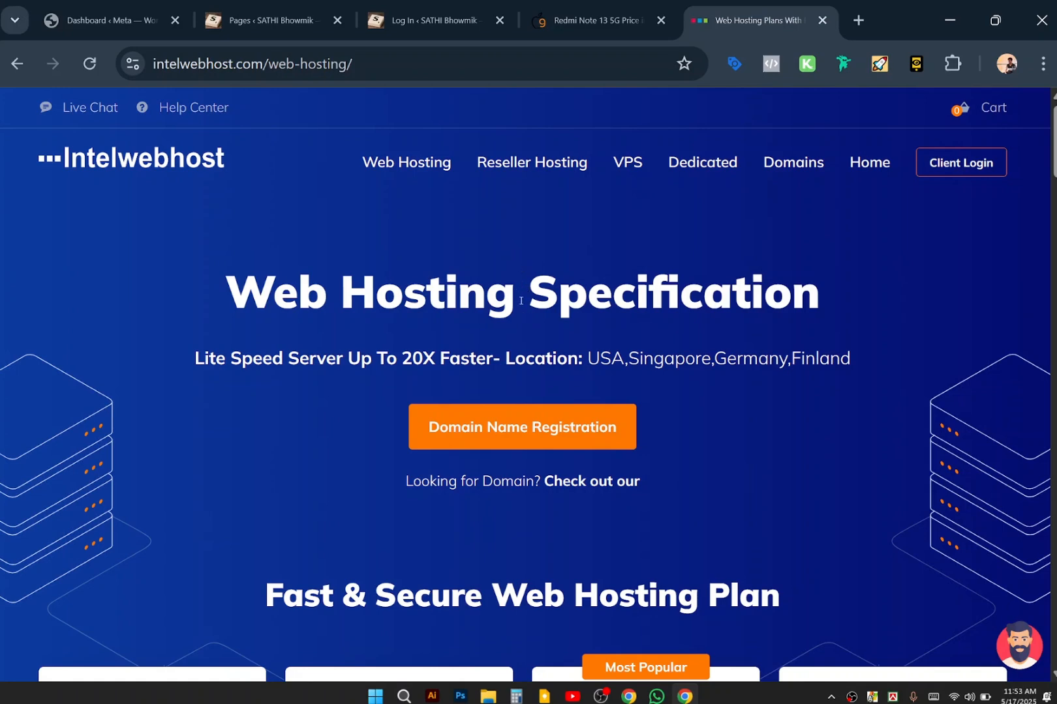
scroll(521, 301, "down", 4)
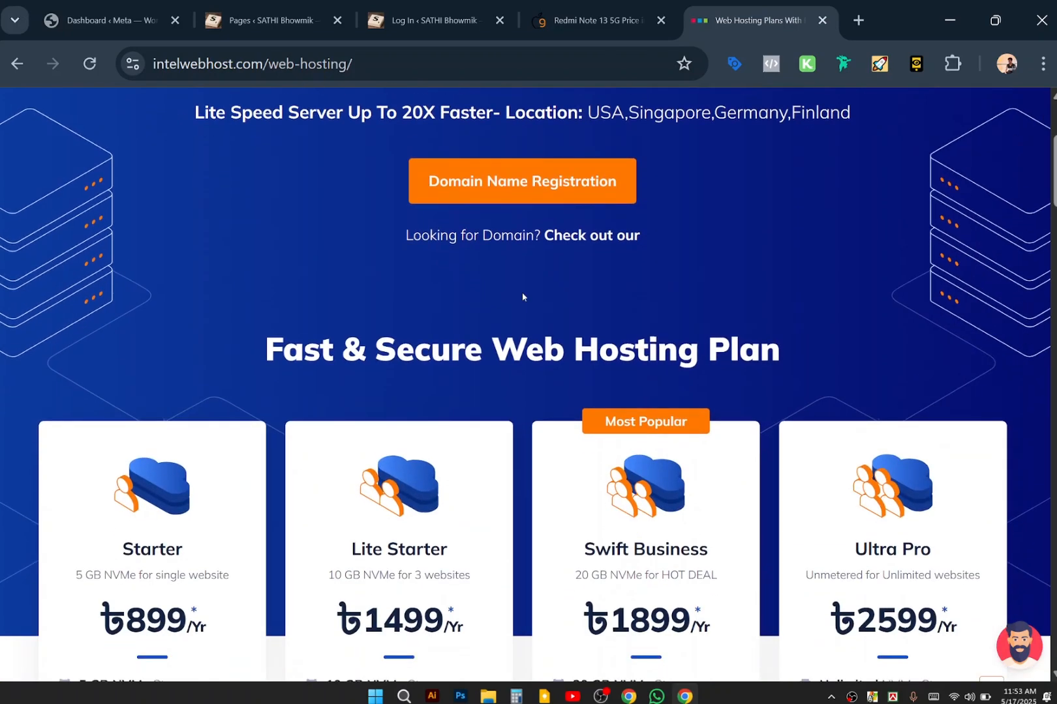
scroll(523, 297, "up", 4)
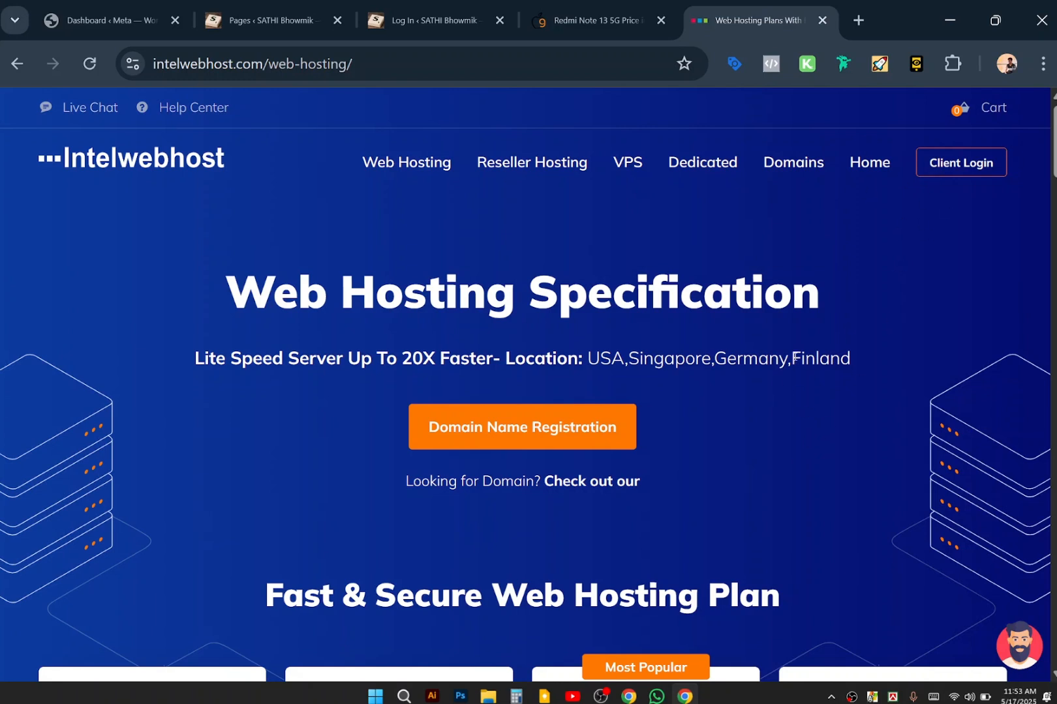
Highlight the Finland server-location text, then go through the Redmi tab to the WordPress login tab.
left_click_drag(794, 357, 860, 377)
left_click(852, 367)
left_click_drag(729, 465, 812, 337)
left_click(812, 338)
scroll(771, 446, "down", 2)
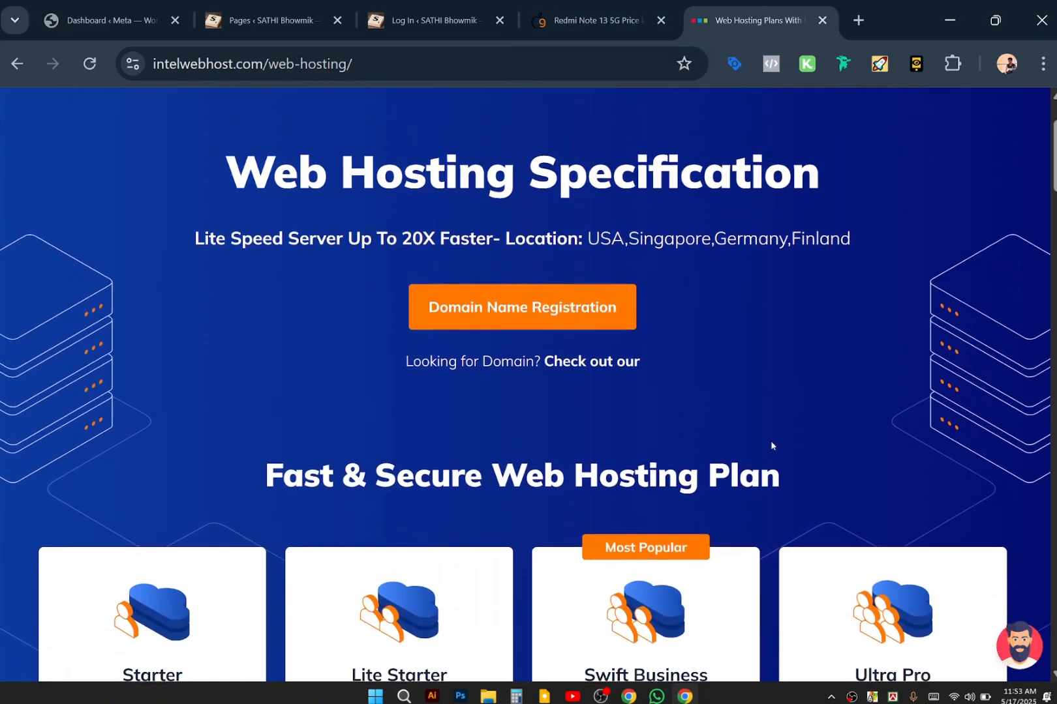
scroll(771, 446, "up", 2)
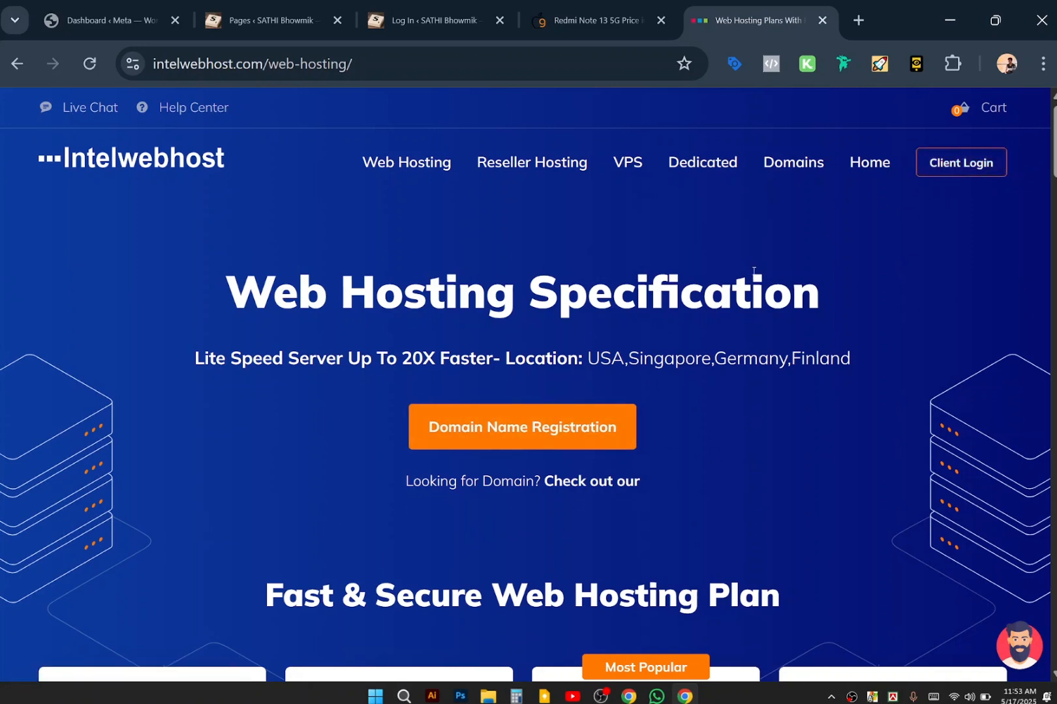
scroll(655, 545, "down", 6)
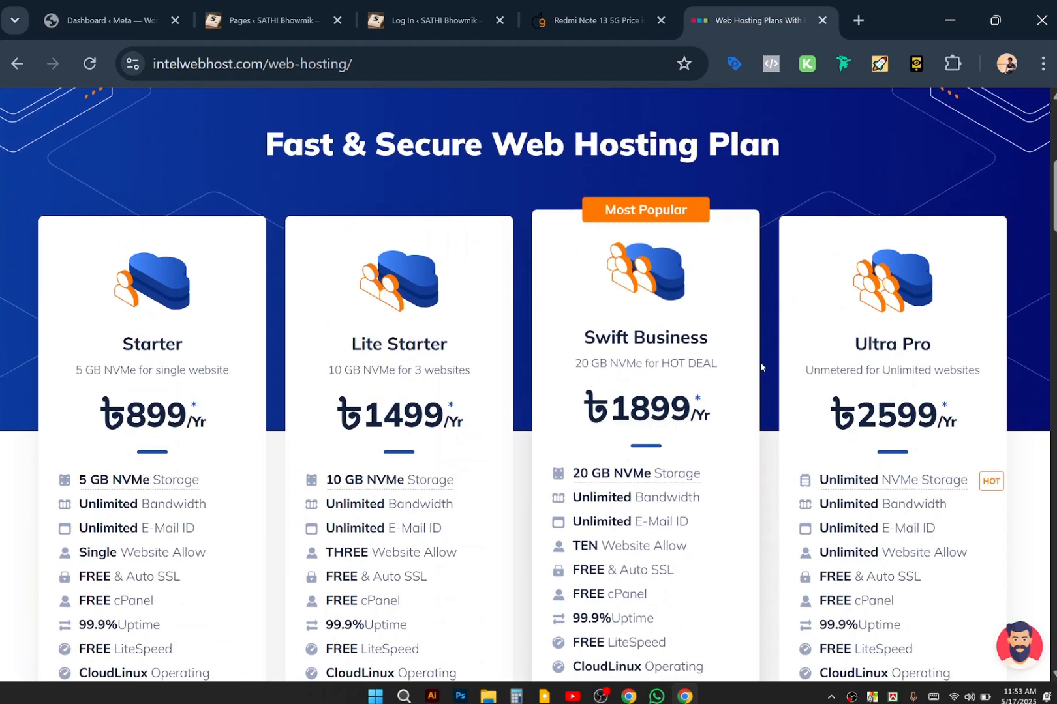
scroll(761, 363, "up", 6)
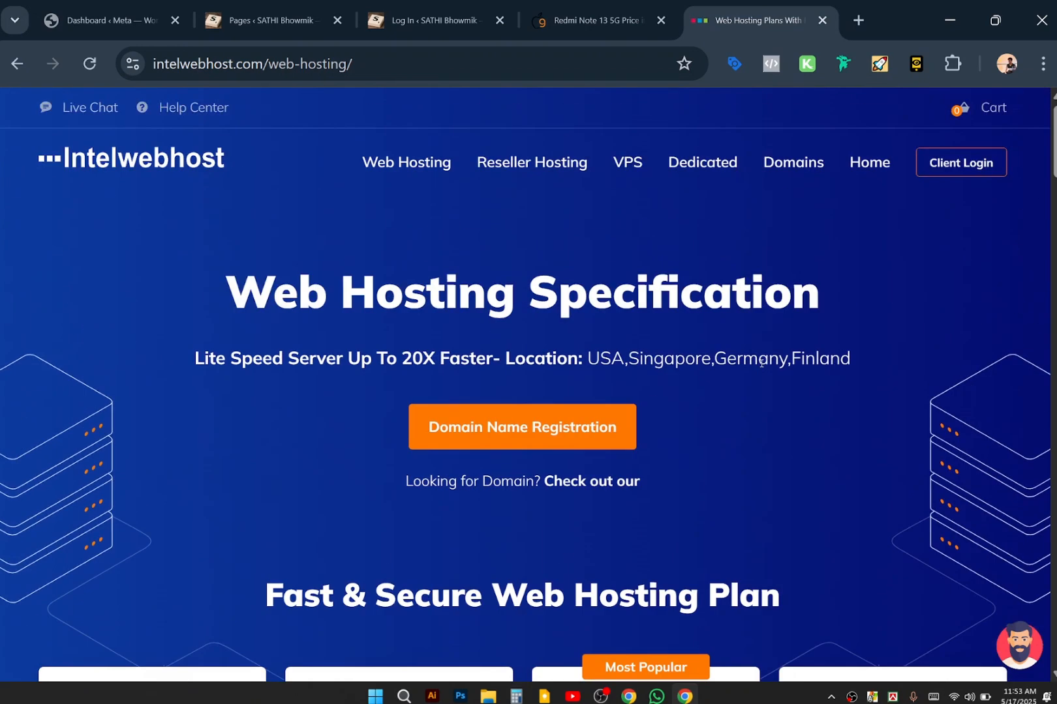
left_click(621, 3)
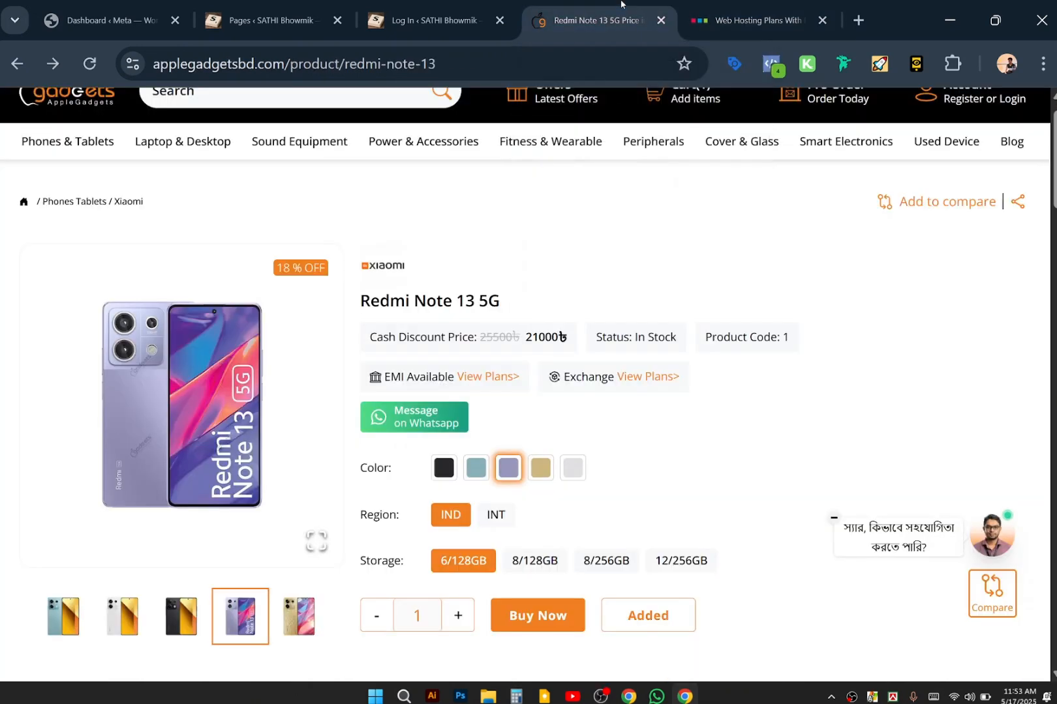
left_click(451, 25)
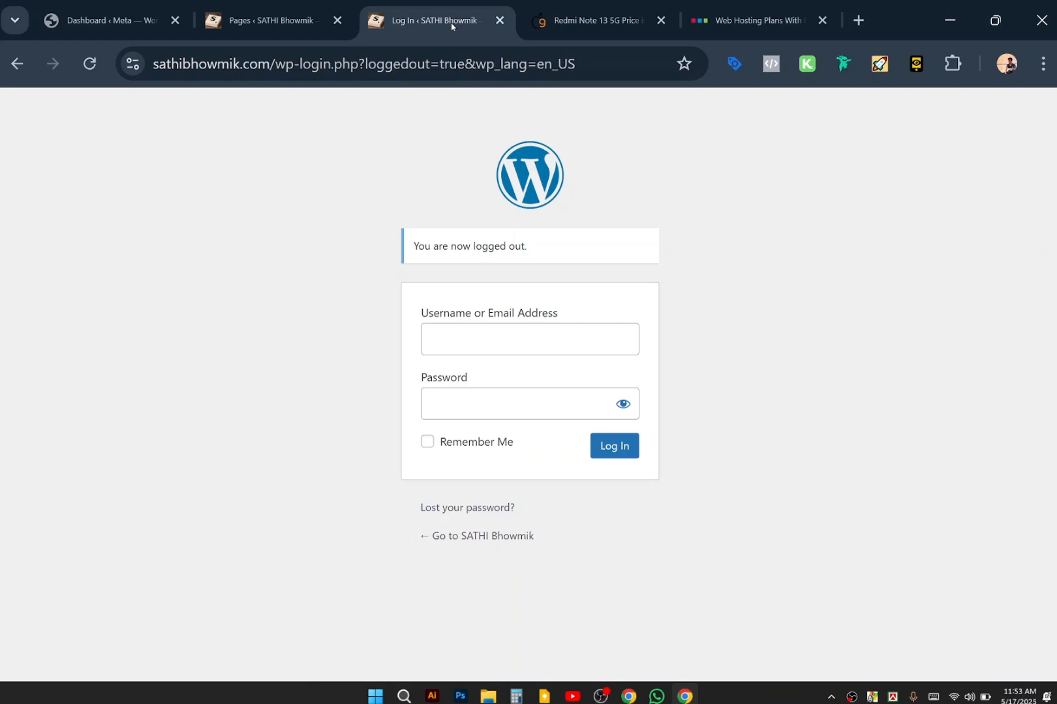
Log in to WordPress as admin with the account password.
left_click(462, 351)
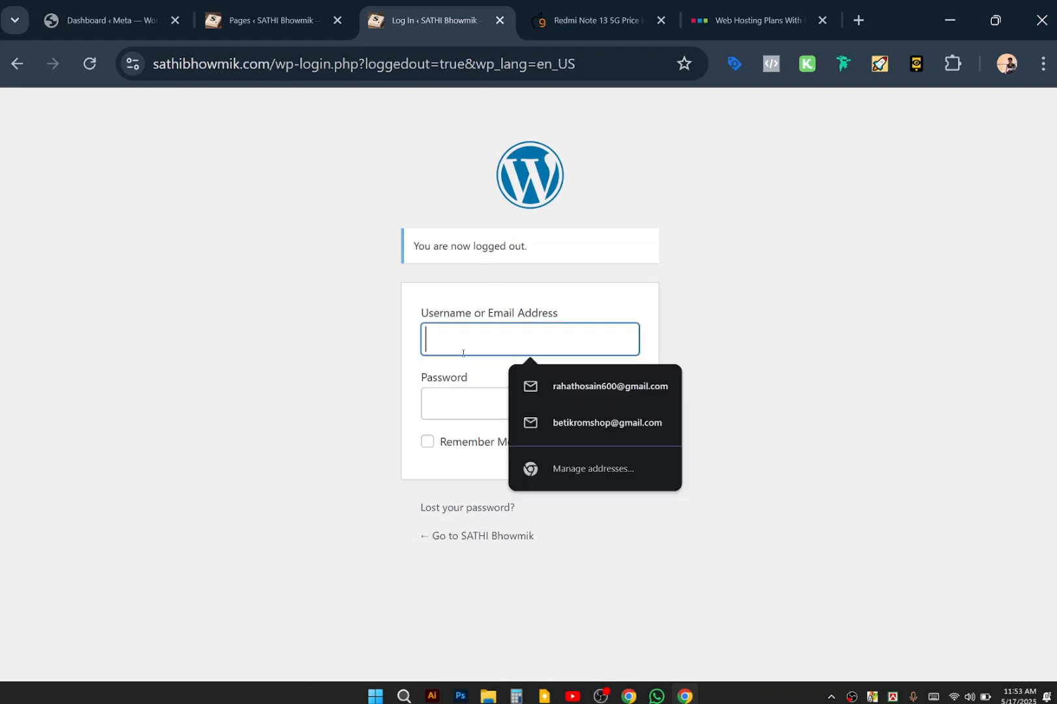
type("admin")
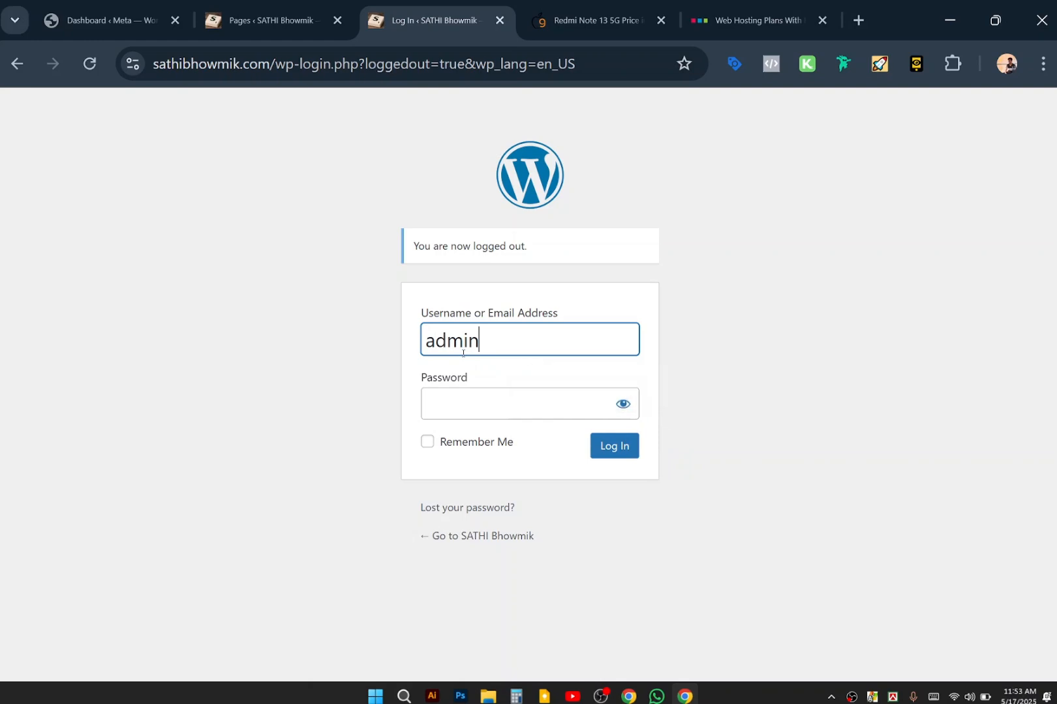
left_click(449, 419)
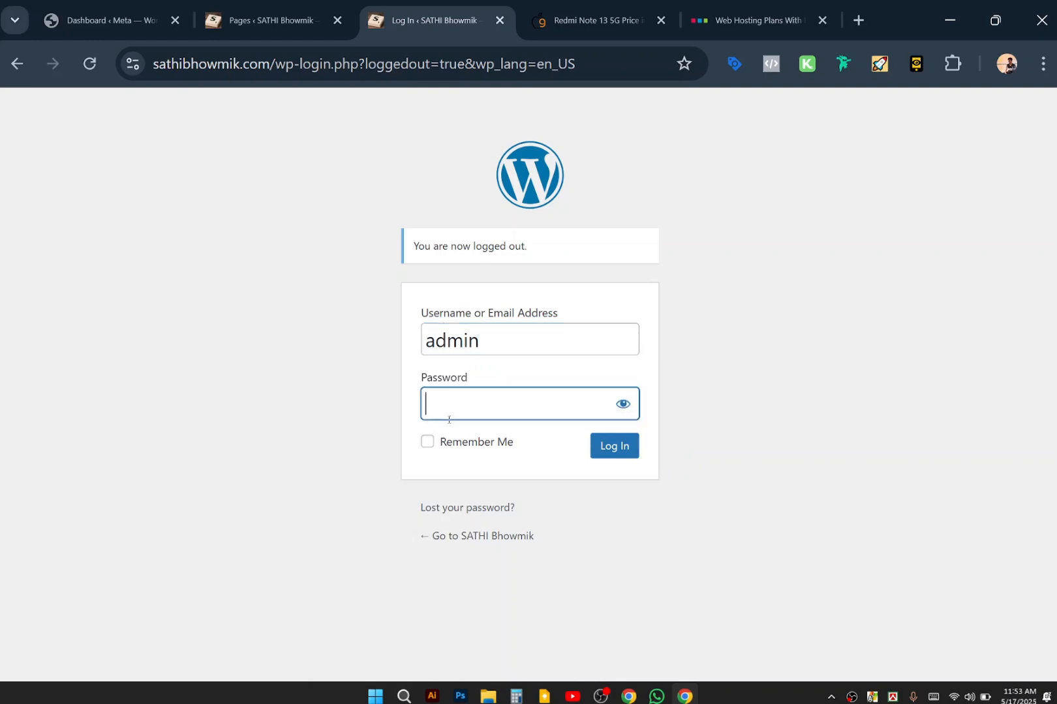
type("•••••••")
key("Return")
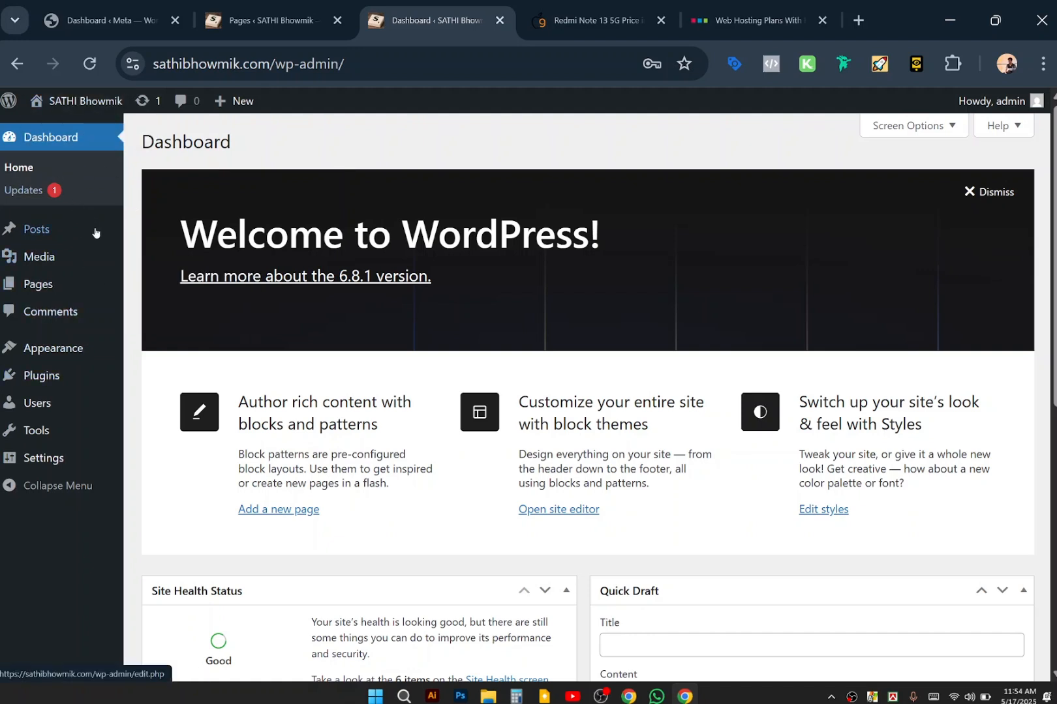
mouse_move(44, 229)
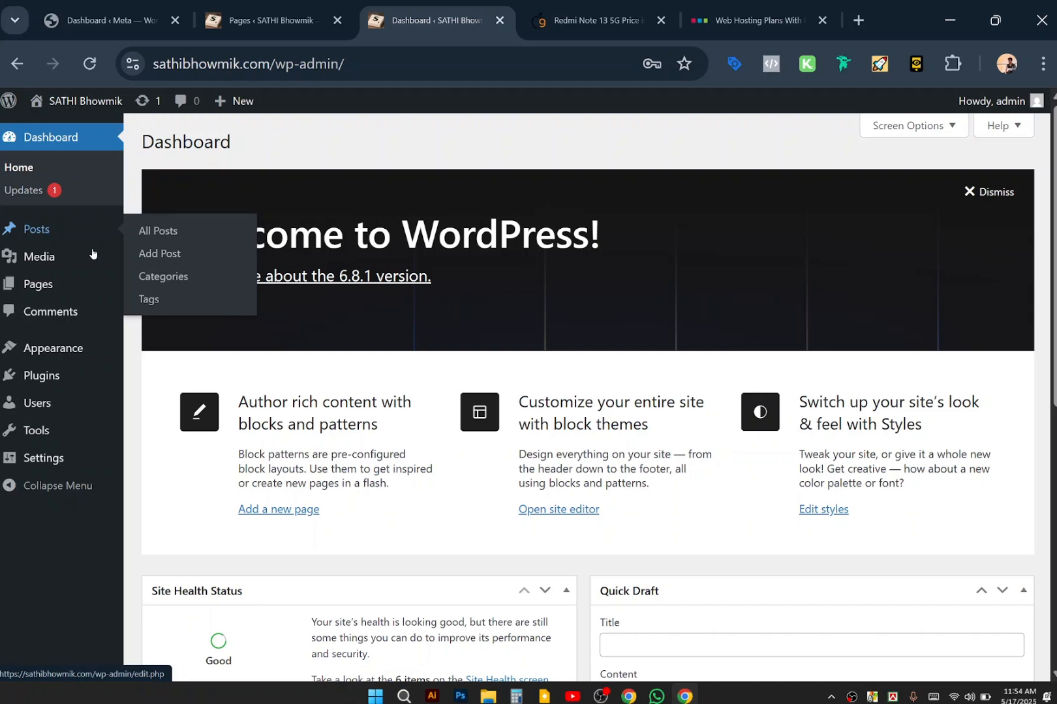
mouse_move(90, 263)
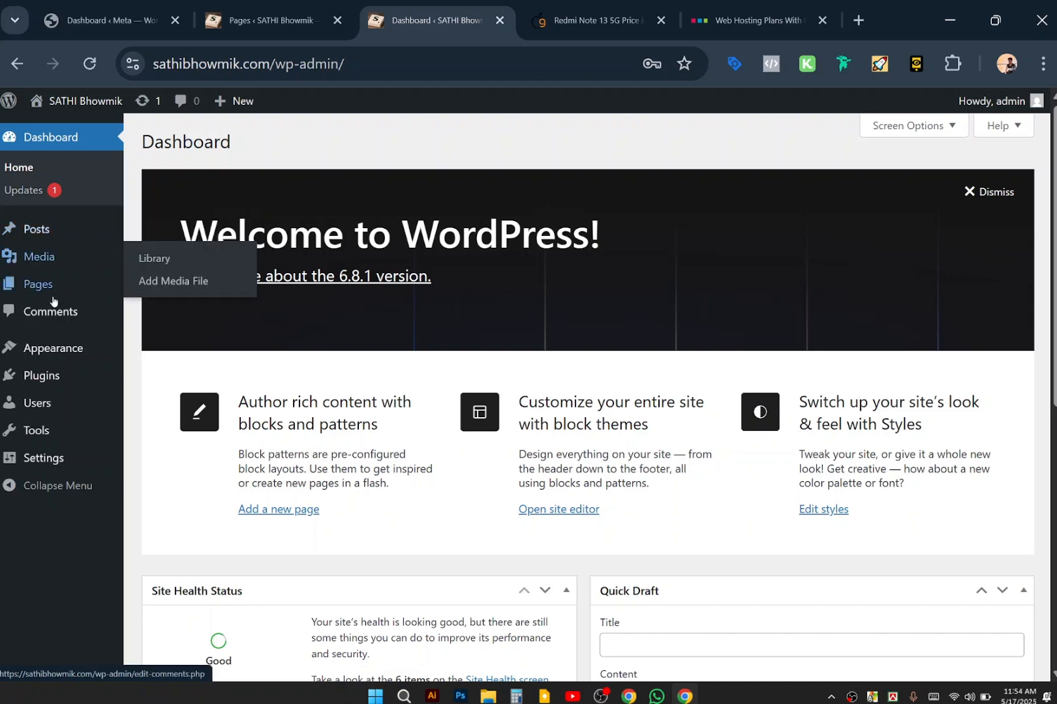
mouse_move(52, 298)
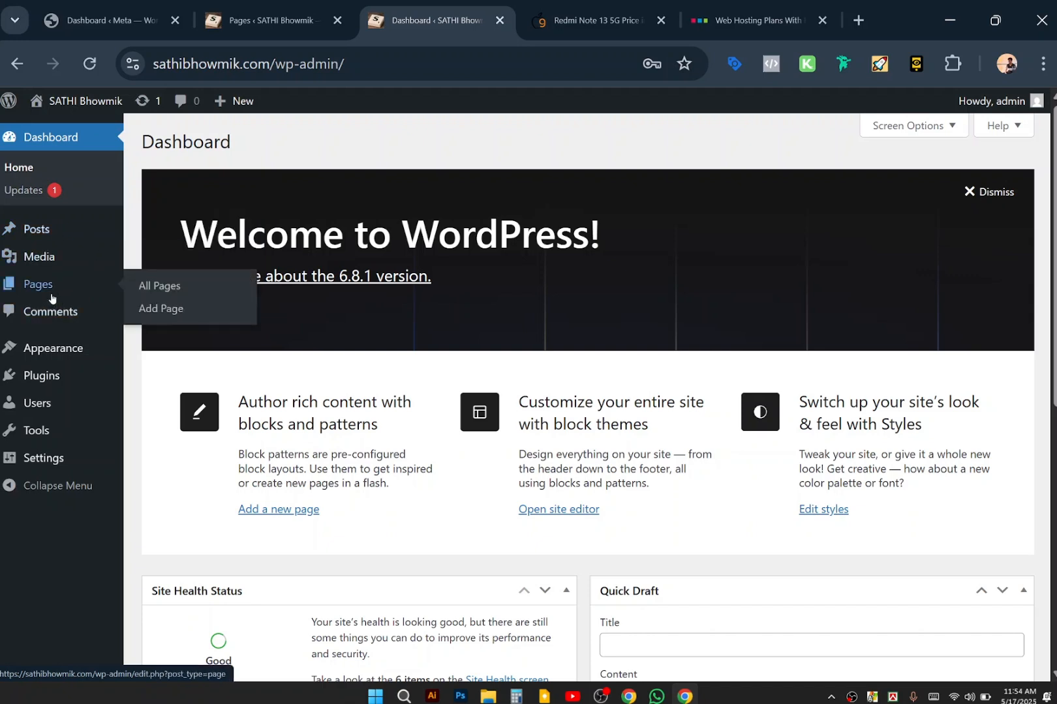
scroll(63, 318, "down", 1)
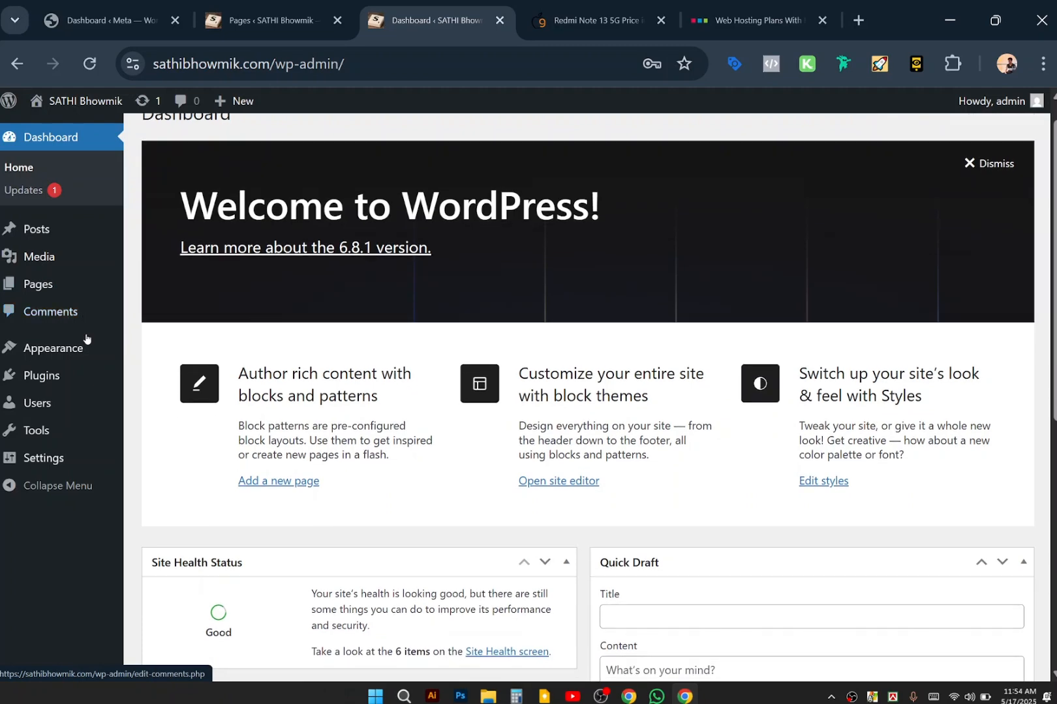
mouse_move(88, 352)
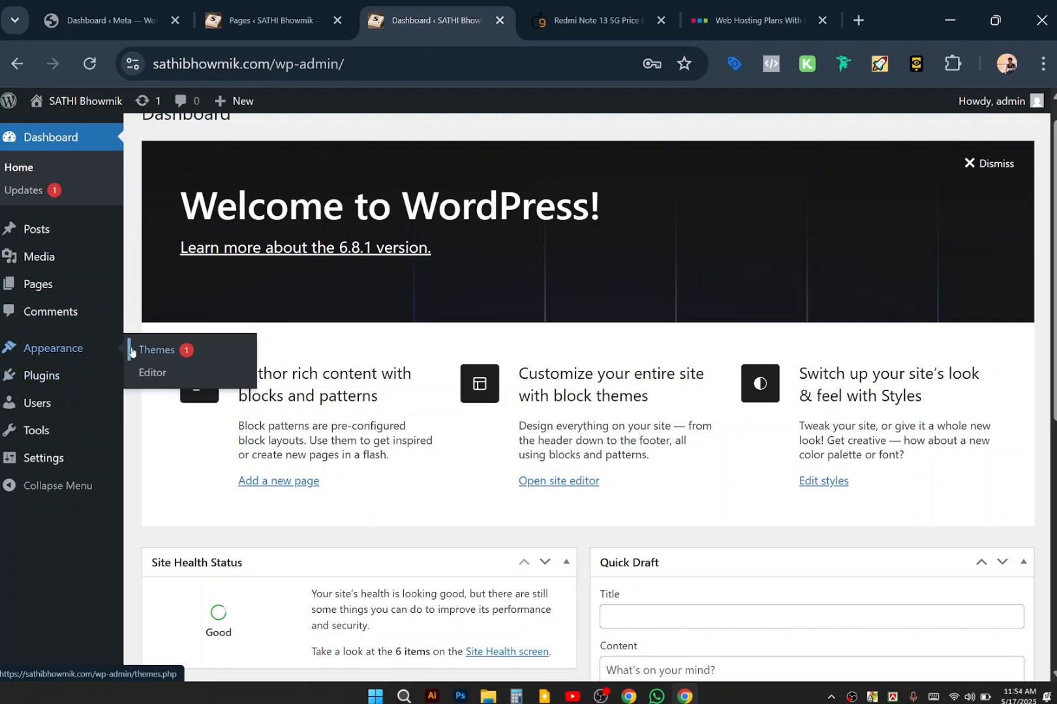
mouse_move(63, 373)
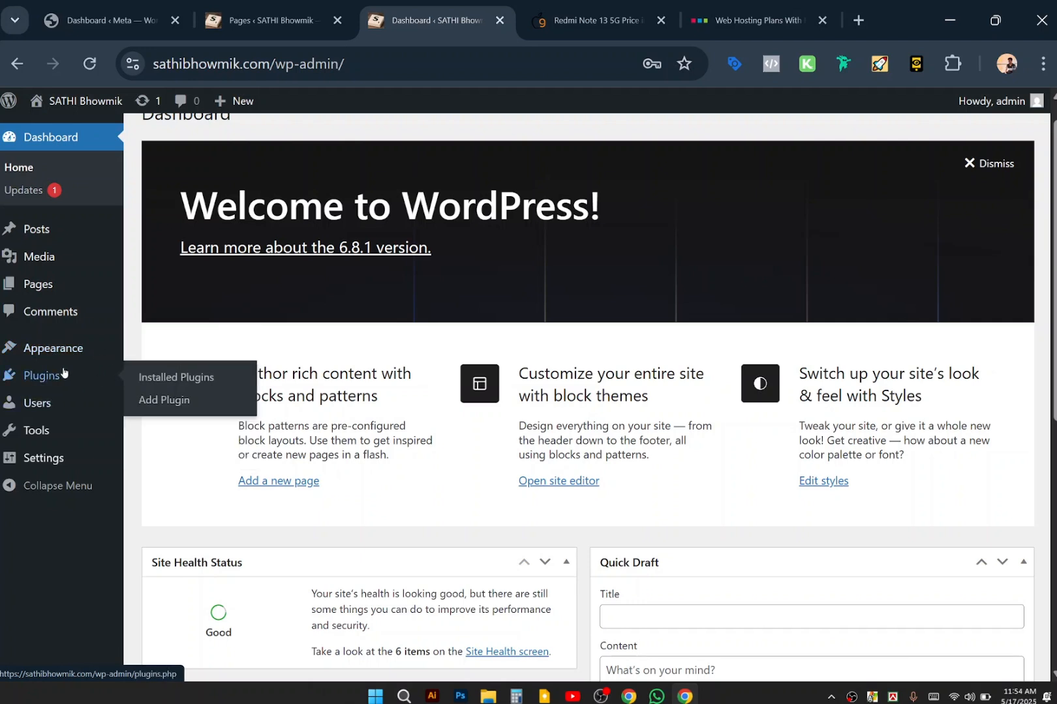
mouse_move(49, 411)
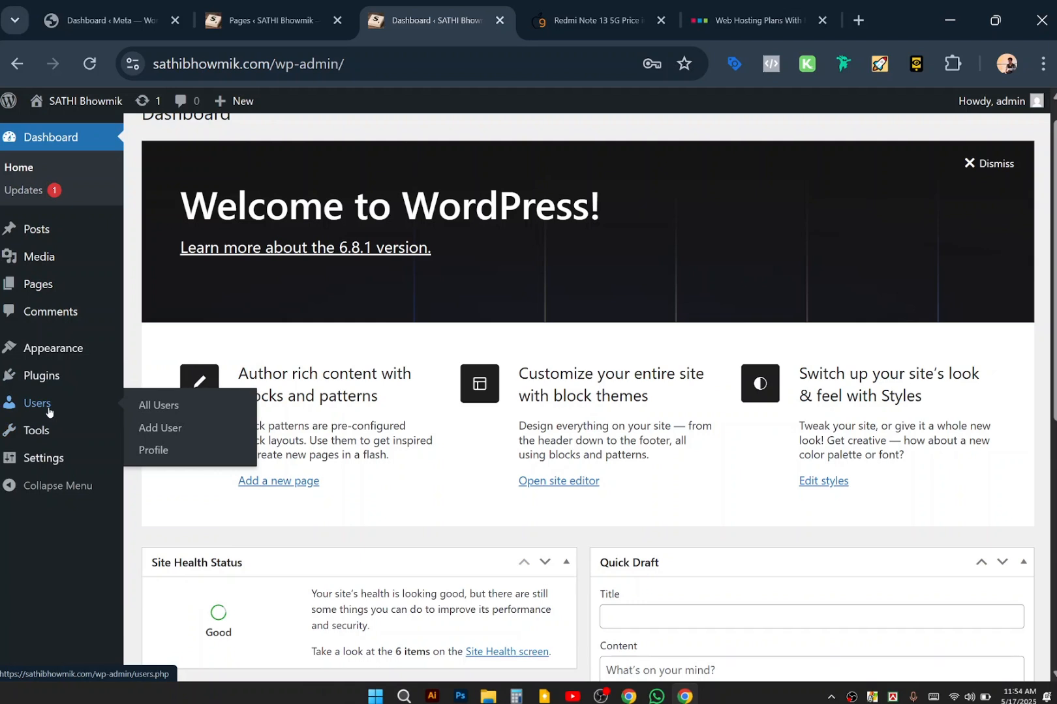
mouse_move(38, 439)
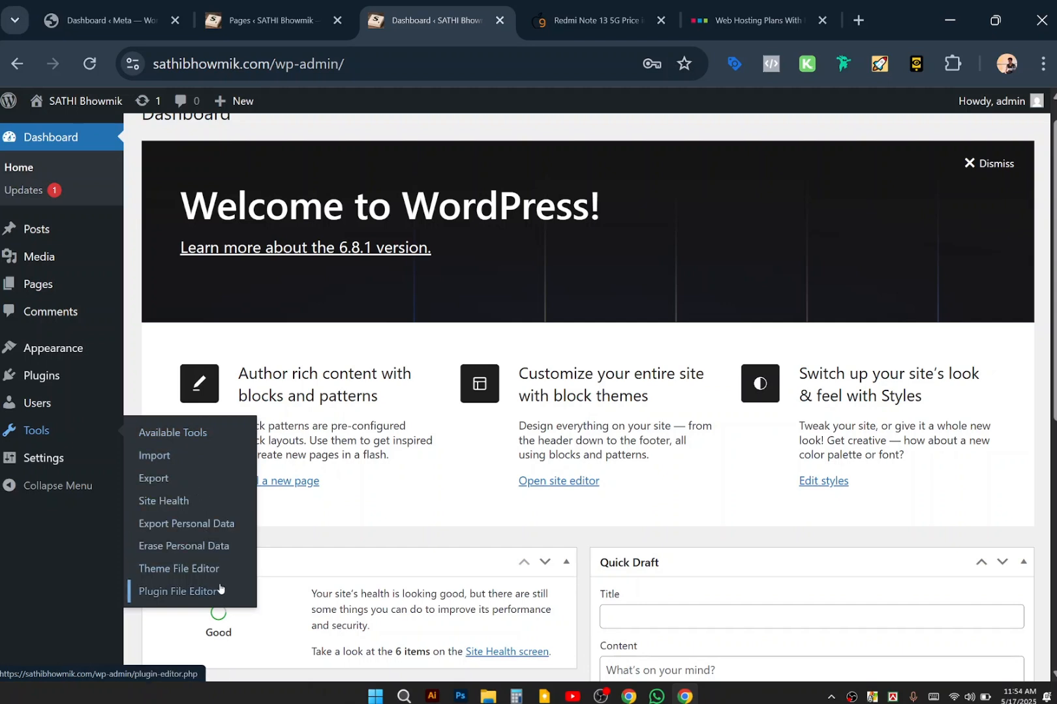
mouse_move(74, 464)
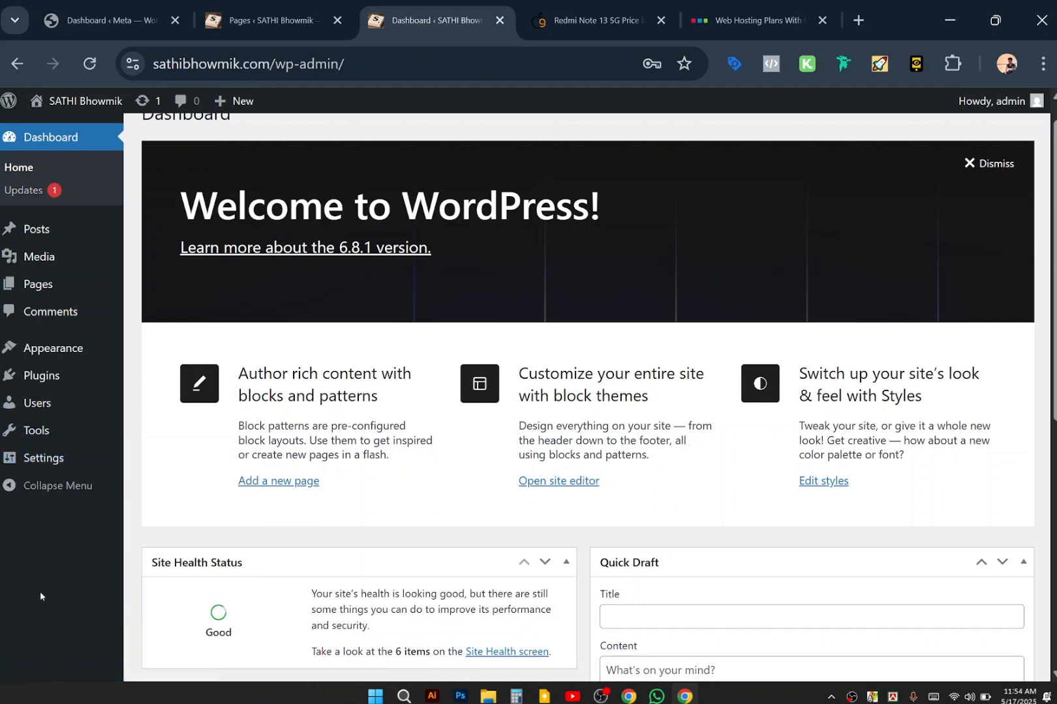
scroll(363, 197, "up", 1)
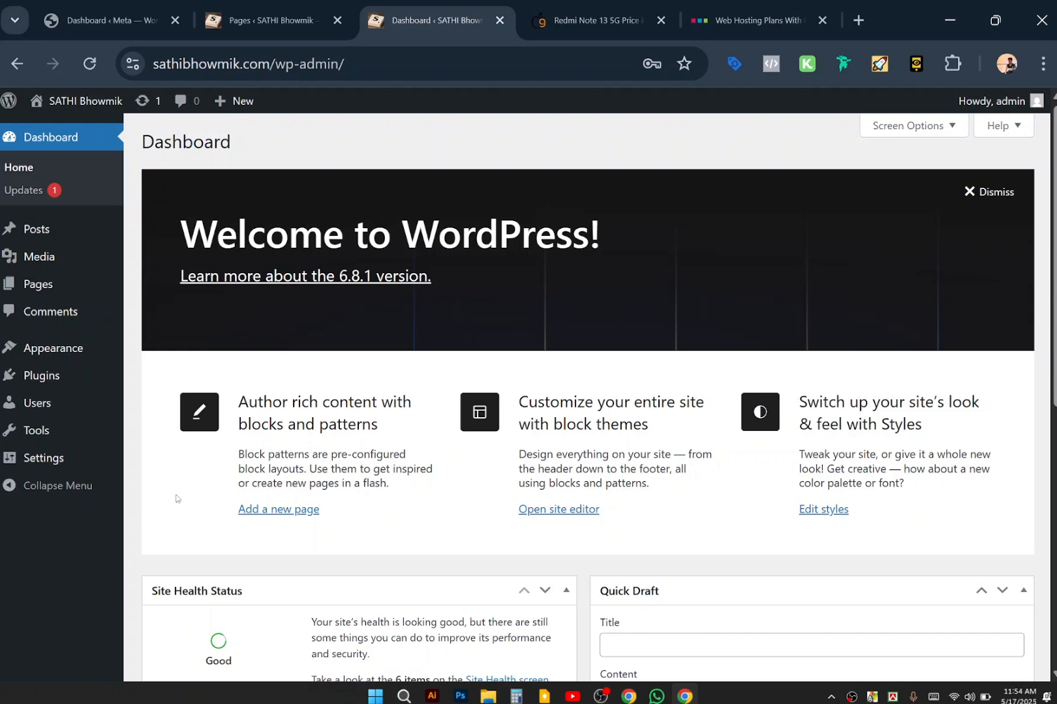
mouse_move(25, 345)
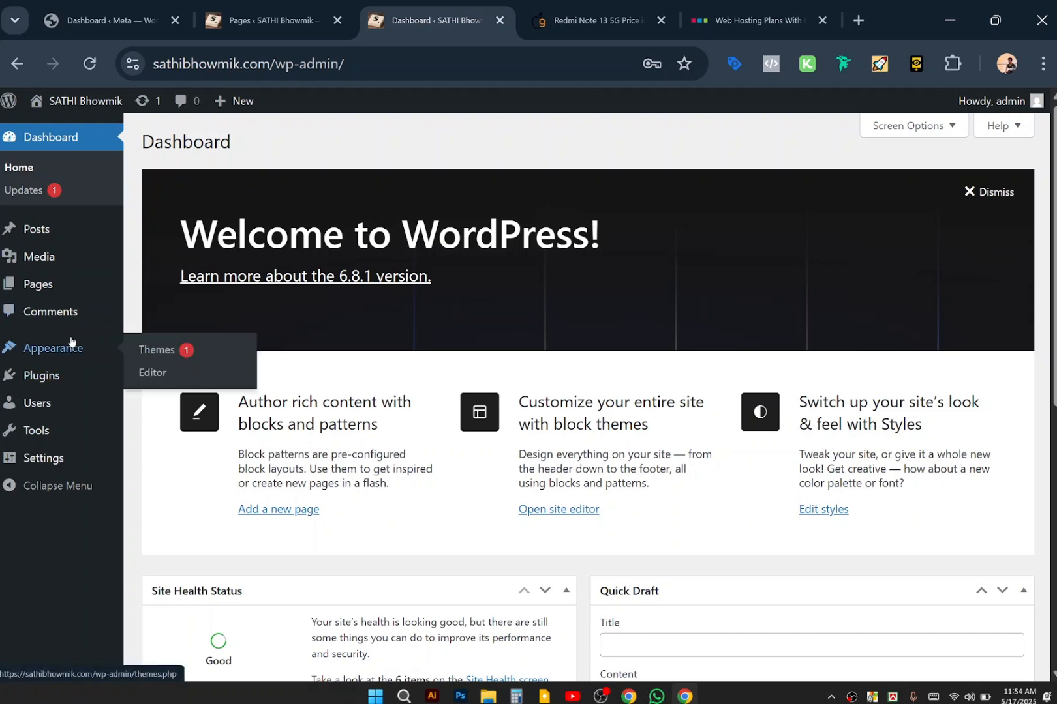
Open Appearance > Themes to see the three installed themes, briefly trying the theme search box.
left_click(151, 357)
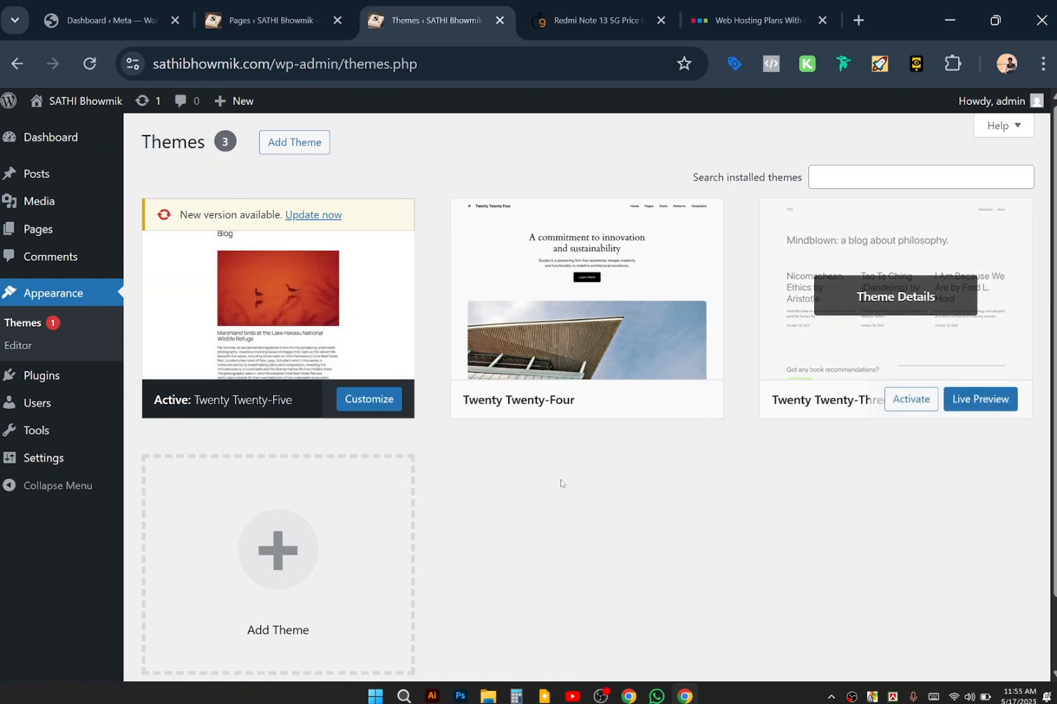
mouse_move(826, 272)
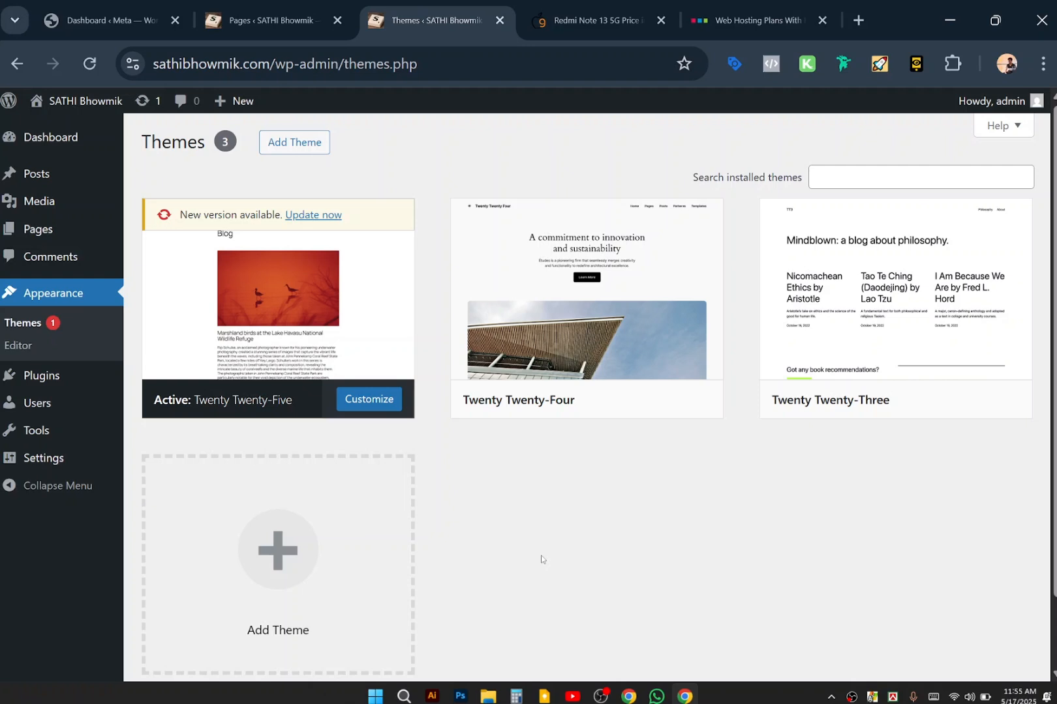
left_click(890, 186)
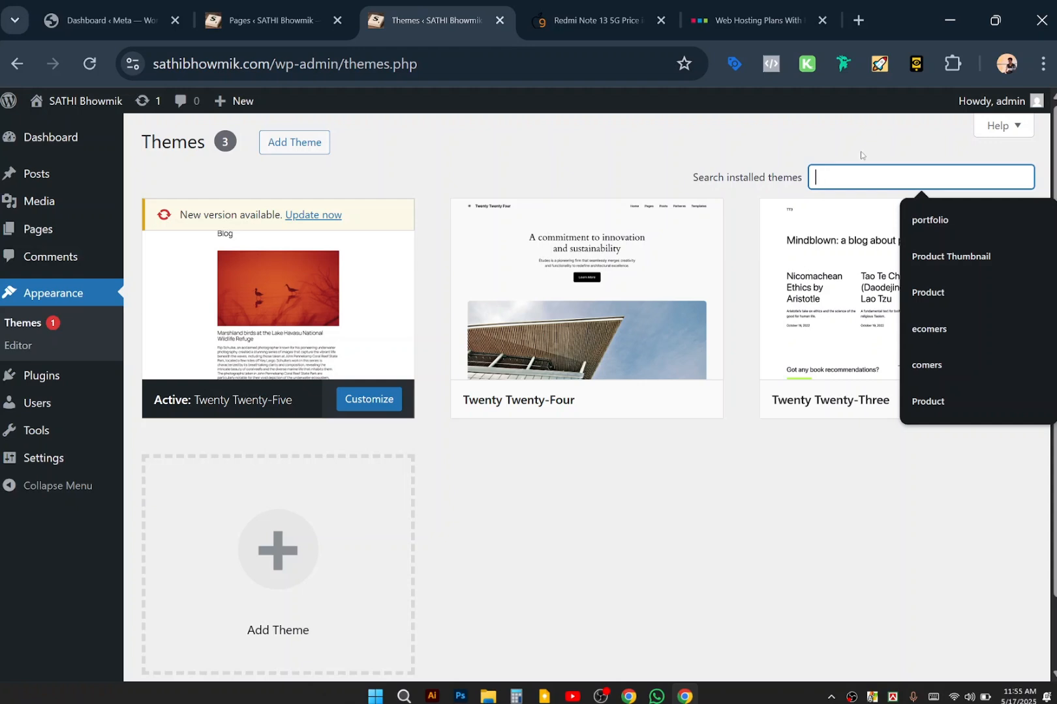
left_click(623, 144)
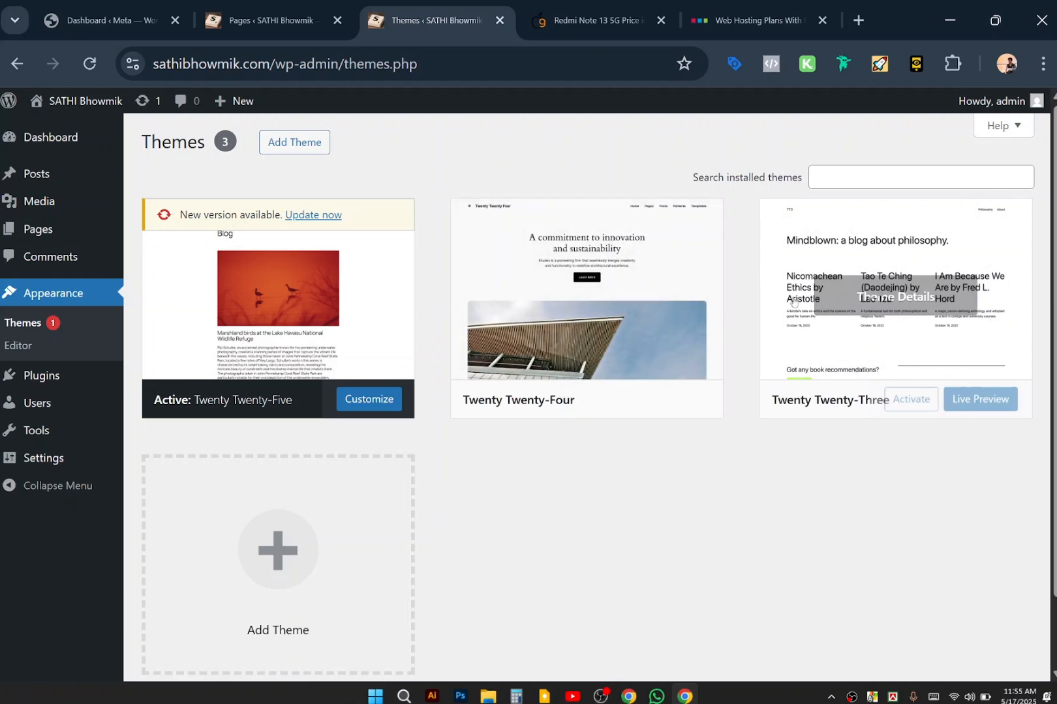
From Add Theme, browse the Popular themes list and open the Astra theme preview.
left_click(304, 143)
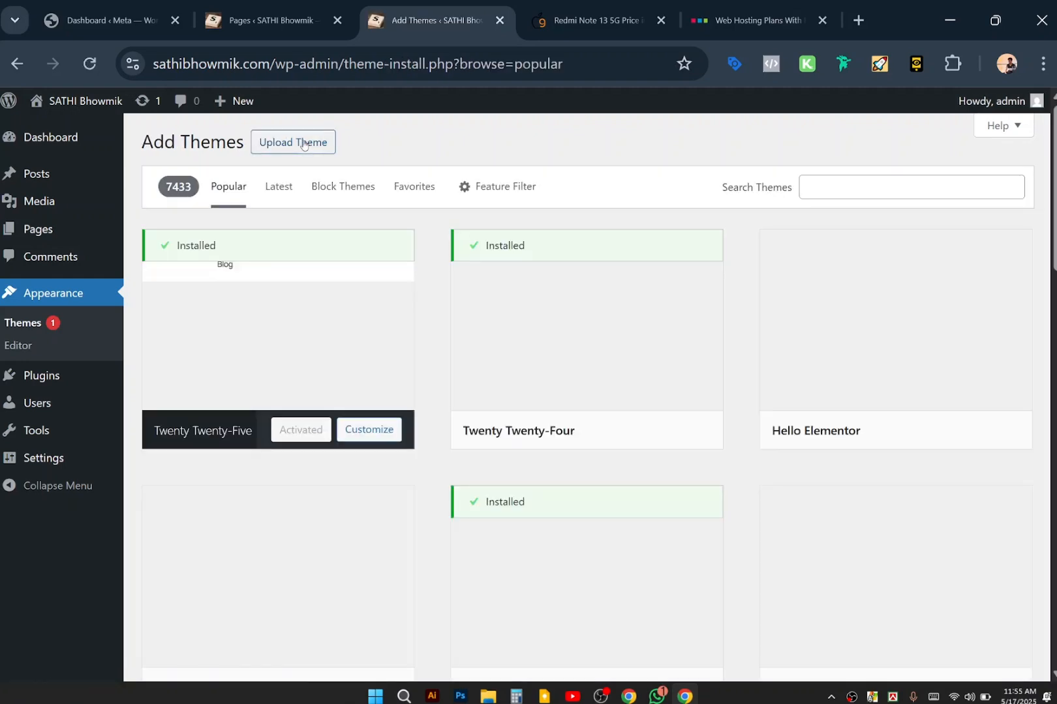
scroll(732, 462, "down", 1)
scroll(732, 462, "down", 10)
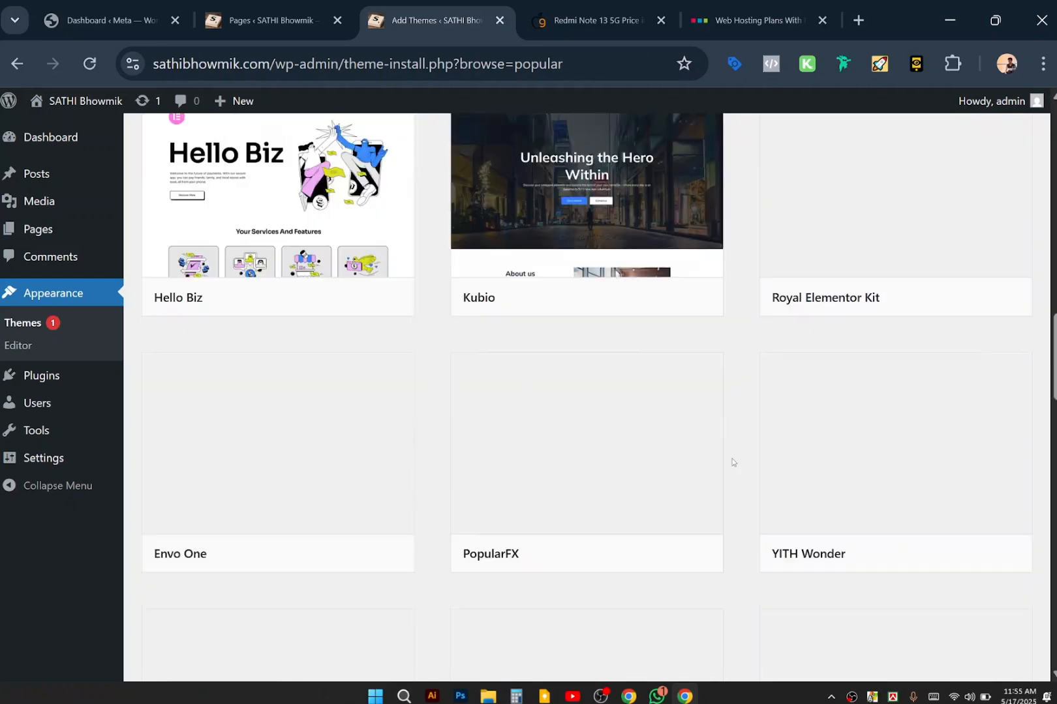
scroll(731, 462, "up", 15)
scroll(732, 462, "down", 1)
scroll(732, 463, "up", 1)
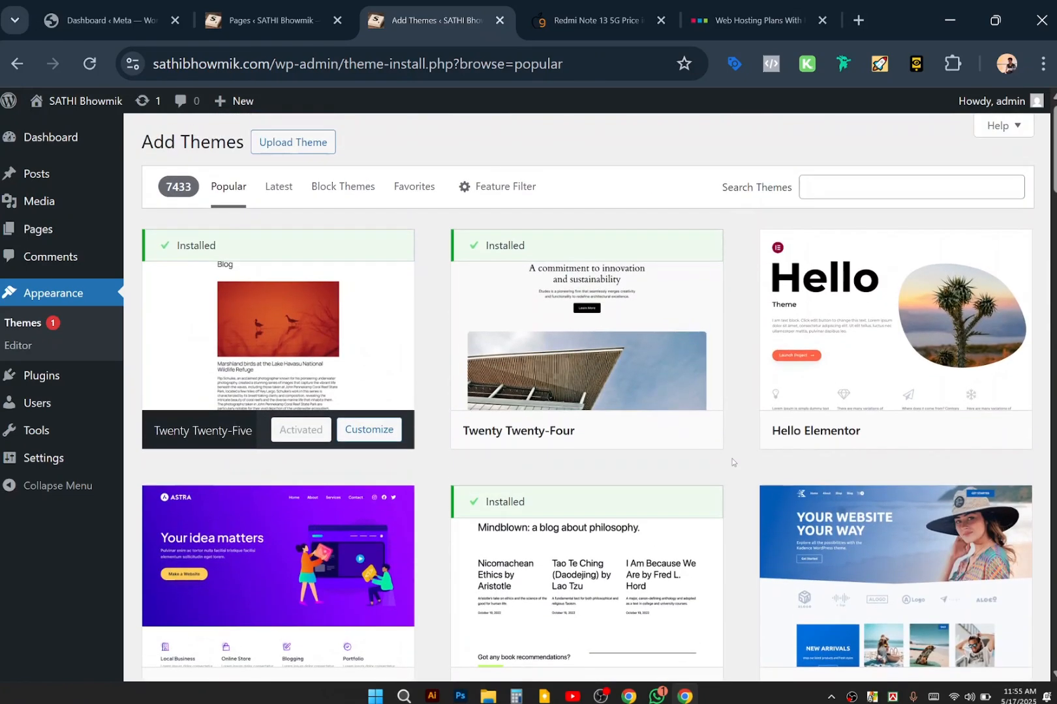
left_click(910, 187)
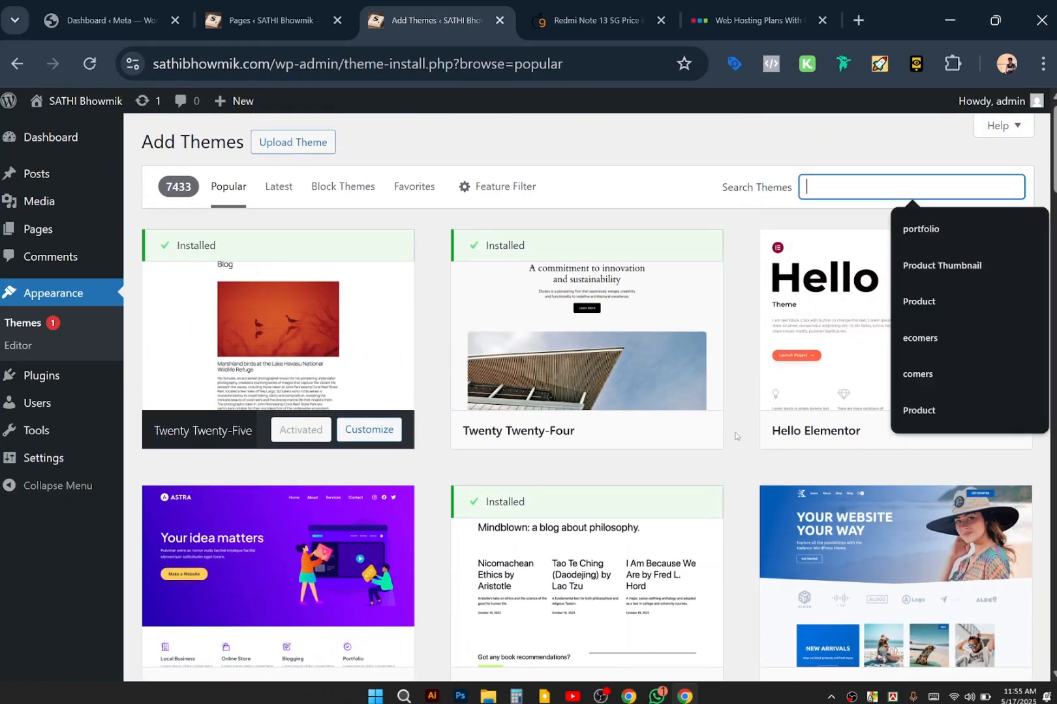
left_click(735, 434)
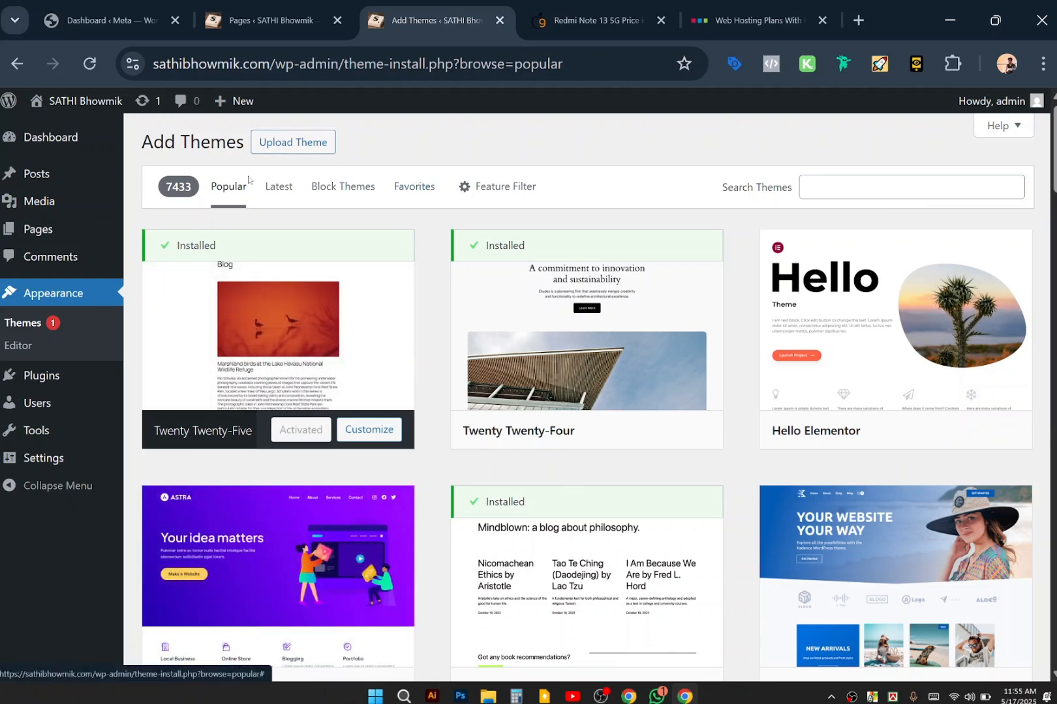
scroll(389, 554, "down", 2)
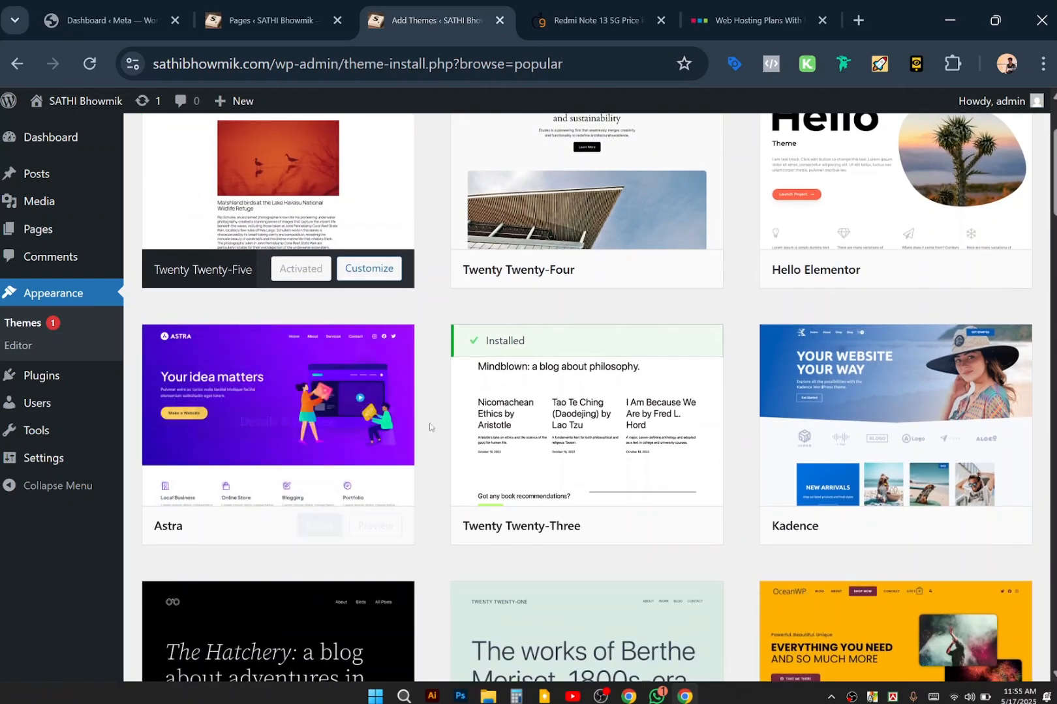
left_click(304, 411)
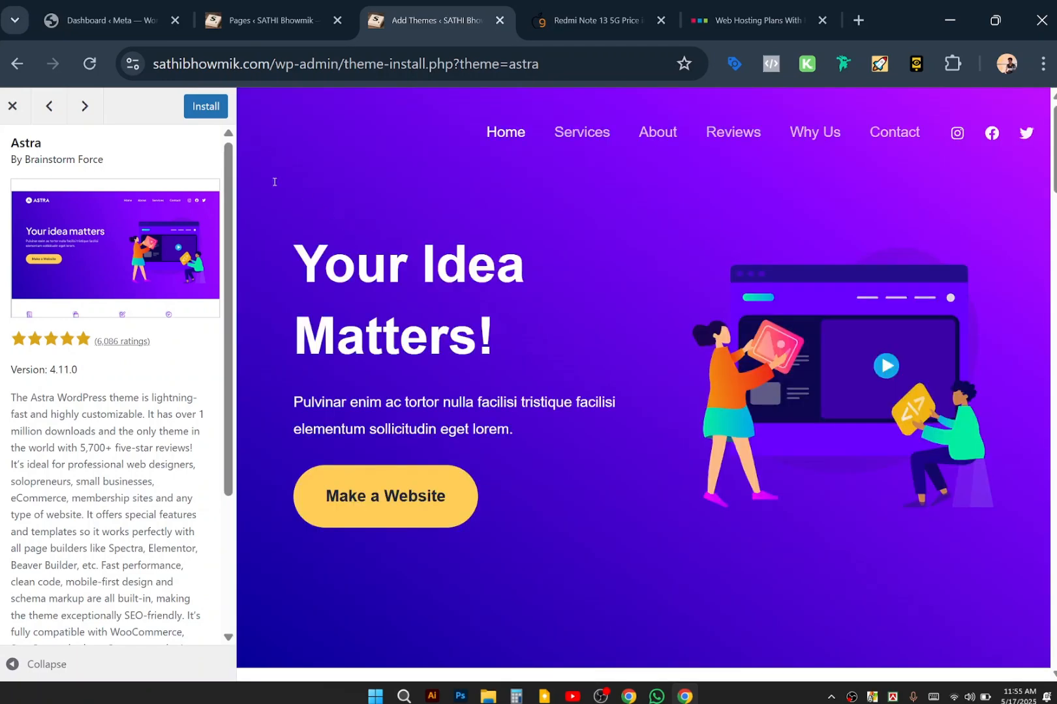
Install Astra from the theme preview sidebar, then activate it as the current theme.
left_click(210, 105)
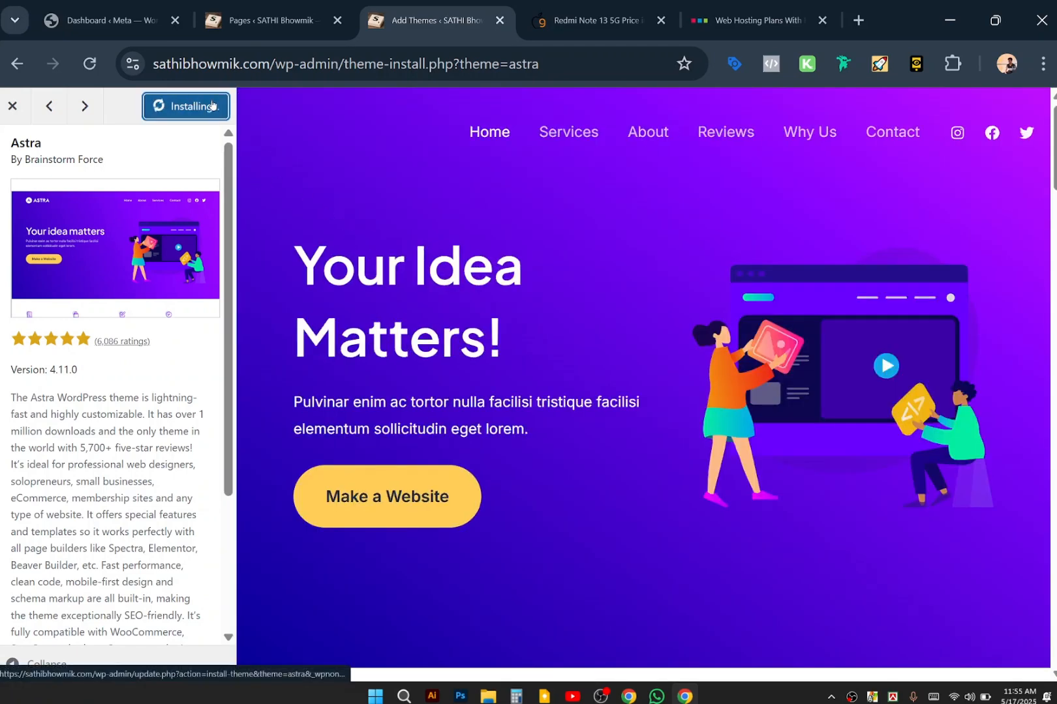
scroll(689, 448, "down", 2)
scroll(689, 448, "down", 20)
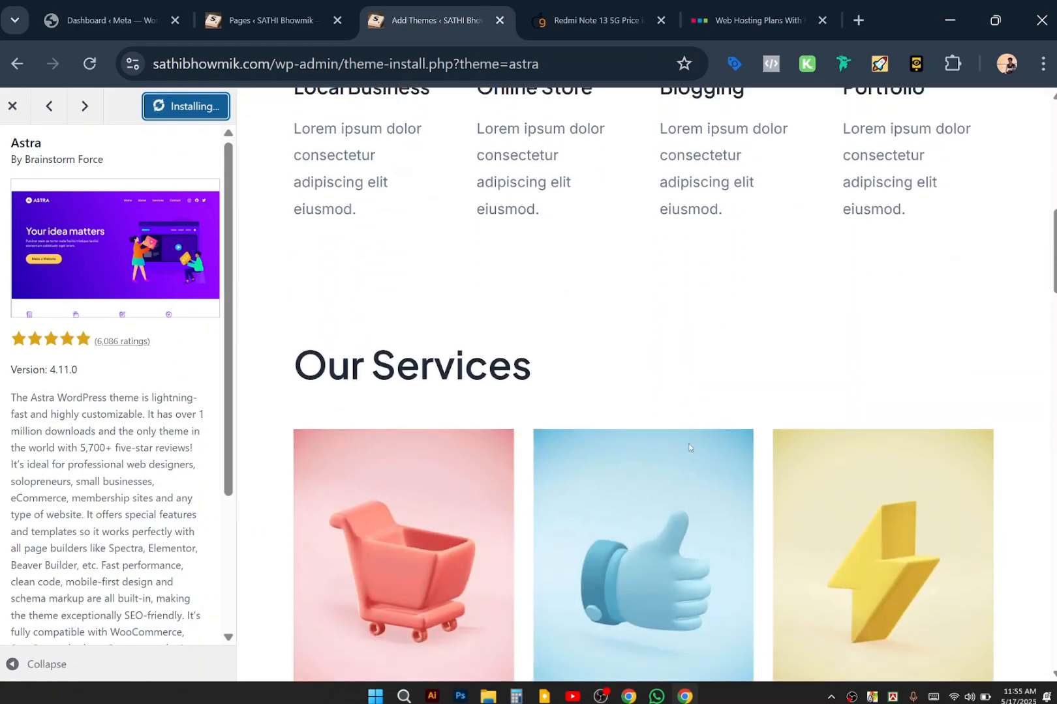
scroll(689, 448, "down", 10)
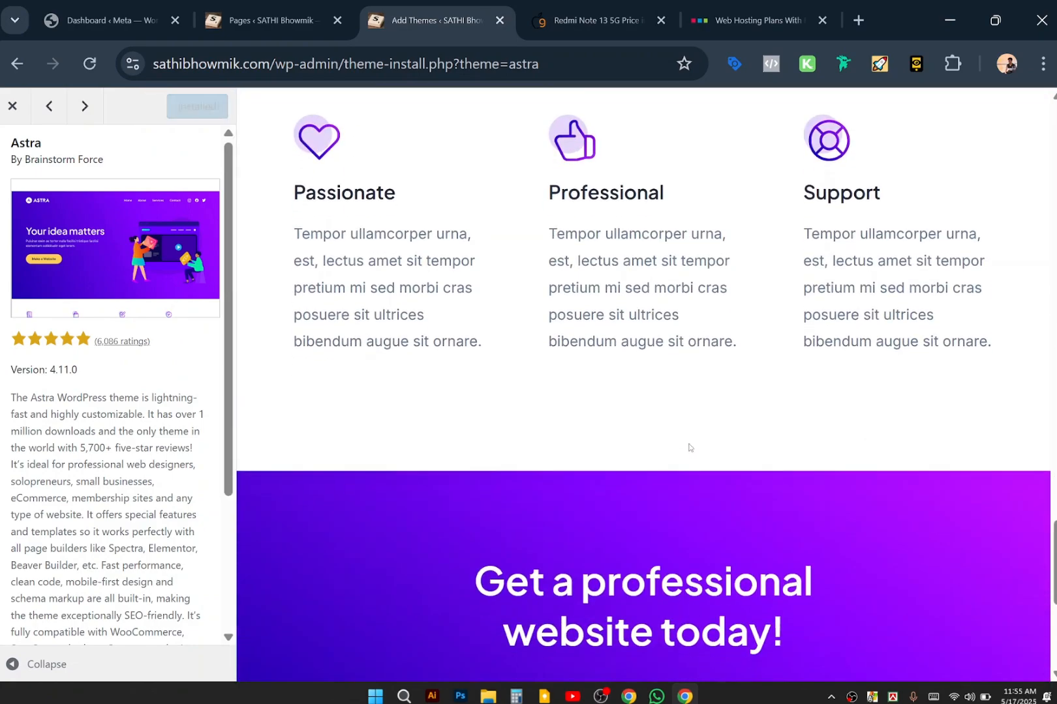
scroll(689, 449, "up", 18)
scroll(689, 448, "up", 12)
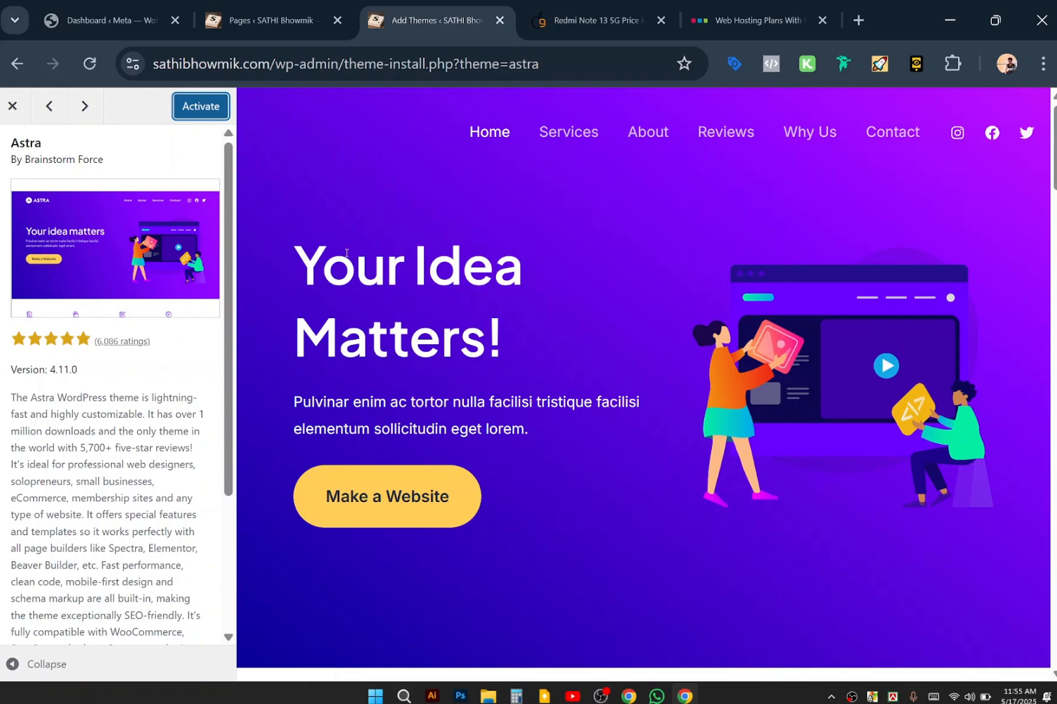
left_click(200, 106)
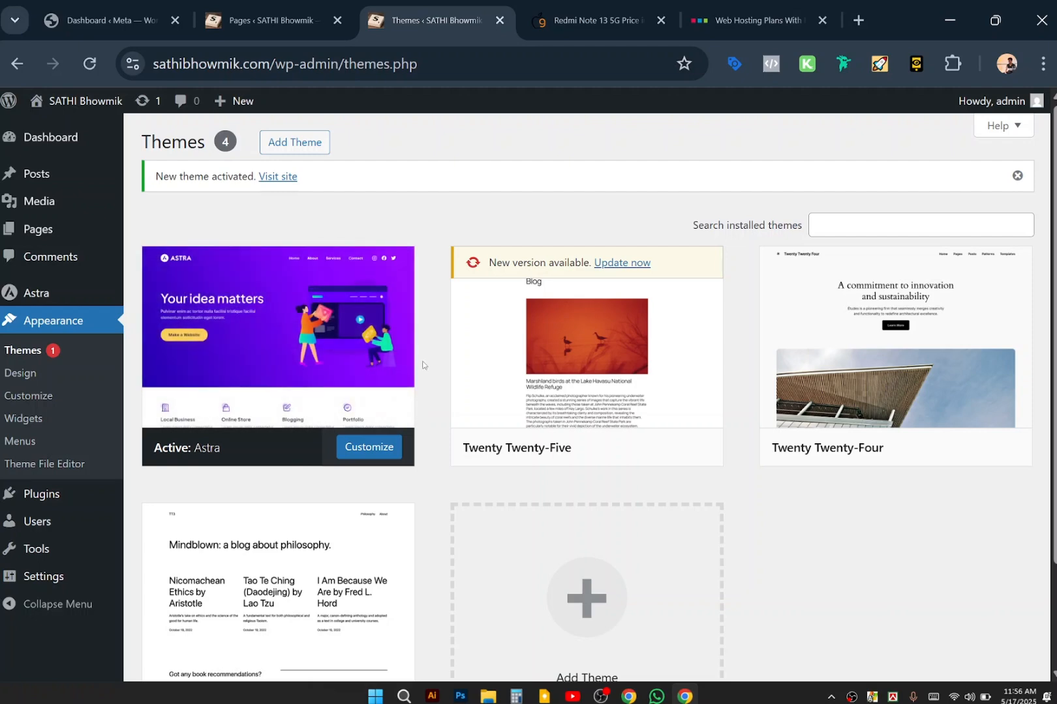
Open Astra's welcome page, show its starter templates and install the Starter Templates plugin.
left_click(9, 293)
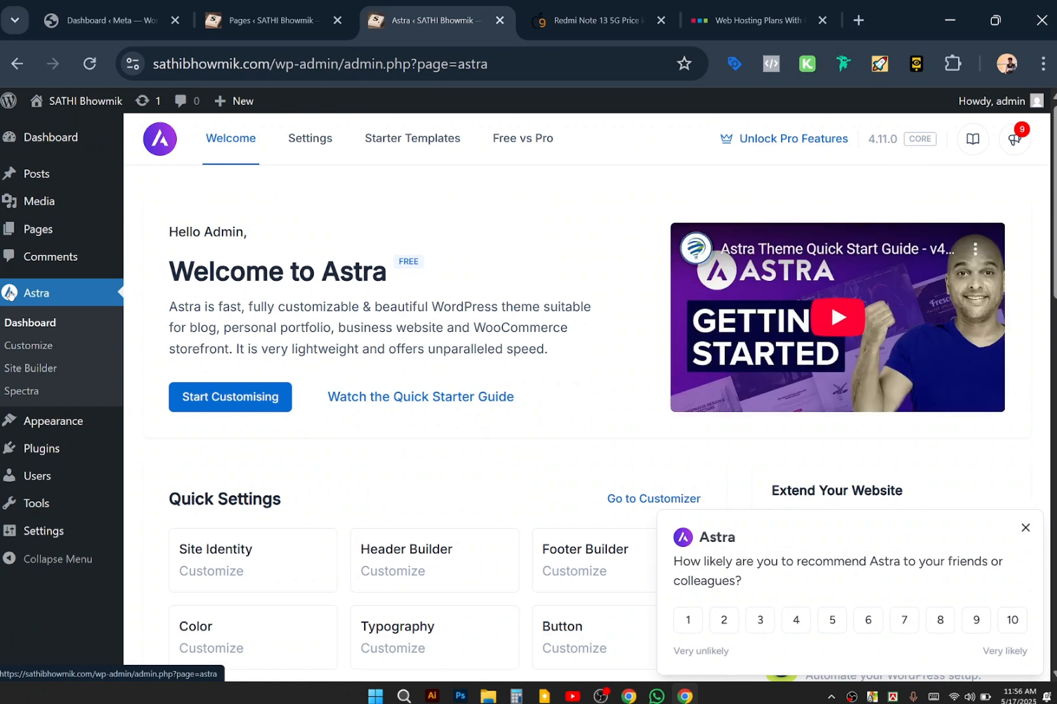
left_click(422, 152)
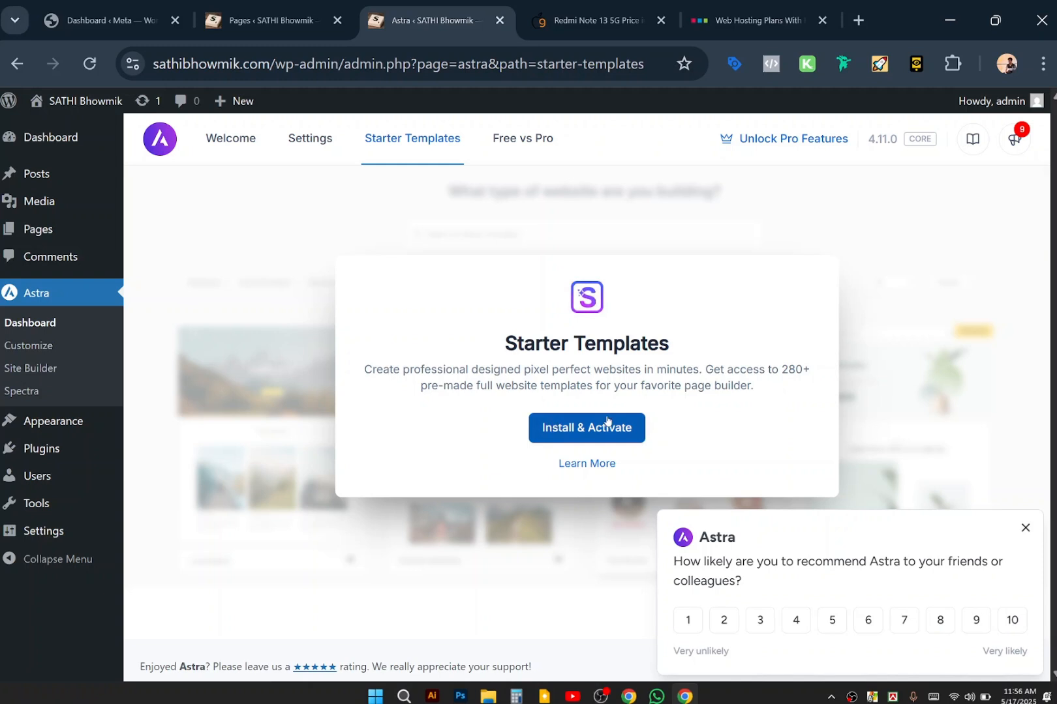
left_click(606, 423)
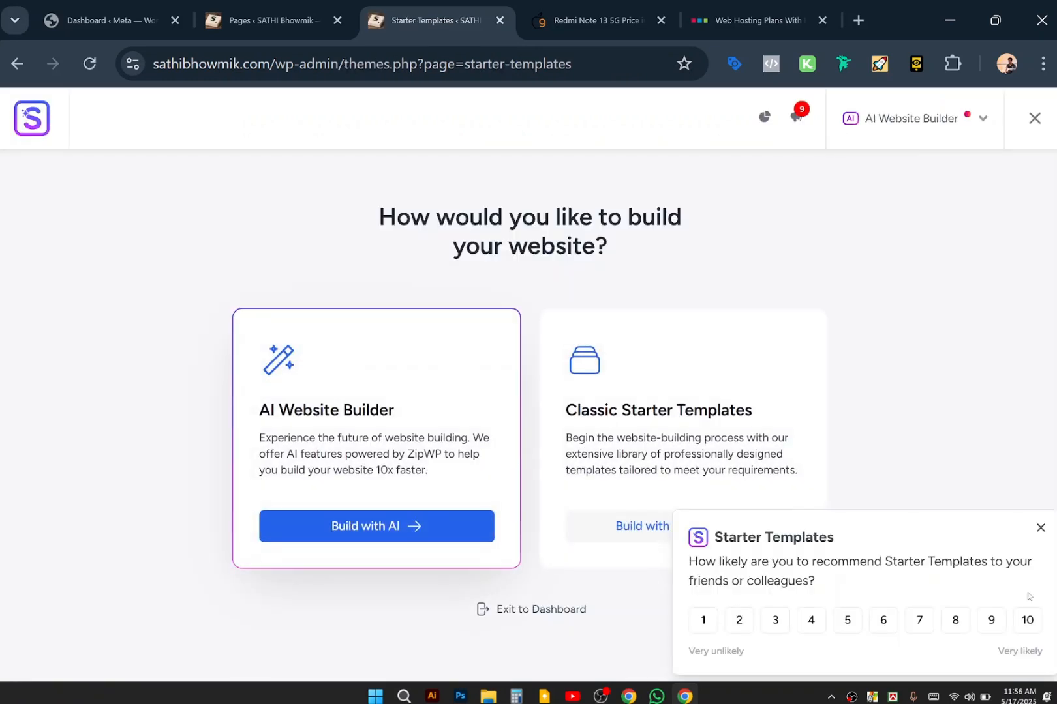
Dismiss the survey, choose classic templates with Elementor, and filter to Portfolio & CV.
left_click(1040, 528)
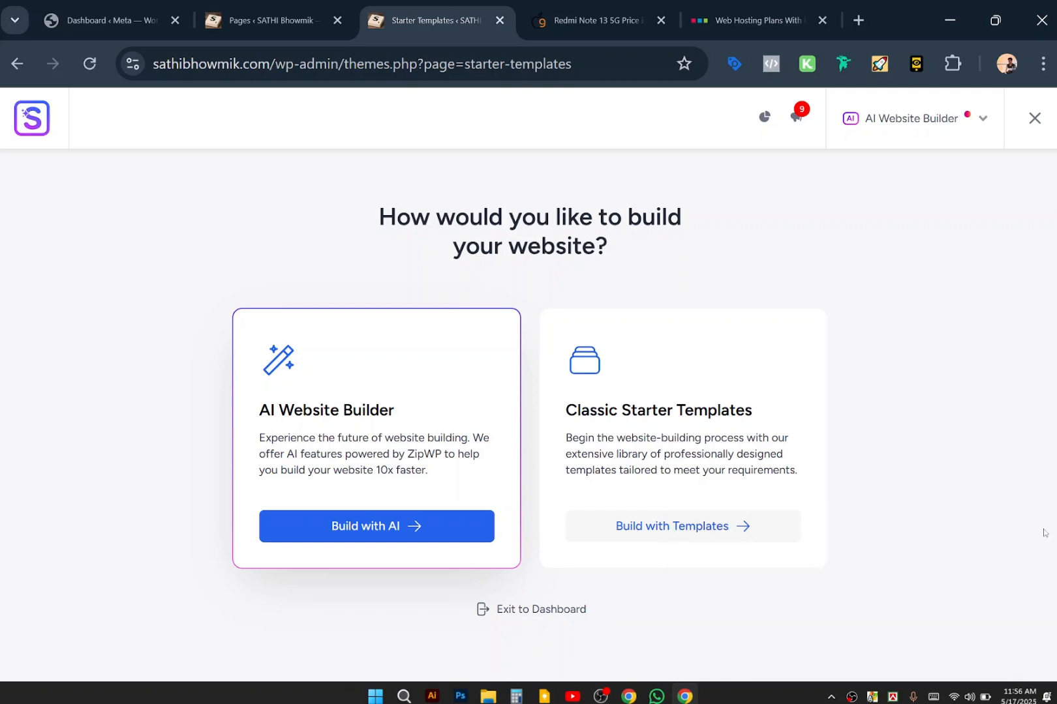
left_click(677, 529)
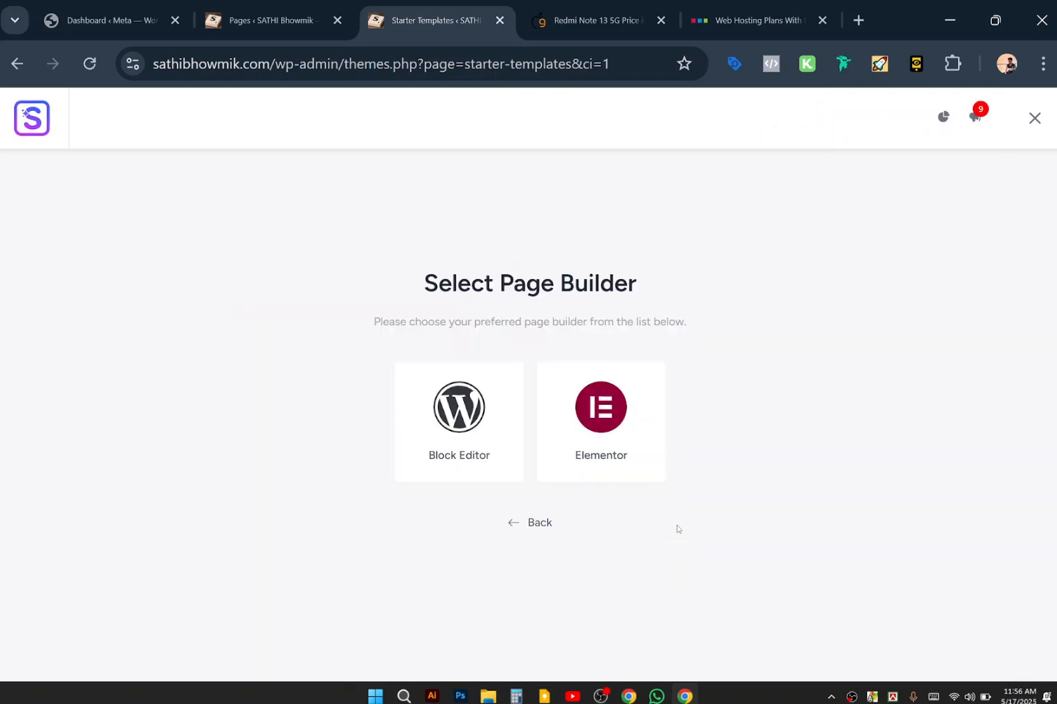
left_click(589, 431)
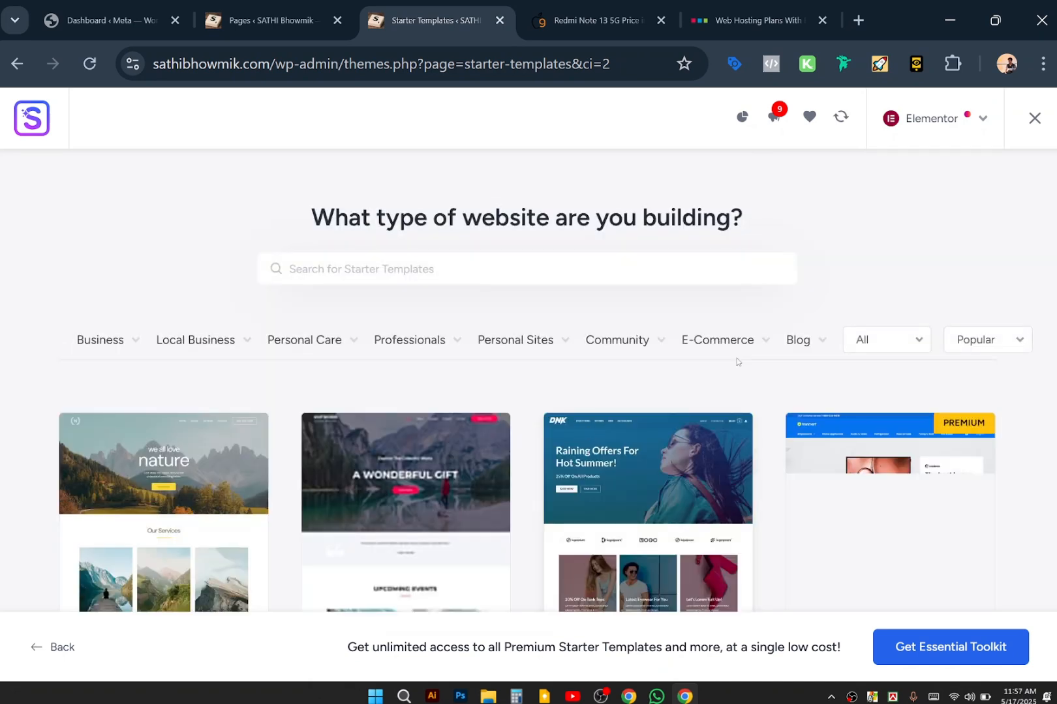
mouse_move(757, 357)
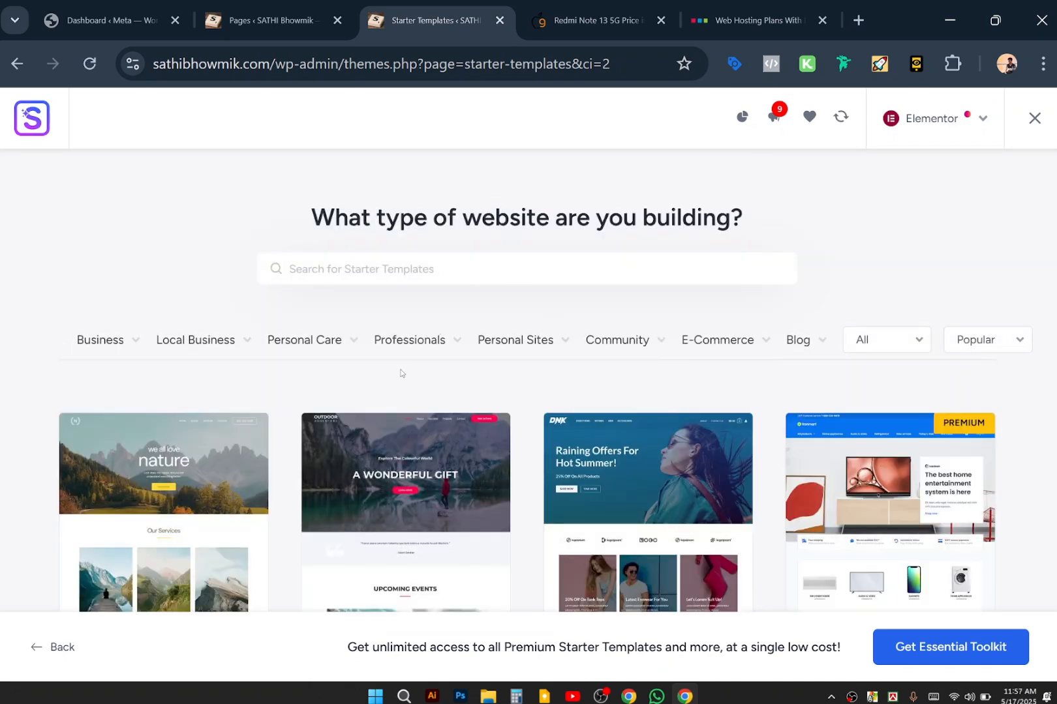
mouse_move(488, 339)
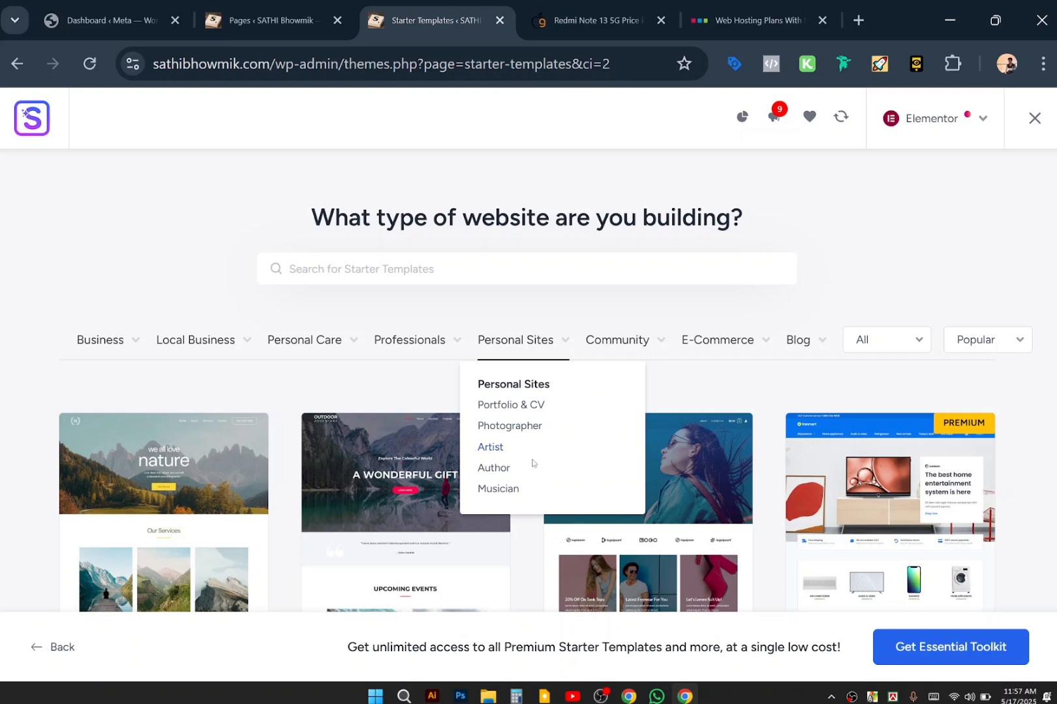
left_click(508, 404)
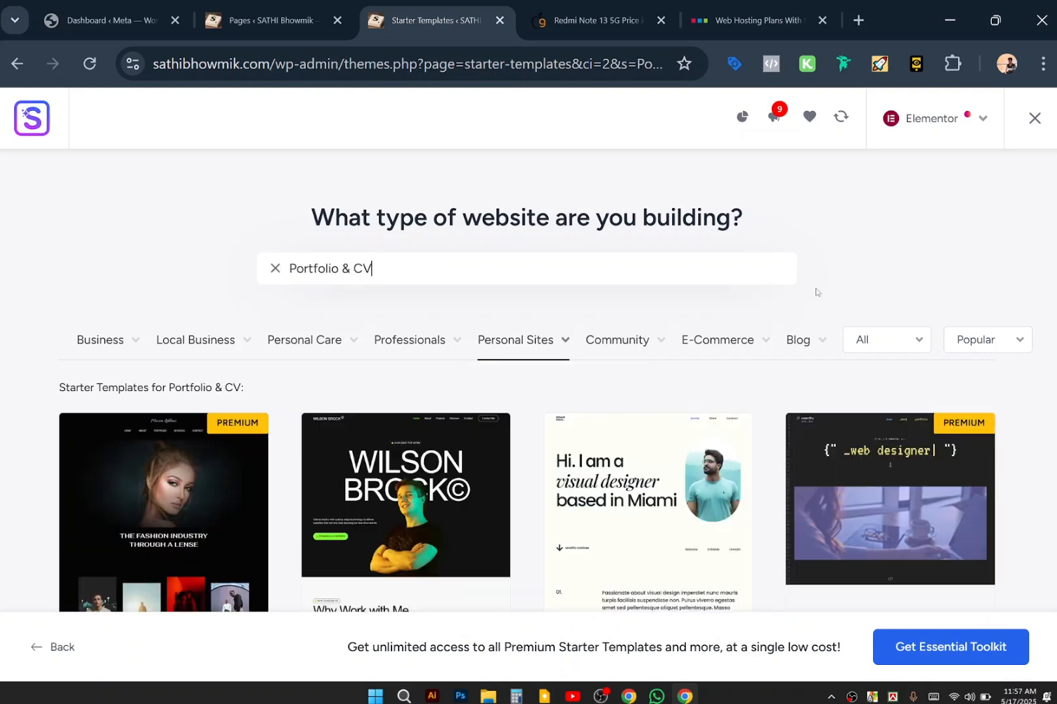
Browse through the Portfolio & CV templates to compare them.
scroll(815, 292, "down", 2)
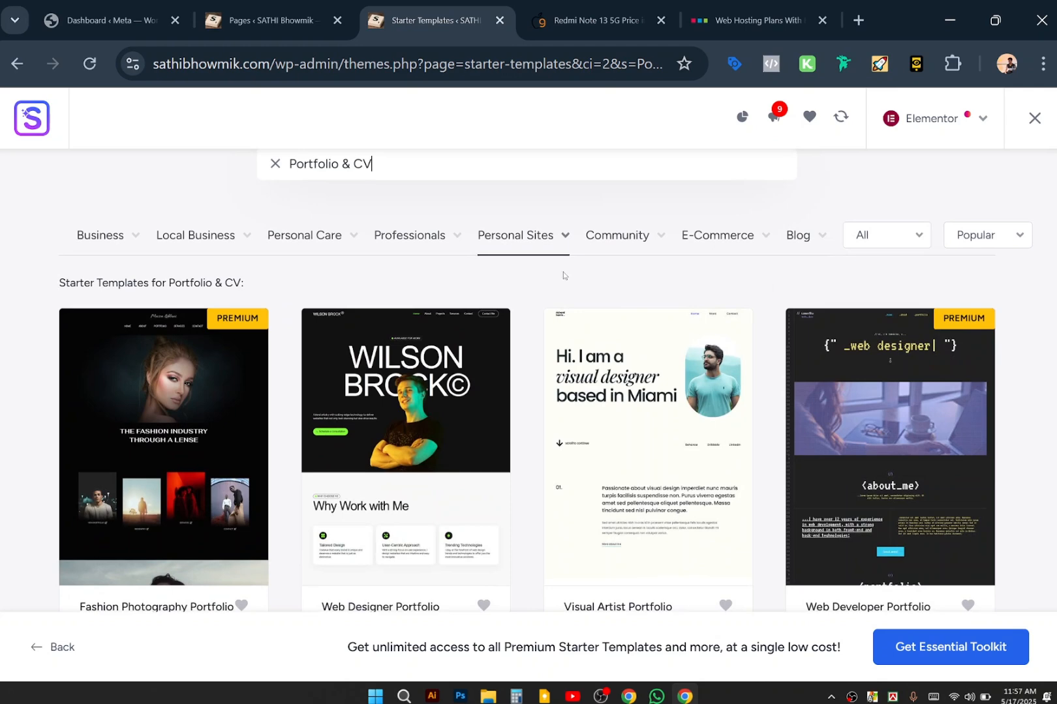
scroll(564, 275, "down", 5)
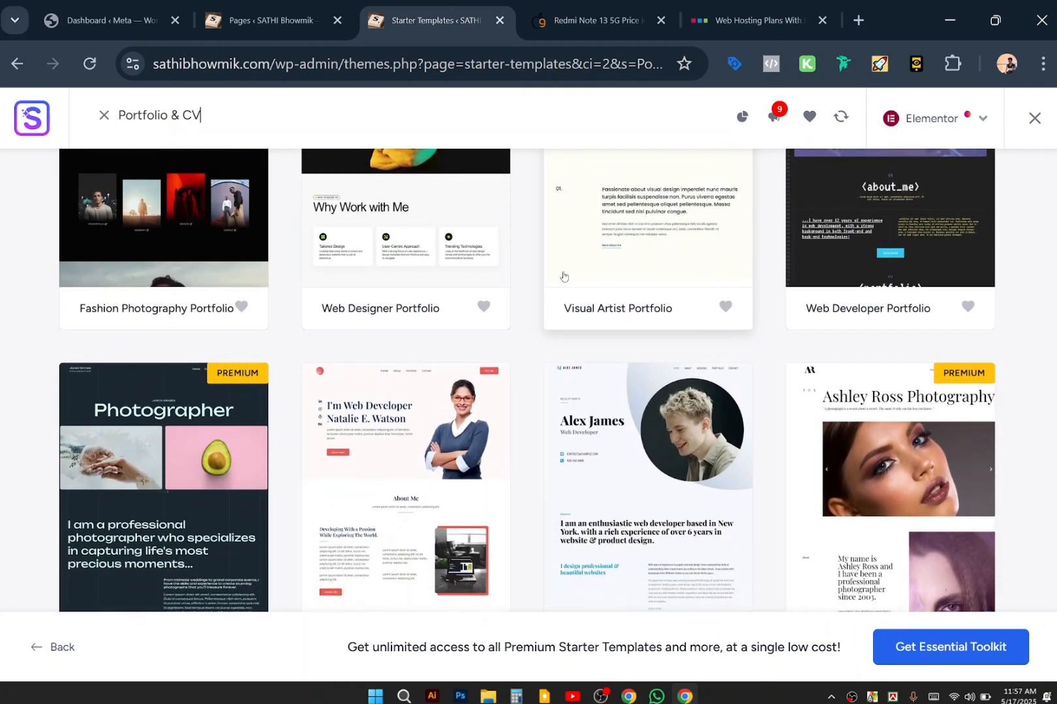
scroll(564, 276, "down", 3)
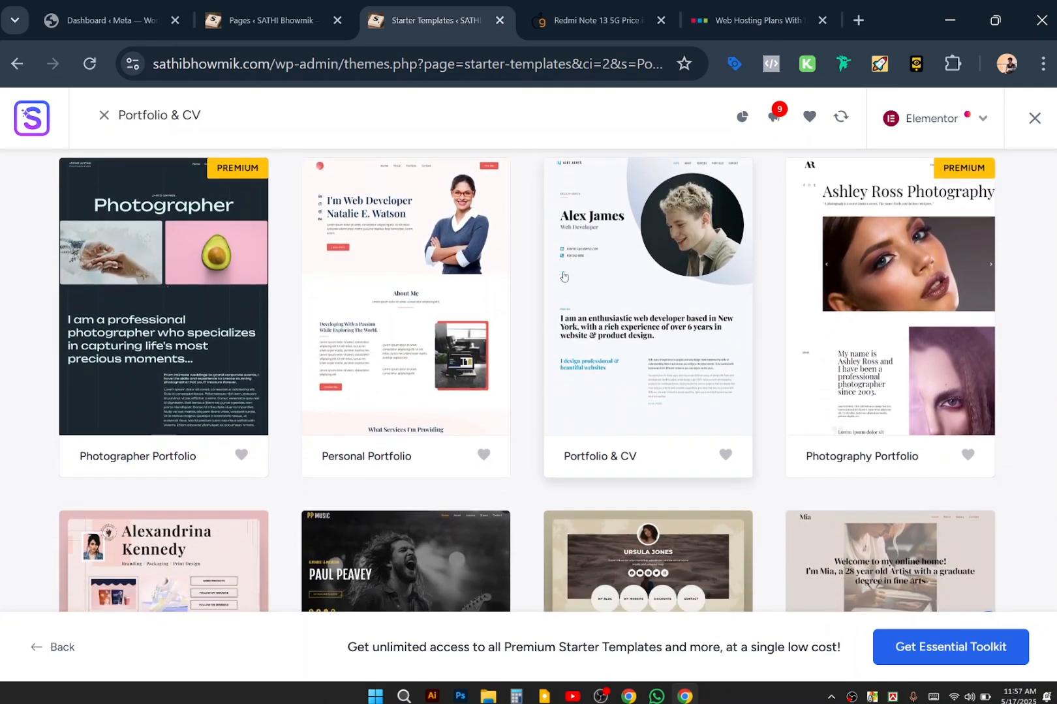
scroll(563, 275, "down", 3)
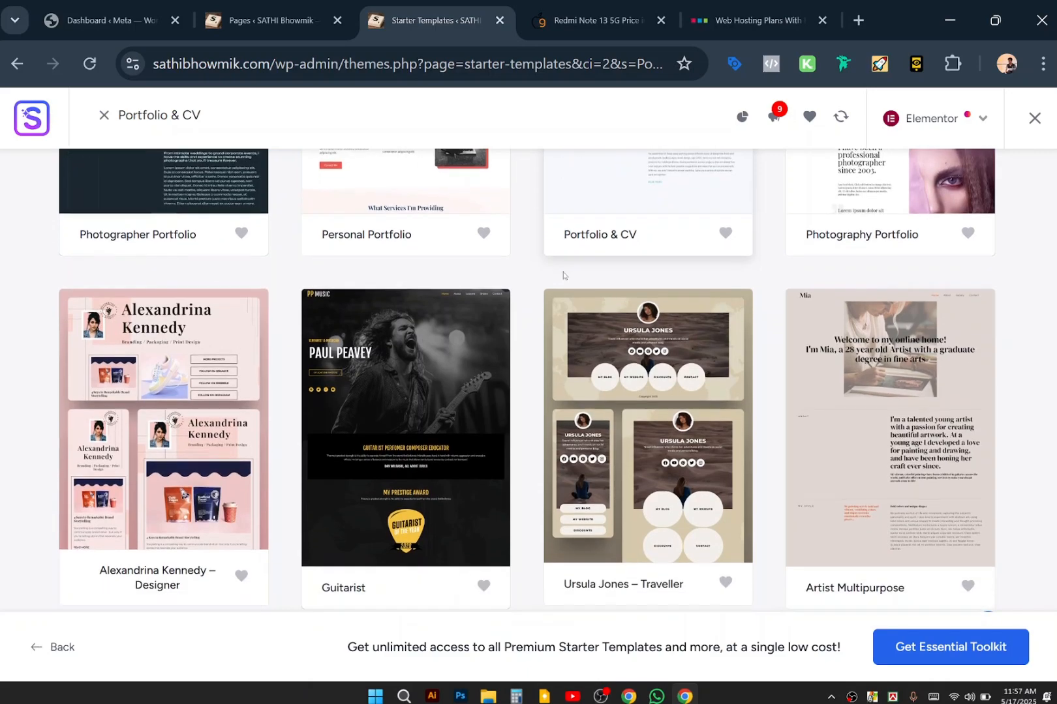
scroll(563, 275, "down", 4)
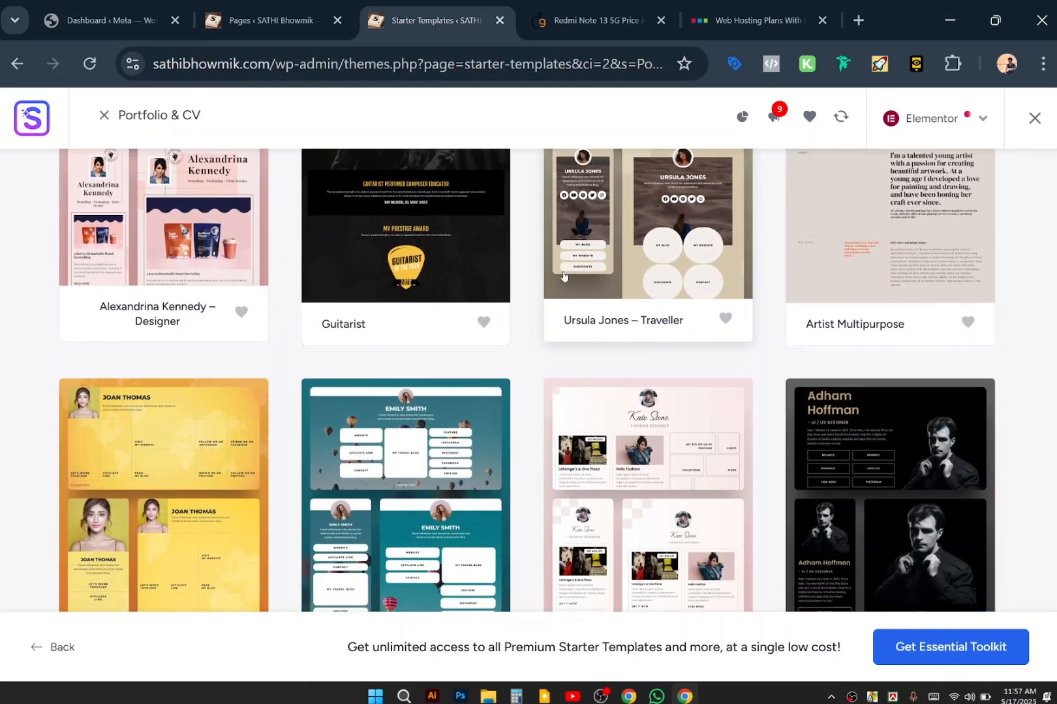
scroll(564, 276, "down", 6)
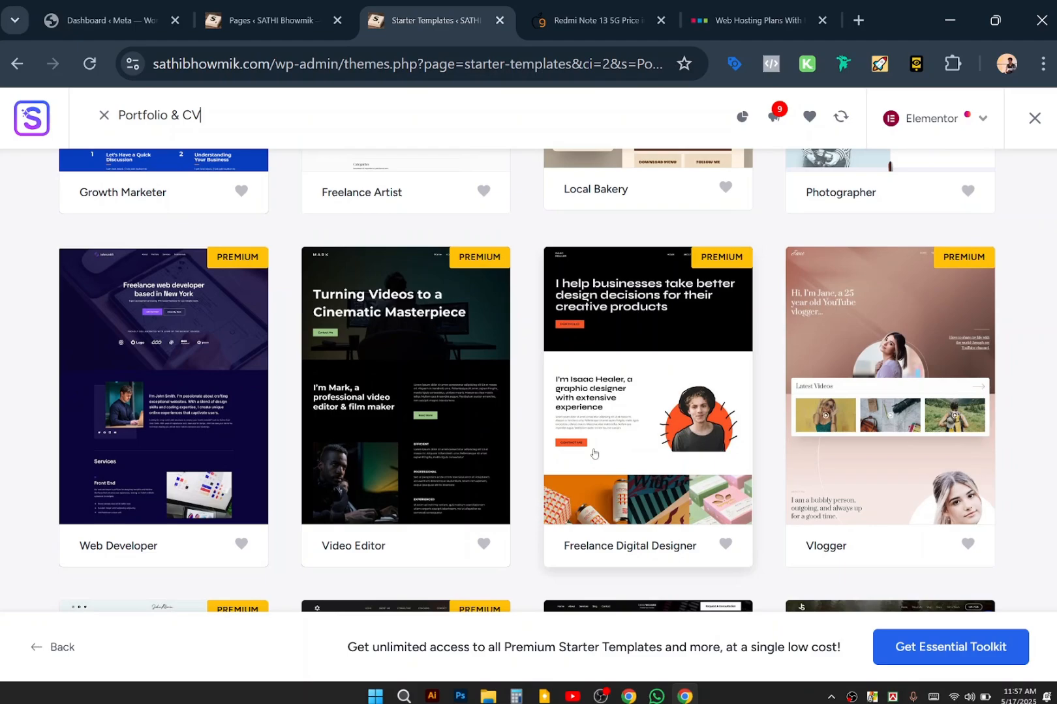
scroll(594, 453, "down", 1)
scroll(594, 453, "down", 10)
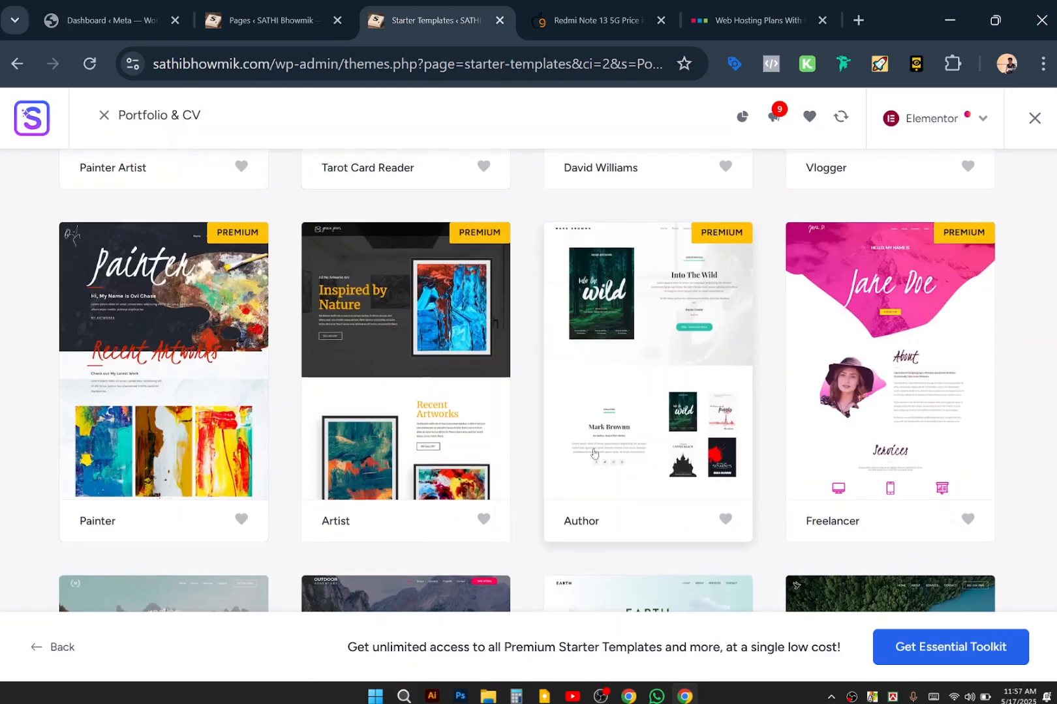
scroll(593, 454, "down", 13)
scroll(594, 453, "down", 2)
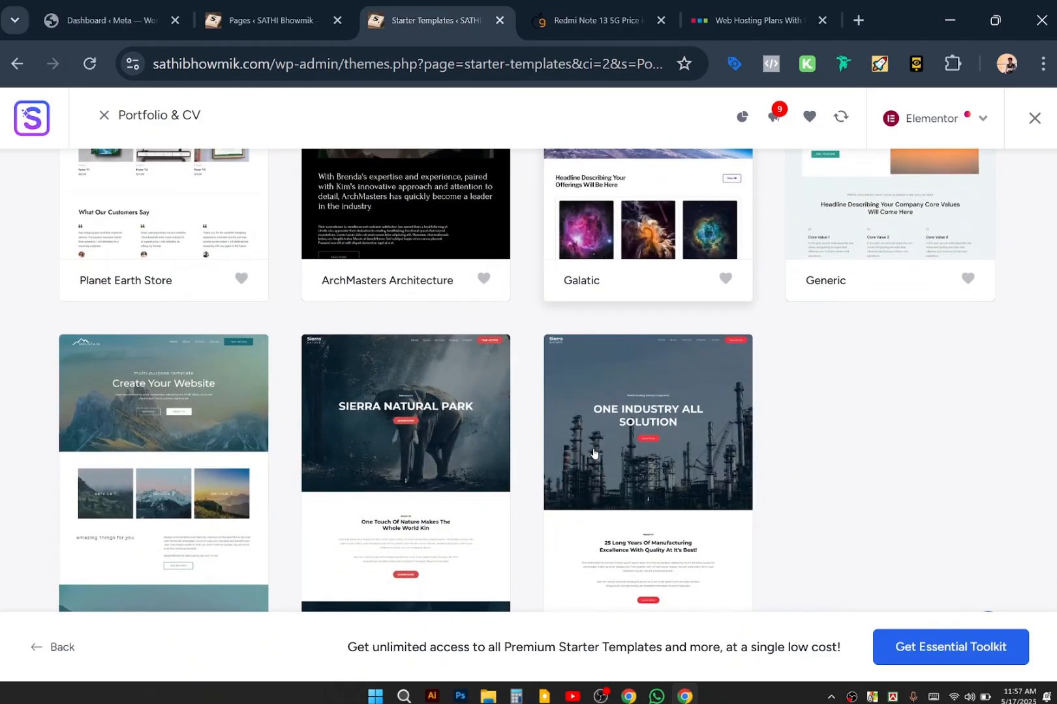
scroll(593, 454, "up", 20)
scroll(593, 453, "up", 5)
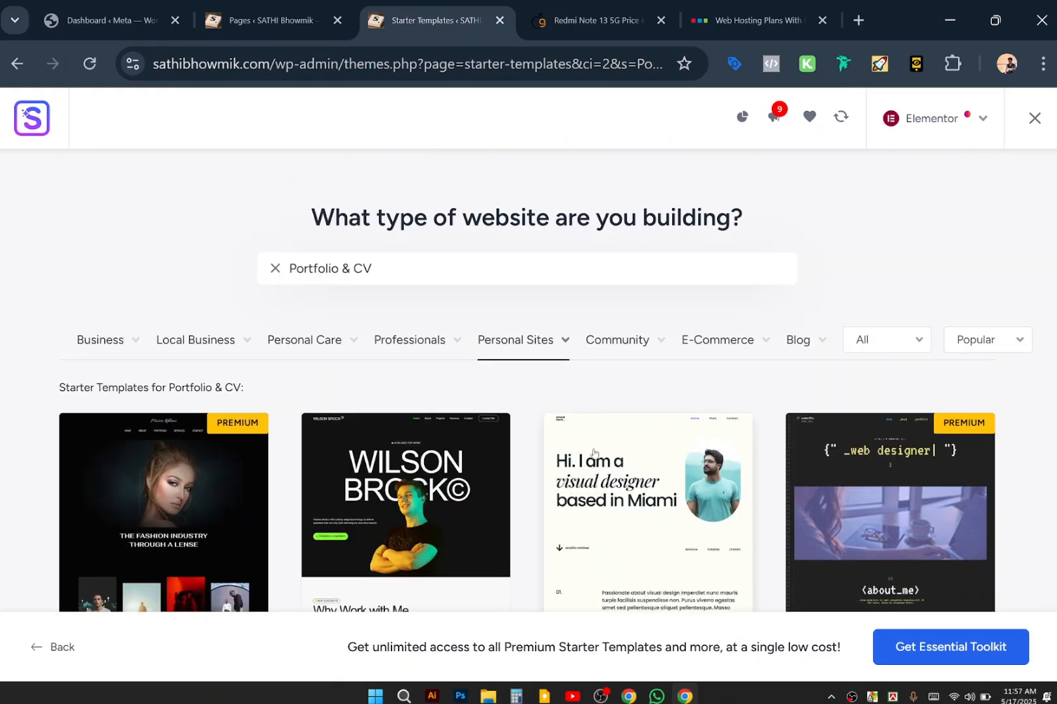
scroll(594, 453, "down", 10)
scroll(593, 453, "up", 5)
scroll(593, 454, "up", 15)
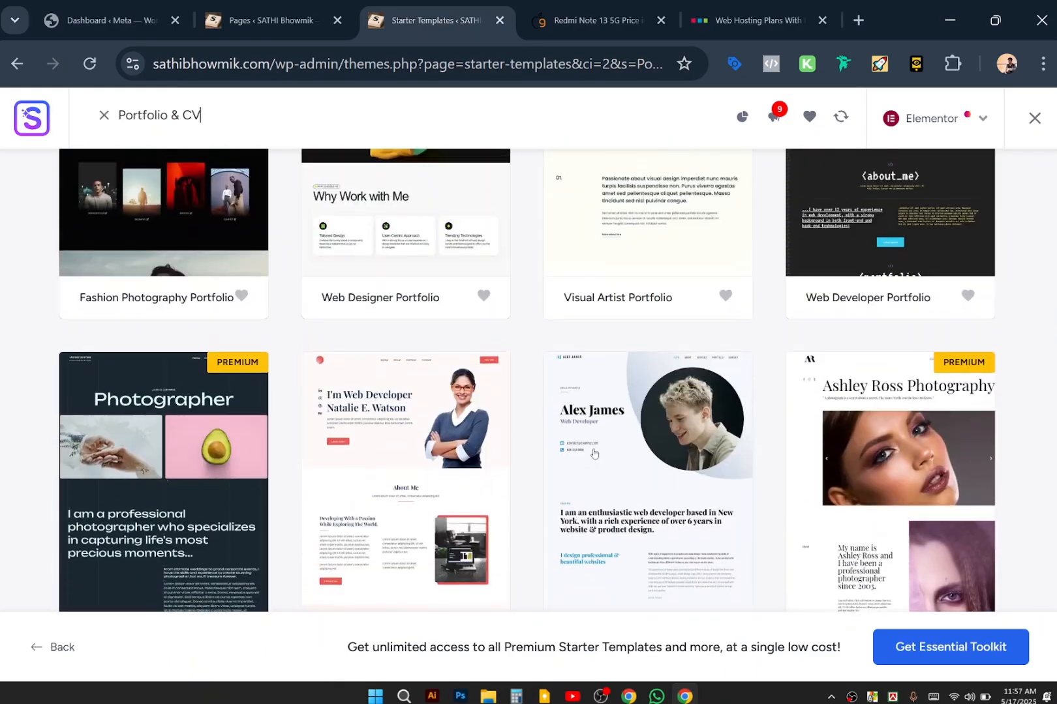
scroll(594, 453, "down", 3)
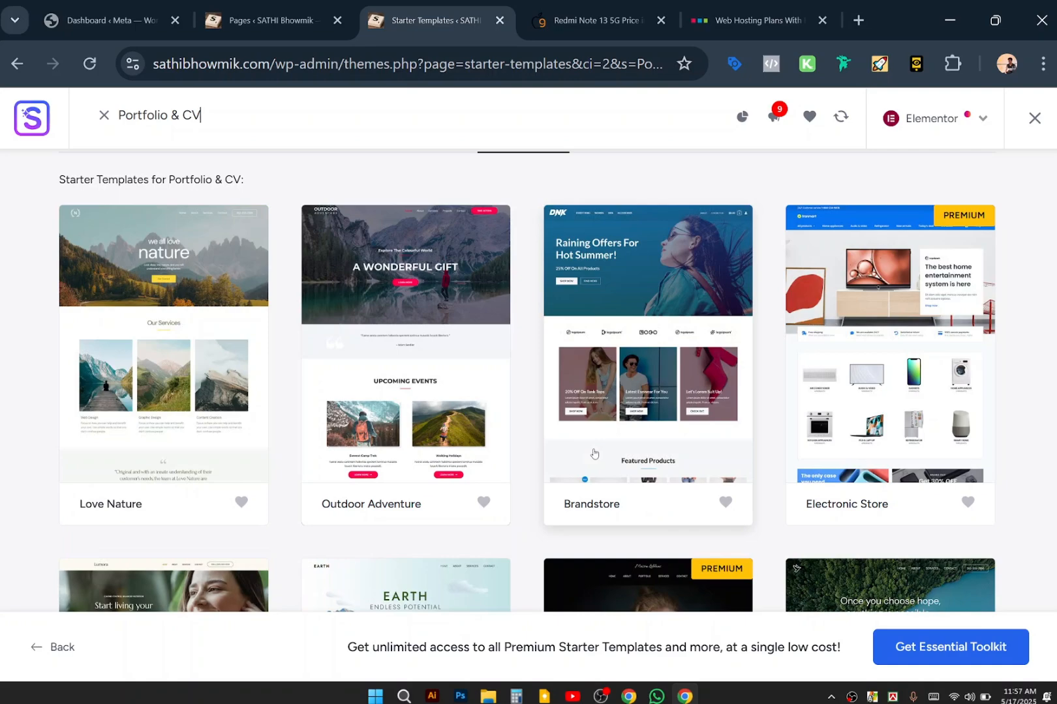
scroll(590, 437, "up", 3)
scroll(585, 420, "down", 2)
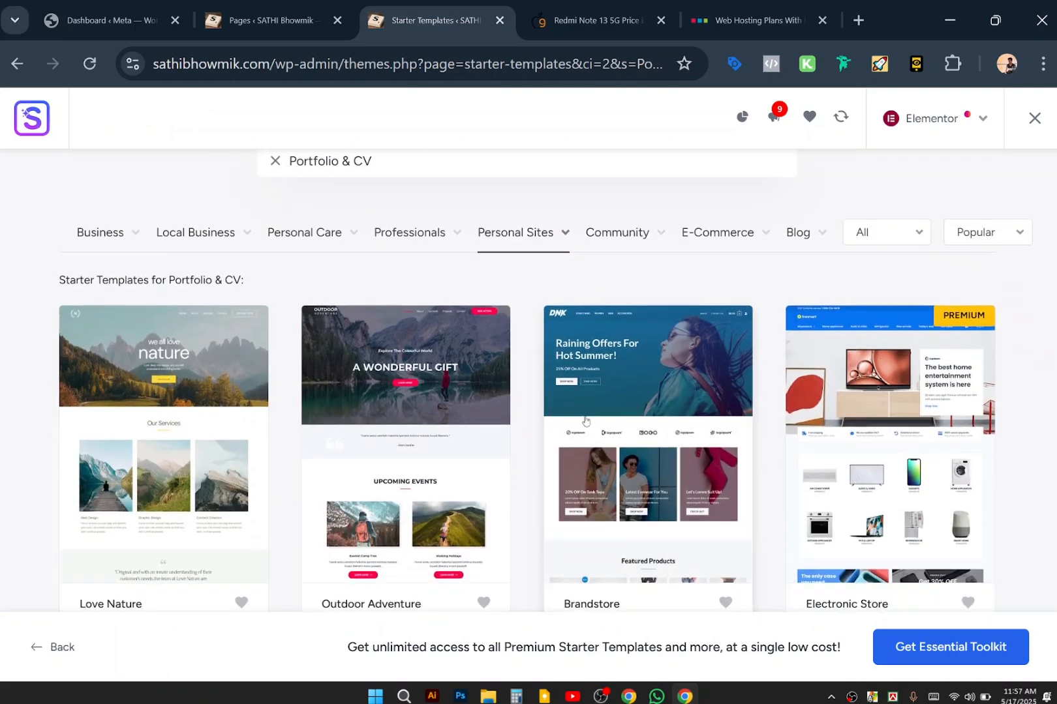
scroll(585, 421, "down", 2)
scroll(585, 421, "up", 4)
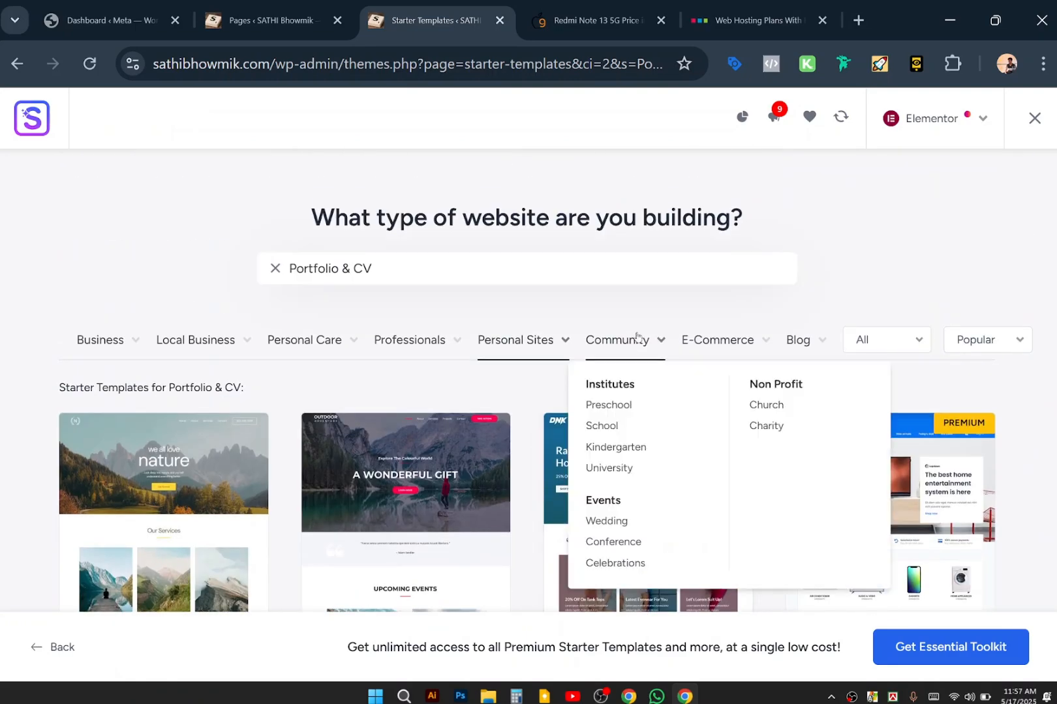
mouse_move(529, 342)
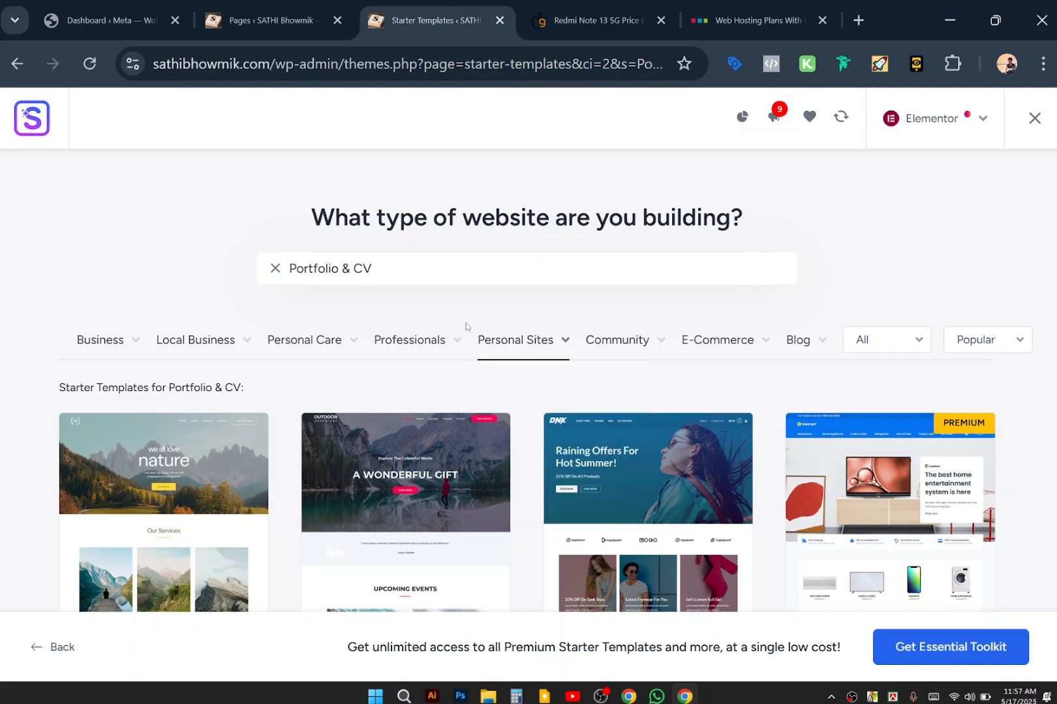
scroll(431, 435, "down", 12)
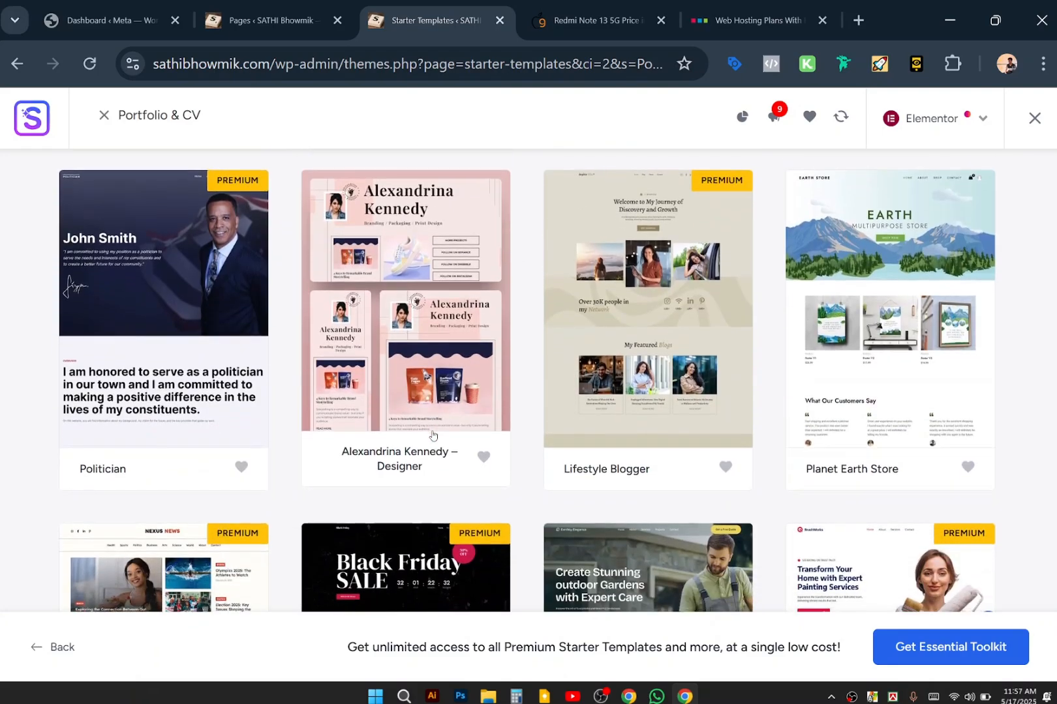
scroll(431, 435, "up", 12)
Reapply the Portfolio & CV filter and pick the Personal Portfolio web developer template.
left_click(428, 261)
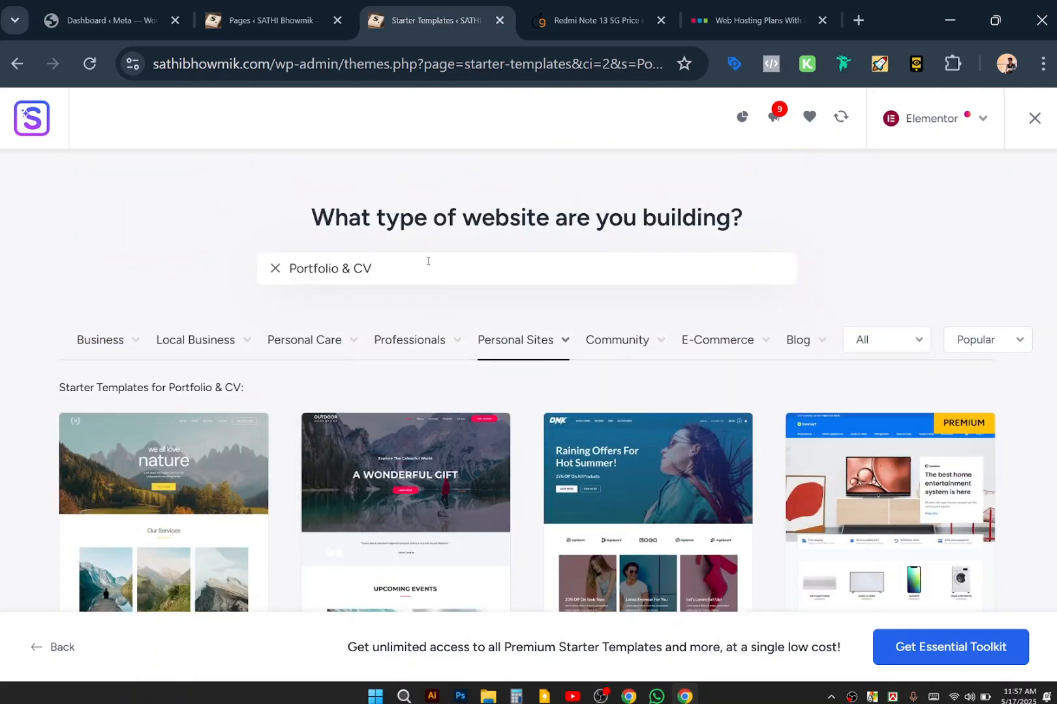
left_click(273, 266)
mouse_move(529, 342)
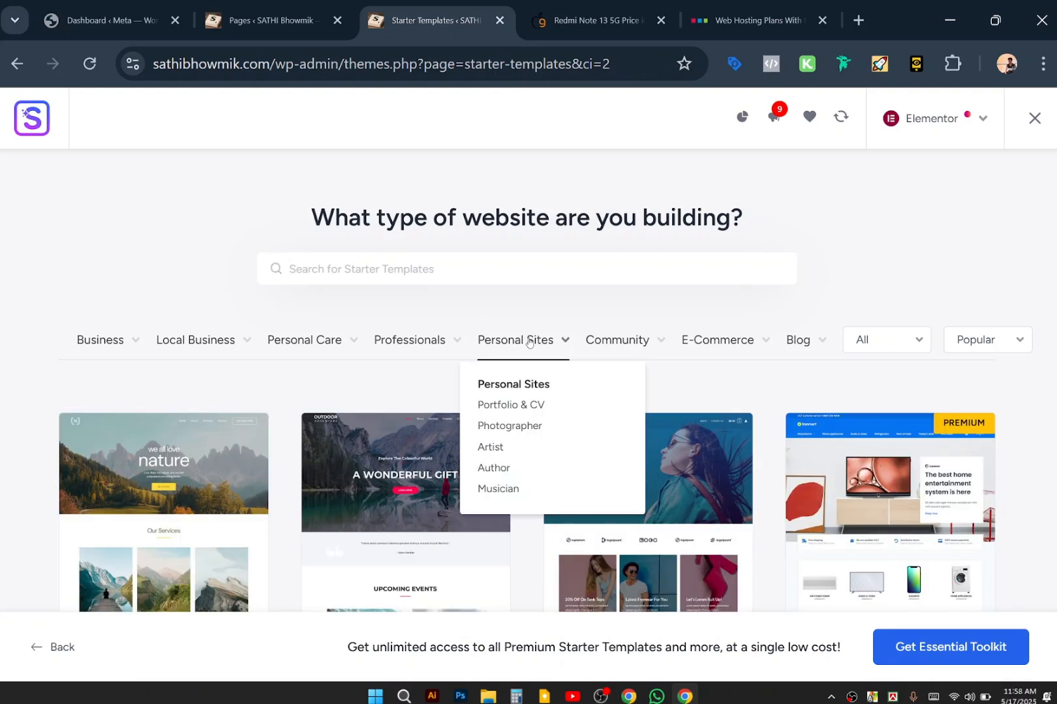
left_click(488, 404)
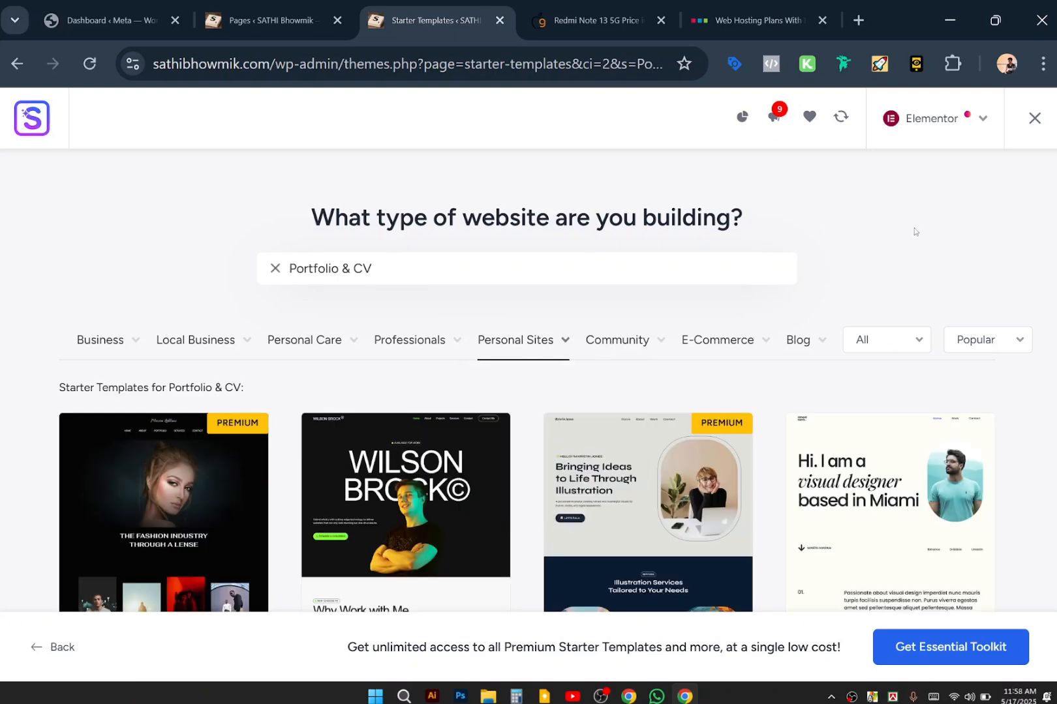
scroll(915, 231, "down", 3)
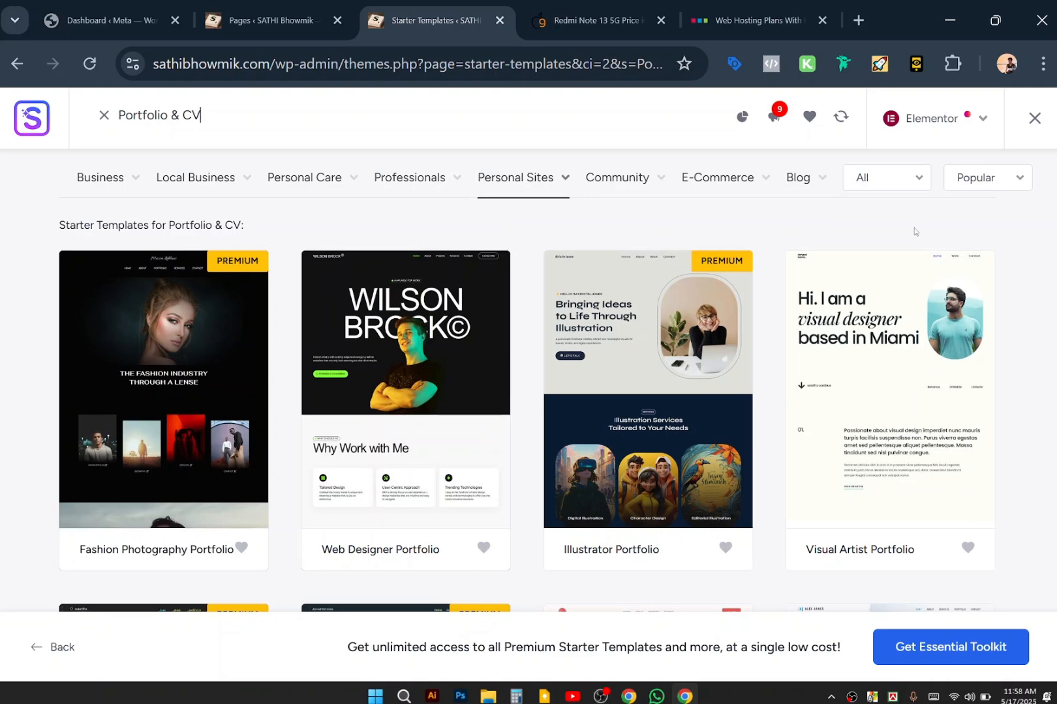
scroll(914, 231, "down", 4)
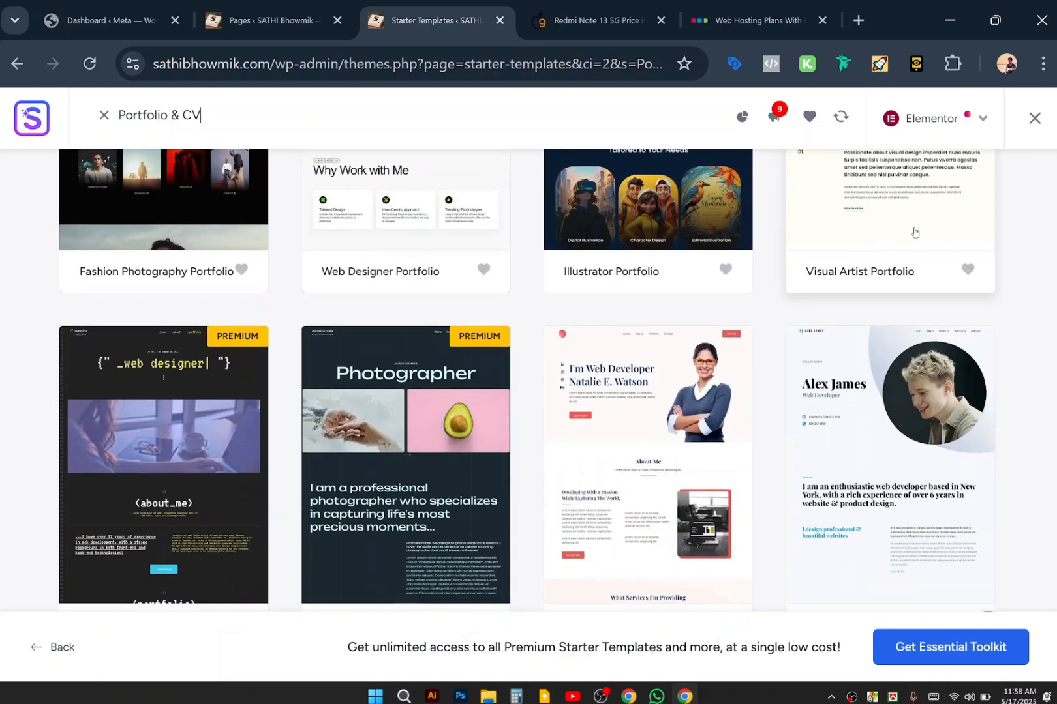
left_click(665, 430)
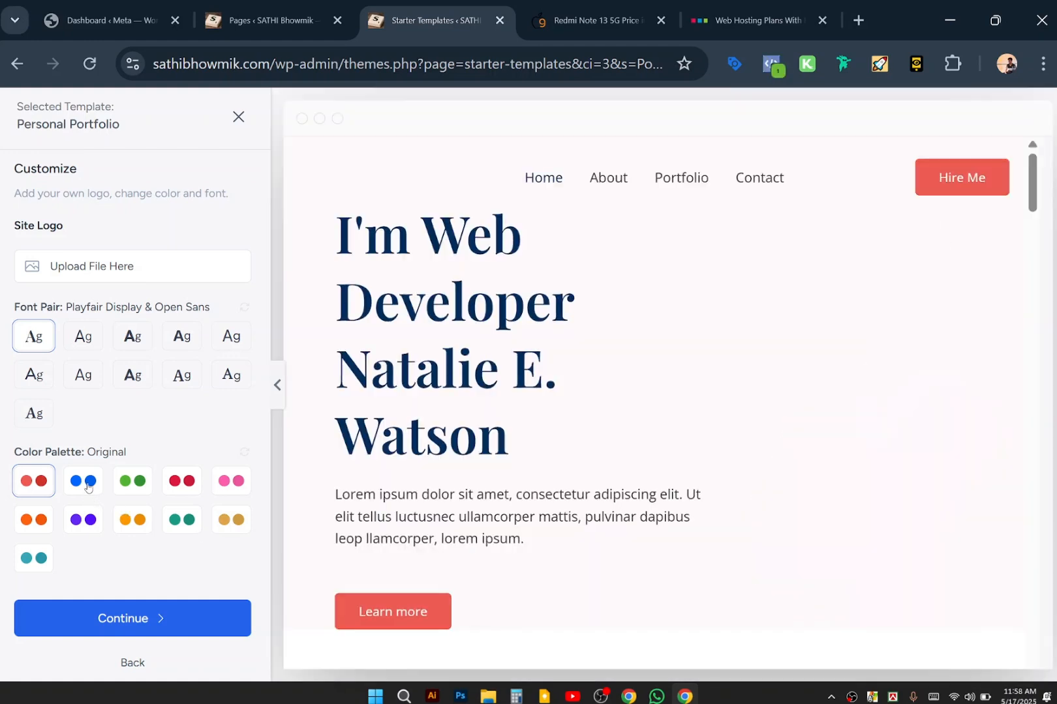
Apply the blue palette and the Lexend & DM Sans font pair, then review the preview.
left_click(89, 482)
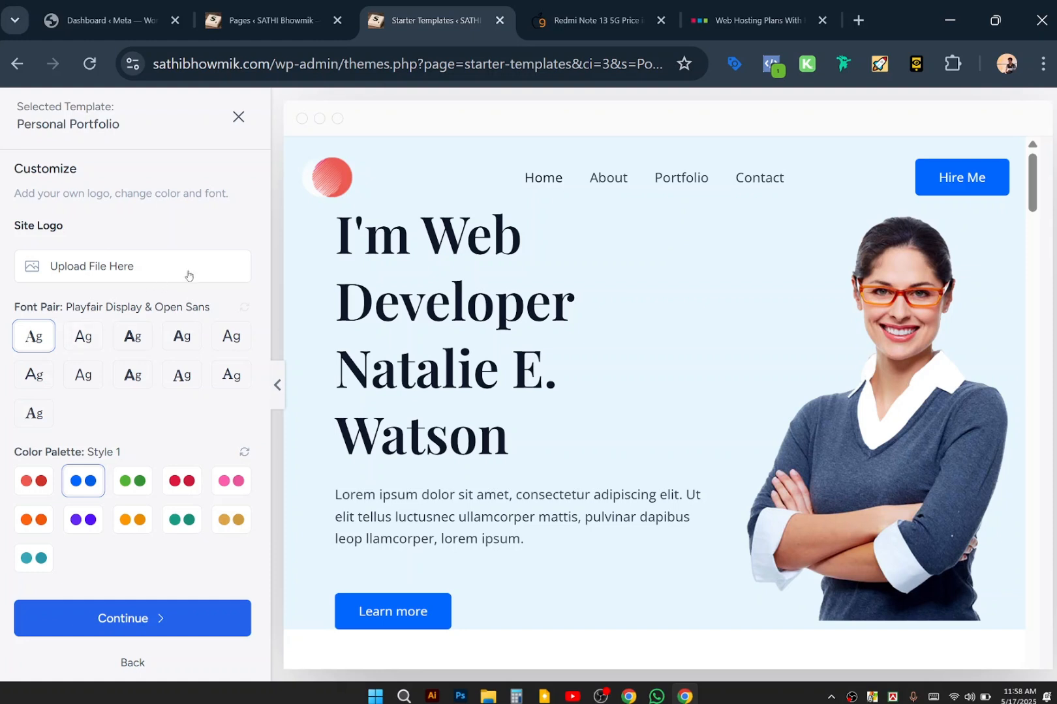
left_click(130, 376)
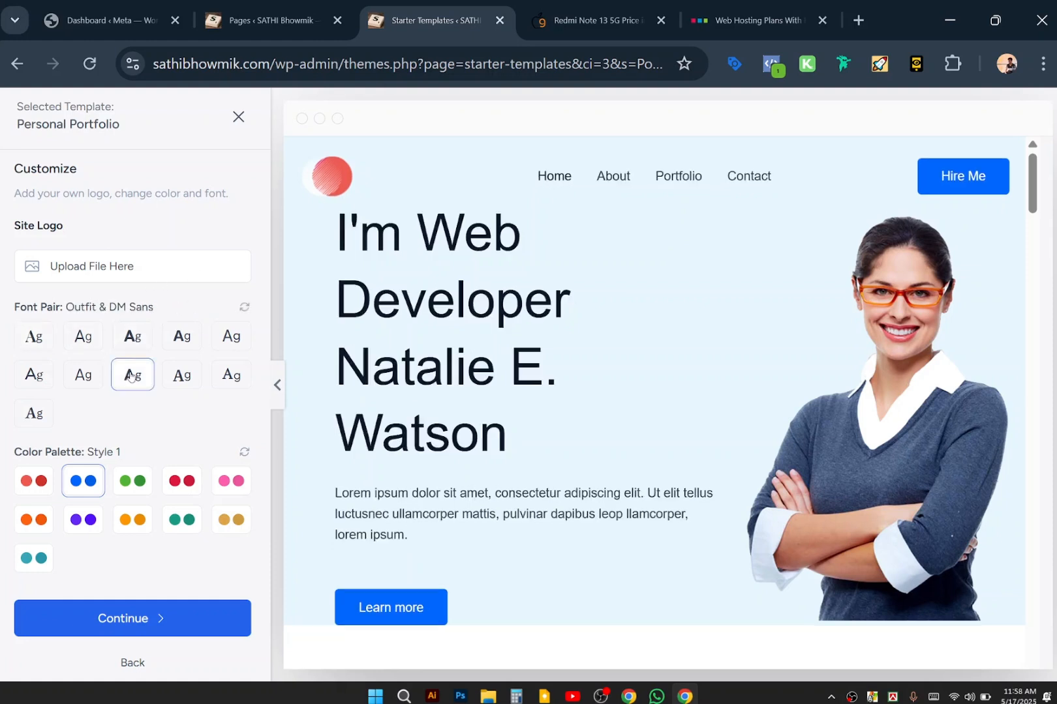
left_click(129, 344)
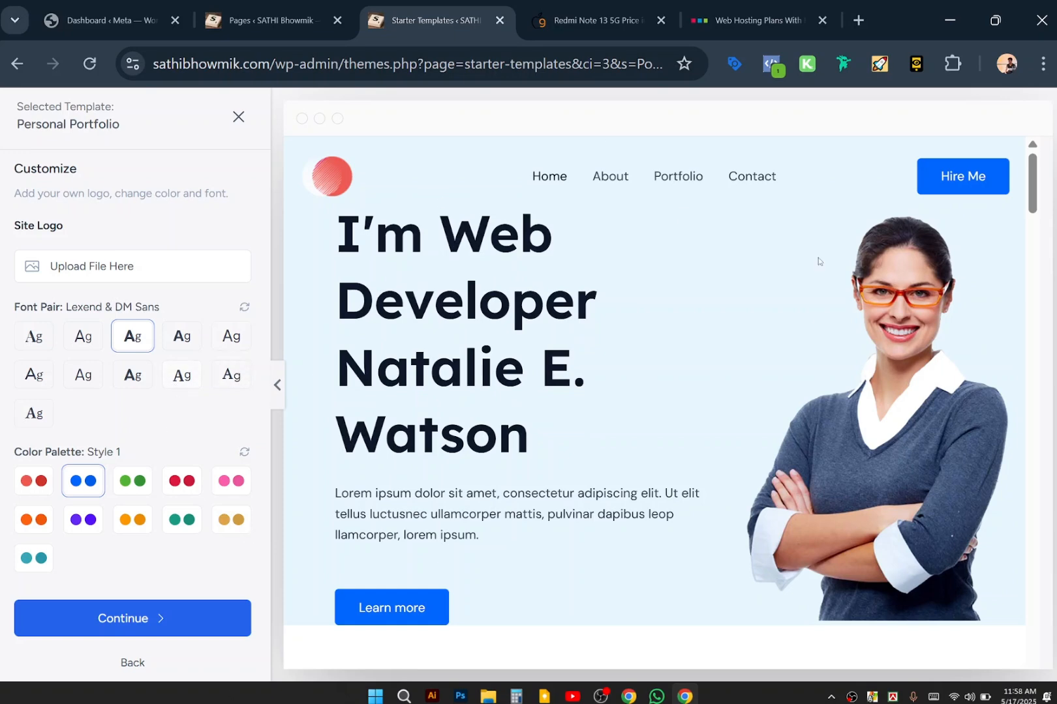
scroll(649, 445, "down", 10)
scroll(648, 449, "down", 10)
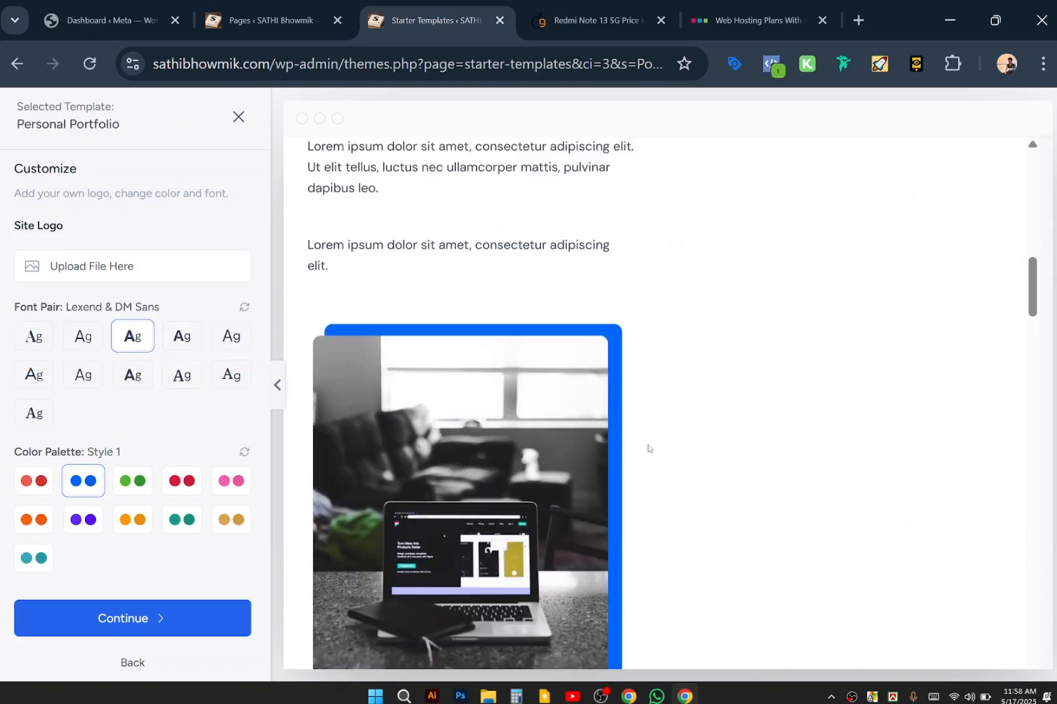
scroll(649, 445, "down", 10)
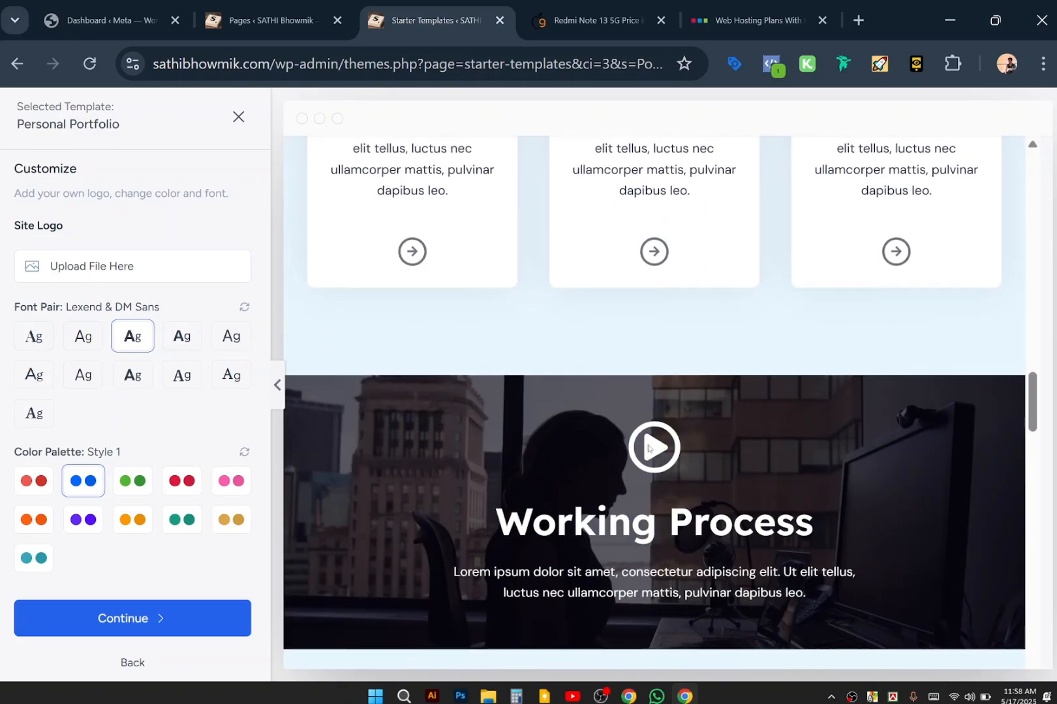
scroll(649, 445, "down", 10)
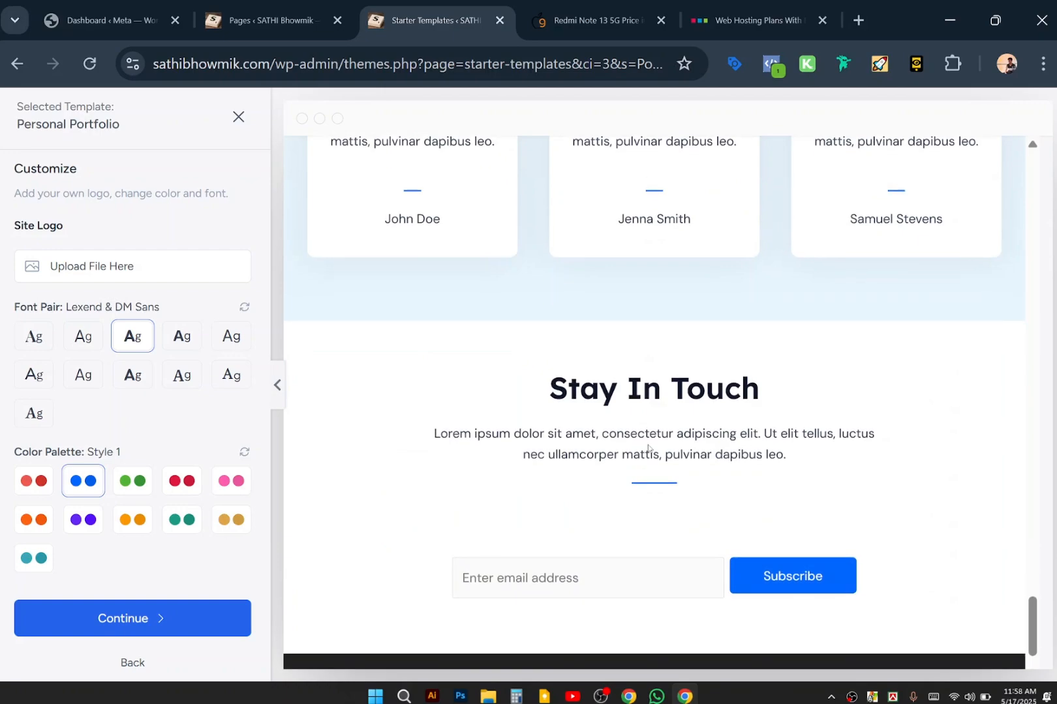
scroll(649, 449, "down", 3)
scroll(778, 369, "up", 20)
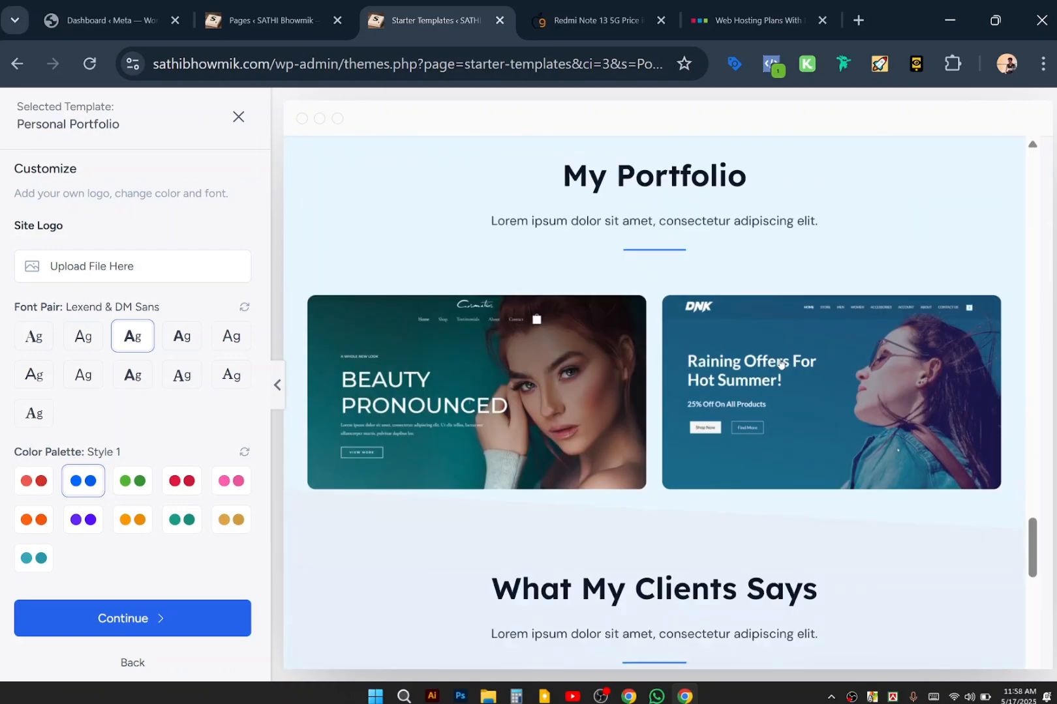
scroll(781, 364, "up", 10)
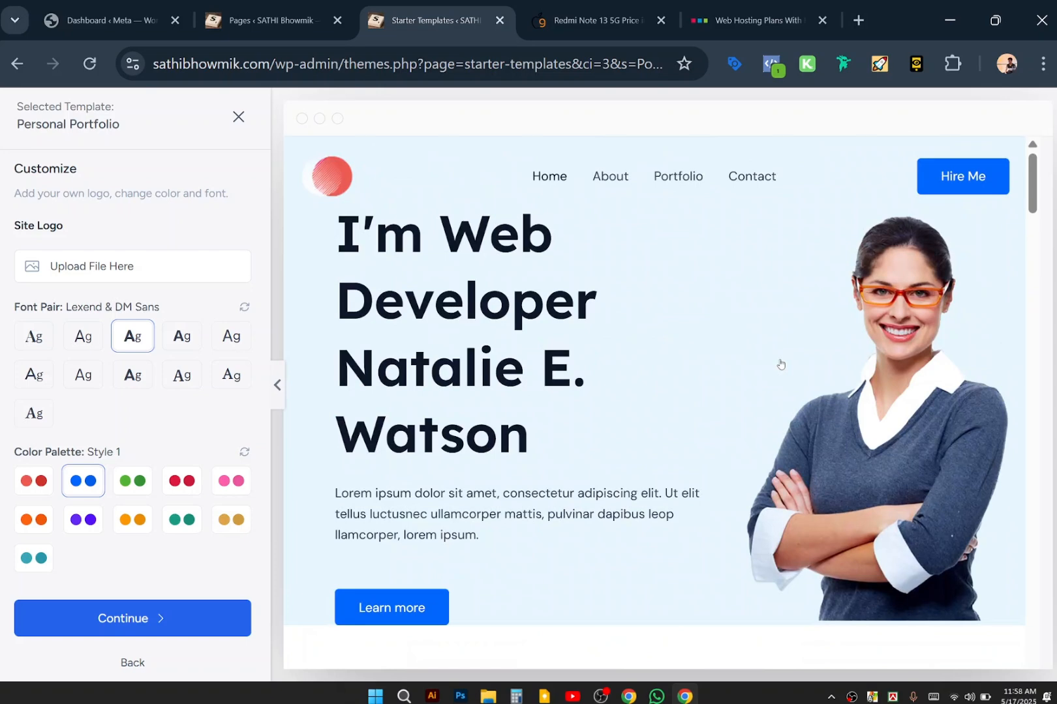
Continue with default features, skip the memory warning, and Submit & Build with Keep existing data unchecked.
left_click(126, 625)
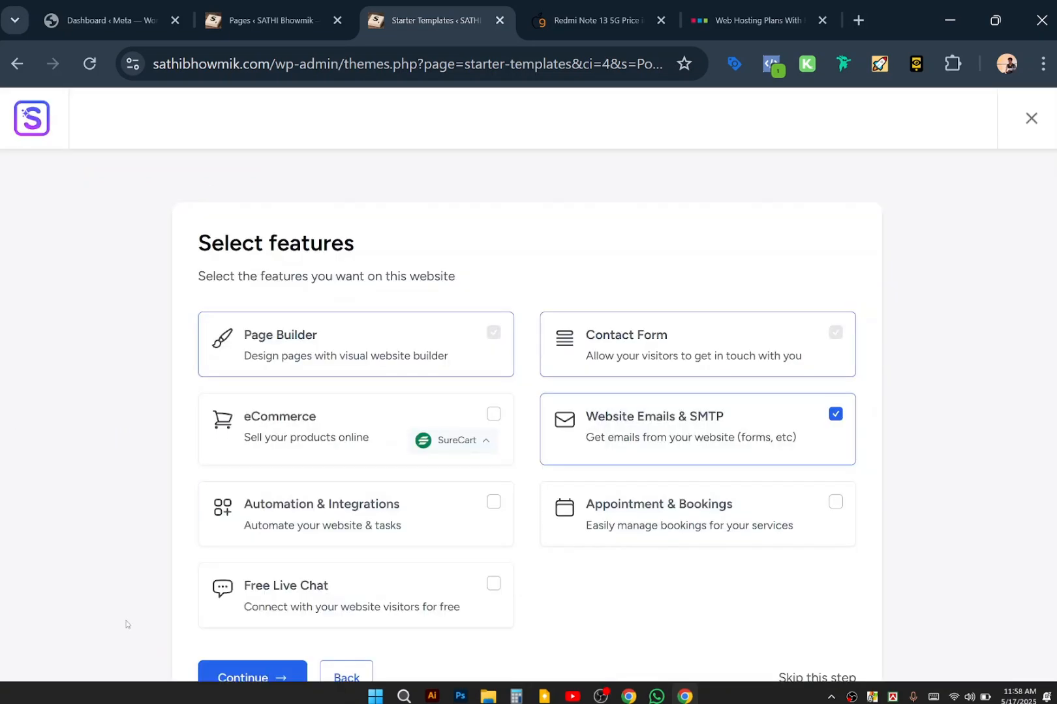
scroll(741, 568, "down", 2)
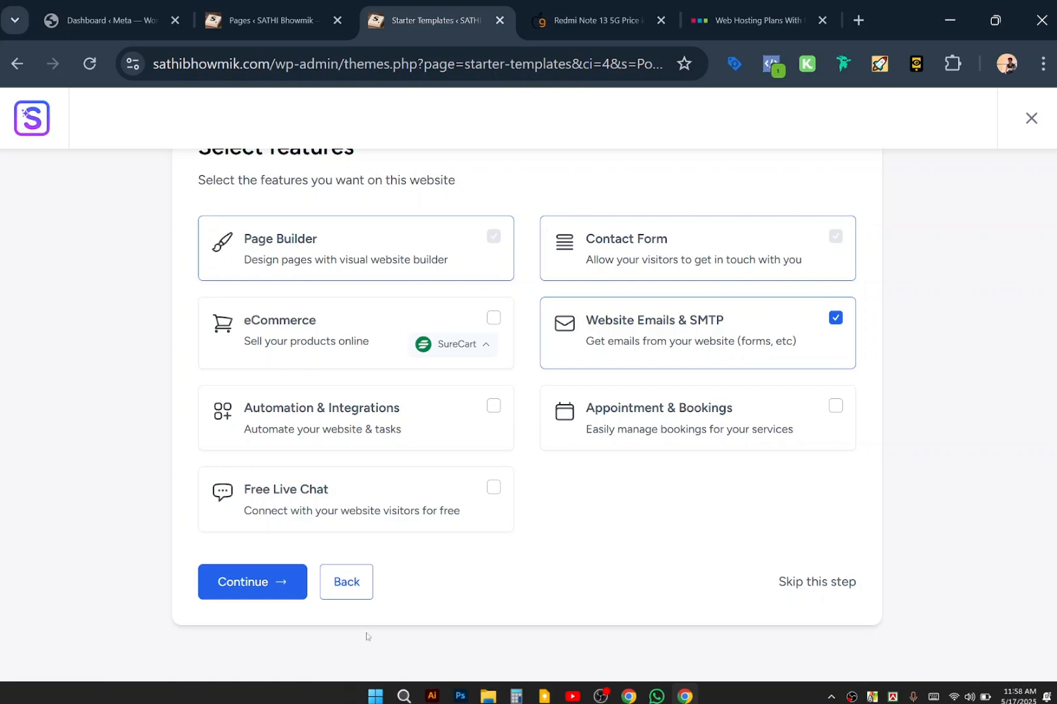
left_click(260, 590)
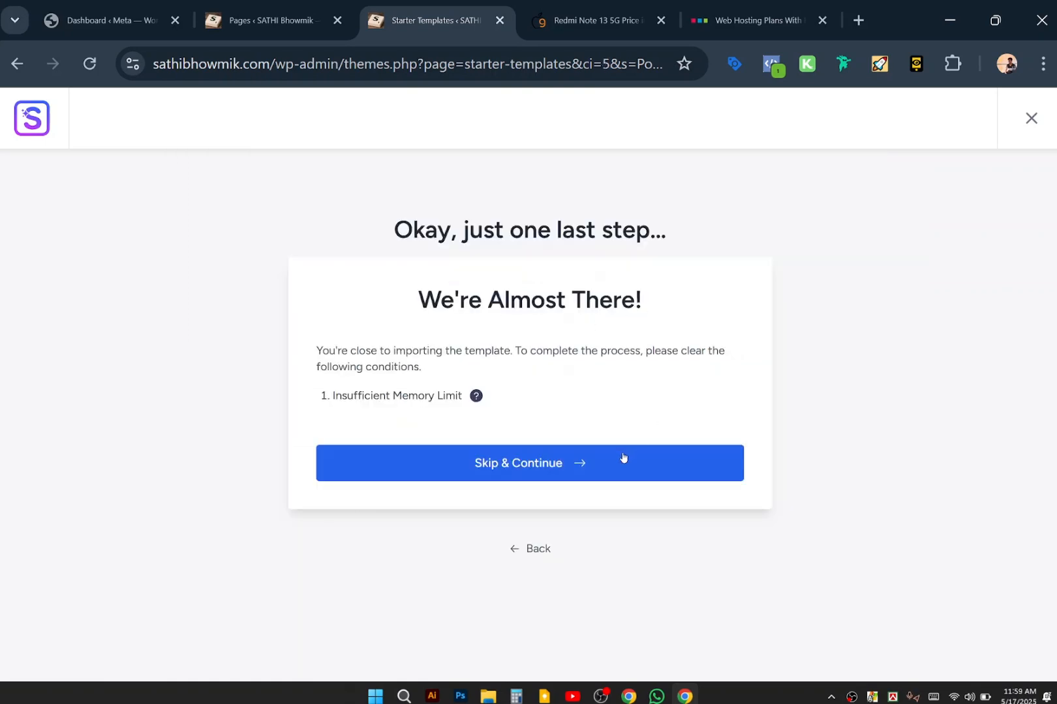
left_click(554, 471)
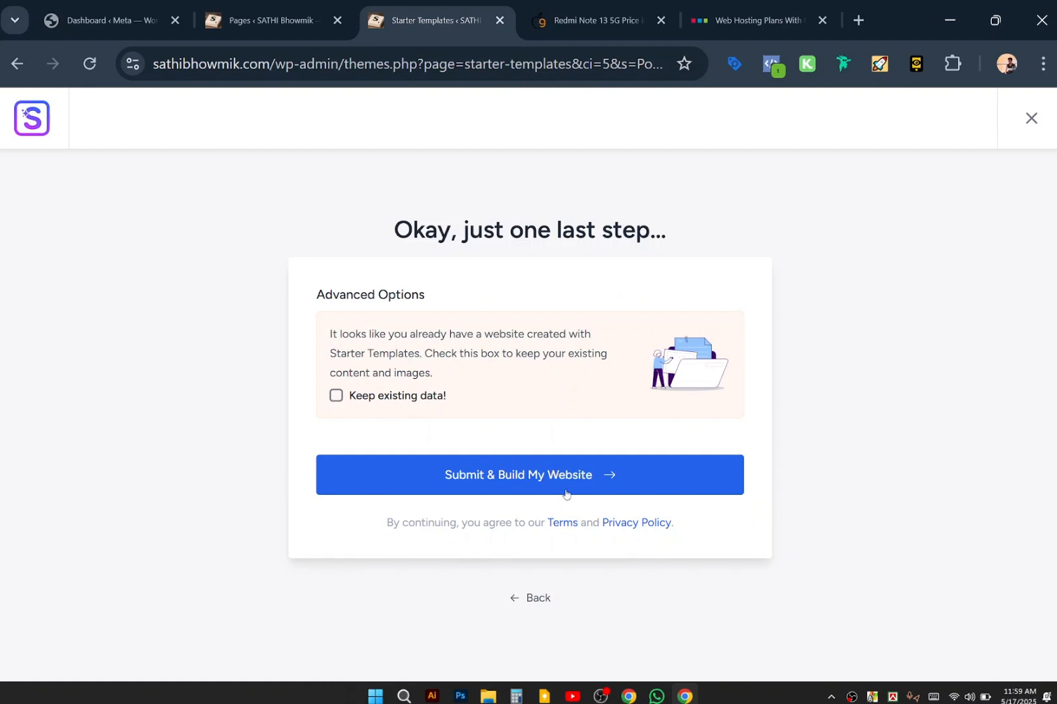
left_click(565, 493)
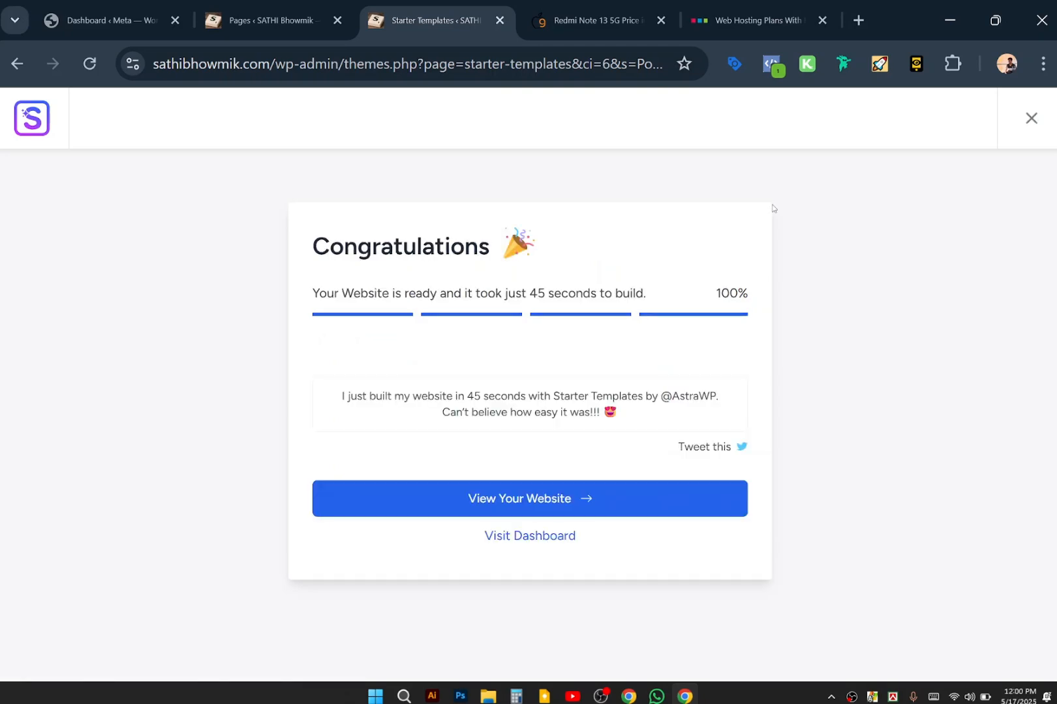
Open the finished Personal Portfolio site in a new tab via View Your Website.
left_click(517, 499)
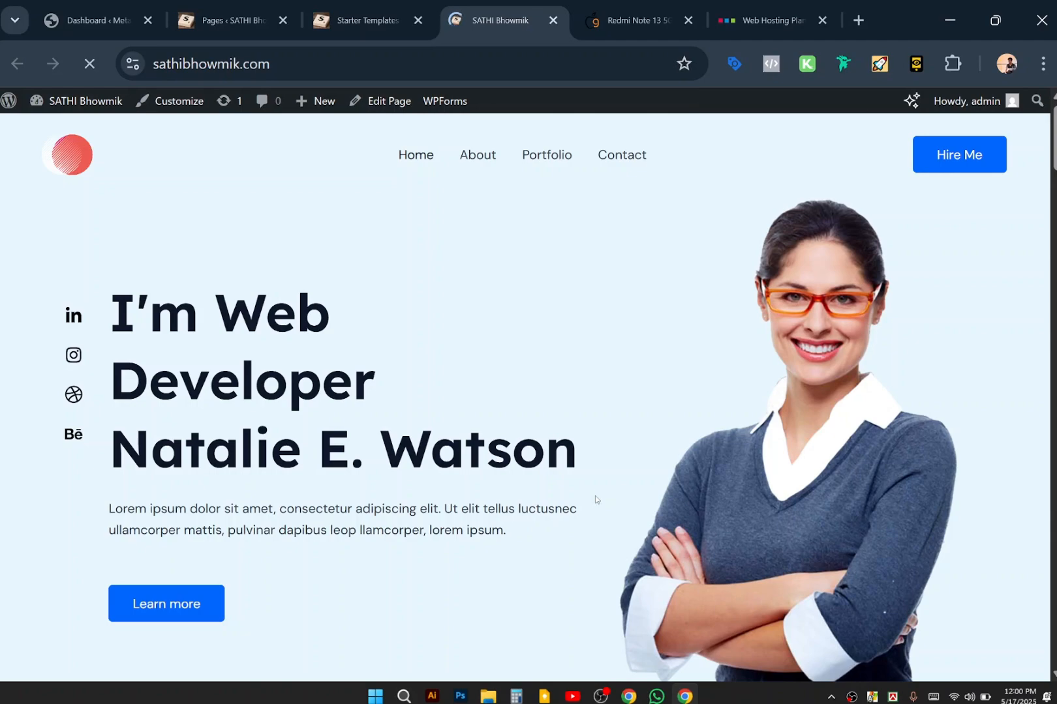
Scroll through the new live portfolio homepage.
scroll(491, 442, "down", 15)
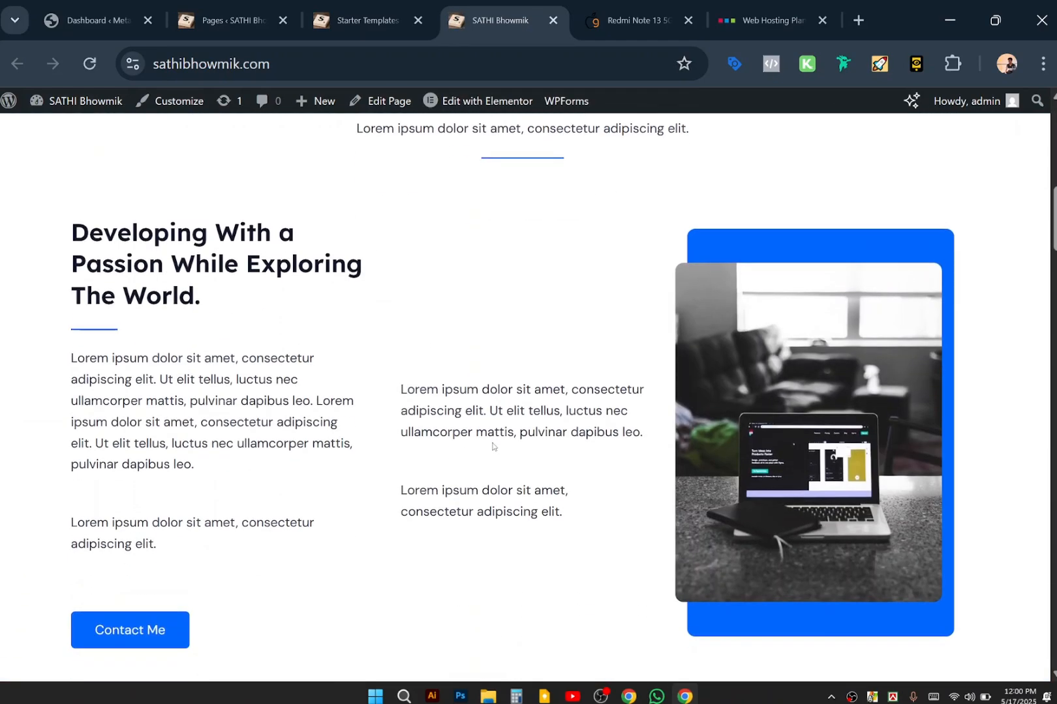
scroll(492, 446, "up", 15)
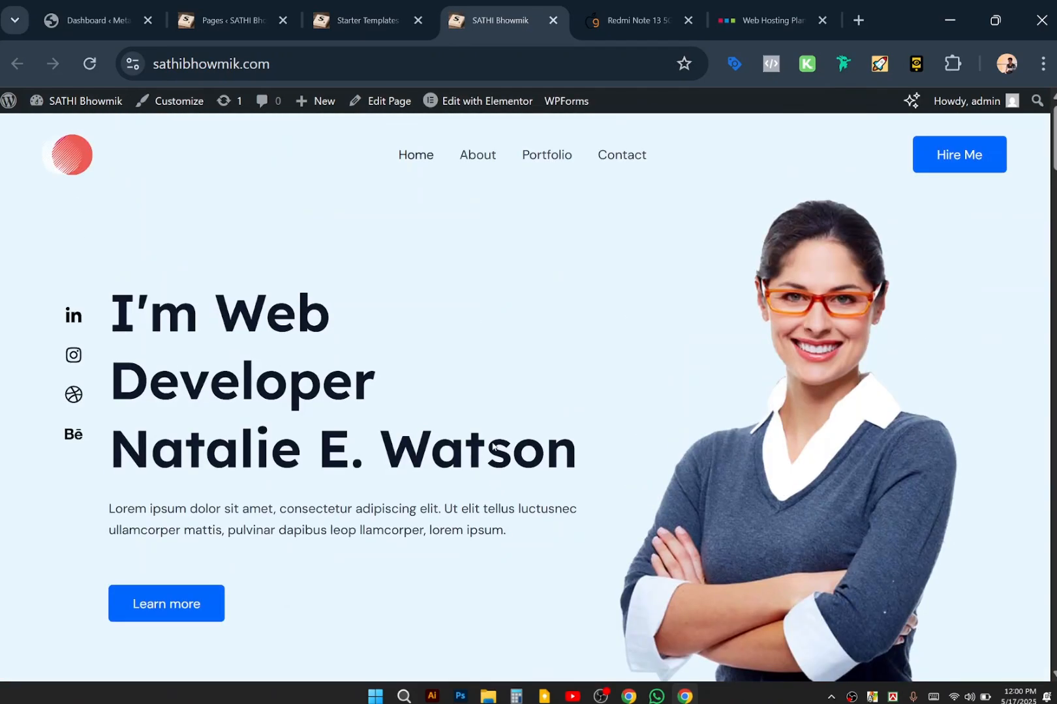
scroll(494, 447, "down", 1)
scroll(493, 447, "up", 1)
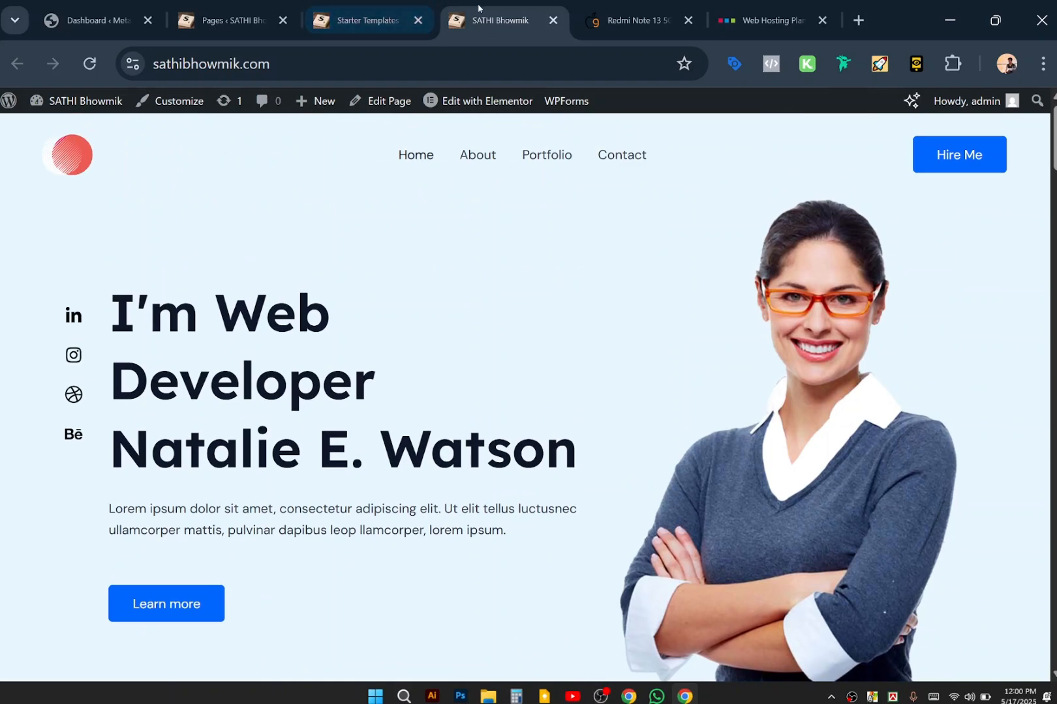
Close the Starter Templates and Pages tabs, then open Plugins from the admin-bar site menu.
left_click(398, 12)
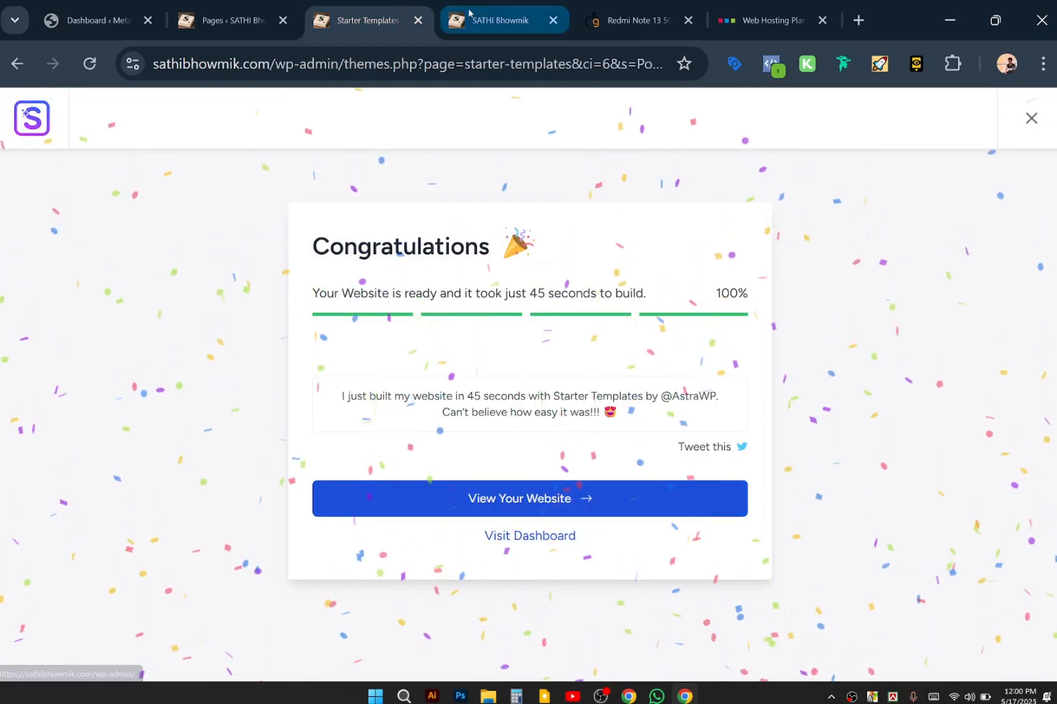
left_click(418, 20)
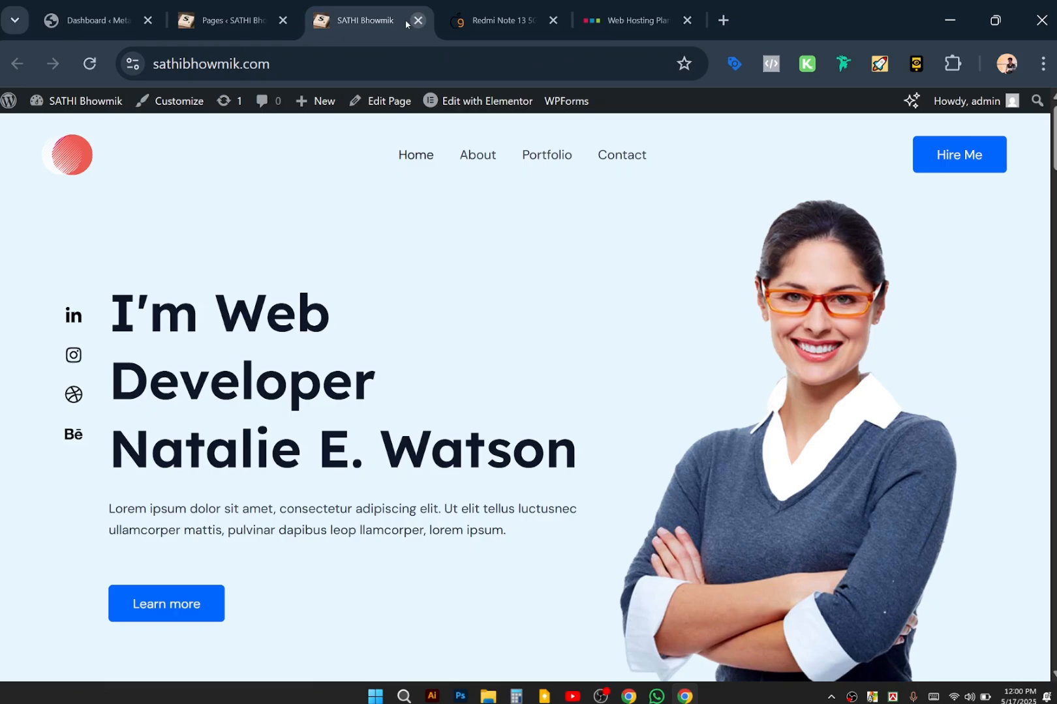
left_click(283, 21)
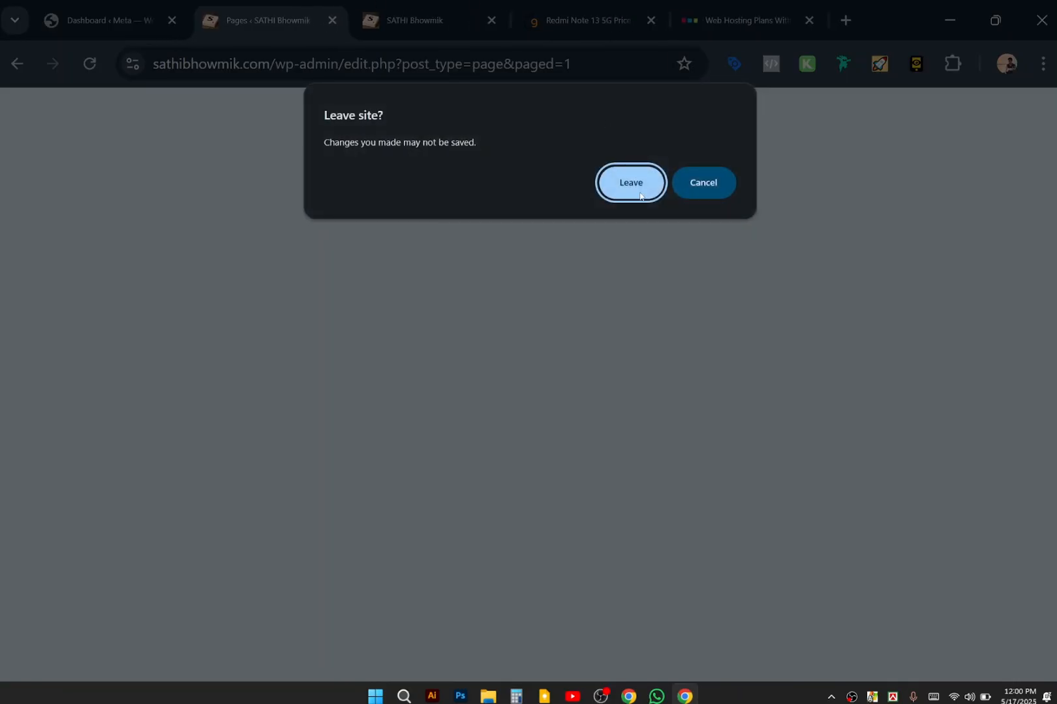
left_click(637, 188)
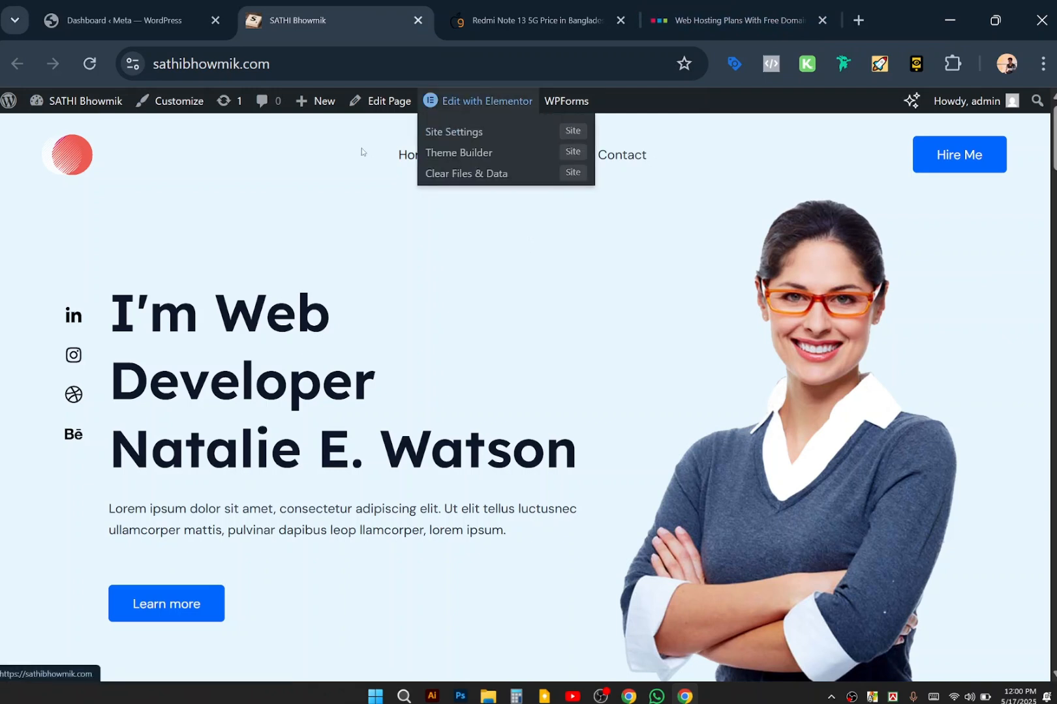
mouse_move(42, 103)
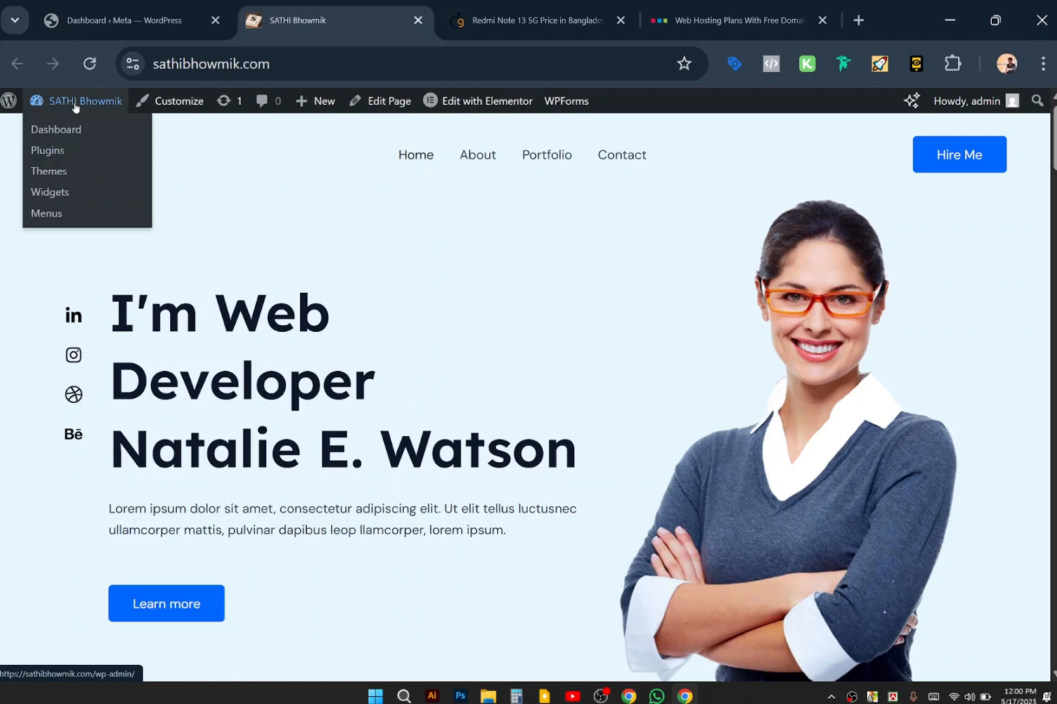
left_click(60, 153)
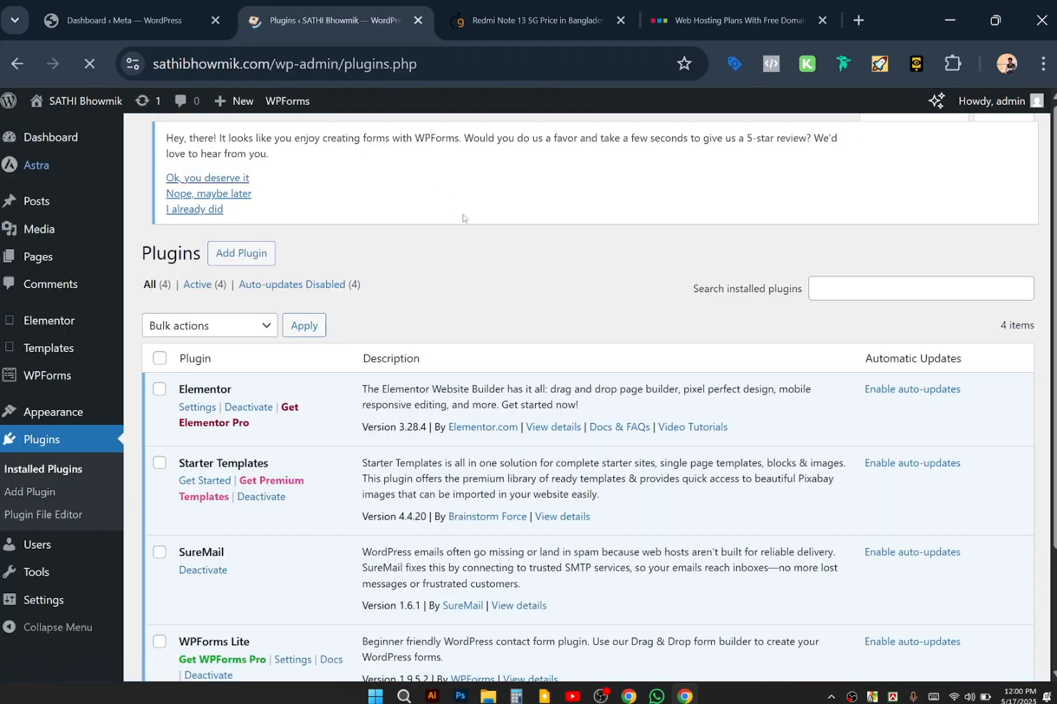
Look over the four installed plugins and Elementor and WPForms menus, then switch to the Redmi Note 13 tab.
scroll(399, 481, "down", 2)
scroll(399, 481, "down", 1)
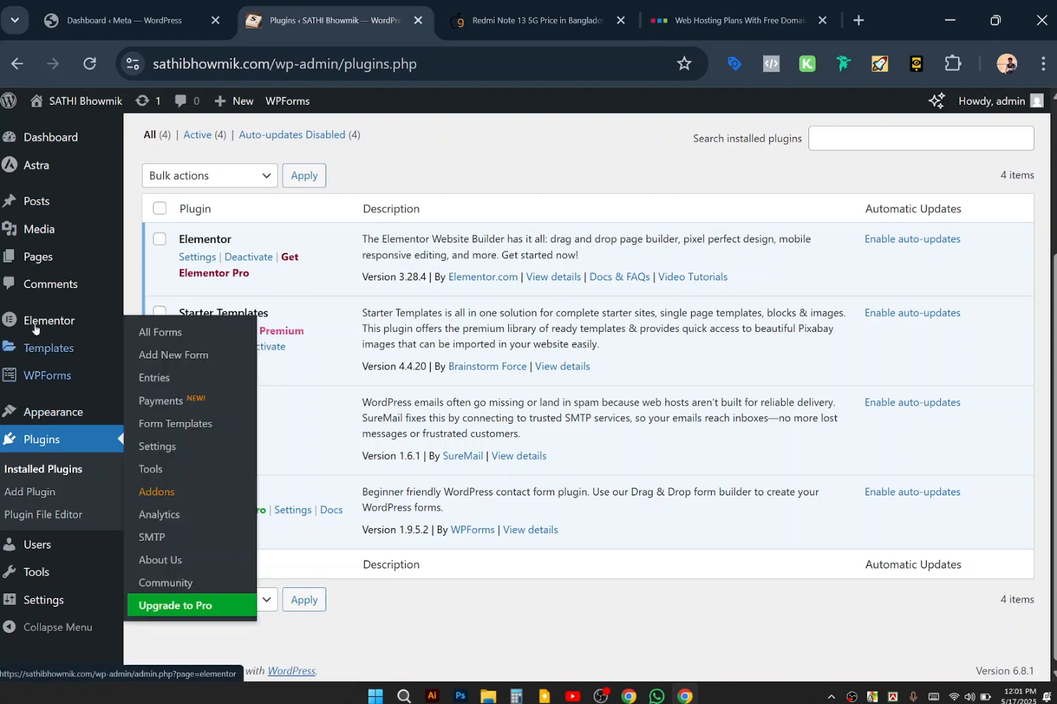
mouse_move(13, 328)
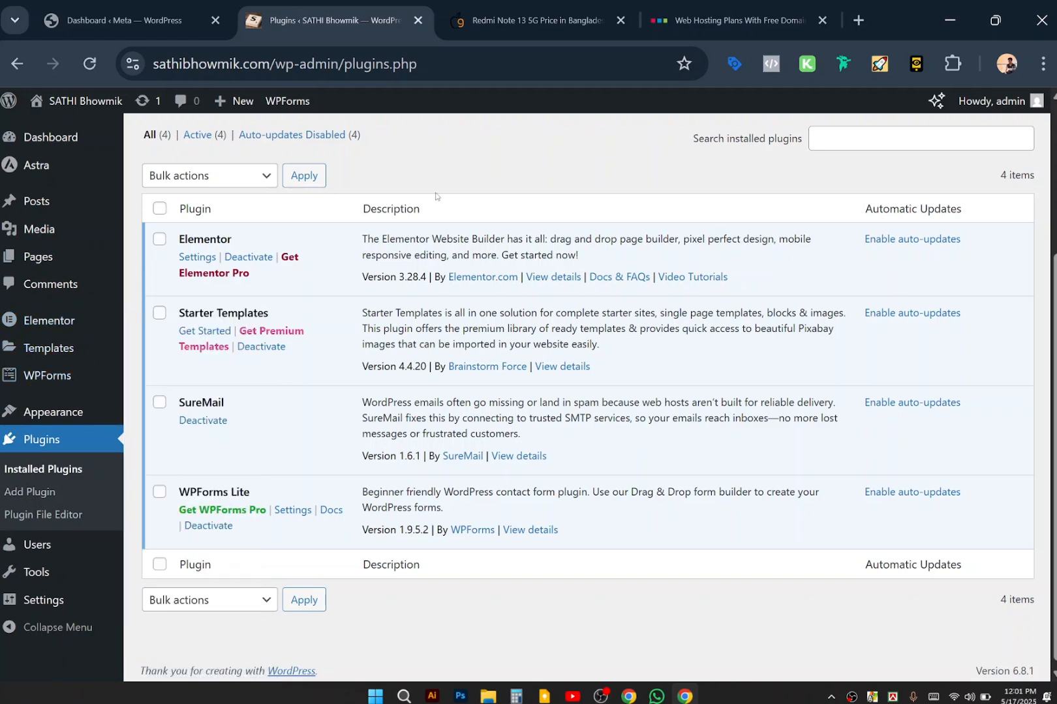
mouse_move(557, 20)
mouse_move(72, 373)
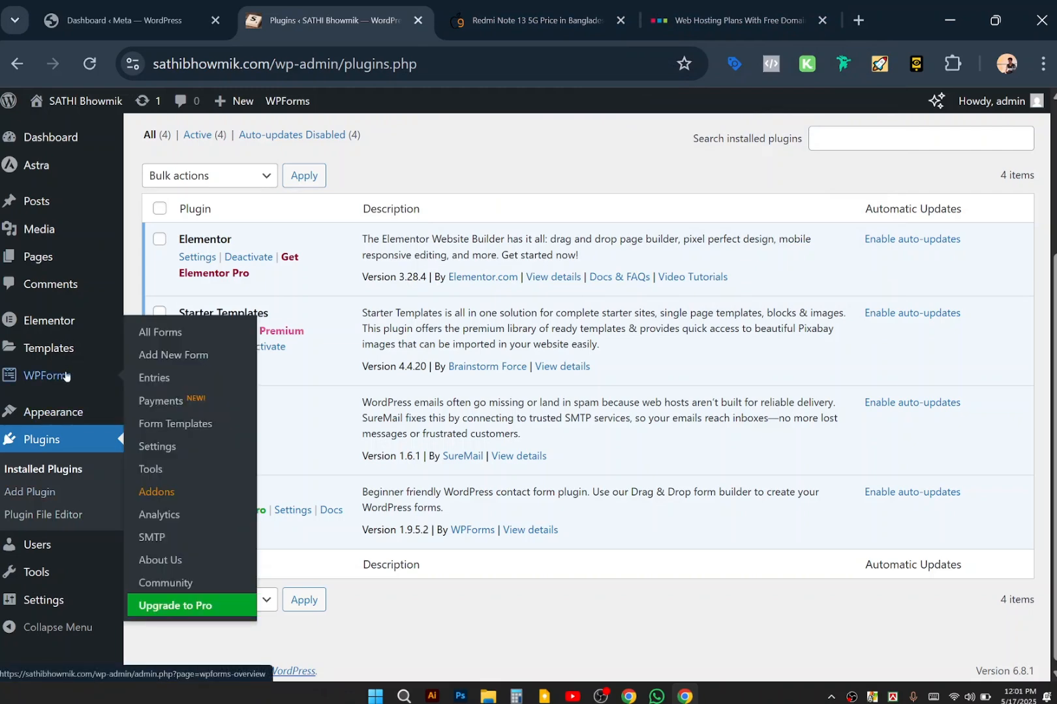
left_click(684, 15)
Open a new tab and load the live portfolio site from the address bar.
left_click(599, 7)
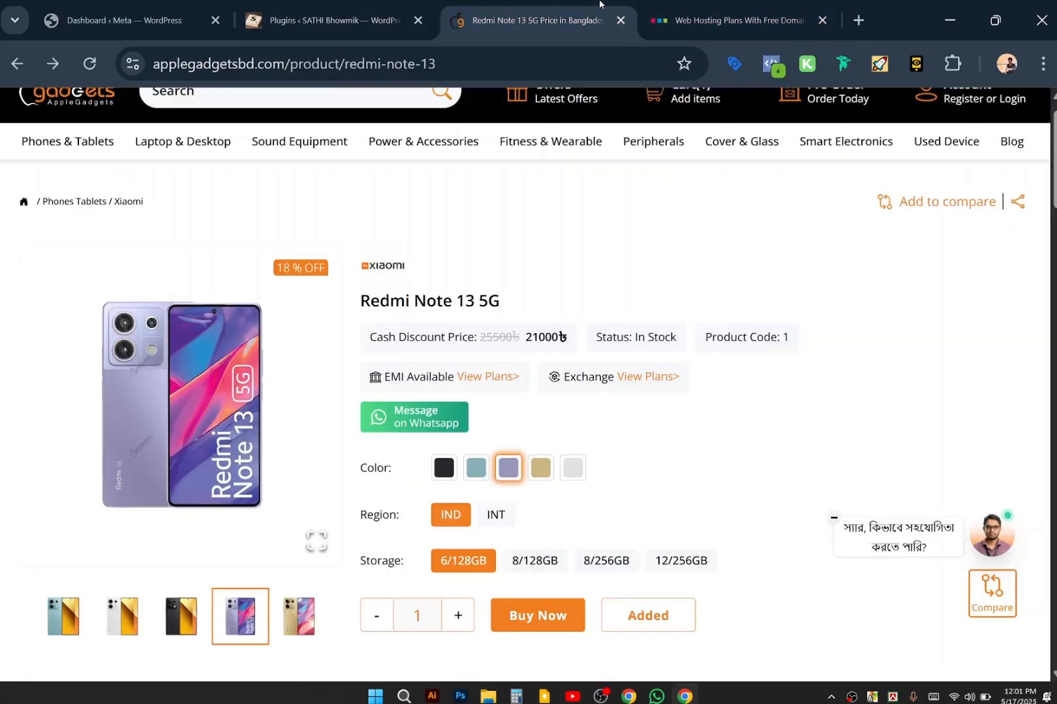
left_click(857, 20)
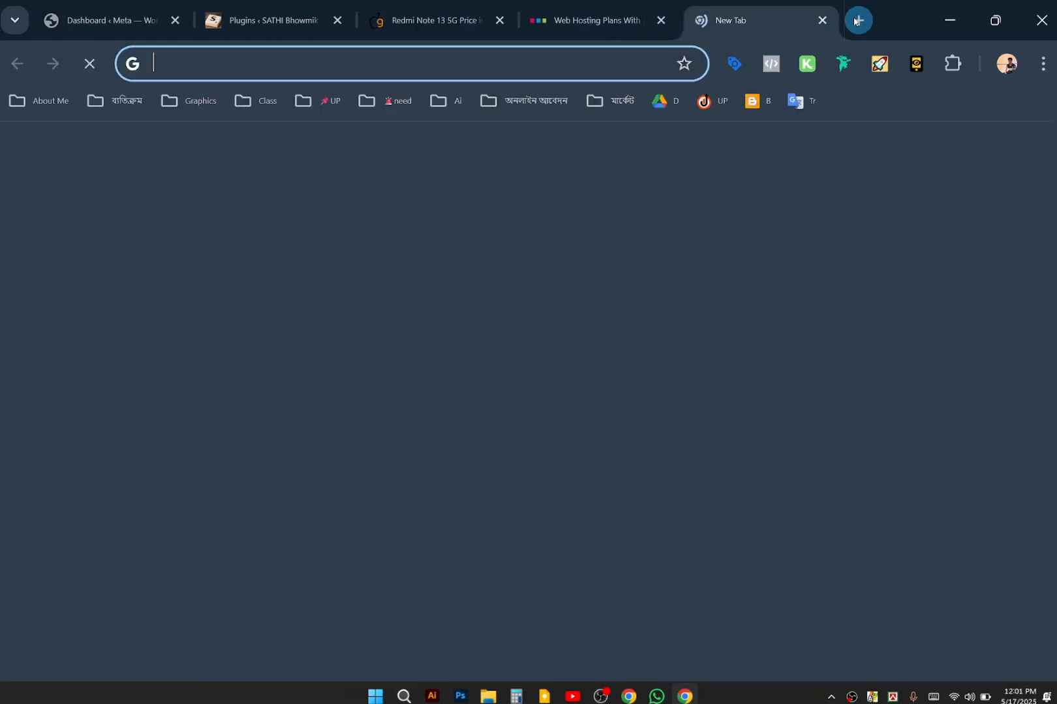
key("Right")
key("Return")
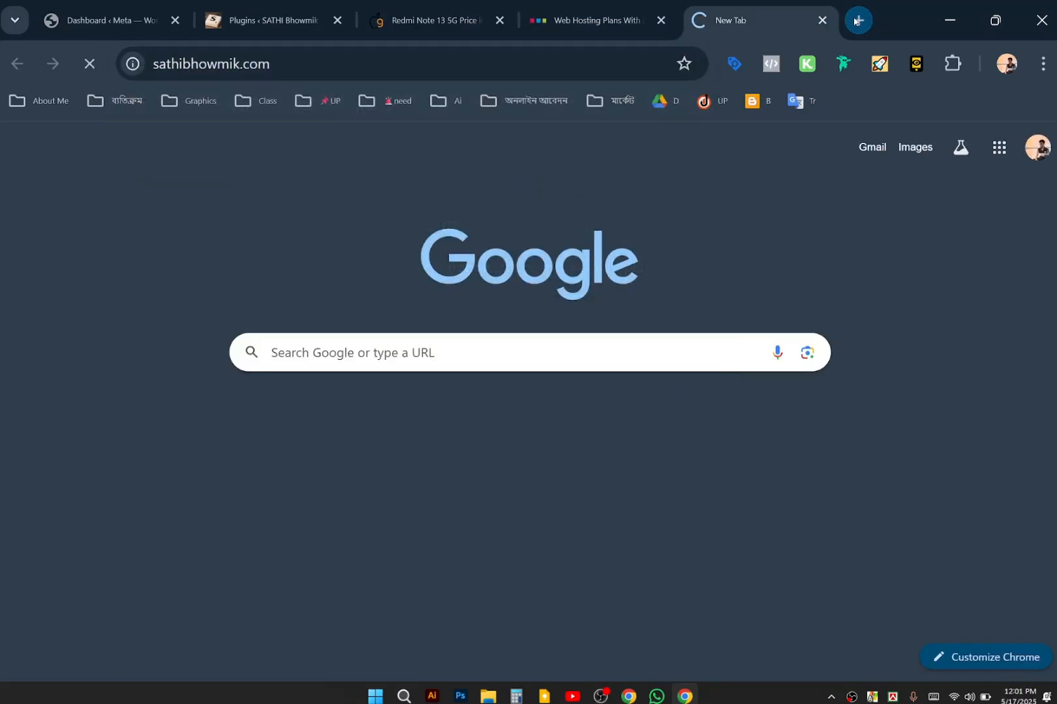
Scroll the home page to the Stay In Touch form, try its email field, and scroll back up.
scroll(584, 425, "down", 15)
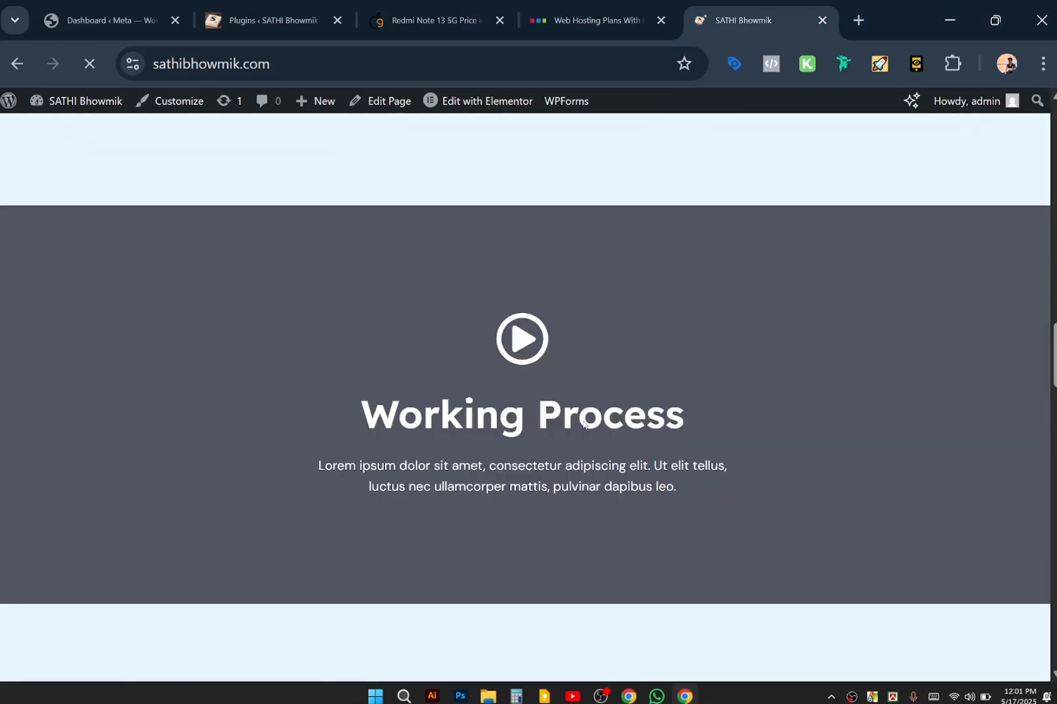
scroll(583, 425, "down", 20)
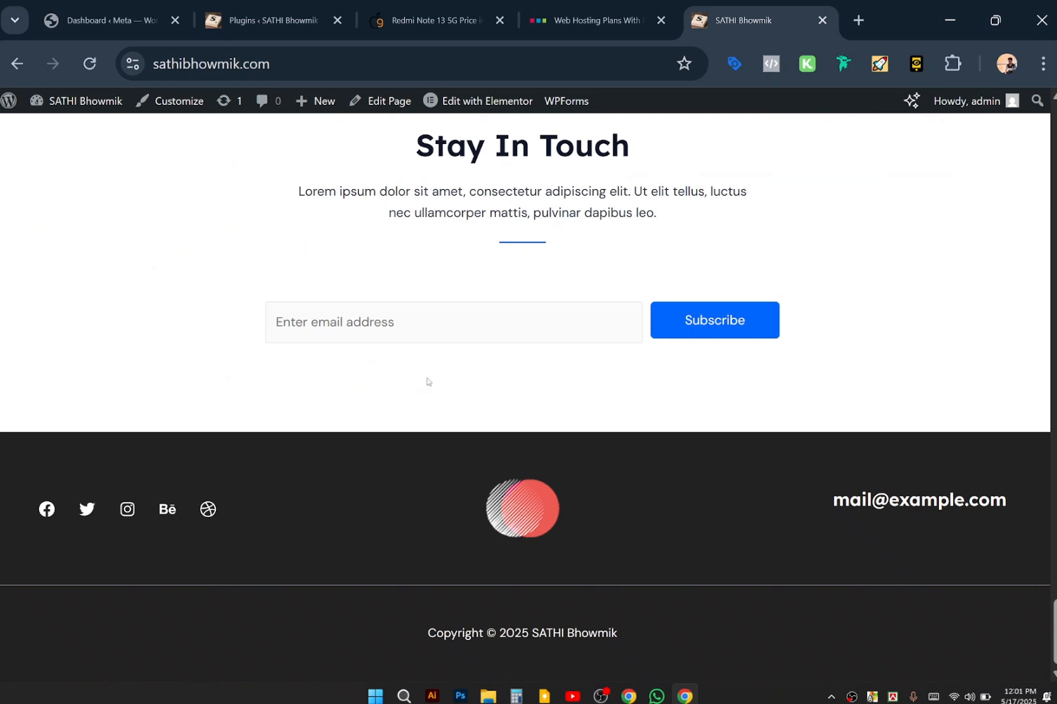
left_click(359, 334)
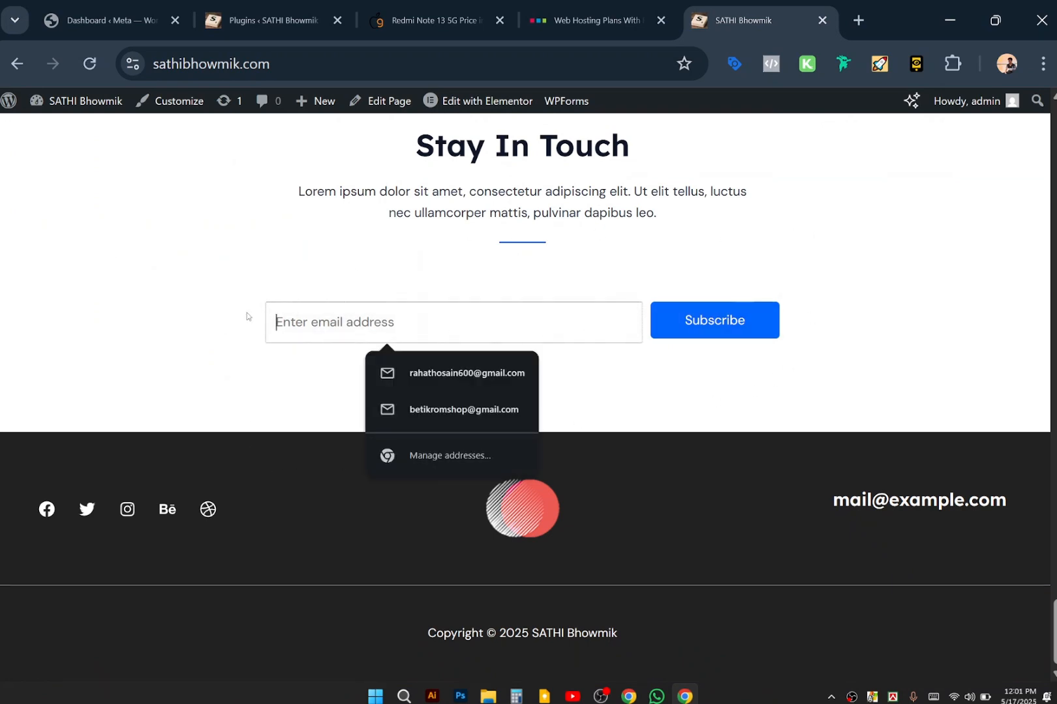
left_click(201, 329)
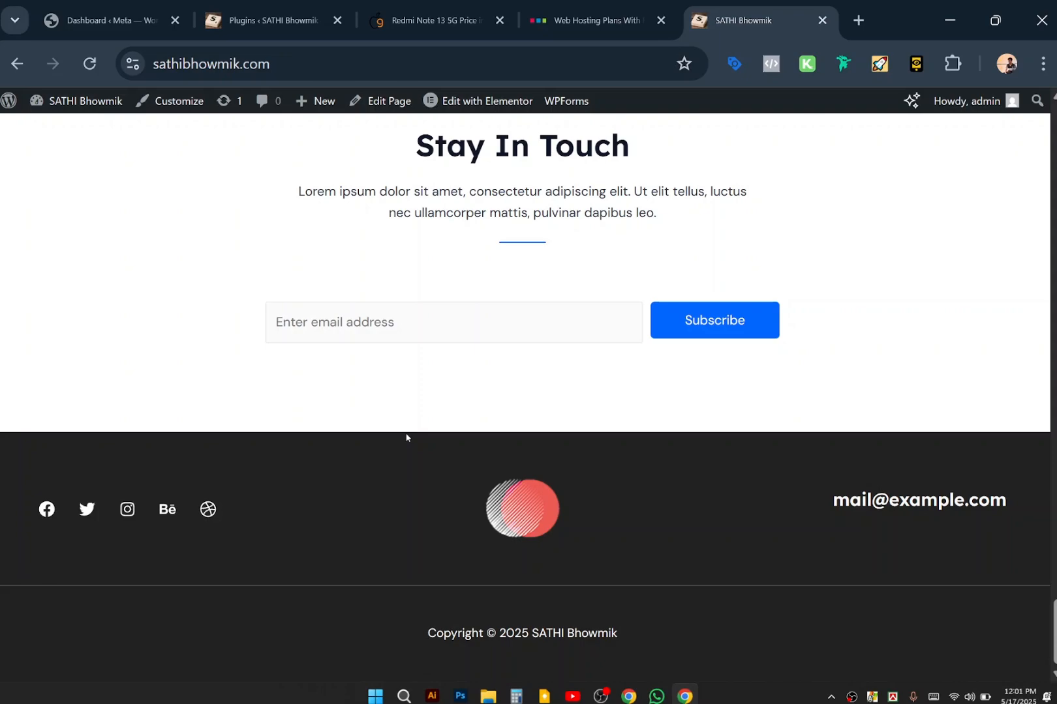
scroll(405, 437, "up", 8)
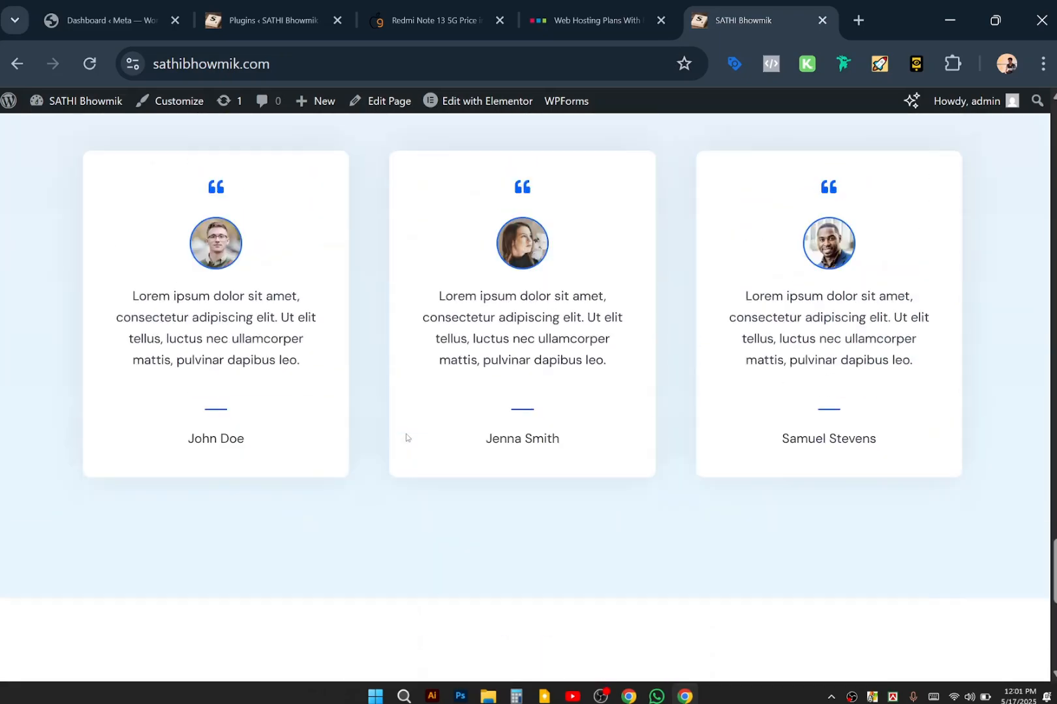
scroll(405, 433, "up", 15)
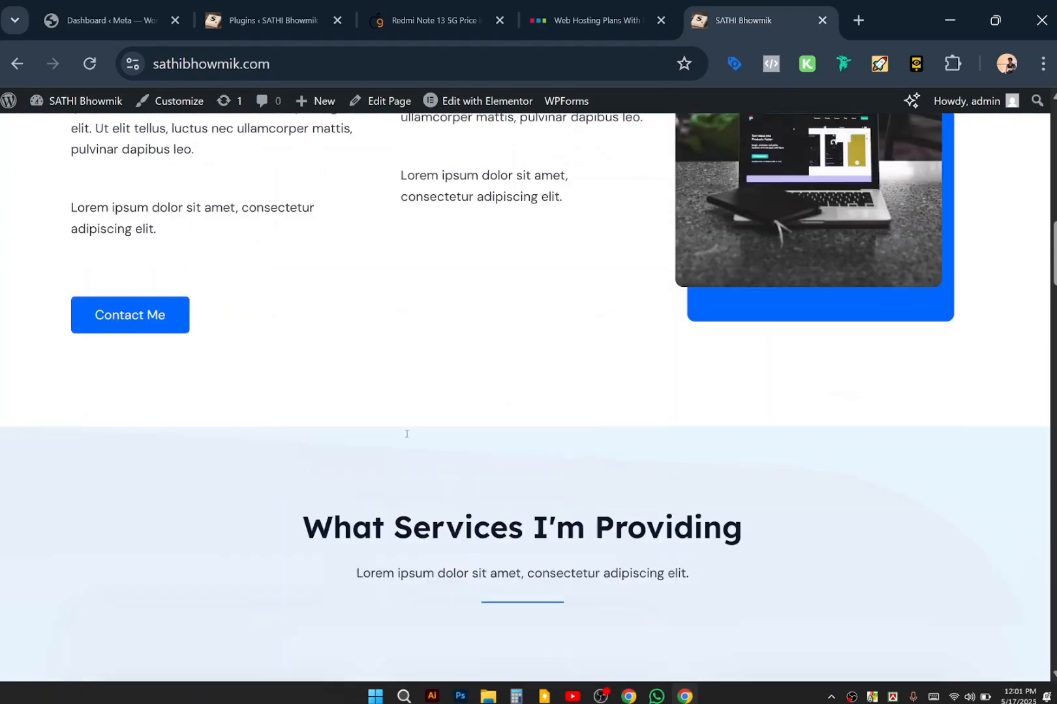
scroll(405, 433, "up", 10)
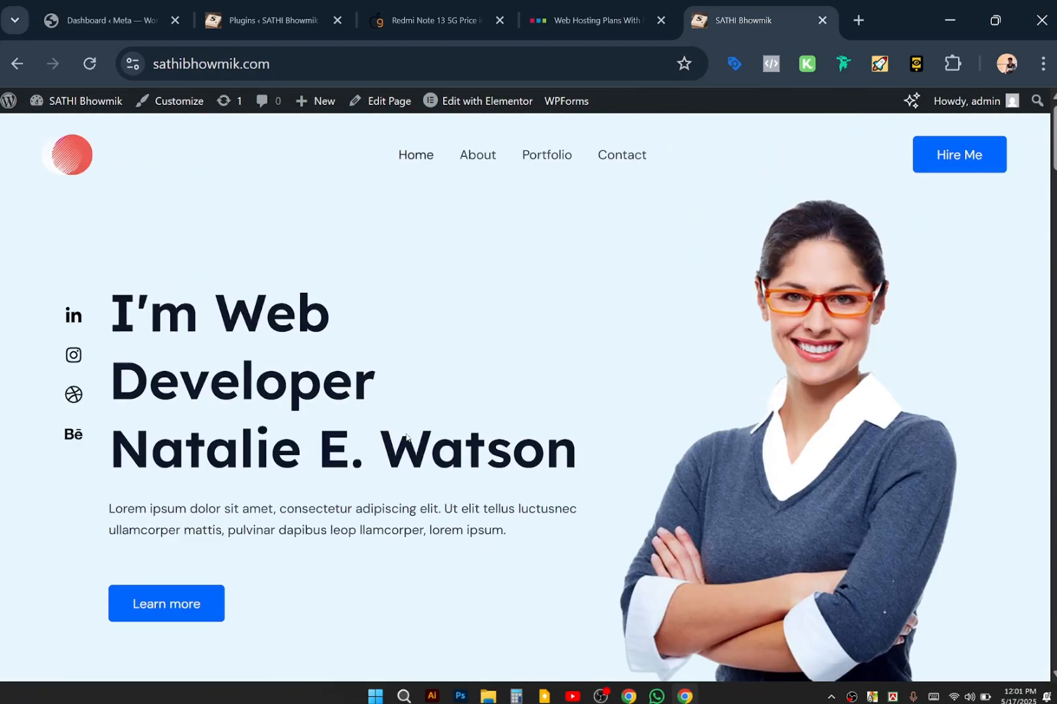
Open the live About page and scroll through it.
left_click(484, 161)
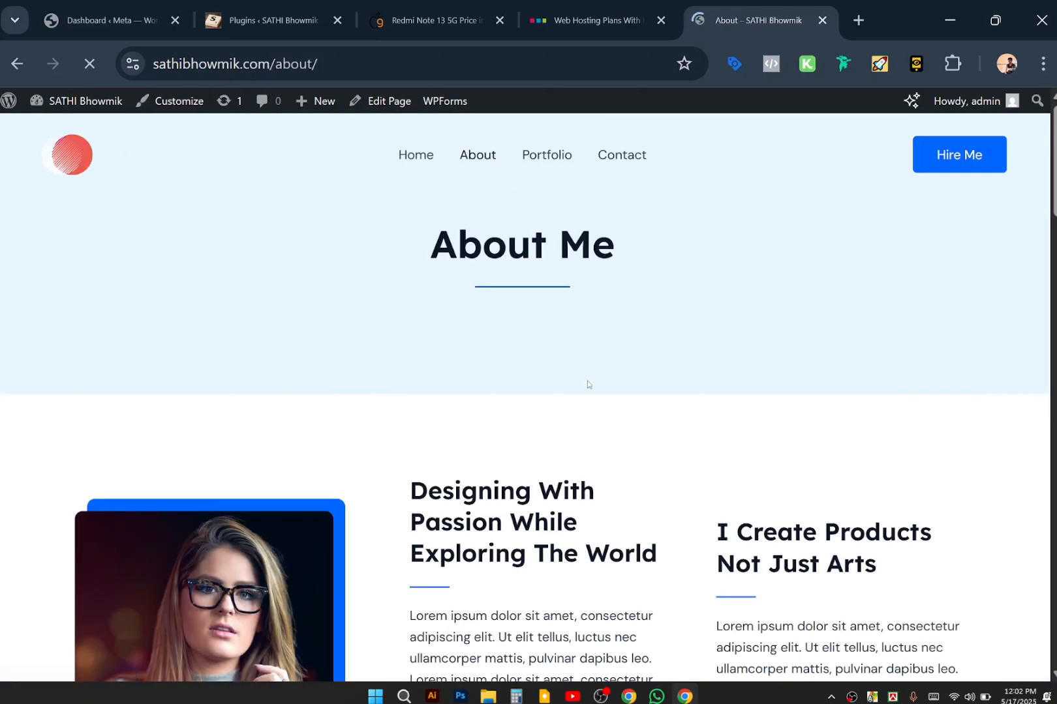
scroll(587, 385, "down", 15)
scroll(587, 385, "down", 3)
scroll(587, 385, "up", 20)
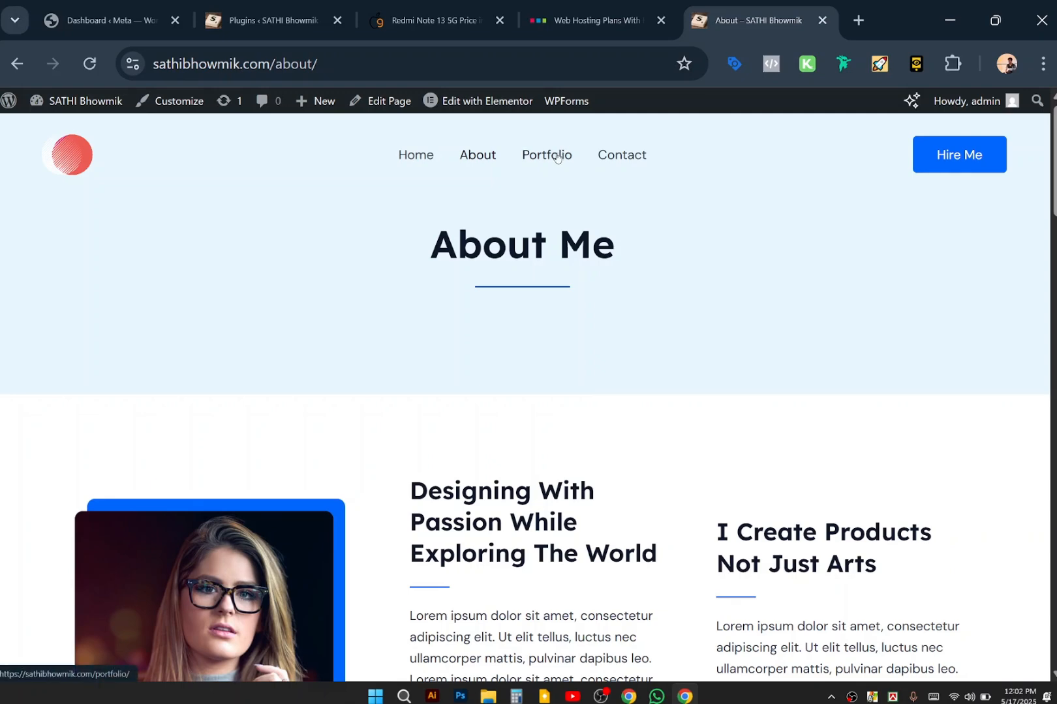
Open the Contact page and click into the form's name, email and message fields.
left_click(621, 163)
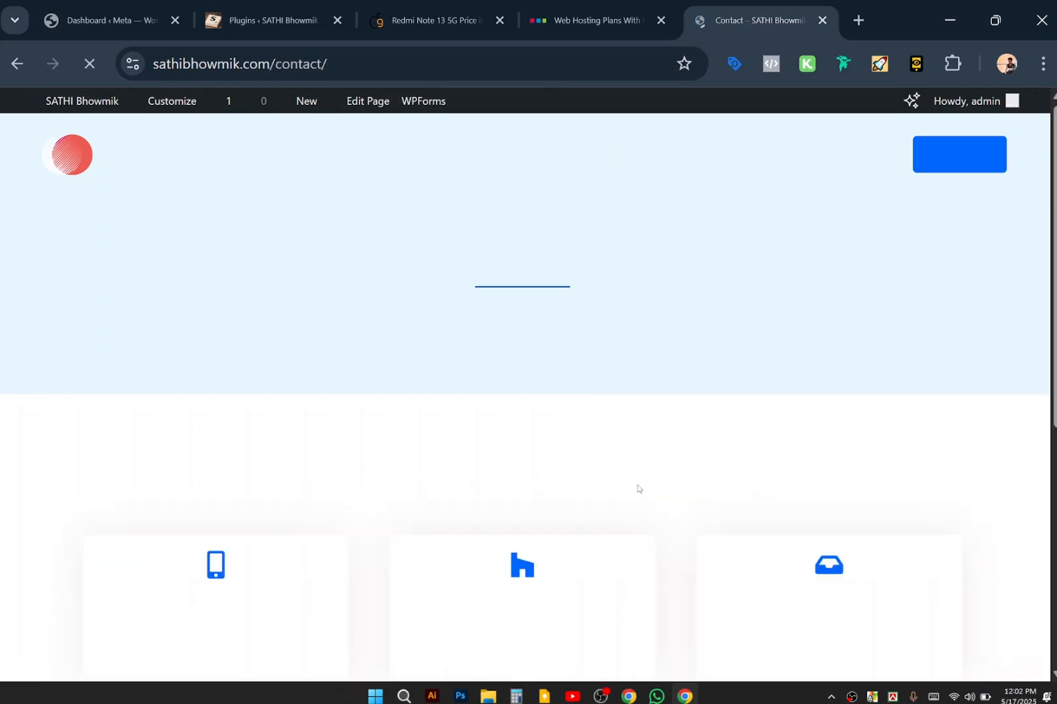
scroll(637, 482, "down", 10)
scroll(637, 489, "up", 5)
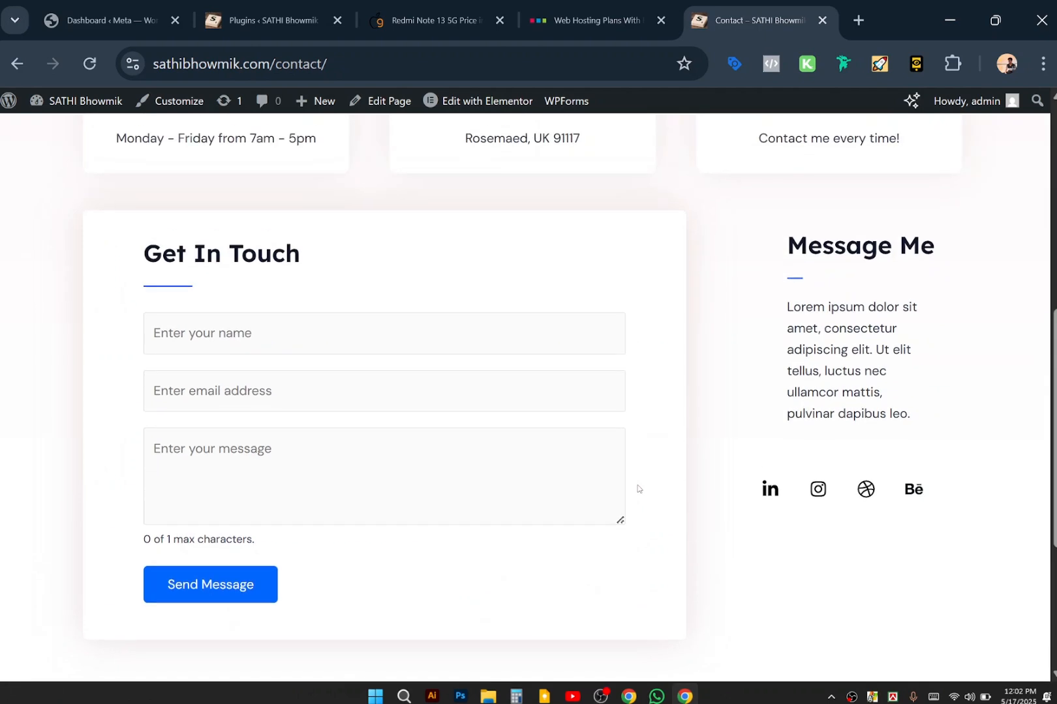
left_click(340, 359)
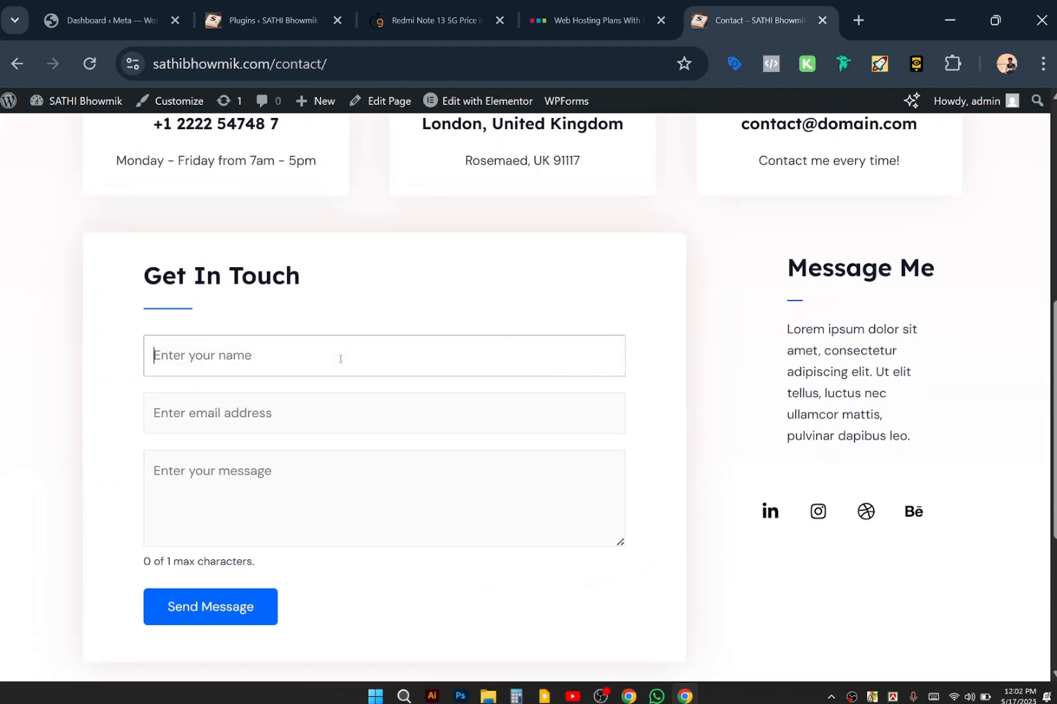
left_click(270, 418)
left_click(171, 482)
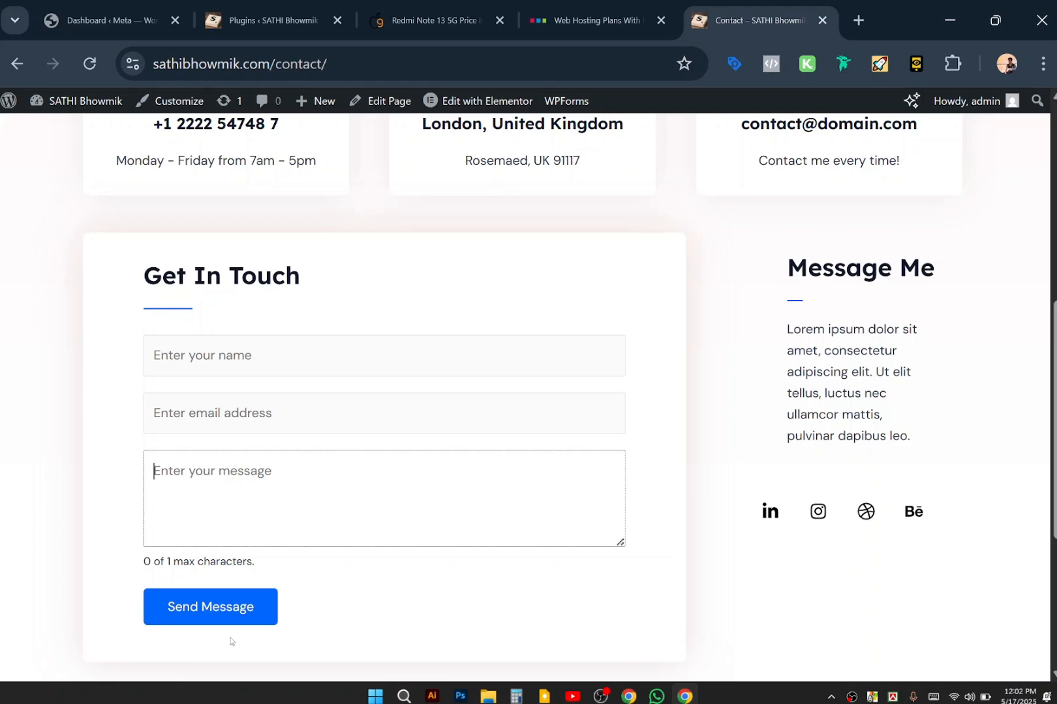
Shorten the Get In Touch message box, then refocus the email and name fields.
mouse_move(435, 3)
left_click(58, 434)
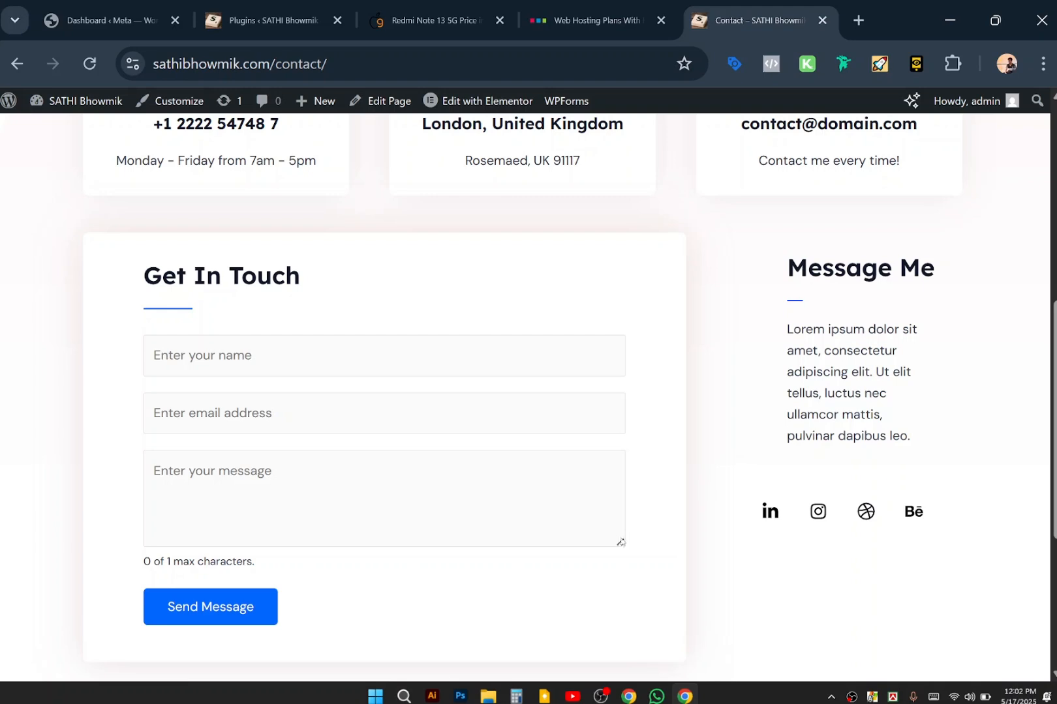
left_click_drag(619, 545, 621, 494)
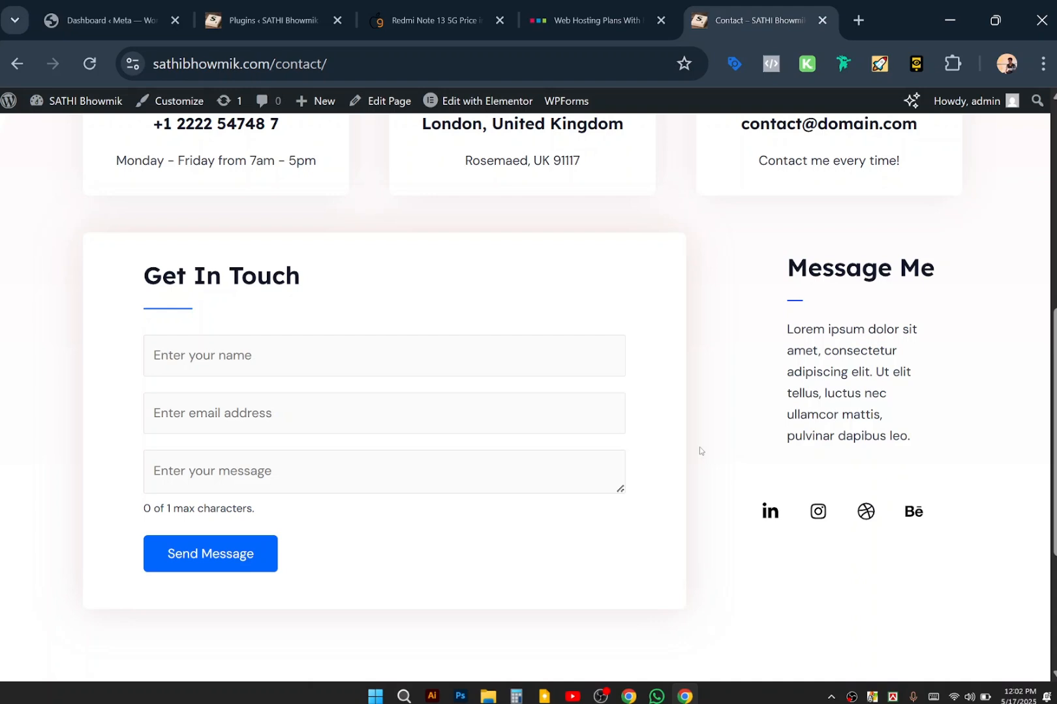
left_click(362, 404)
left_click(359, 373)
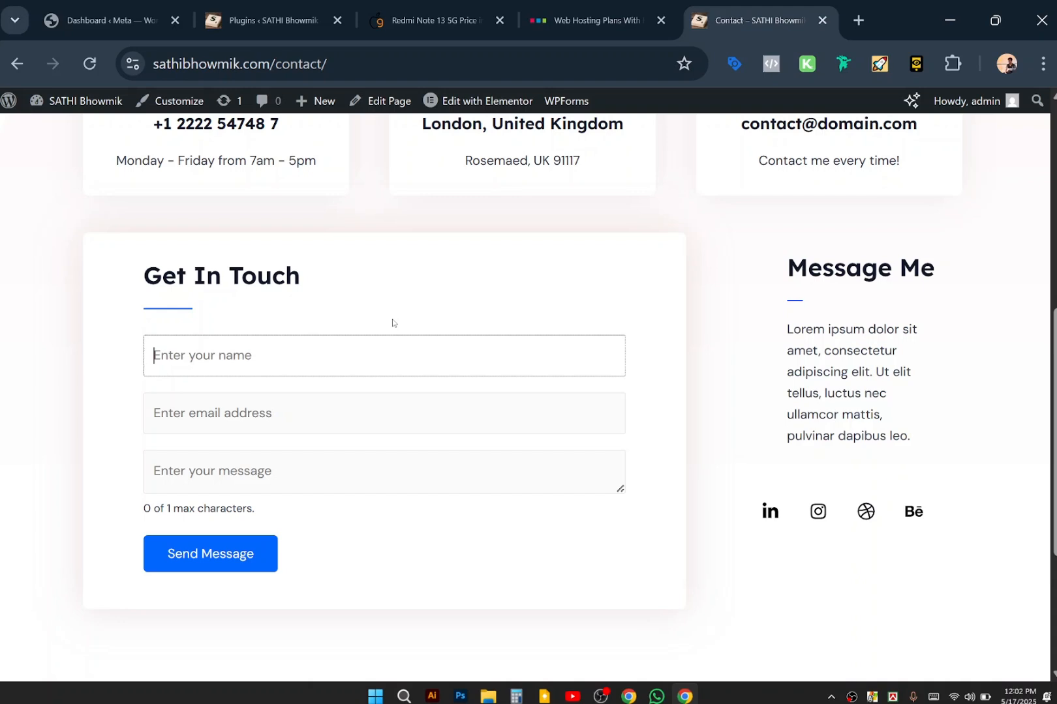
scroll(392, 322, "up", 7)
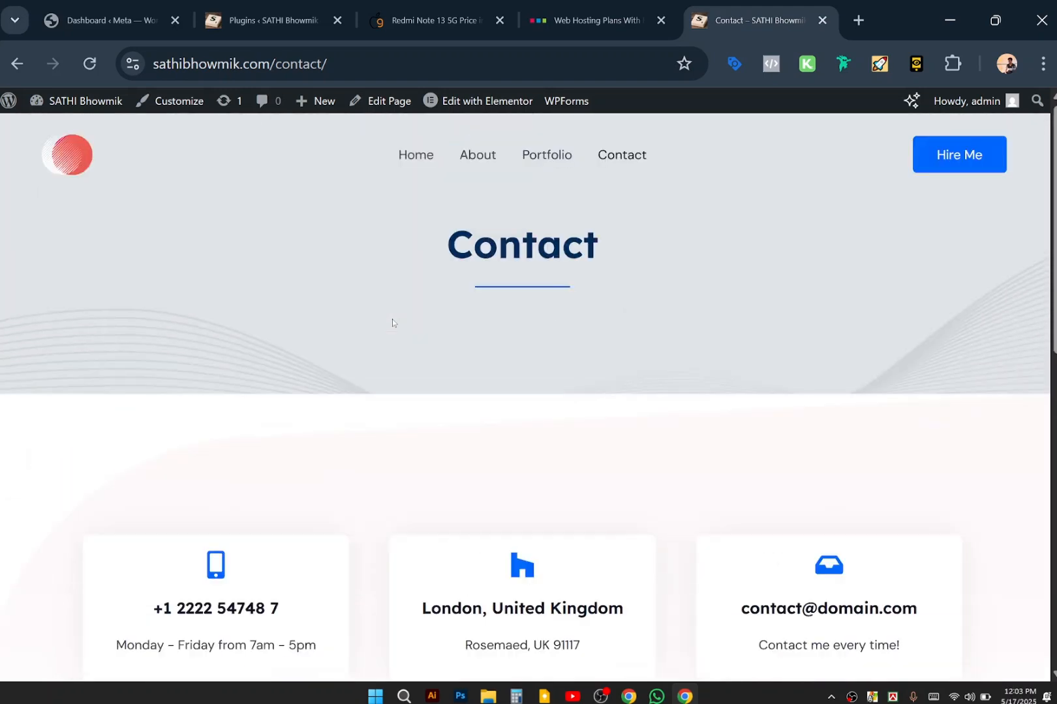
Return to the live home page through the Home menu link.
scroll(392, 319, "down", 1)
scroll(392, 319, "up", 1)
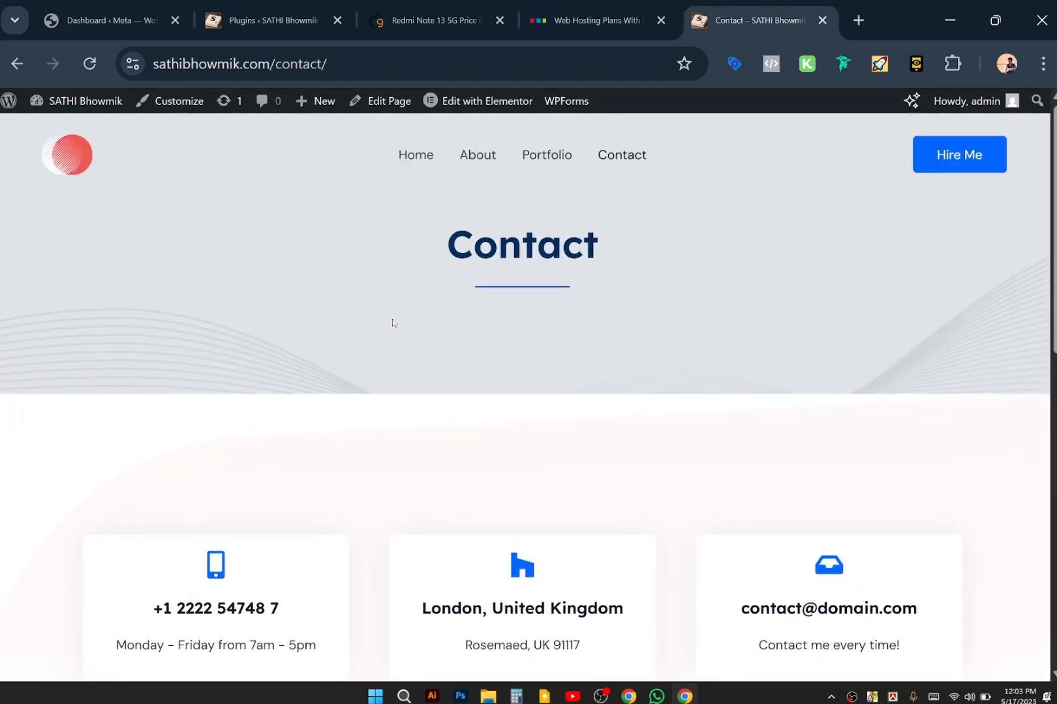
right_click(431, 151)
left_click(418, 157)
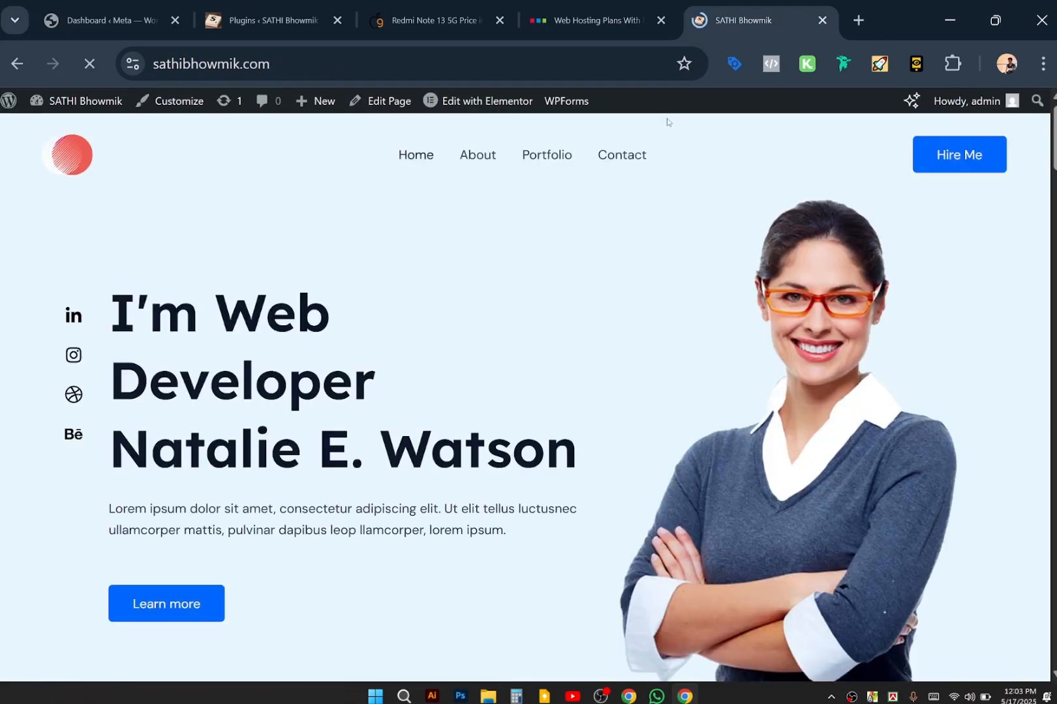
Glance at the hosting plans, Redmi Note 13 and installed plugins tabs, then come back to the site.
left_click(602, 14)
left_click(446, 9)
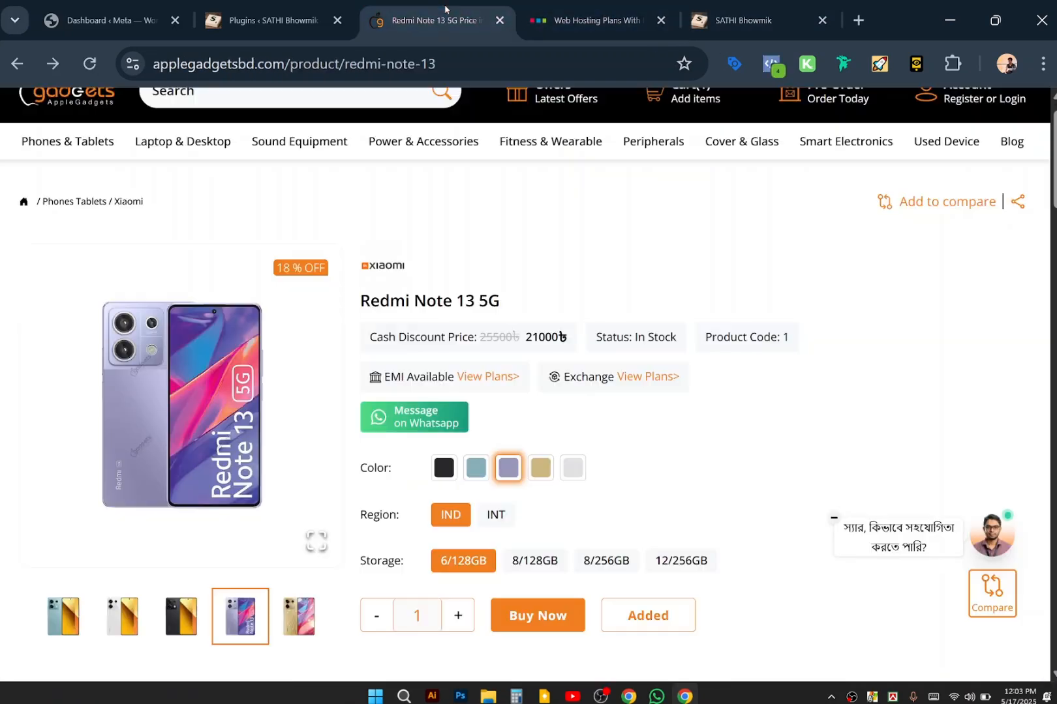
left_click(271, 20)
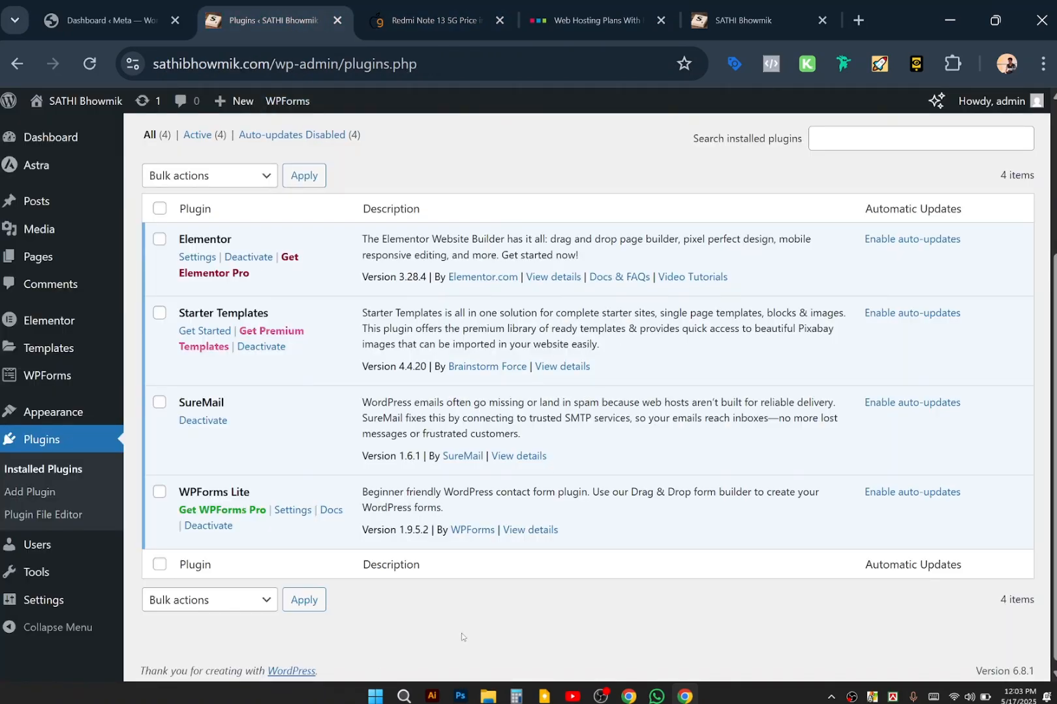
left_click(727, 10)
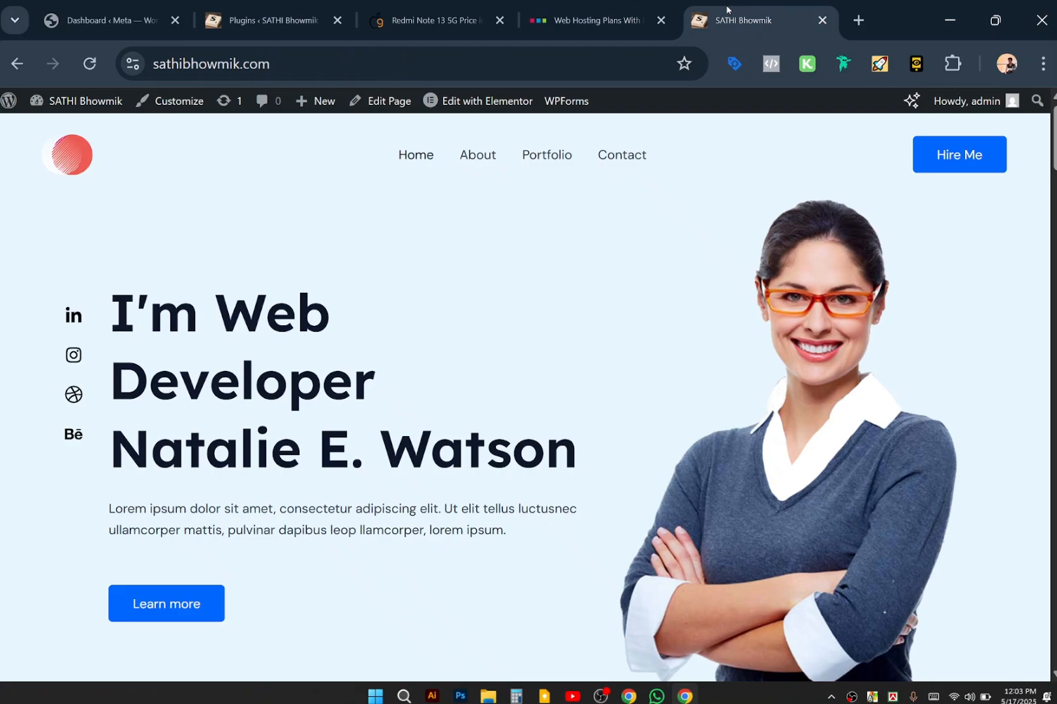
Review the home page once more and launch the site's Customizer from the admin bar.
scroll(487, 464, "down", 15)
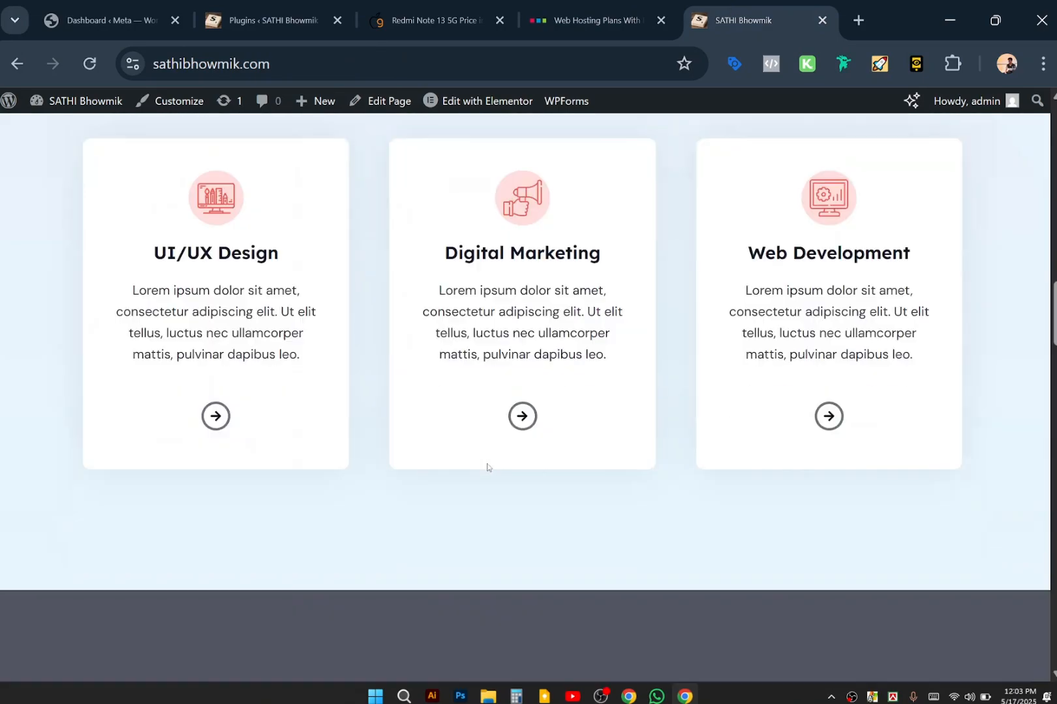
scroll(487, 463, "up", 15)
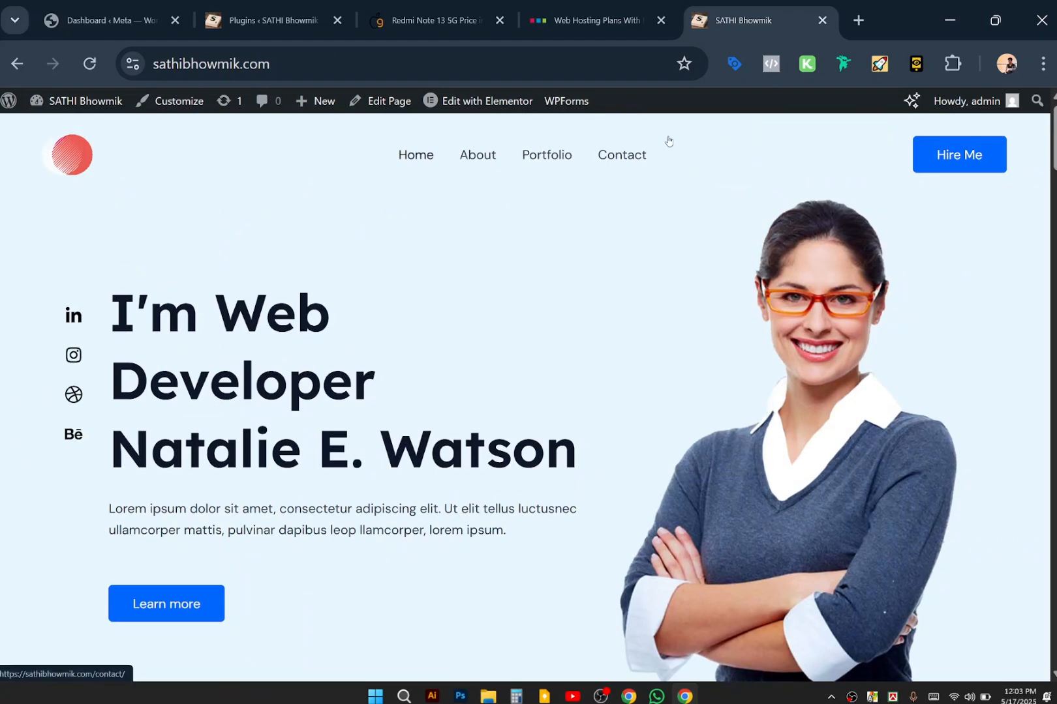
scroll(948, 178, "down", 8)
scroll(948, 177, "down", 15)
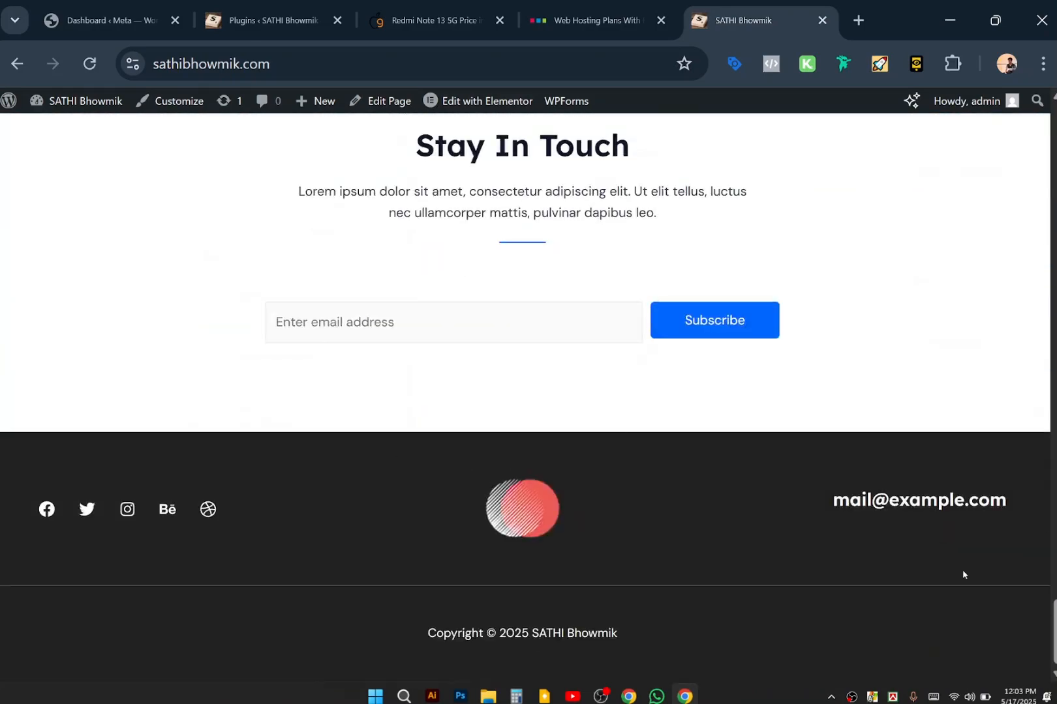
scroll(734, 497, "up", 10)
scroll(732, 499, "up", 10)
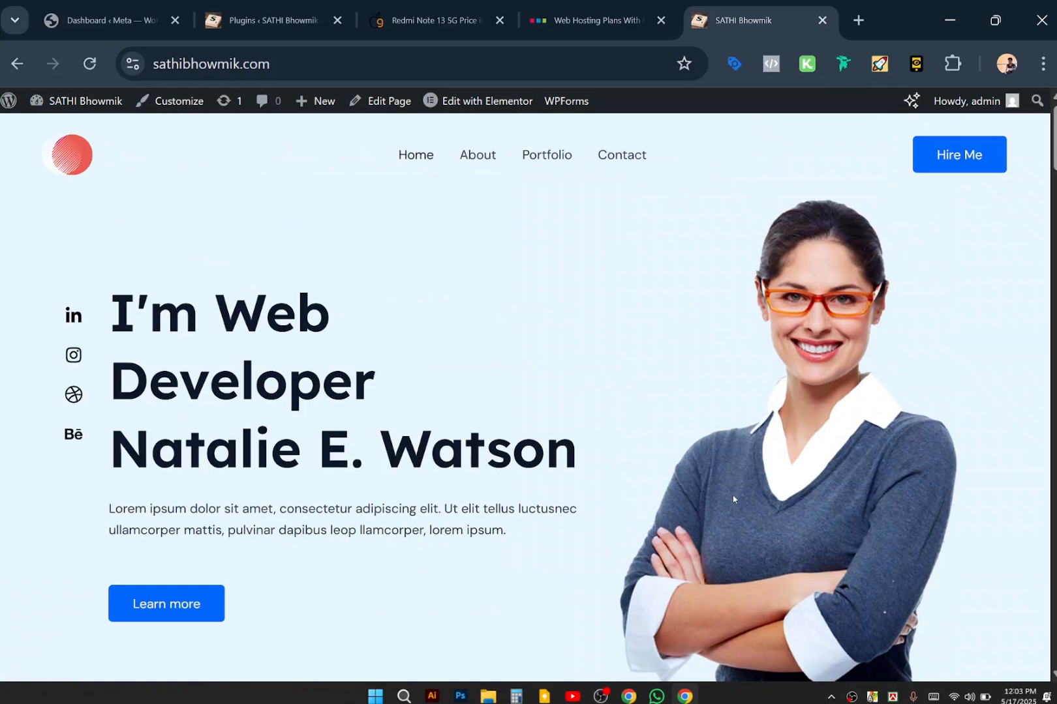
left_click(164, 101)
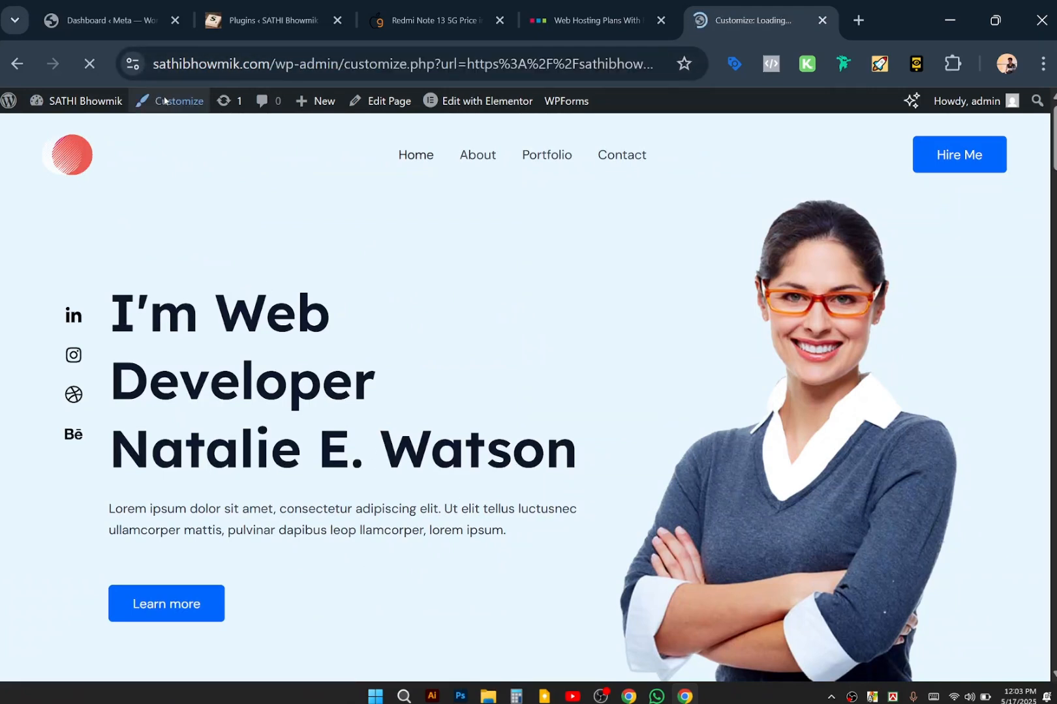
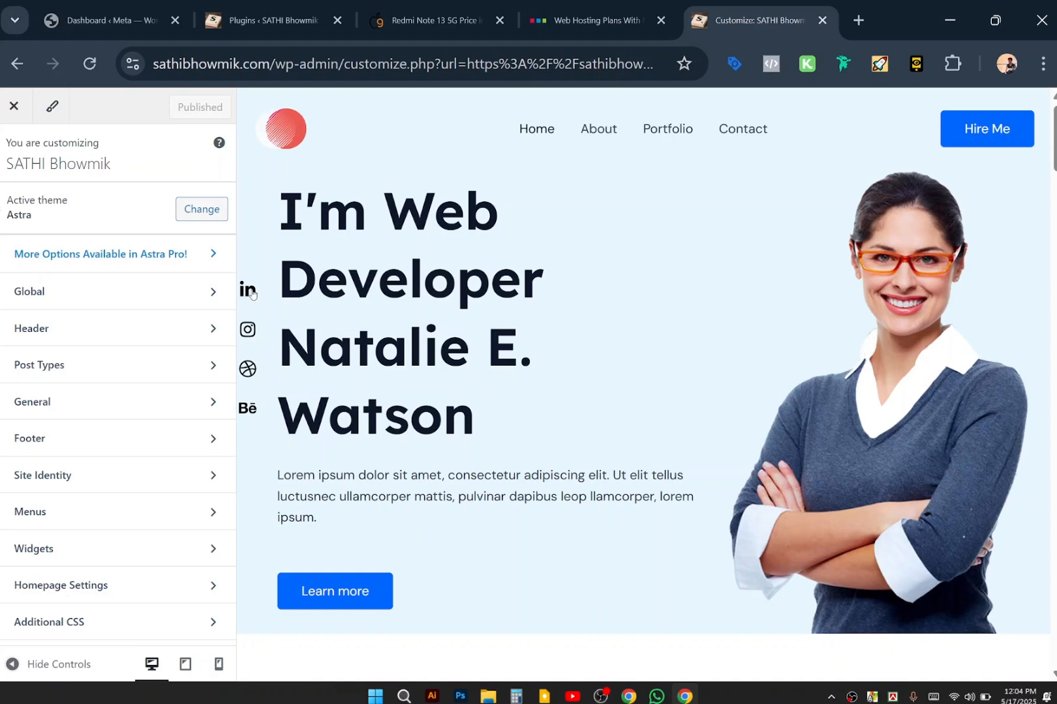
Open the Site Title & Logo item from the Customizer's Header builder.
left_click(174, 336)
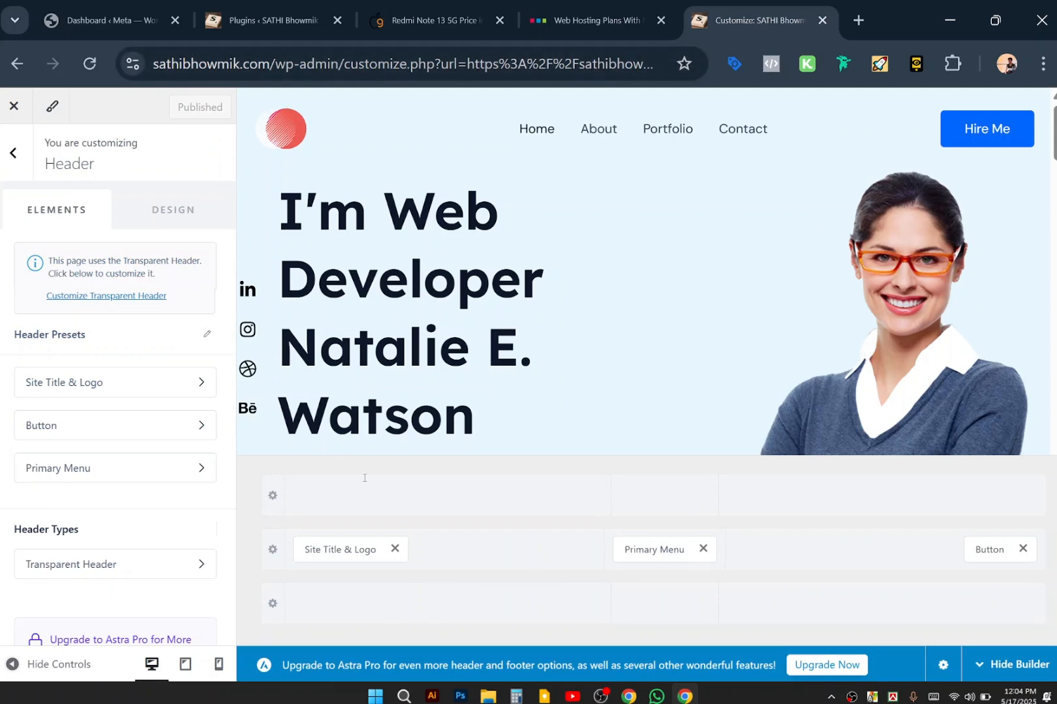
mouse_move(365, 481)
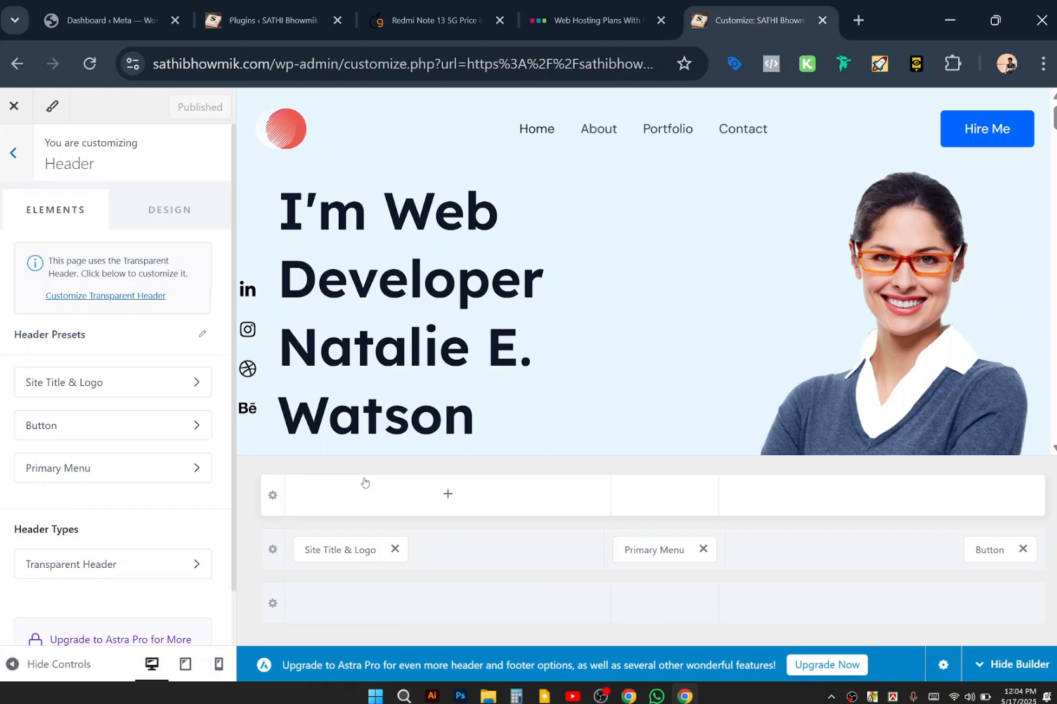
left_click(349, 553)
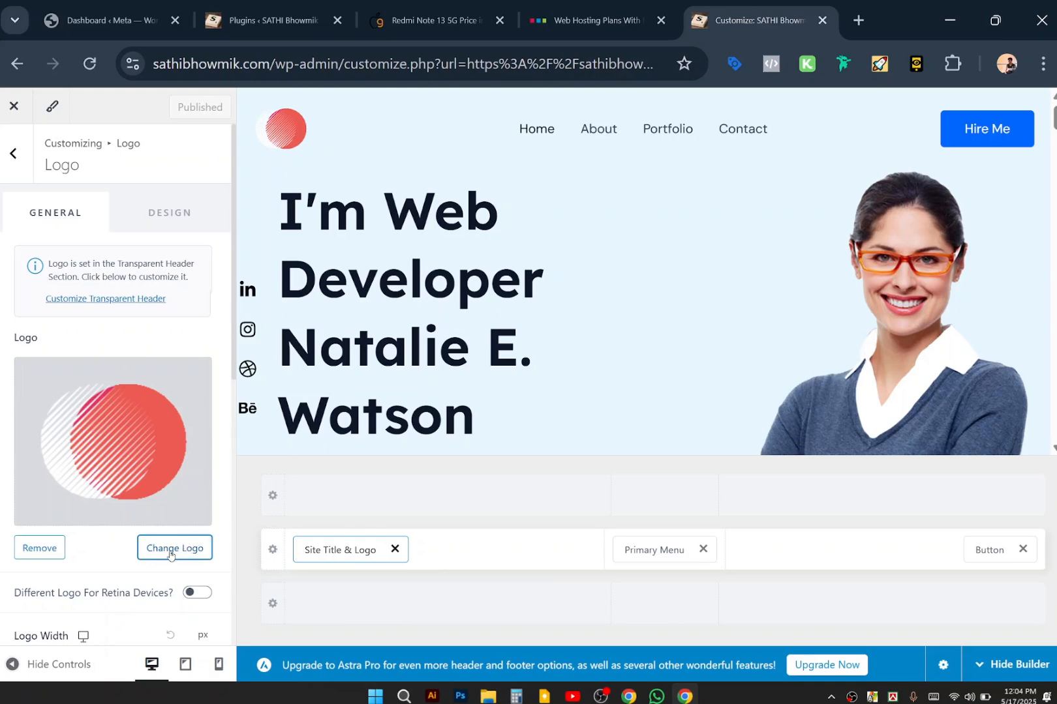
Swap the red circle logo for cropped-sss-removebg-preview.png from the Media Library and crop it.
left_click(171, 554)
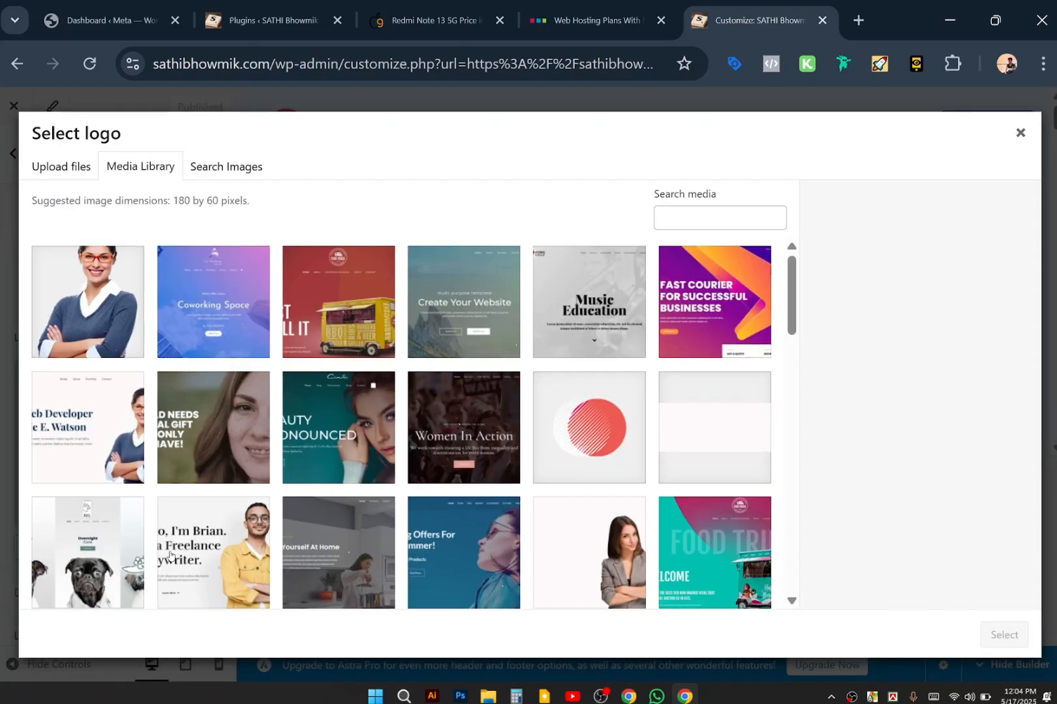
scroll(338, 484, "down", 10)
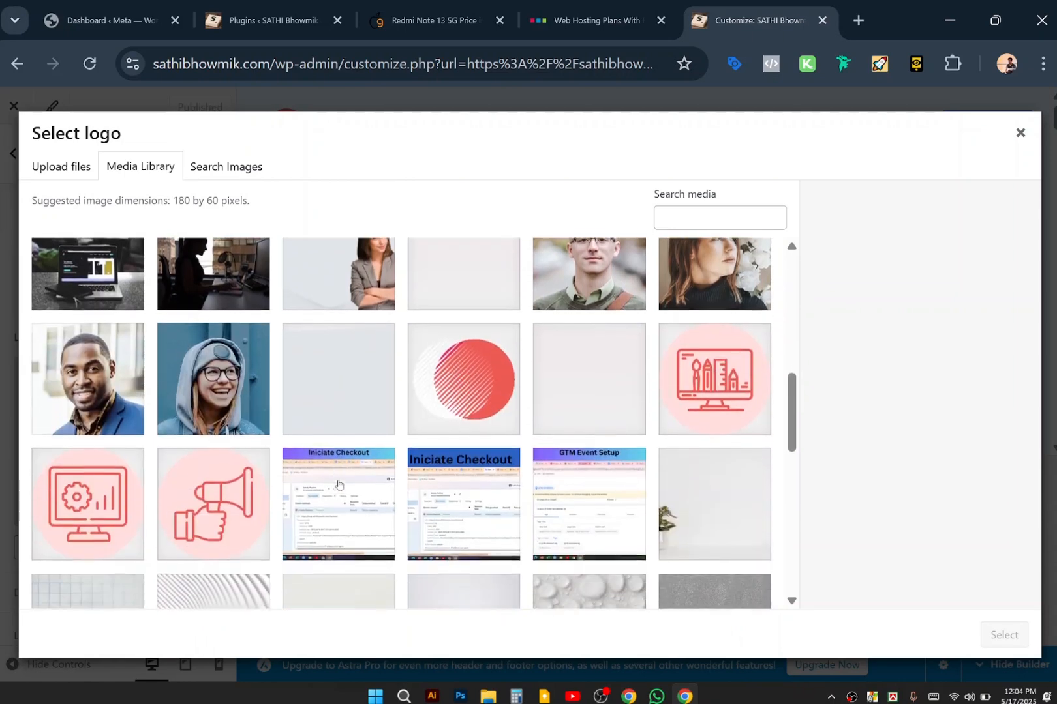
scroll(338, 484, "down", 10)
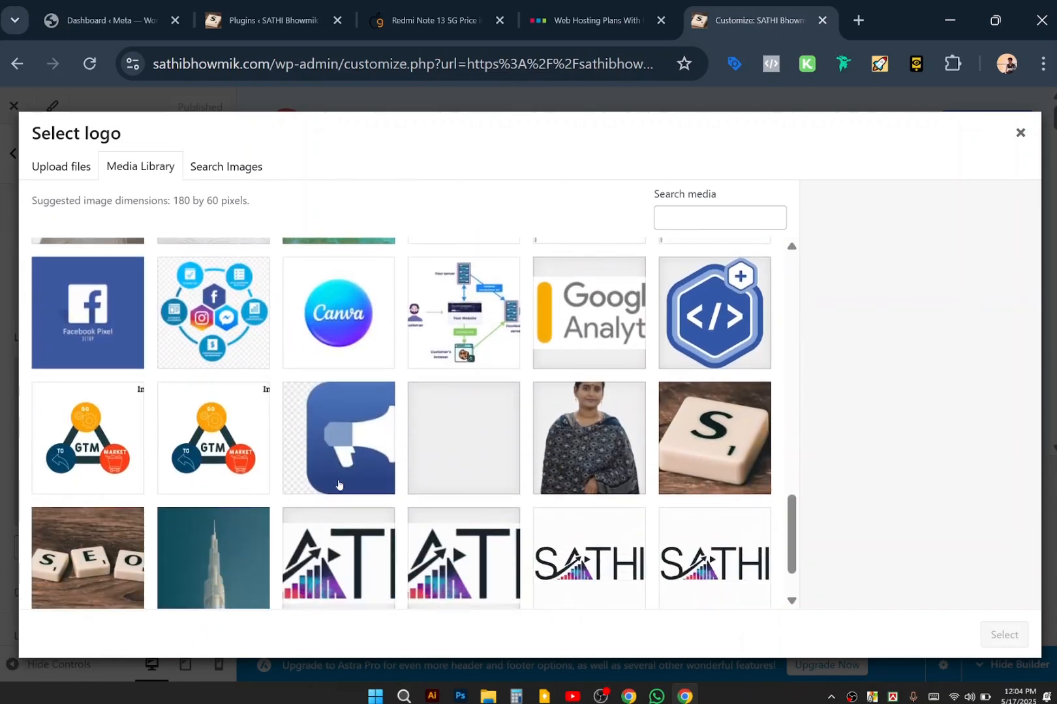
scroll(338, 484, "down", 1)
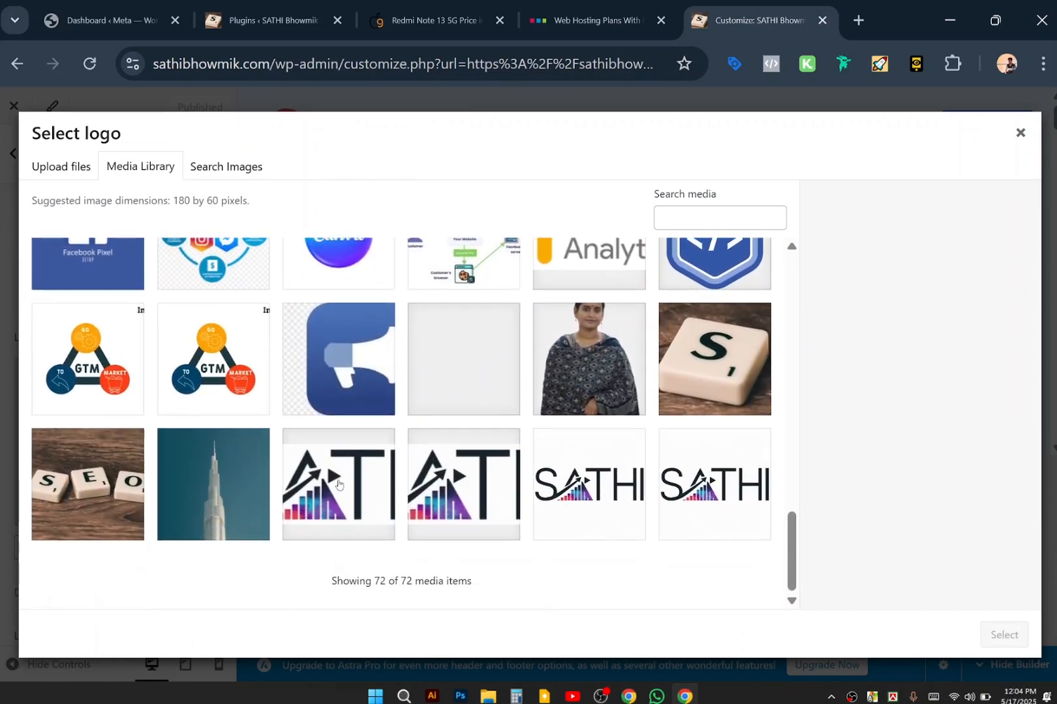
left_click(567, 494)
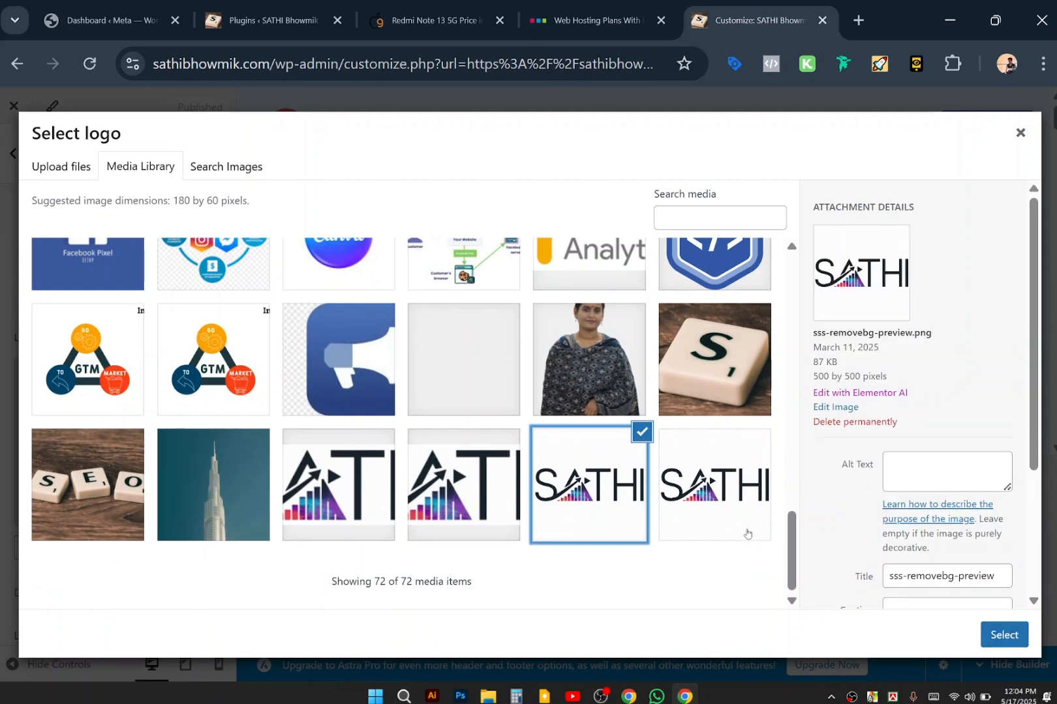
left_click(731, 521)
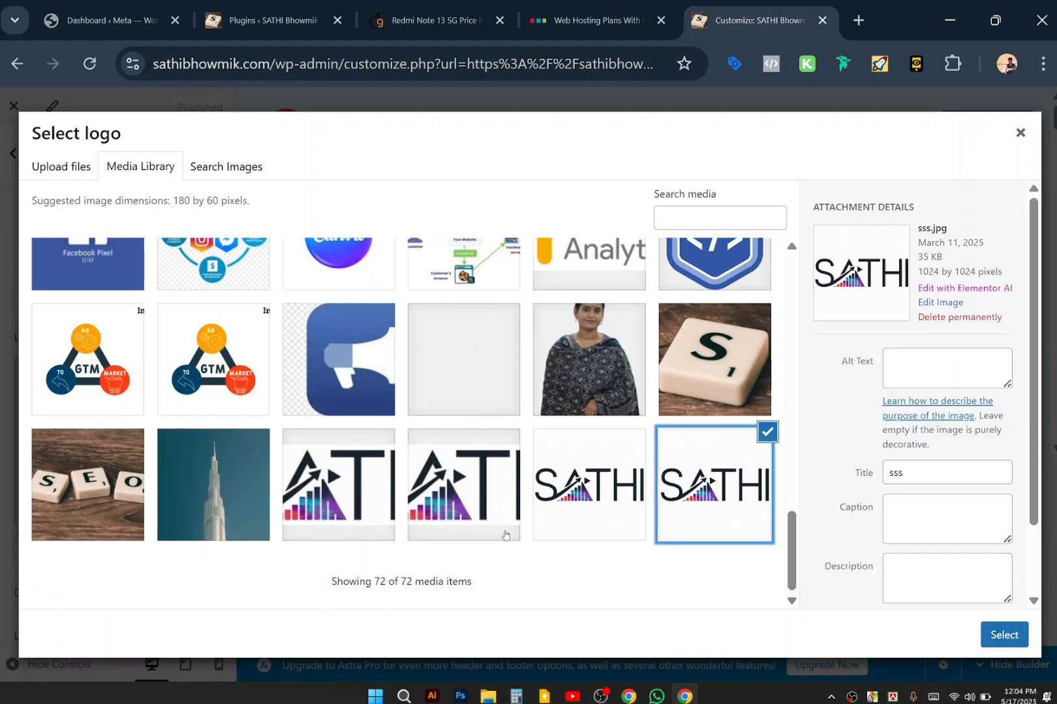
left_click(482, 520)
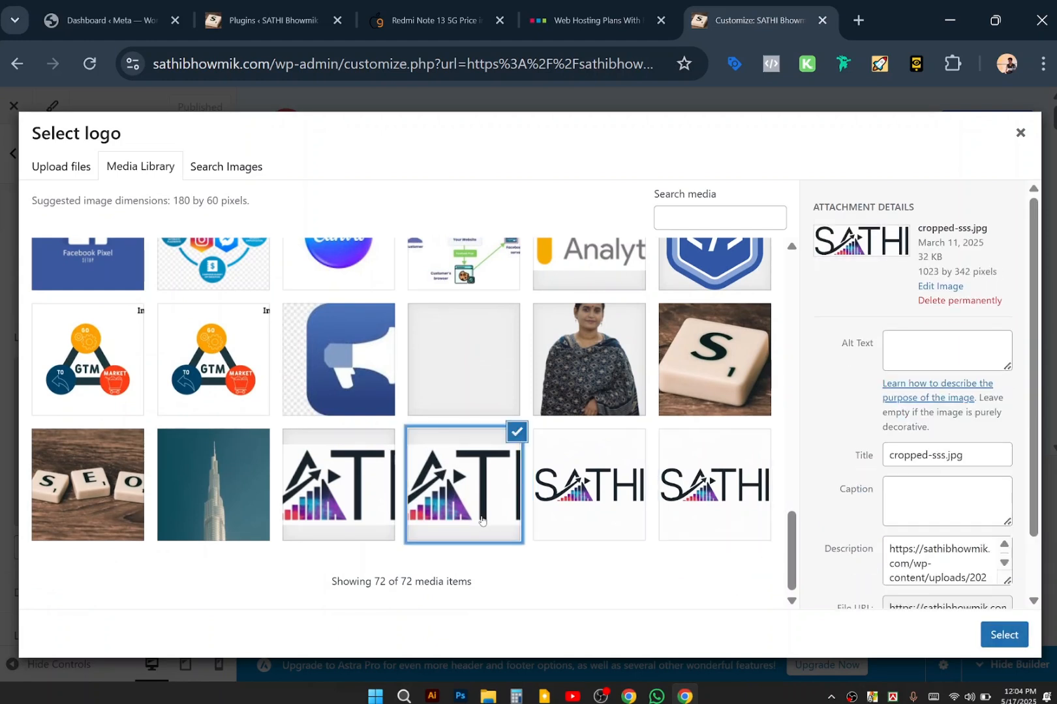
left_click(359, 524)
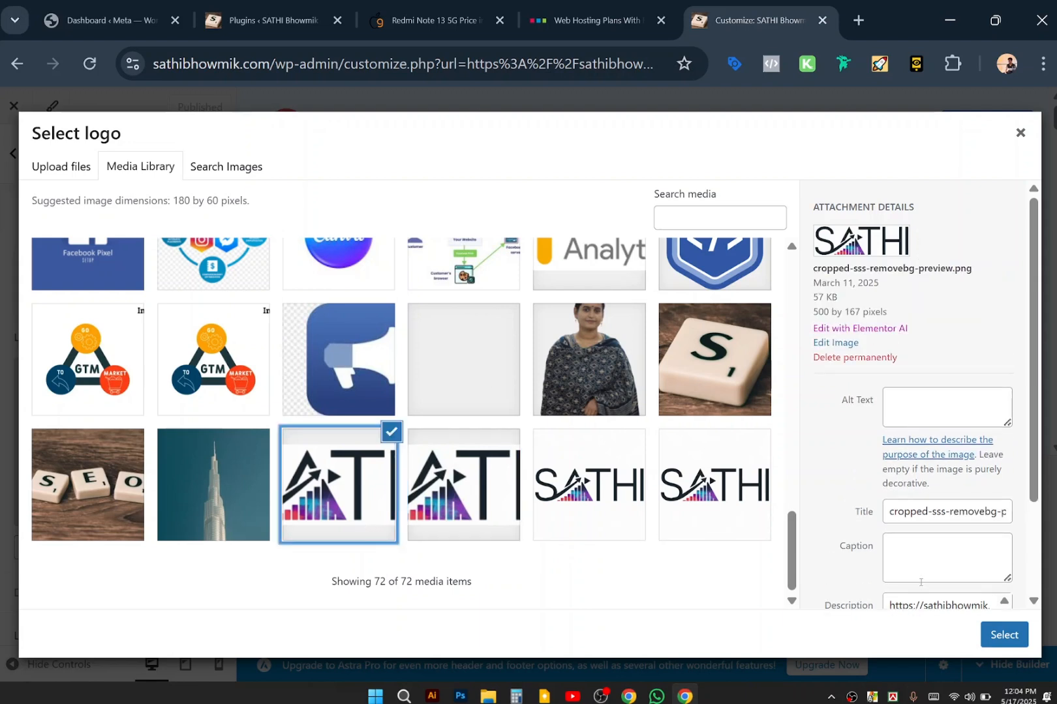
left_click(1001, 636)
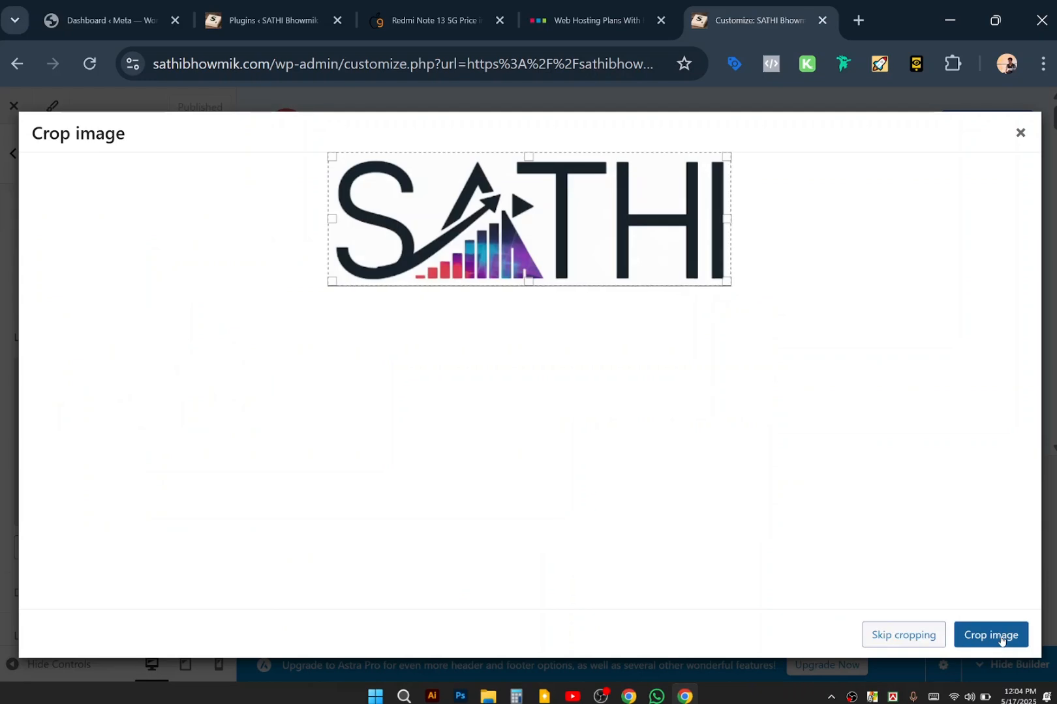
left_click(1001, 636)
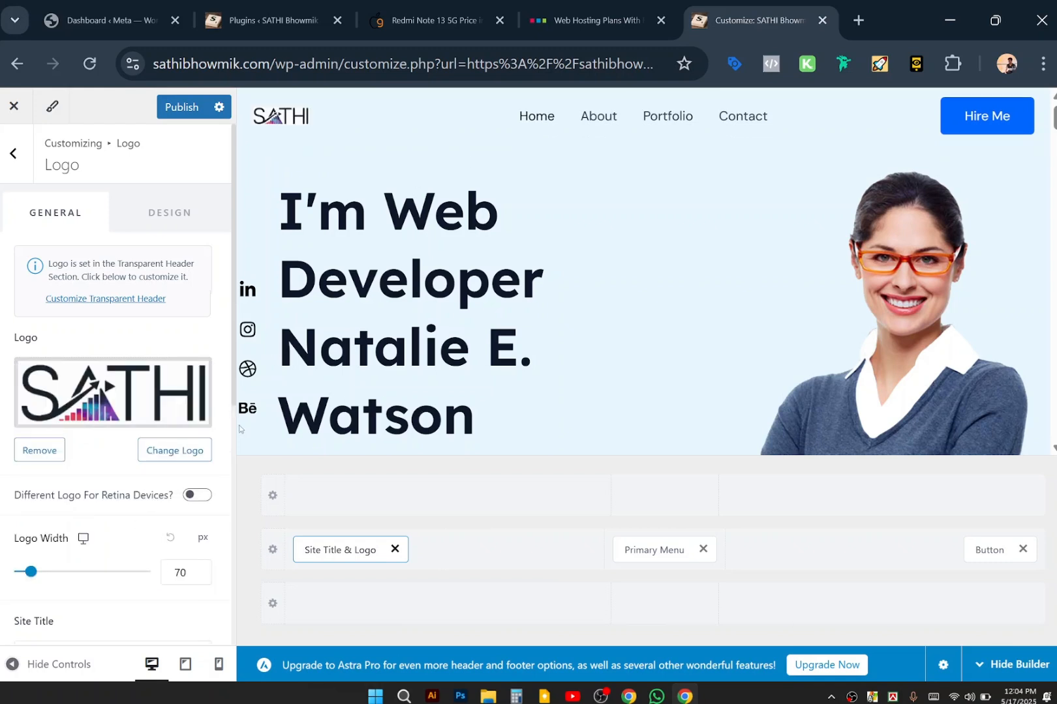
Widen the logo from 70 to 82 px with the Logo Width slider.
mouse_move(31, 573)
left_click_drag(30, 574, 37, 575)
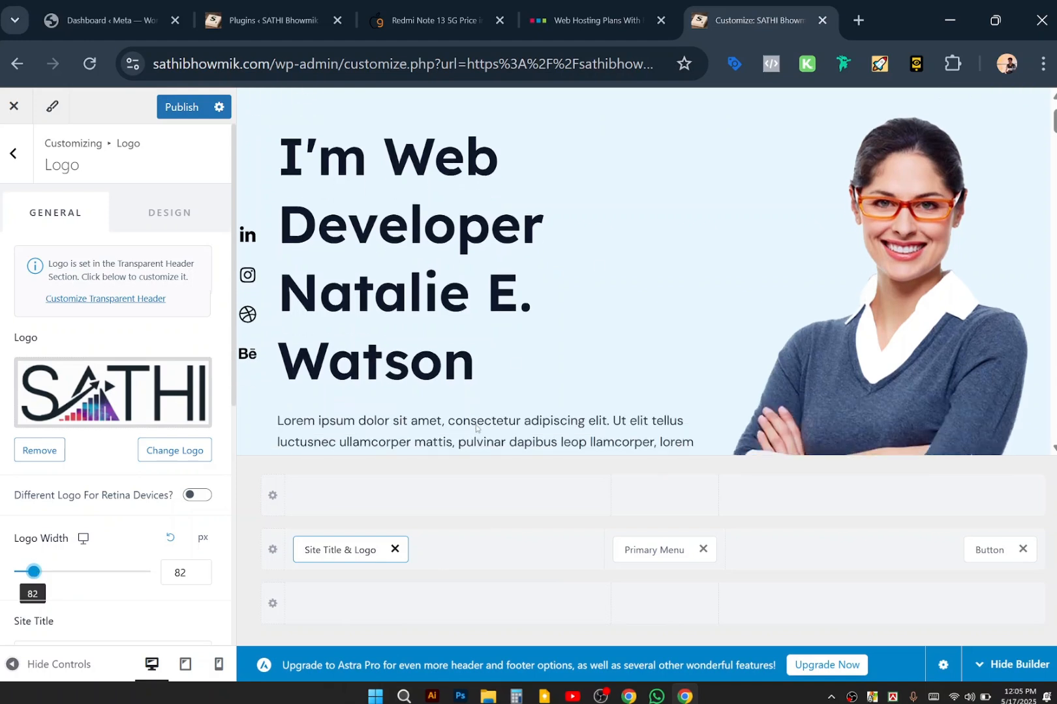
scroll(147, 531, "down", 3)
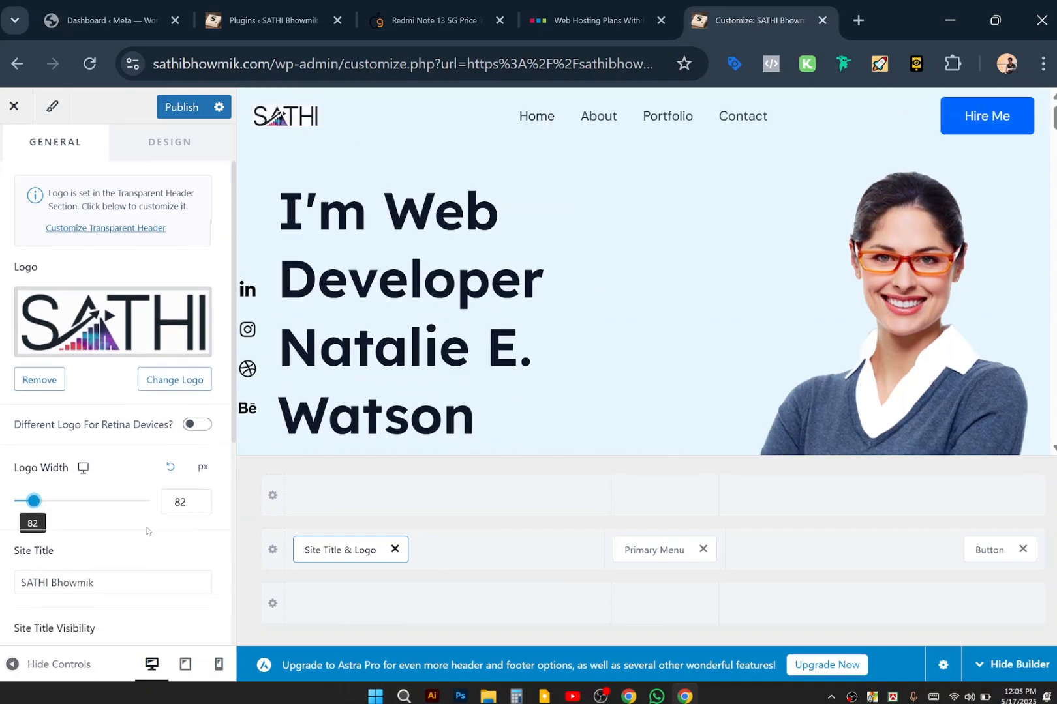
scroll(147, 531, "down", 1)
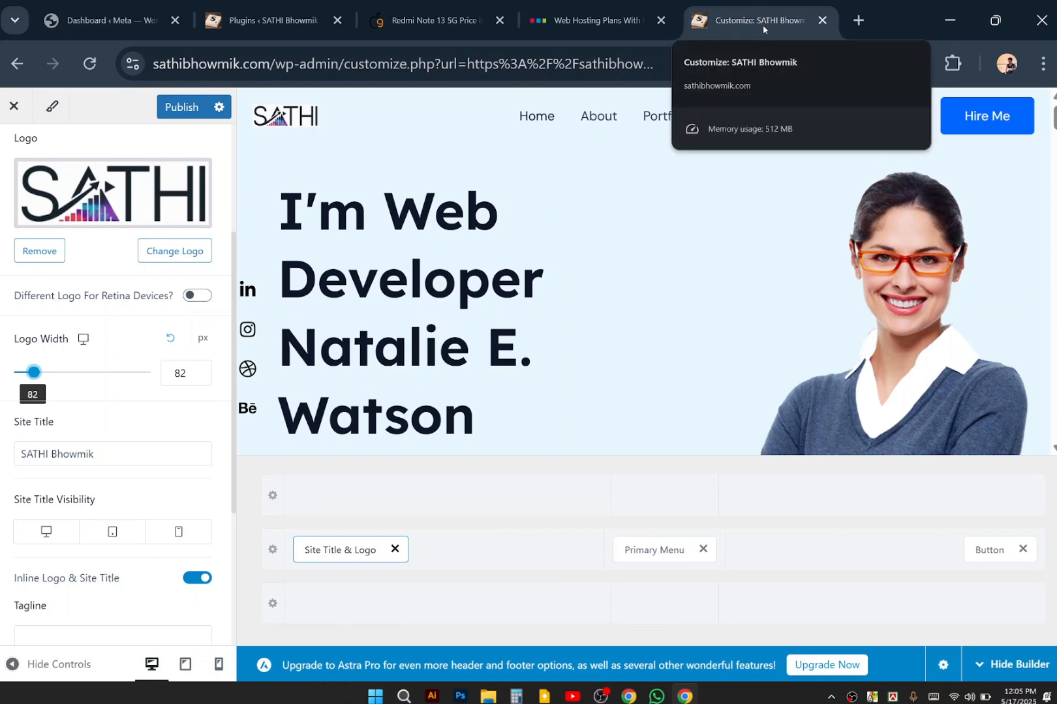
Retype the site title's all-caps first word in normal case, ending with 'athi'.
left_click(112, 460)
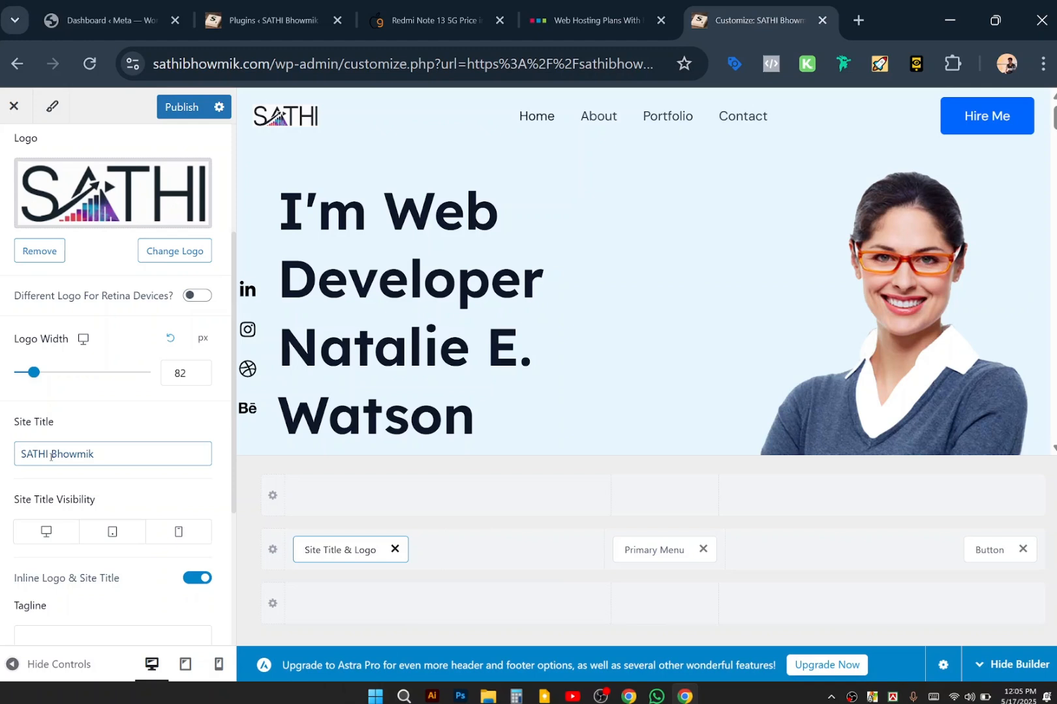
left_click_drag(26, 455, 50, 455)
key("BackSpace")
type("athi")
scroll(126, 500, "down", 1)
scroll(126, 500, "down", 2)
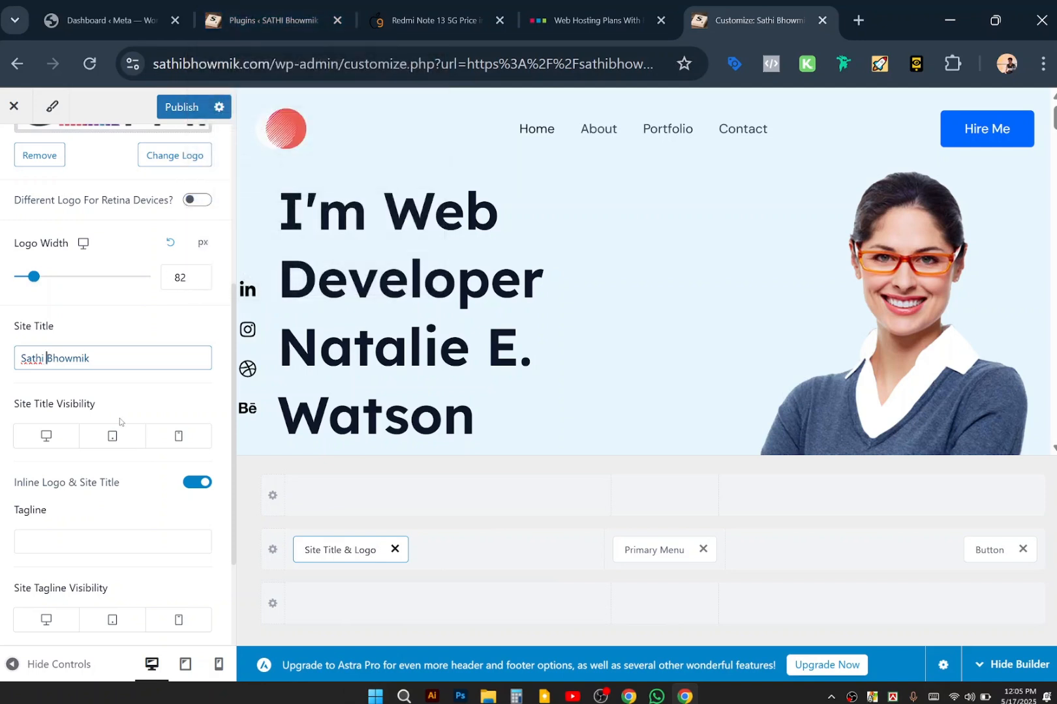
Click into the Tagline field and dismiss its suggestion.
left_click(72, 542)
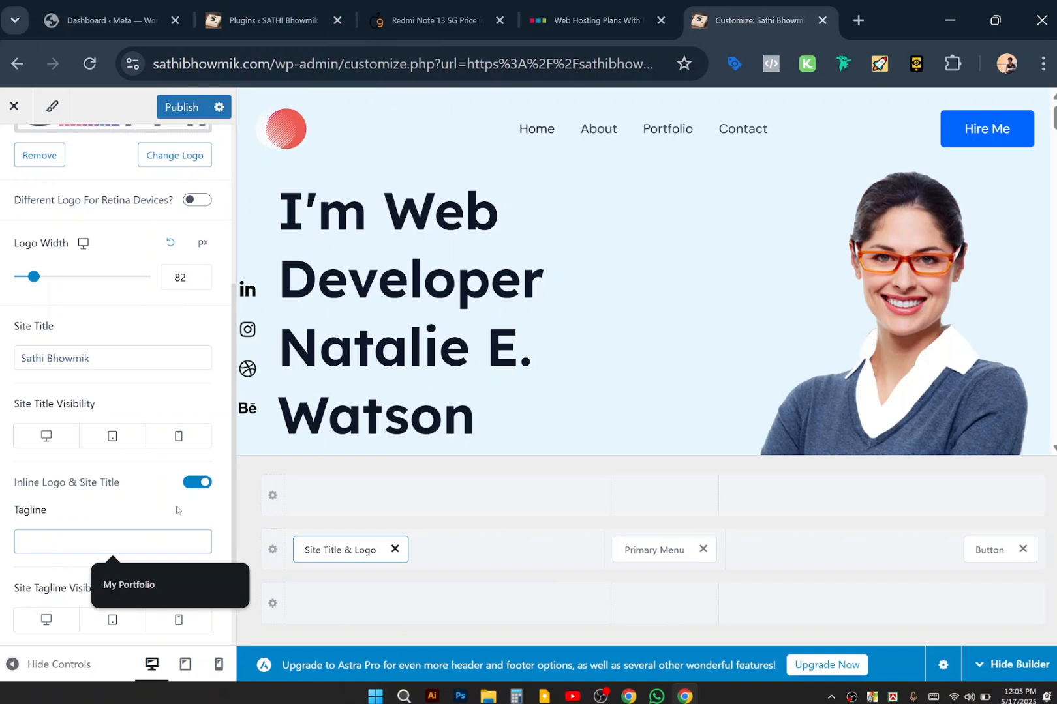
scroll(176, 511, "down", 3)
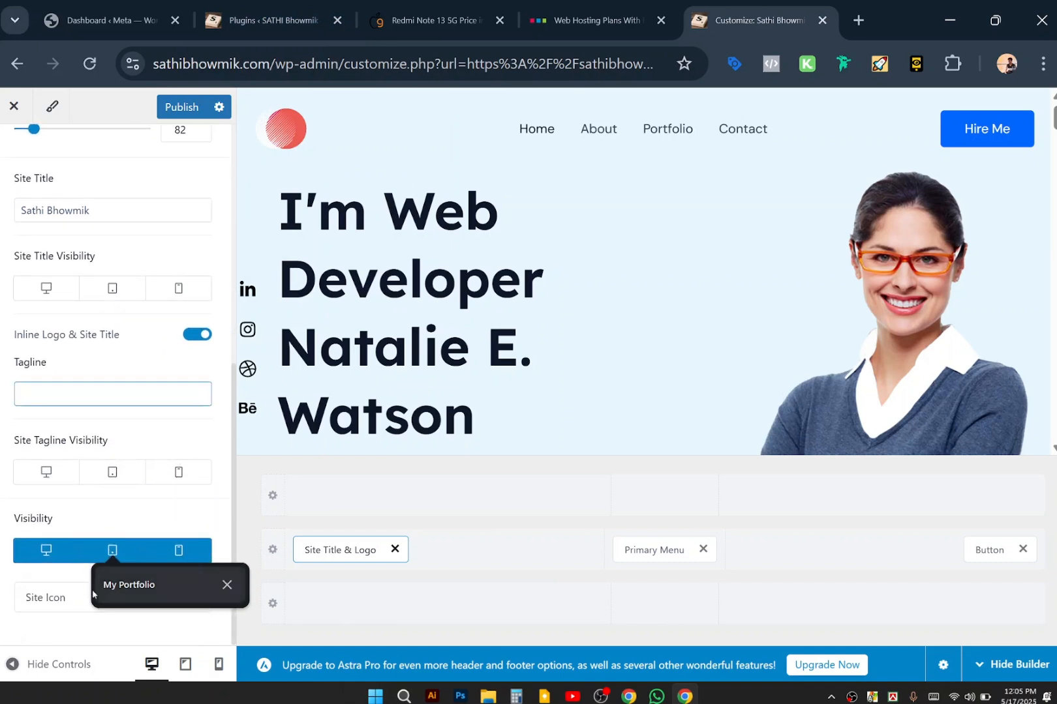
left_click(45, 627)
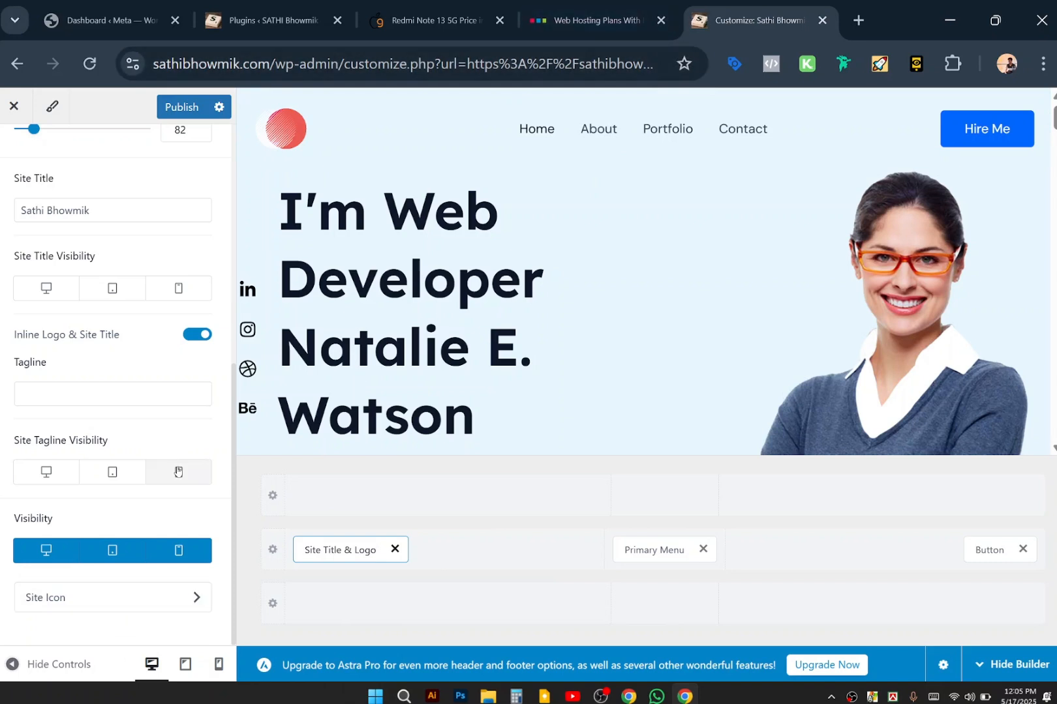
scroll(178, 471, "up", 2)
scroll(178, 471, "down", 1)
scroll(172, 384, "up", 4)
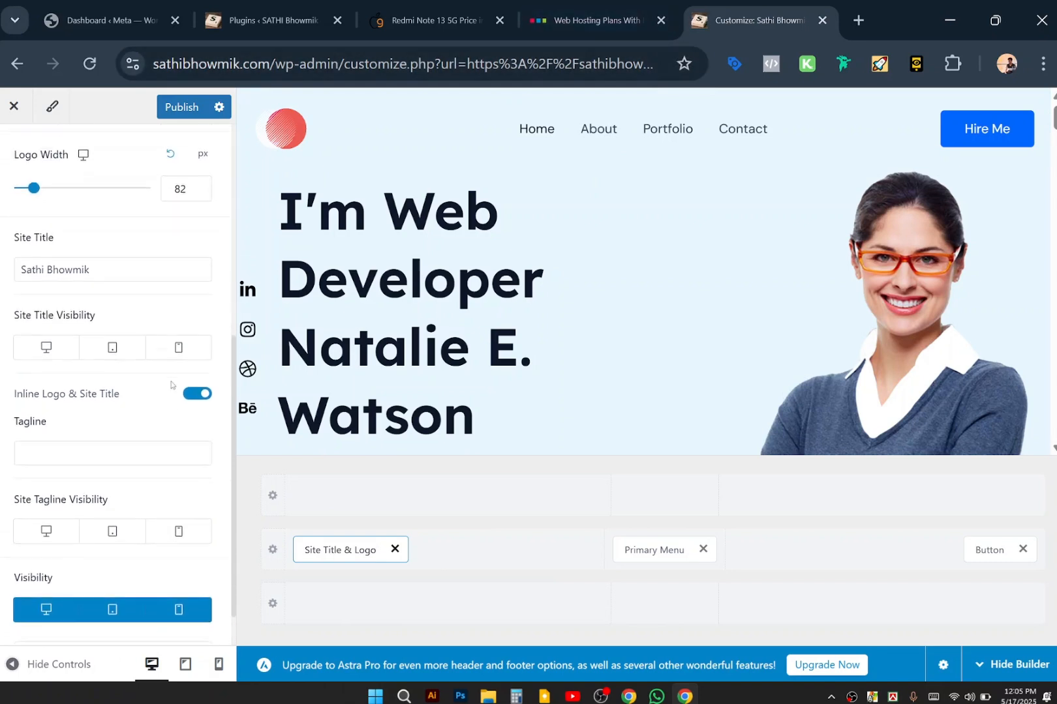
scroll(173, 383, "up", 3)
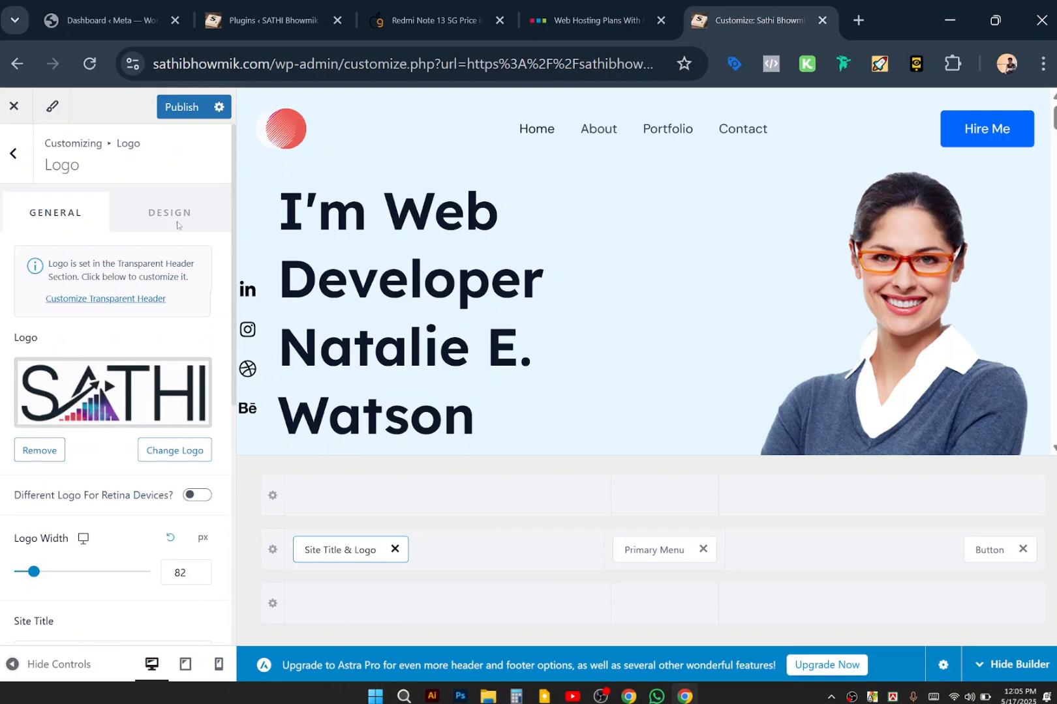
Publish the Customizer changes to the logo and site title.
left_click(181, 107)
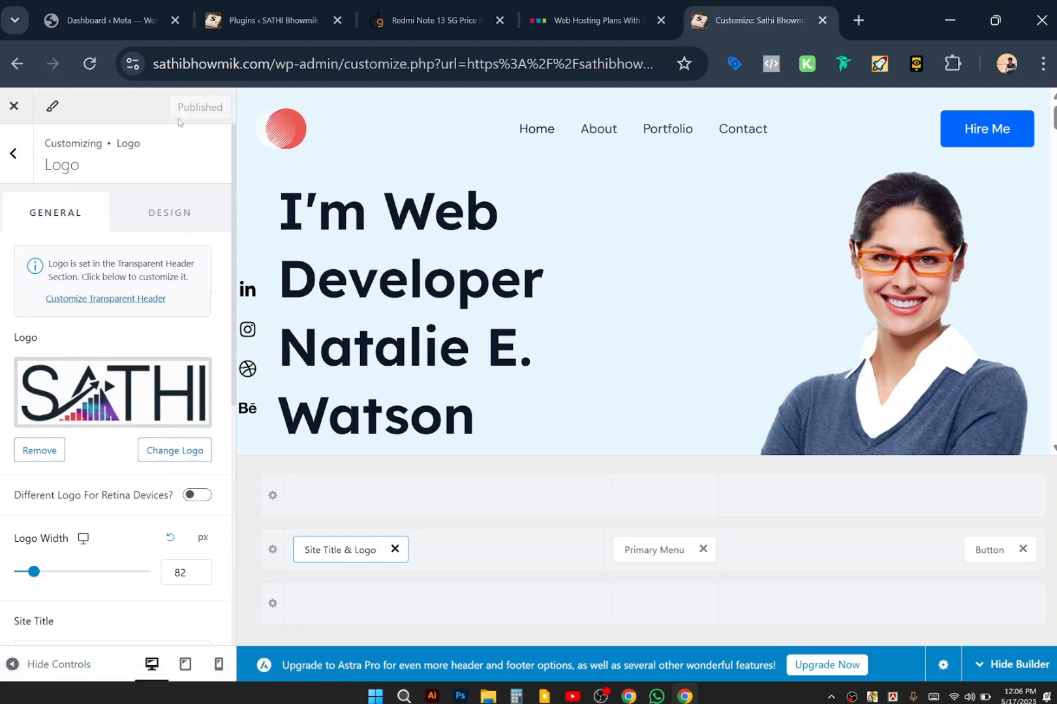
scroll(669, 257, "down", 4)
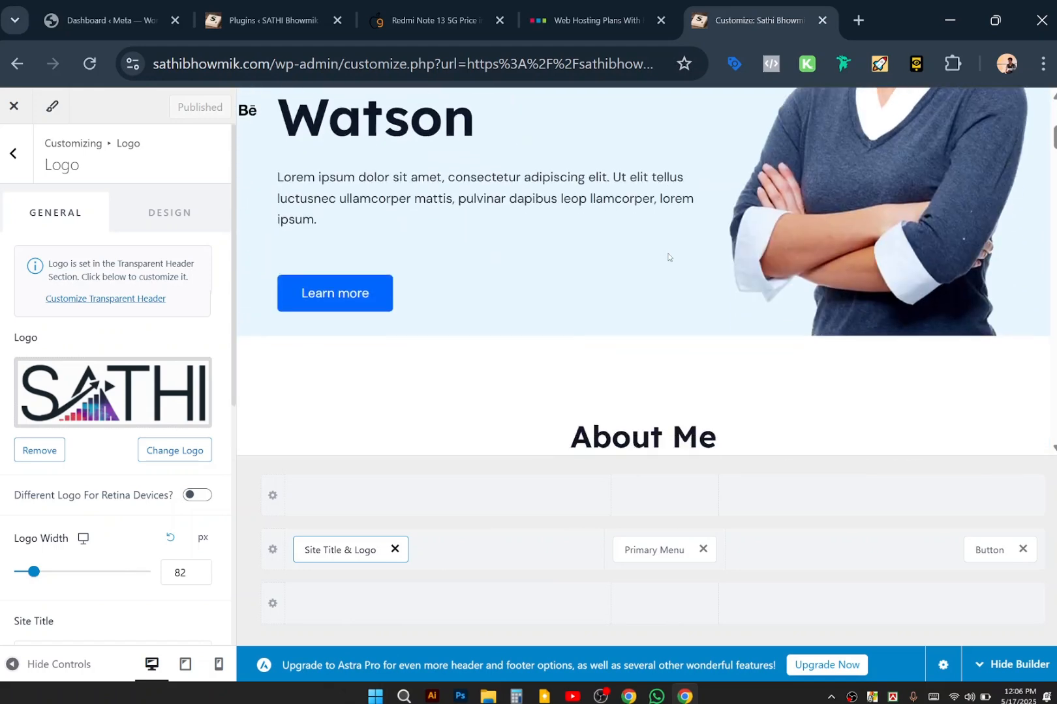
scroll(669, 257, "up", 5)
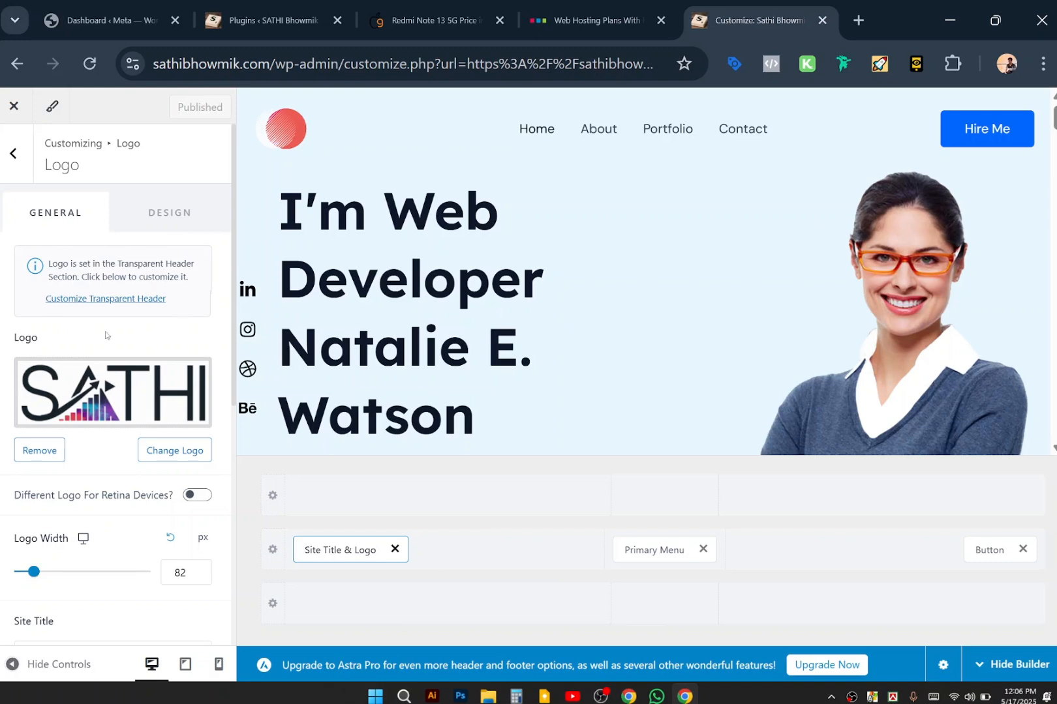
Enable the transparent header on Mobile only, turn off Different Transparent Logo, and publish.
left_click(94, 301)
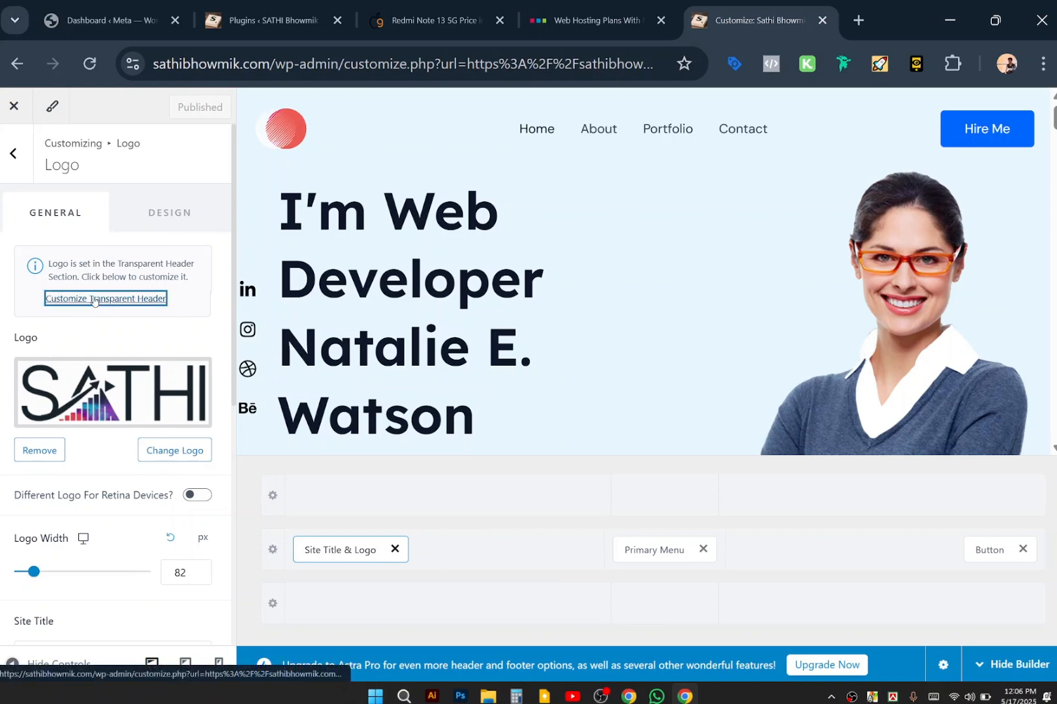
left_click(94, 300)
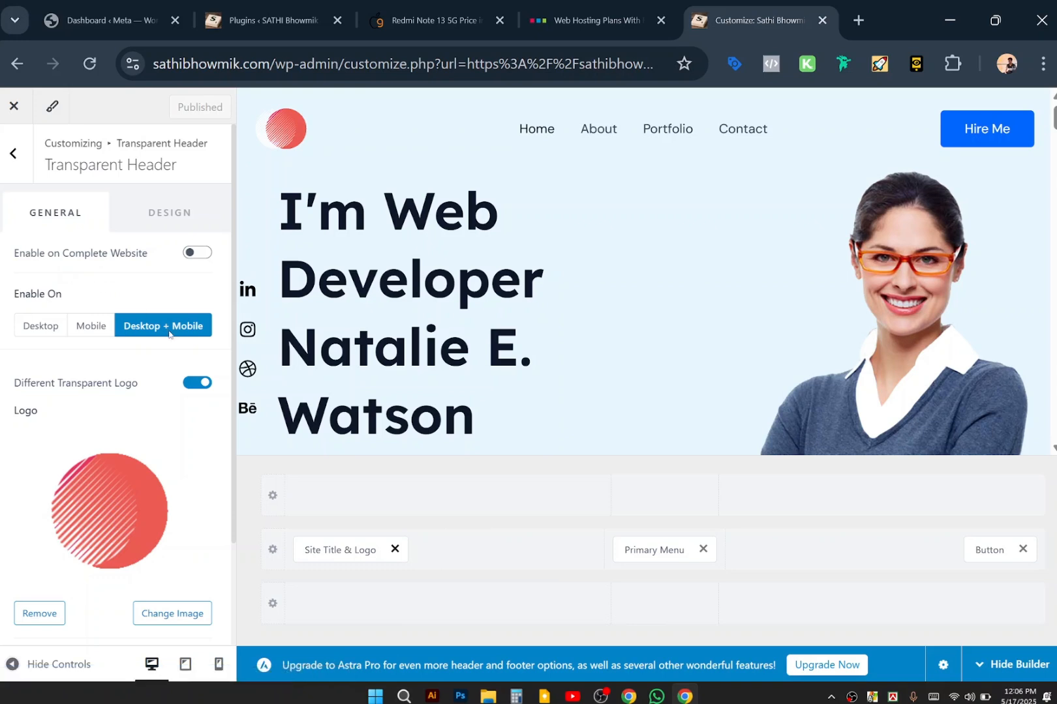
left_click(91, 327)
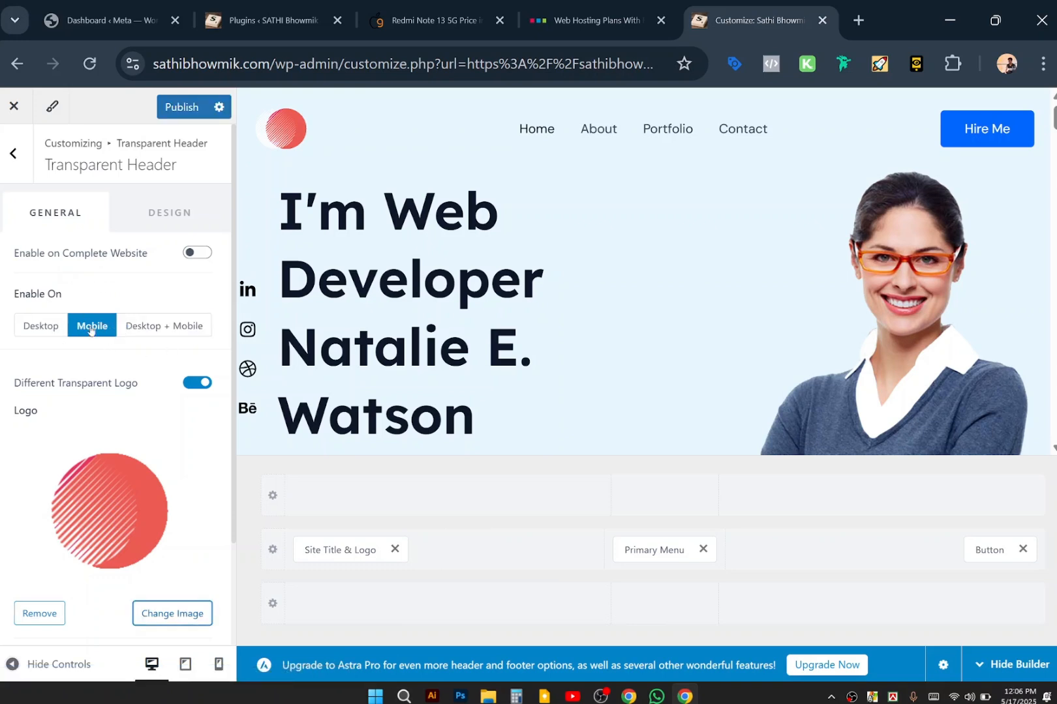
left_click(196, 383)
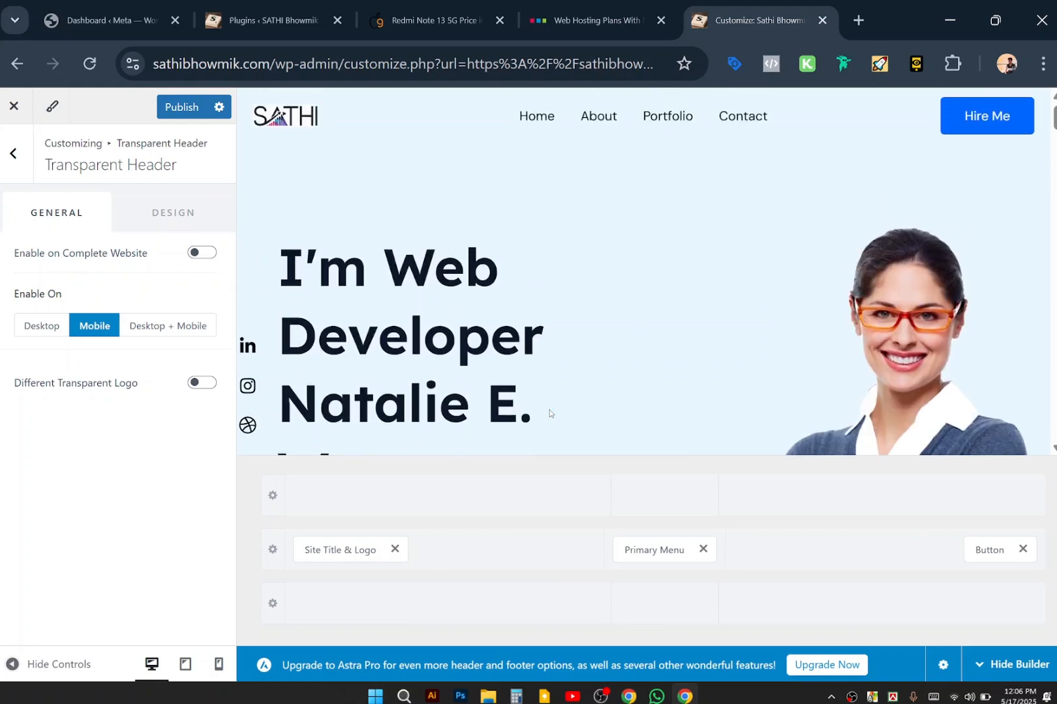
left_click(182, 108)
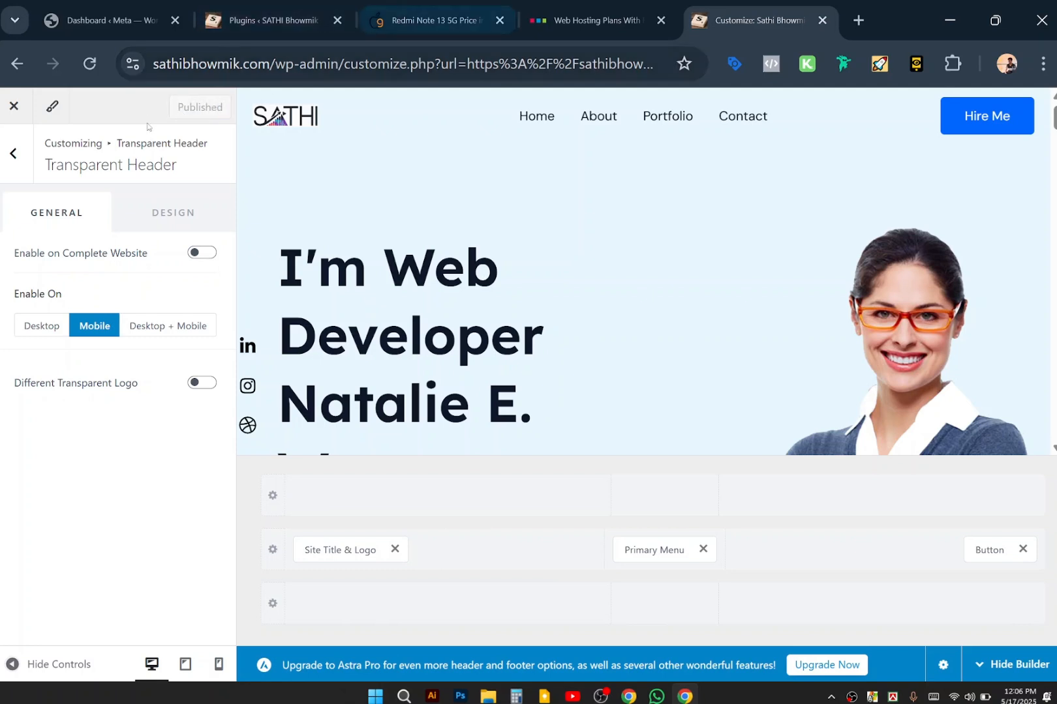
left_click(12, 154)
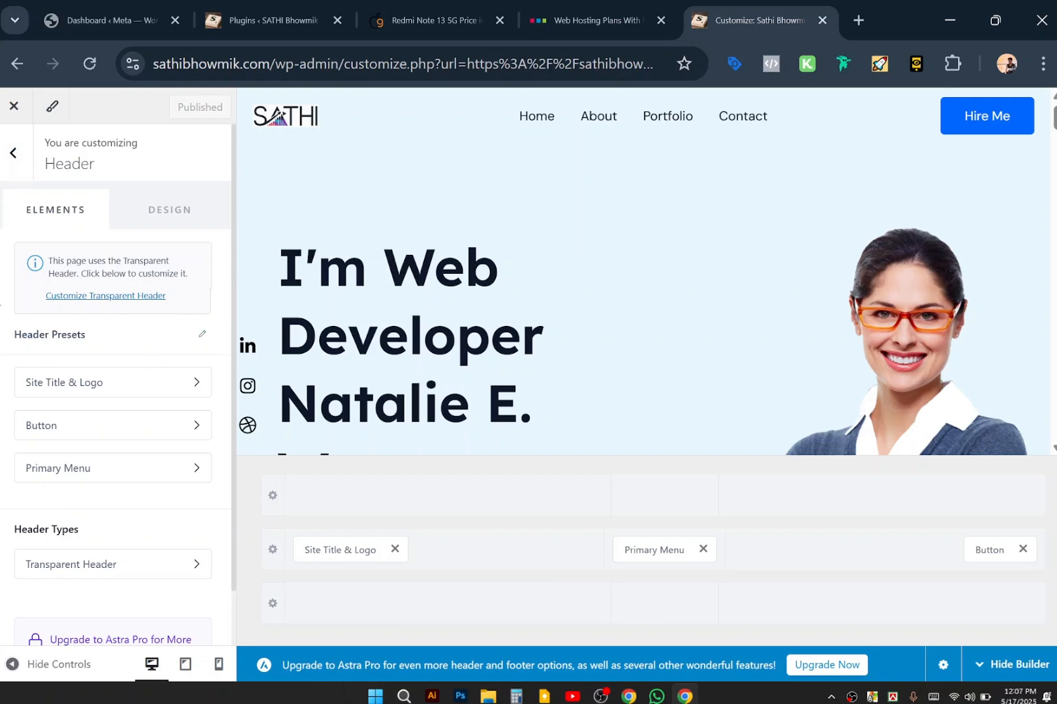
left_click(13, 154)
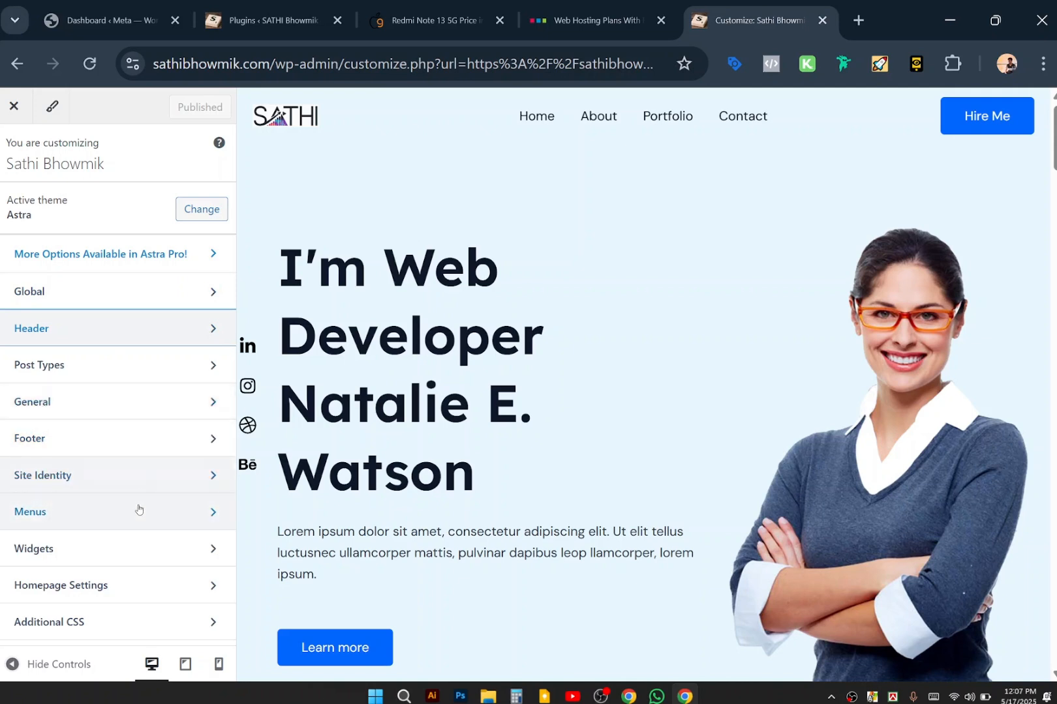
left_click(116, 585)
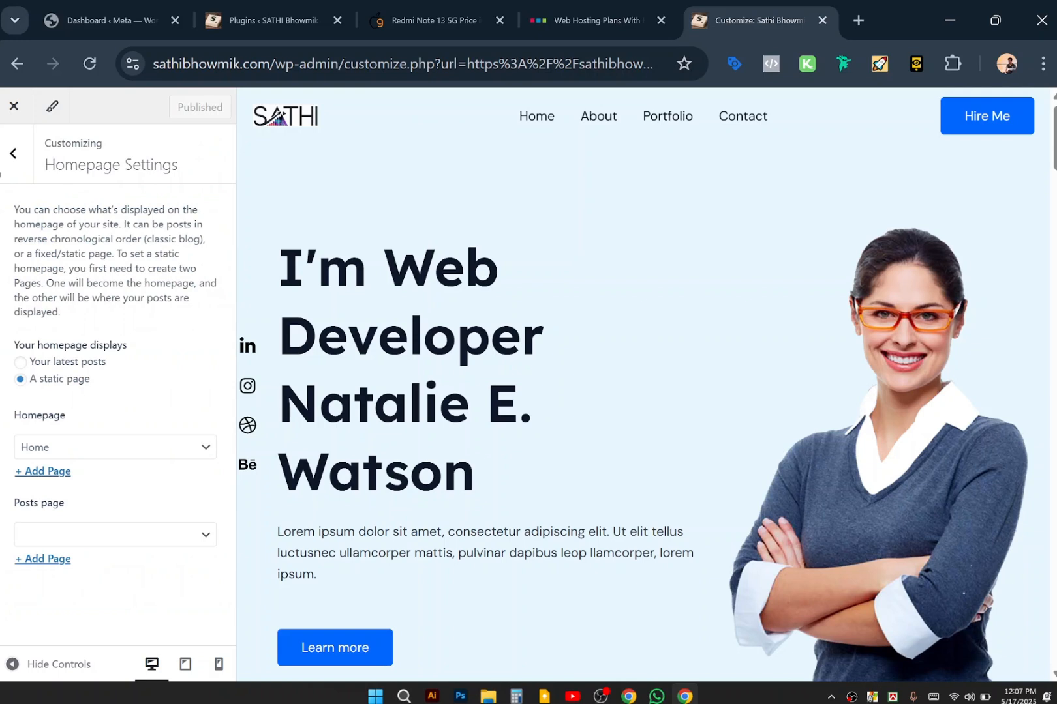
left_click(14, 155)
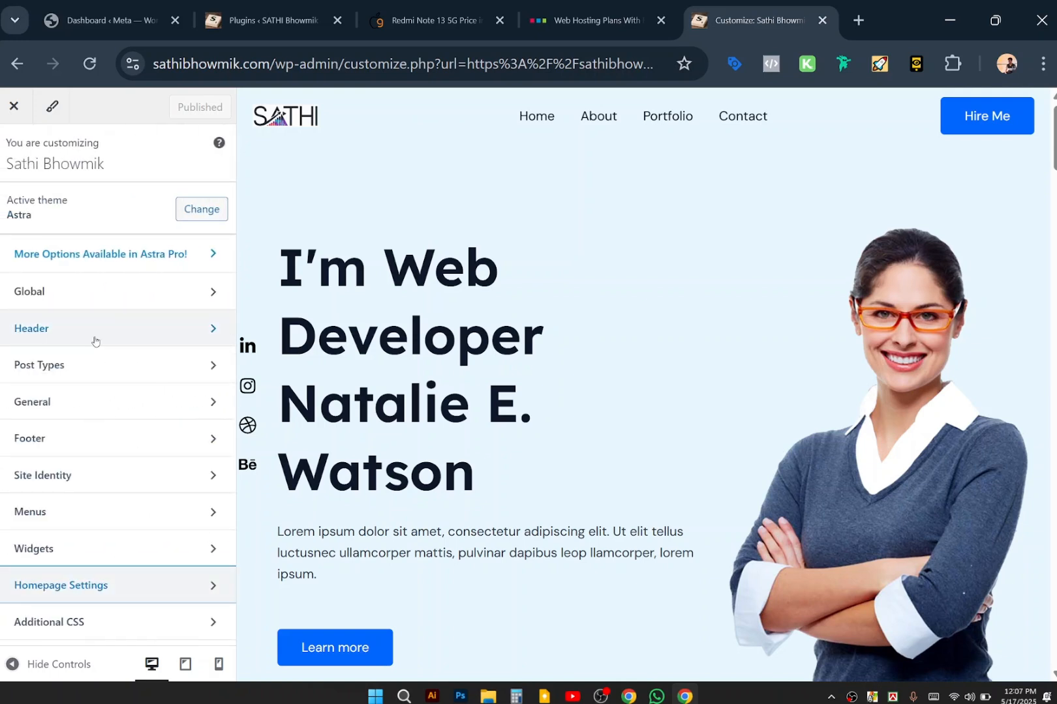
left_click(95, 340)
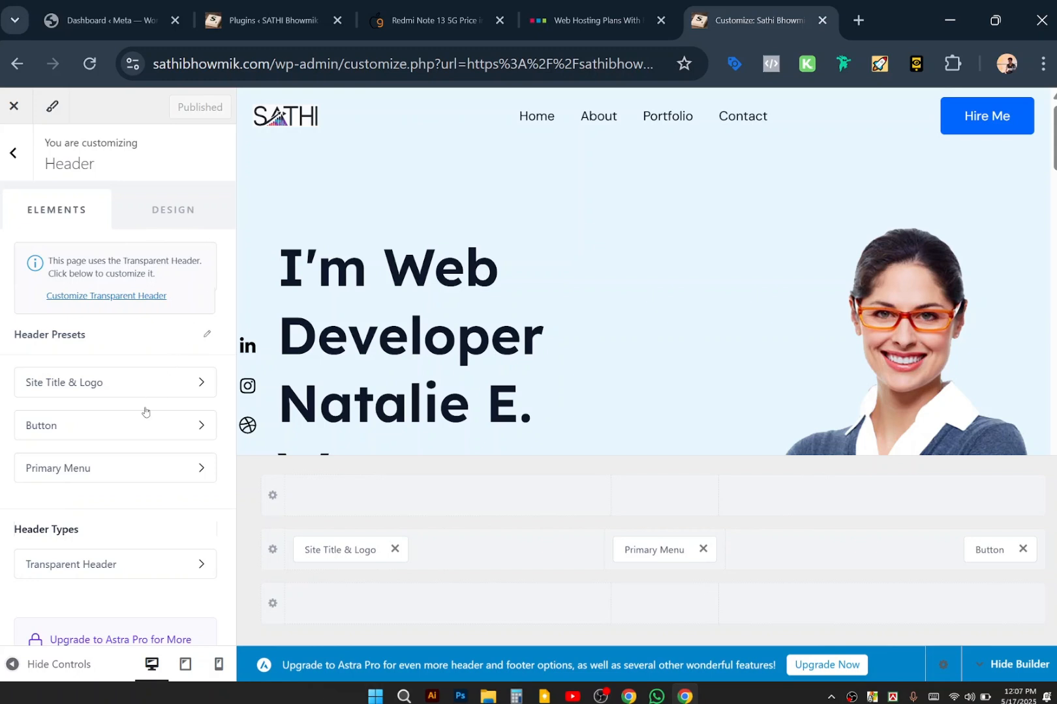
left_click(117, 566)
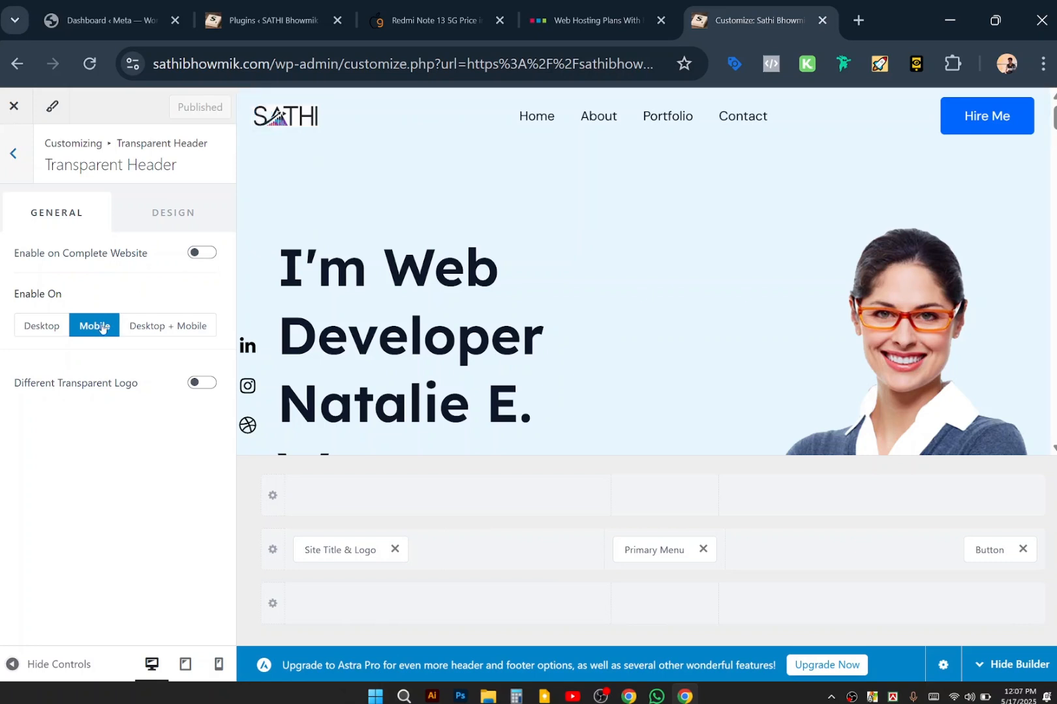
left_click(13, 148)
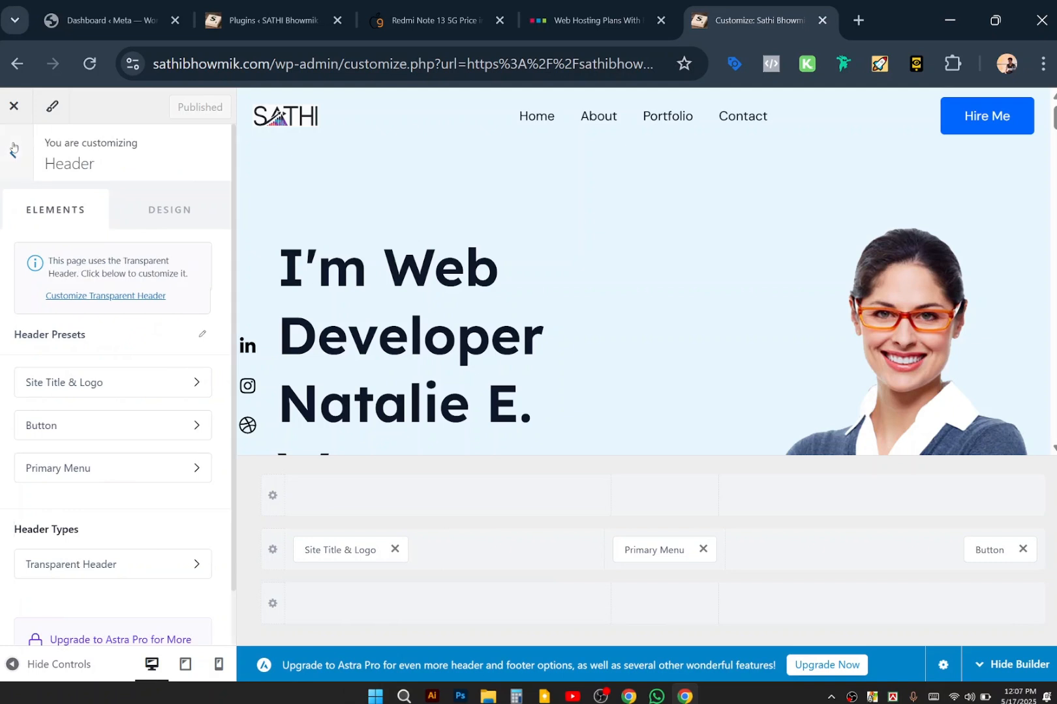
scroll(96, 477, "down", 1)
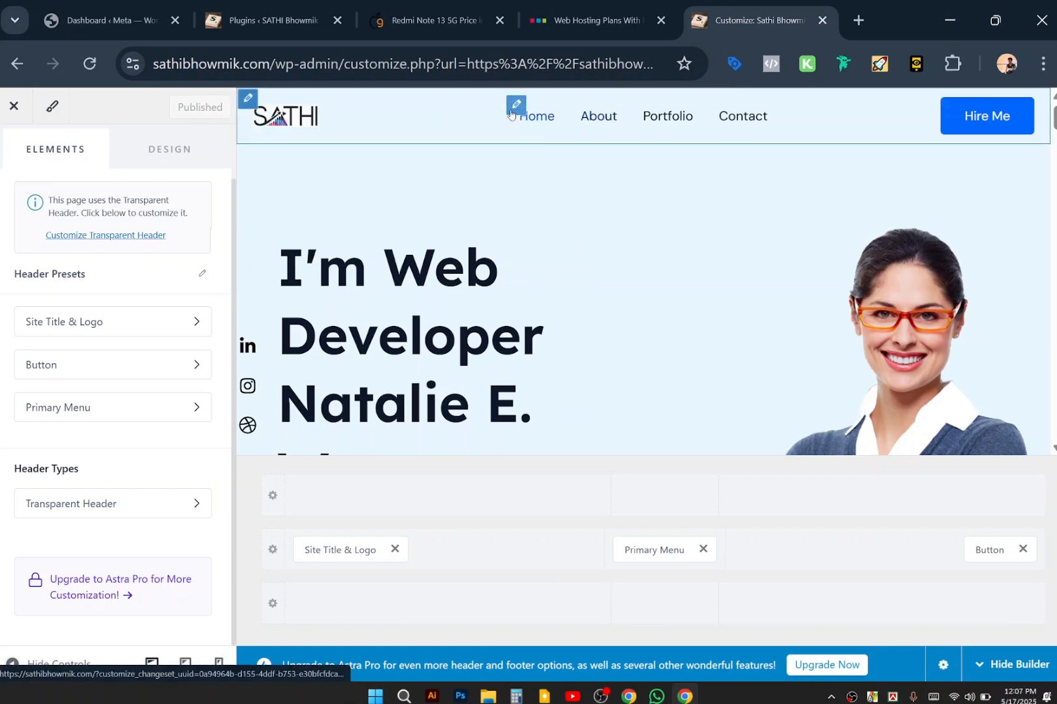
Lower the Primary Header row's height from 124 to 50 px.
left_click(643, 548)
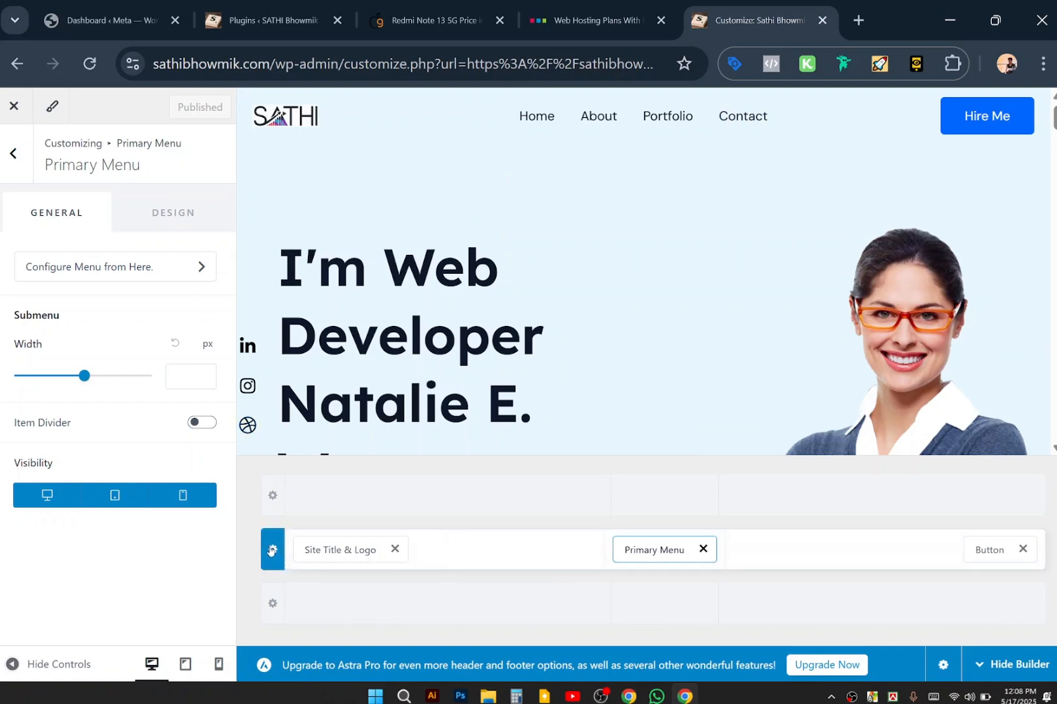
left_click(126, 280)
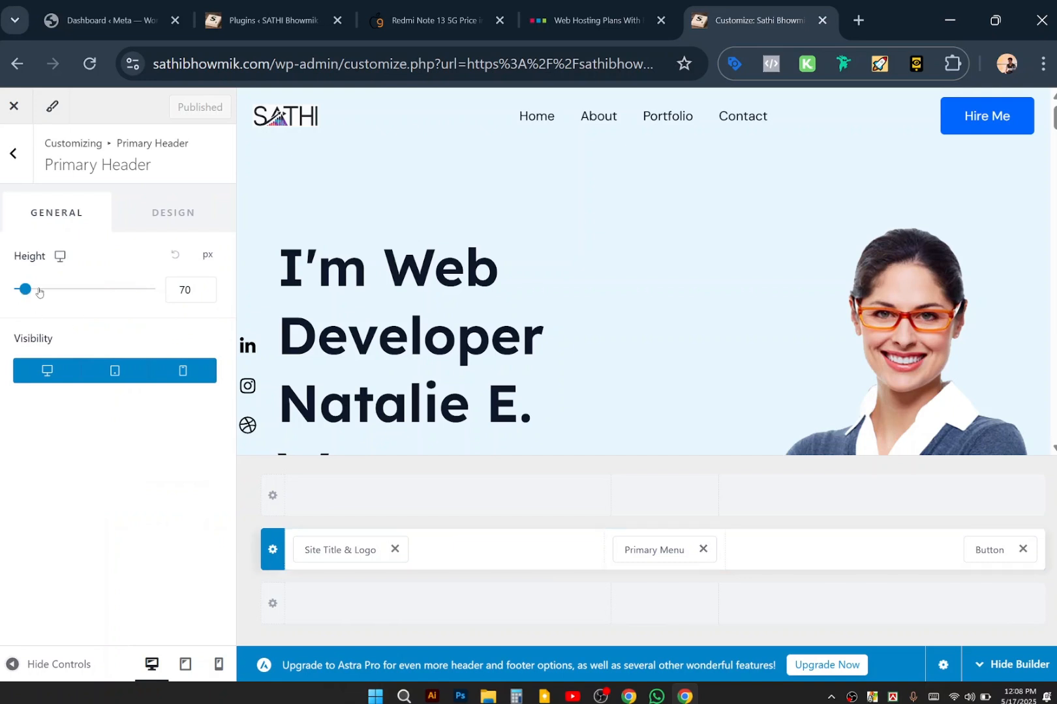
left_click_drag(26, 291, 43, 292)
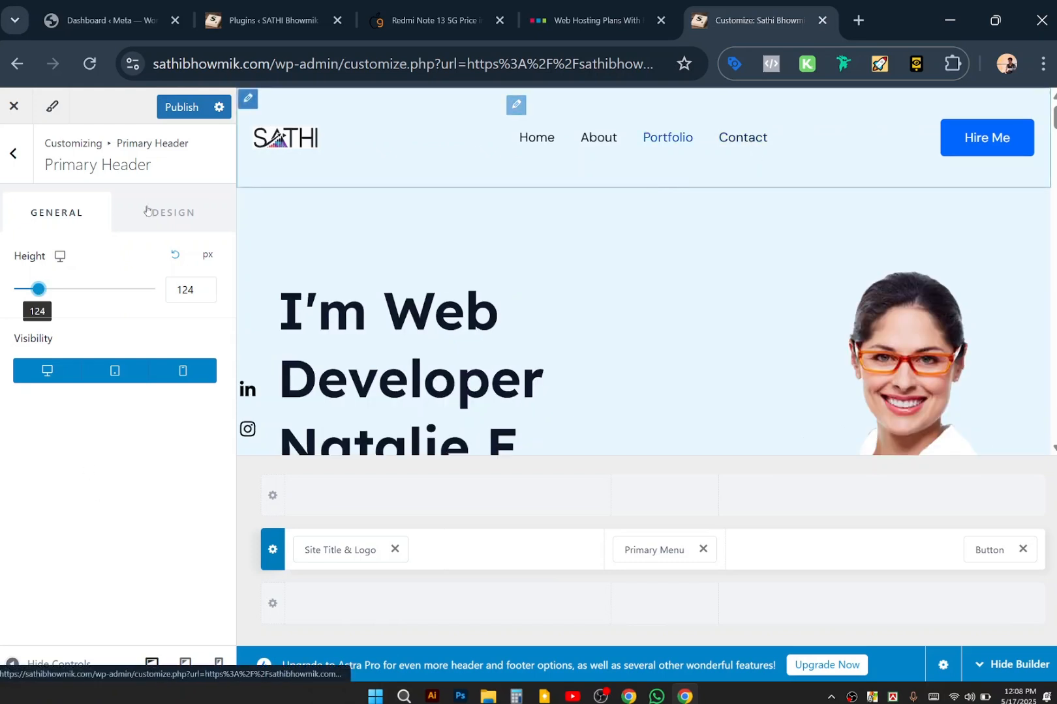
left_click_drag(37, 289, 31, 287)
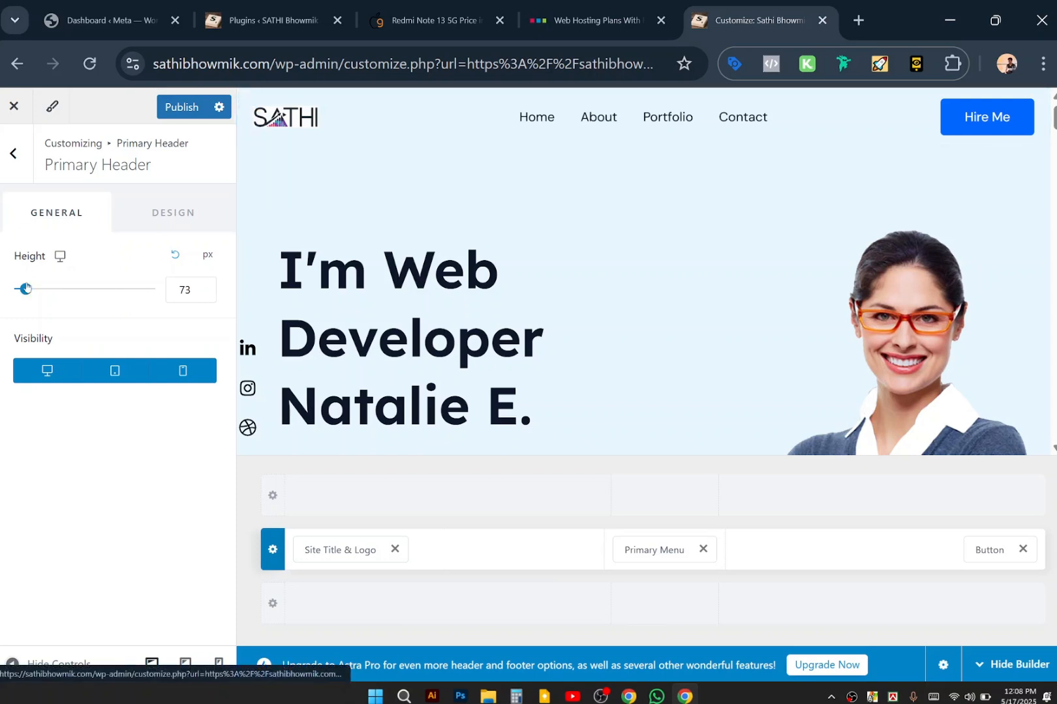
mouse_move(24, 291)
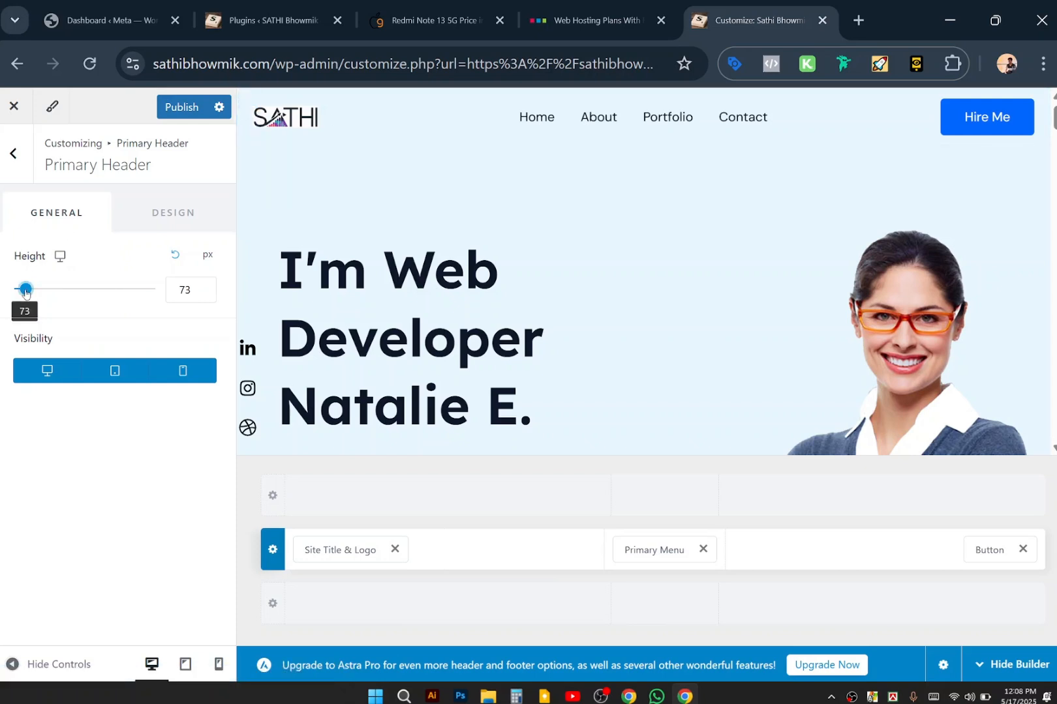
left_click_drag(25, 291, 25, 292)
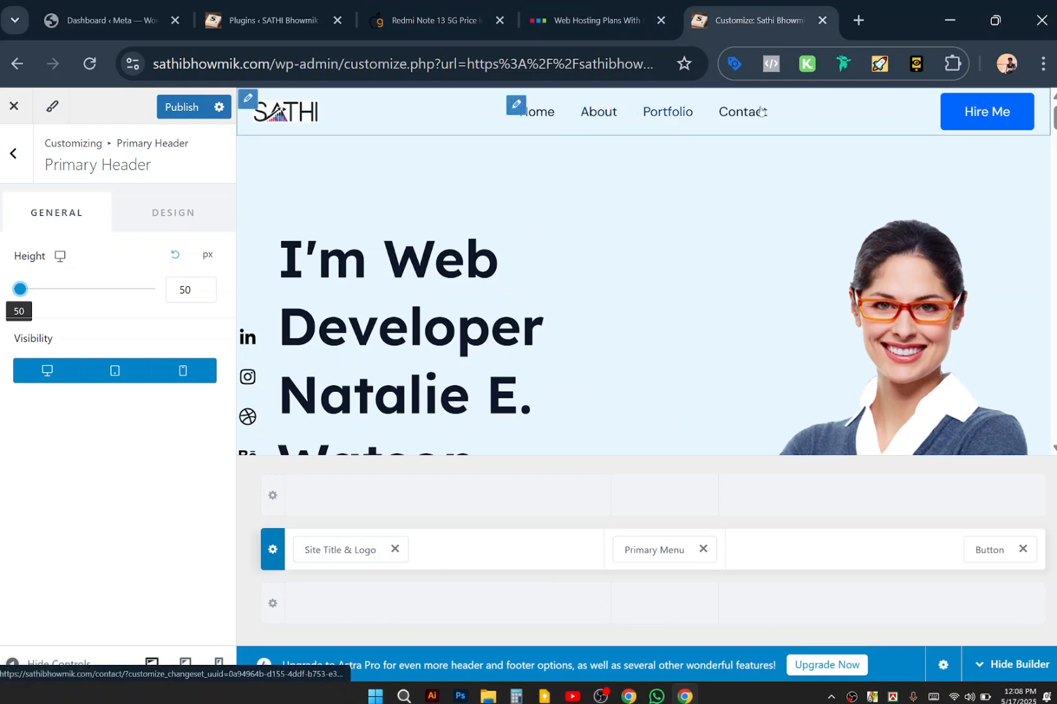
Open the Primary Menu's Design tab from the preview.
left_click(515, 109)
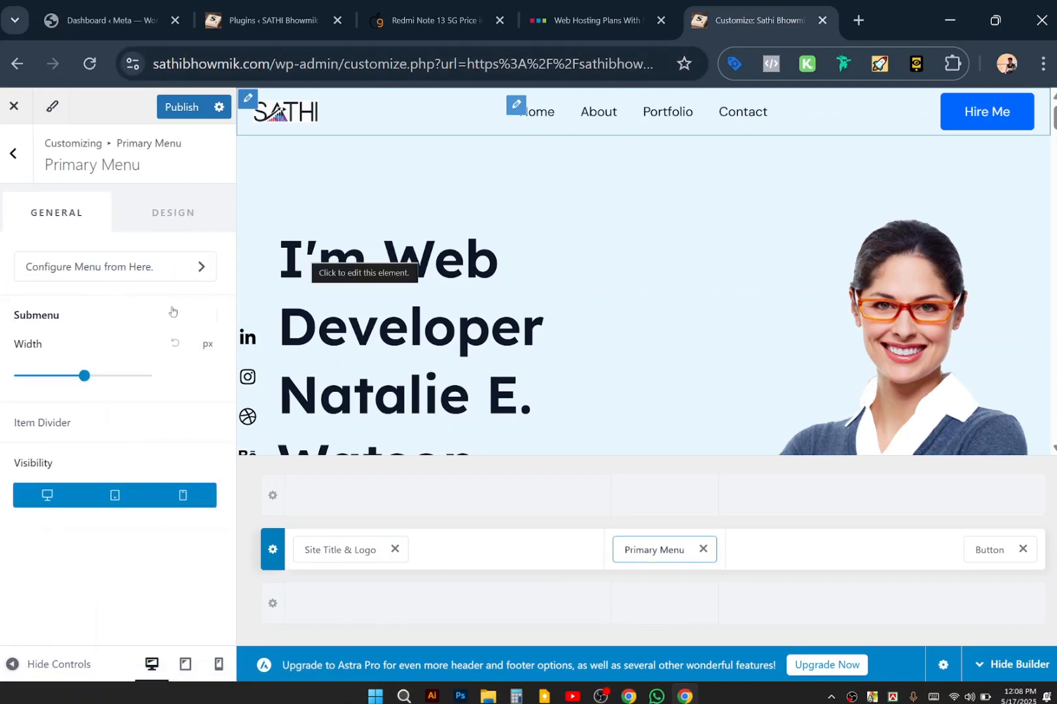
left_click(198, 224)
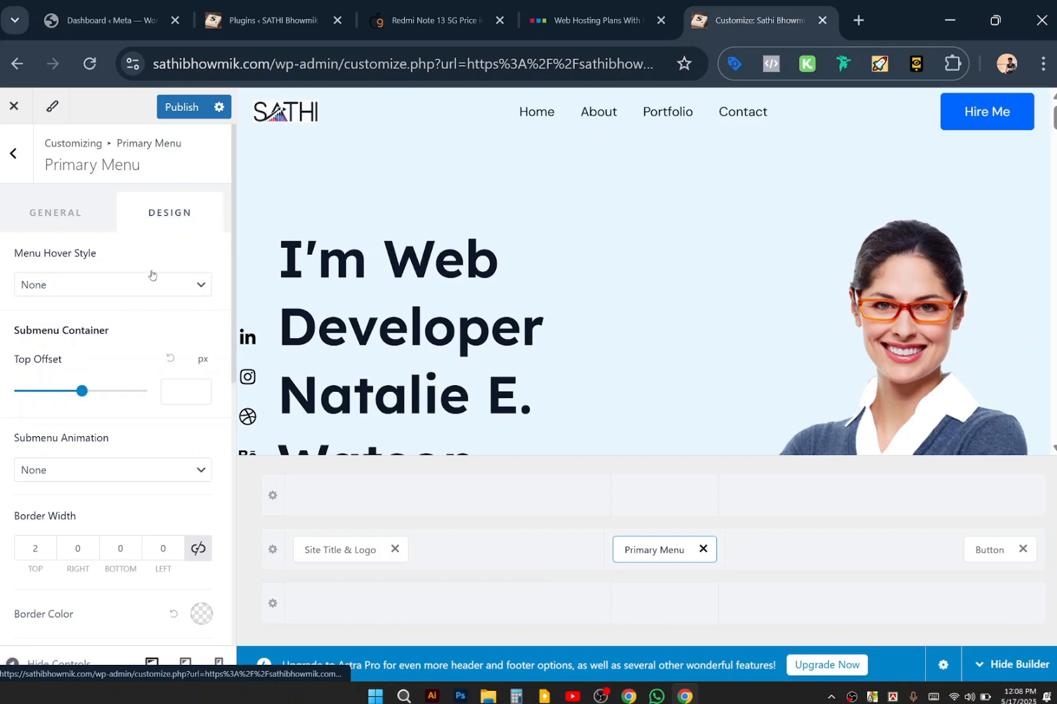
scroll(99, 505, "down", 2)
scroll(98, 508, "down", 5)
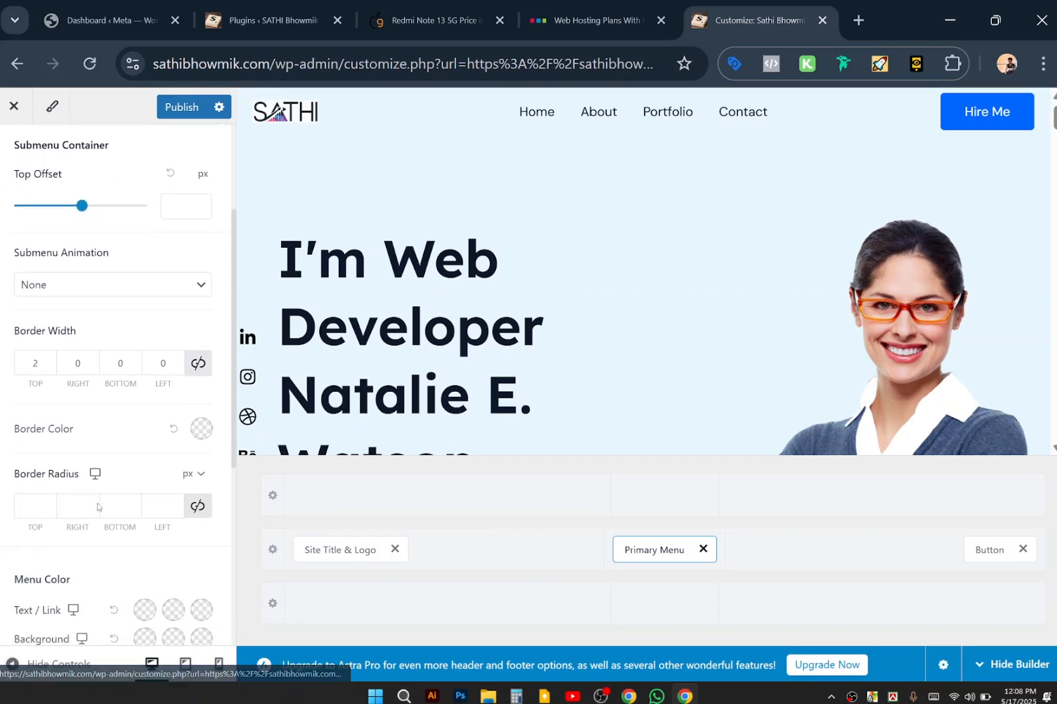
scroll(97, 508, "down", 1)
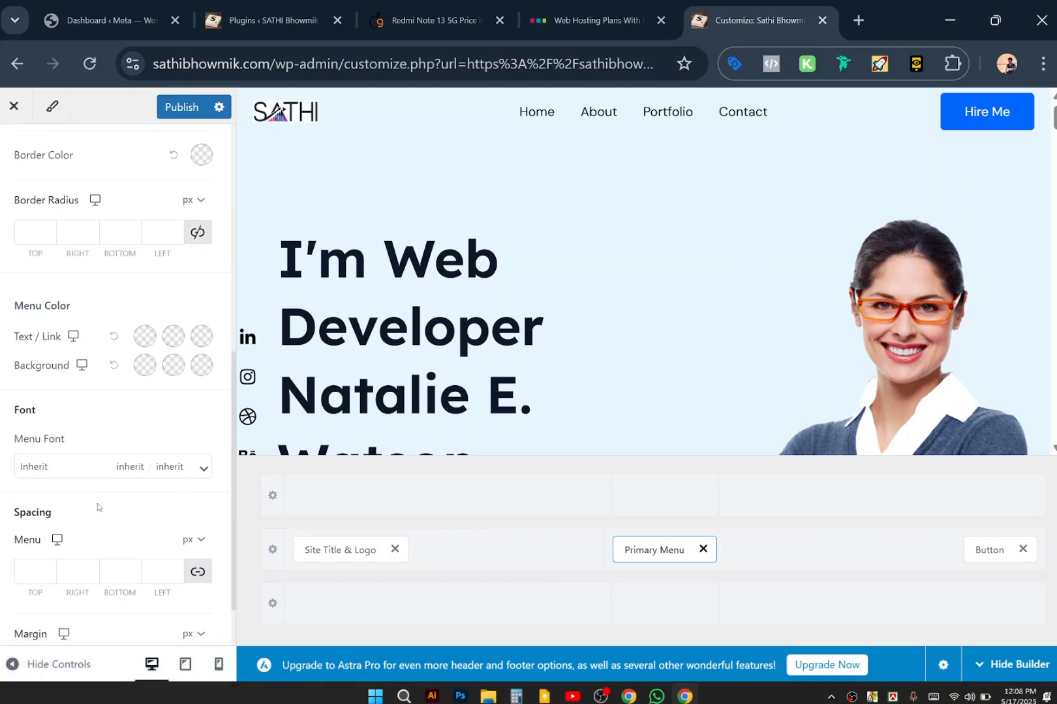
scroll(99, 524, "down", 1)
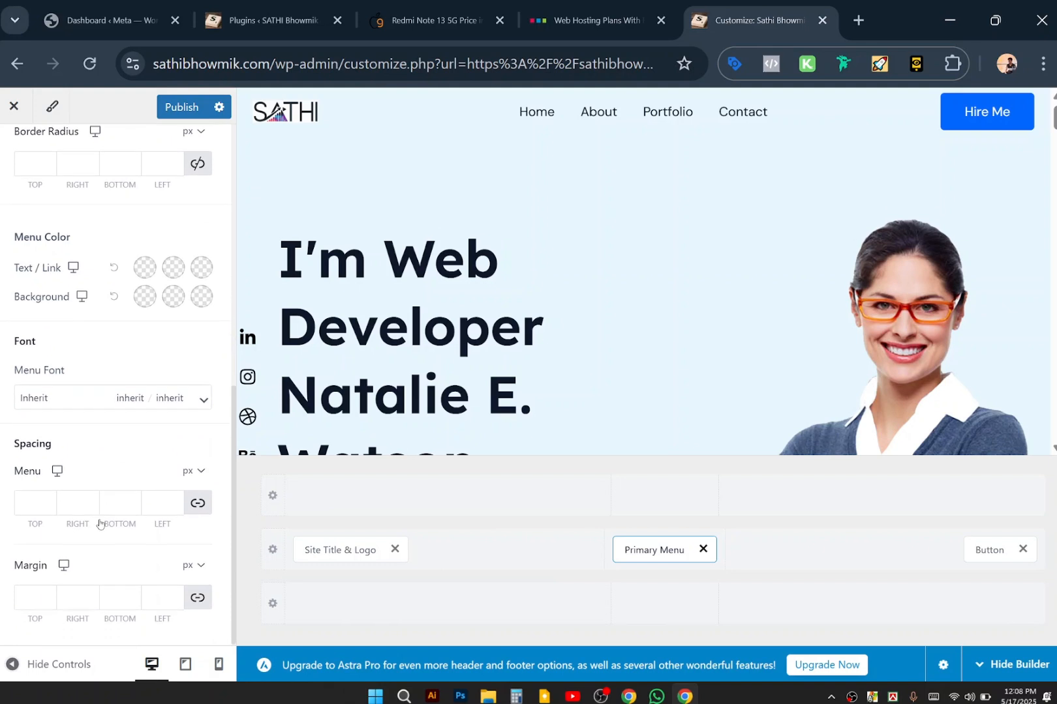
scroll(99, 523, "up", 5)
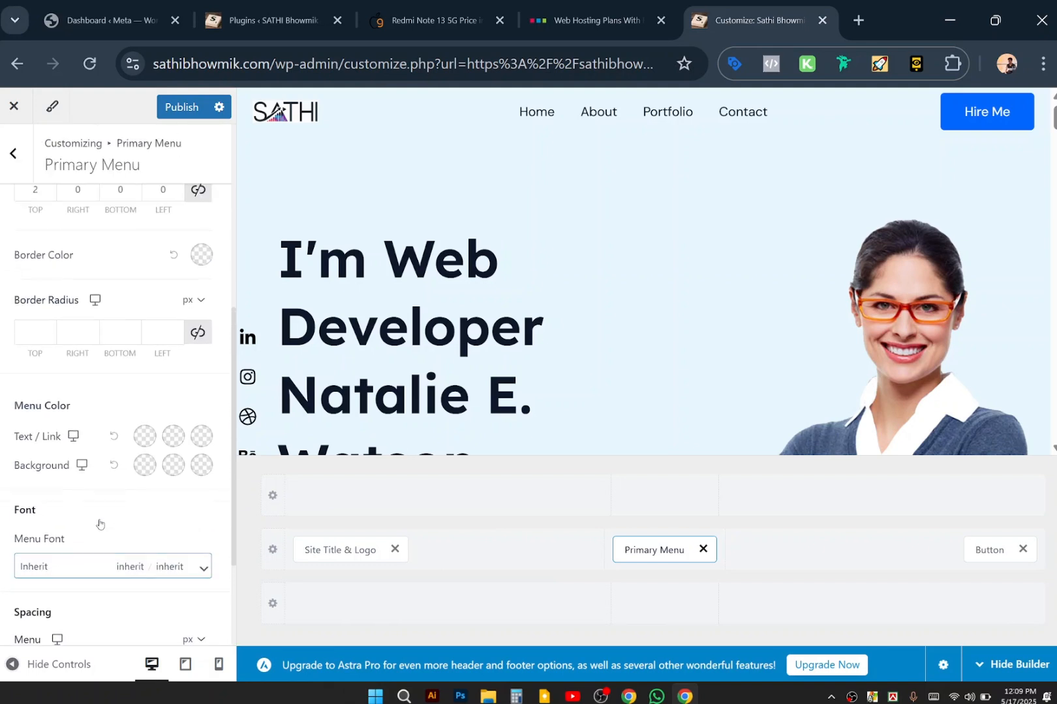
scroll(99, 523, "up", 4)
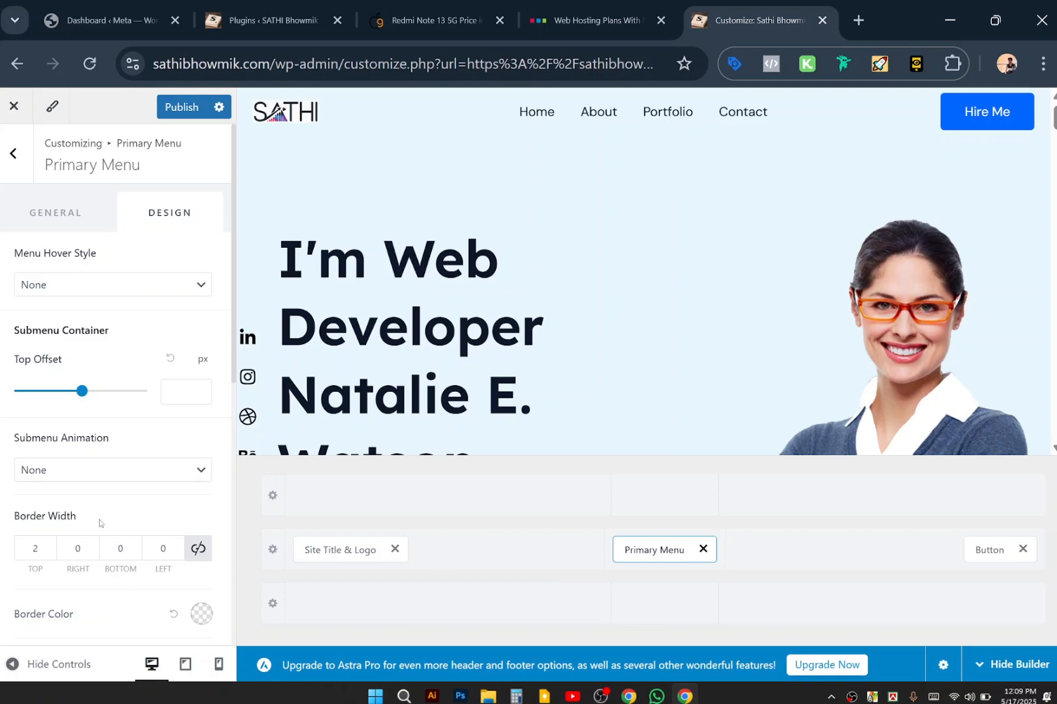
scroll(99, 523, "down", 5)
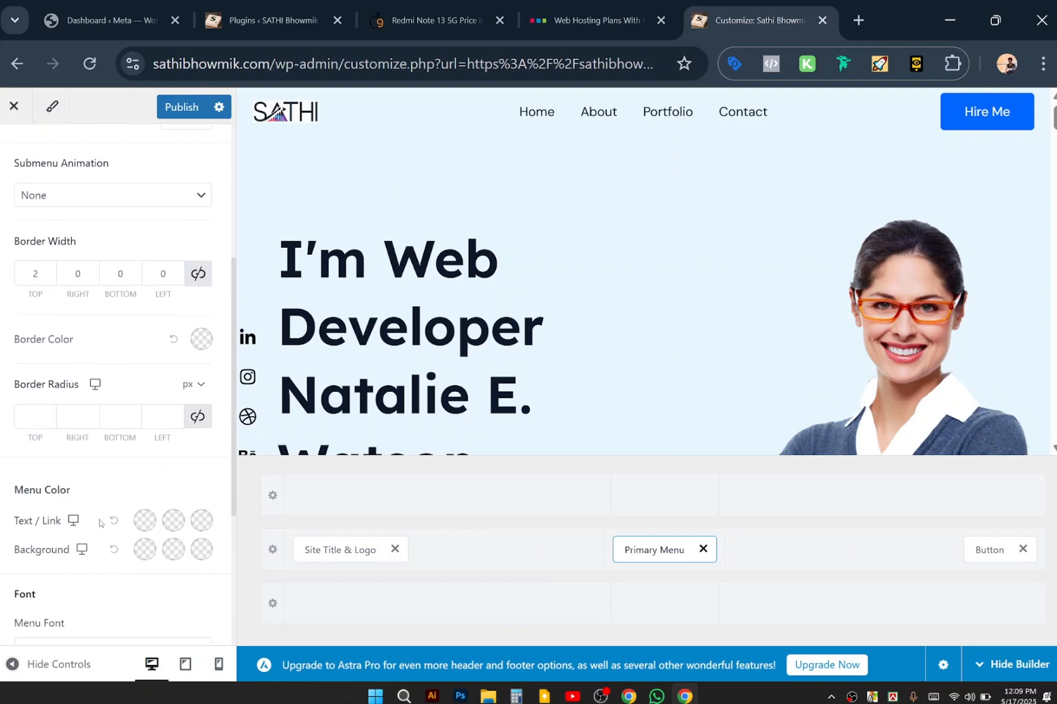
scroll(99, 523, "down", 2)
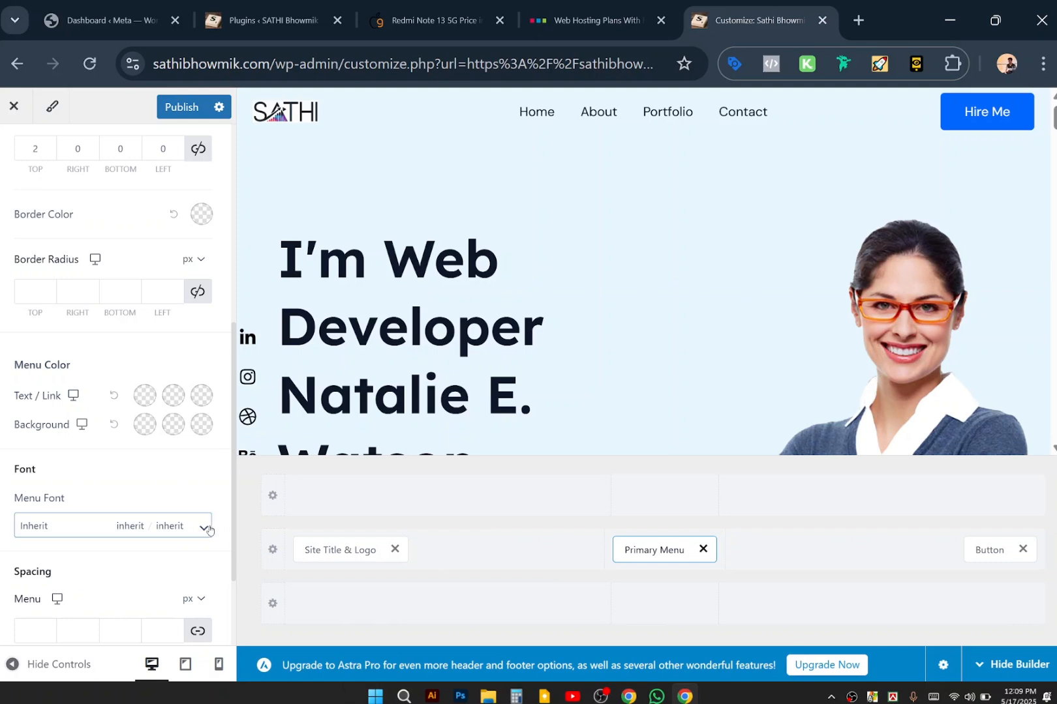
scroll(174, 465, "down", 2)
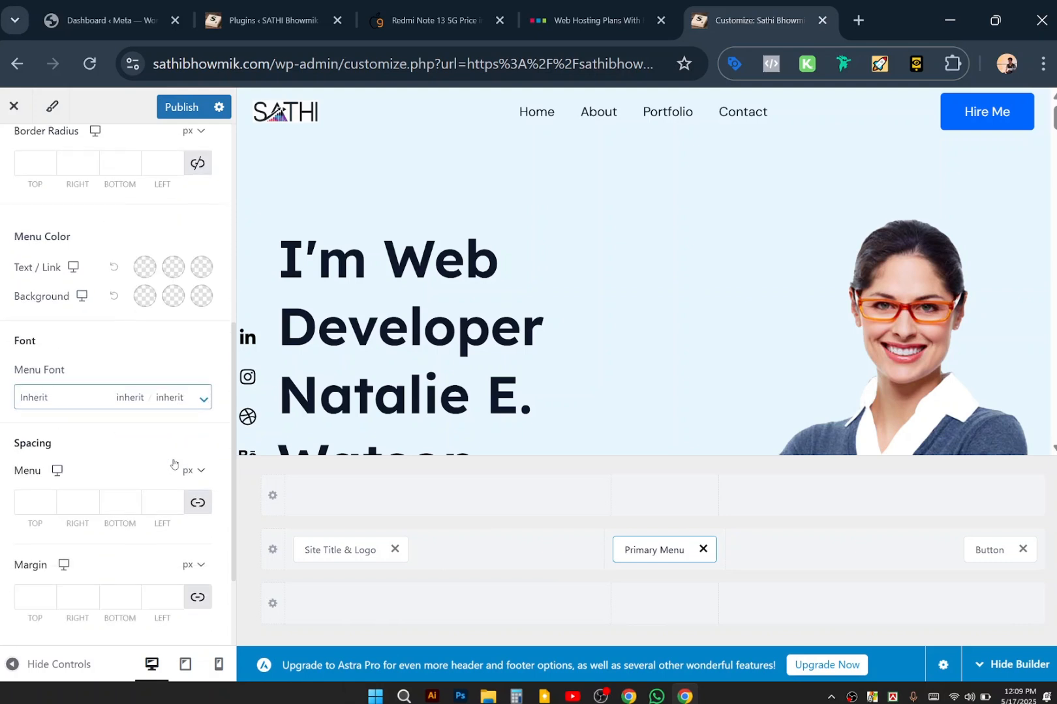
scroll(118, 382, "up", 2)
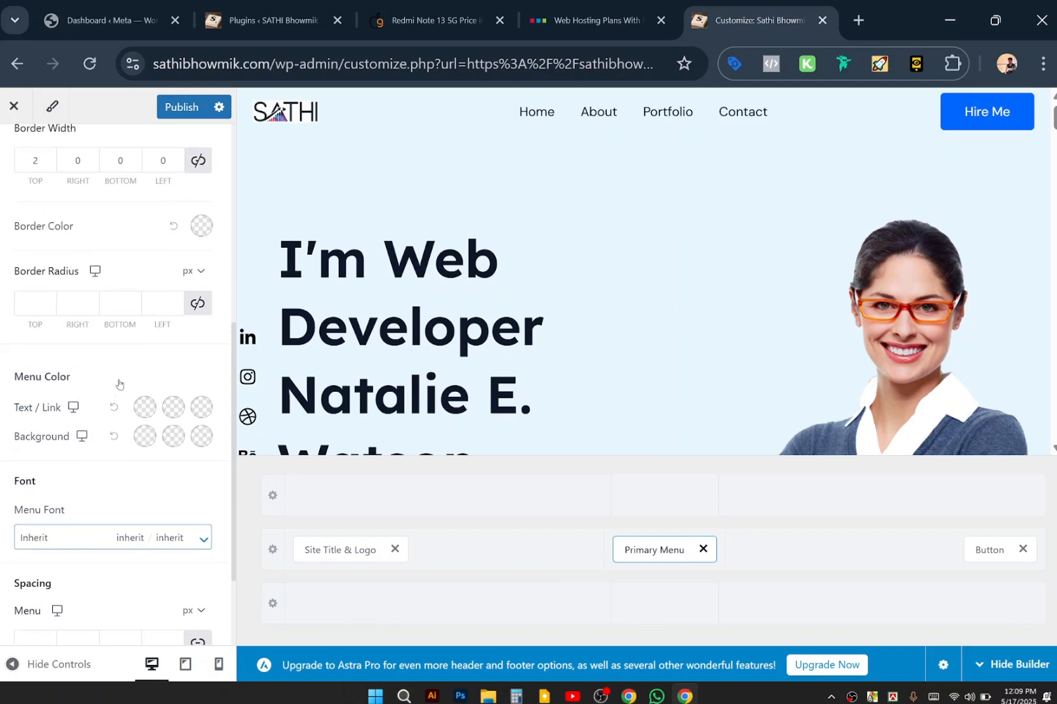
scroll(118, 382, "down", 2)
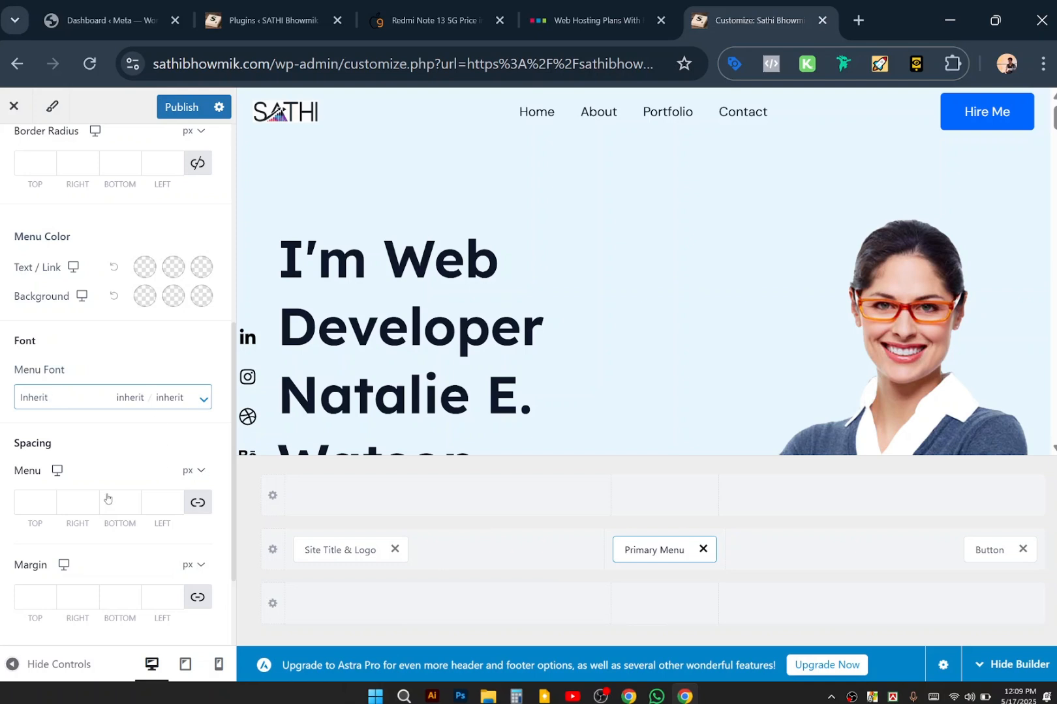
scroll(135, 574, "up", 6)
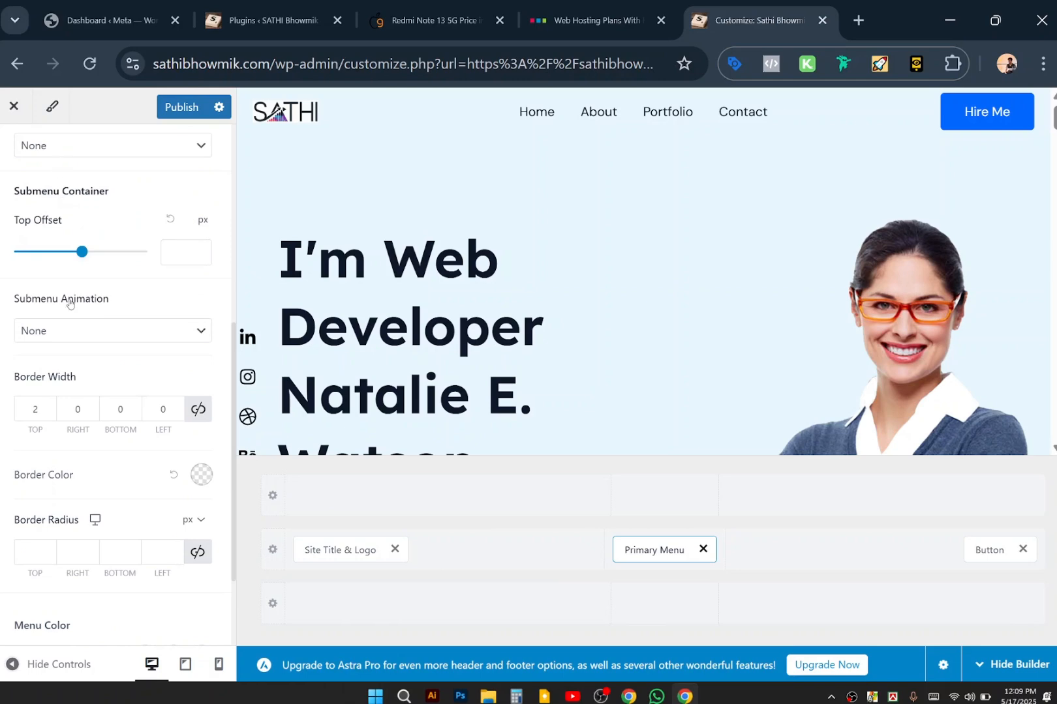
scroll(70, 304, "up", 2)
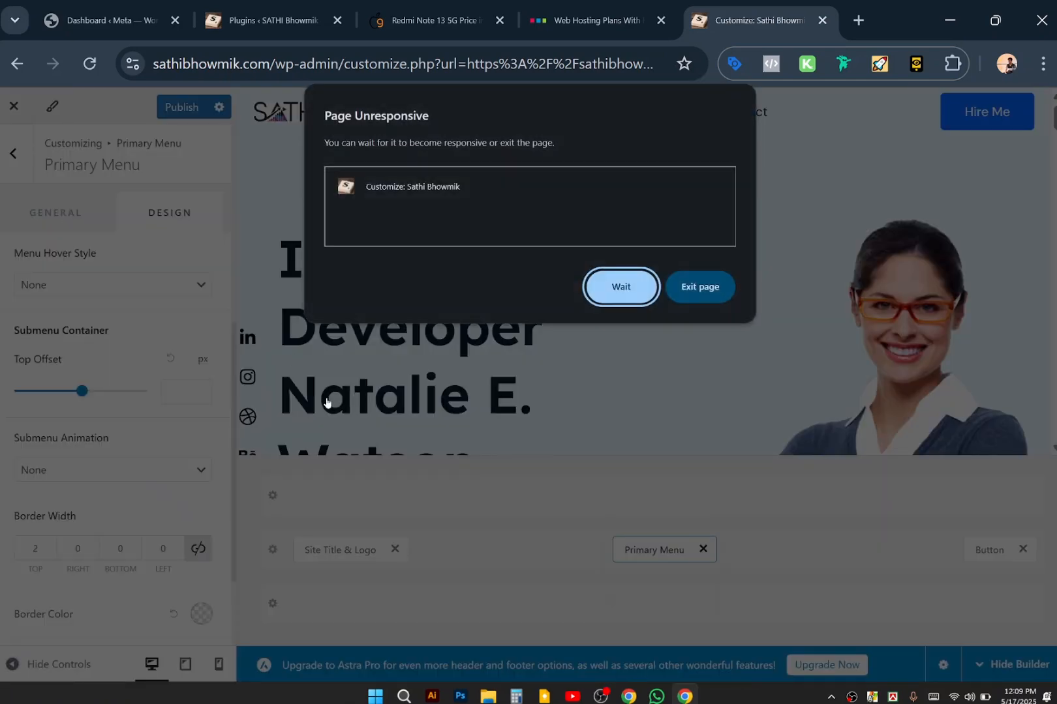
Publish the Customizer changes once the unresponsive page recovers.
left_click(636, 298)
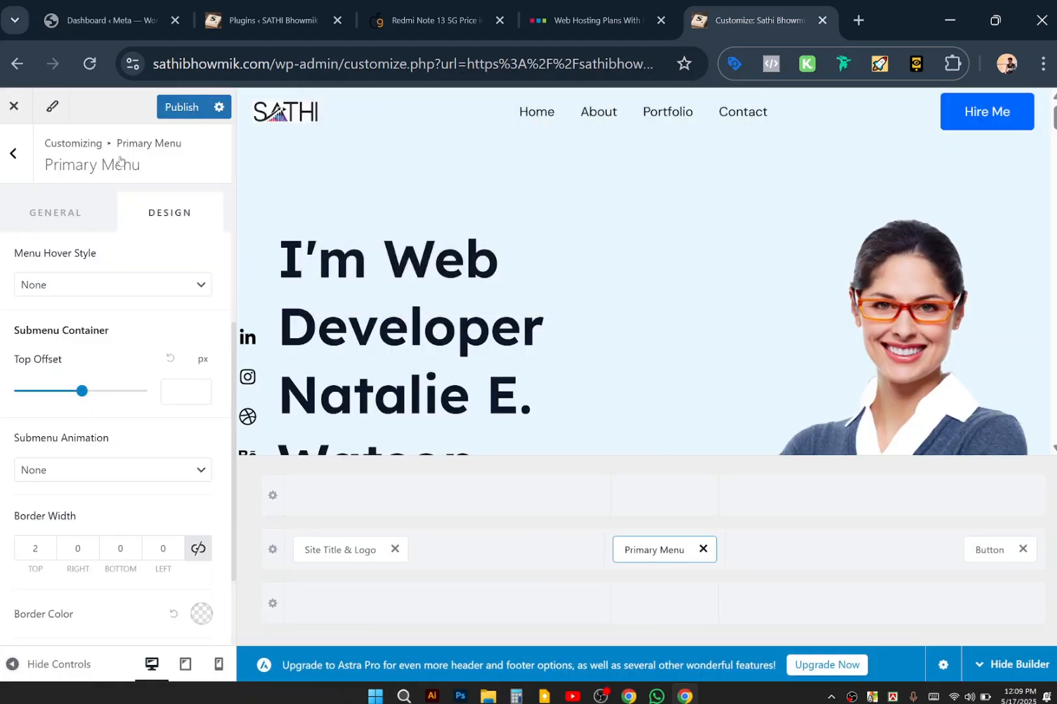
left_click(188, 109)
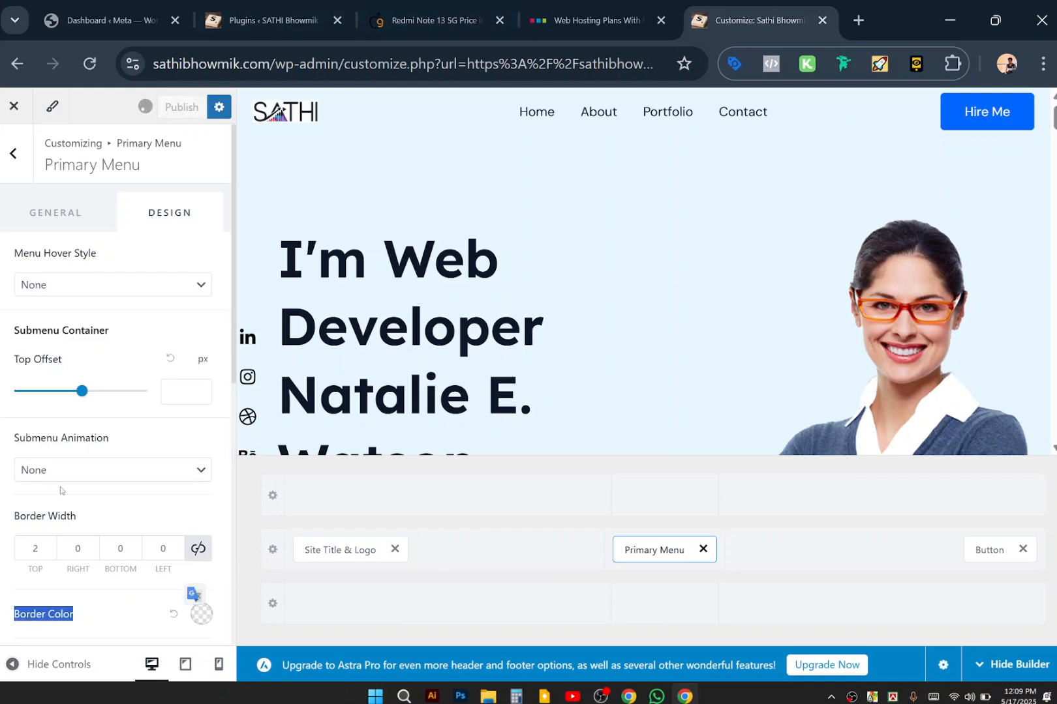
scroll(118, 452, "down", 5)
scroll(119, 454, "up", 5)
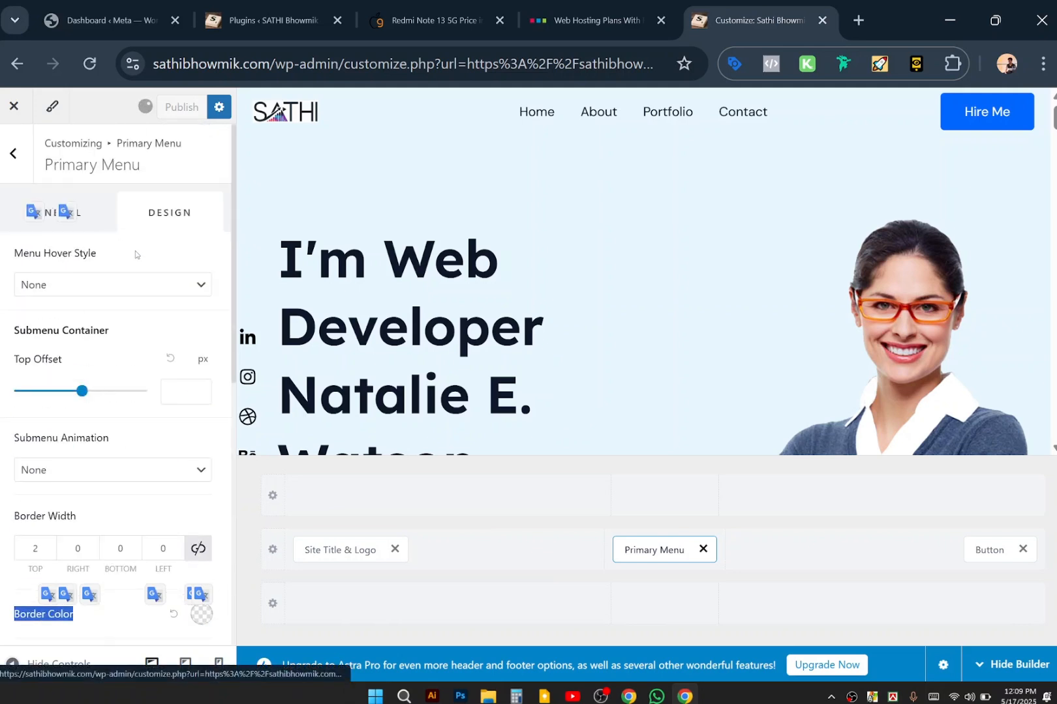
Bring the header into view and scroll the Design panel down to the menu Spacing section.
right_click(66, 213)
left_click(66, 213)
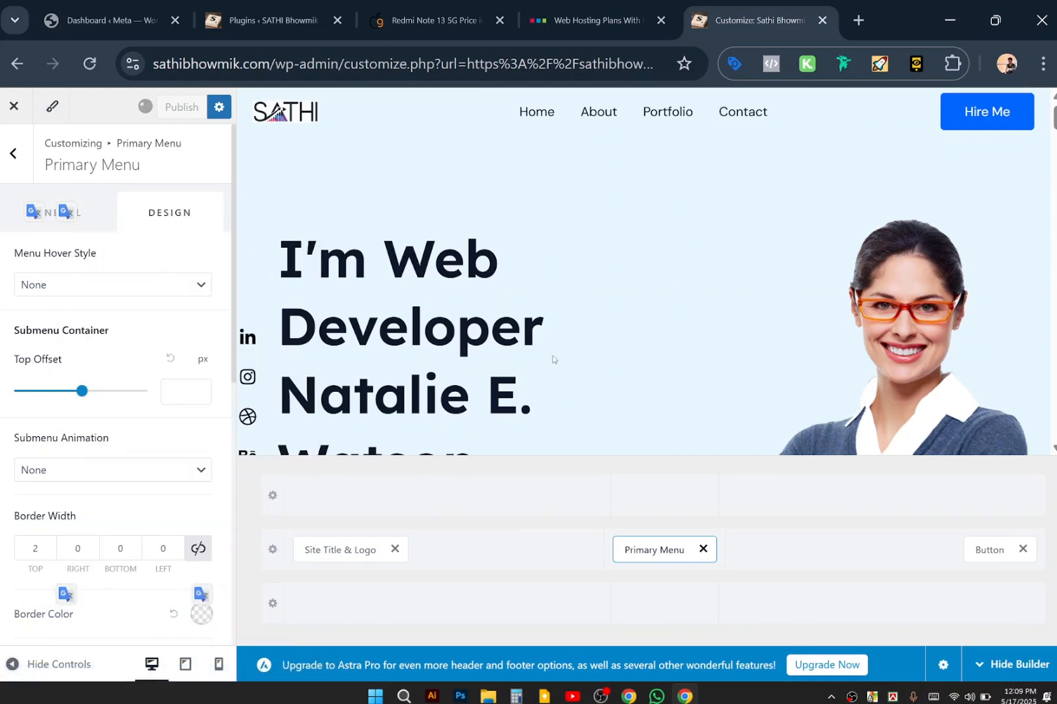
scroll(566, 353, "down", 5)
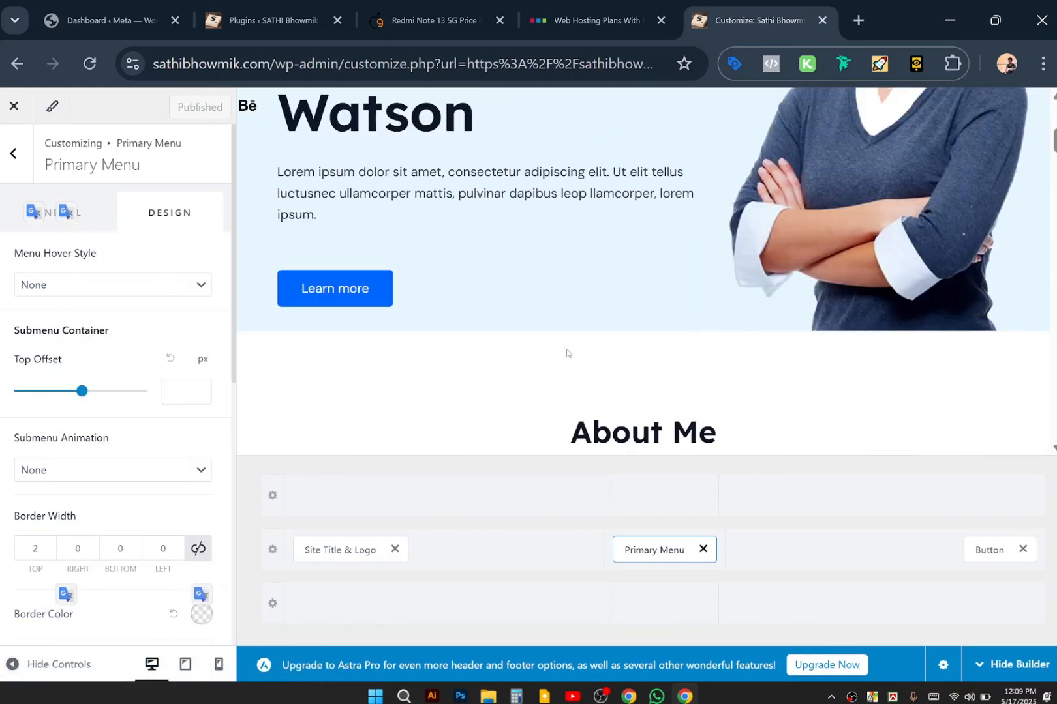
scroll(566, 353, "up", 5)
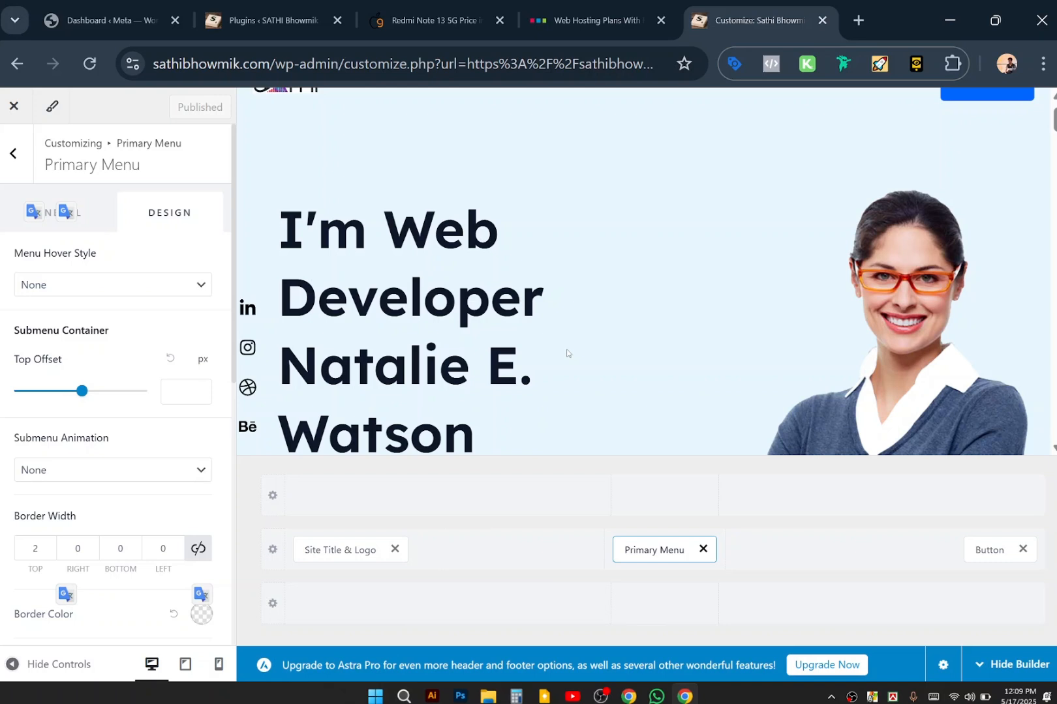
scroll(566, 353, "up", 1)
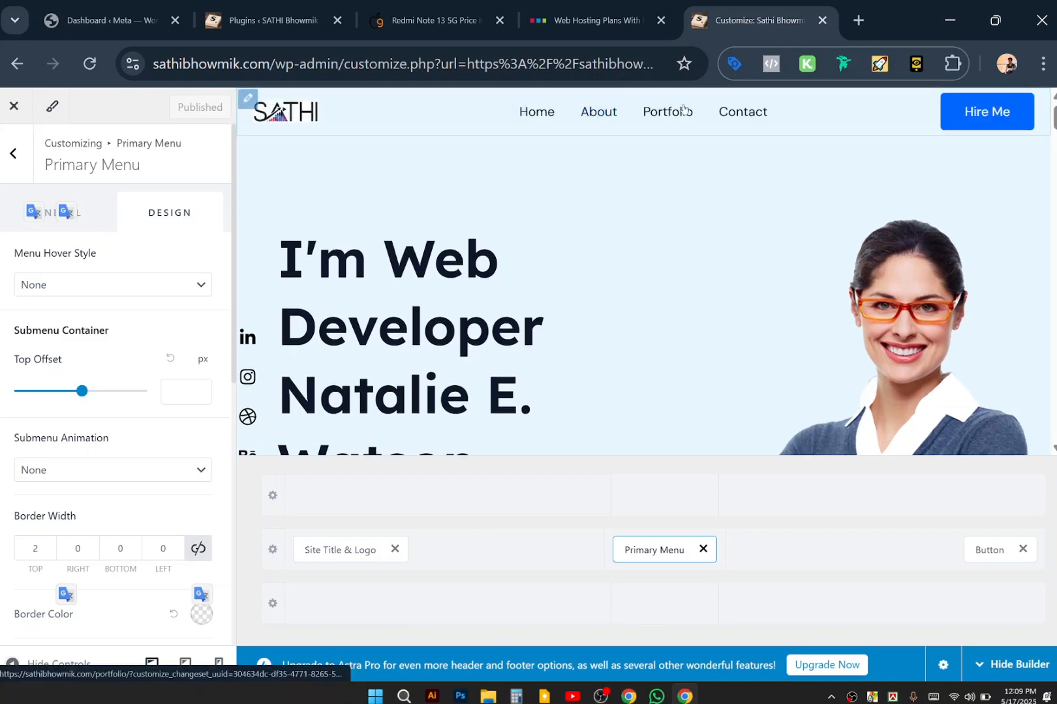
scroll(150, 496, "down", 4)
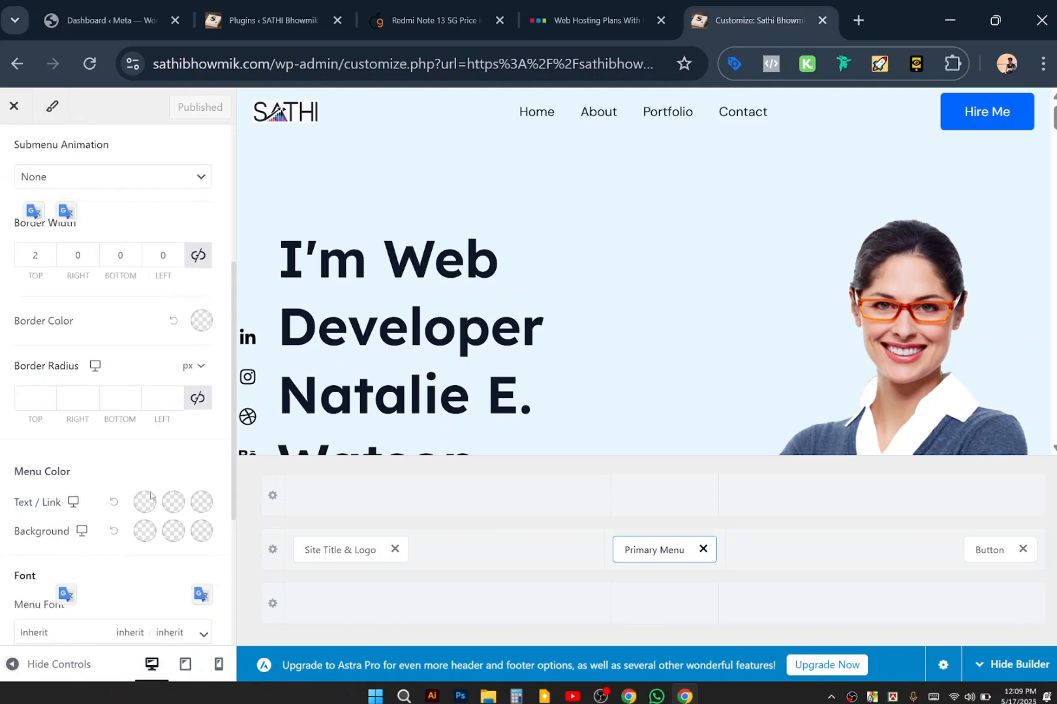
scroll(150, 496, "down", 2)
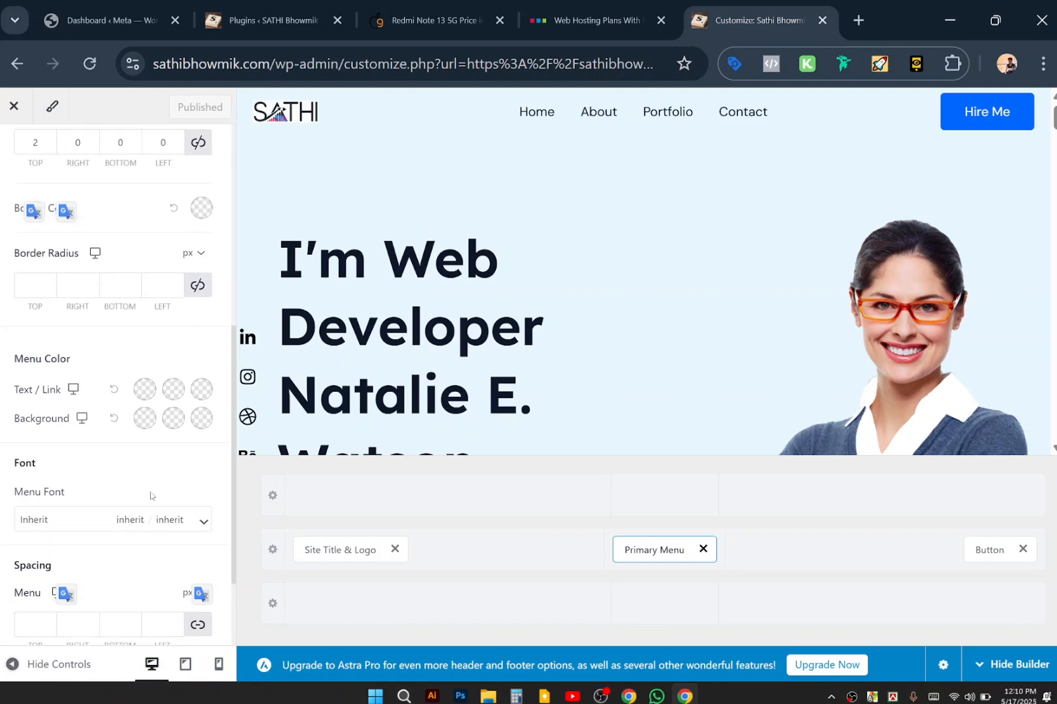
scroll(150, 496, "down", 2)
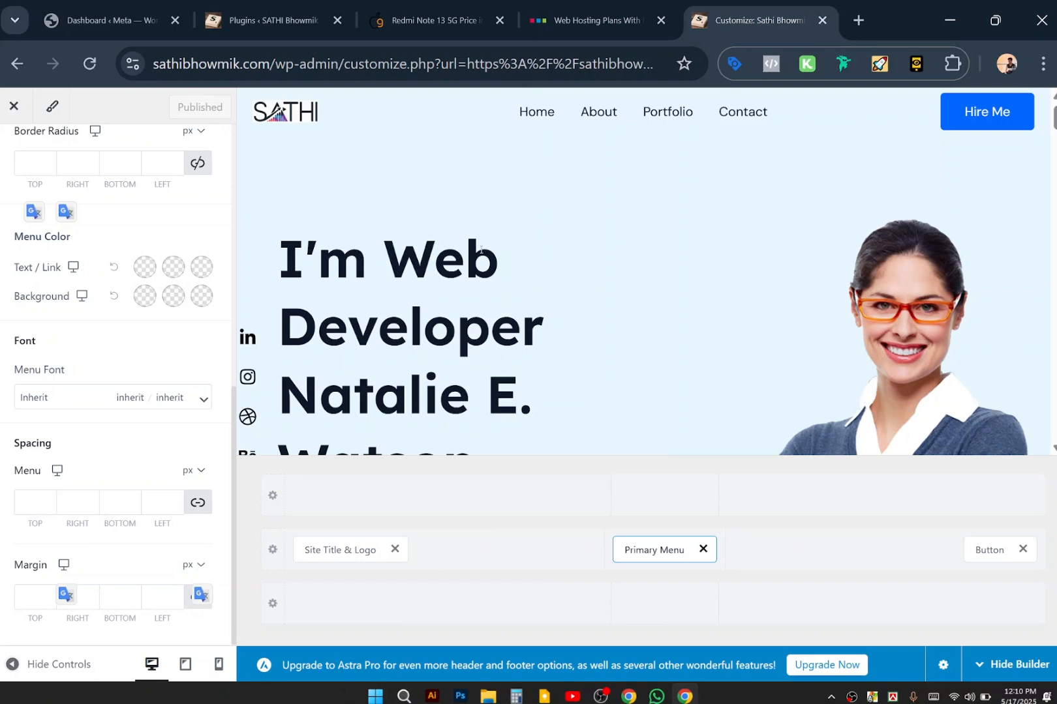
left_click(197, 502)
type("10")
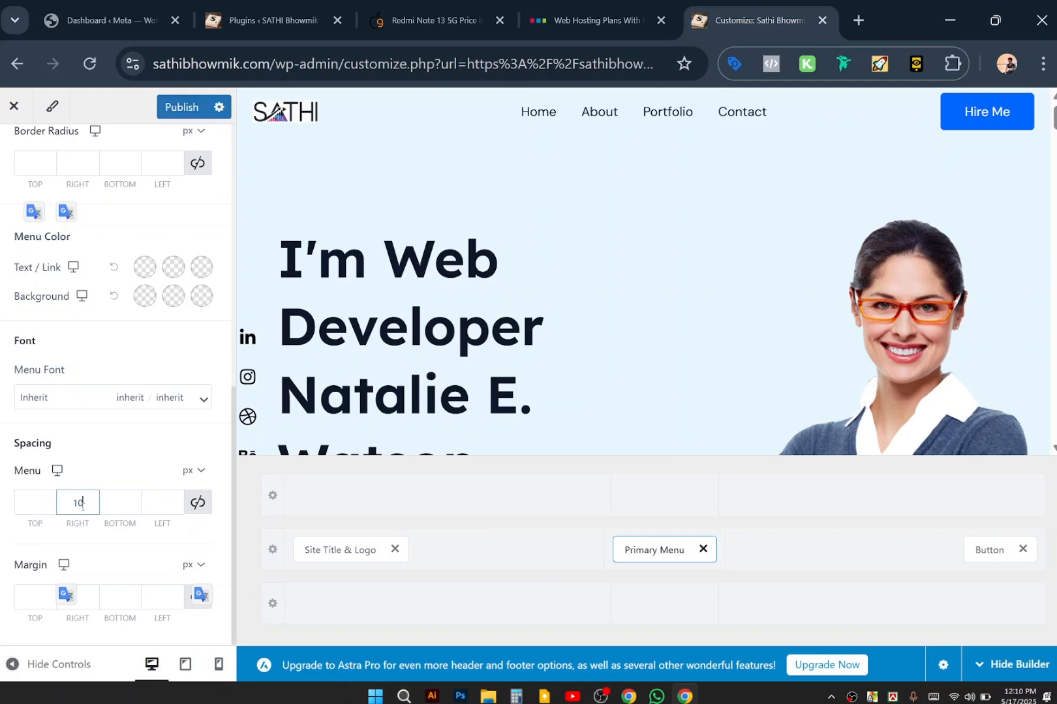
type("0")
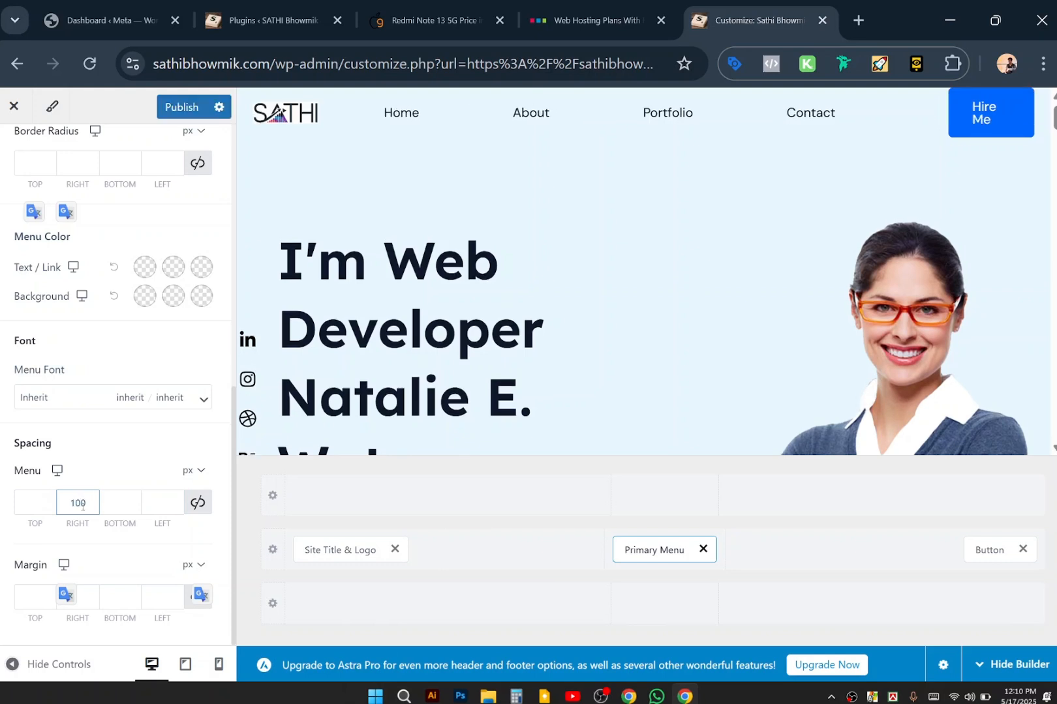
key("BackSpace")
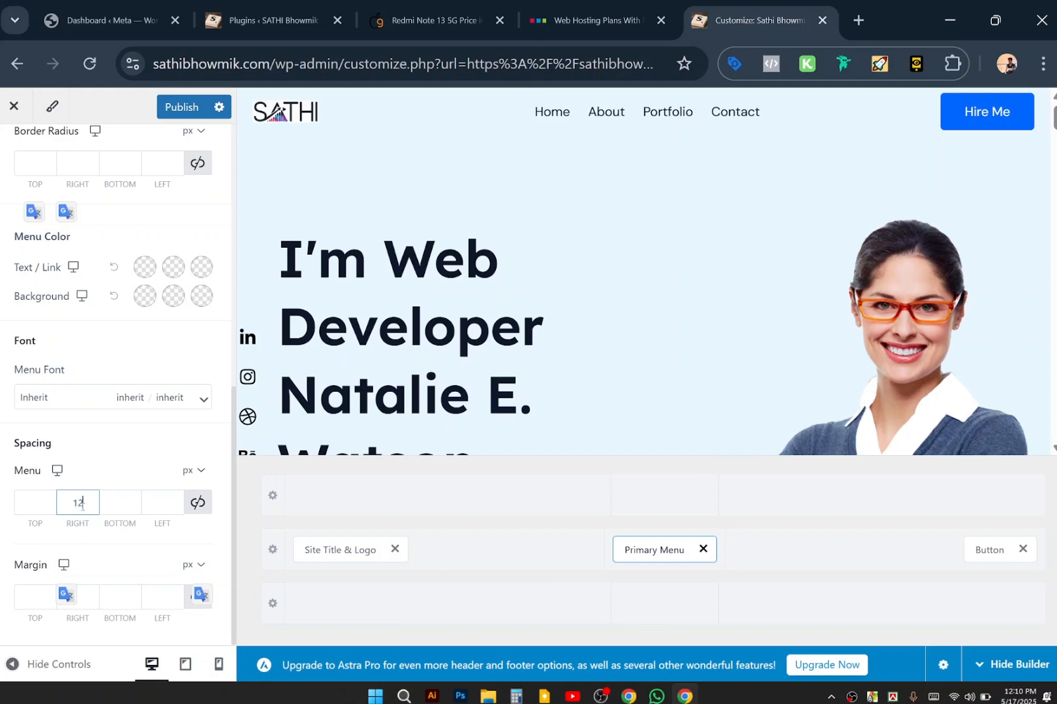
key("BackSpace")
type("2")
key("BackSpace")
key("BackSpace")
type("2")
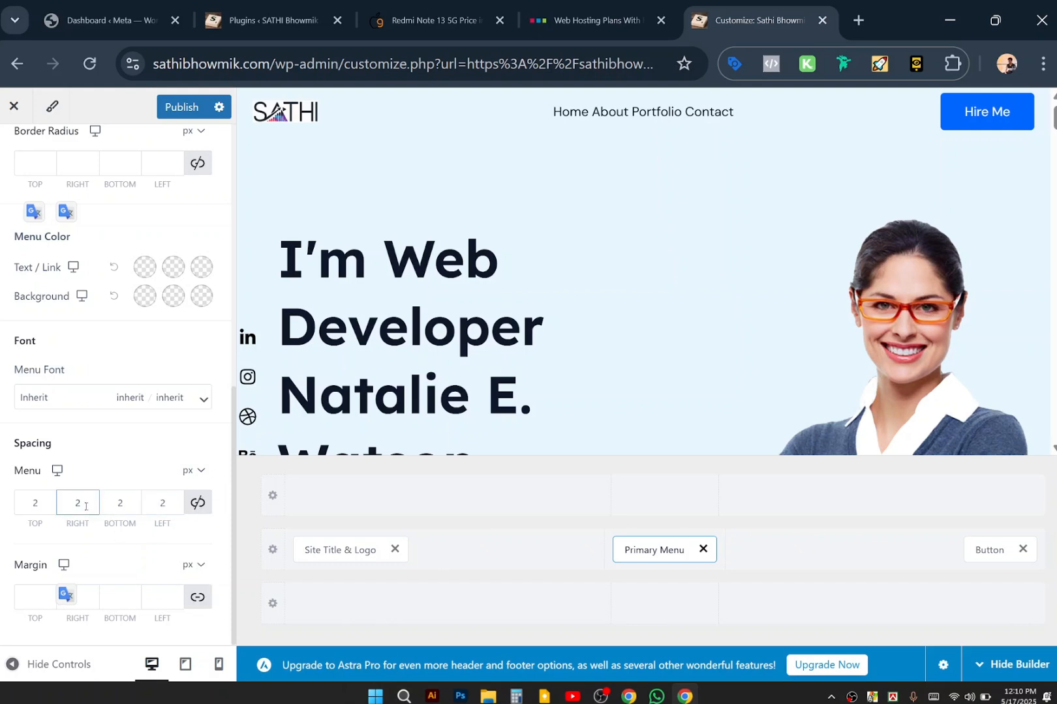
left_click(196, 503)
left_click(196, 503)
left_click(90, 504)
key("BackSpace")
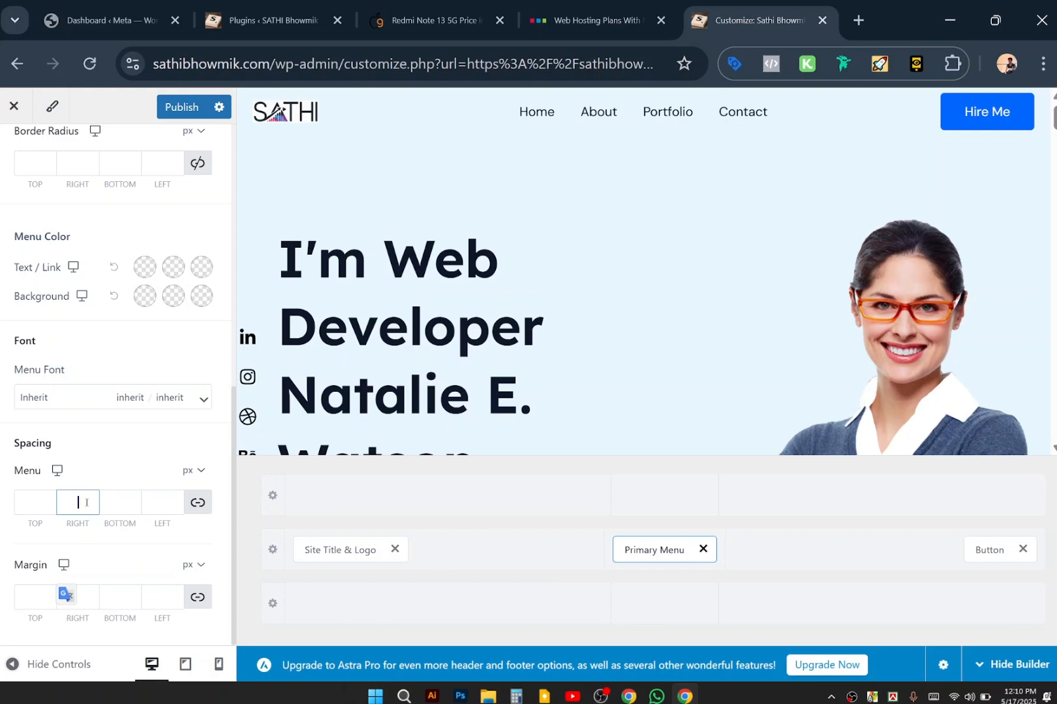
left_click(197, 503)
type("5")
left_click(150, 499)
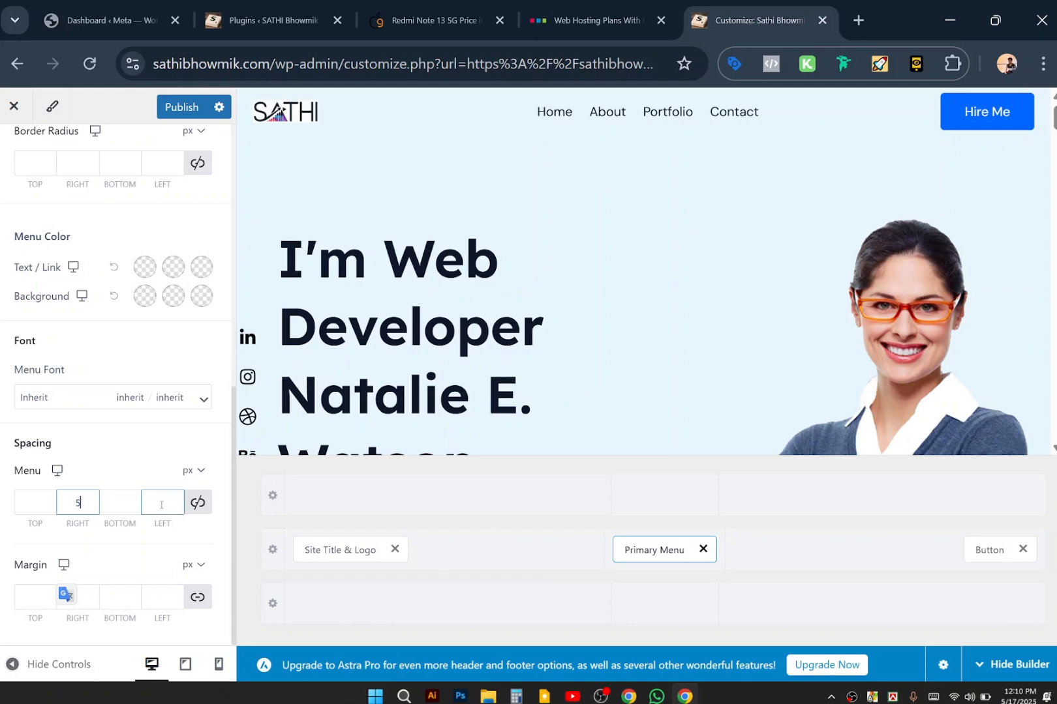
type("5")
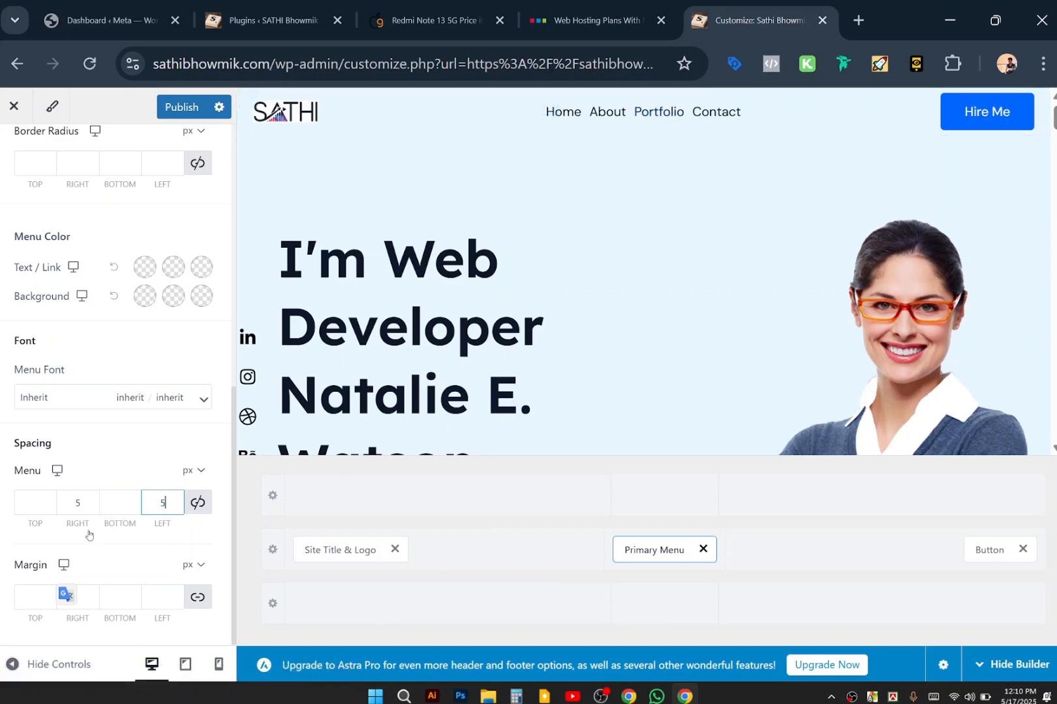
key("BackSpace")
left_click(91, 502)
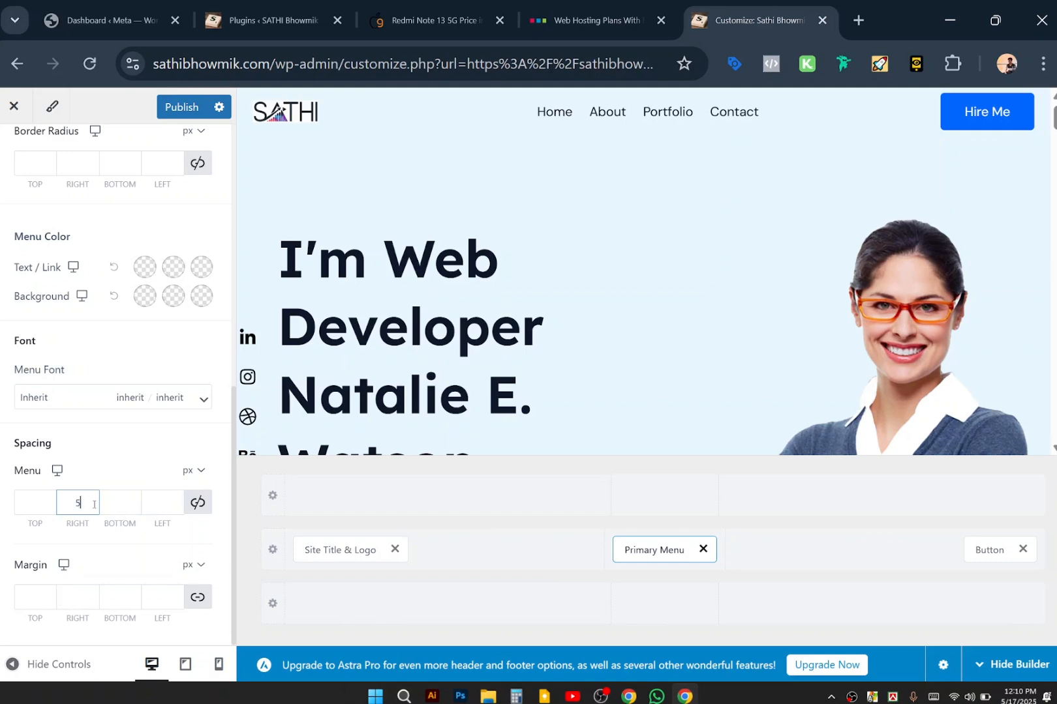
key("BackSpace")
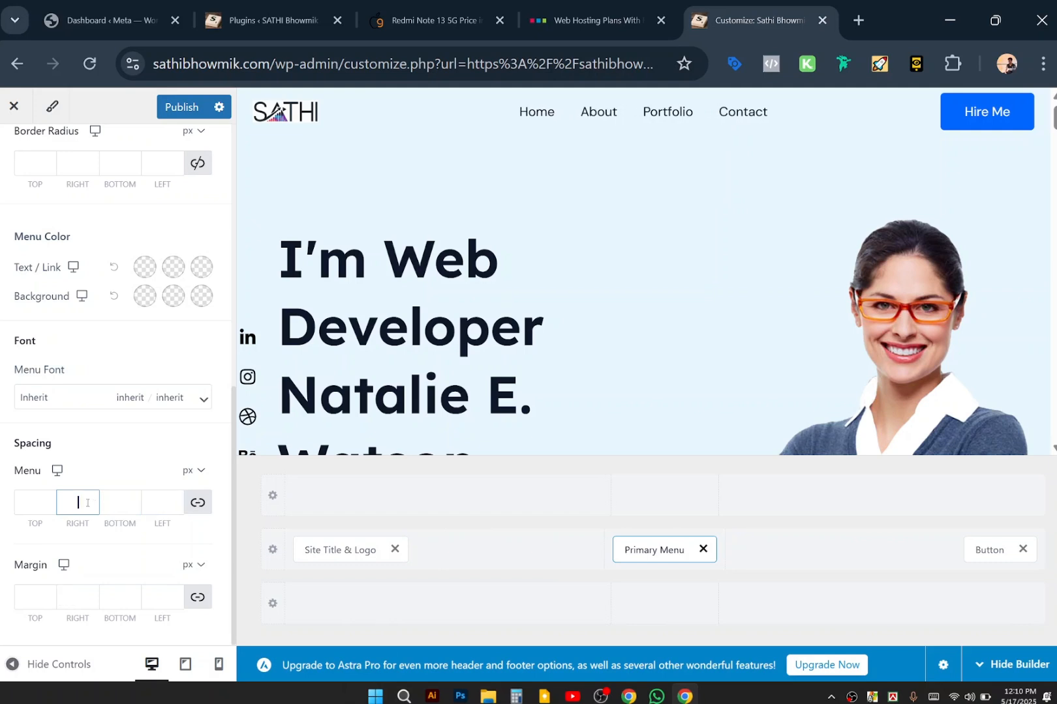
left_click(125, 512)
scroll(125, 380, "up", 3)
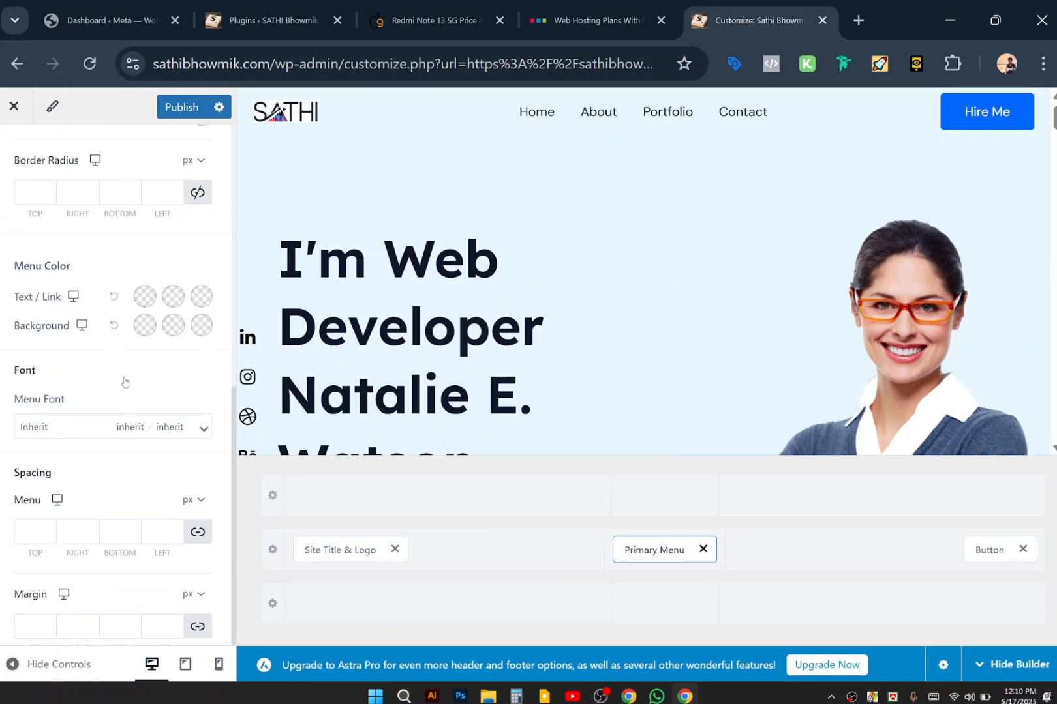
scroll(125, 377, "up", 1)
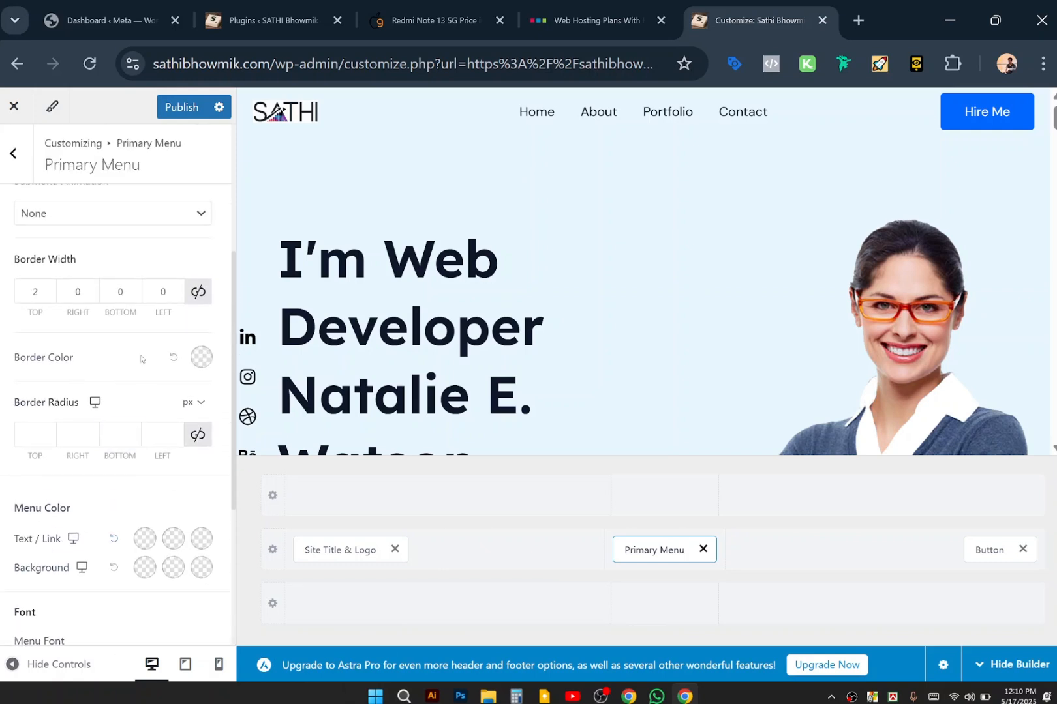
scroll(140, 357, "up", 4)
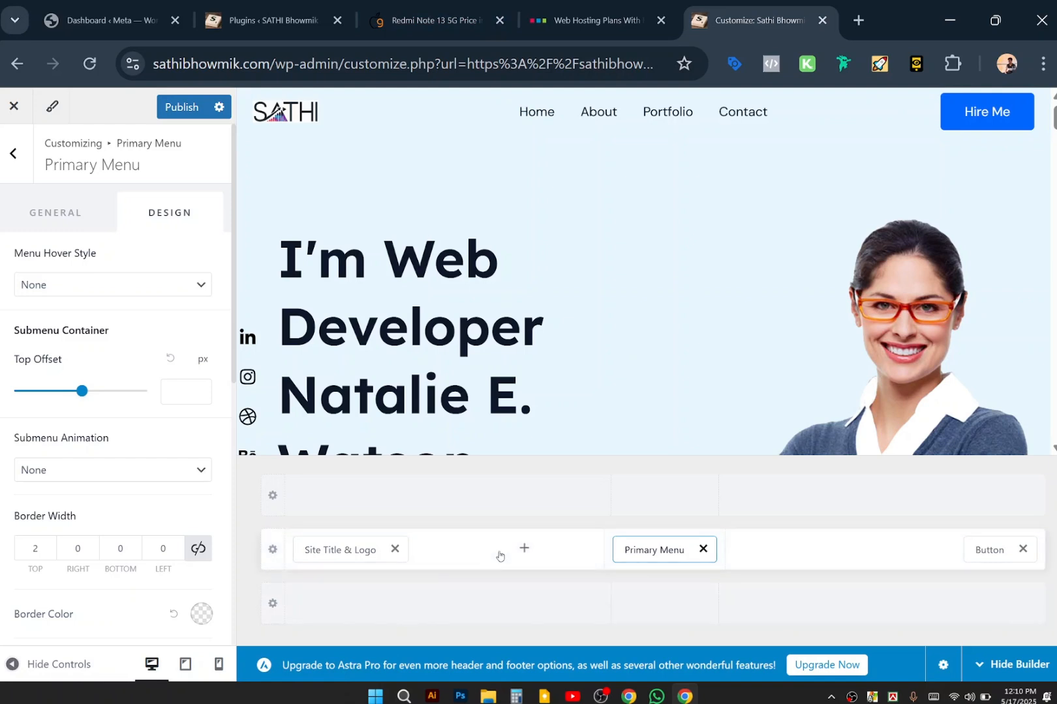
Glance at the header's Insert Elements list, close it, and select the header Button element.
left_click(523, 550)
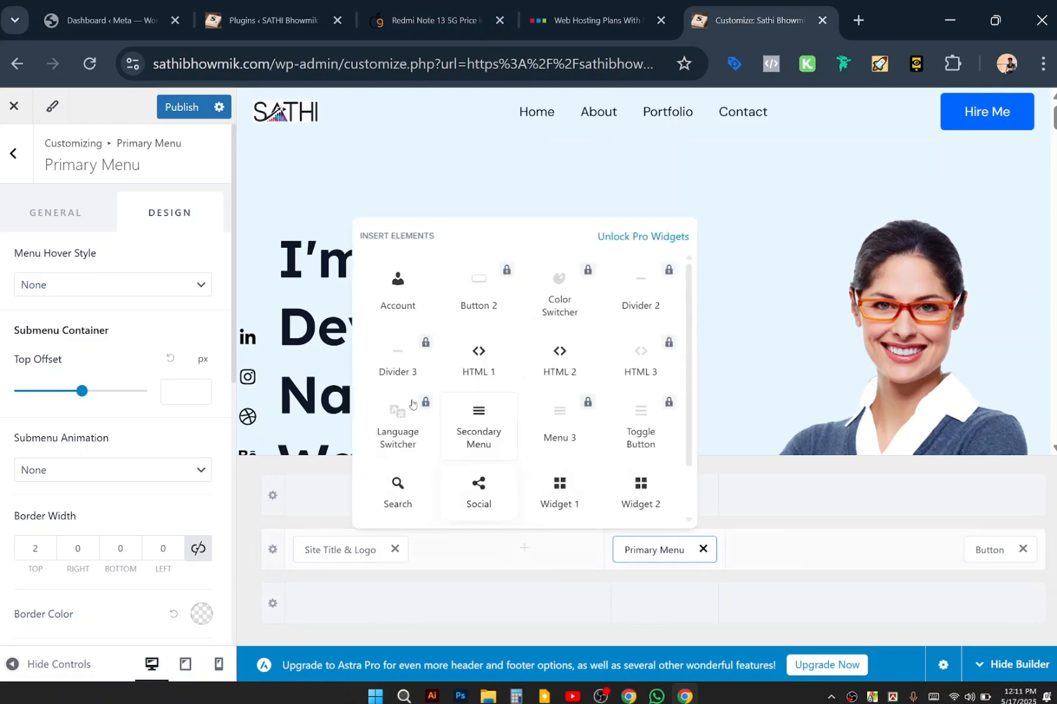
scroll(499, 495, "down", 1)
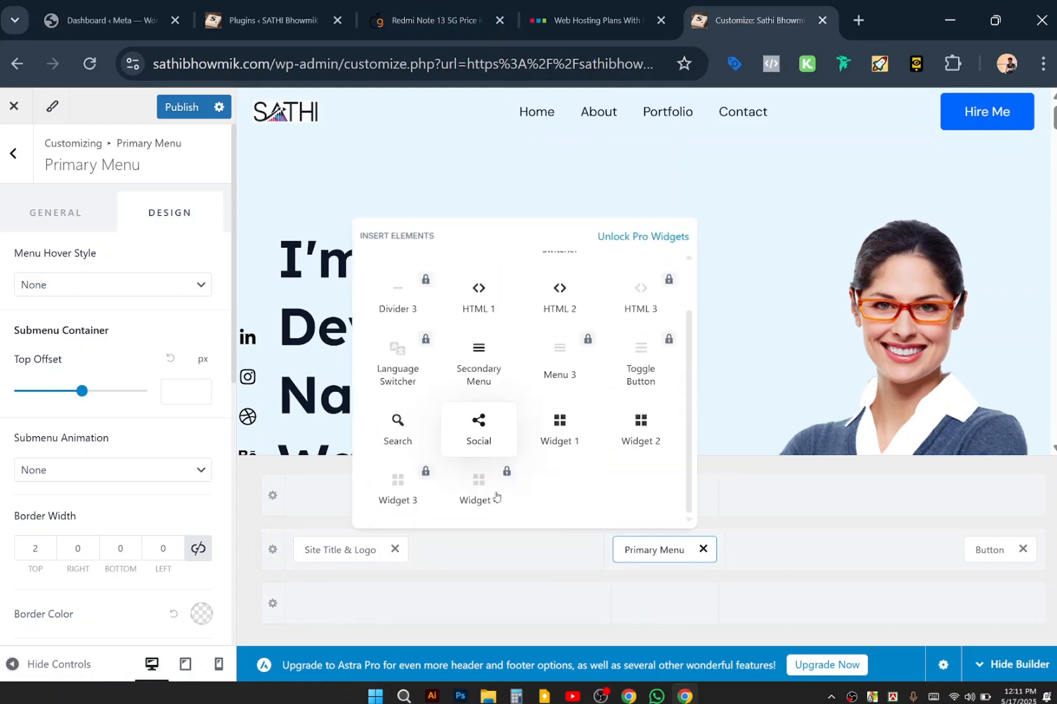
scroll(489, 377, "up", 1)
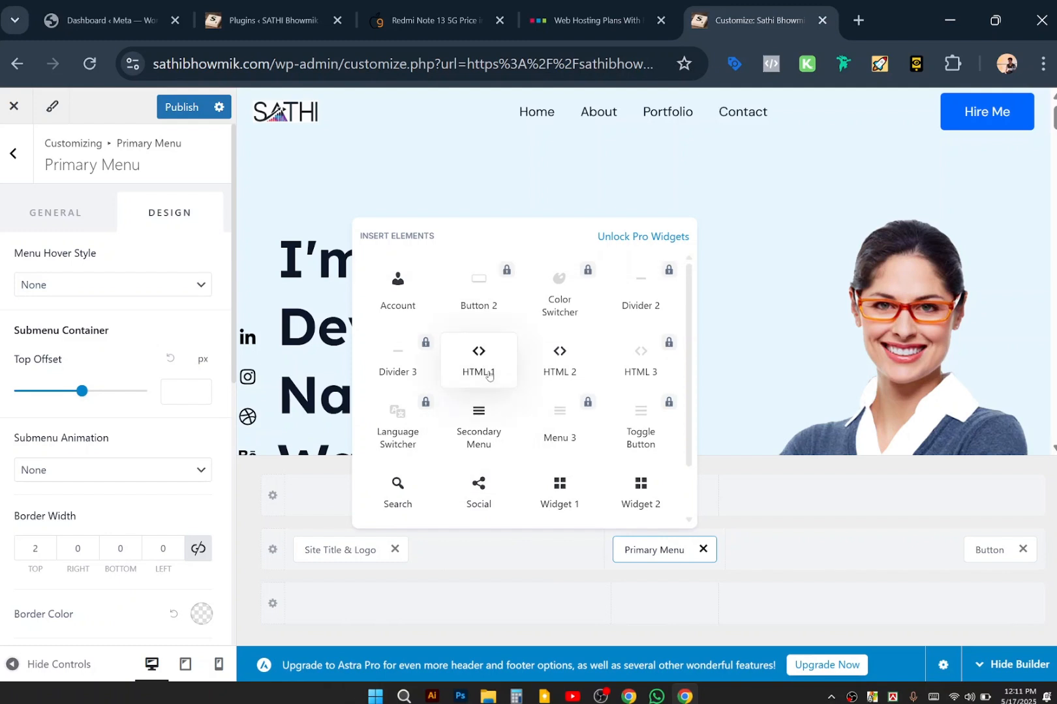
left_click(979, 554)
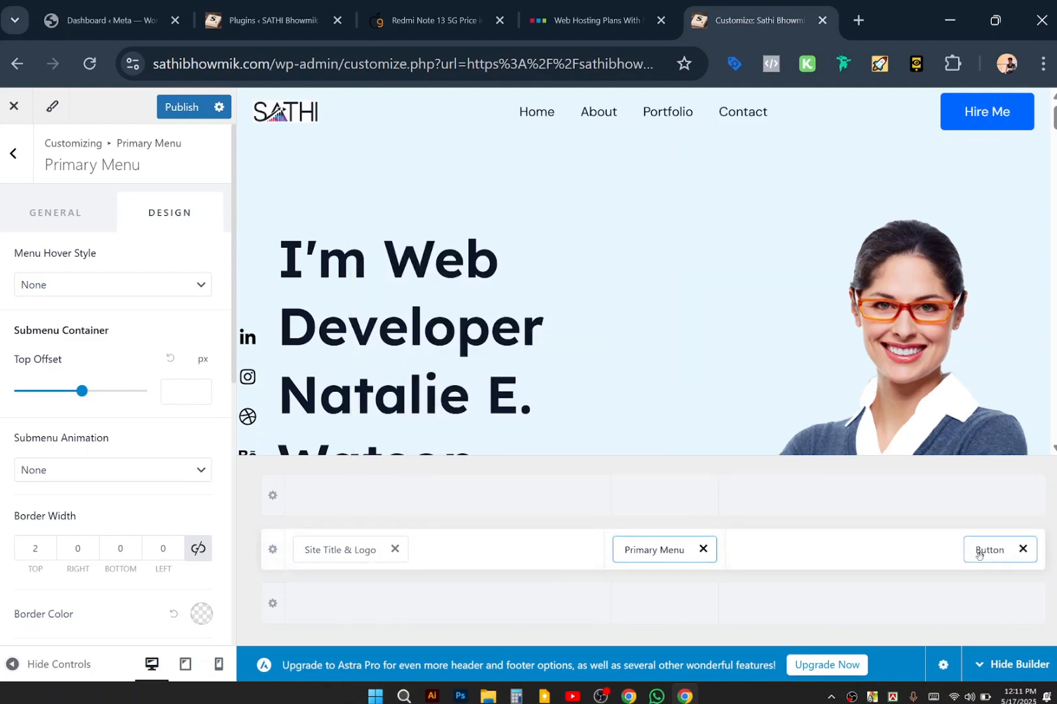
left_click(978, 553)
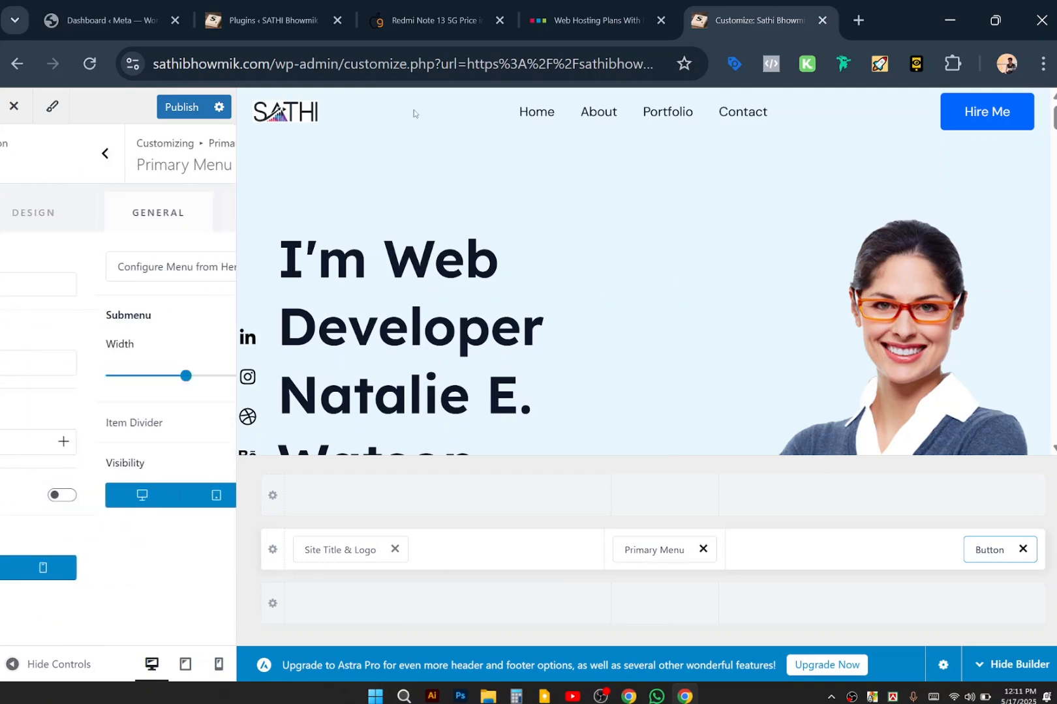
Set the Primary Header row's background colour to the white preset.
left_click(274, 549)
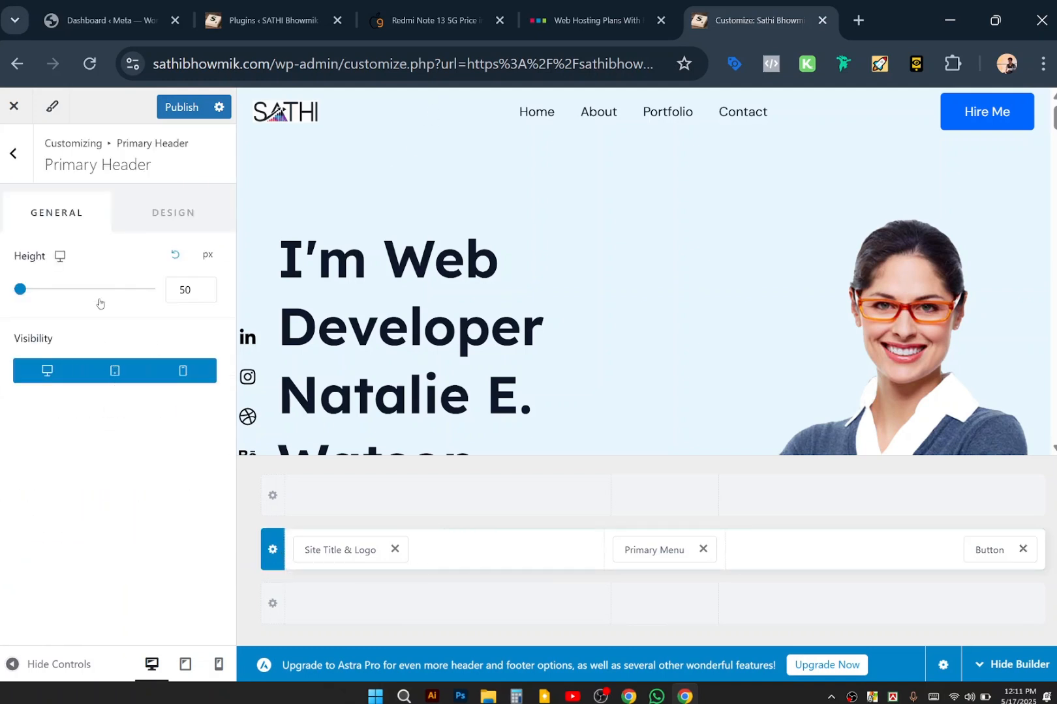
left_click(188, 212)
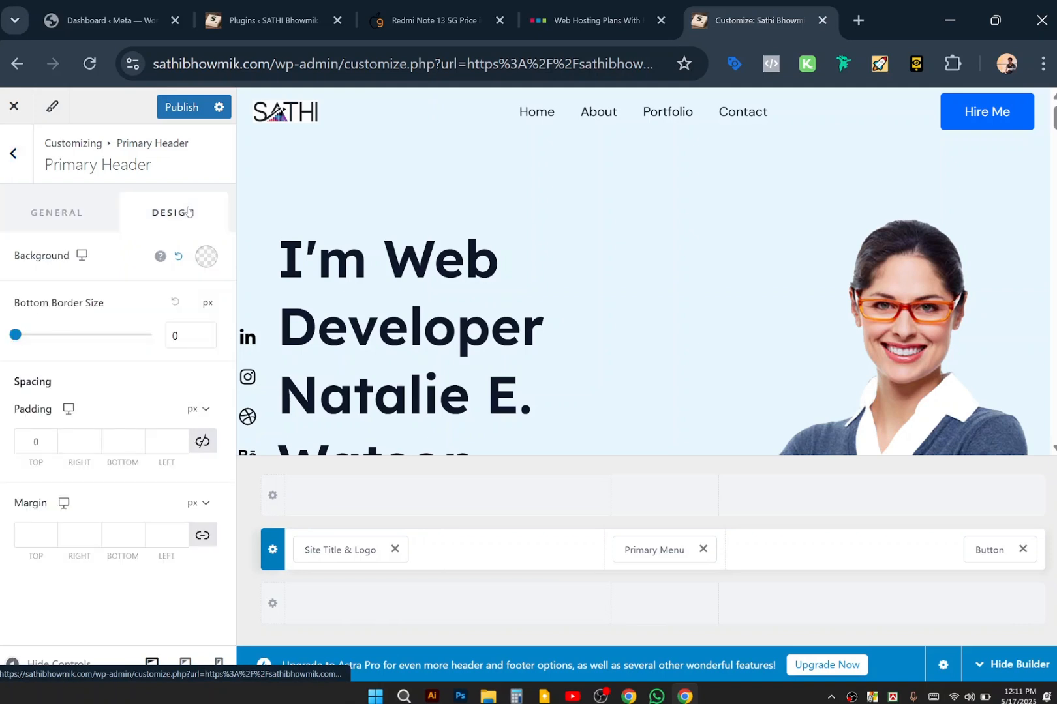
left_click(205, 255)
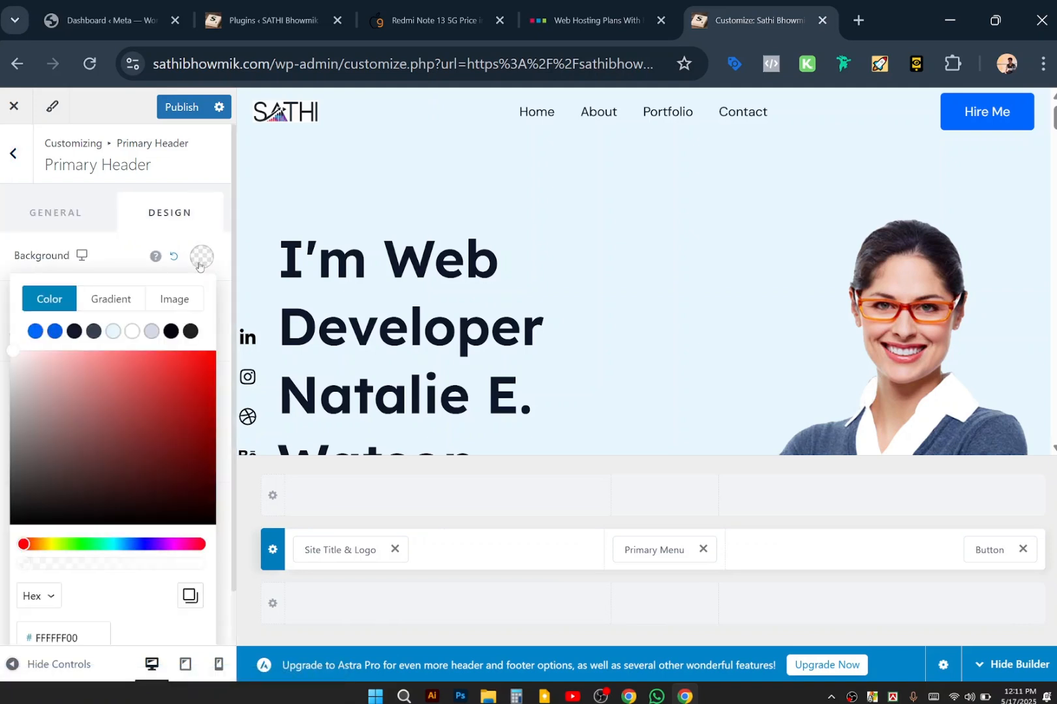
left_click(53, 332)
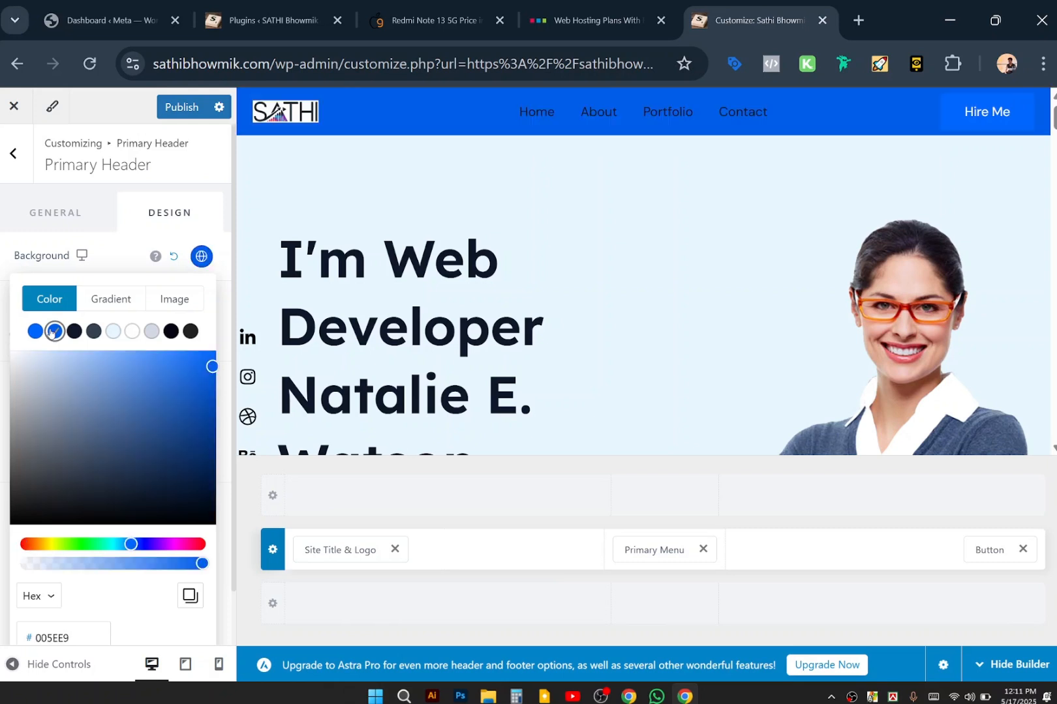
left_click(132, 332)
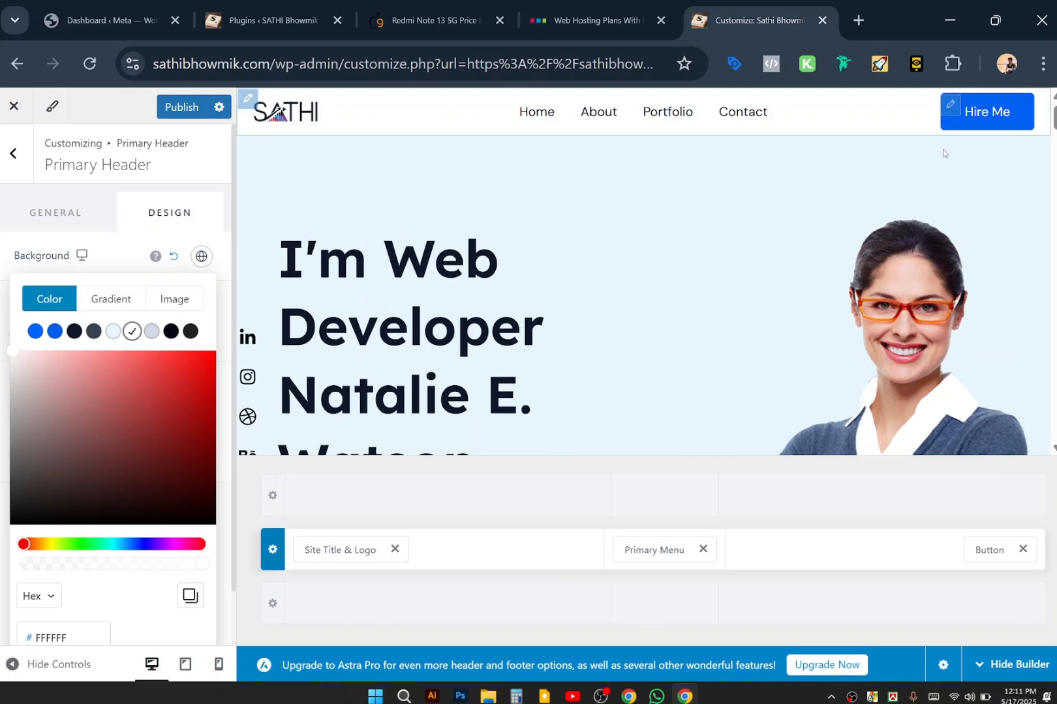
Open the Hire Me button's settings through its edit pencil in the preview.
right_click(954, 108)
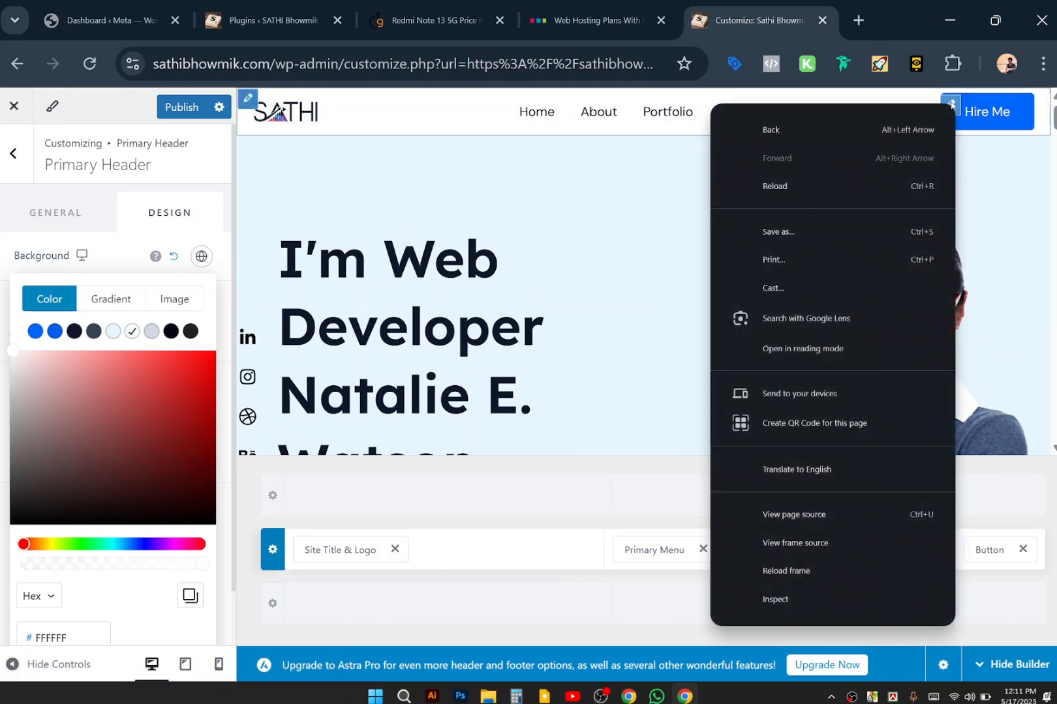
key("Escape")
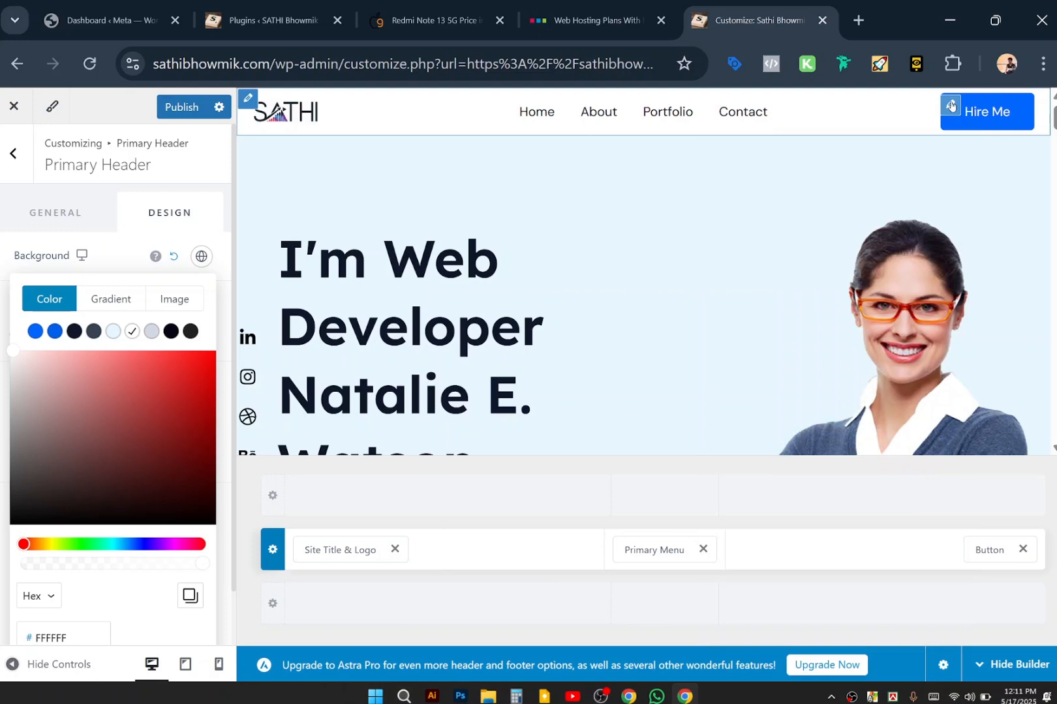
left_click(950, 105)
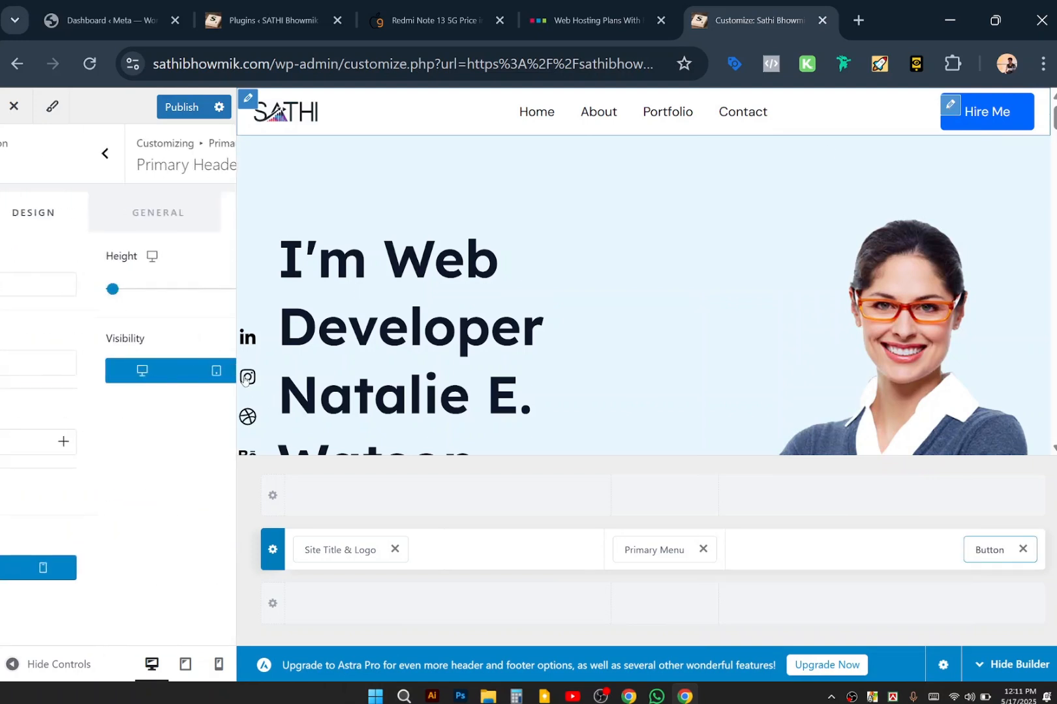
left_click(954, 104)
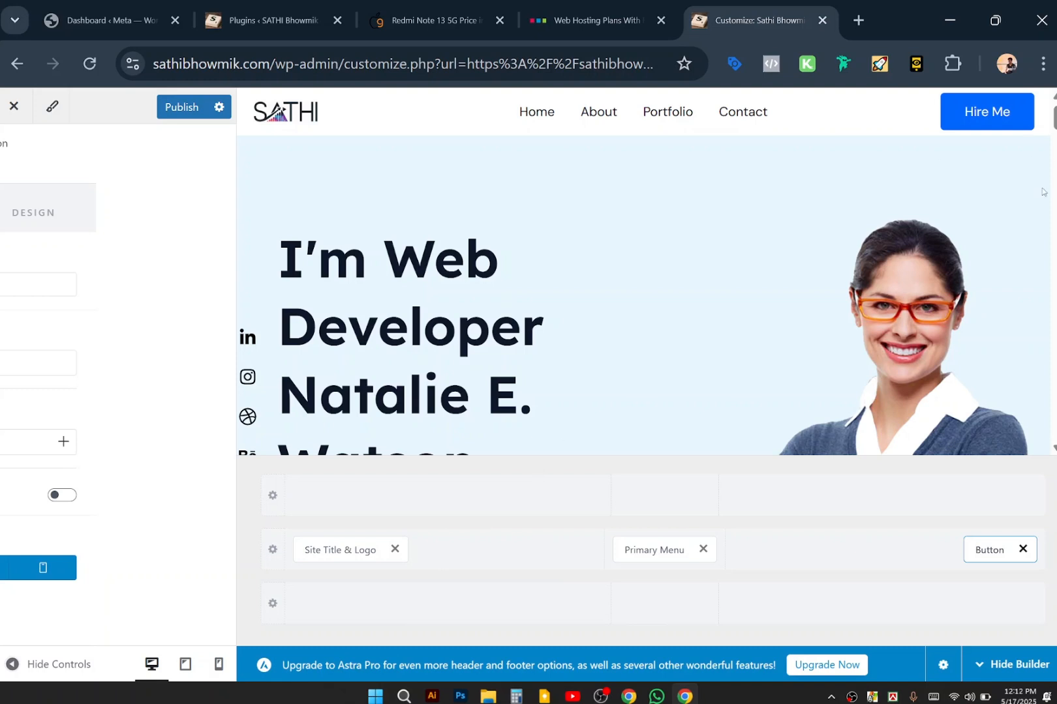
left_click(952, 107)
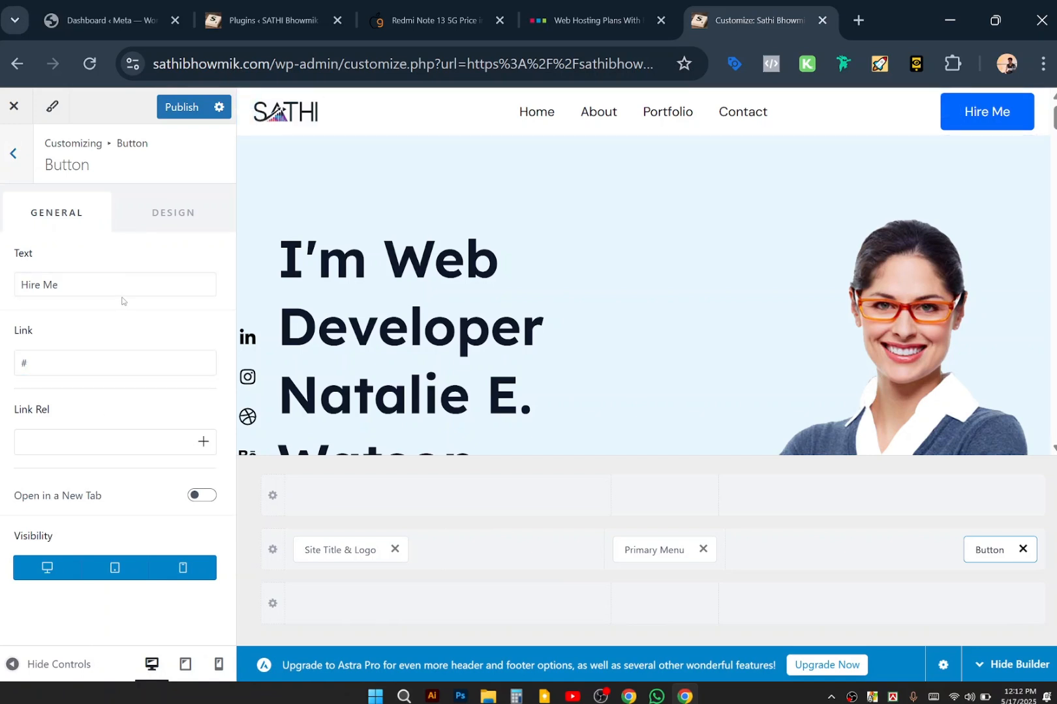
Check the button's link value and leave its link rel setting empty.
left_click(105, 363)
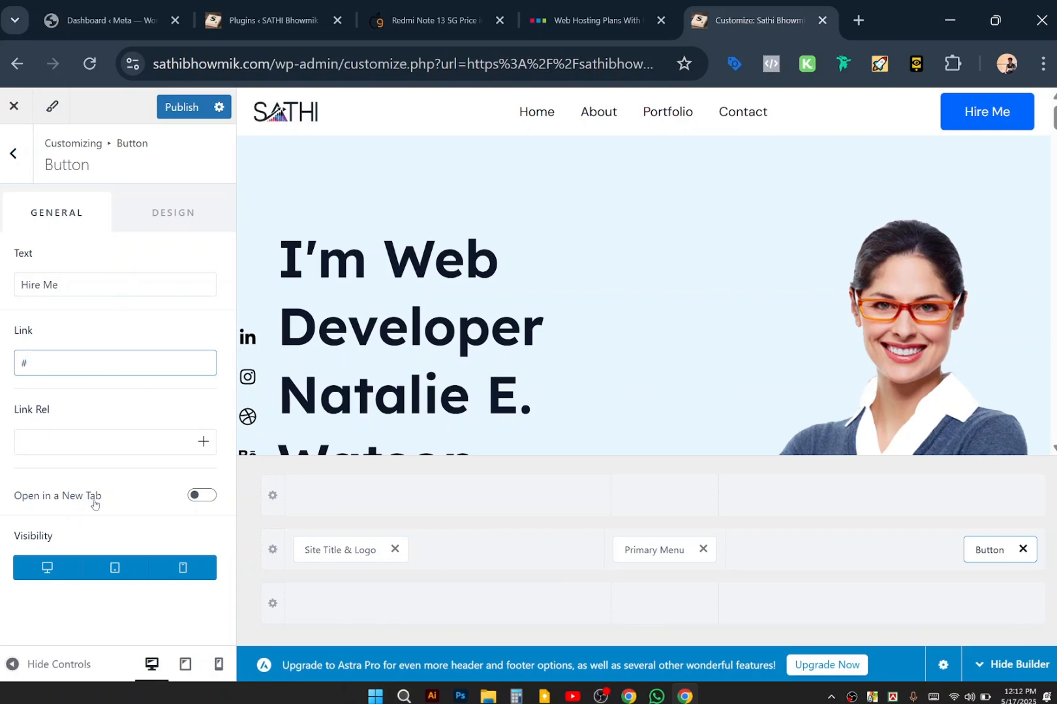
left_click(70, 445)
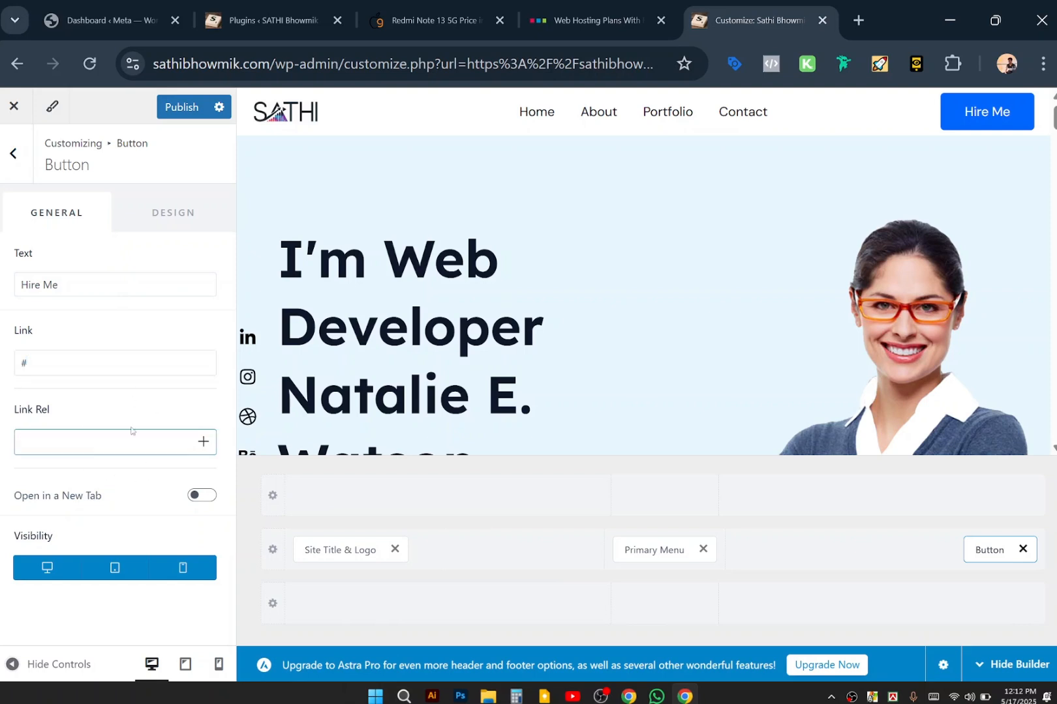
left_click(156, 390)
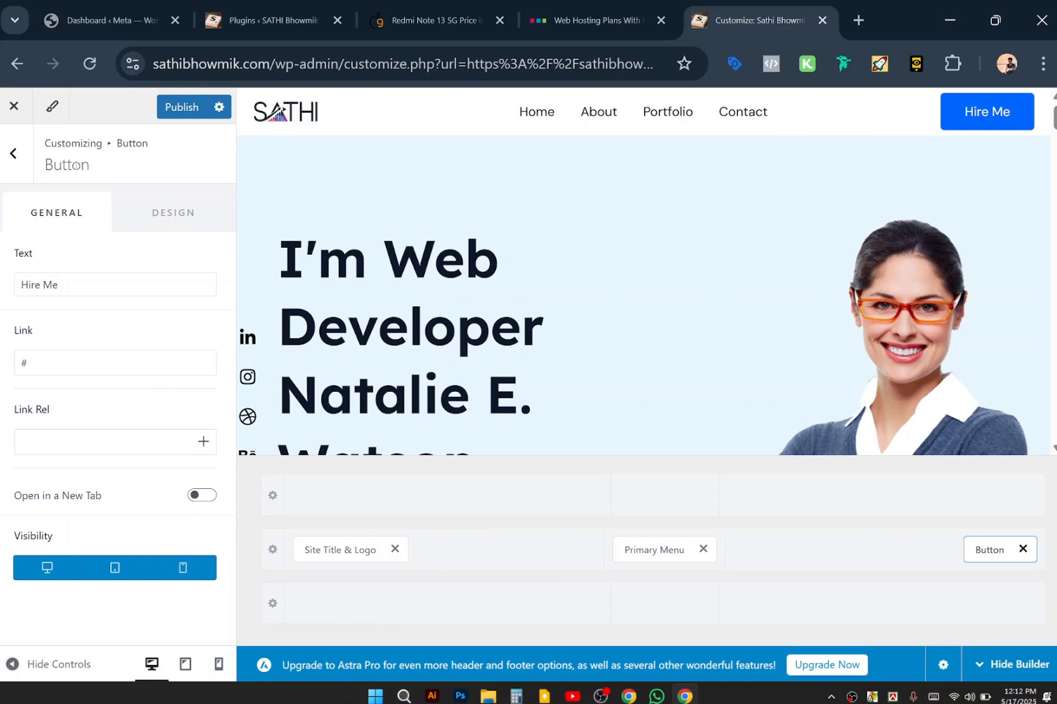
Link the Border Radius fields and set all four corners to 19 px.
left_click(150, 213)
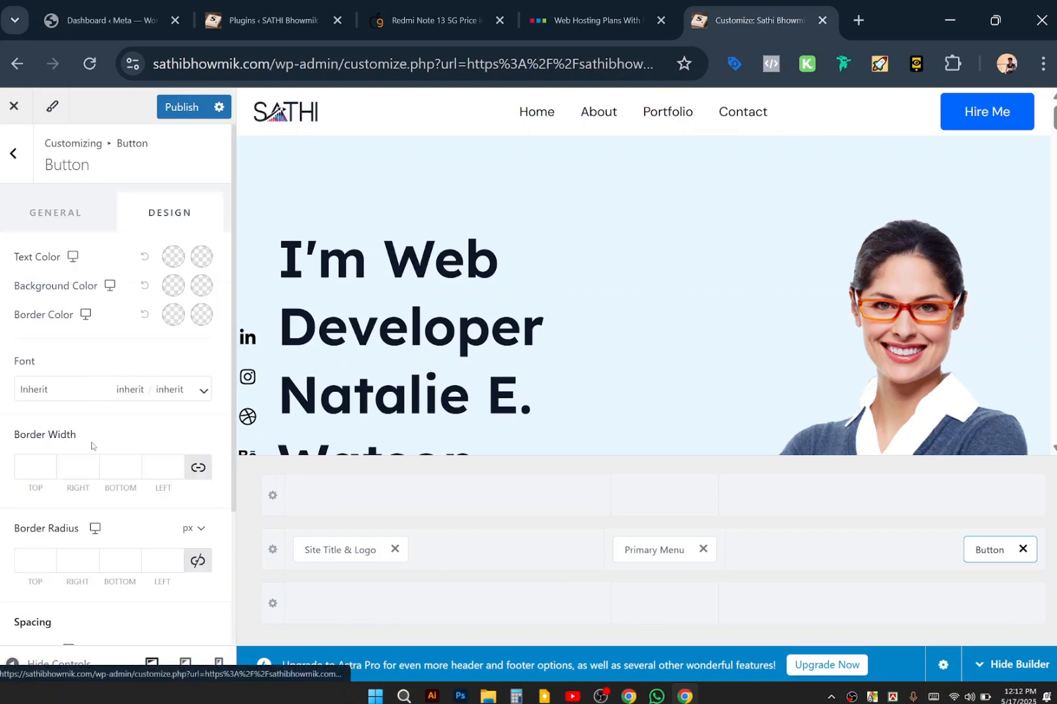
scroll(94, 447, "down", 2)
left_click(31, 443)
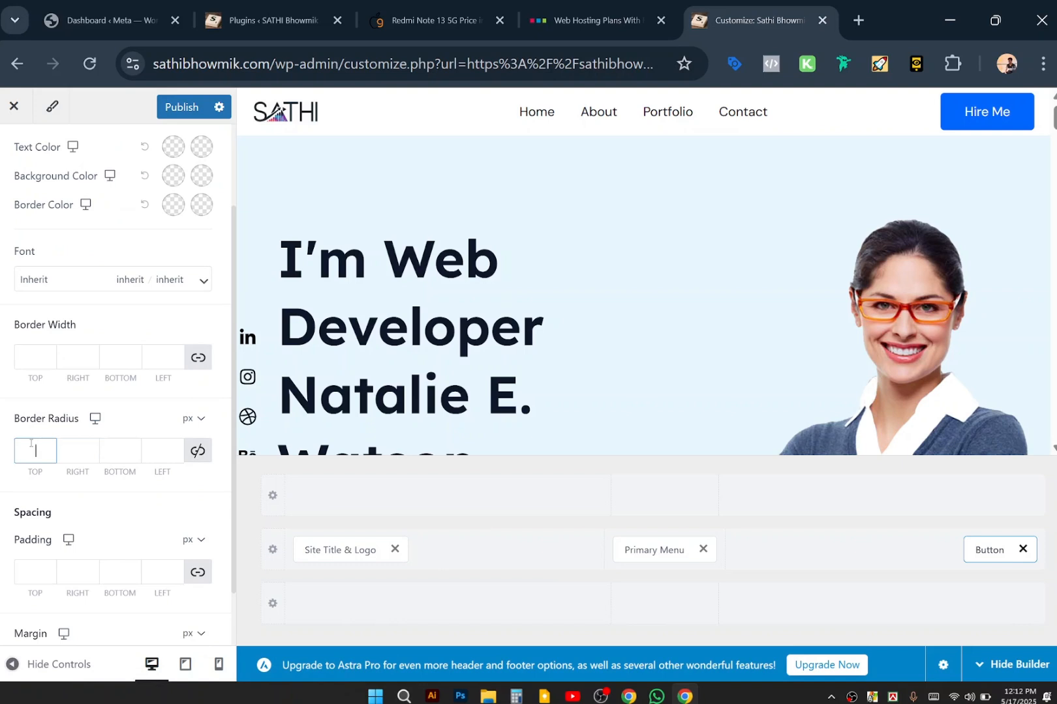
left_click(199, 456)
left_click(37, 450)
type("15")
key("Up")
key("Up")
key("Up")
key("Up")
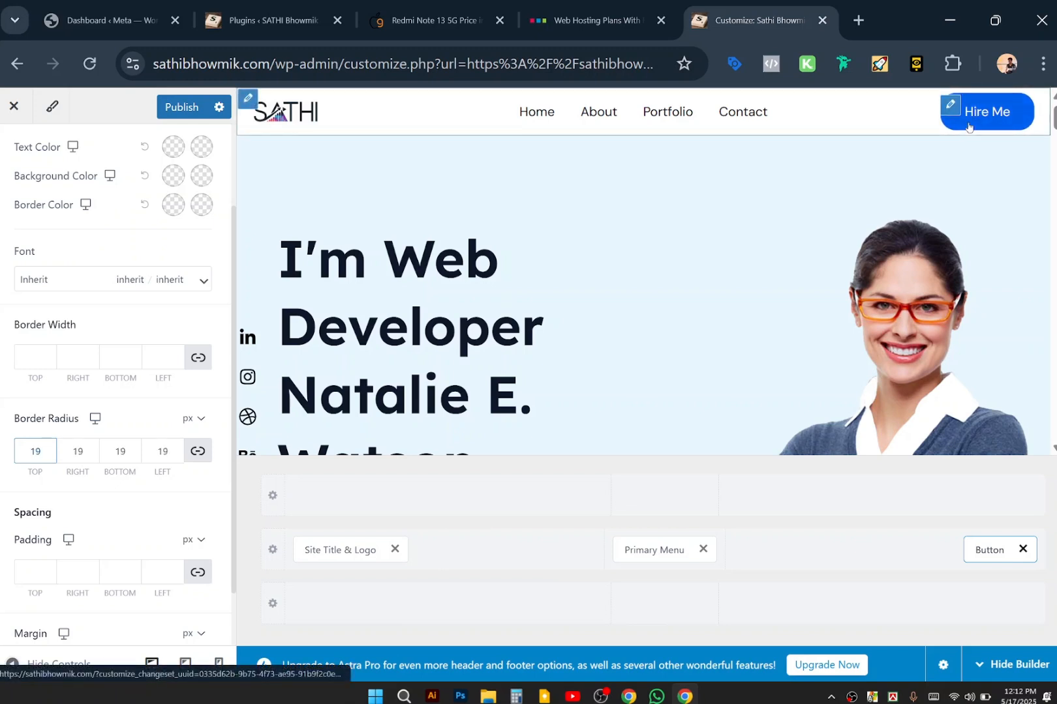
scroll(108, 523, "down", 1)
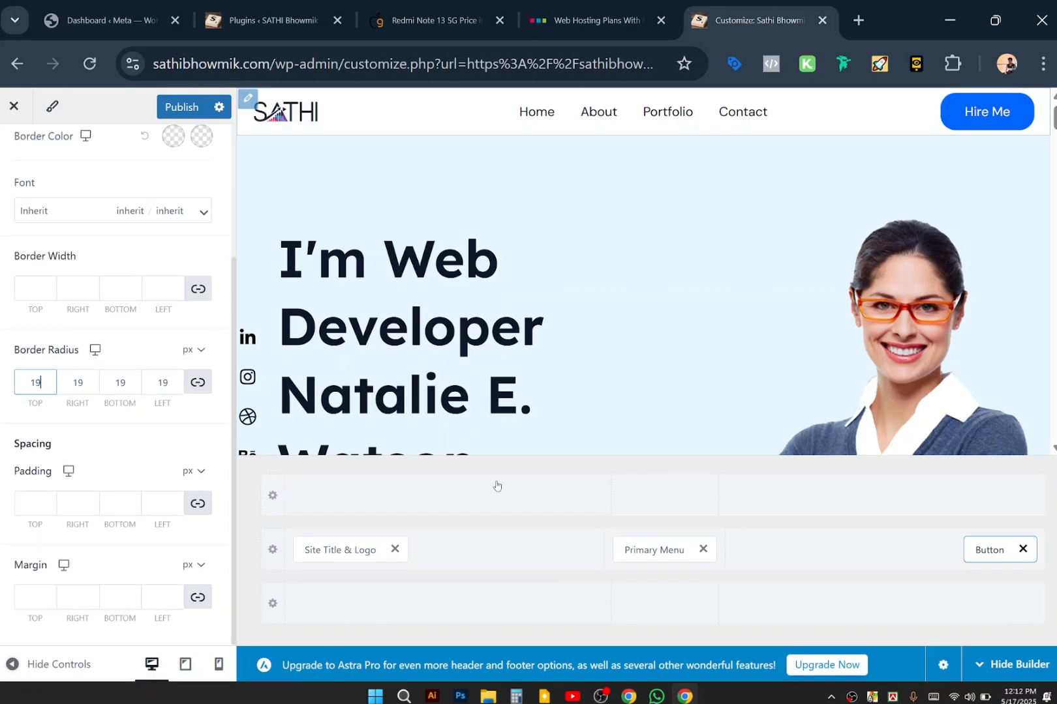
scroll(685, 326, "down", 4)
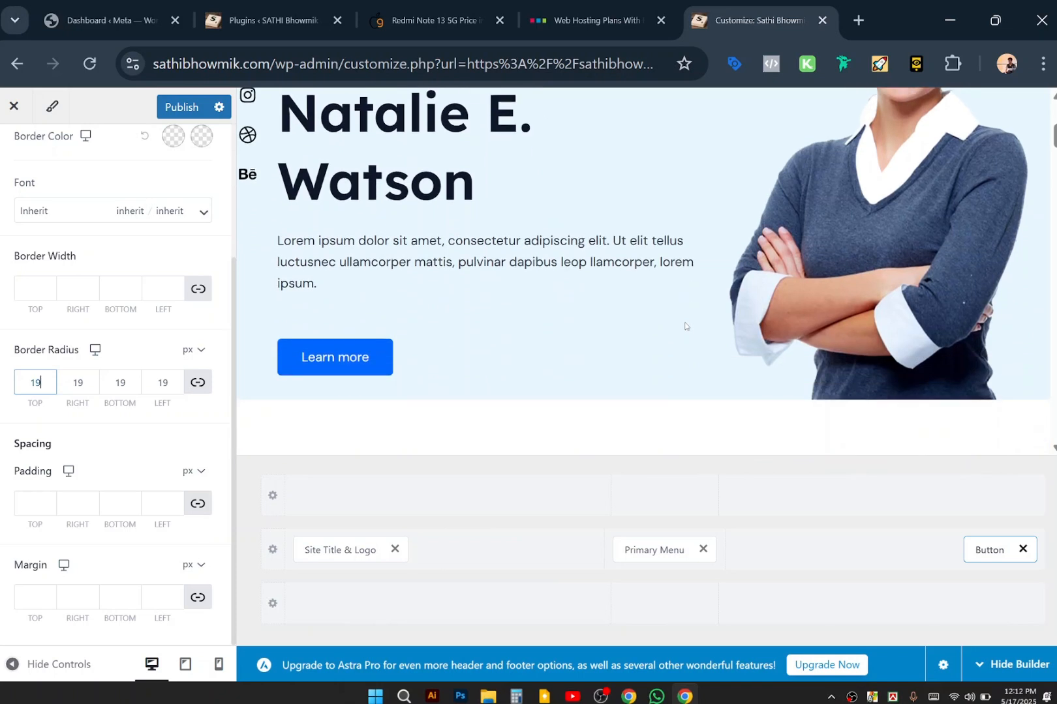
scroll(685, 326, "up", 3)
scroll(685, 326, "up", 1)
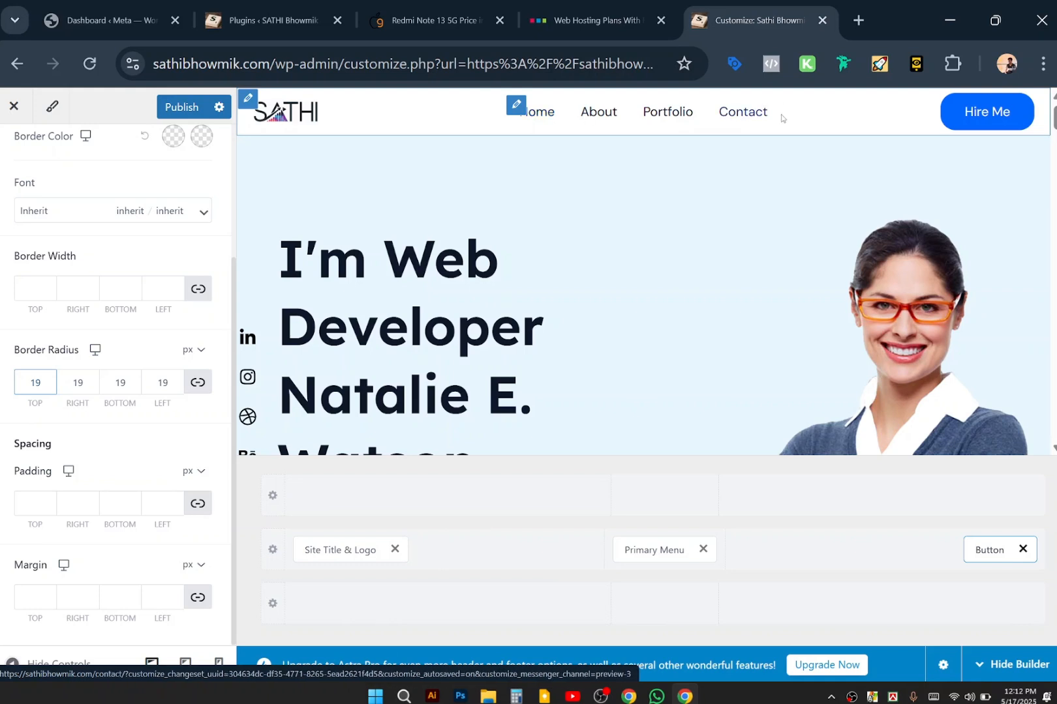
Open the Main menu for editing from the header's menu settings.
left_click(517, 106)
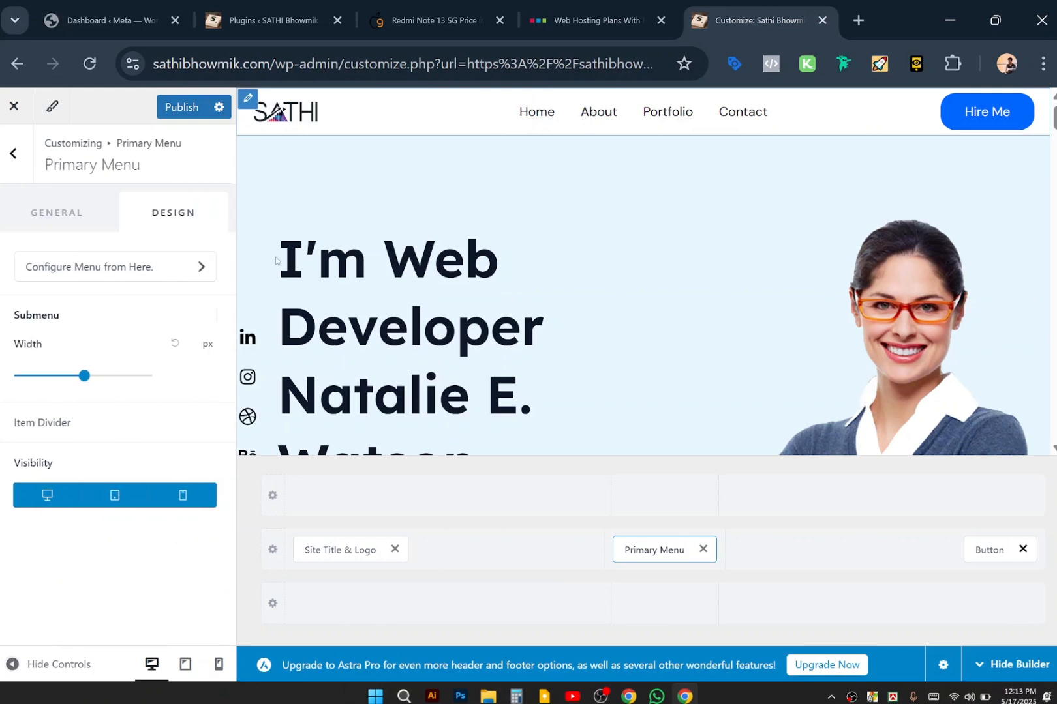
left_click(199, 267)
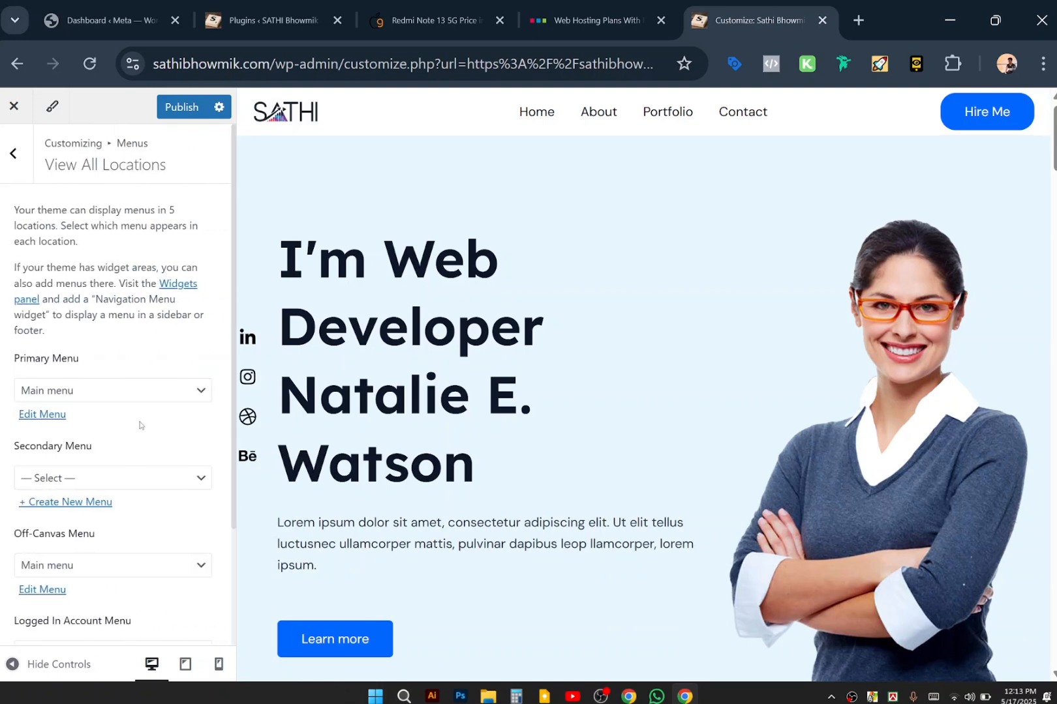
left_click(57, 416)
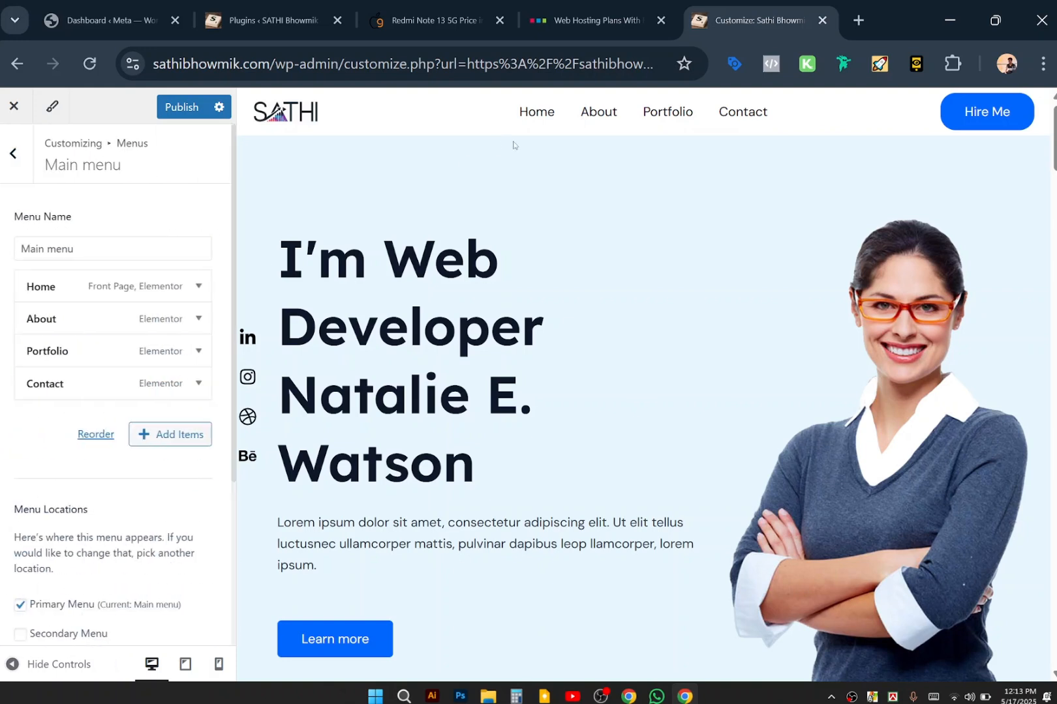
Expand and collapse the Home, About and Portfolio items to review their settings.
left_click(196, 287)
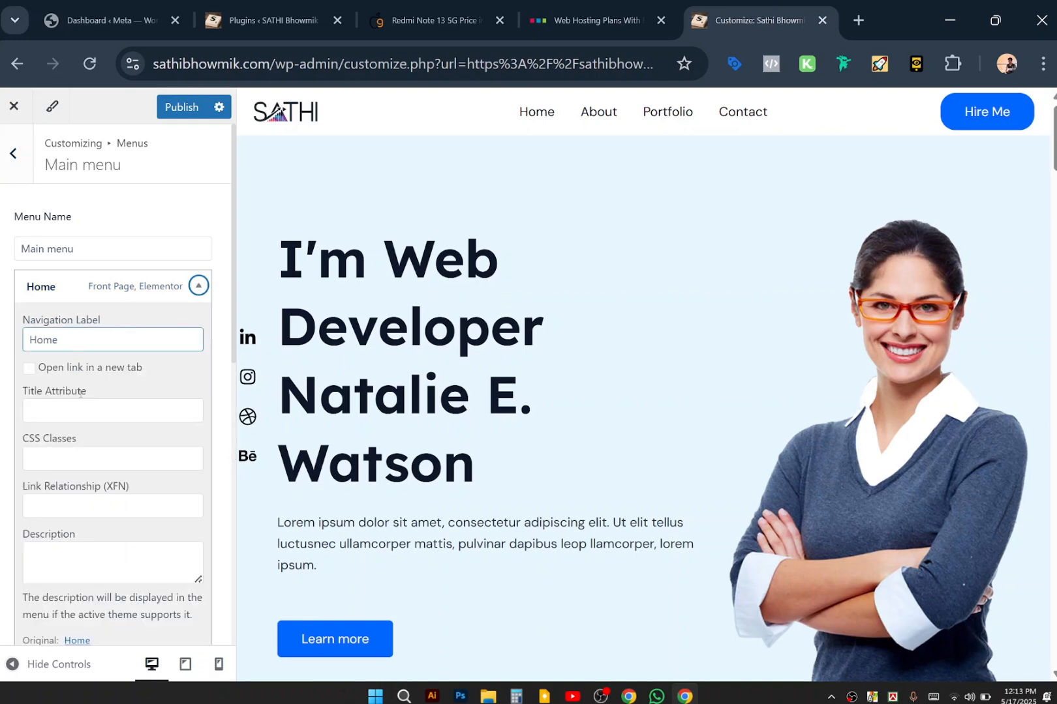
scroll(89, 485, "down", 3)
left_click(78, 309)
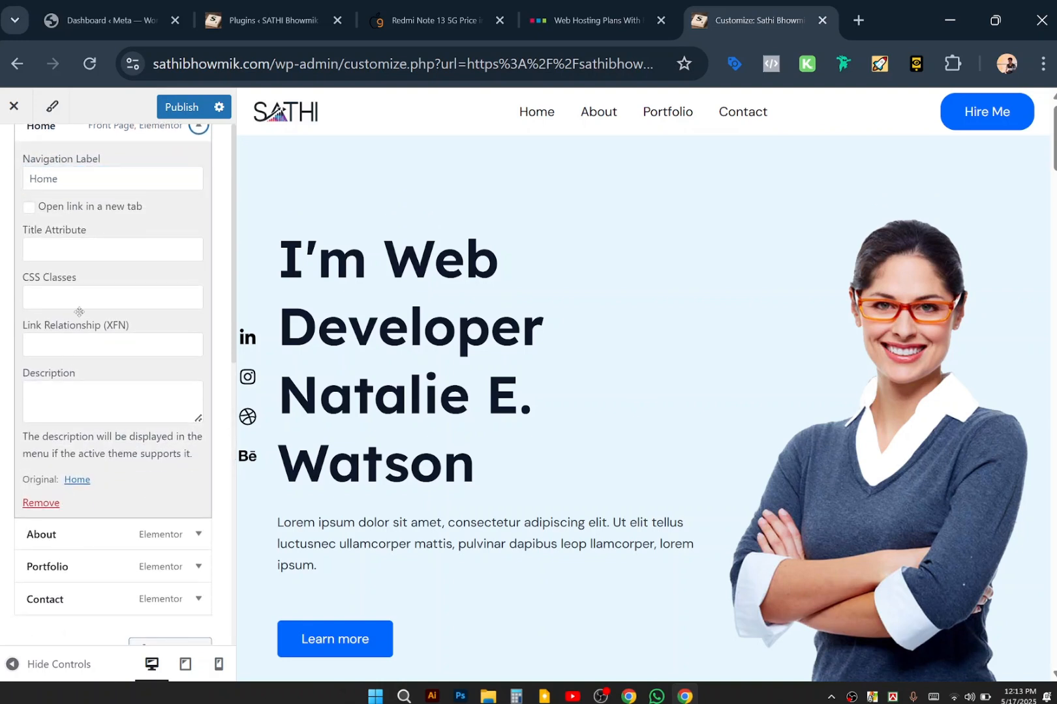
scroll(80, 312, "up", 2)
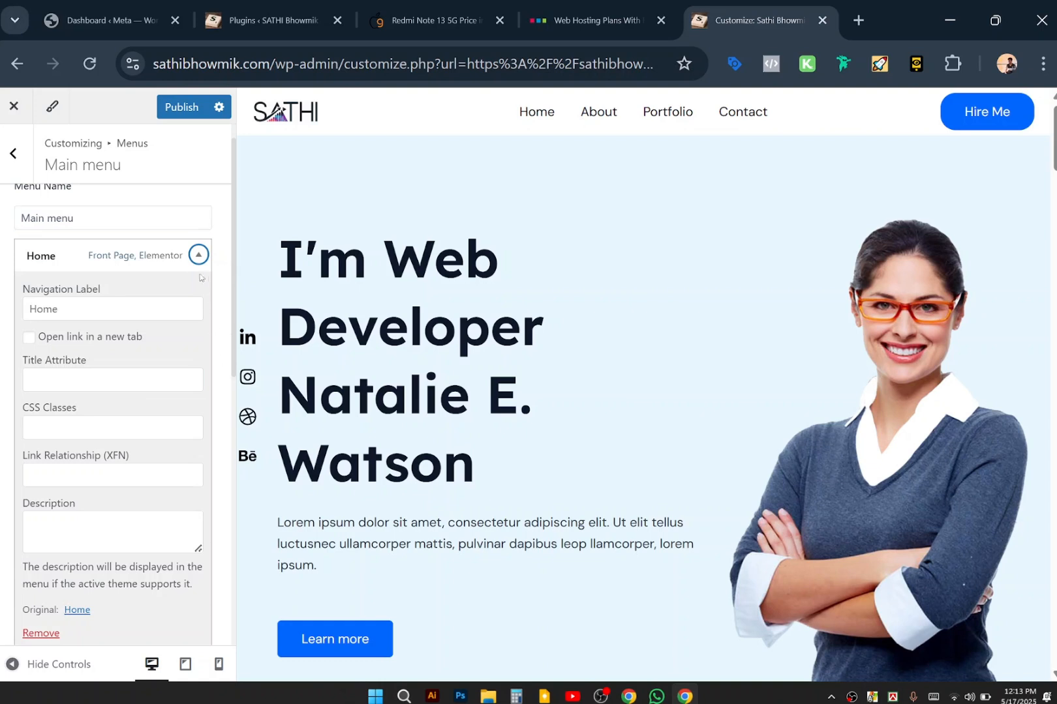
left_click(197, 255)
left_click(198, 287)
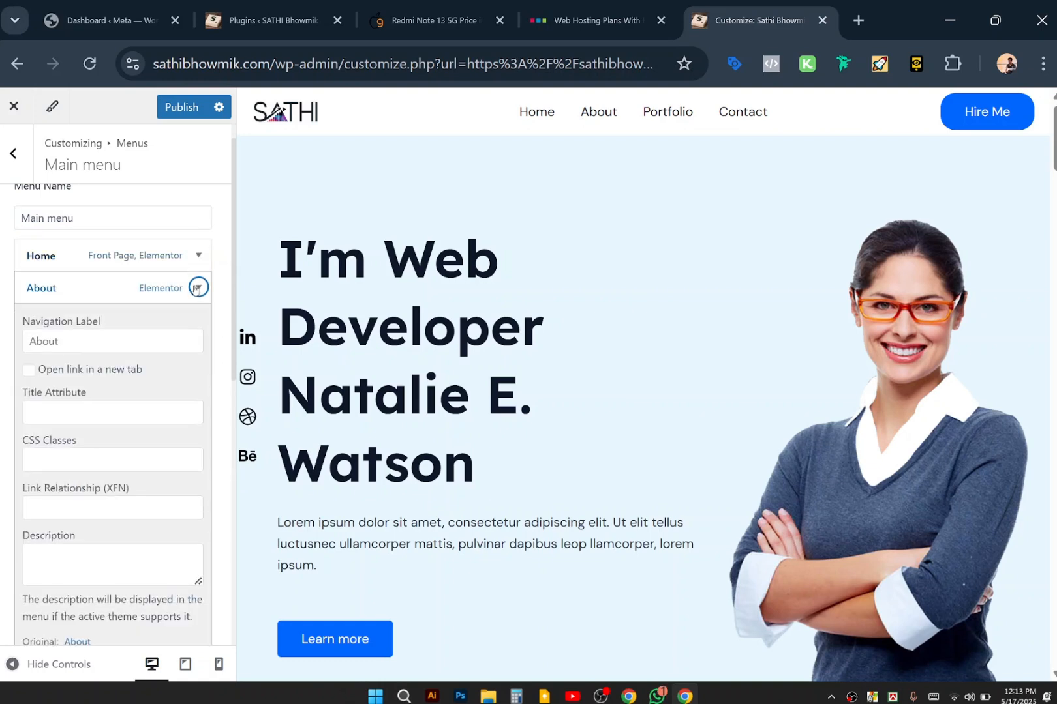
left_click(198, 288)
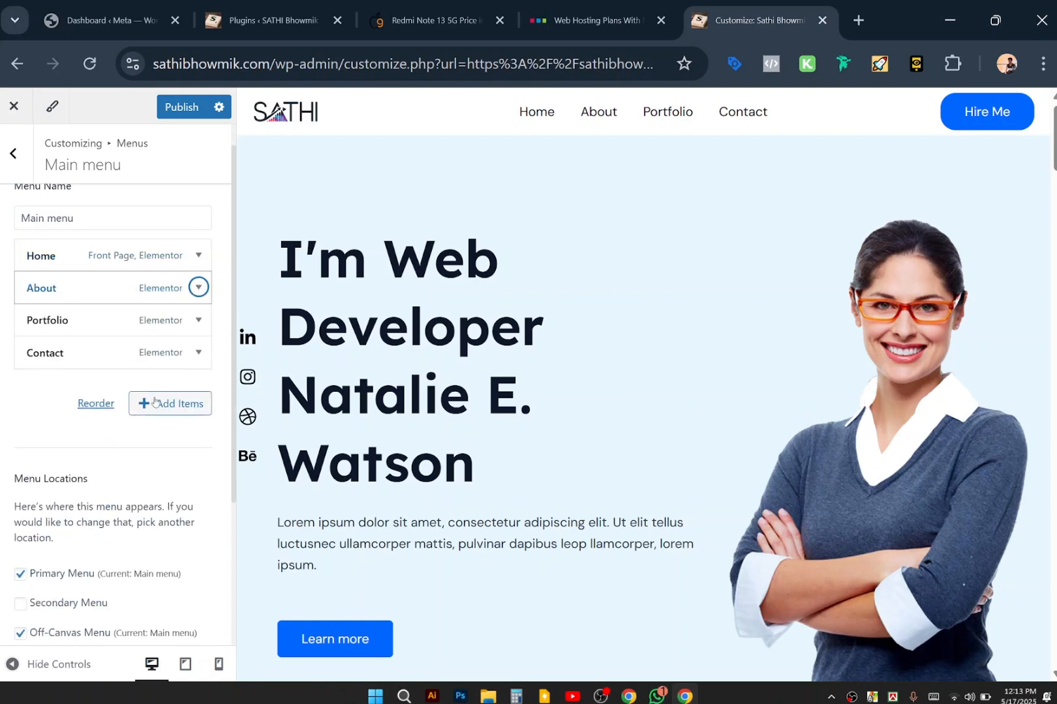
left_click(198, 319)
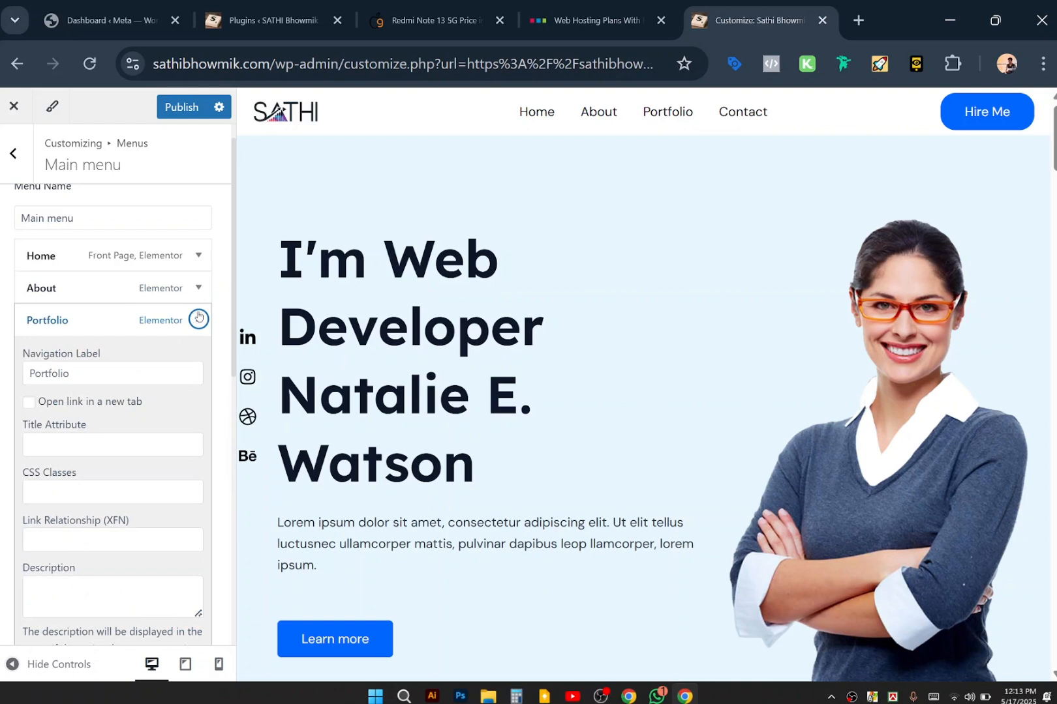
left_click(199, 319)
scroll(116, 456, "down", 1)
scroll(115, 455, "up", 2)
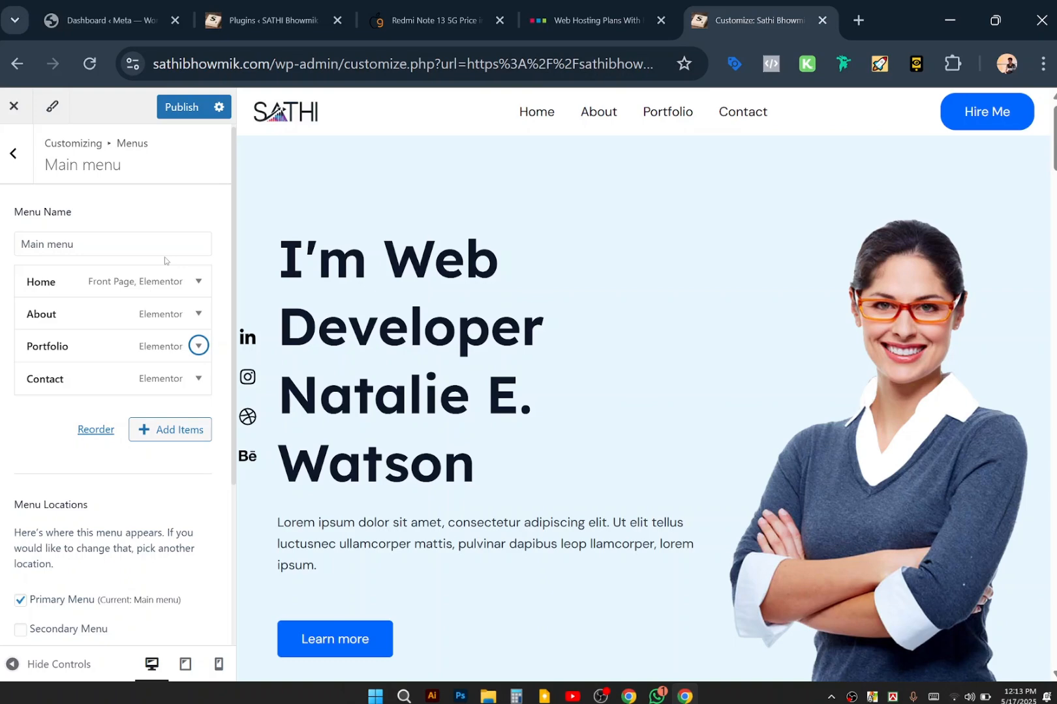
Browse the addable menu items, including posts, then return to the menu list.
right_click(168, 429)
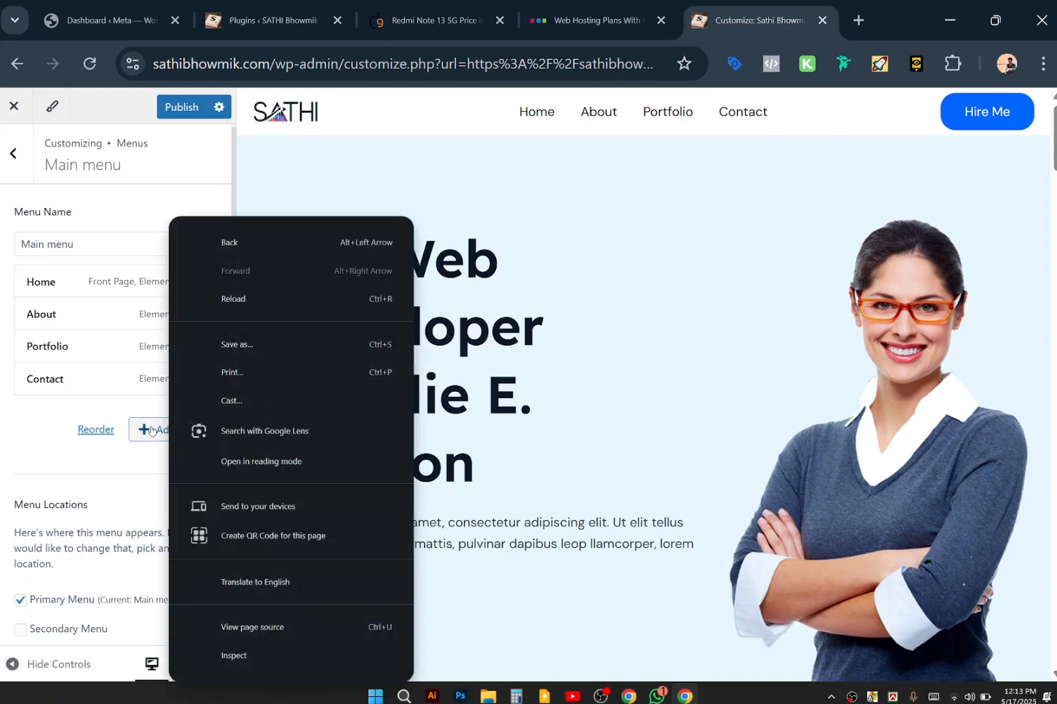
left_click(151, 431)
left_click(152, 431)
left_click(151, 431)
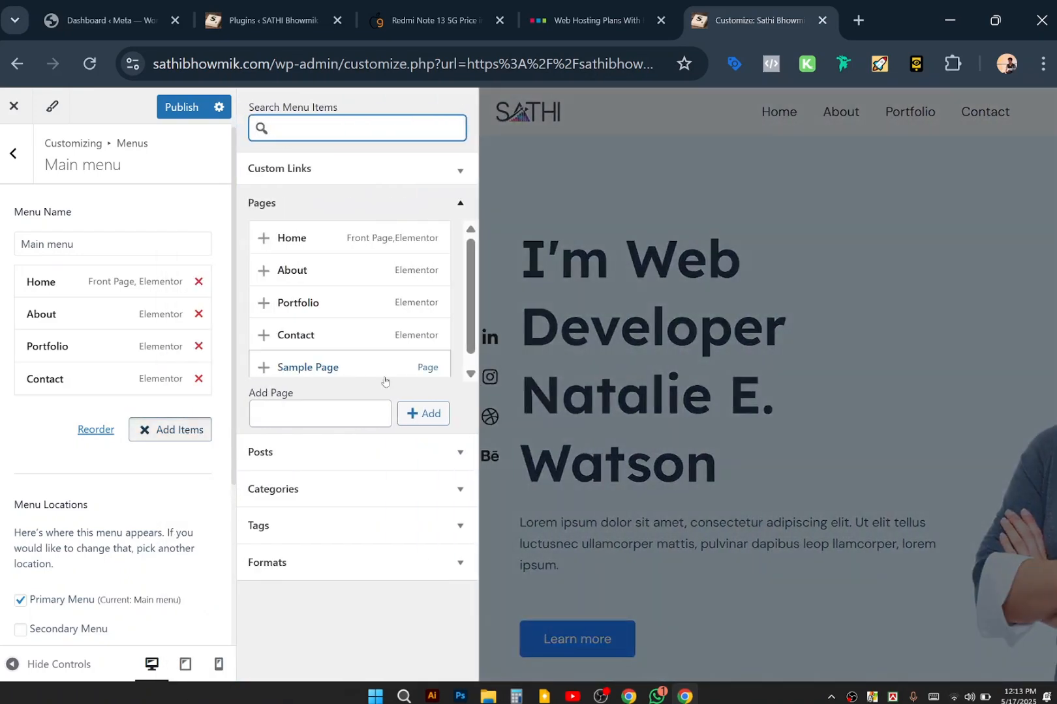
left_click(447, 464)
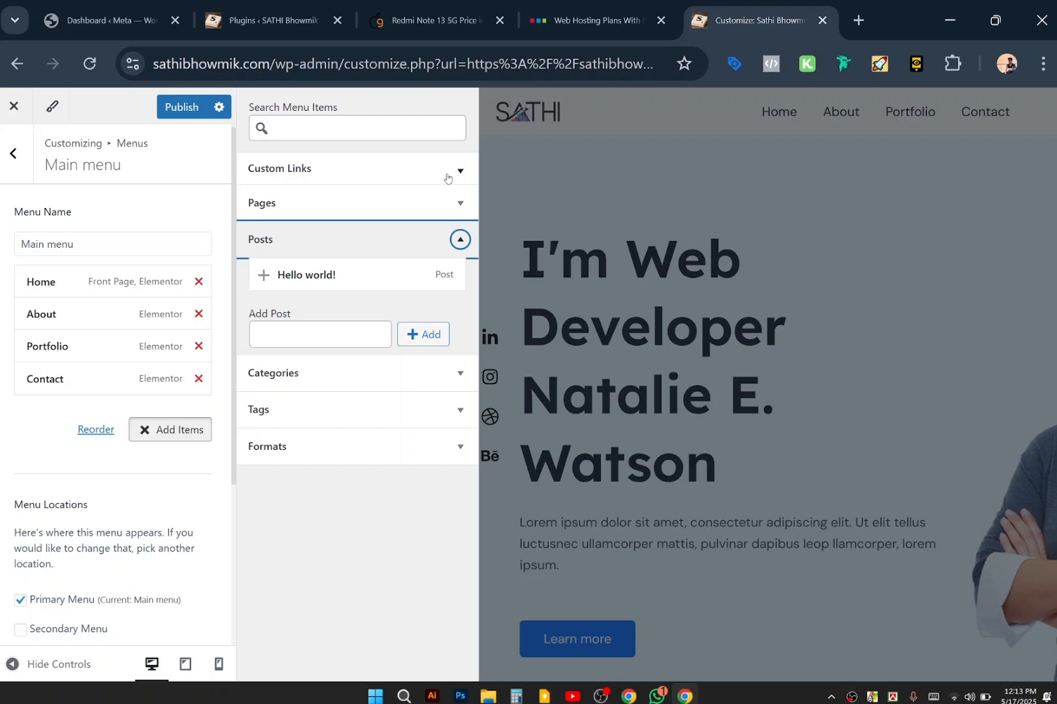
left_click(19, 154)
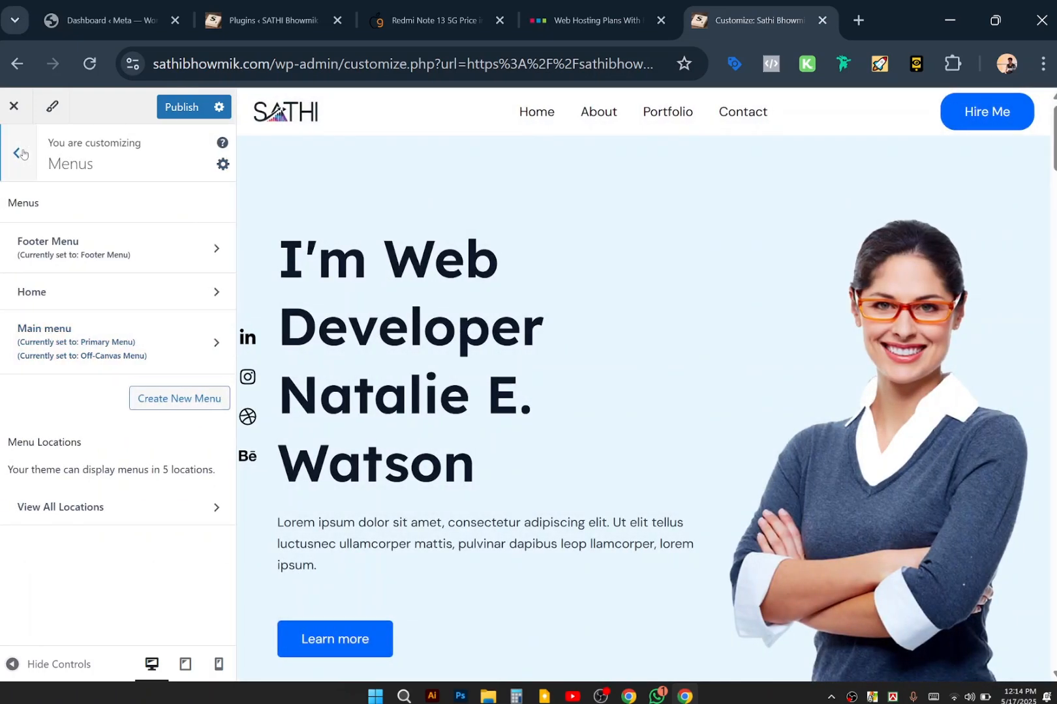
Back out to the main Customizer options and publish the header changes.
left_click(23, 153)
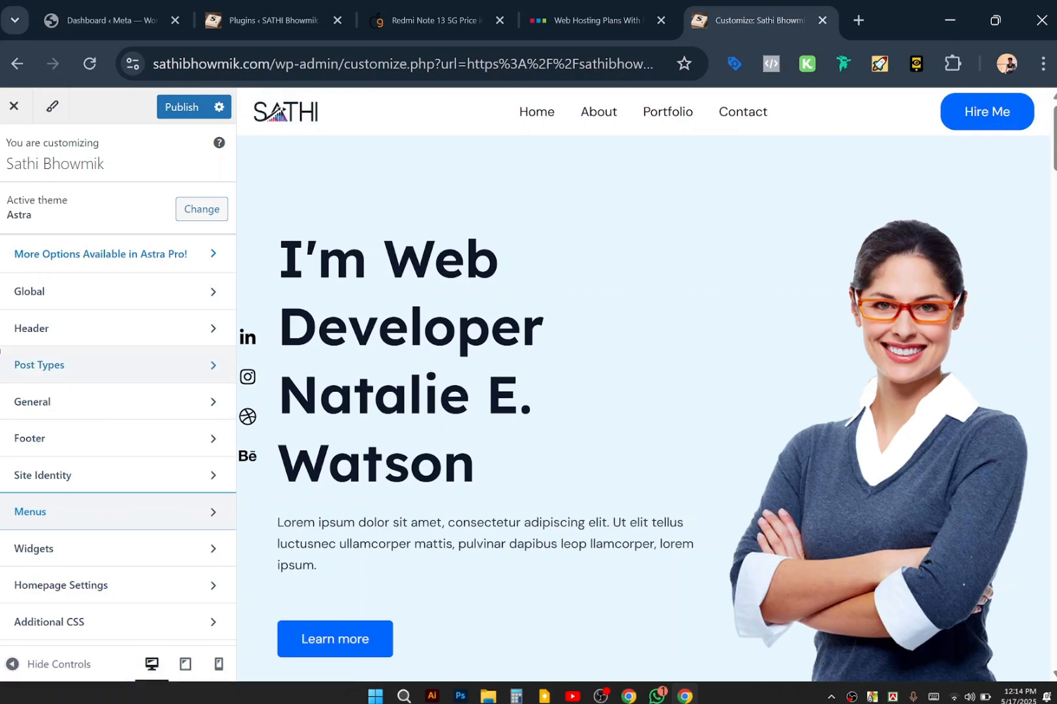
left_click(182, 107)
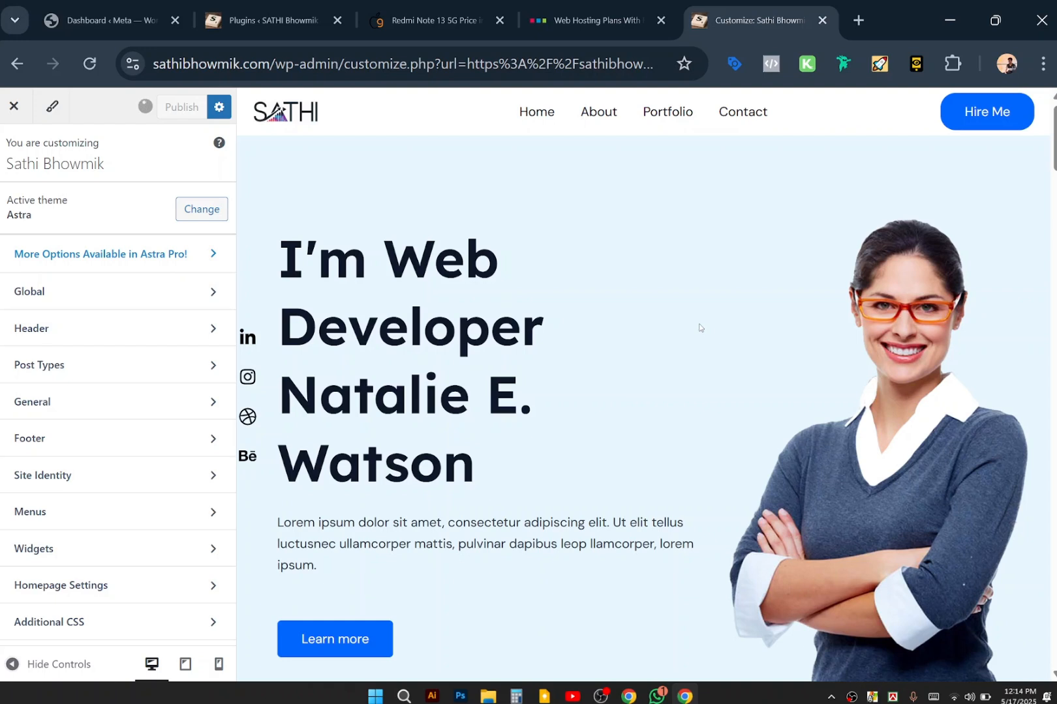
Connect to the Uperskill.com Wi-Fi network from Quick Settings and return to Chrome.
left_click(955, 699)
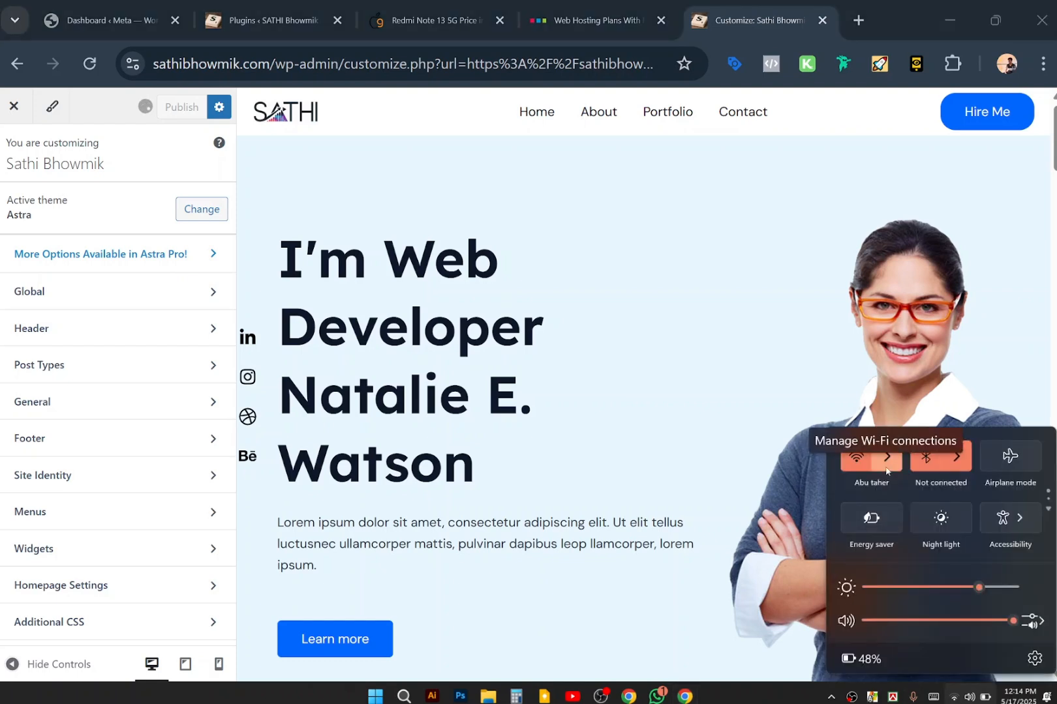
left_click(886, 468)
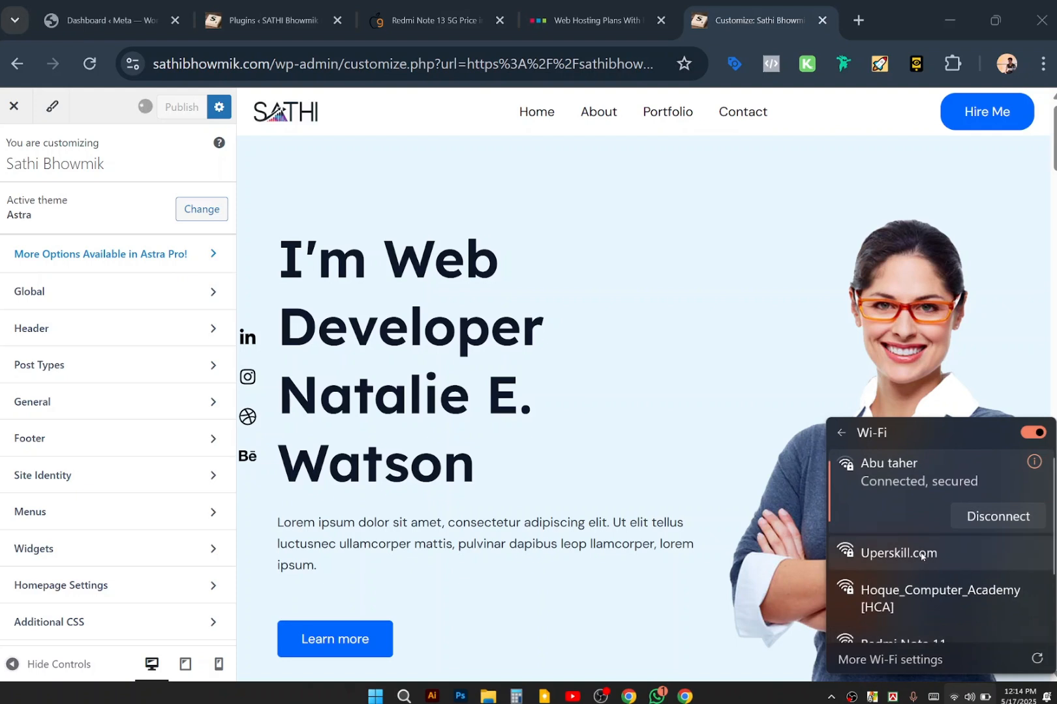
left_click(922, 555)
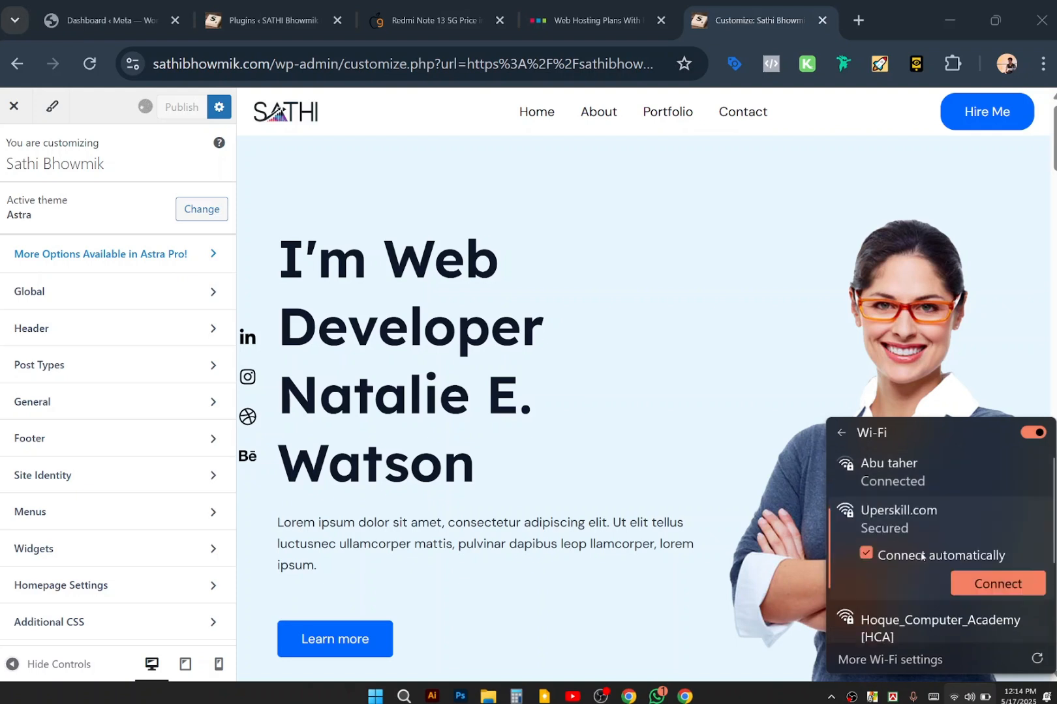
left_click(1003, 578)
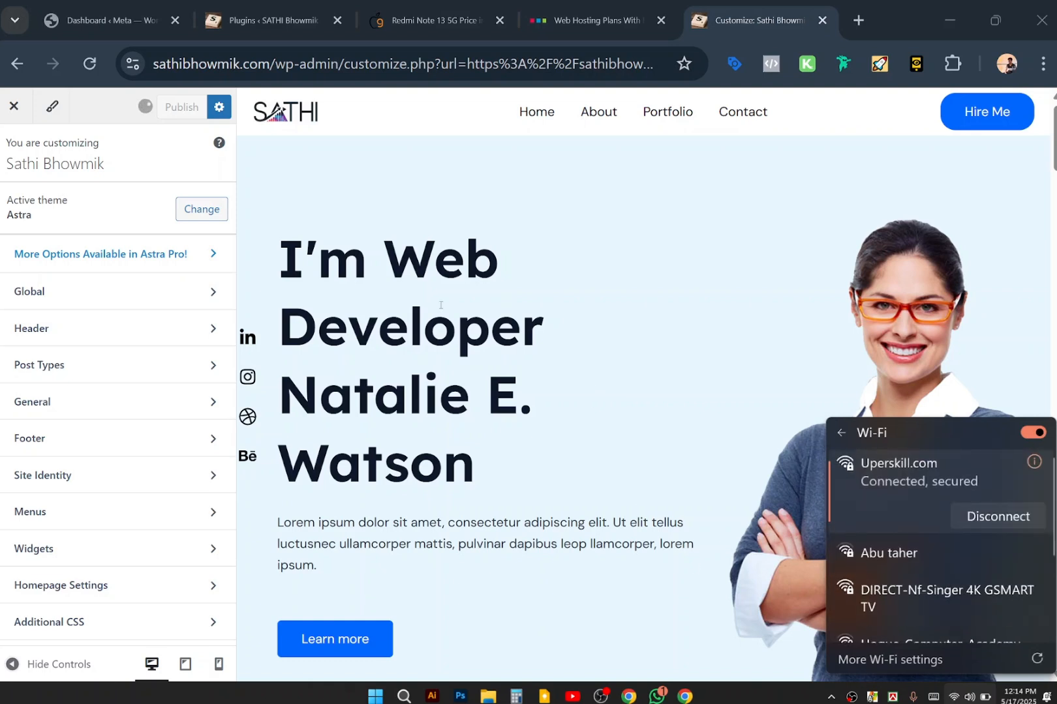
left_click(105, 99)
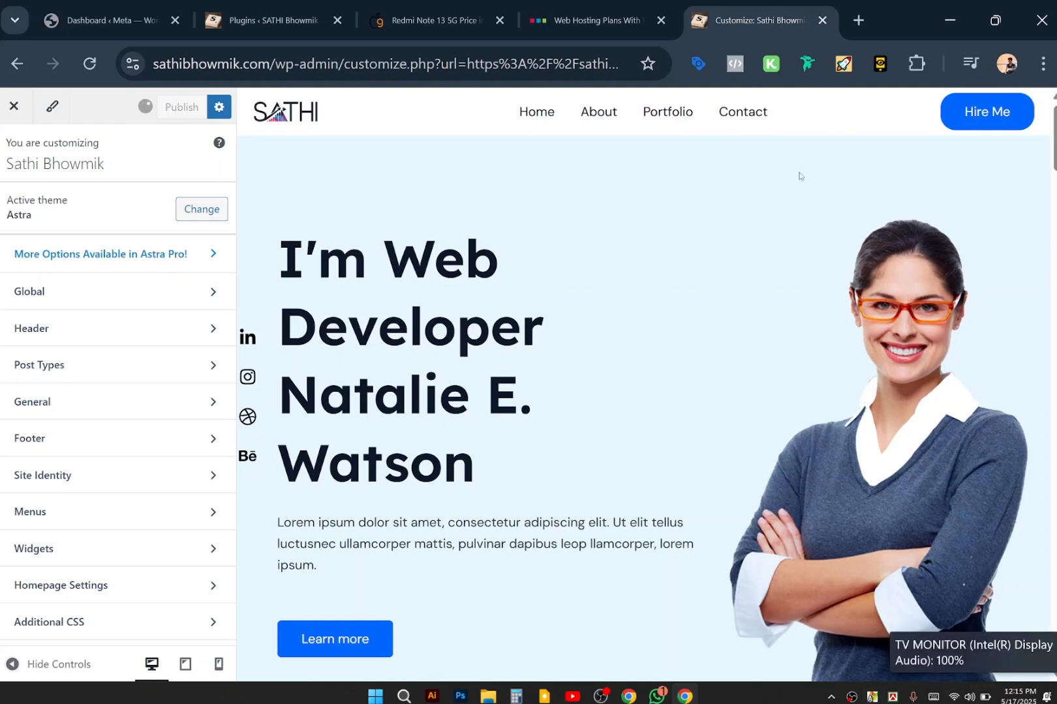
Load the SATHI site's home page in a new browser tab.
left_click(857, 20)
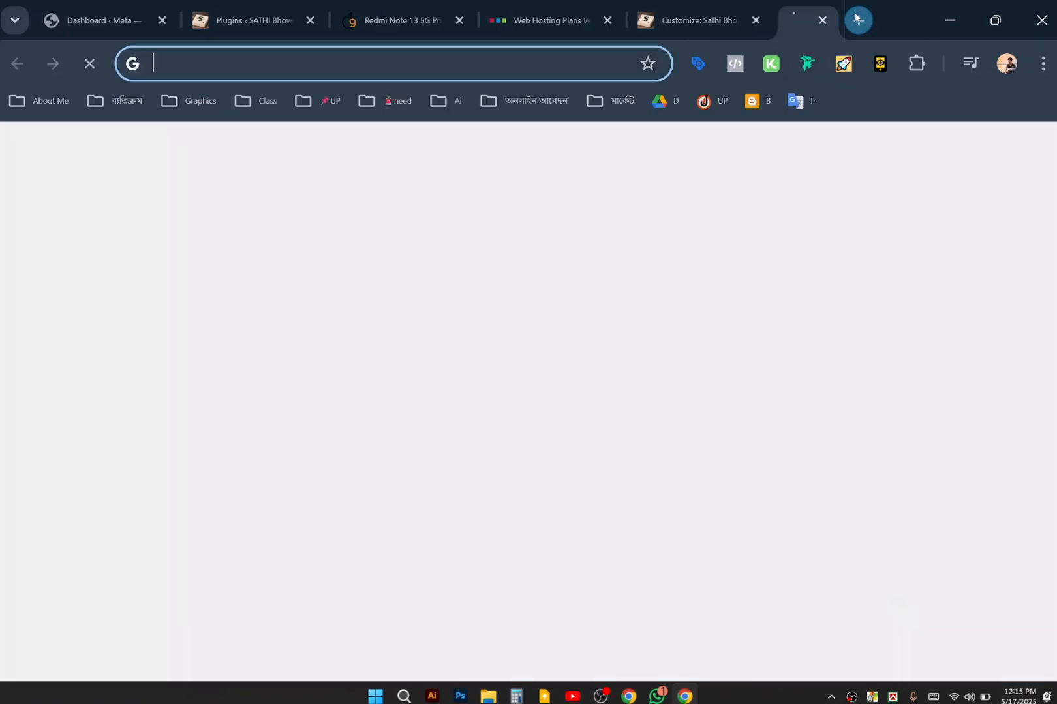
type("sa")
key("Right")
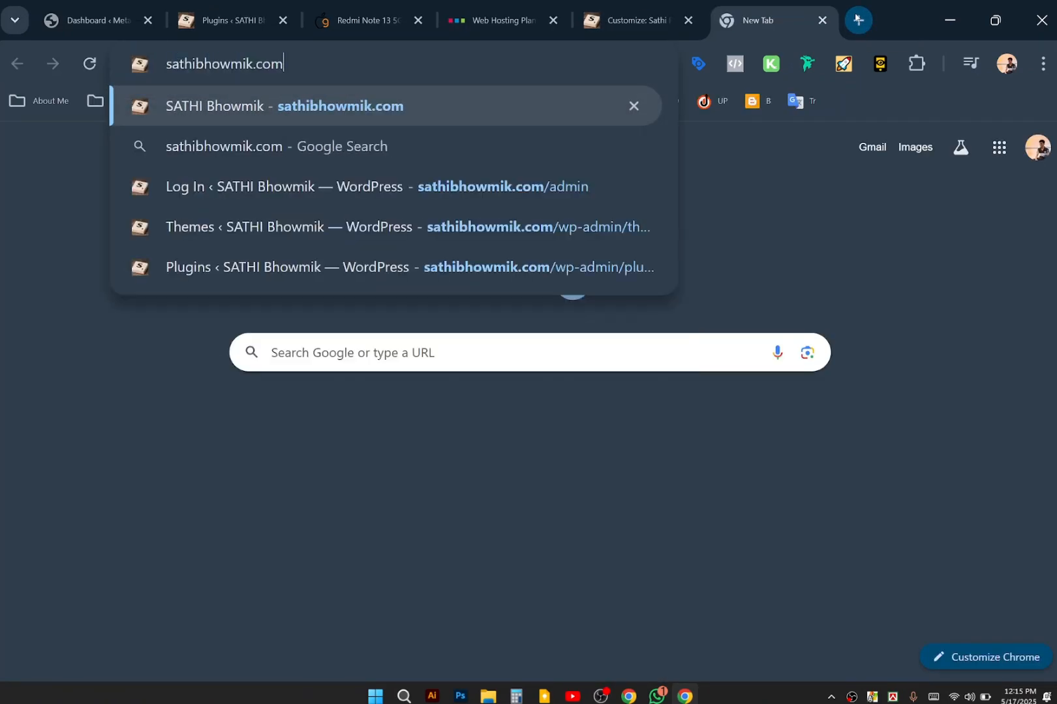
key("Return")
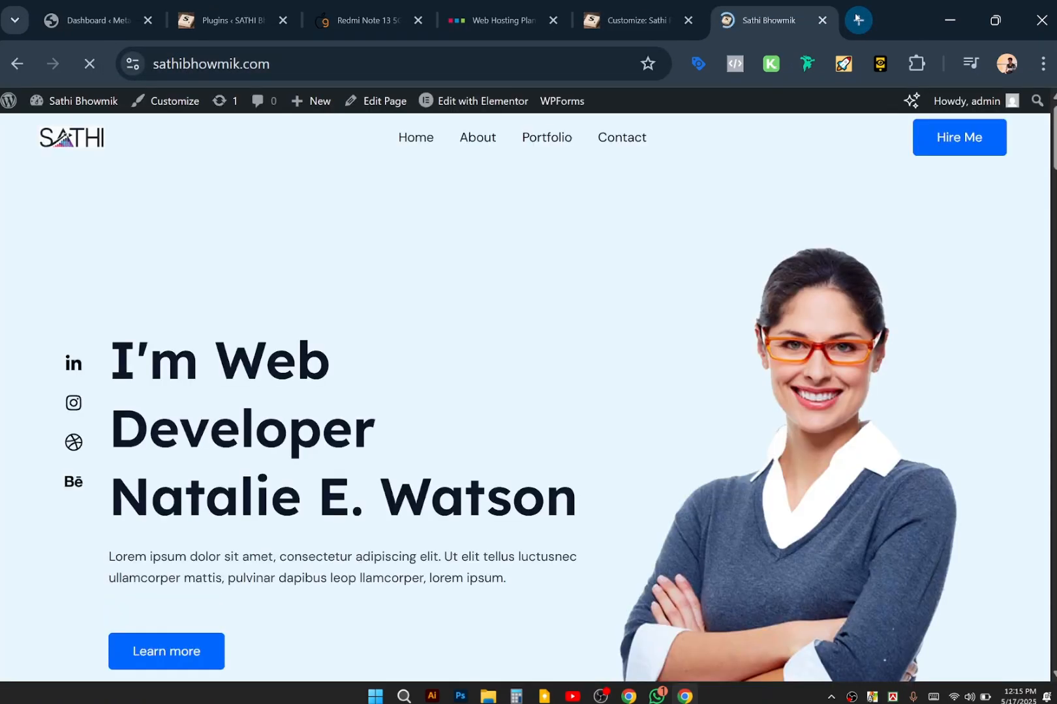
Check the Customizer tab, then reload the live site.
left_click(629, 21)
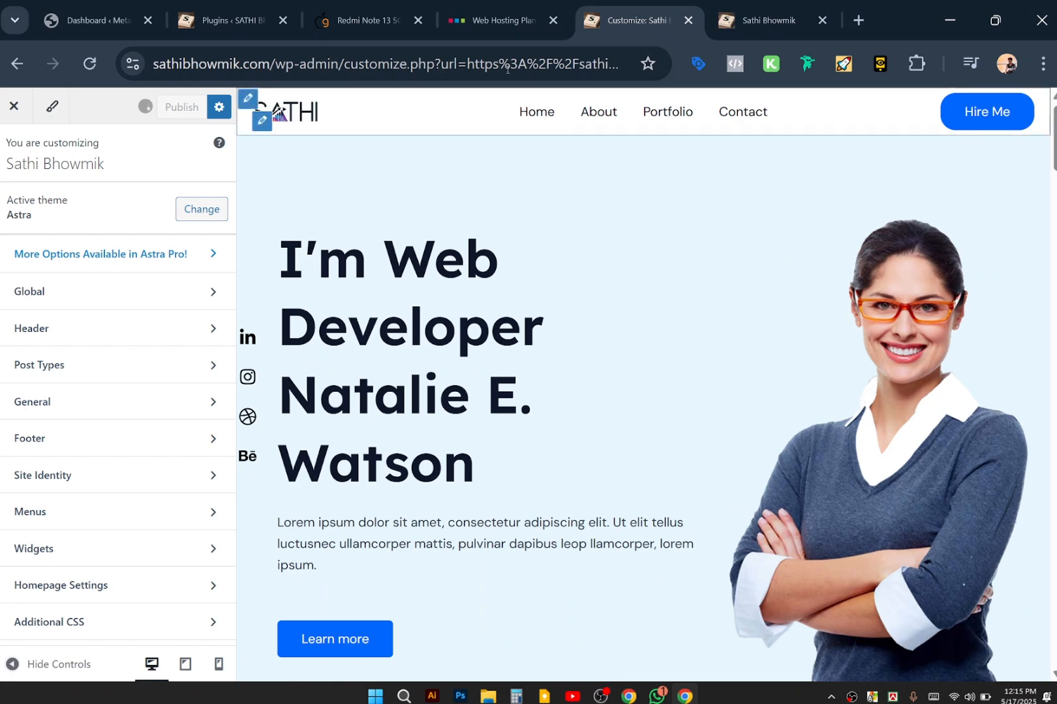
left_click(508, 69)
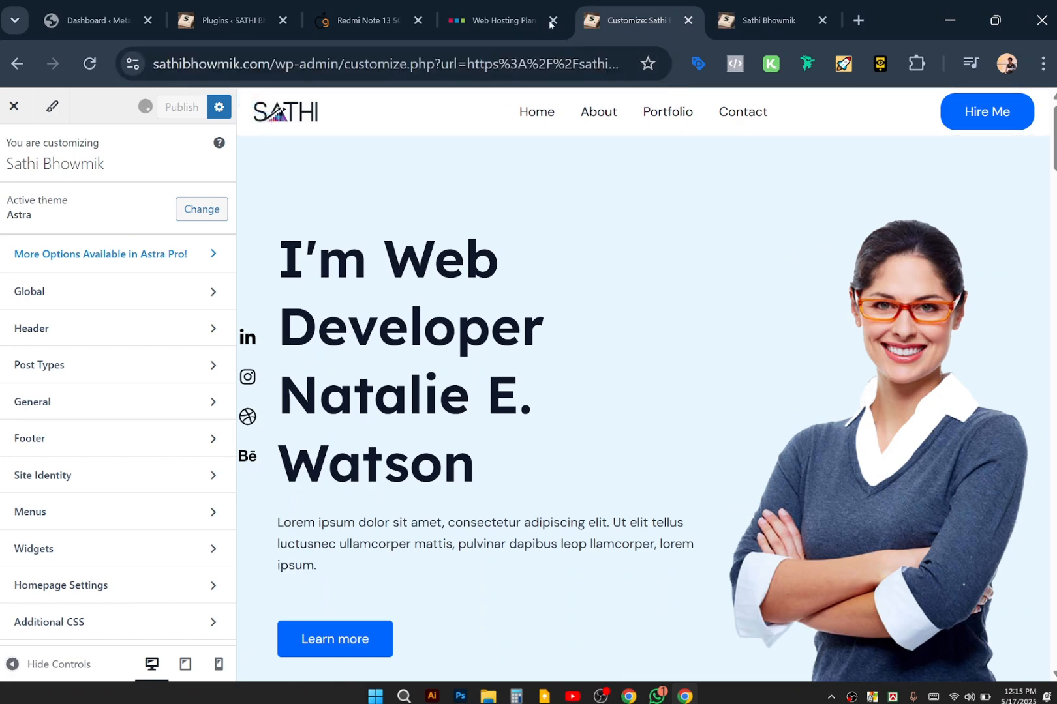
left_click(744, 3)
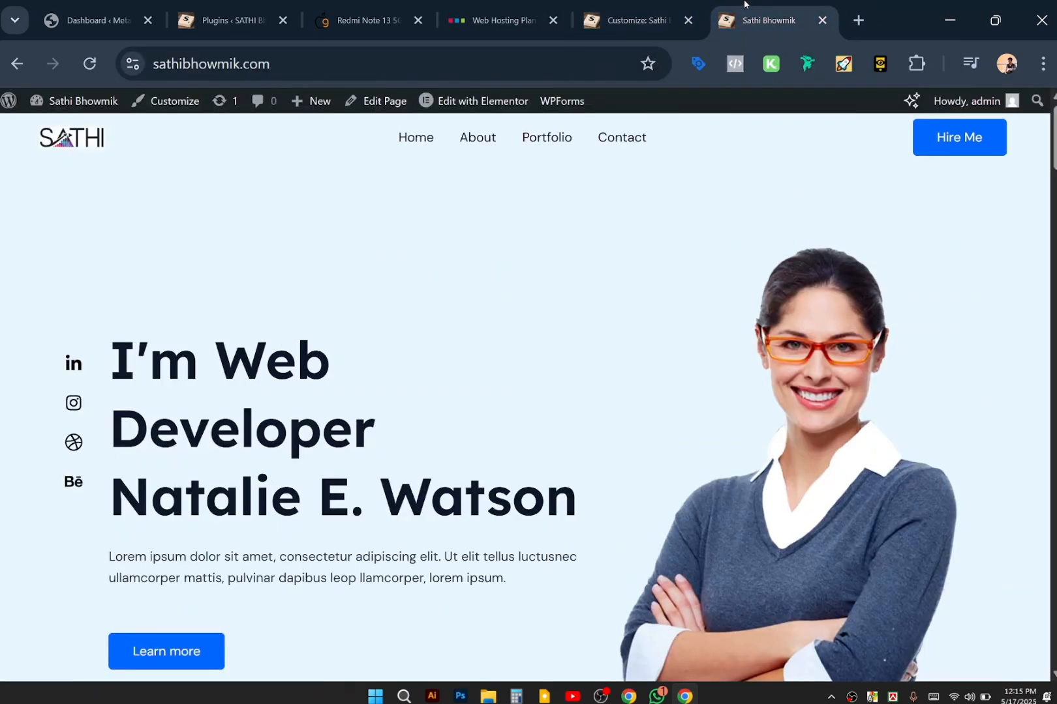
left_click(582, 75)
key("Return")
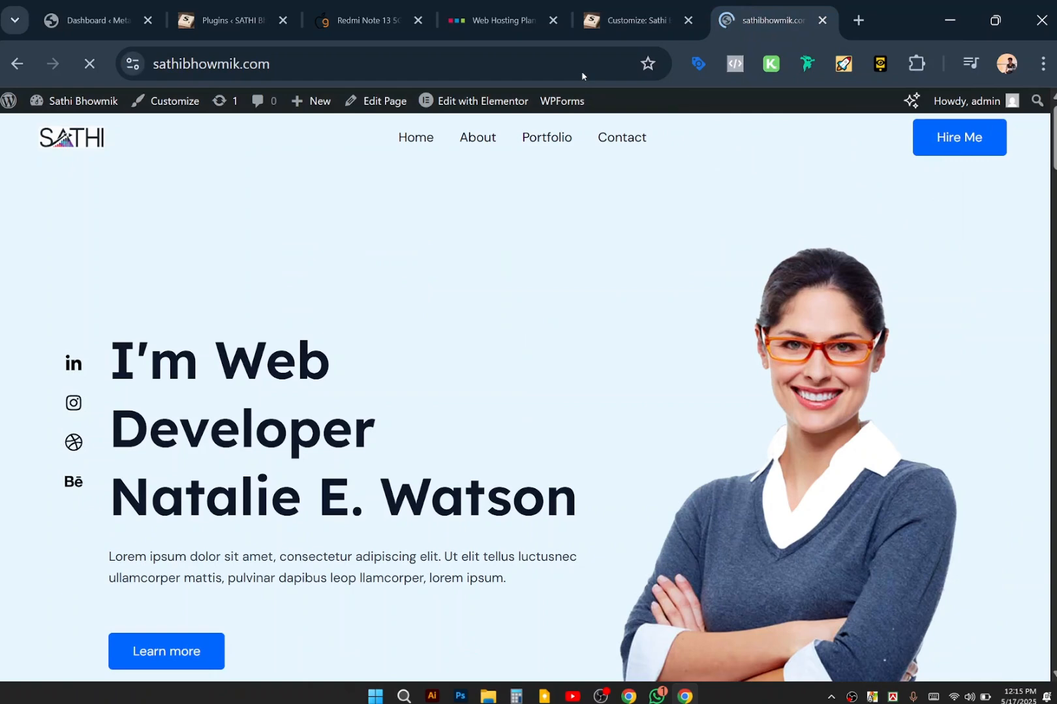
Scroll through the home page and launch Edit with Elementor.
scroll(538, 446, "down", 1)
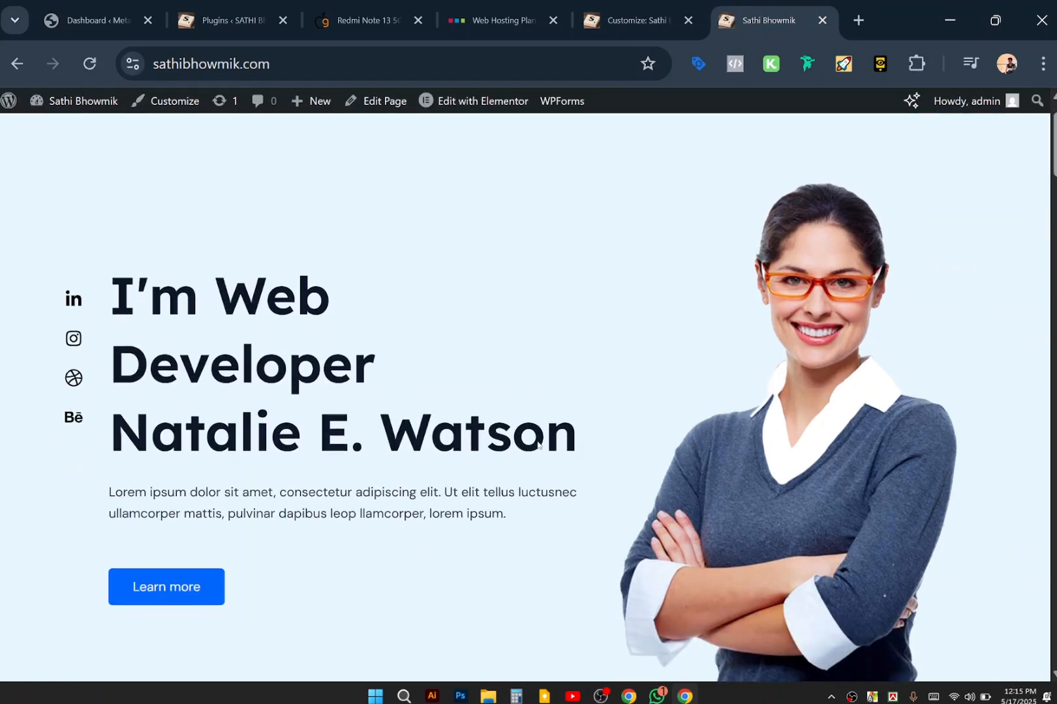
scroll(538, 443, "up", 2)
scroll(538, 442, "down", 1)
scroll(538, 441, "up", 1)
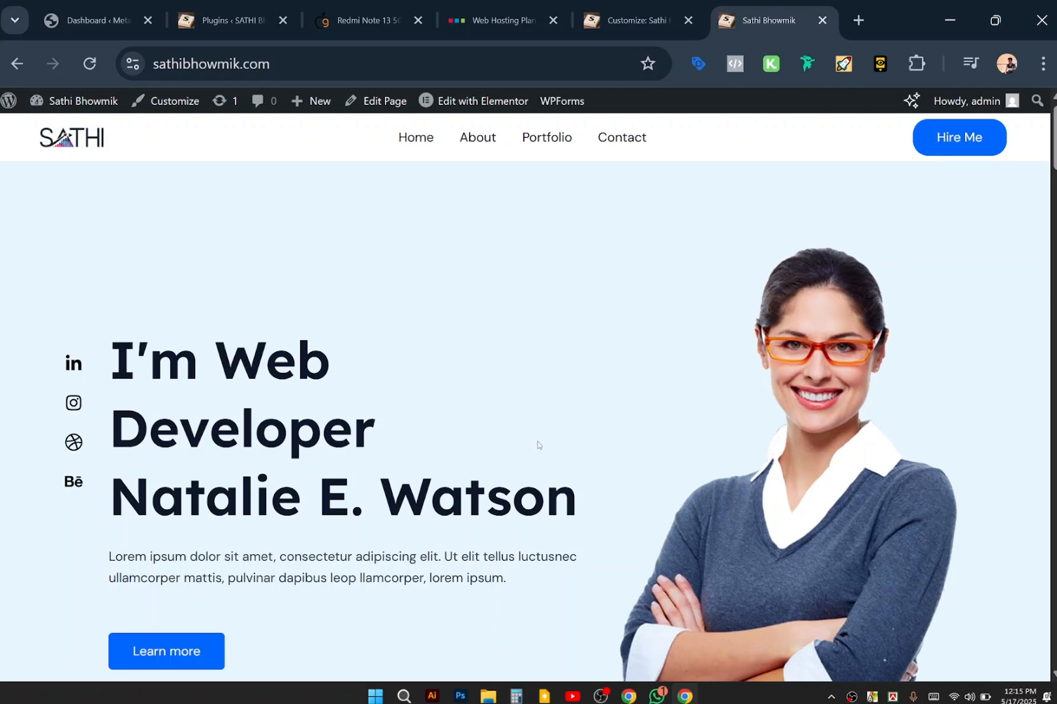
left_click(464, 101)
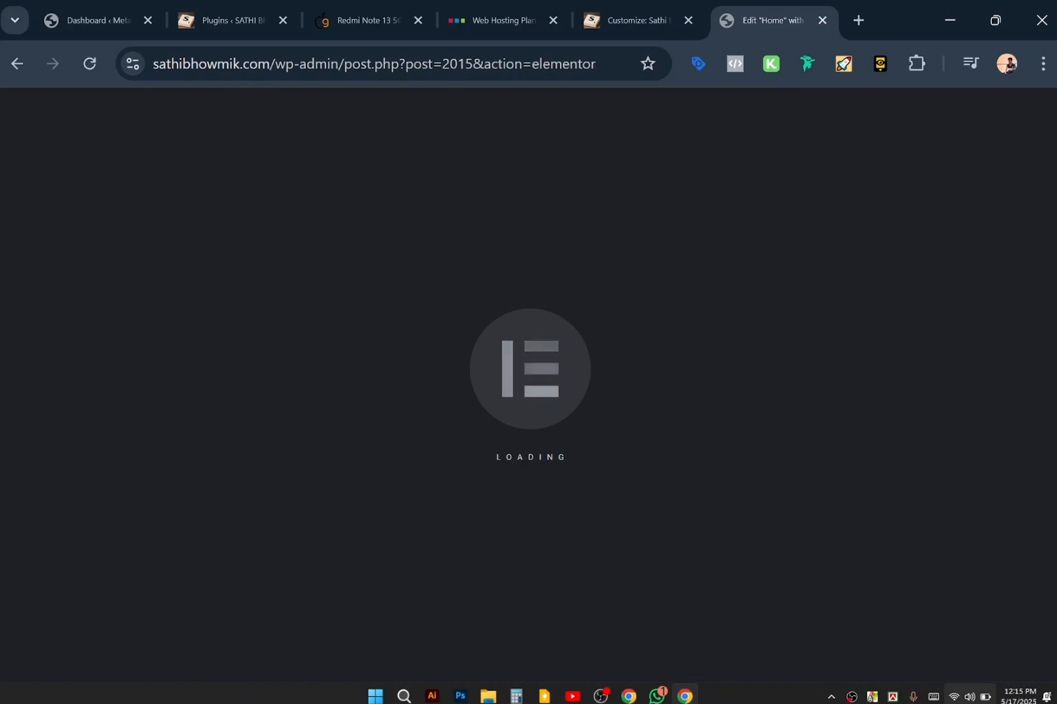
Dismiss the Windows sound options and return focus to the Elementor editor.
left_click(969, 697)
right_click(969, 697)
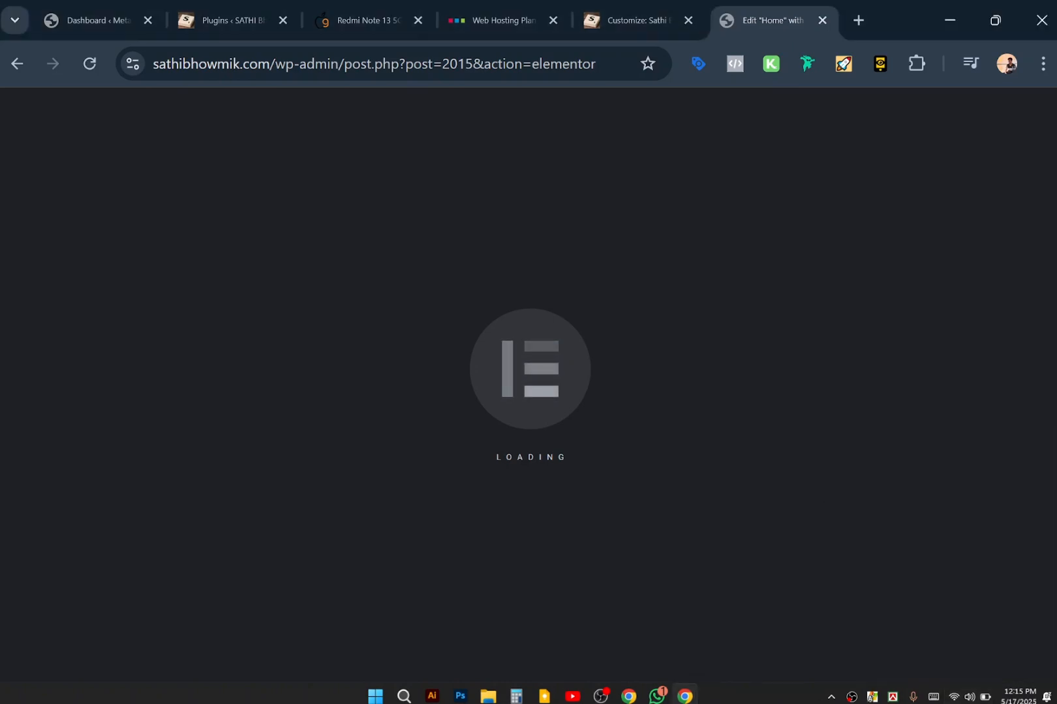
left_click(757, 703)
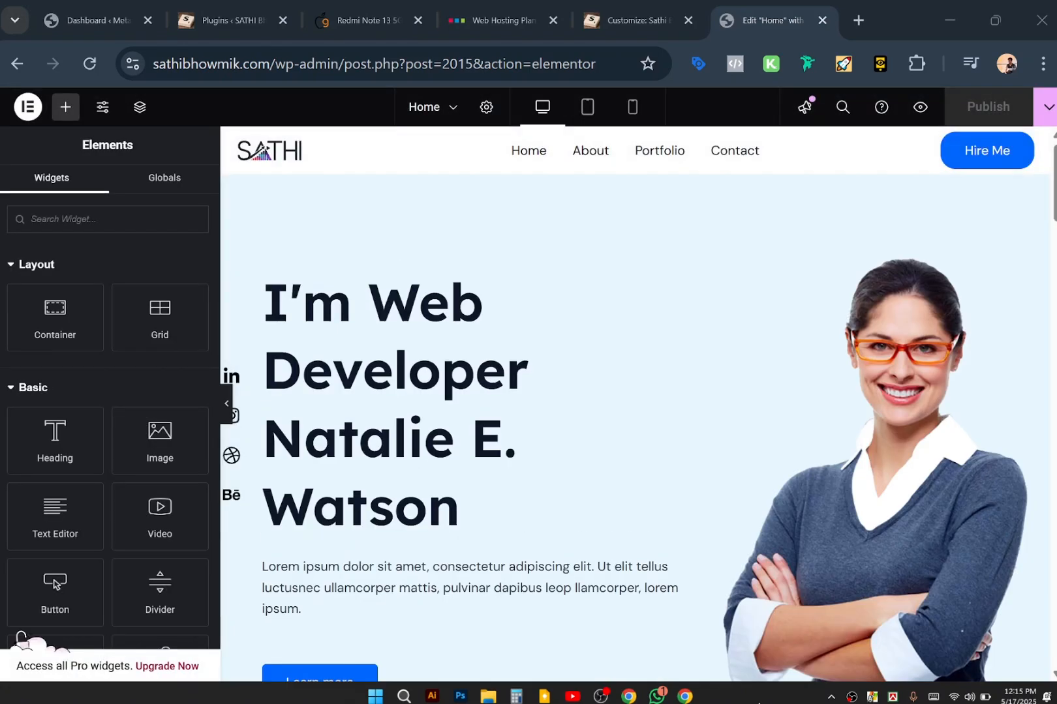
left_click(667, 191)
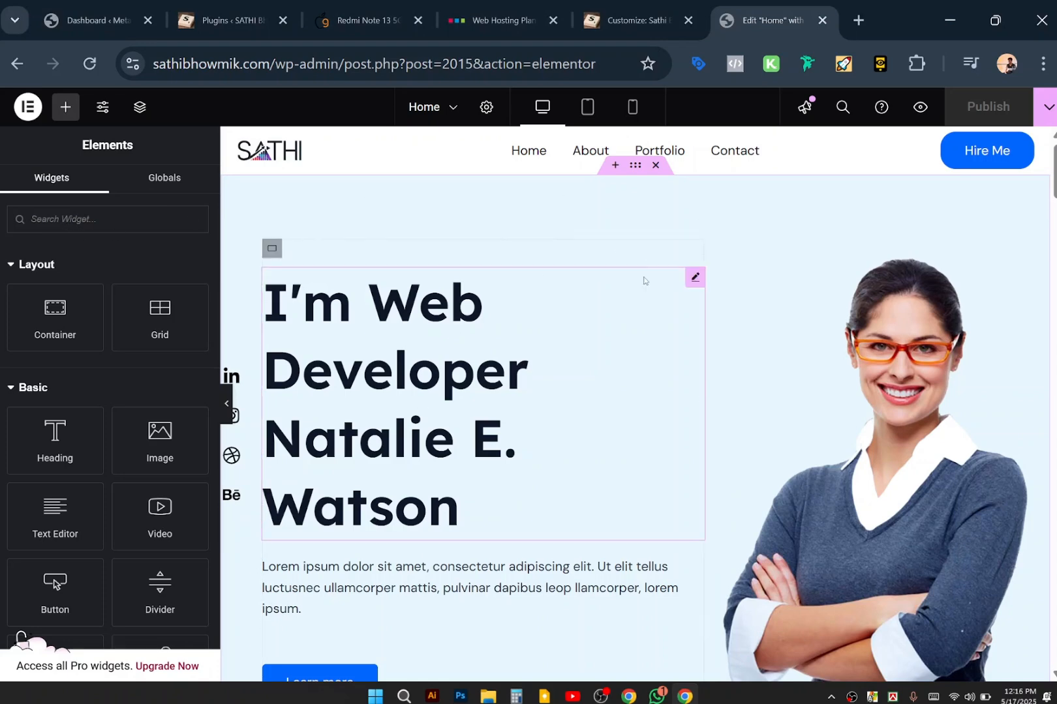
Hide the widget panel to preview the page full-width, then restore it.
scroll(856, 461, "down", 4)
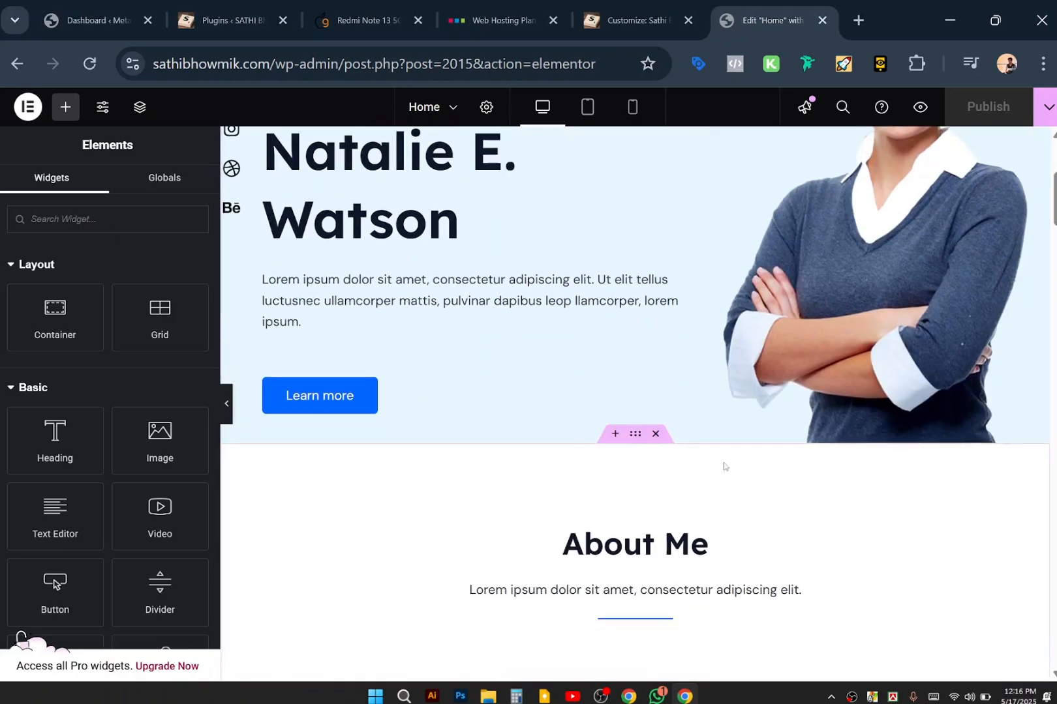
left_click(226, 407)
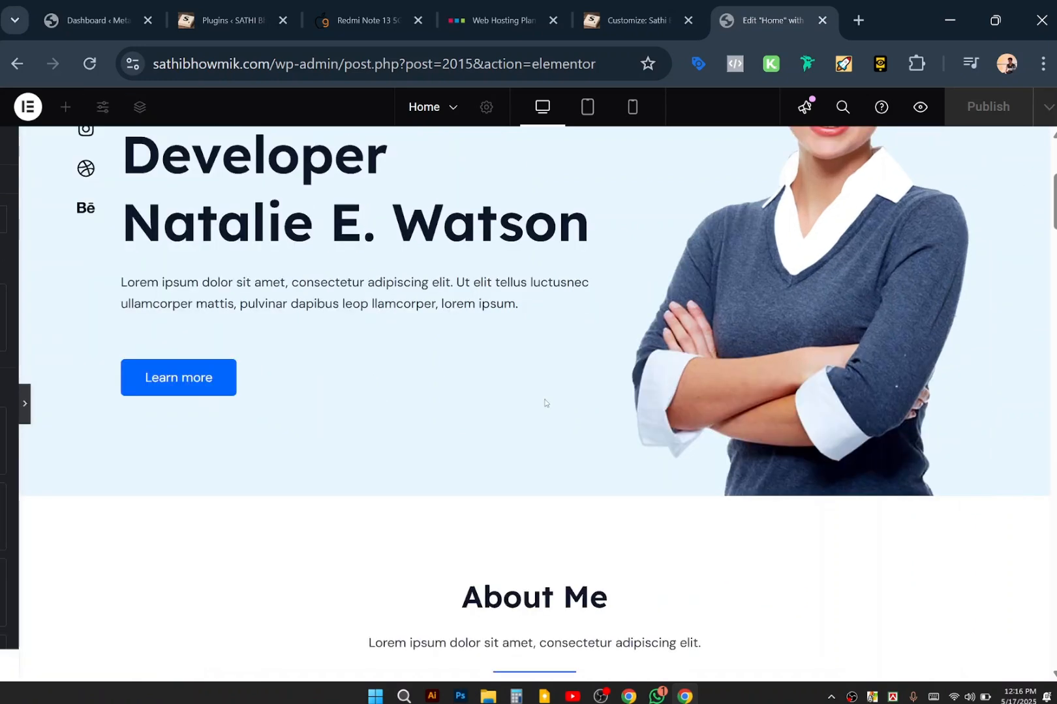
scroll(559, 383, "up", 5)
scroll(560, 385, "down", 4)
scroll(559, 384, "up", 3)
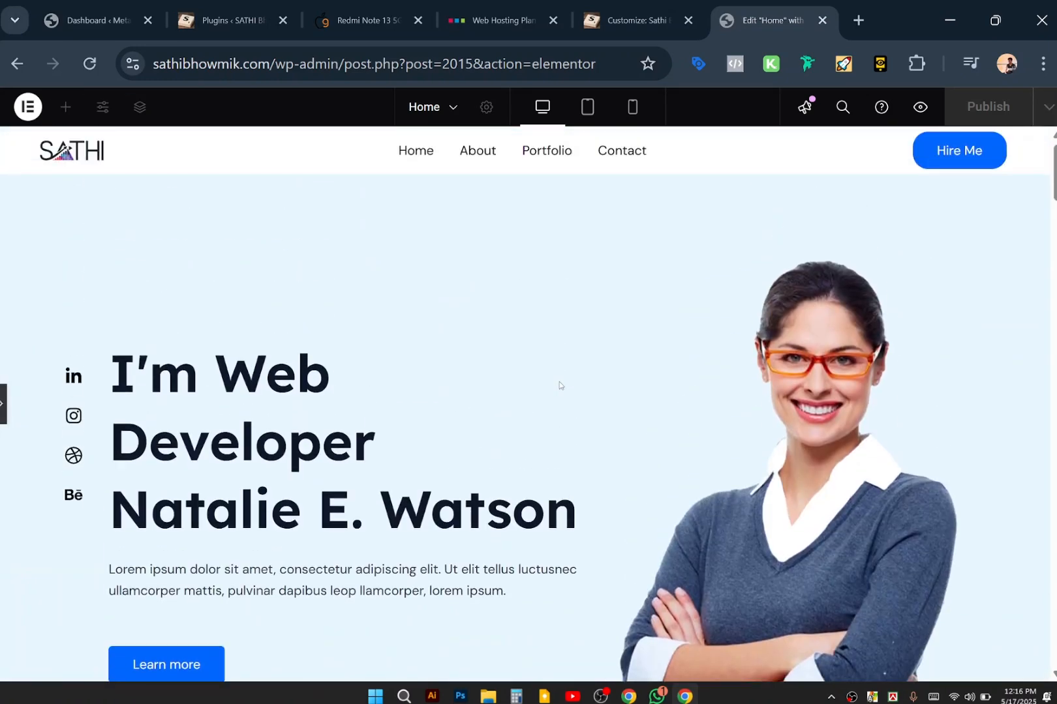
scroll(559, 384, "down", 2)
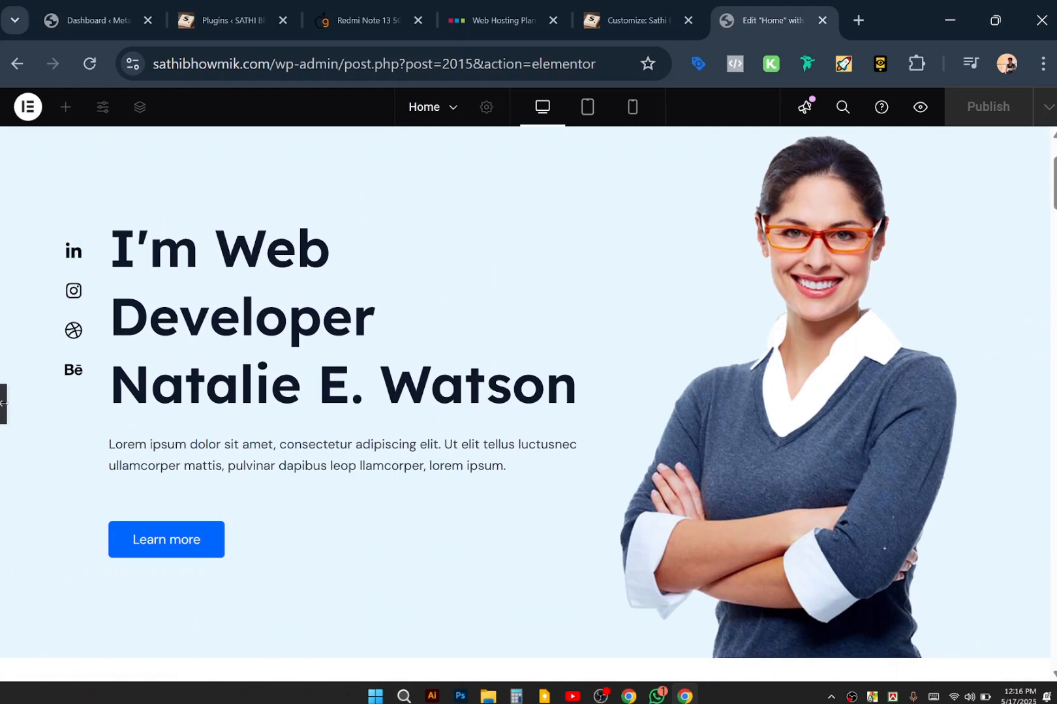
left_click(4, 403)
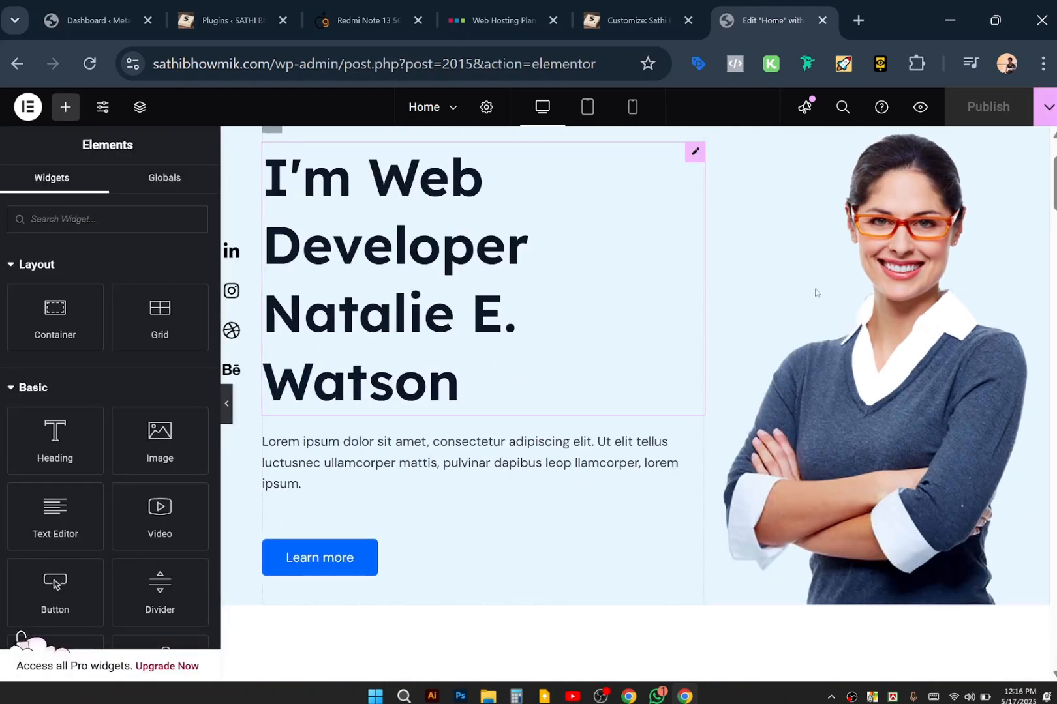
Open the Edit Image settings for the hero portrait.
scroll(818, 307, "up", 2)
scroll(823, 318, "down", 2)
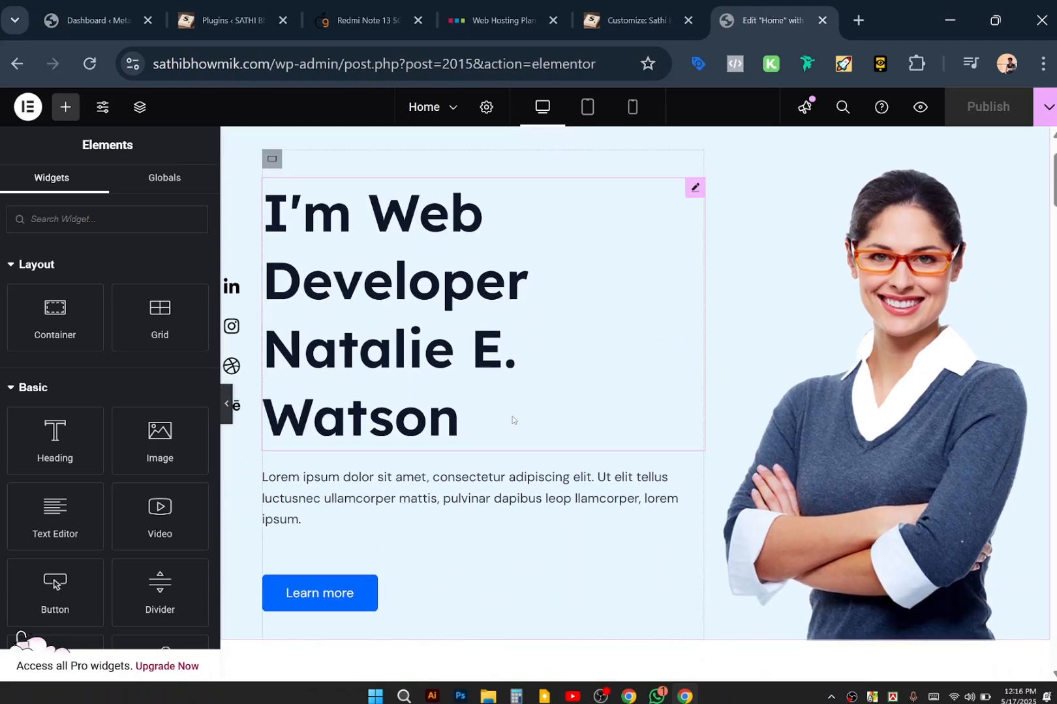
scroll(841, 363, "up", 2)
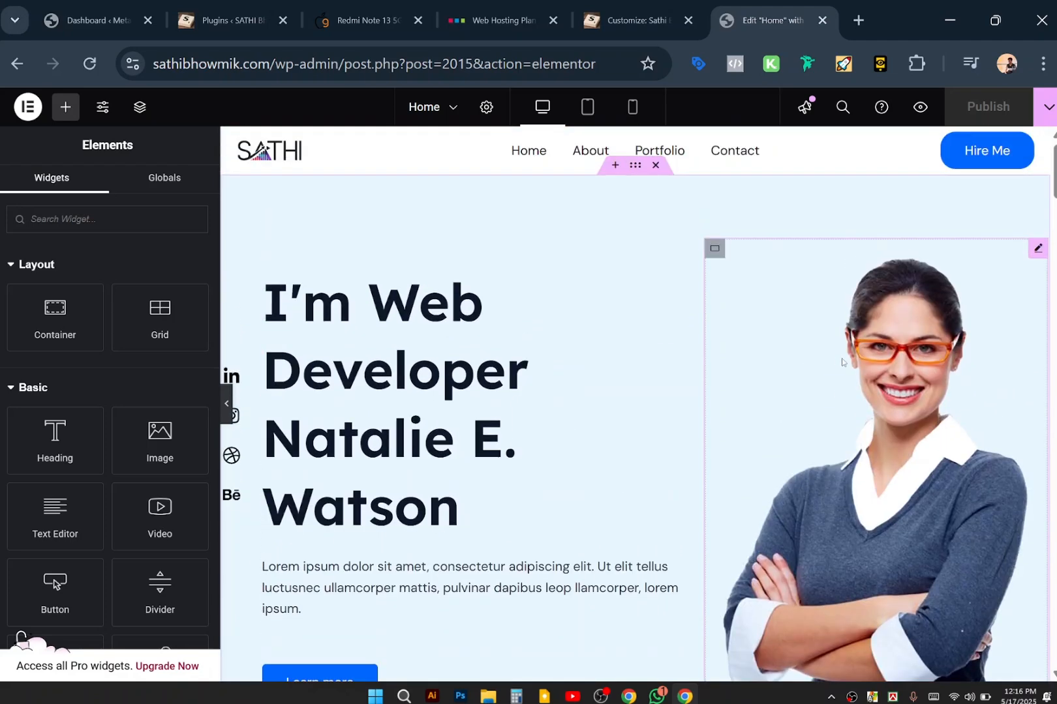
left_click(1037, 252)
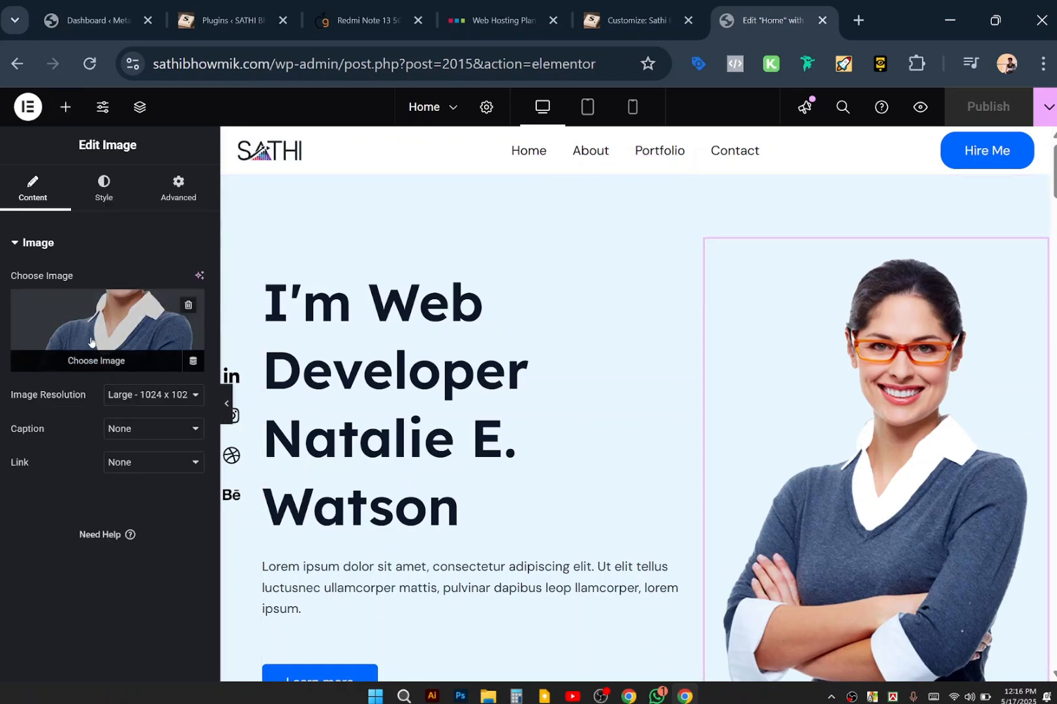
Swap the hero portrait for the woman's photo from the Media Library.
left_click(91, 341)
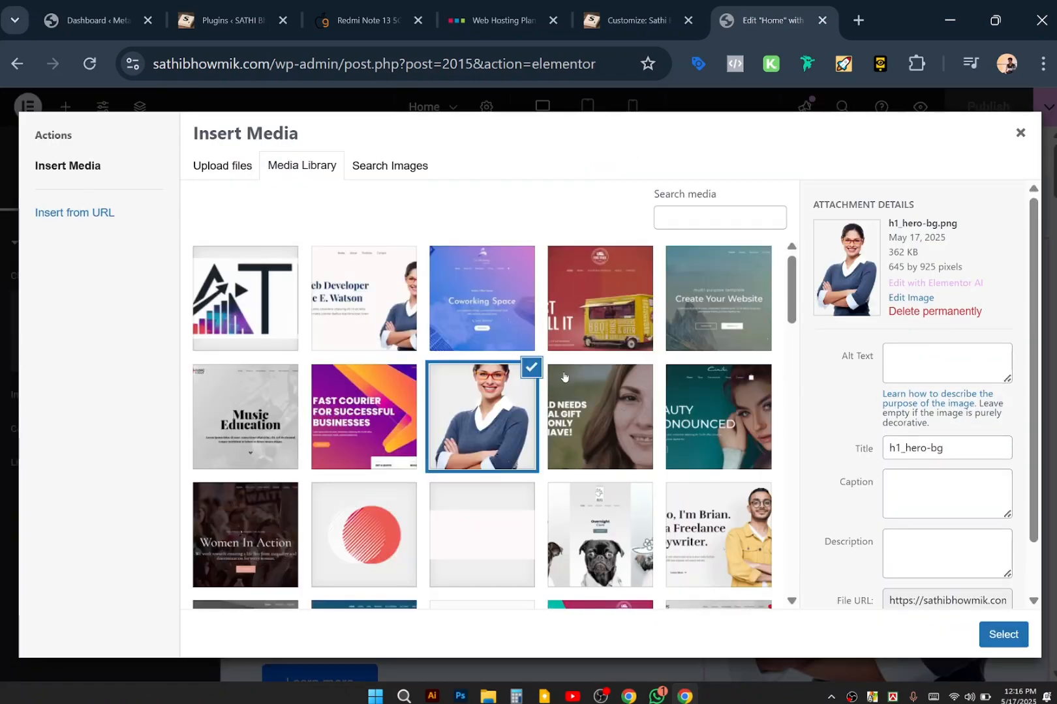
scroll(557, 428, "down", 5)
scroll(558, 429, "down", 12)
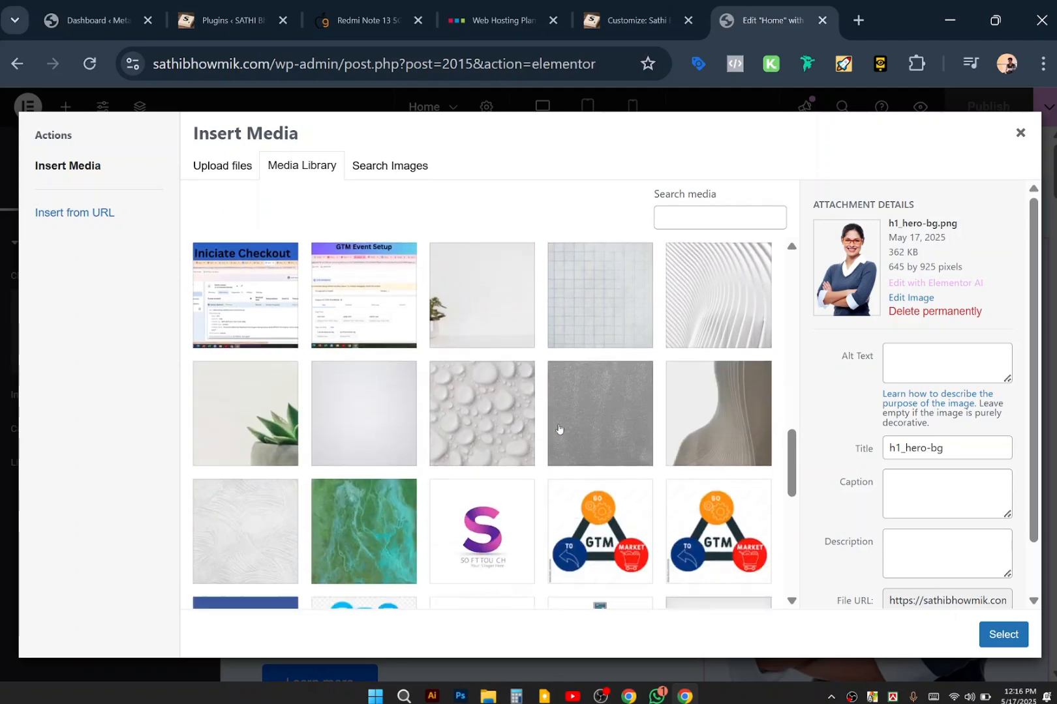
scroll(559, 428, "down", 5)
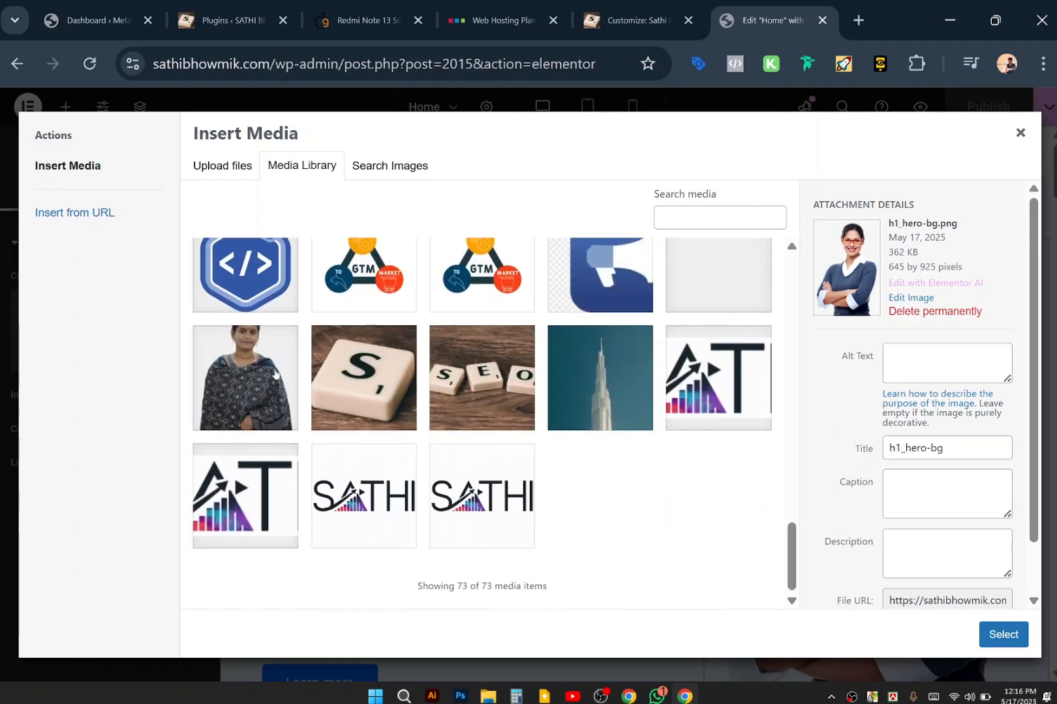
left_click(238, 369)
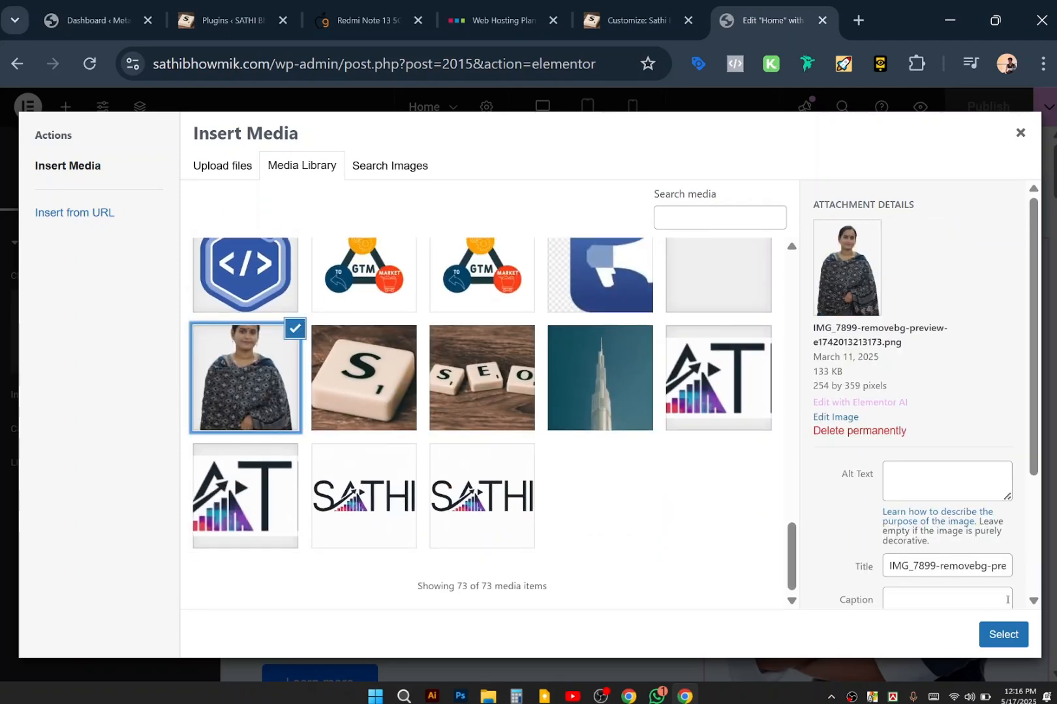
left_click(1003, 635)
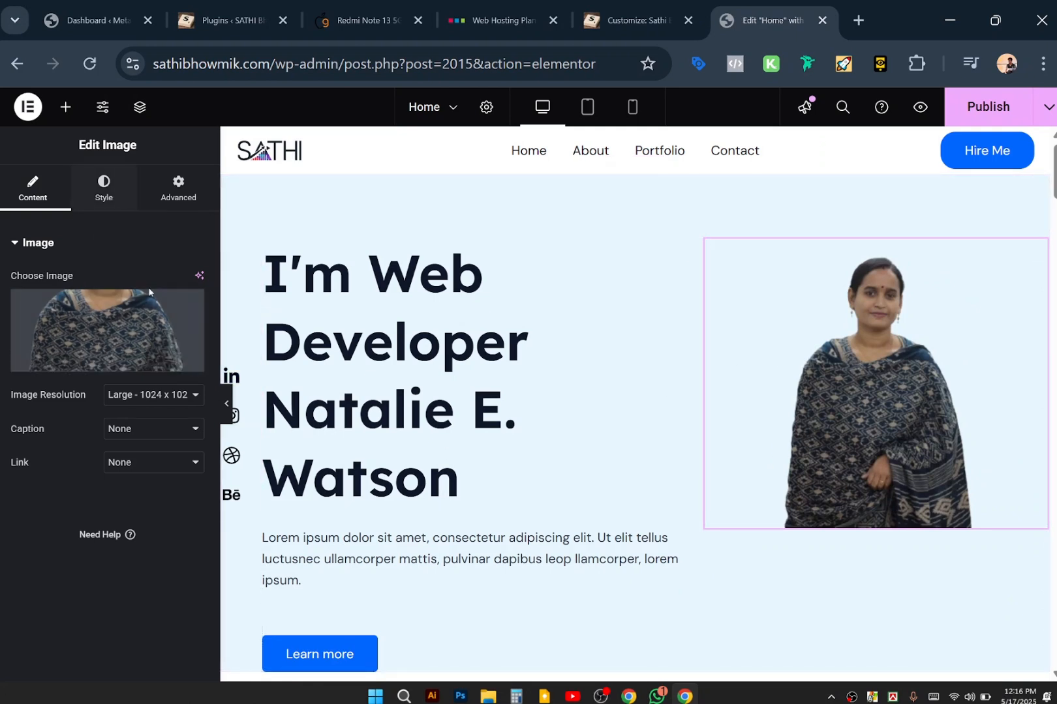
Widen the portrait to 86% on the Style tab.
left_click(107, 190)
left_click_drag(10, 332, 130, 353)
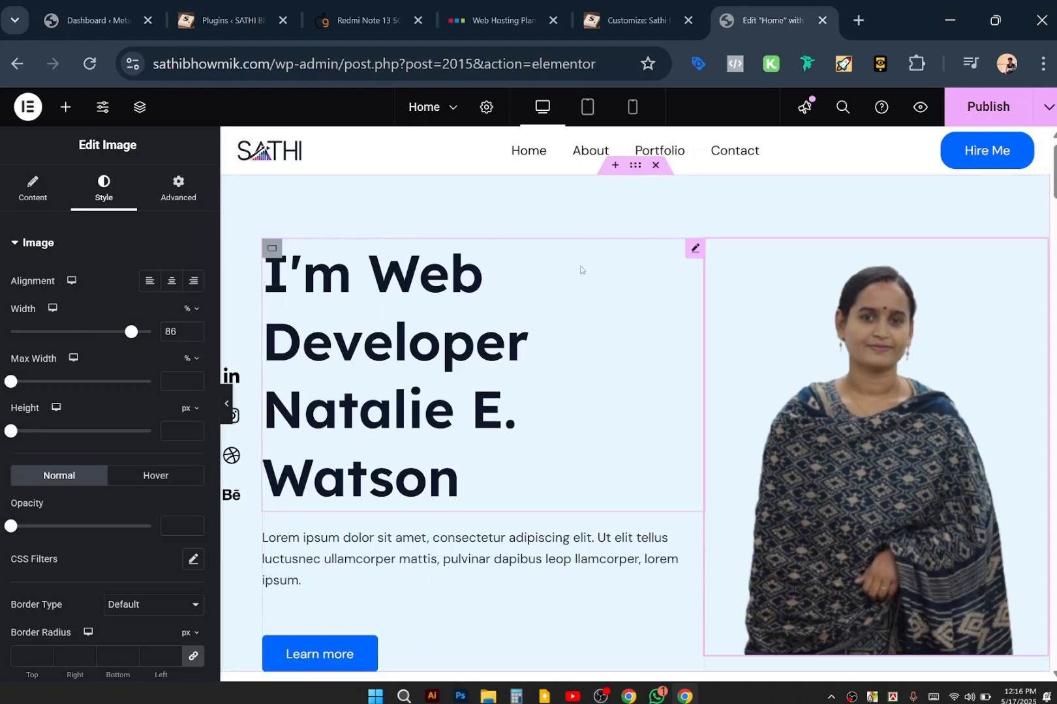
left_click(694, 248)
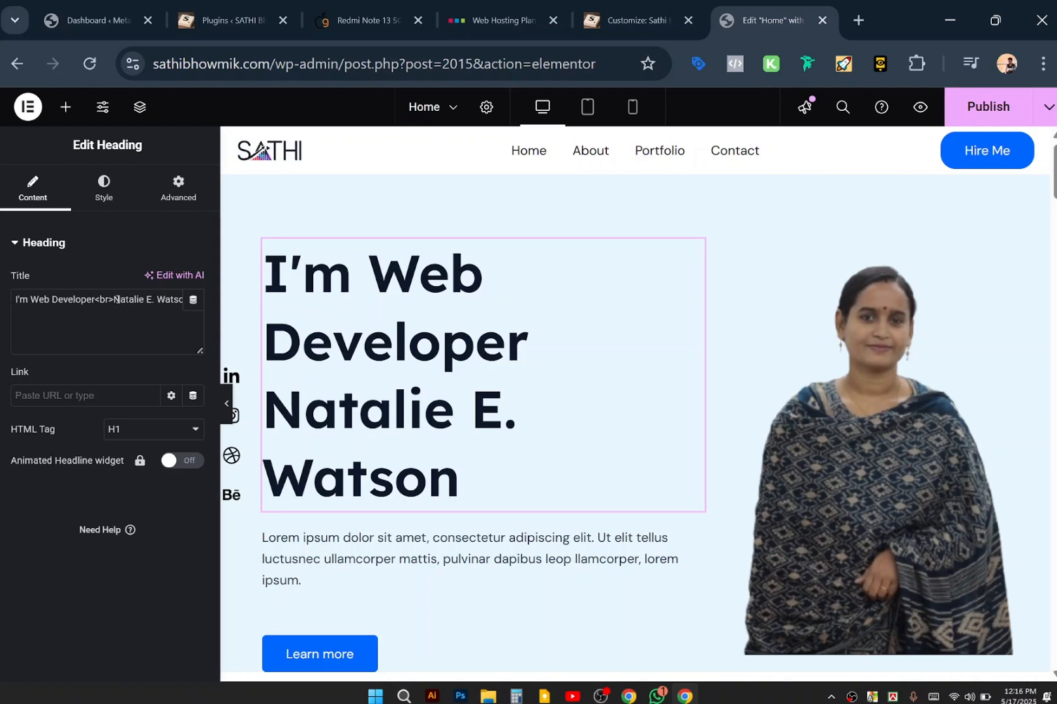
Replace the heading's placeholder name with the site owner's full name.
left_click_drag(112, 299, 204, 338)
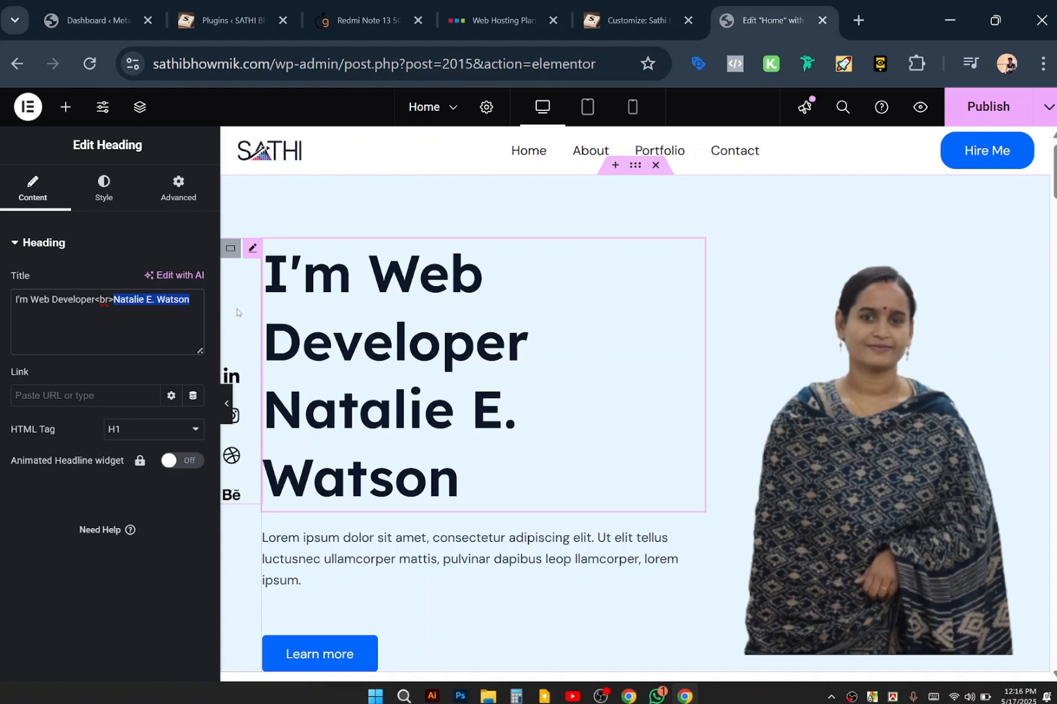
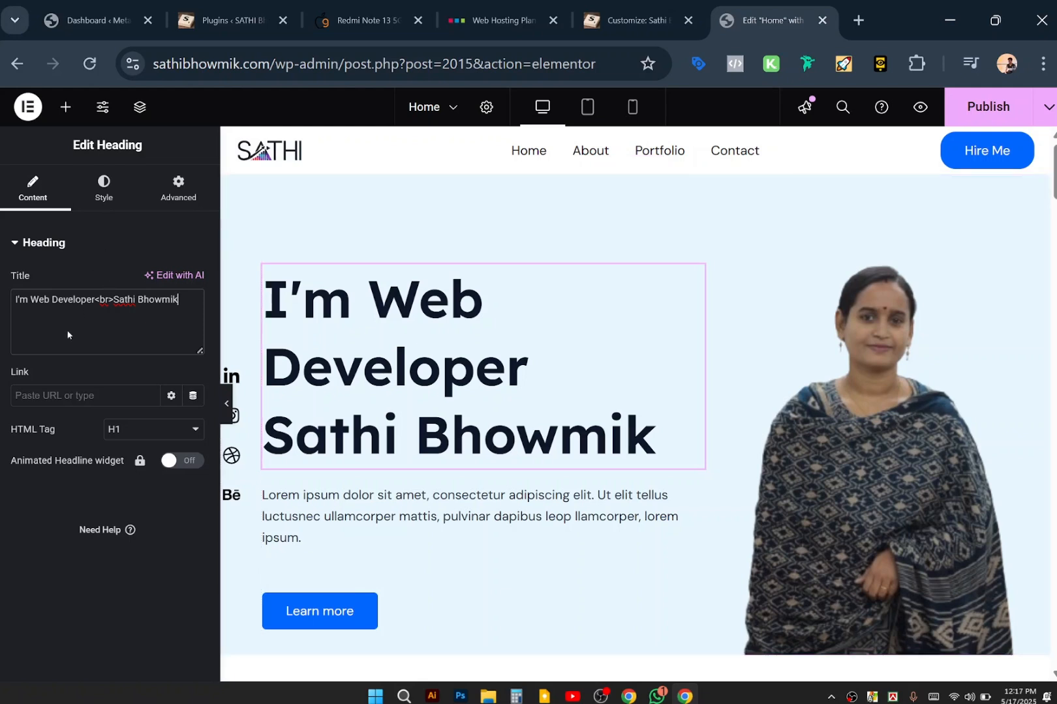
left_click(104, 196)
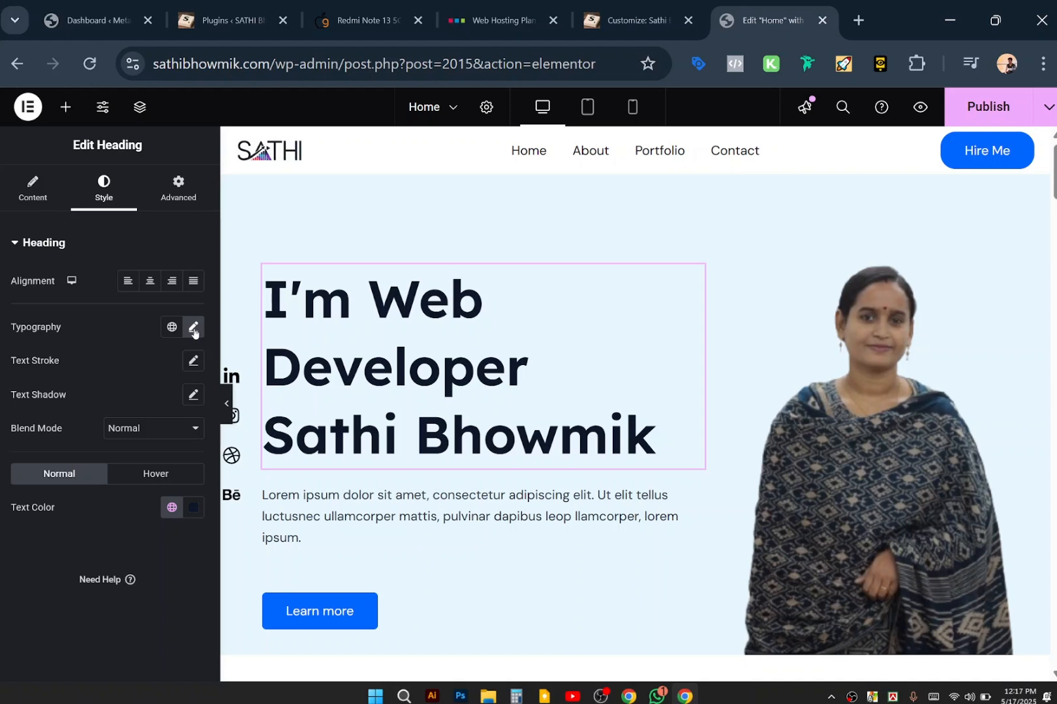
Set the hero heading's typography size to 56 px and preview the two-line result.
left_click(193, 329)
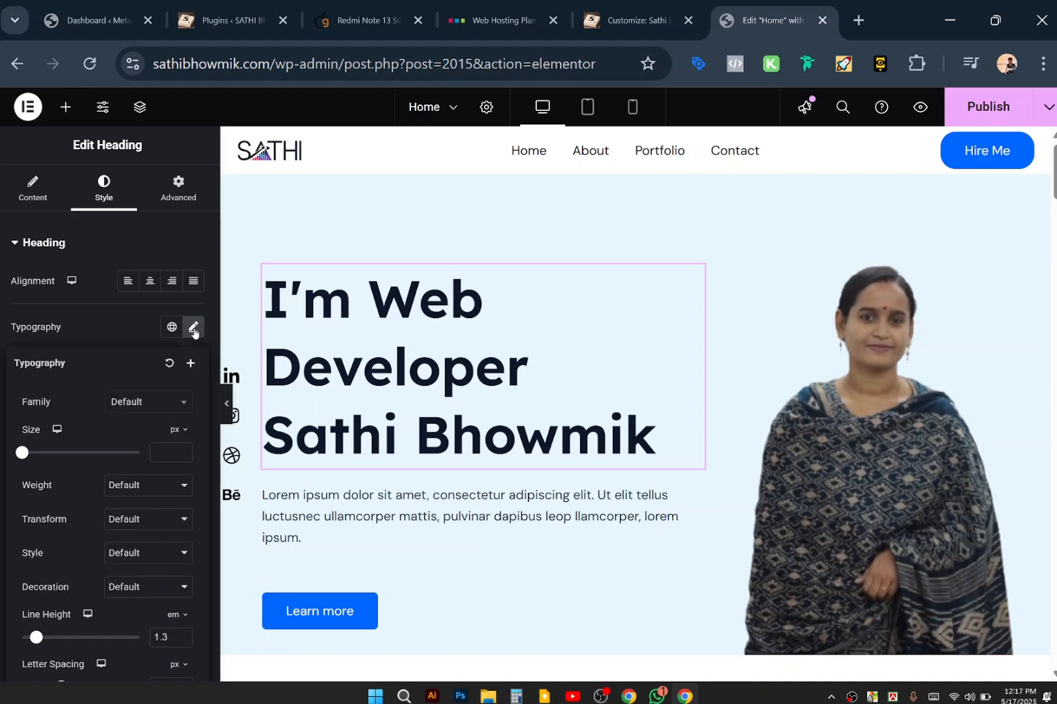
scroll(99, 478, "down", 1)
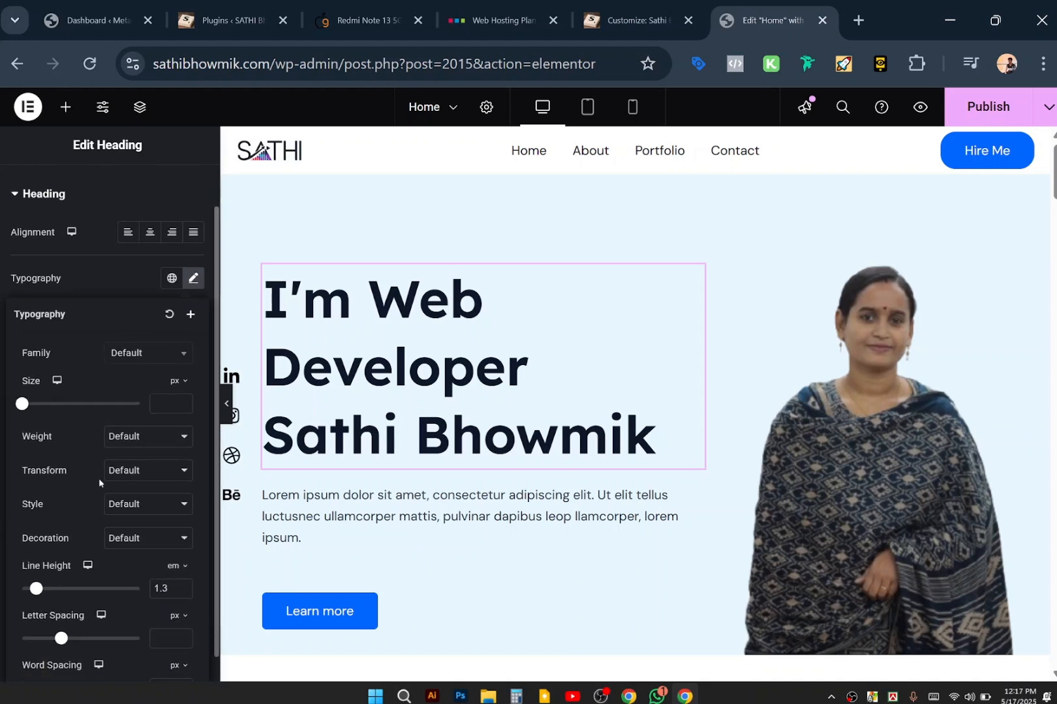
scroll(150, 507, "down", 1)
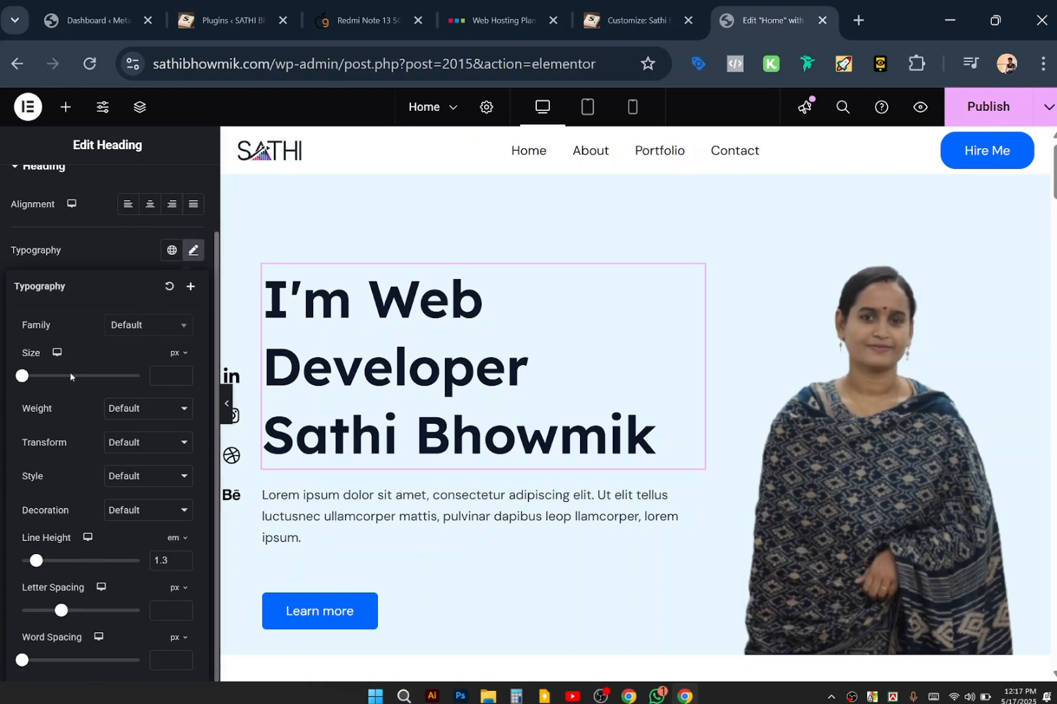
left_click_drag(23, 377, 54, 375)
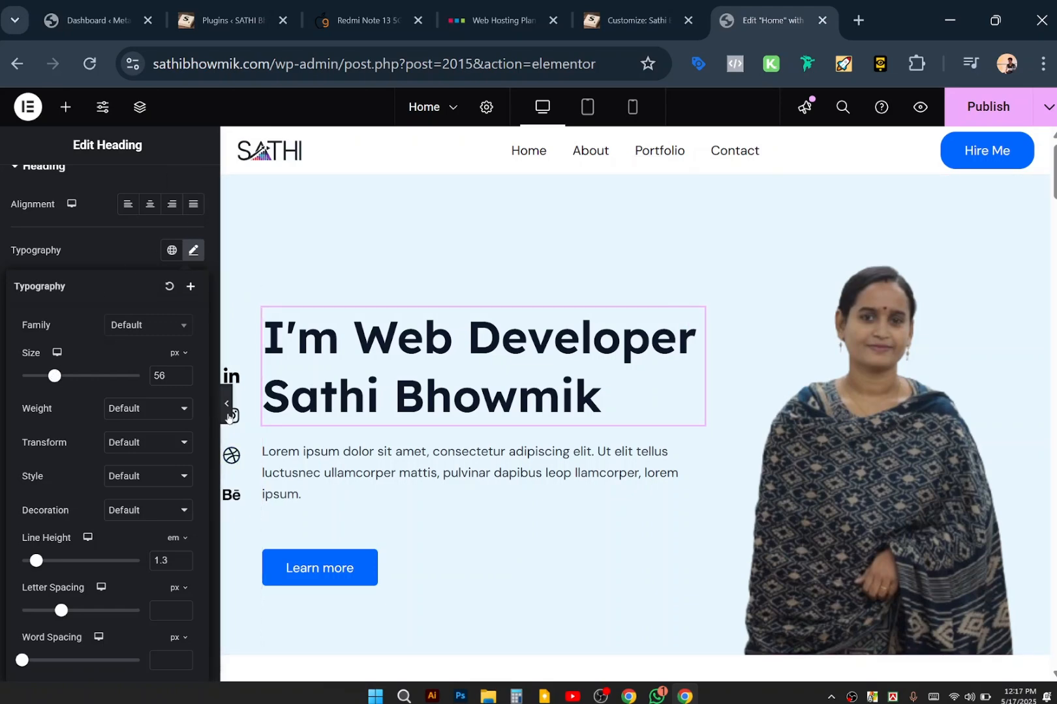
left_click(228, 416)
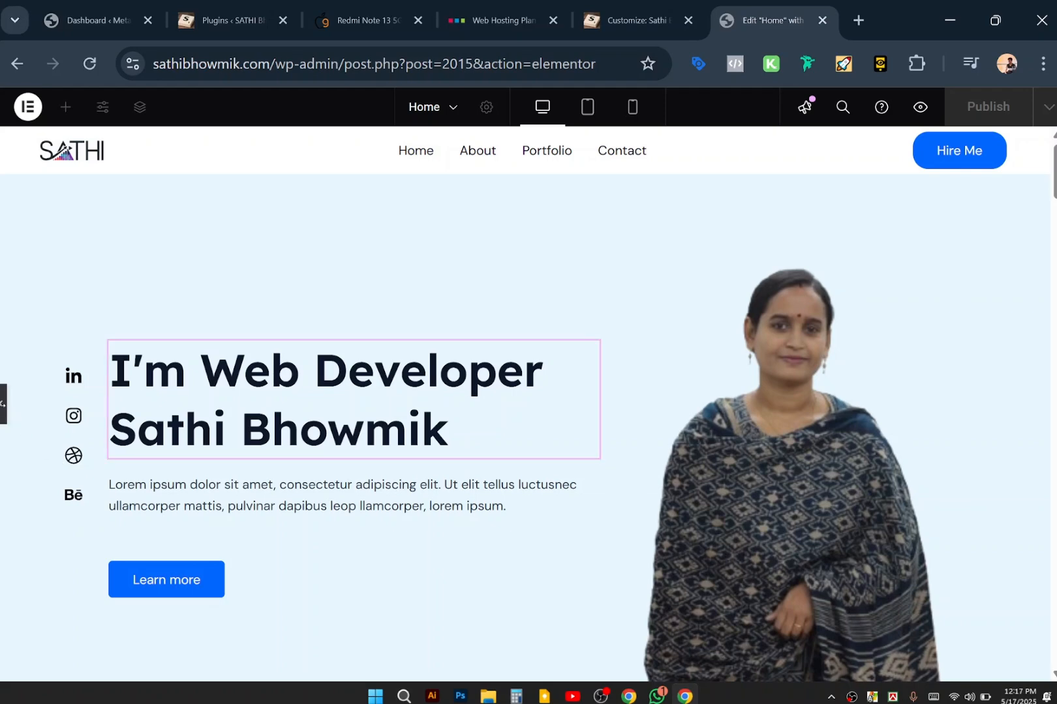
left_click(4, 412)
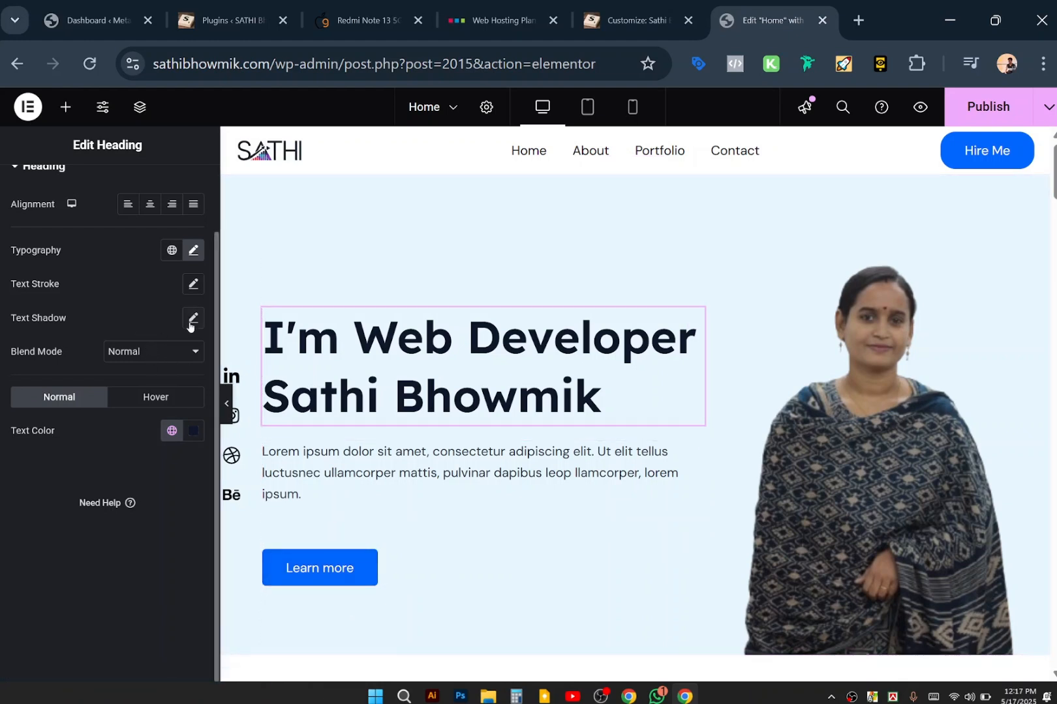
left_click(202, 255)
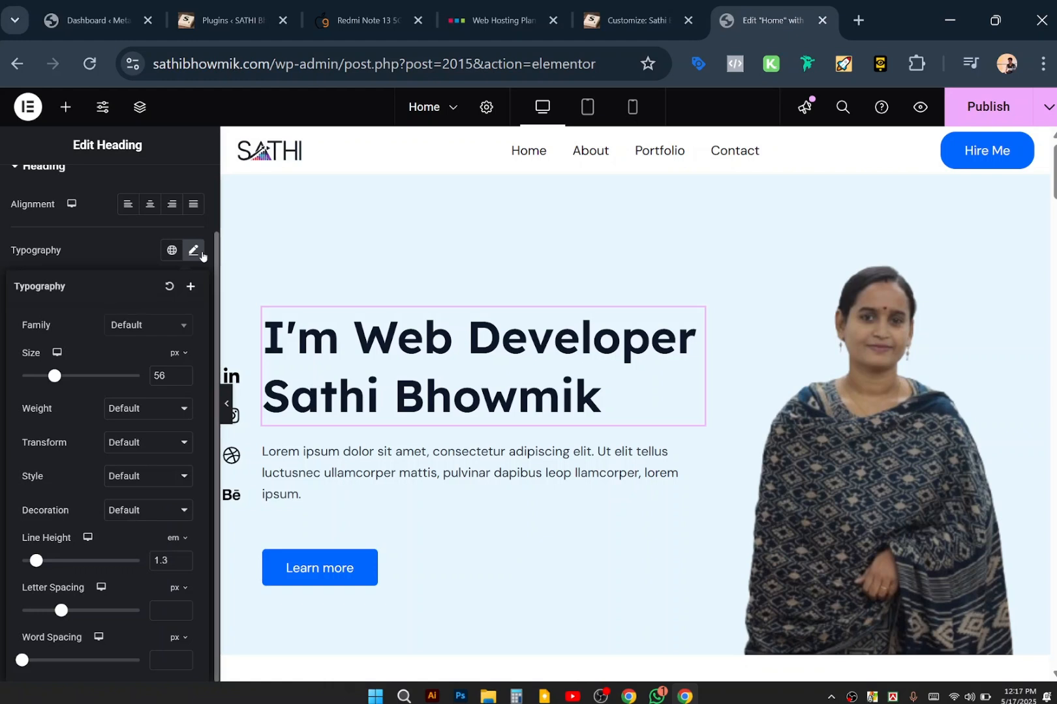
Try ADLaM Display and then Agbalumo as the heading font family.
left_click(153, 328)
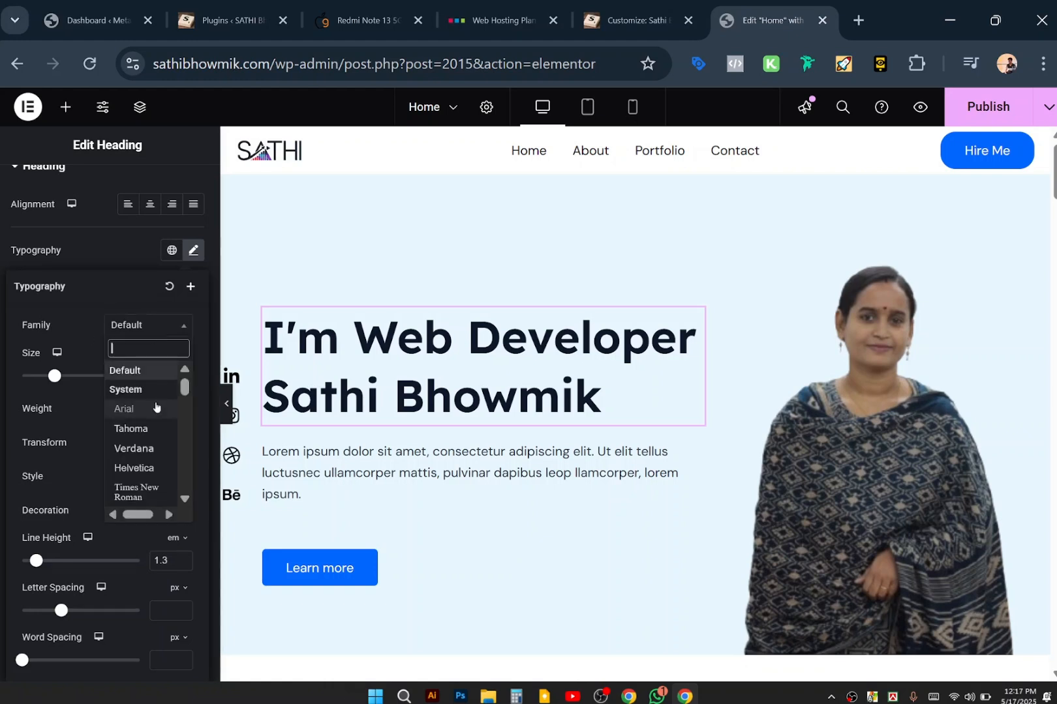
scroll(155, 407, "down", 3)
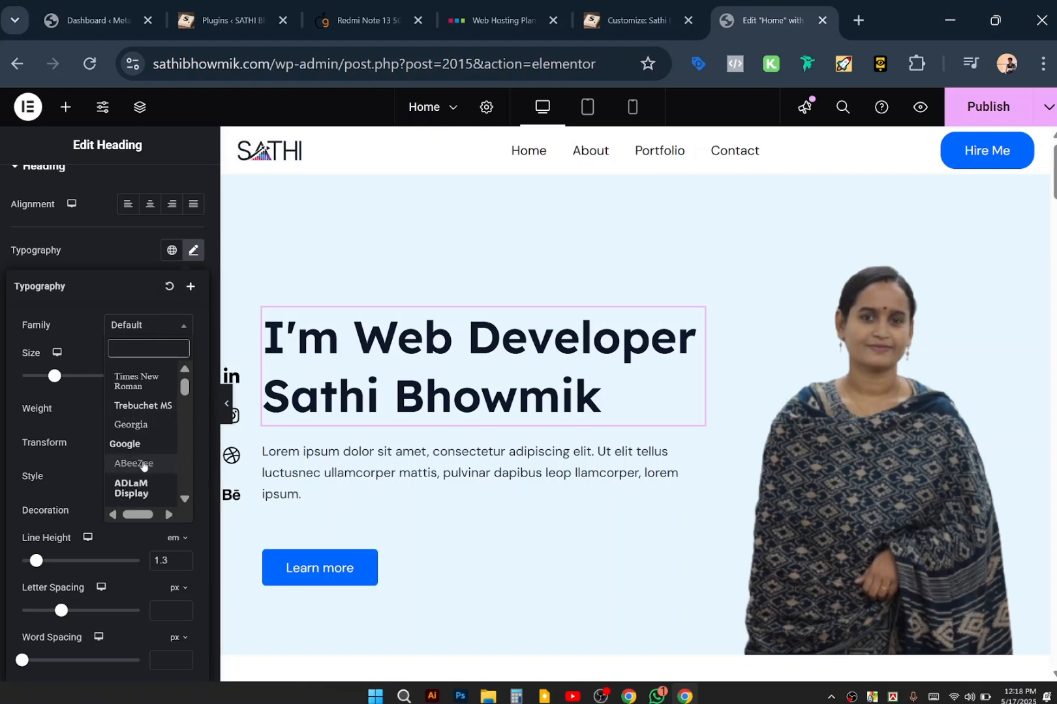
scroll(143, 461, "down", 1)
left_click(142, 460)
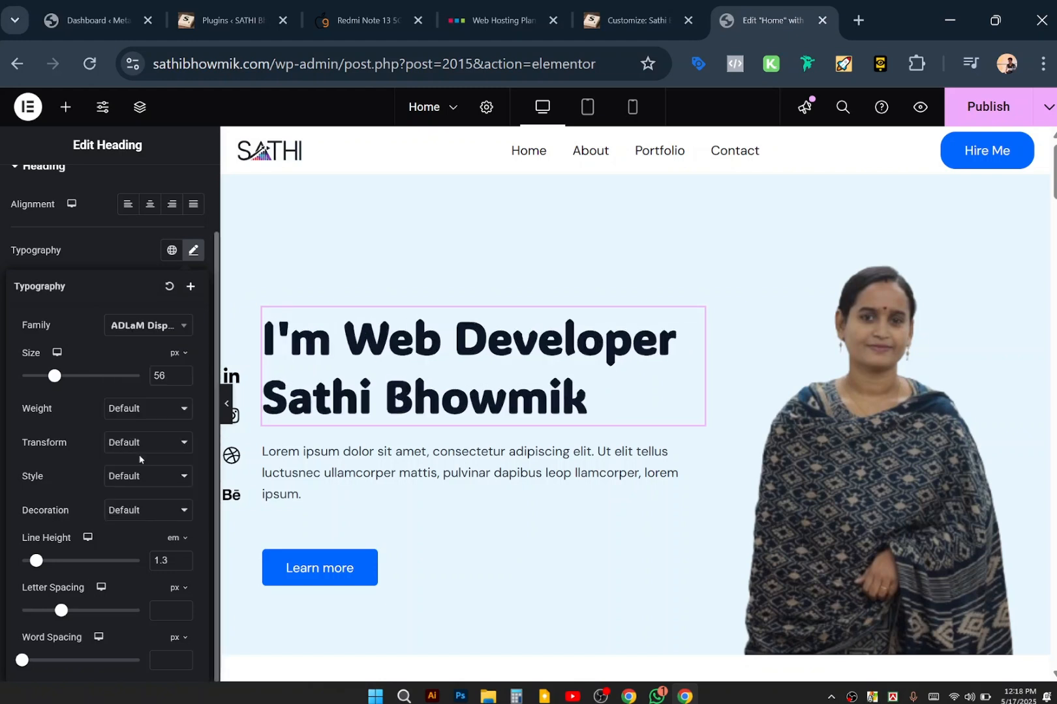
left_click(165, 332)
scroll(158, 460, "down", 3)
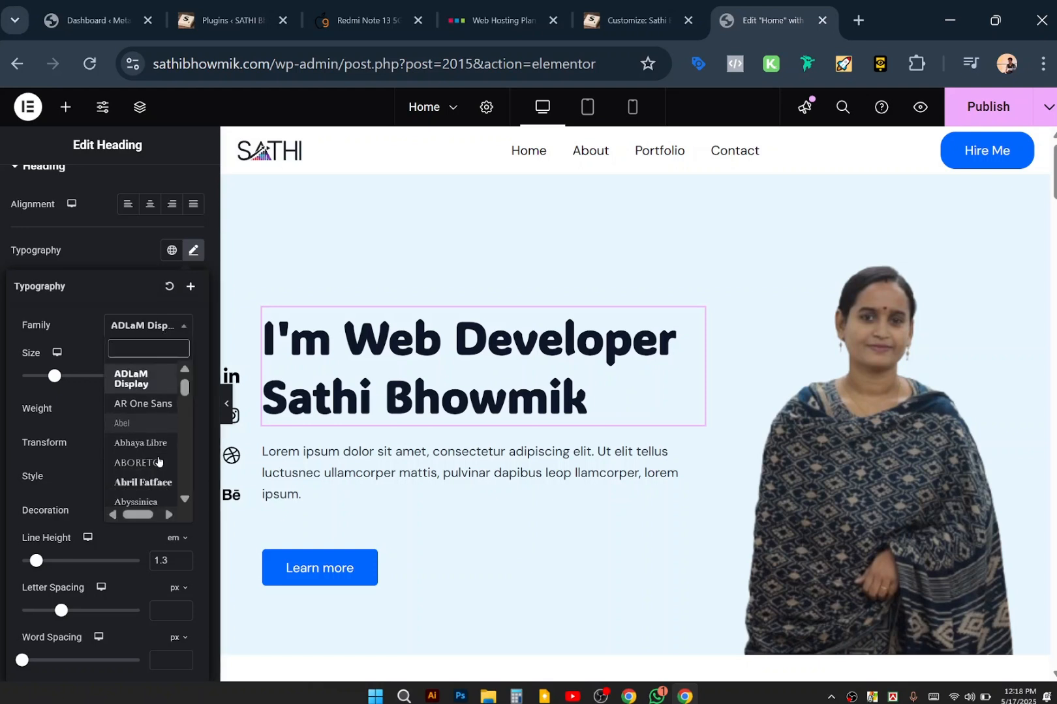
scroll(158, 460, "down", 3)
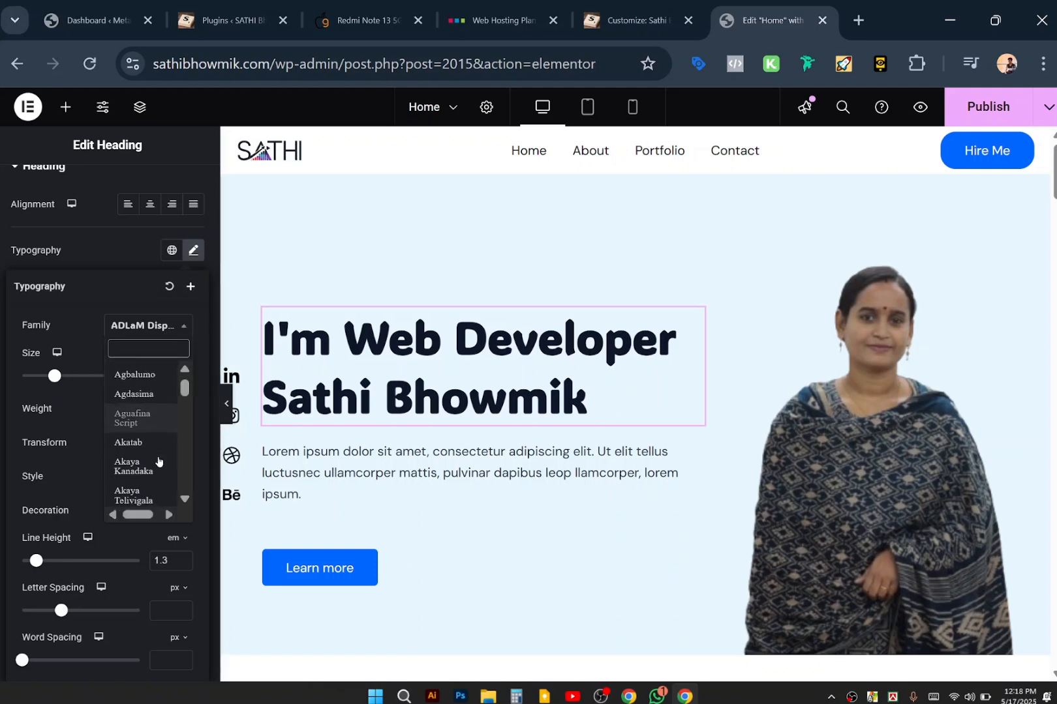
left_click(152, 377)
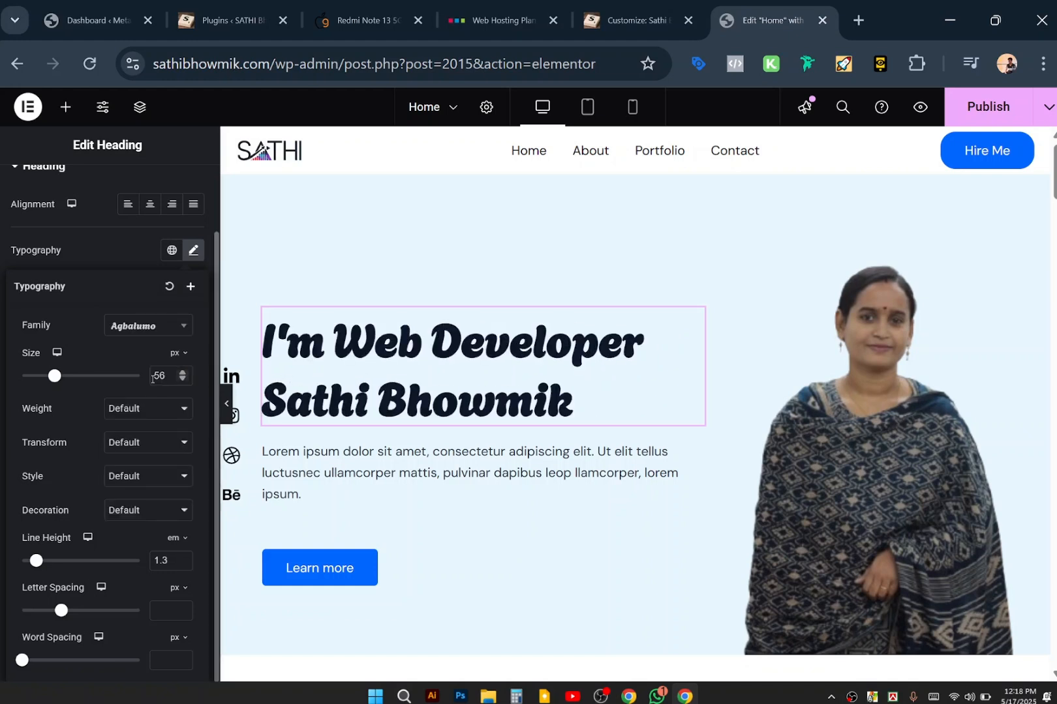
Pick Bigshot One as the heading font and close Typography.
left_click(166, 327)
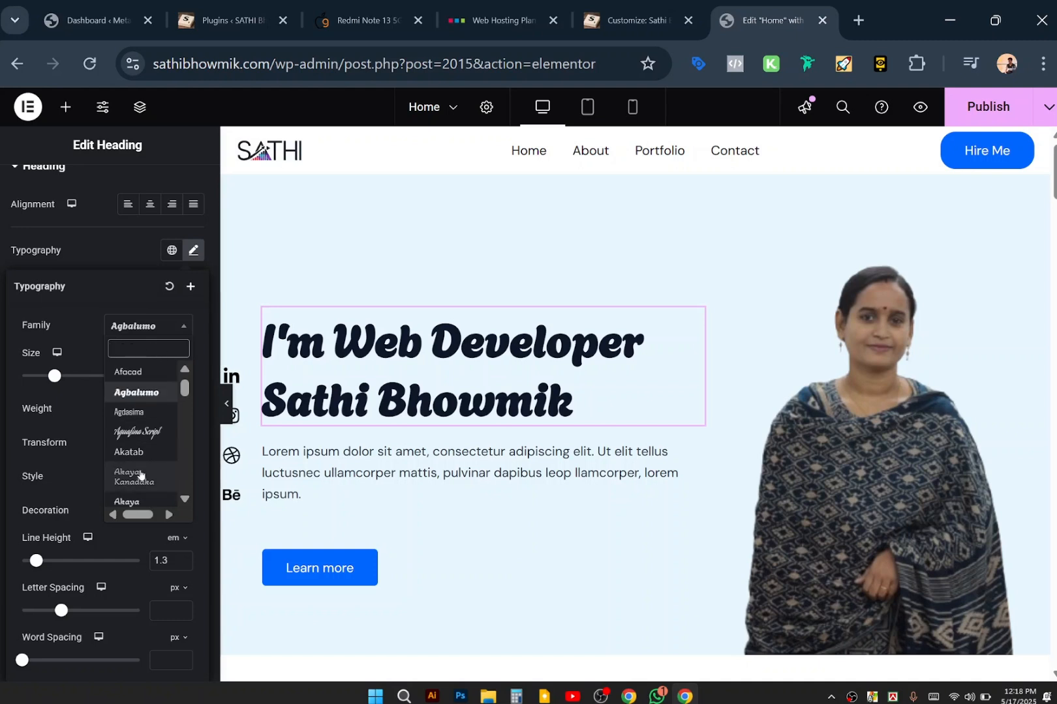
scroll(140, 473, "down", 8)
scroll(140, 475, "down", 15)
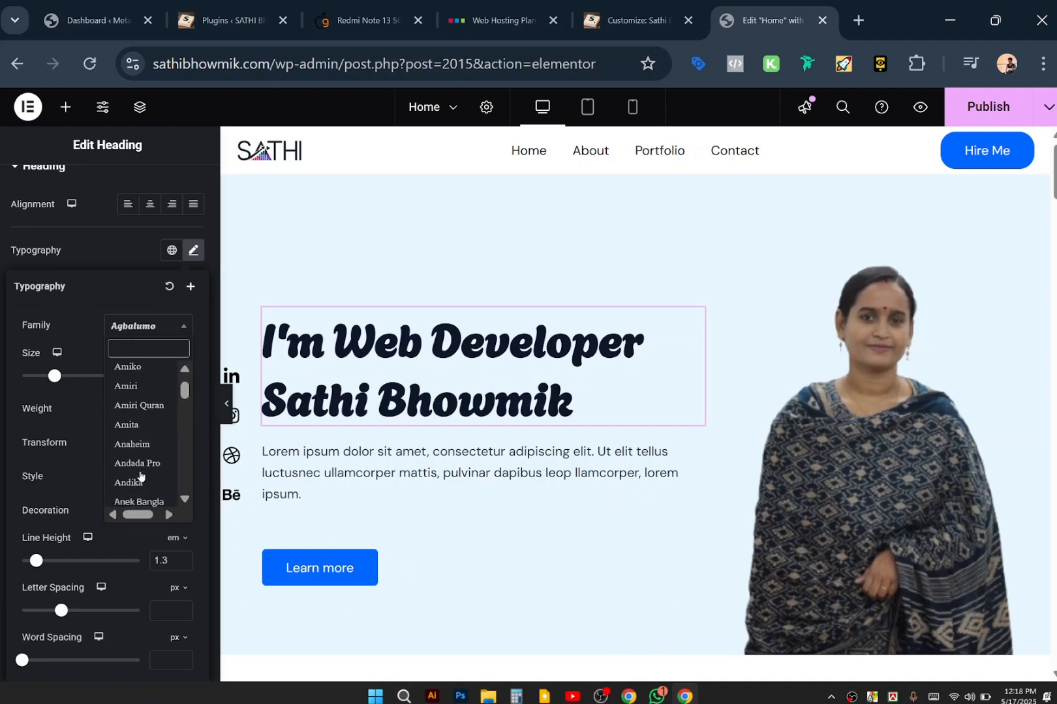
scroll(140, 476, "down", 10)
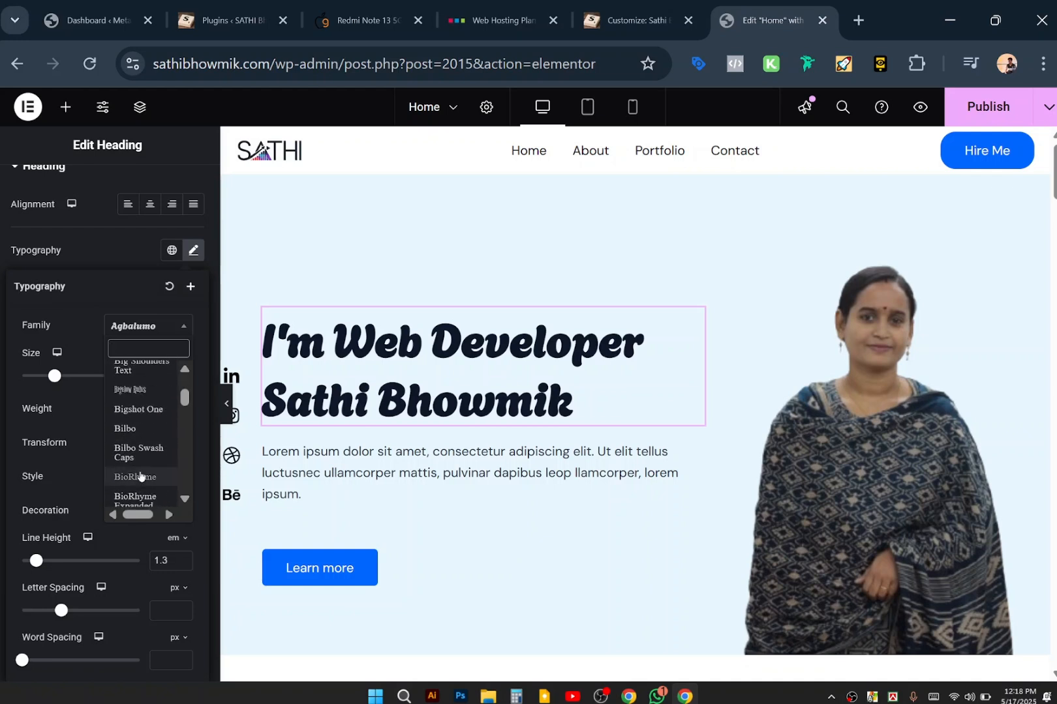
left_click(140, 409)
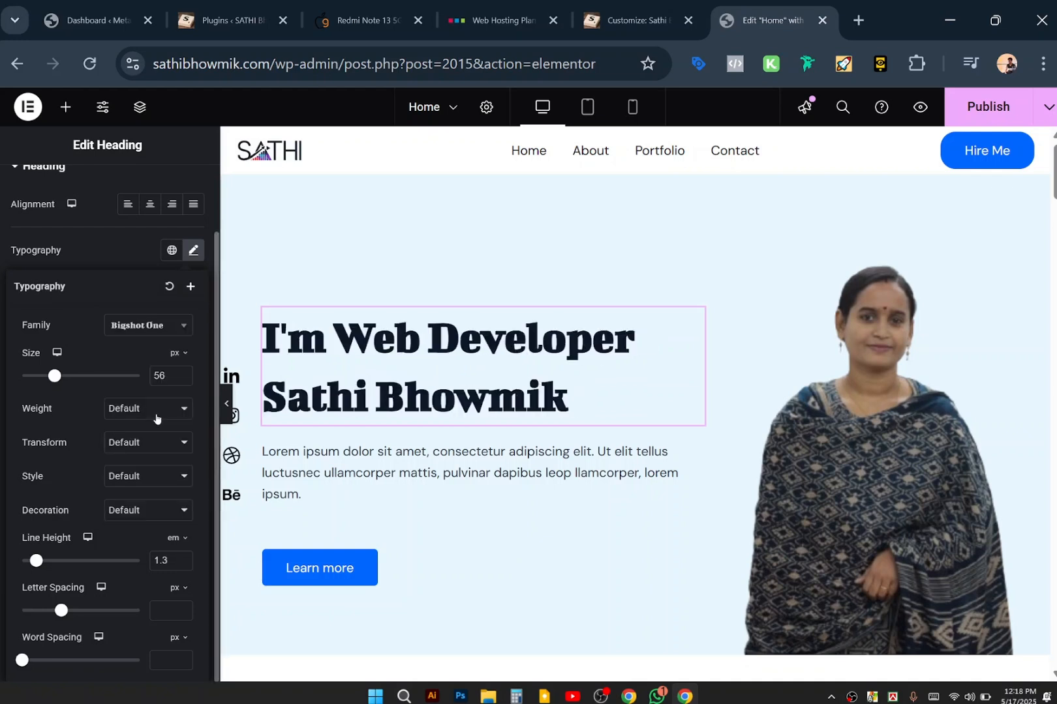
left_click(644, 248)
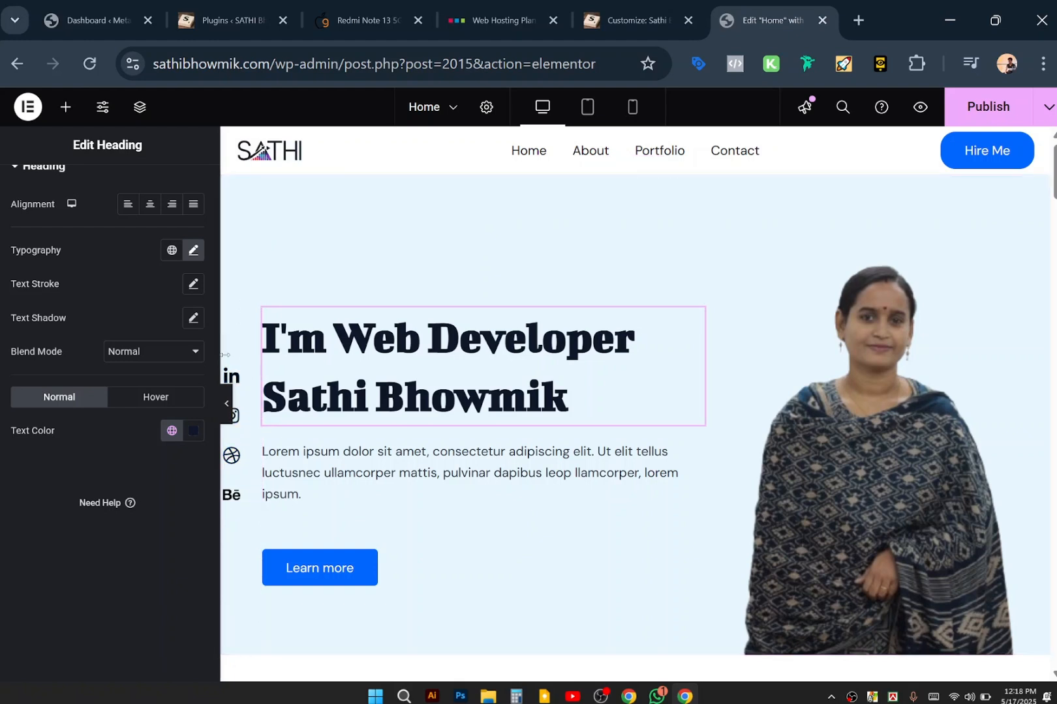
Remove the LinkedIn, Instagram and Dribbble items from the social icon list.
left_click(235, 382)
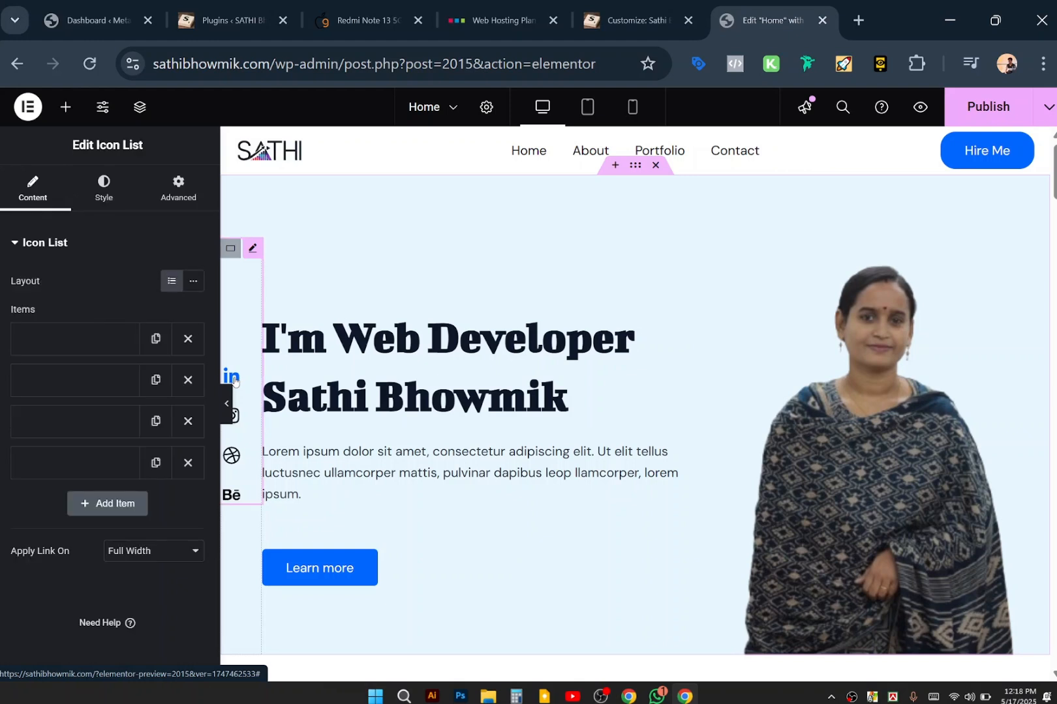
left_click(187, 340)
left_click(188, 341)
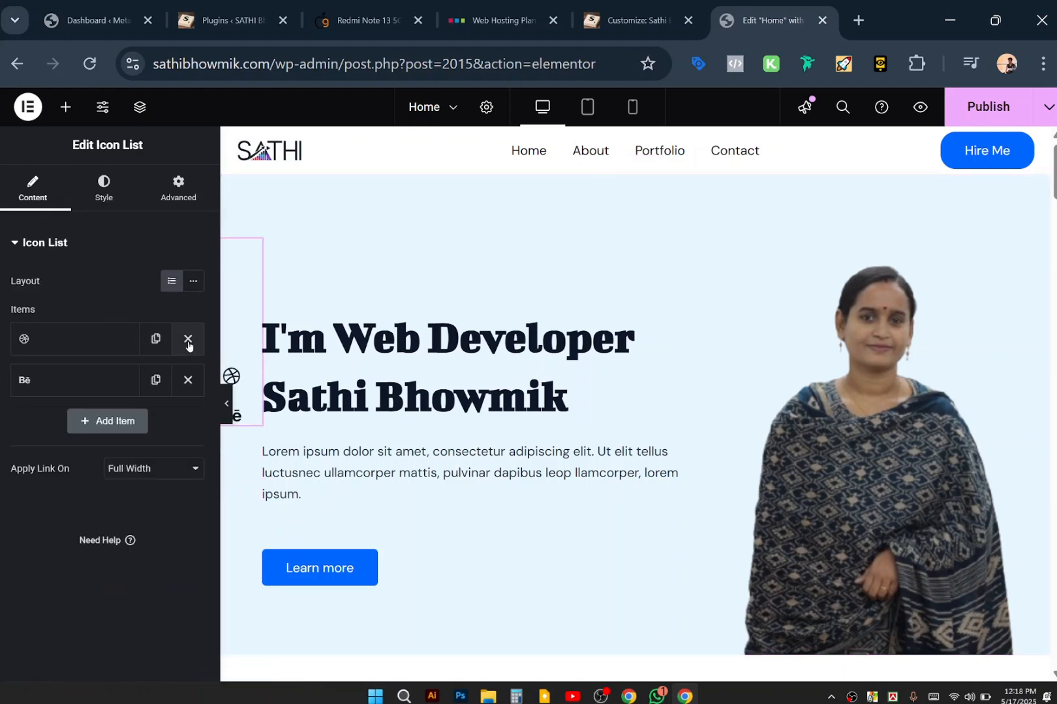
left_click(188, 341)
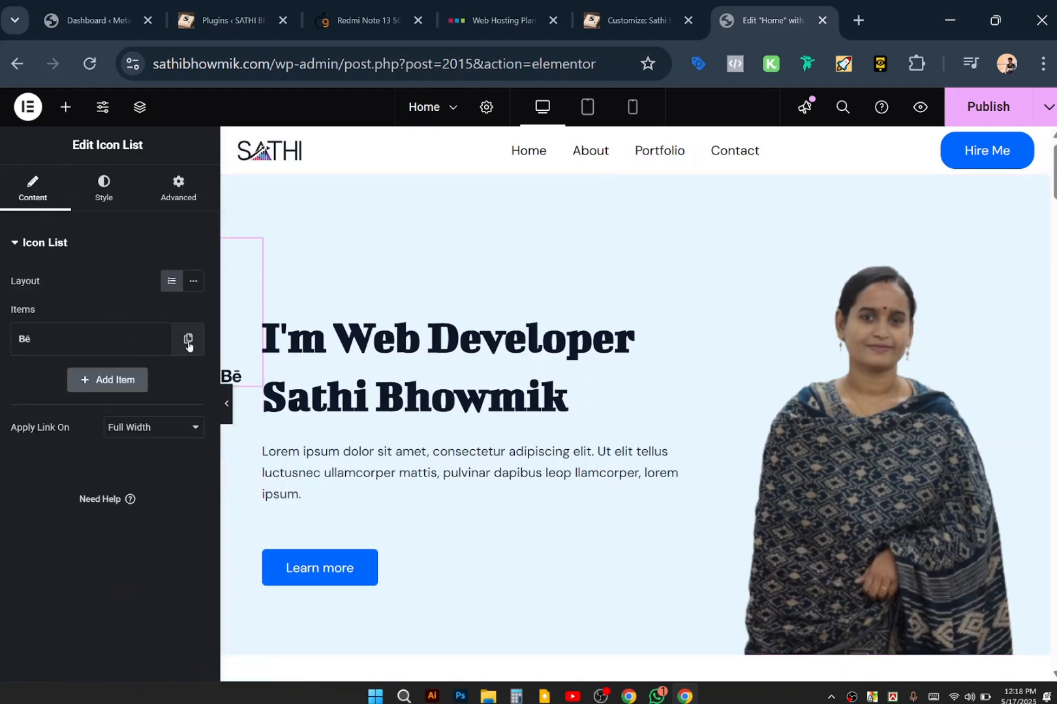
Delete the emptied social icon list widget from beside the hero heading.
right_click(125, 338)
left_click(35, 306)
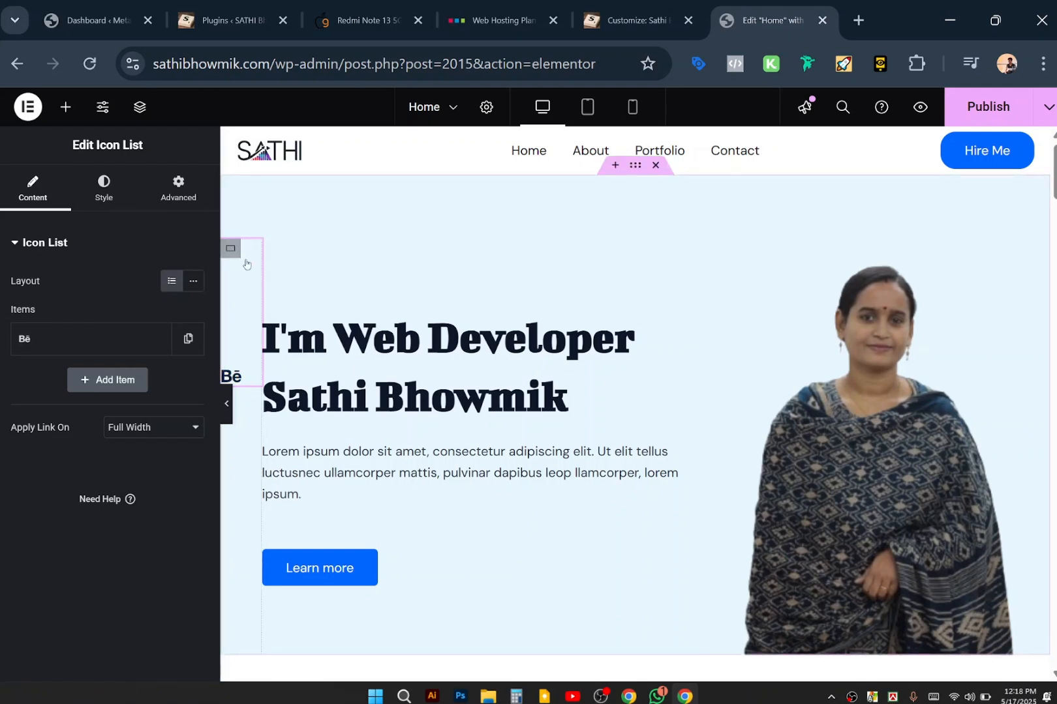
right_click(248, 298)
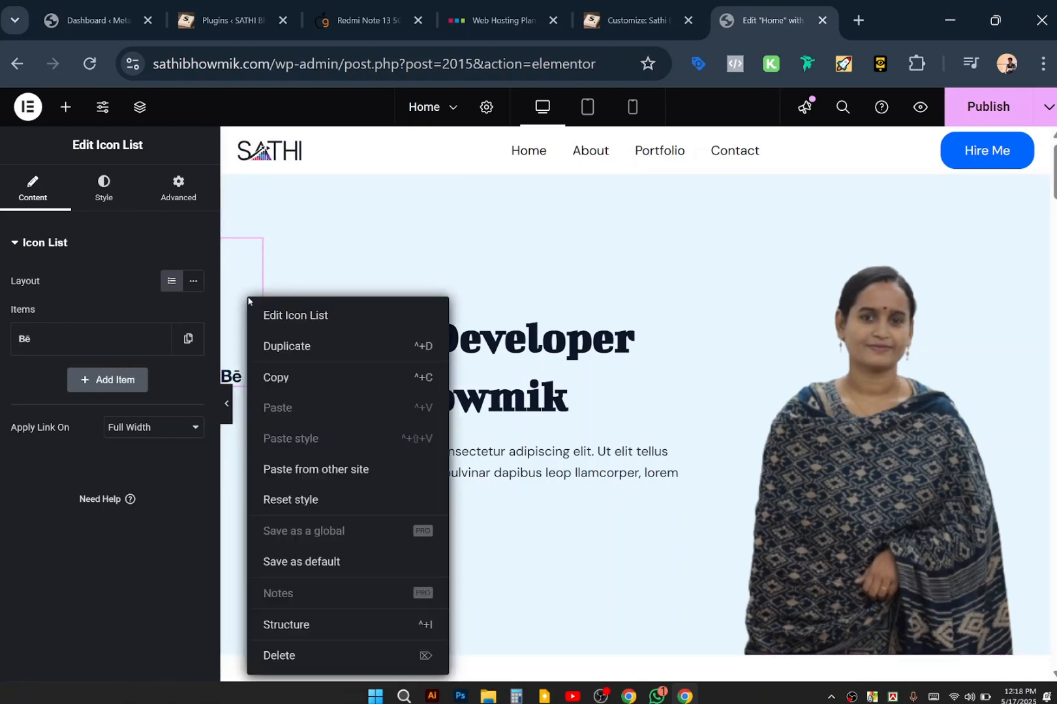
left_click(299, 657)
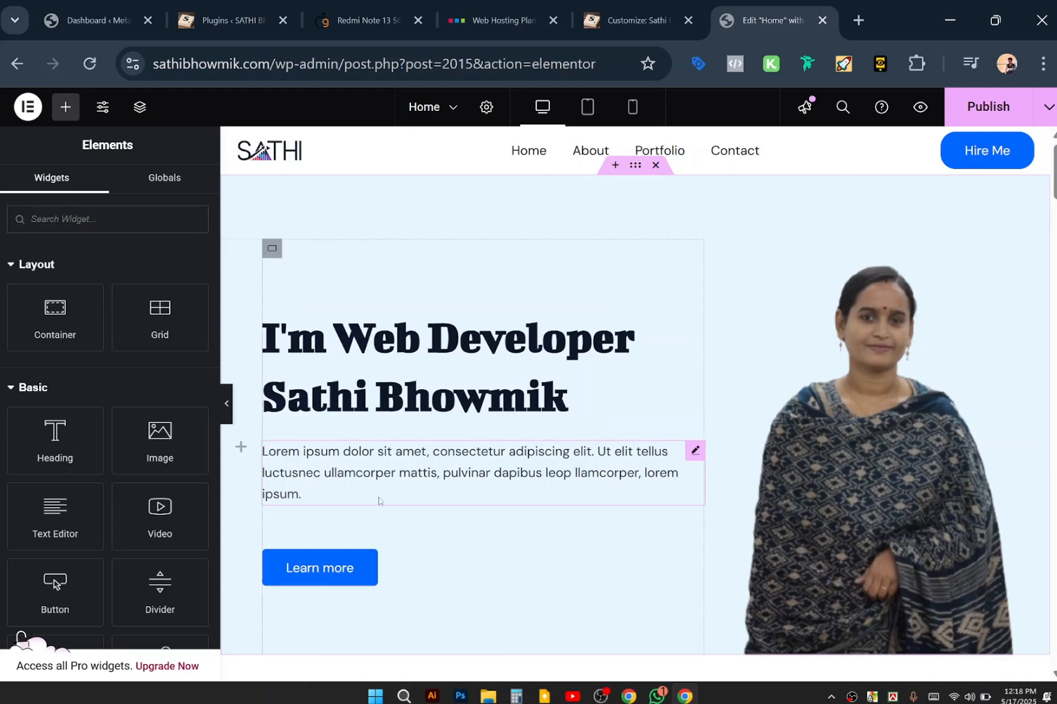
Publish the page and open the intro paragraph's Advanced layout settings.
left_click(989, 121)
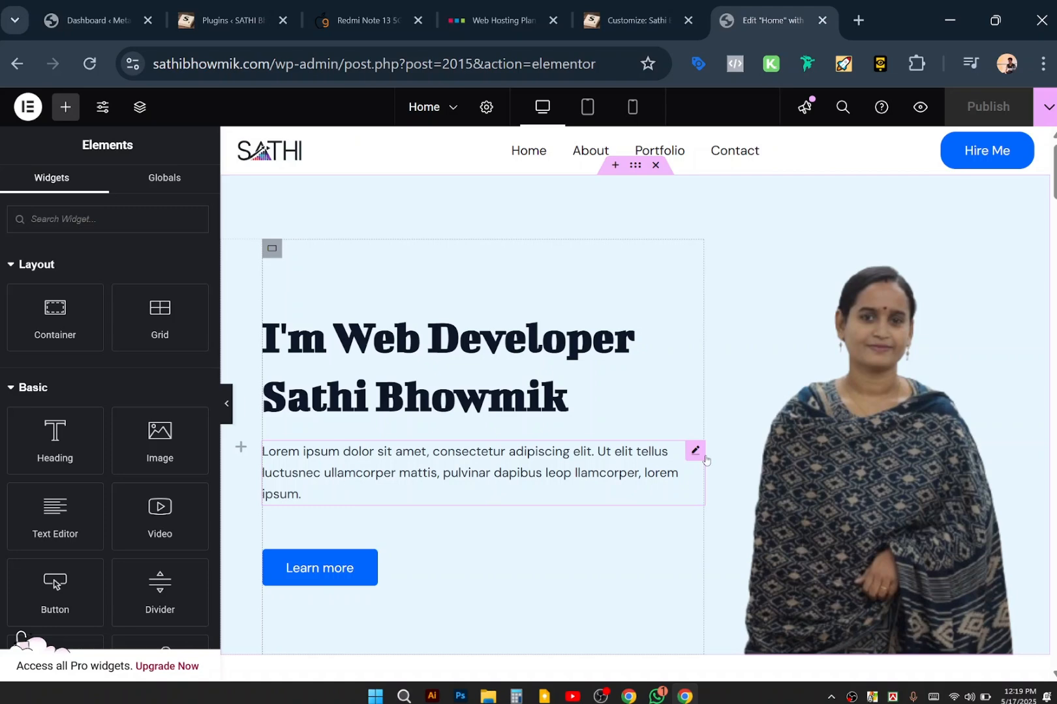
left_click(695, 450)
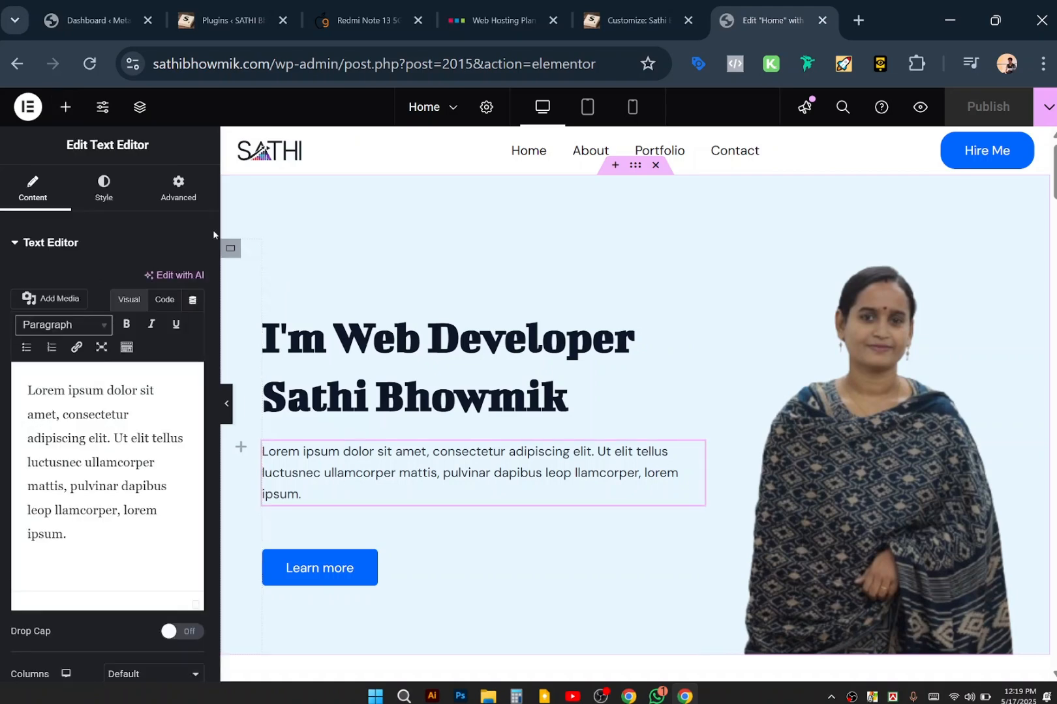
left_click(129, 184)
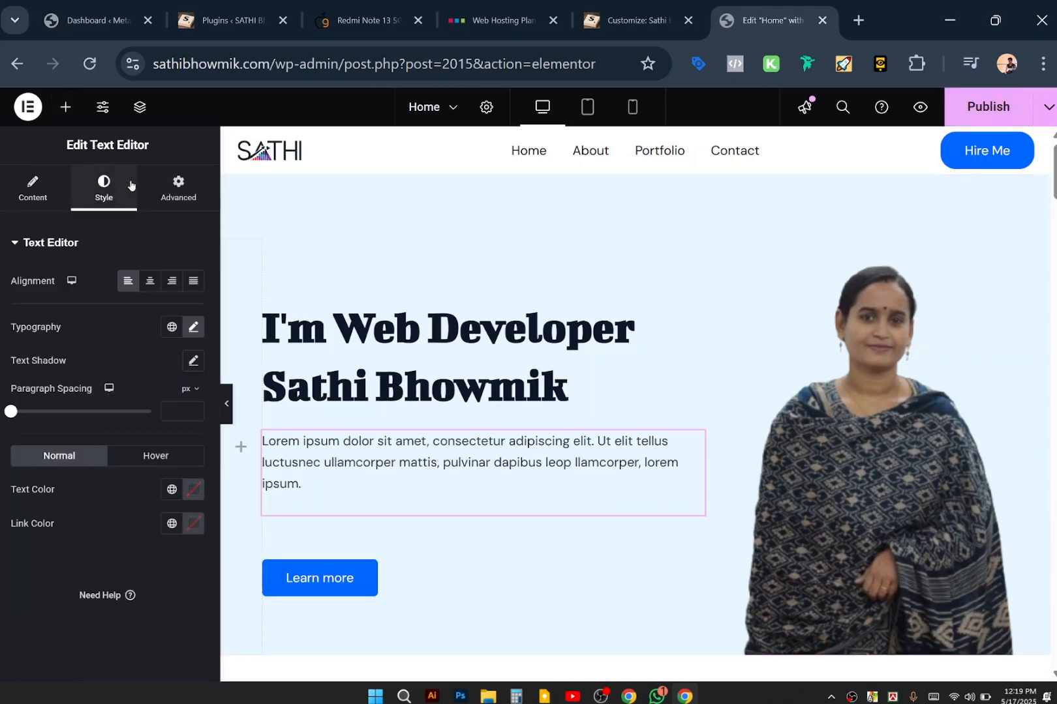
left_click(176, 196)
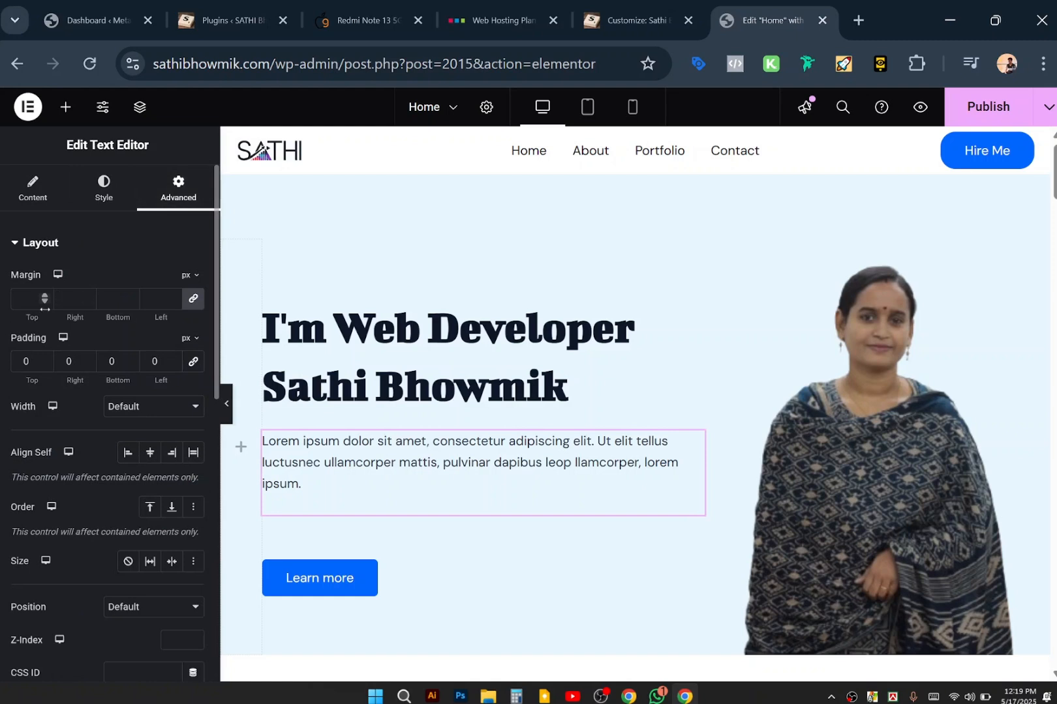
Unlink the margin values and set the intro paragraph's top margin to -16 px.
left_click(192, 298)
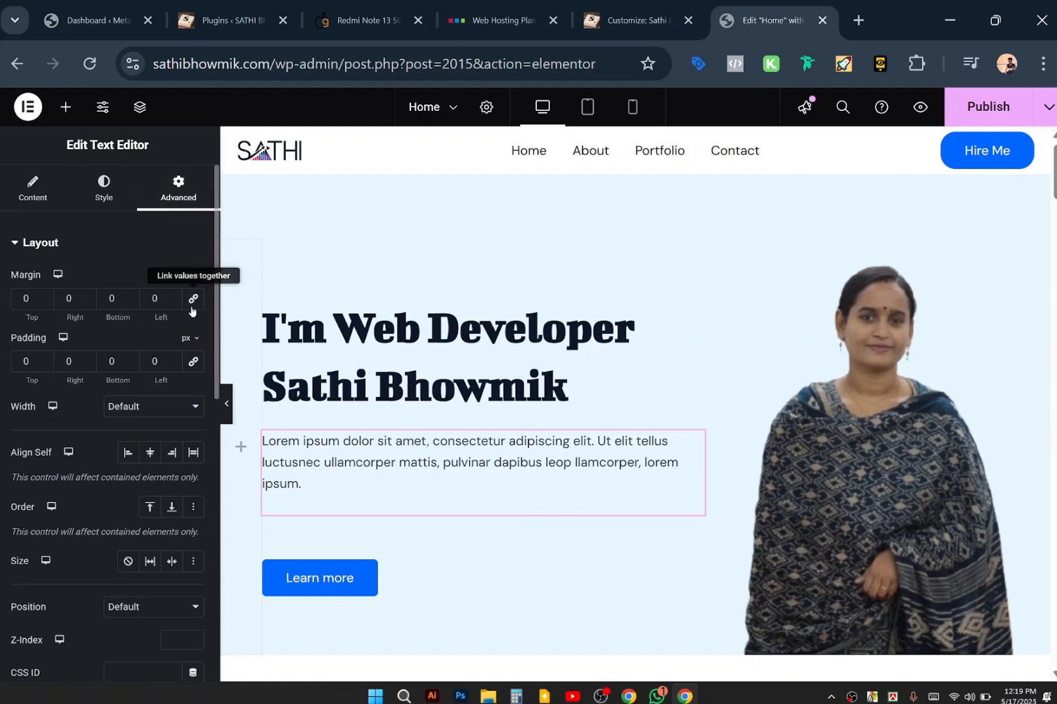
left_click(44, 302)
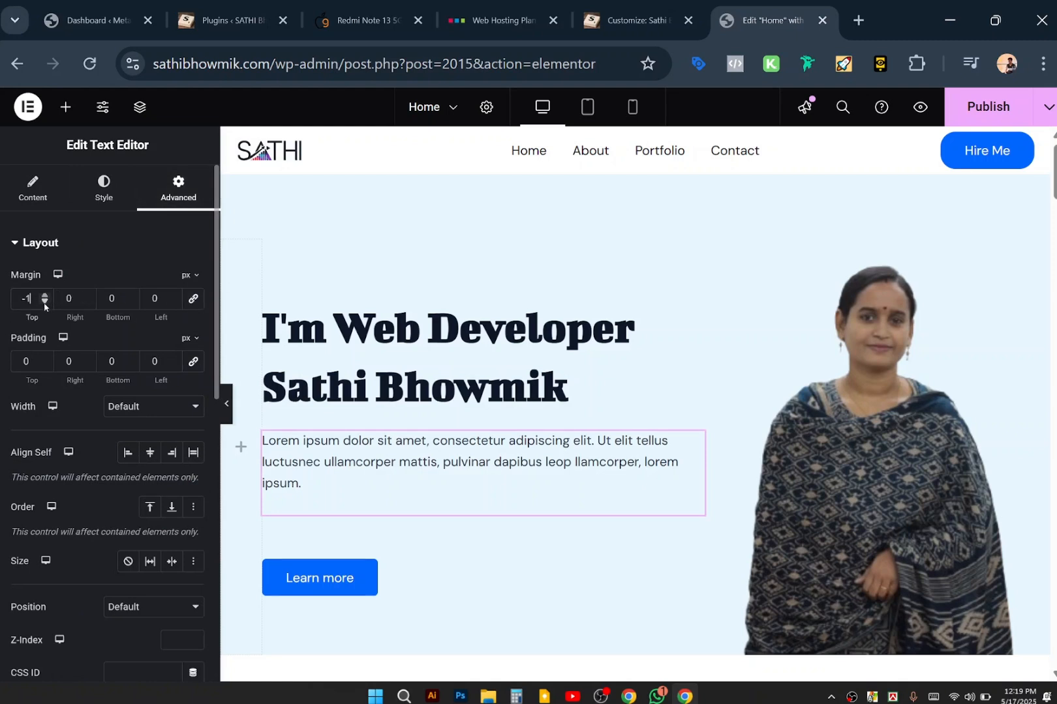
left_click(44, 302)
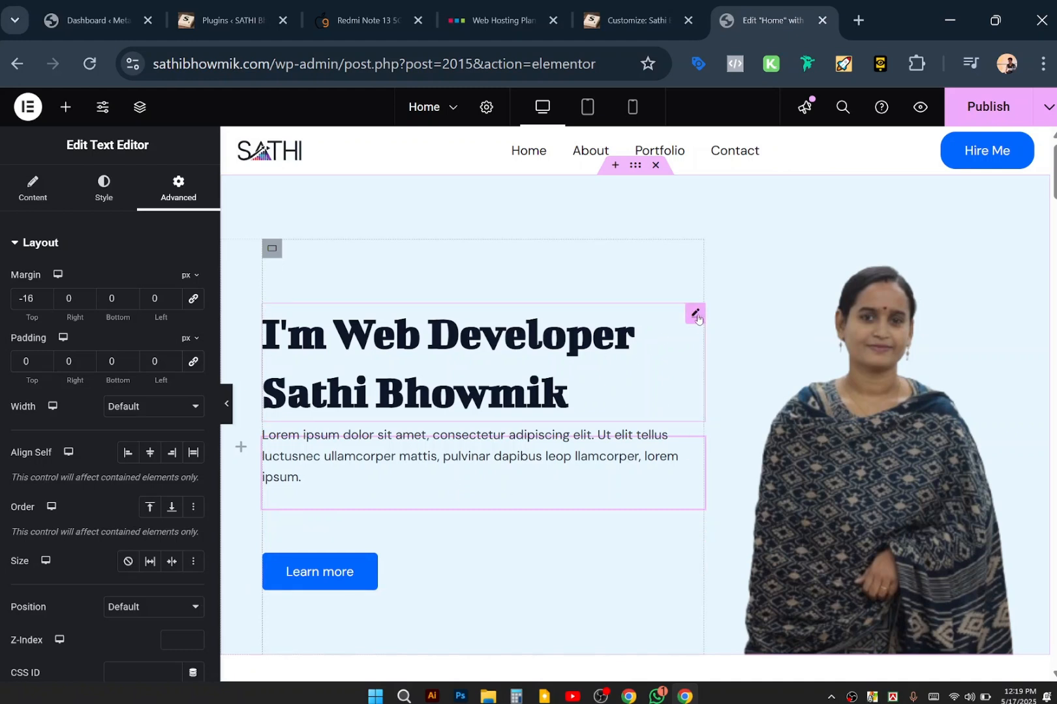
left_click(695, 314)
Try a wider heading line height, keep it at 1.3, and publish the page.
left_click(194, 327)
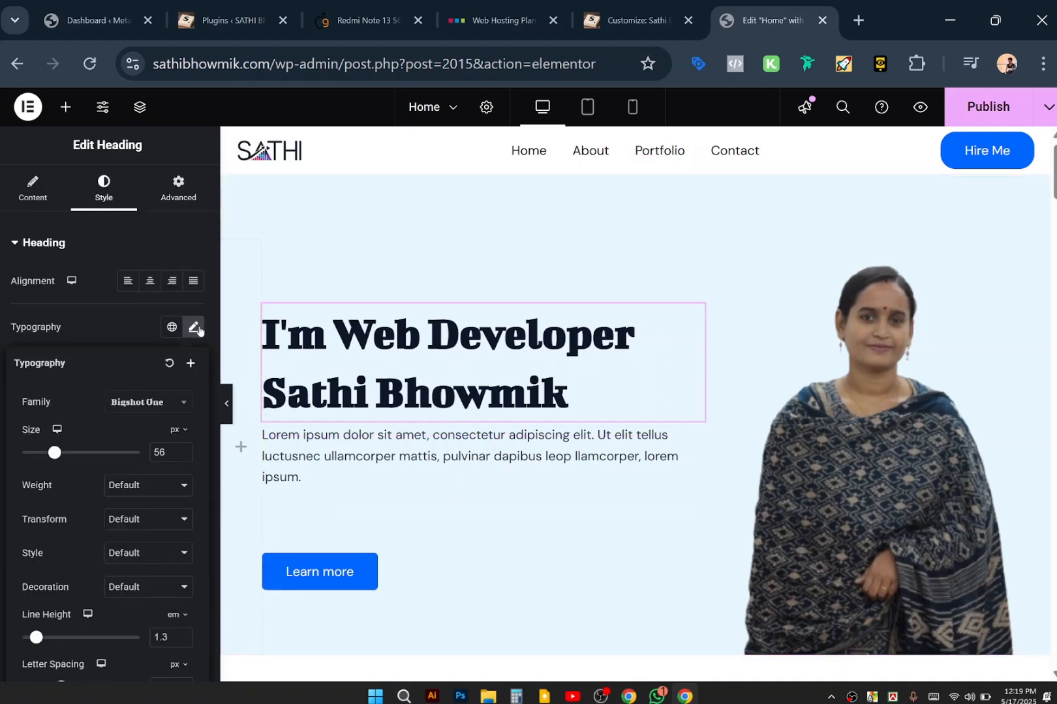
scroll(159, 392, "down", 1)
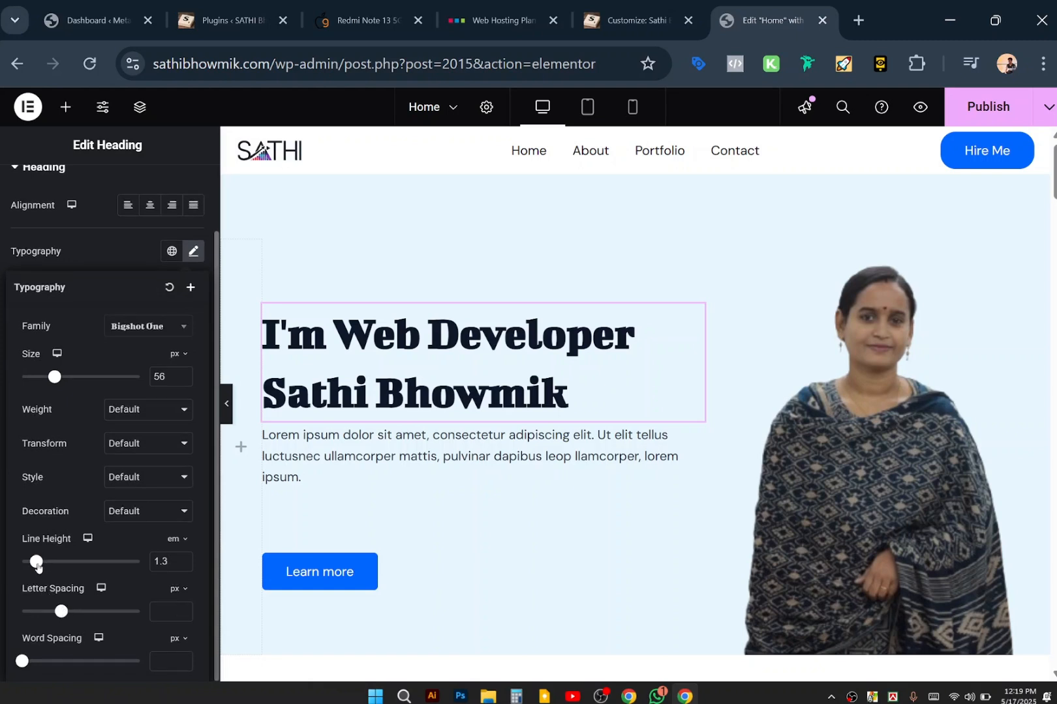
left_click_drag(36, 562, 35, 563)
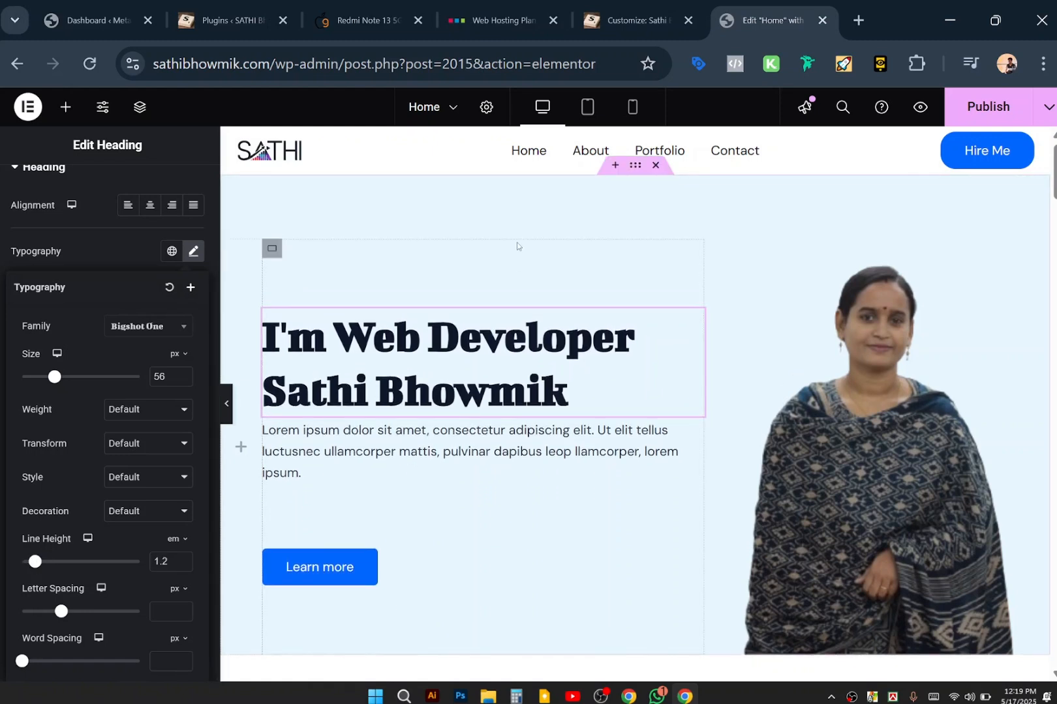
left_click(496, 211)
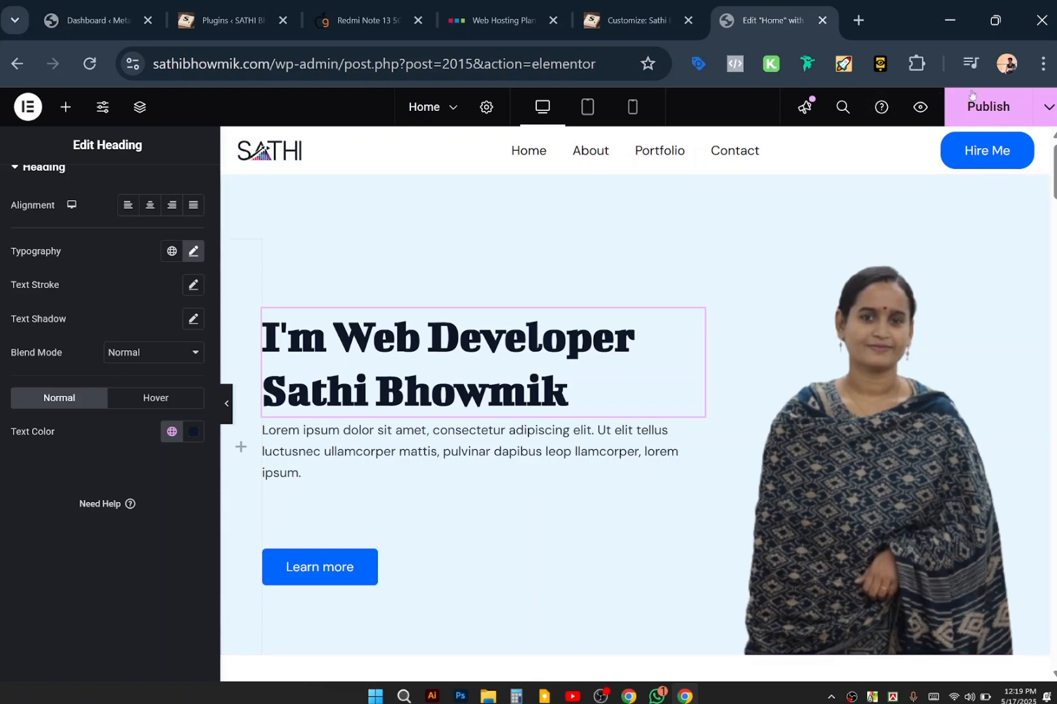
left_click(989, 108)
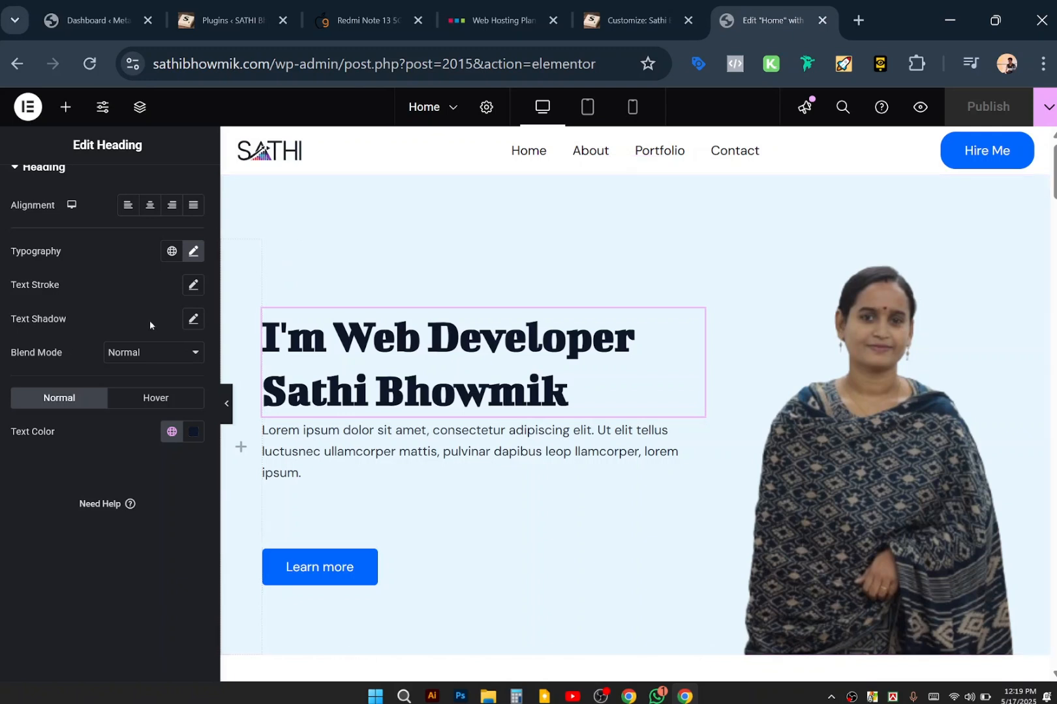
scroll(149, 324, "up", 1)
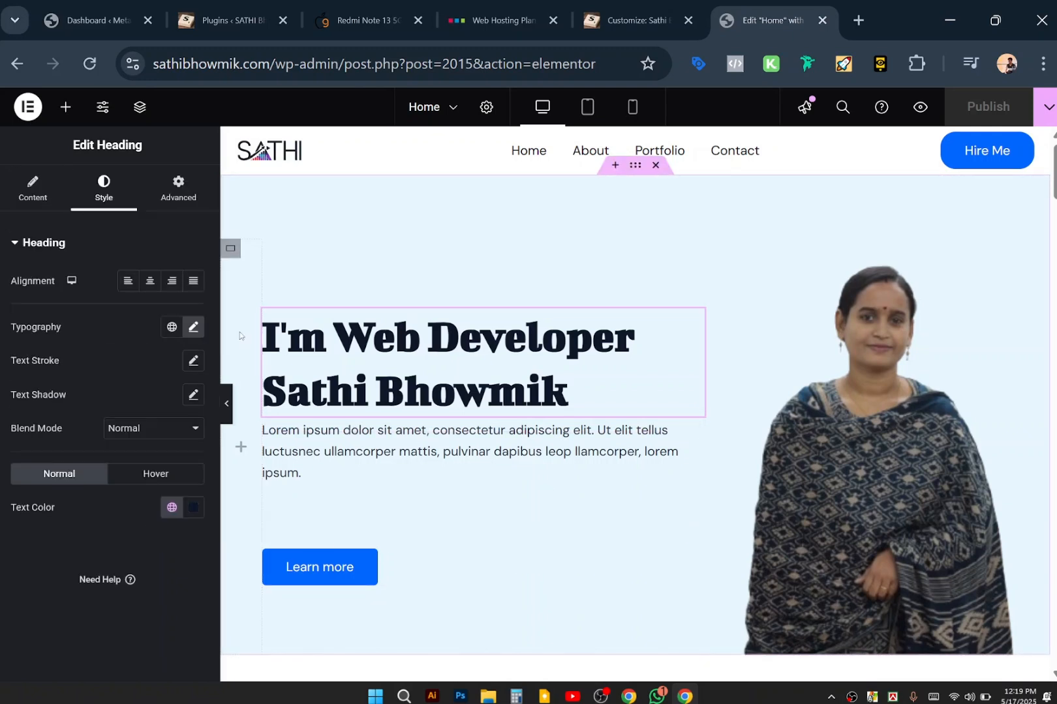
Insert a Grid container below the intro paragraph, undoing a misplaced first drop.
left_click(72, 112)
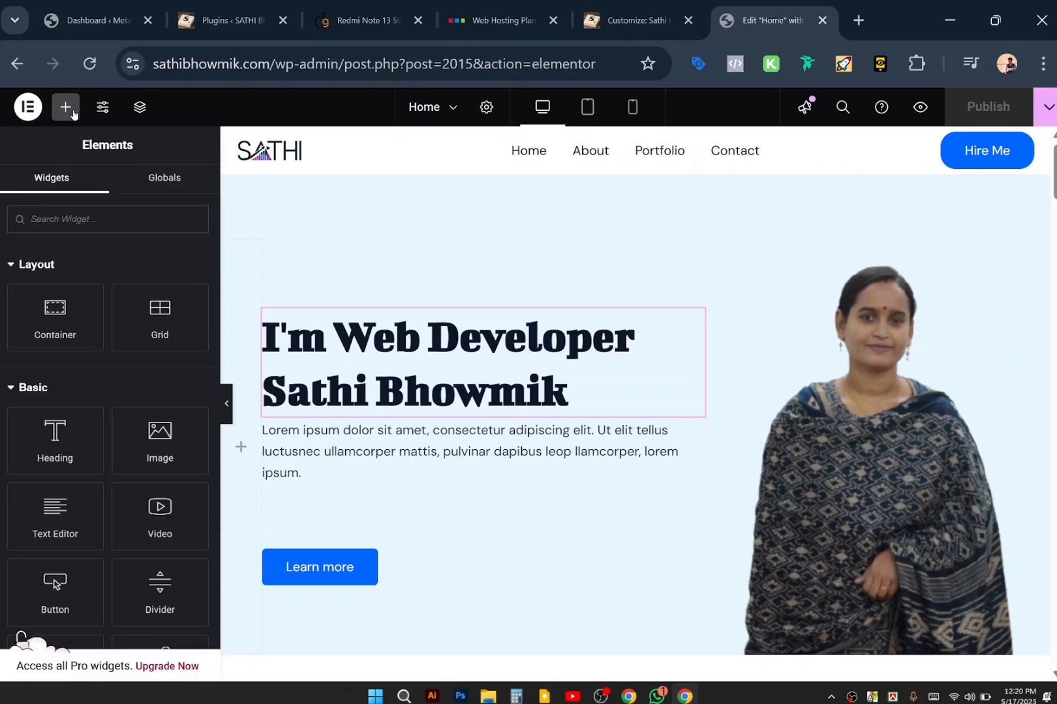
left_click_drag(160, 318, 385, 525)
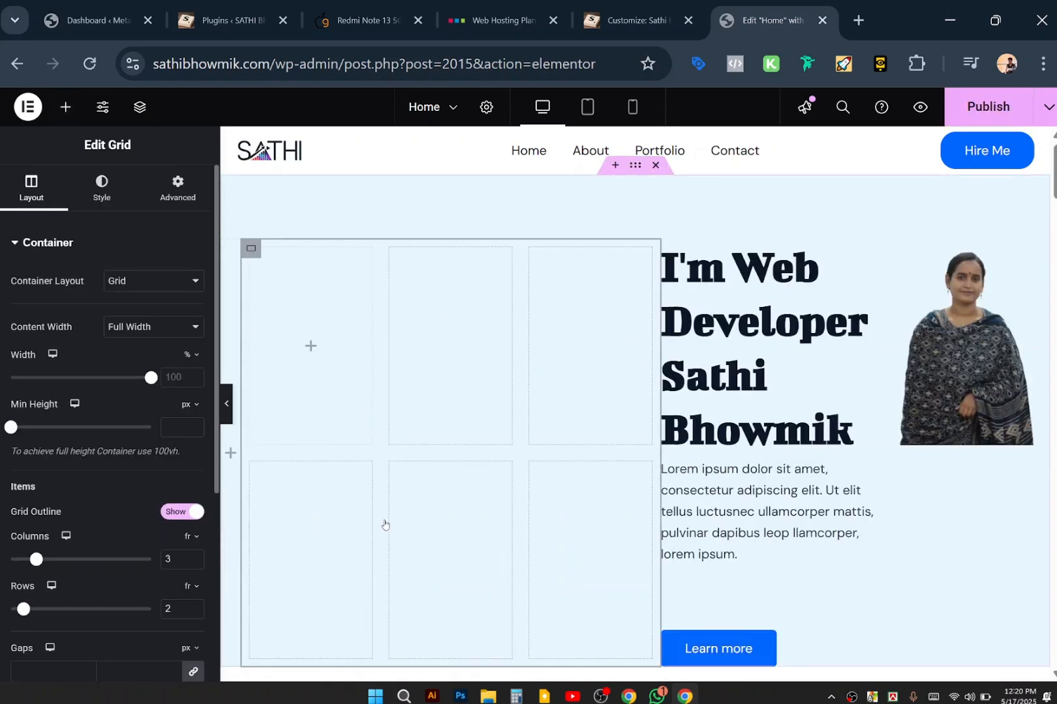
key("ctrl+z")
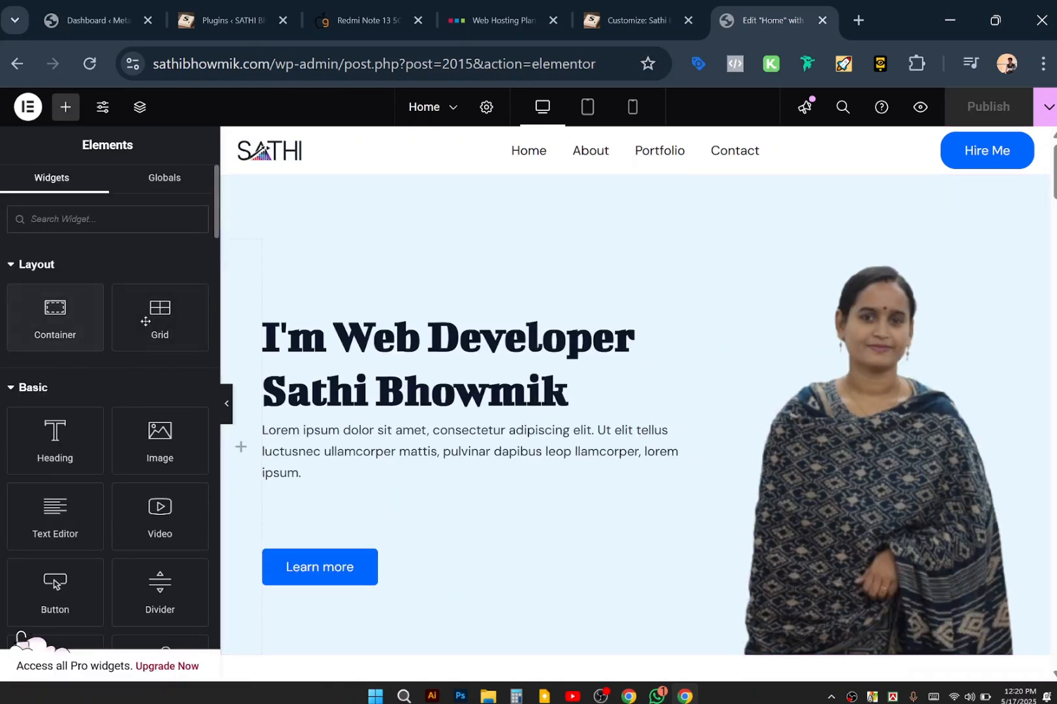
left_click_drag(145, 321, 424, 540)
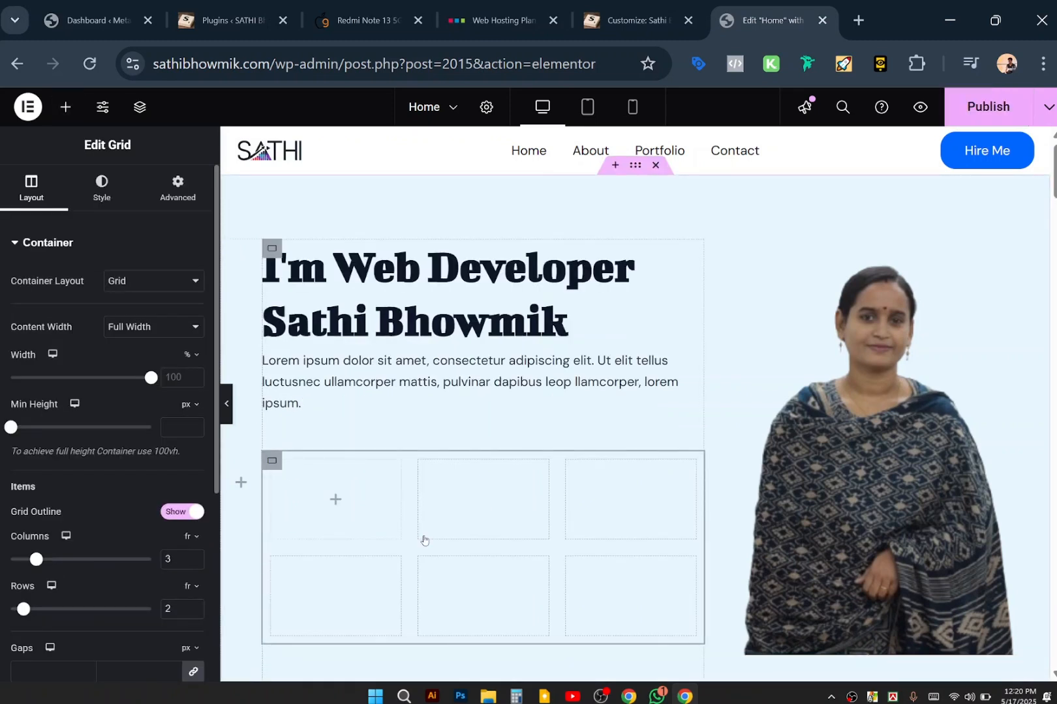
Set the grid to a single row and move the Learn more button into its first cell.
scroll(47, 328, "down", 5)
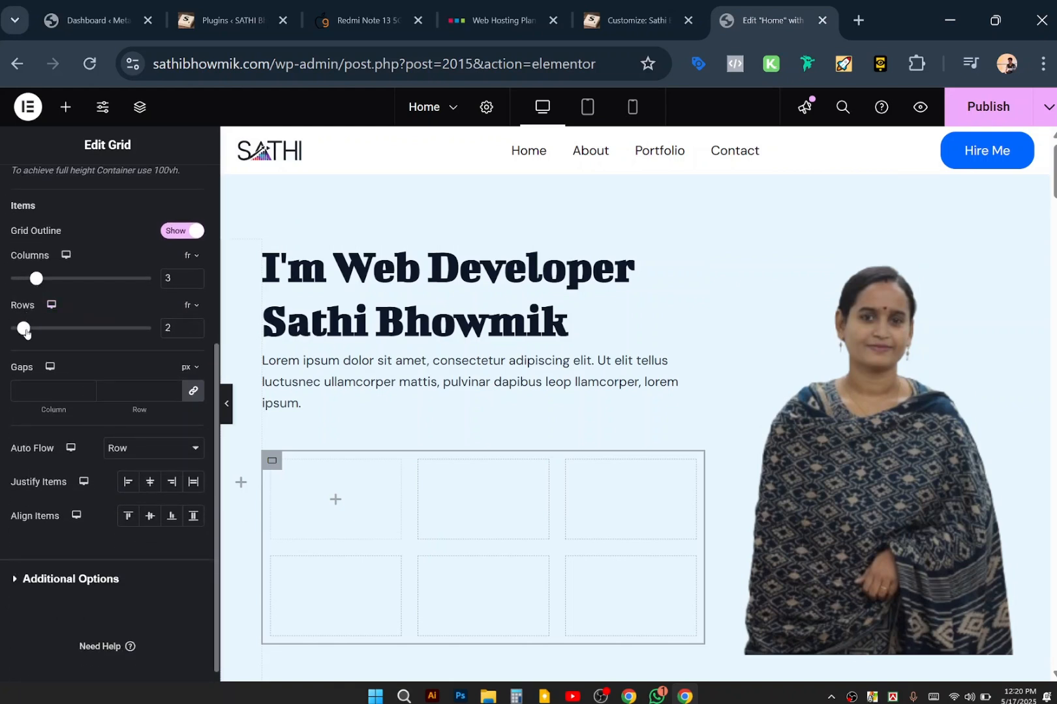
left_click_drag(24, 331, 10, 329)
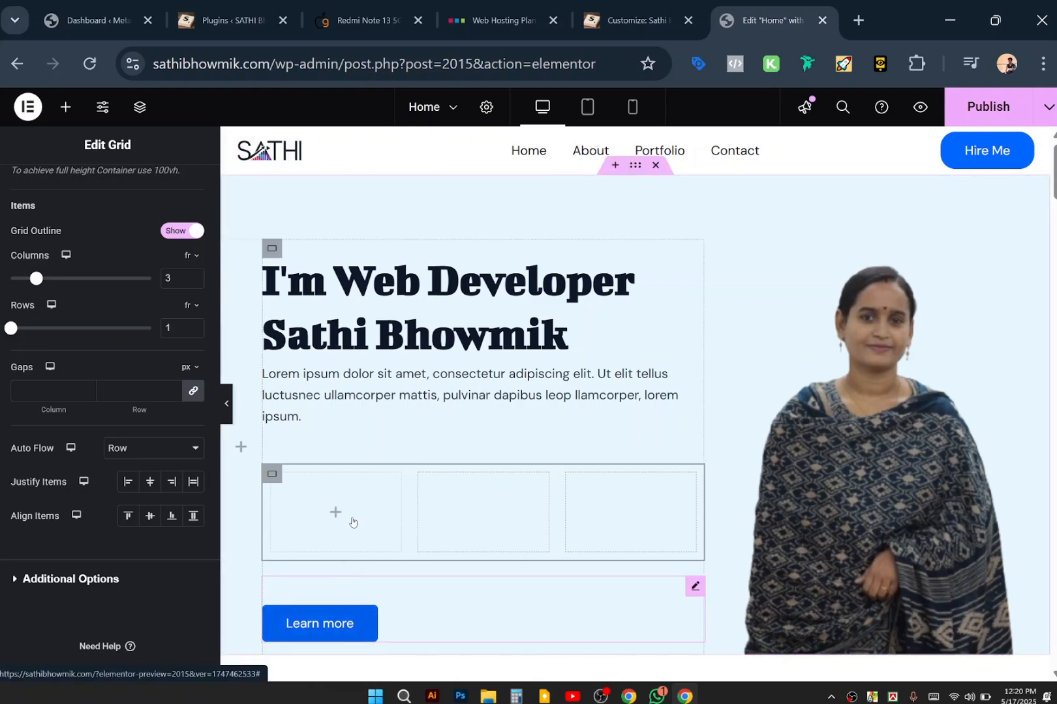
left_click_drag(320, 623, 346, 523)
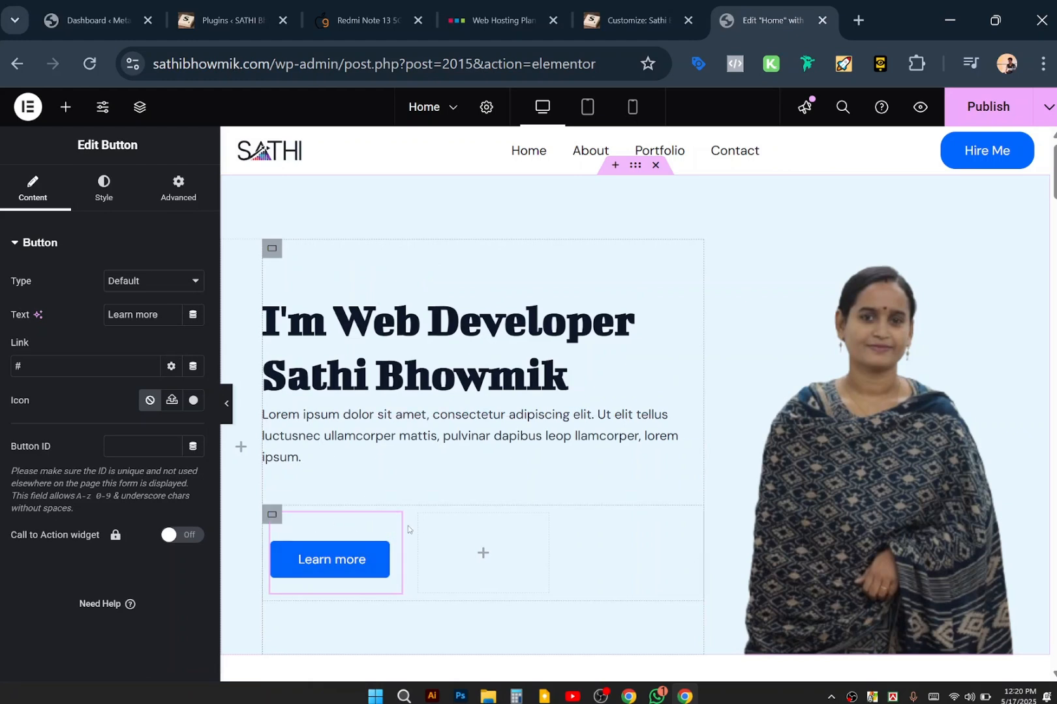
Lower the Learn more button's Advanced padding to 0, leaving all sides at 0.
left_click(168, 194)
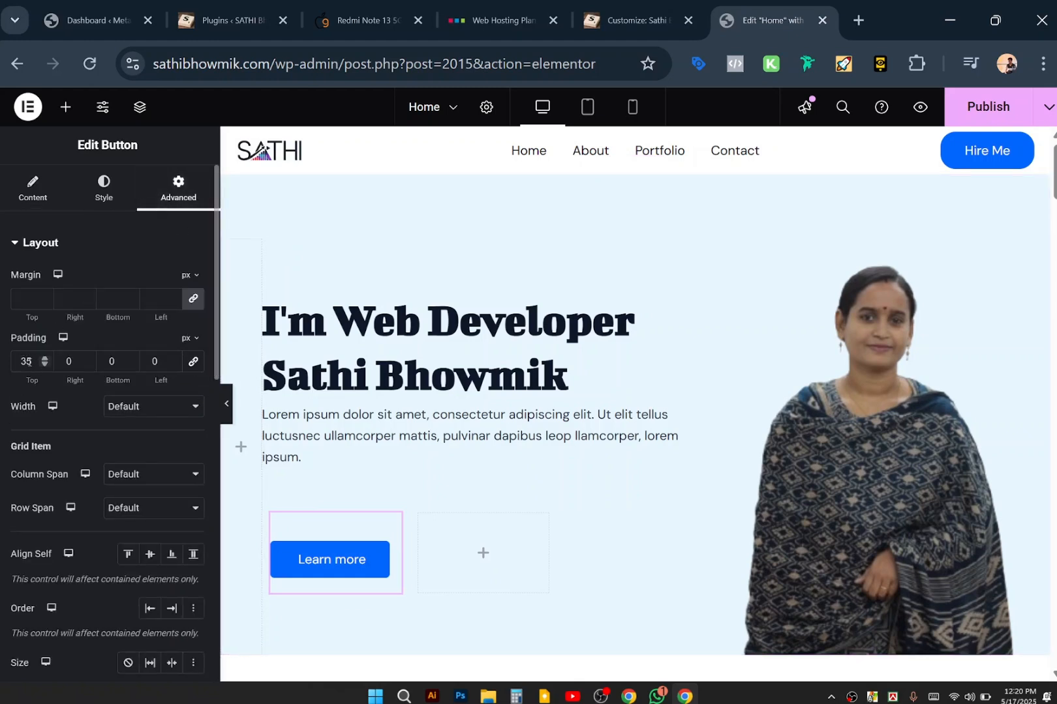
left_click(44, 365)
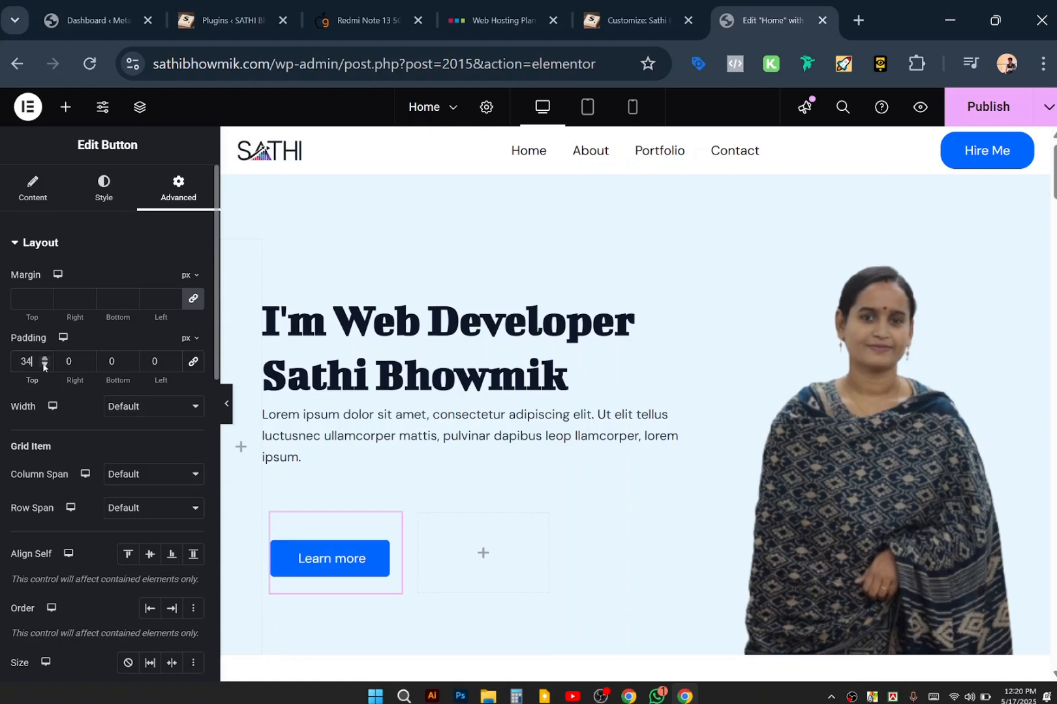
left_click_drag(44, 365, 44, 365)
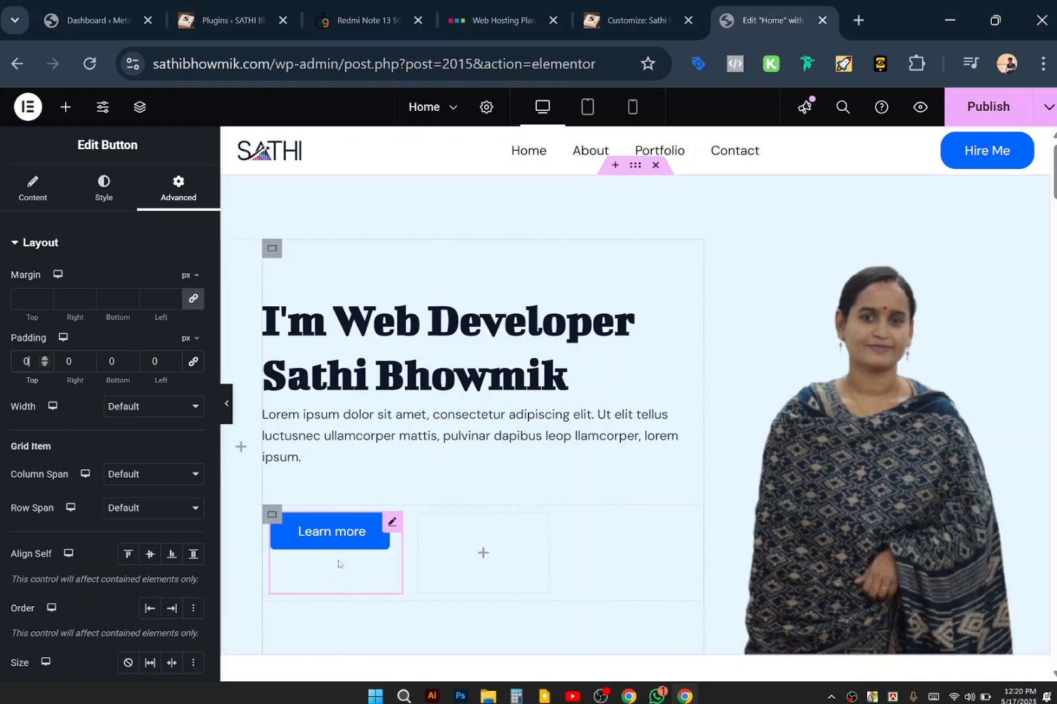
left_click(50, 194)
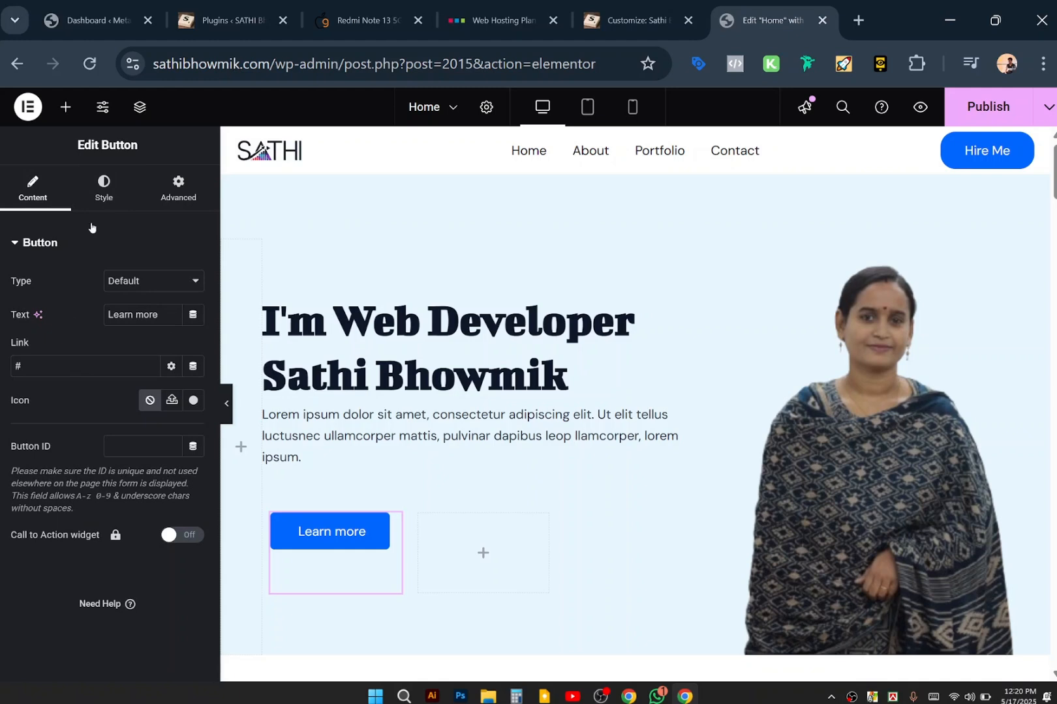
left_click(100, 192)
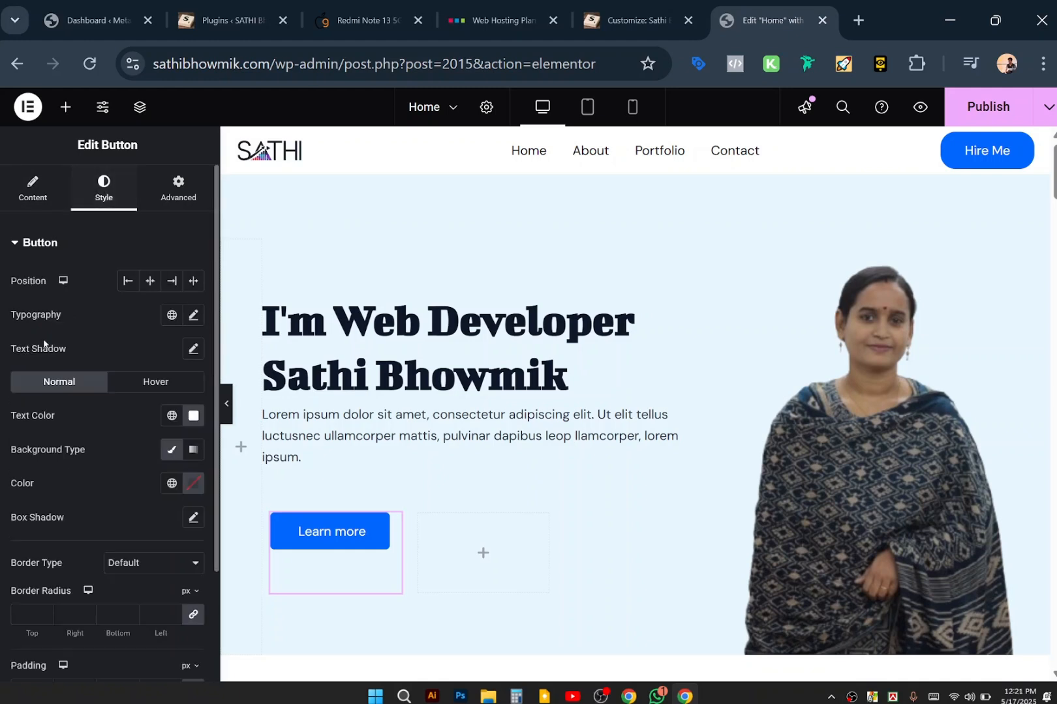
left_click(33, 189)
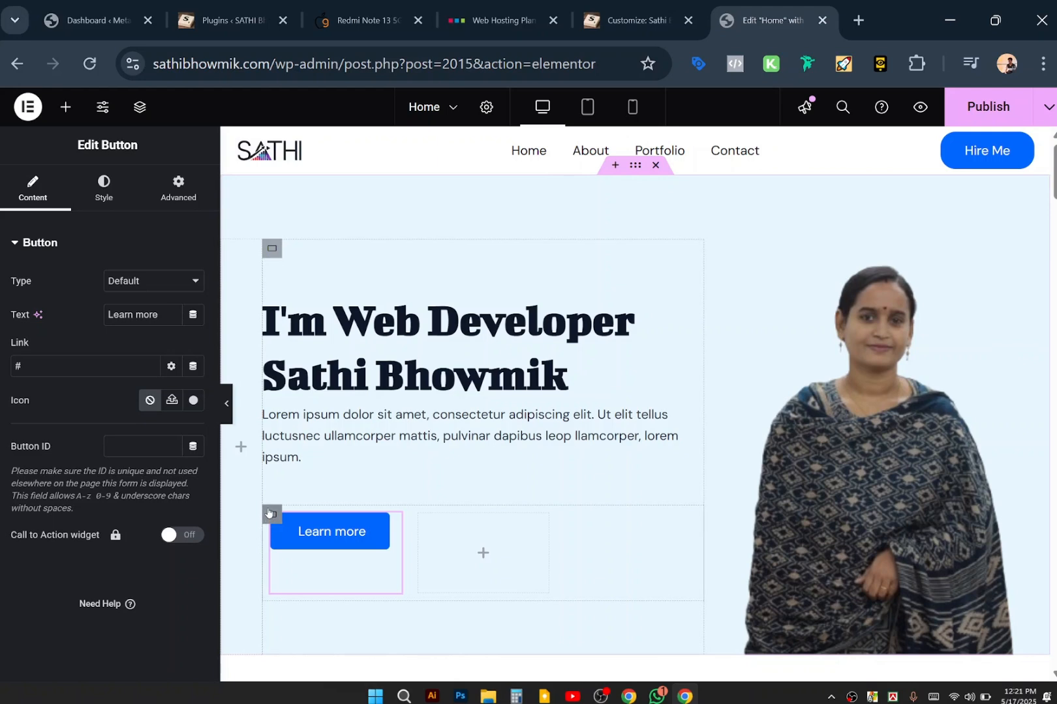
left_click(271, 514)
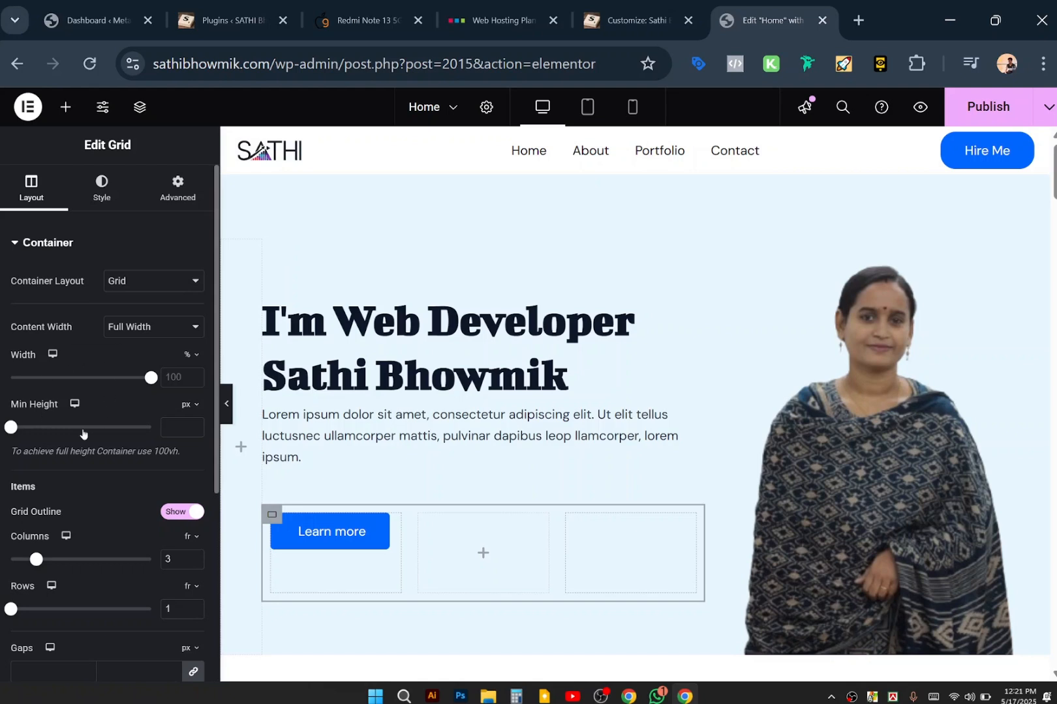
Drag the button grid's Min Height to 83 px, down from 207, after briefly trying 50 px.
mouse_move(12, 428)
left_mouse_down()
mouse_move(31, 428)
mouse_move(22, 427)
left_mouse_up()
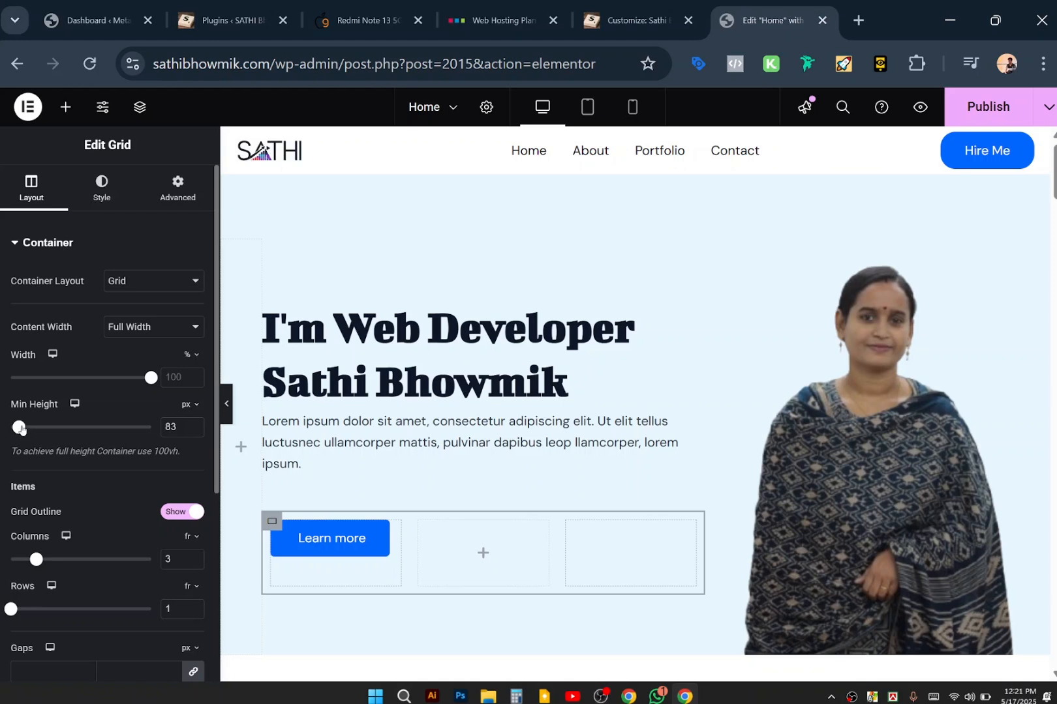
left_click_drag(21, 428, 18, 429)
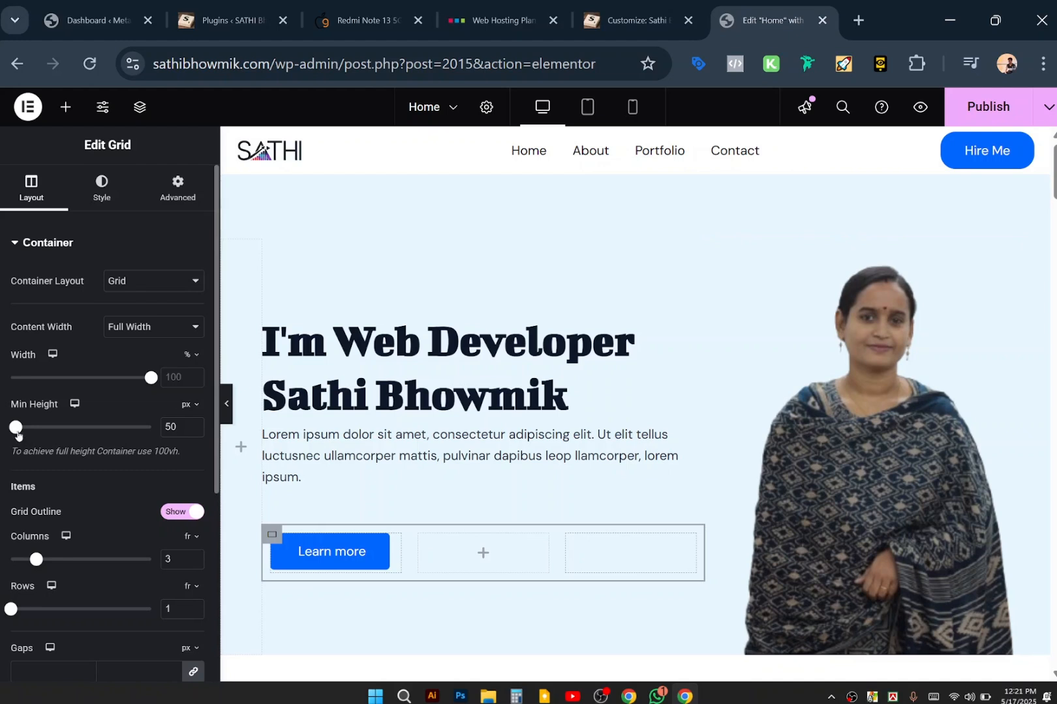
left_click_drag(16, 429, 19, 432)
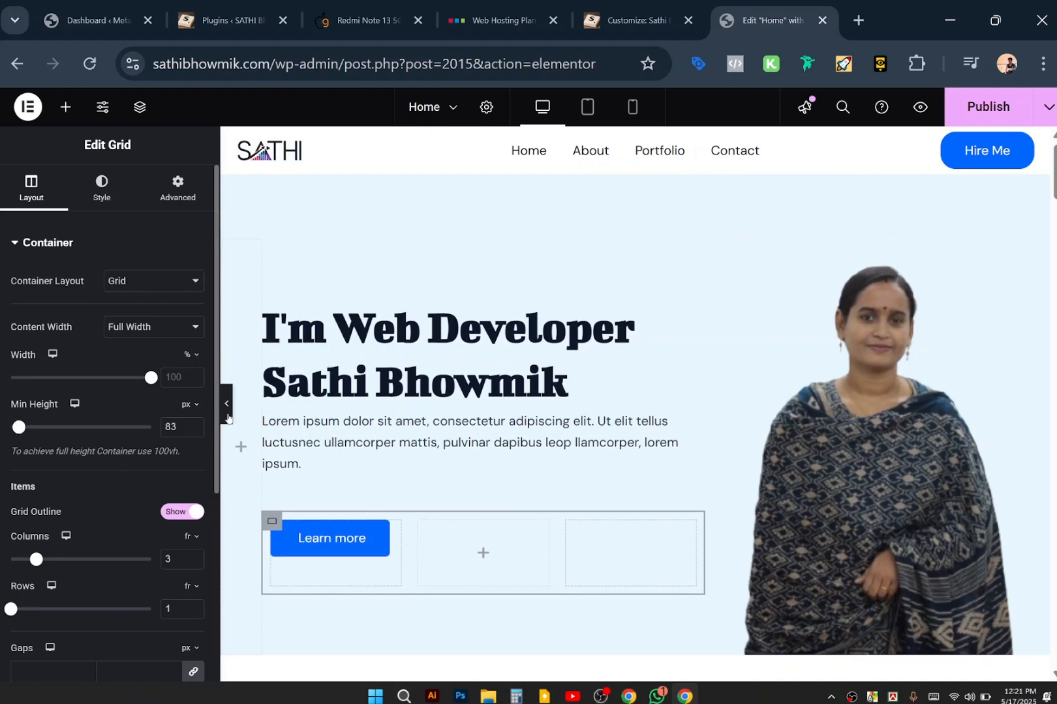
Copy the Learn more button and paste the copy into the grid's second cell.
right_click(339, 554)
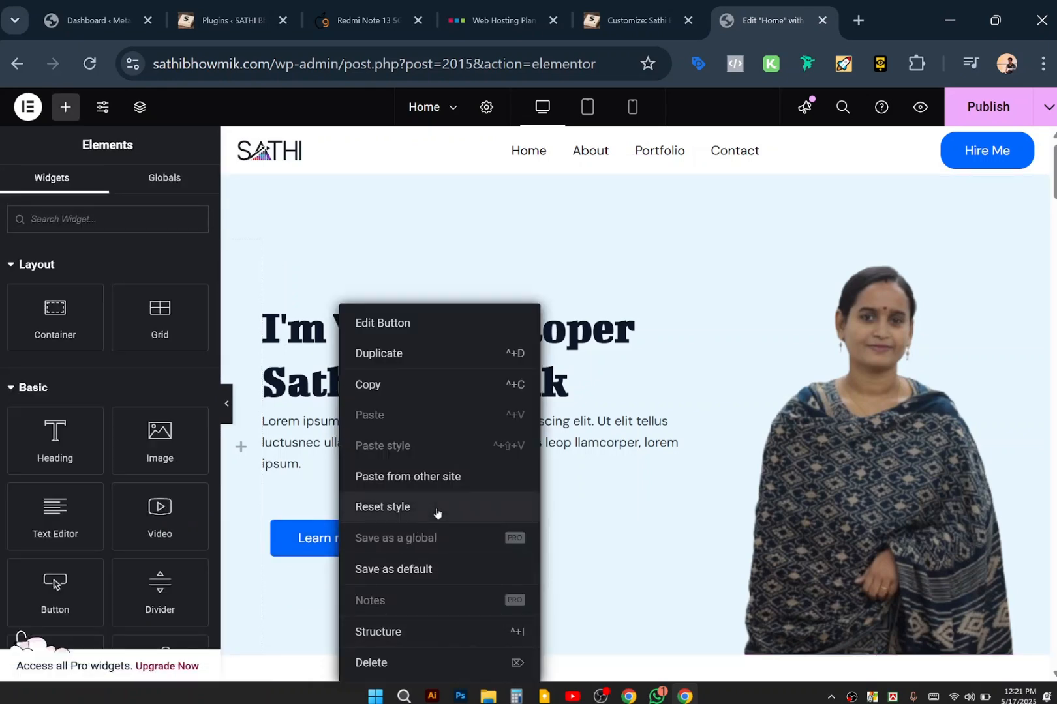
left_click(418, 387)
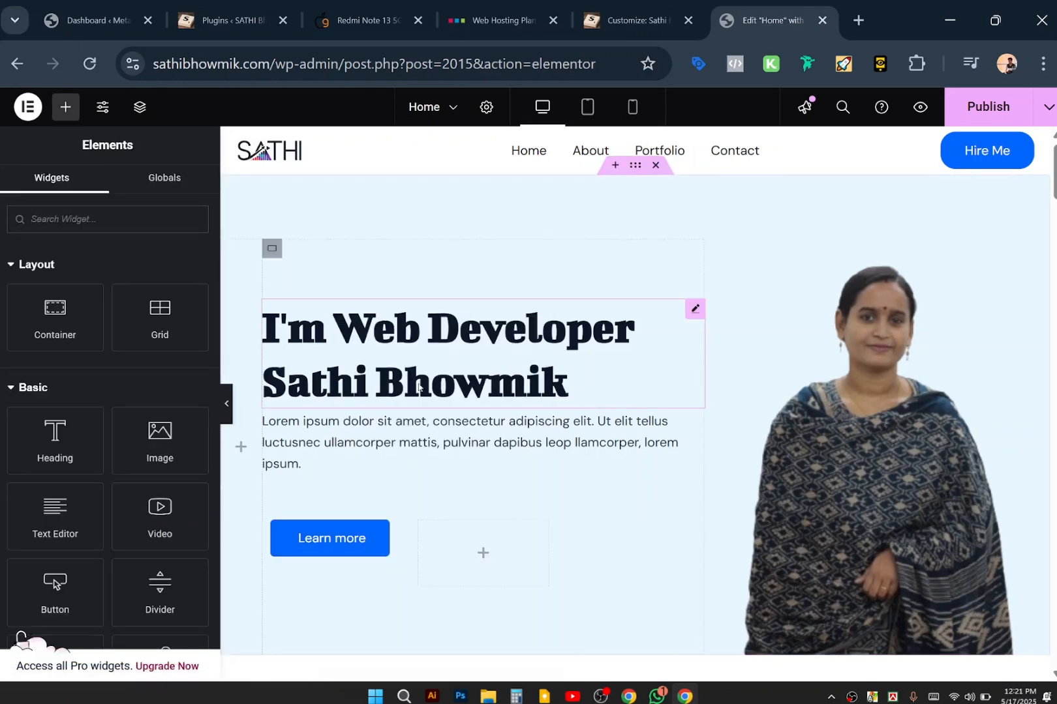
right_click(479, 556)
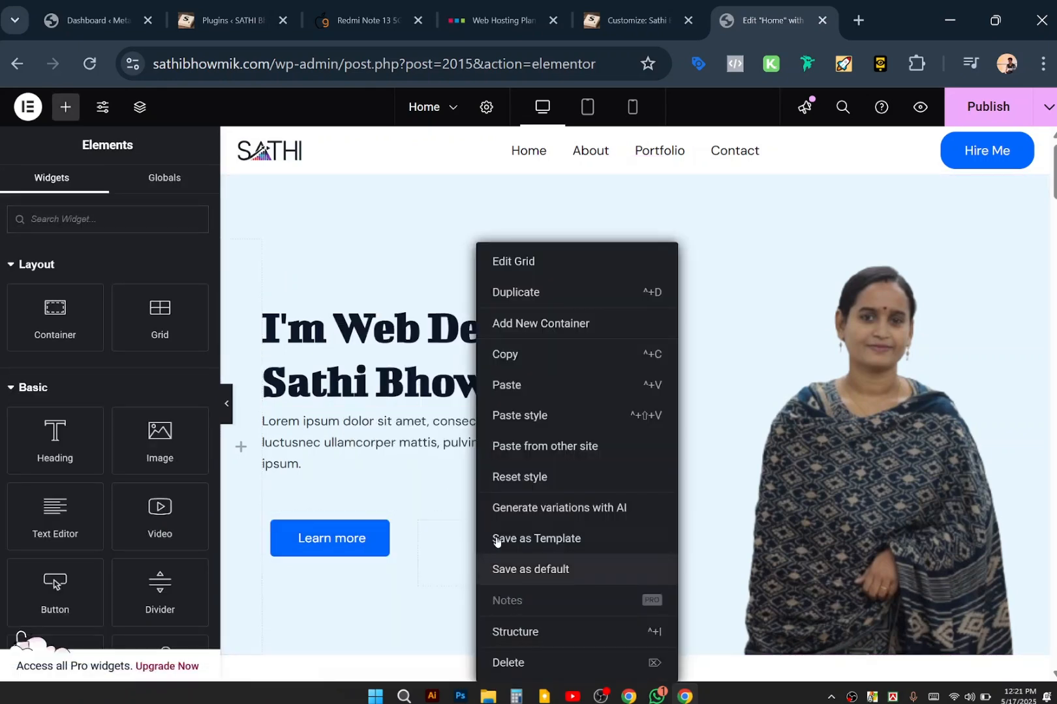
left_click(548, 392)
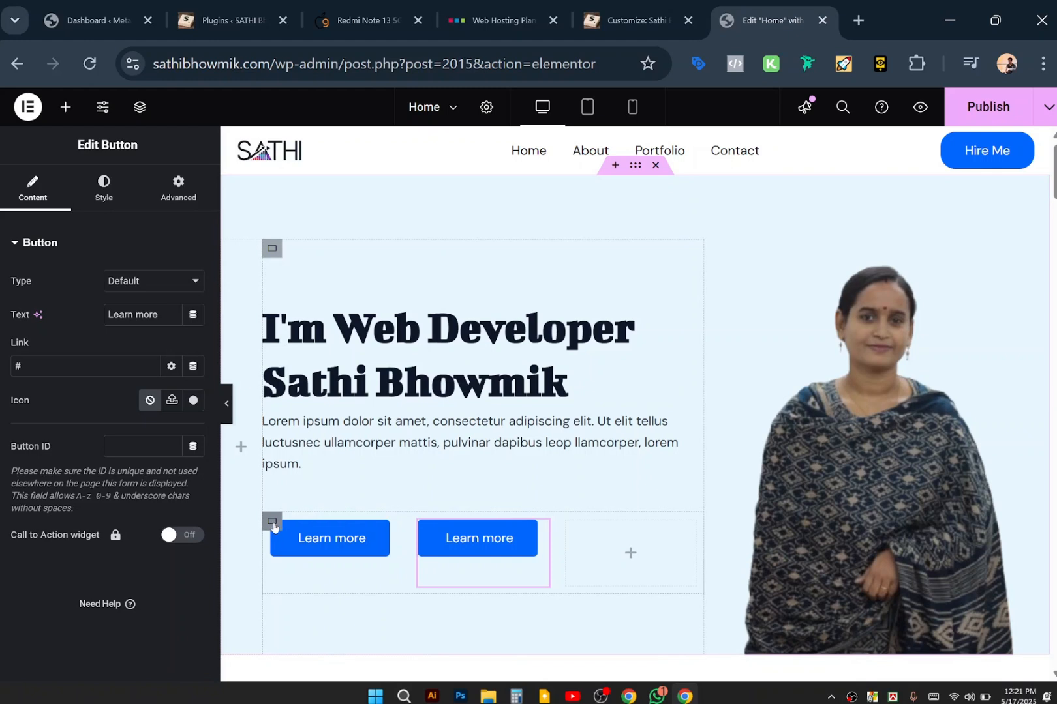
Set the grid's column and row gaps to 1.
left_click(272, 522)
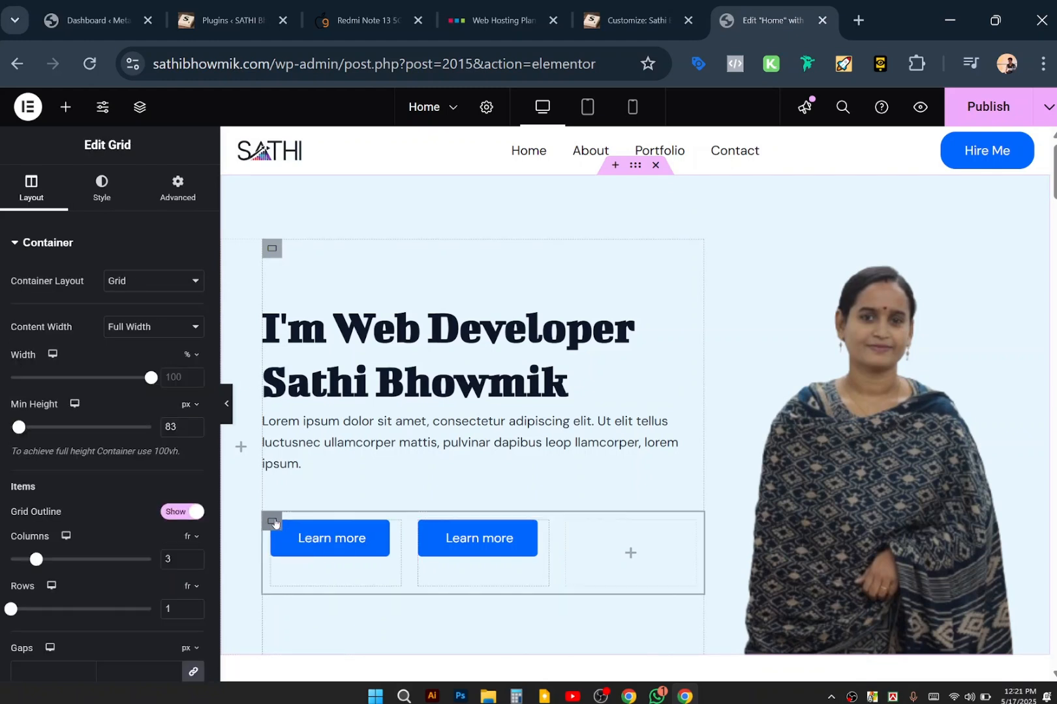
scroll(122, 598, "down", 3)
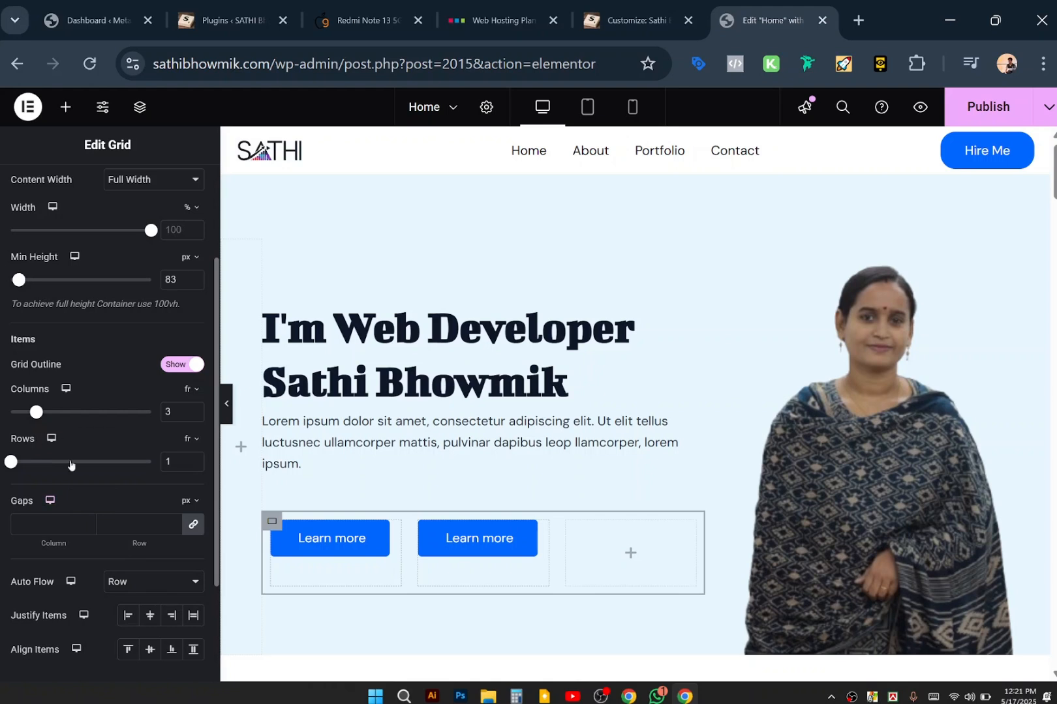
scroll(70, 460, "down", 3)
scroll(70, 459, "up", 3)
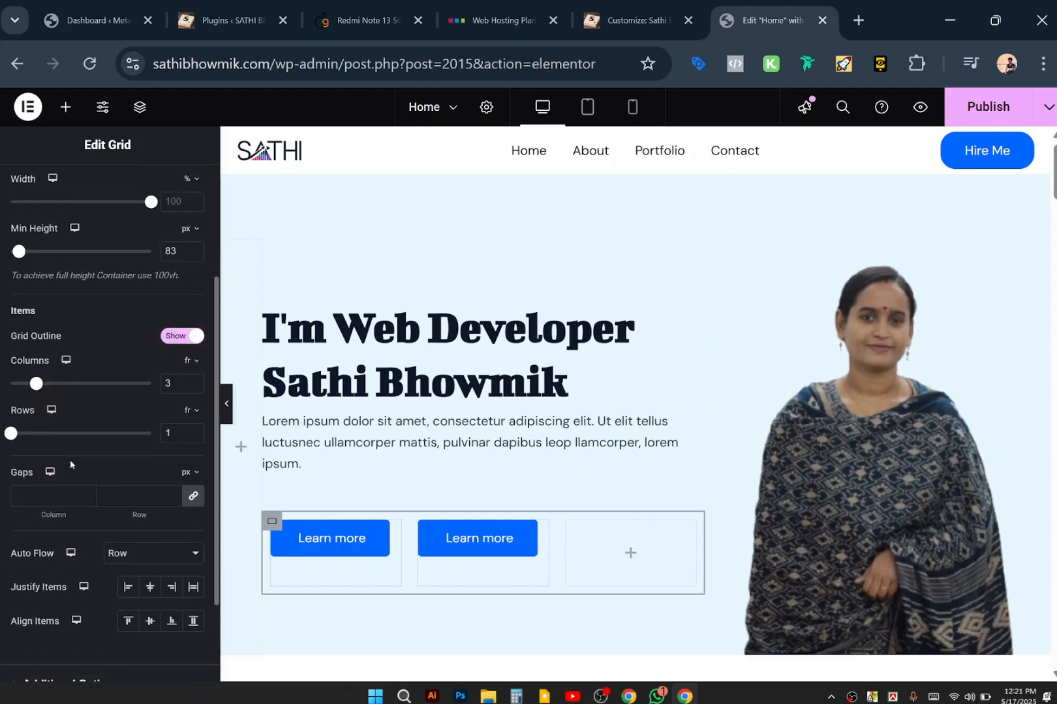
scroll(71, 460, "up", 2)
scroll(71, 463, "down", 3)
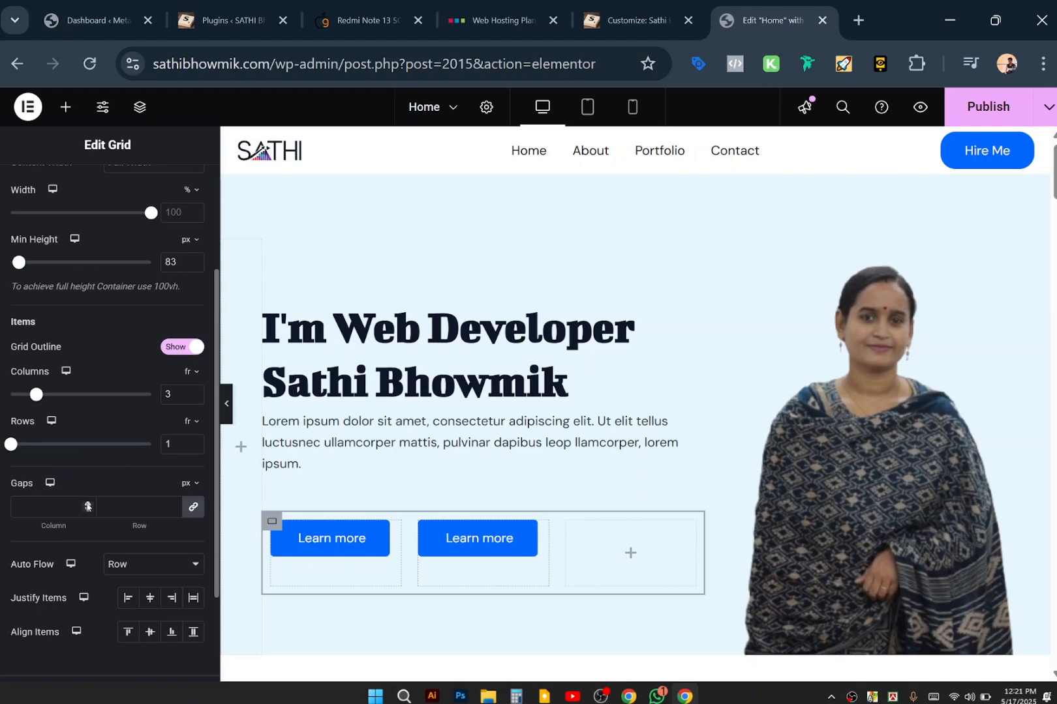
left_click(87, 504)
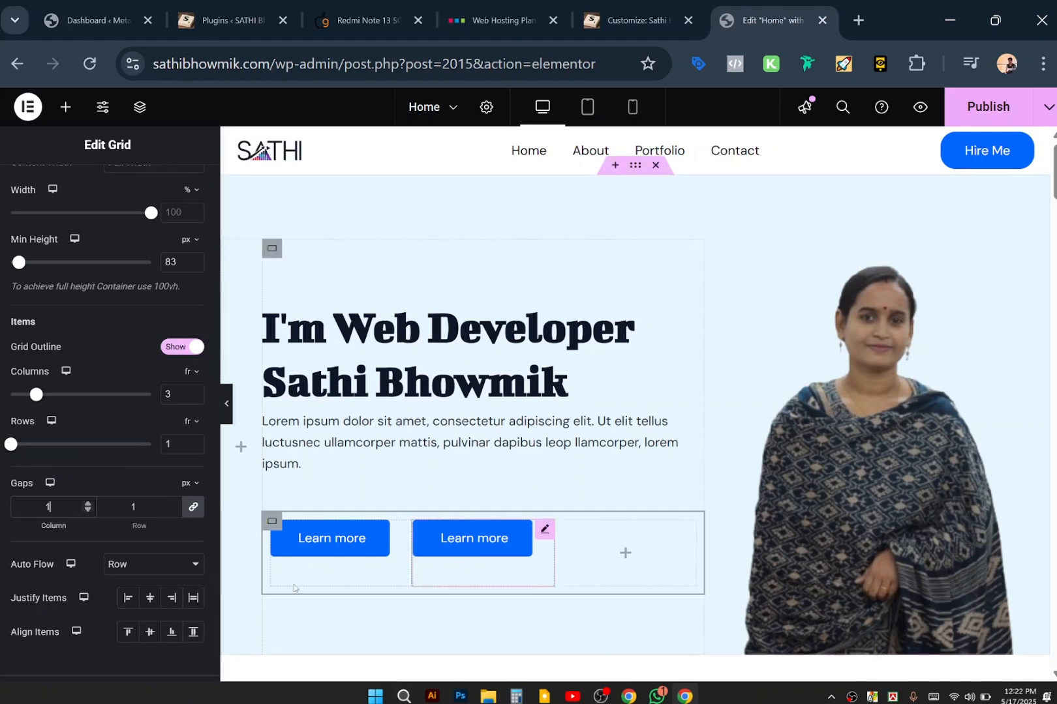
left_click(470, 486)
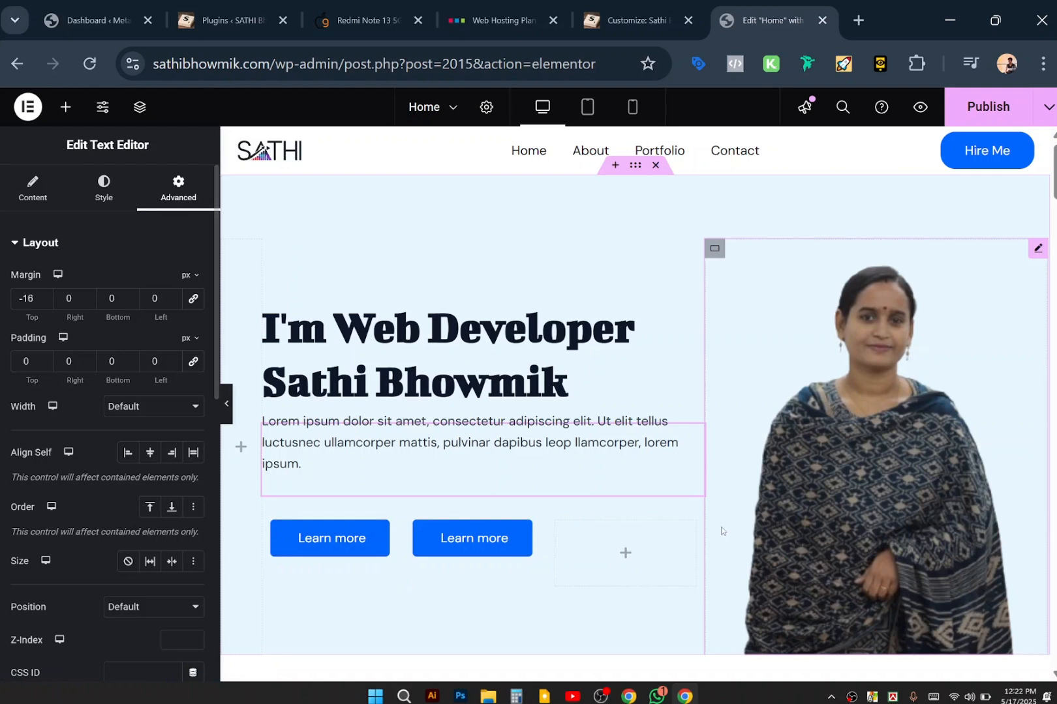
left_click(750, 559)
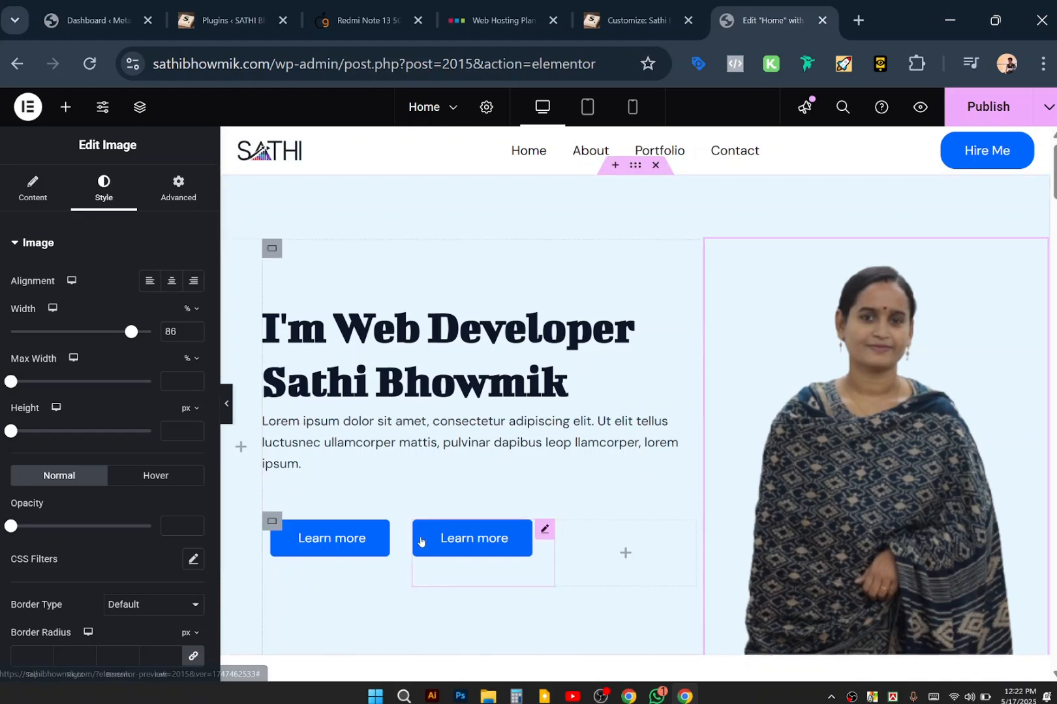
left_click(632, 110)
scroll(665, 392, "down", 1)
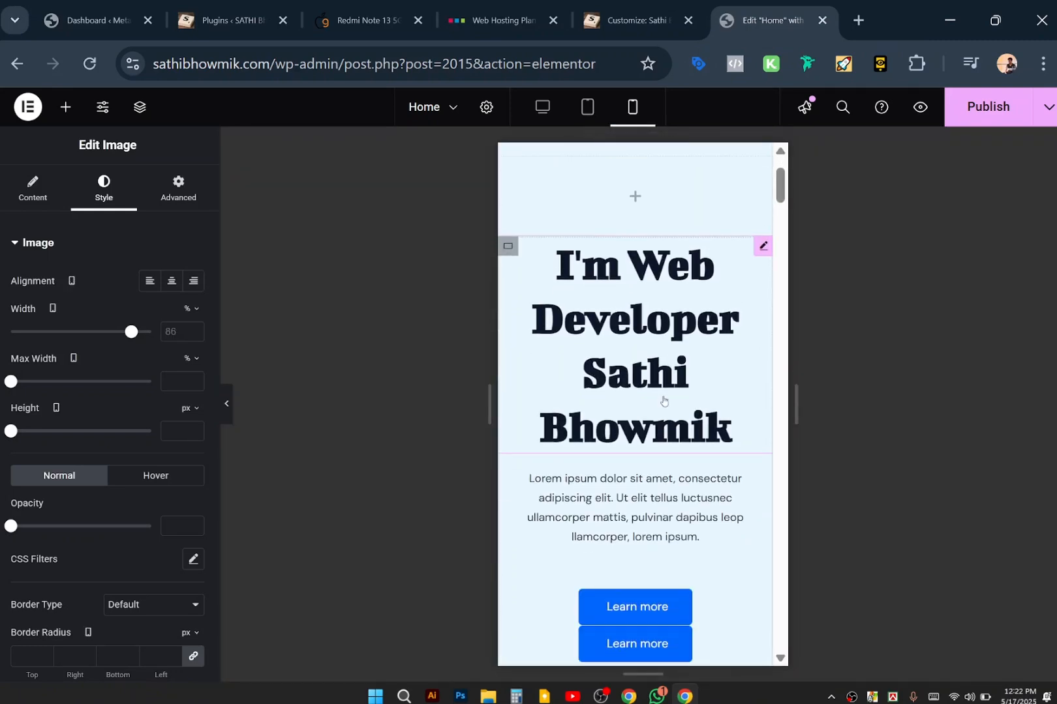
scroll(663, 400, "up", 1)
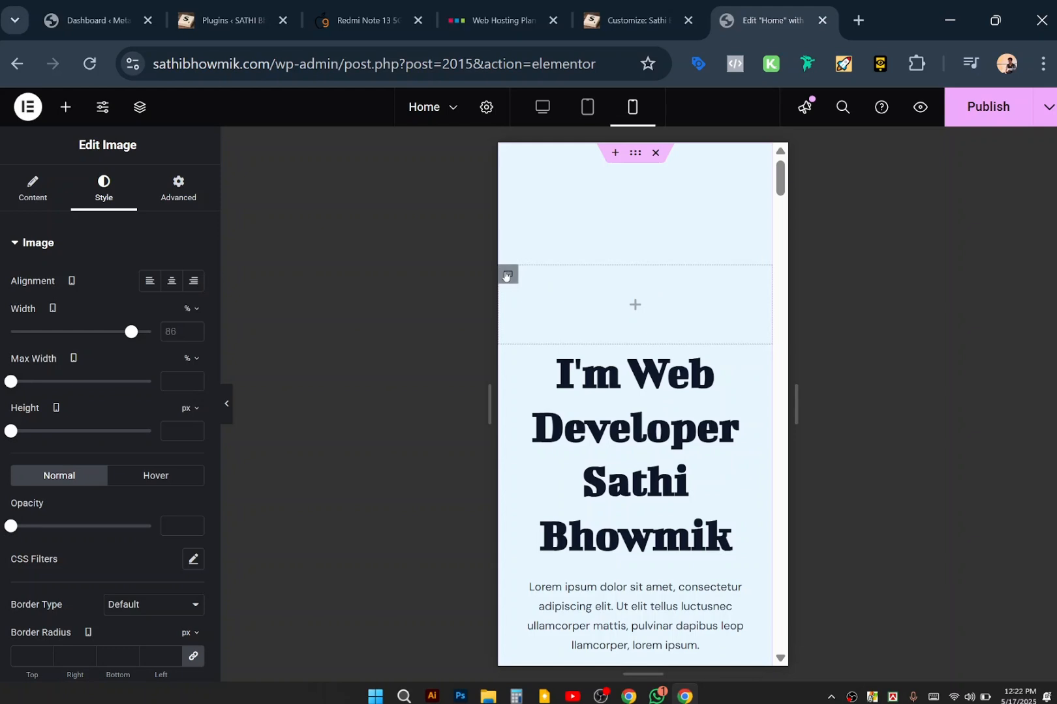
Set the empty container above the heading to Hide on Mobile Portrait under Advanced > Responsive.
left_click(507, 275)
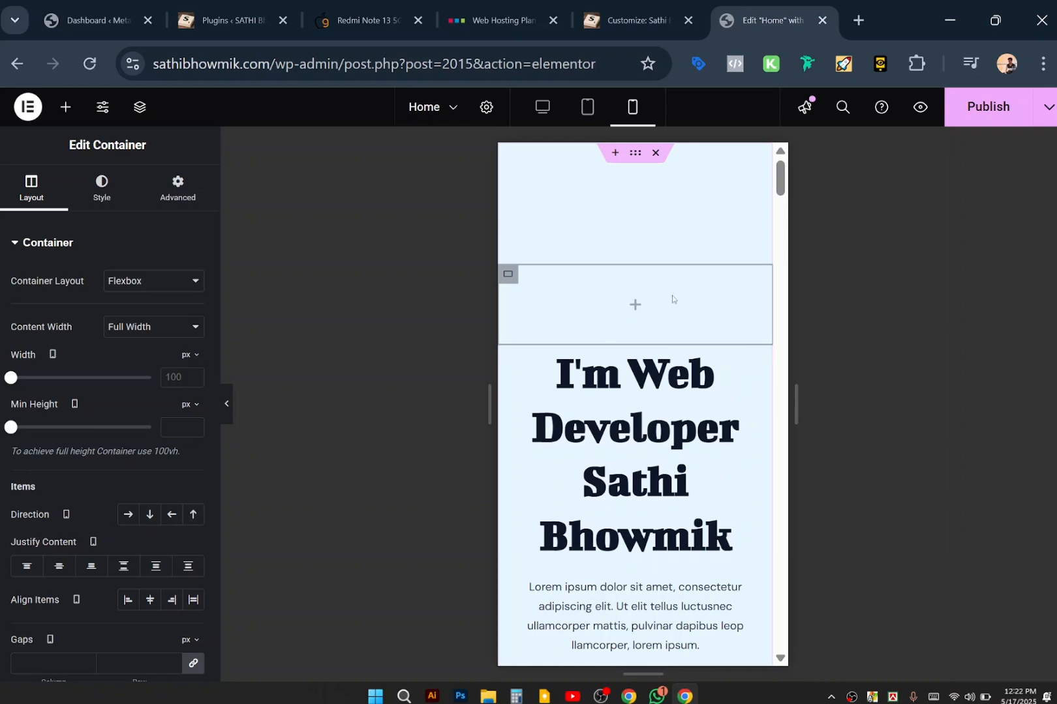
scroll(672, 298, "down", 4)
scroll(672, 297, "up", 4)
left_click(170, 194)
scroll(69, 561, "down", 5)
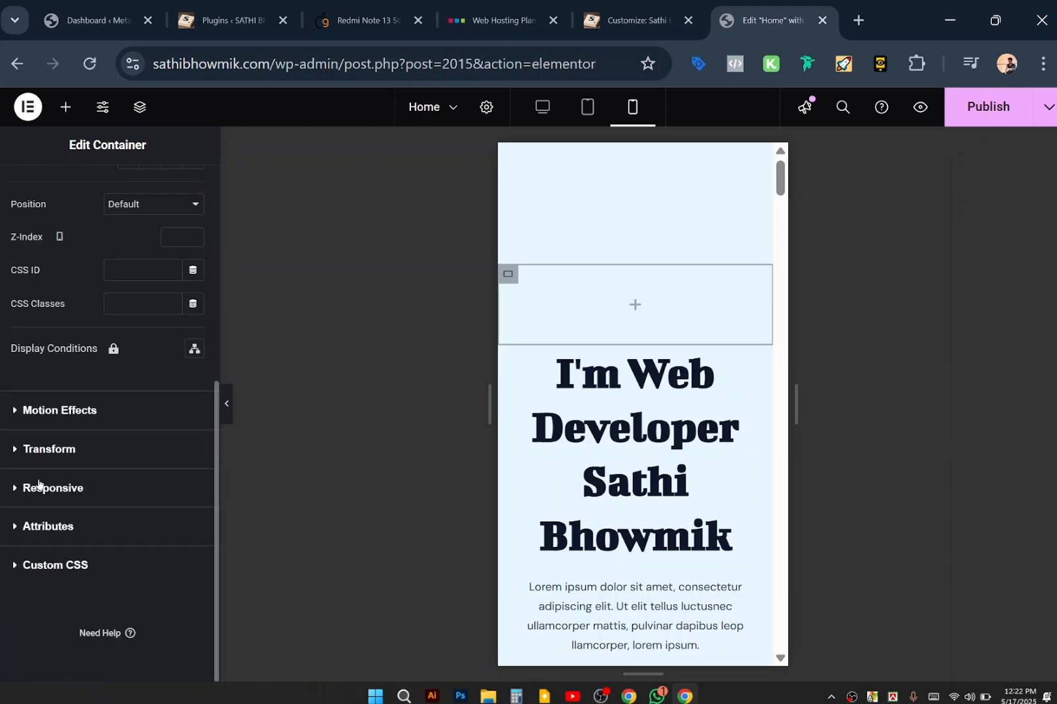
left_click(30, 488)
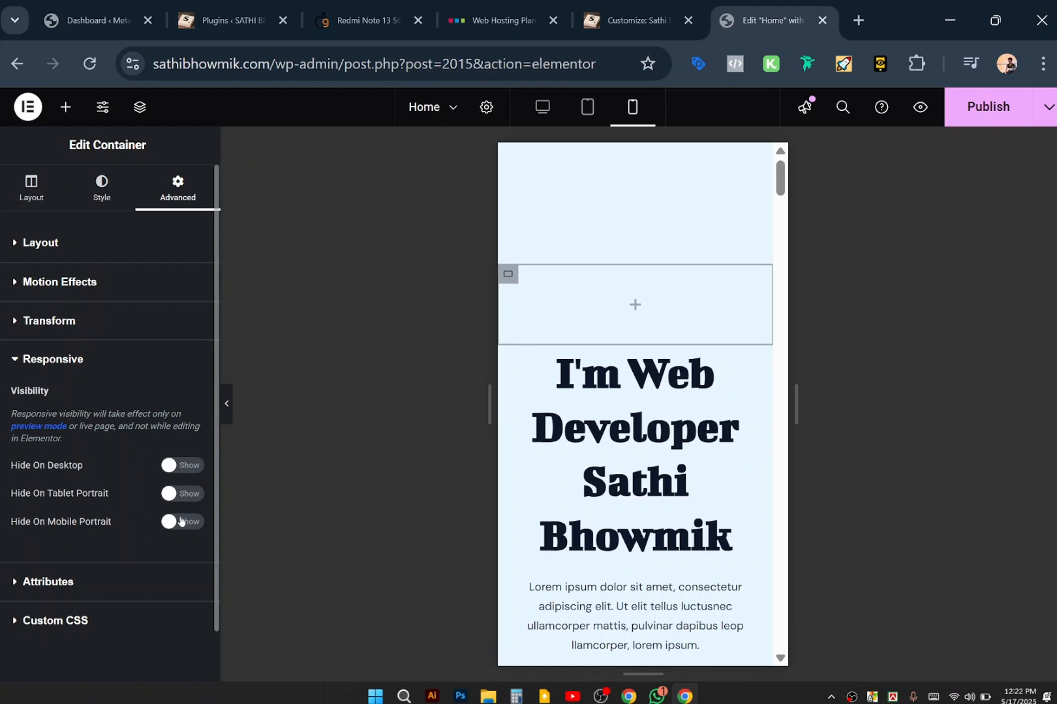
left_click(180, 521)
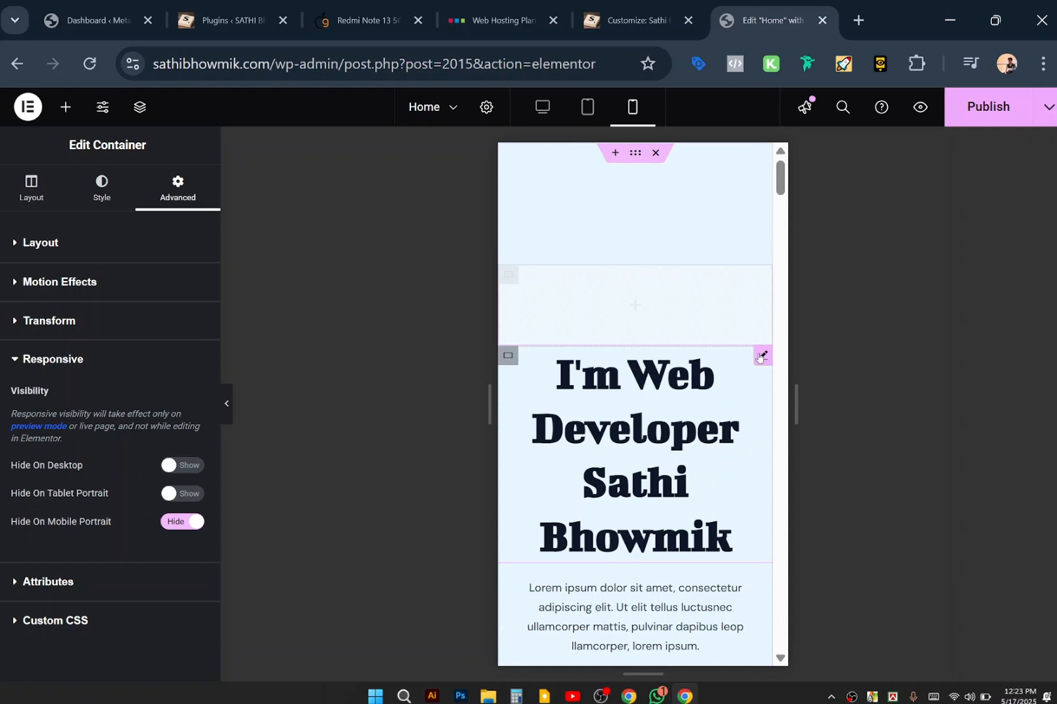
left_click(507, 353)
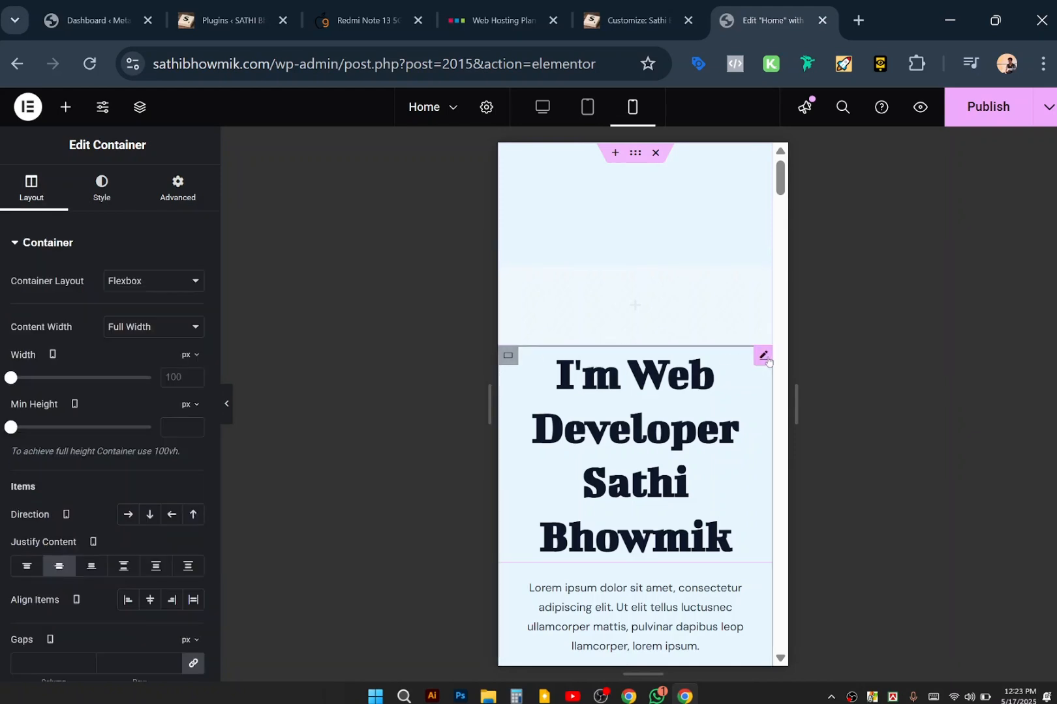
Open the hero heading's Edit Heading panel on its Style tab.
left_click(764, 357)
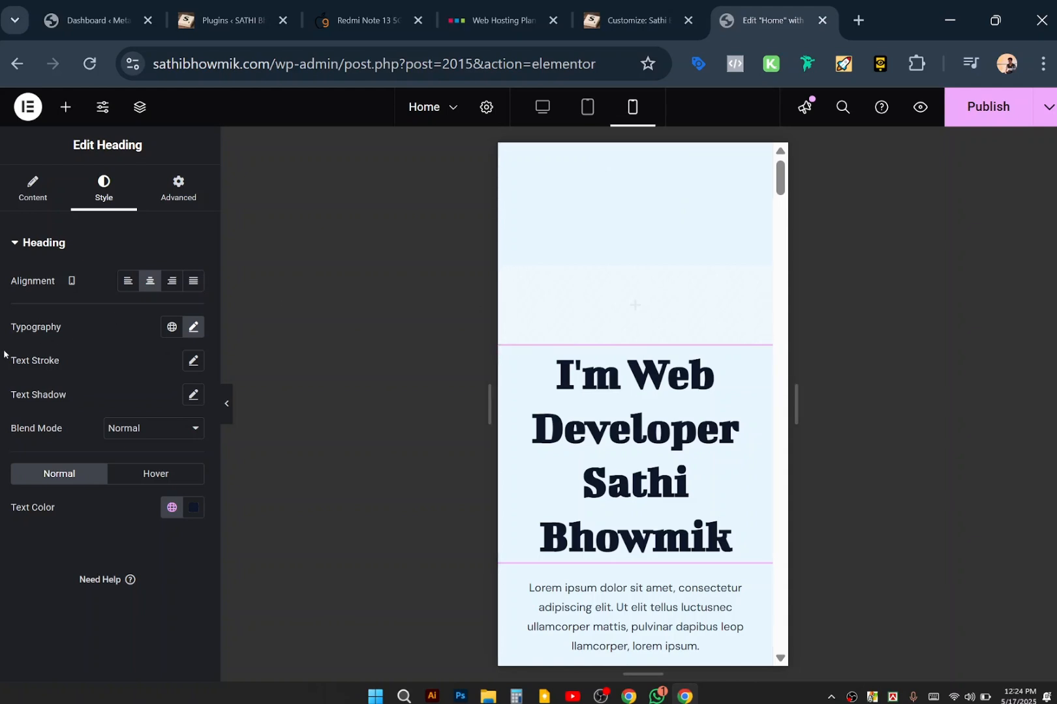
Shrink the hero heading's mobile font size from 56 to 38 px.
right_click(191, 328)
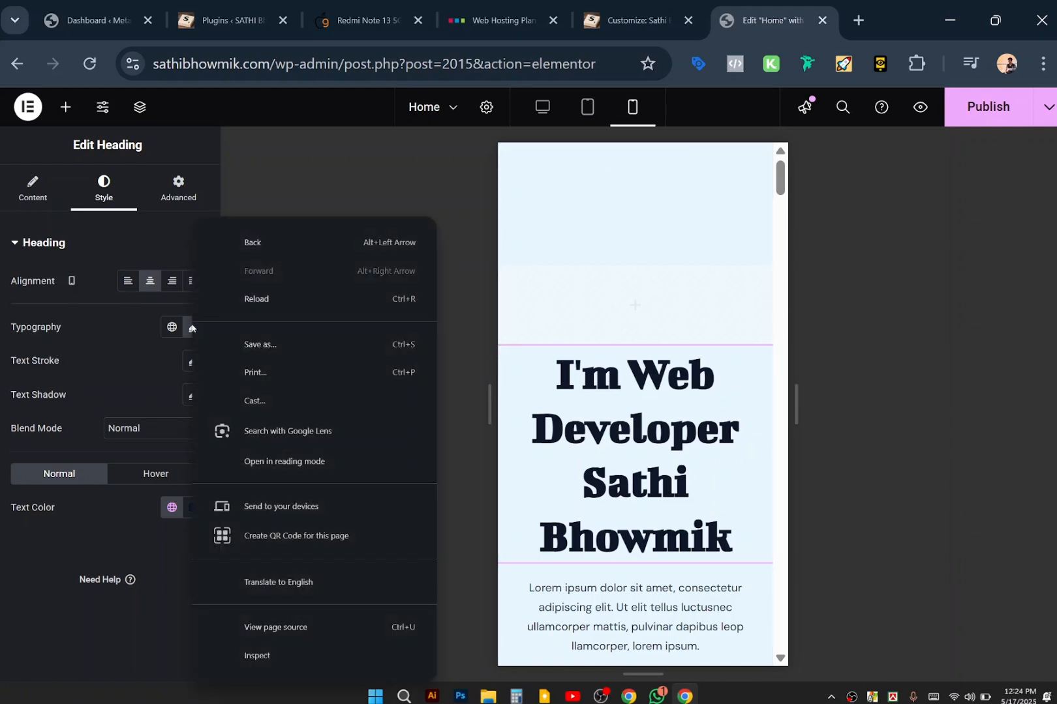
left_click(154, 336)
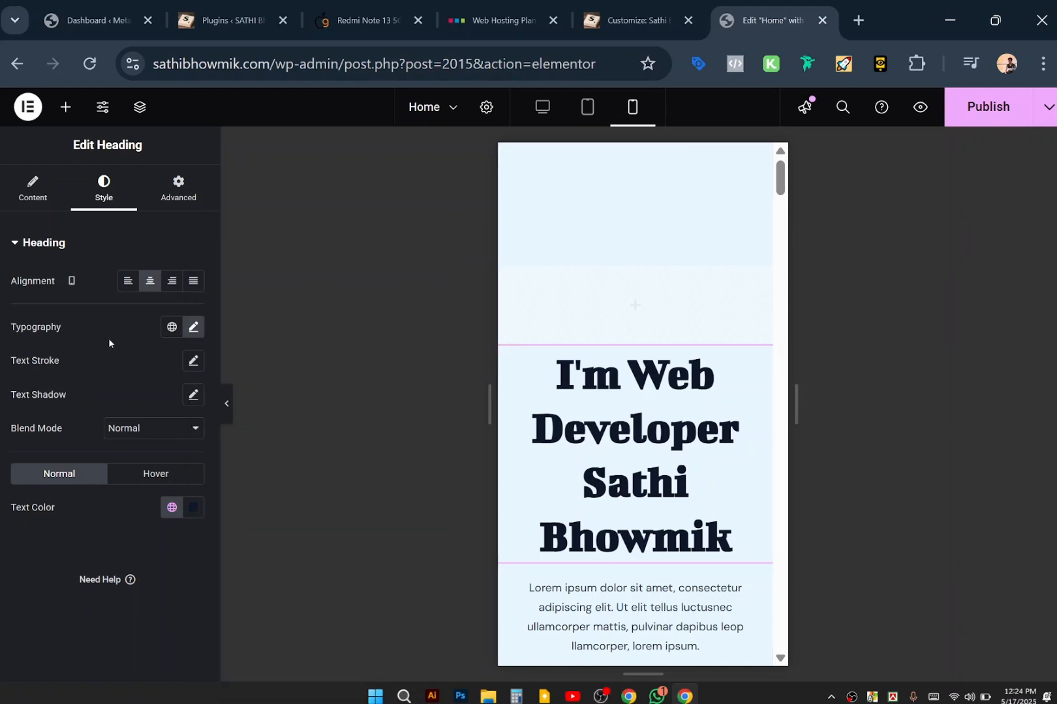
left_click(194, 330)
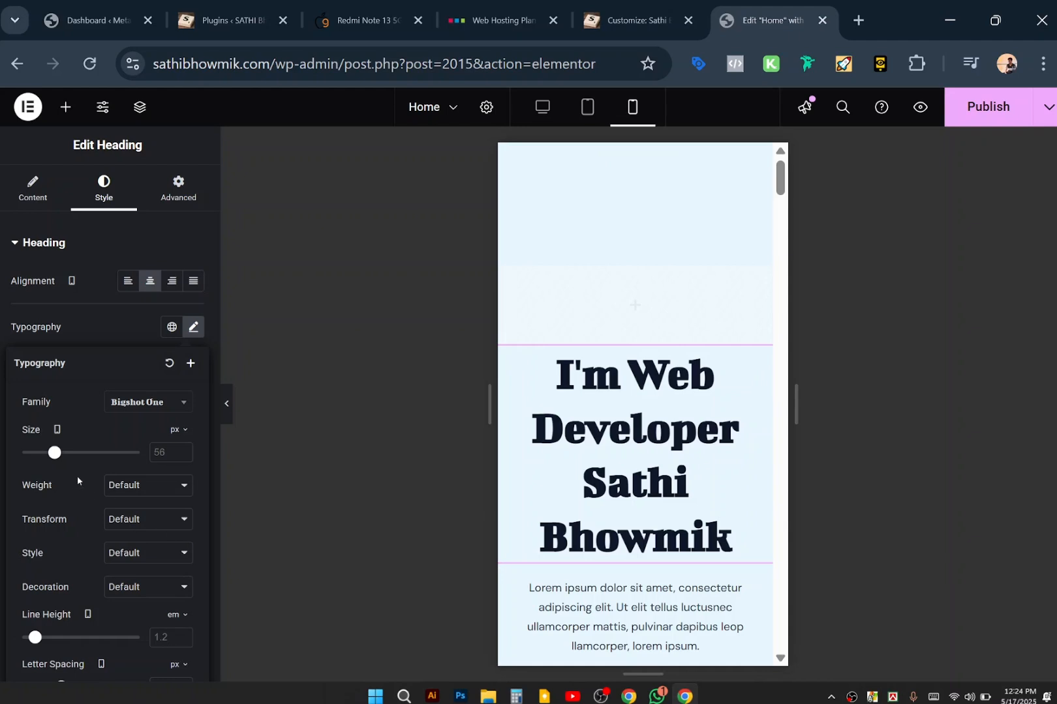
left_click_drag(55, 455, 47, 454)
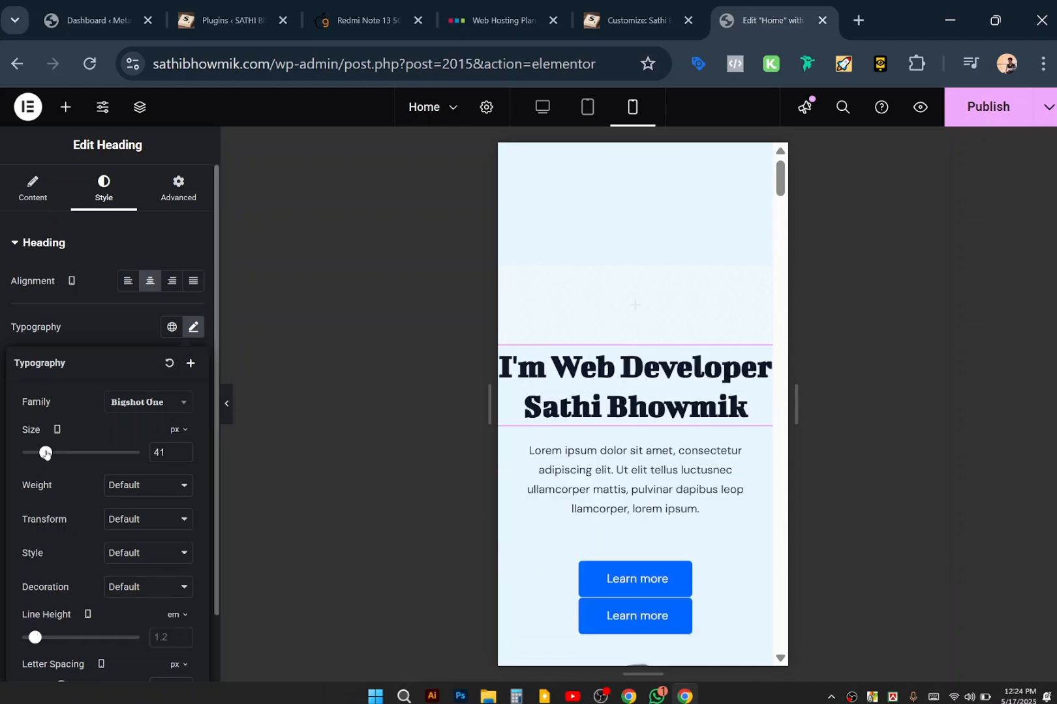
left_click_drag(45, 454, 44, 454)
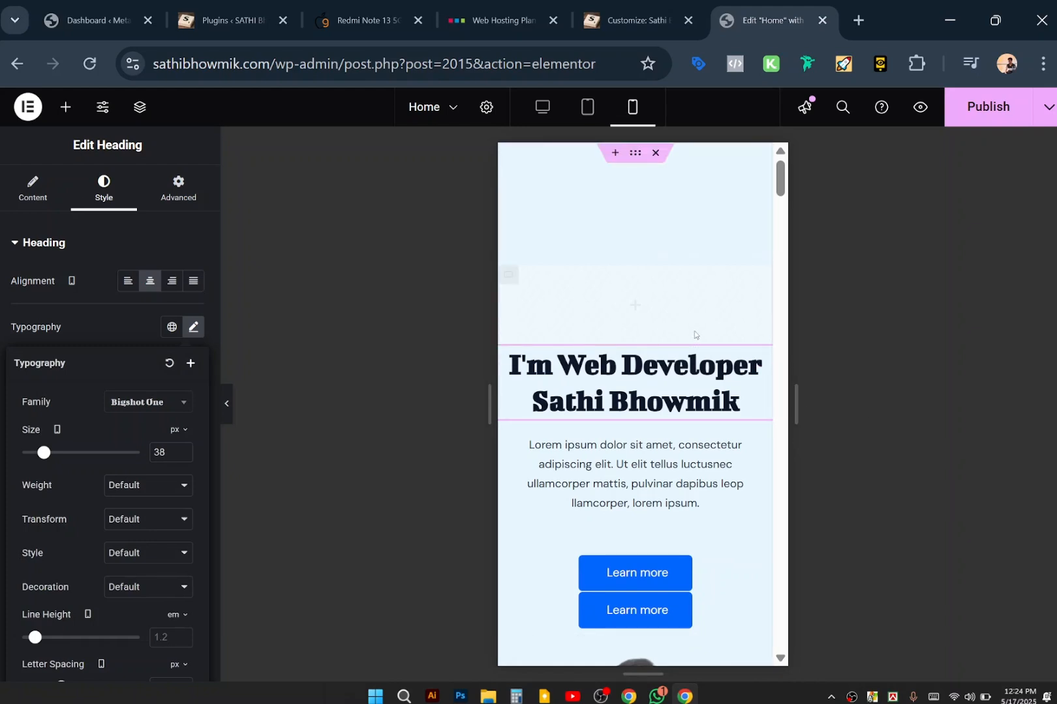
Select the grid holding the Learn more buttons to edit its settings.
scroll(694, 331, "down", 1)
scroll(694, 337, "up", 1)
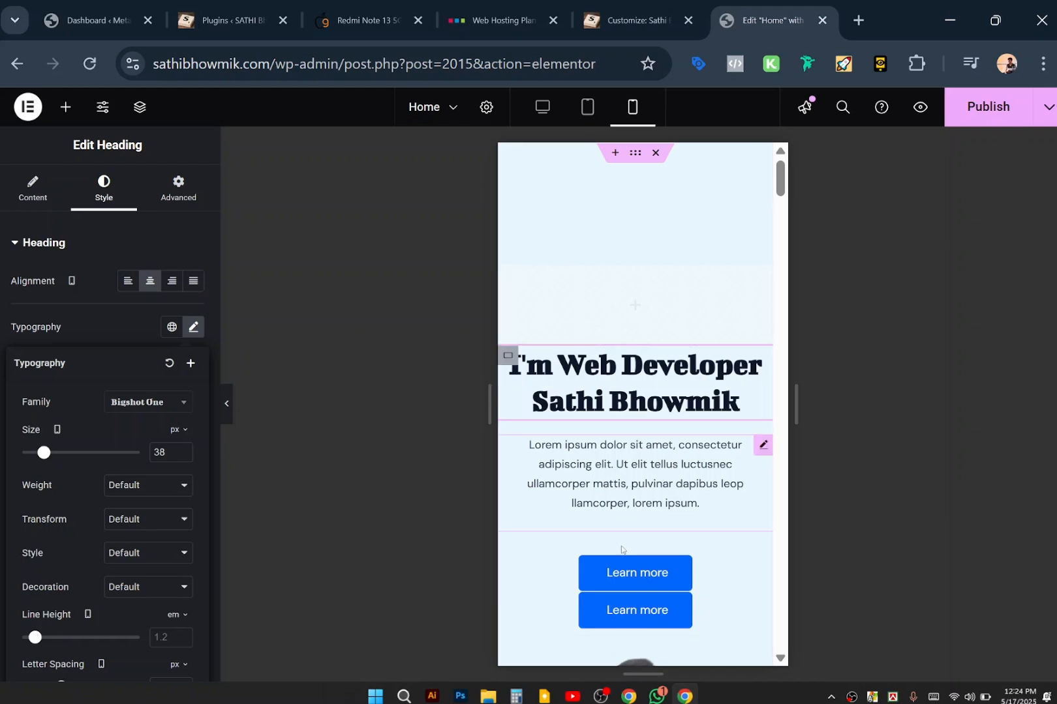
scroll(743, 486, "down", 2)
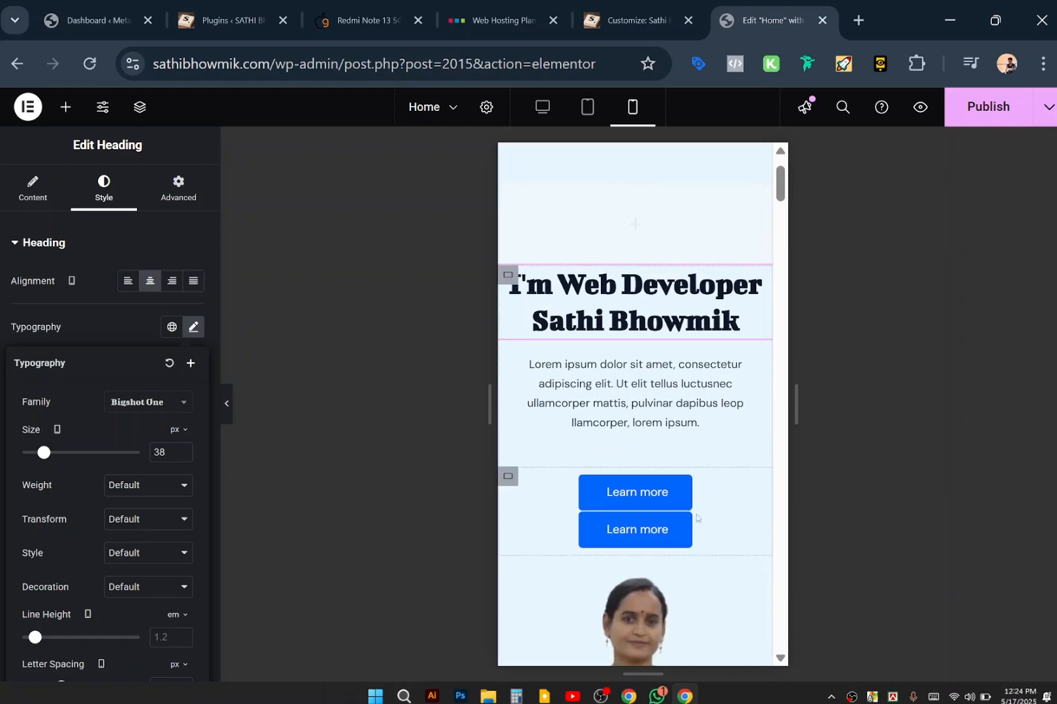
left_click(503, 476)
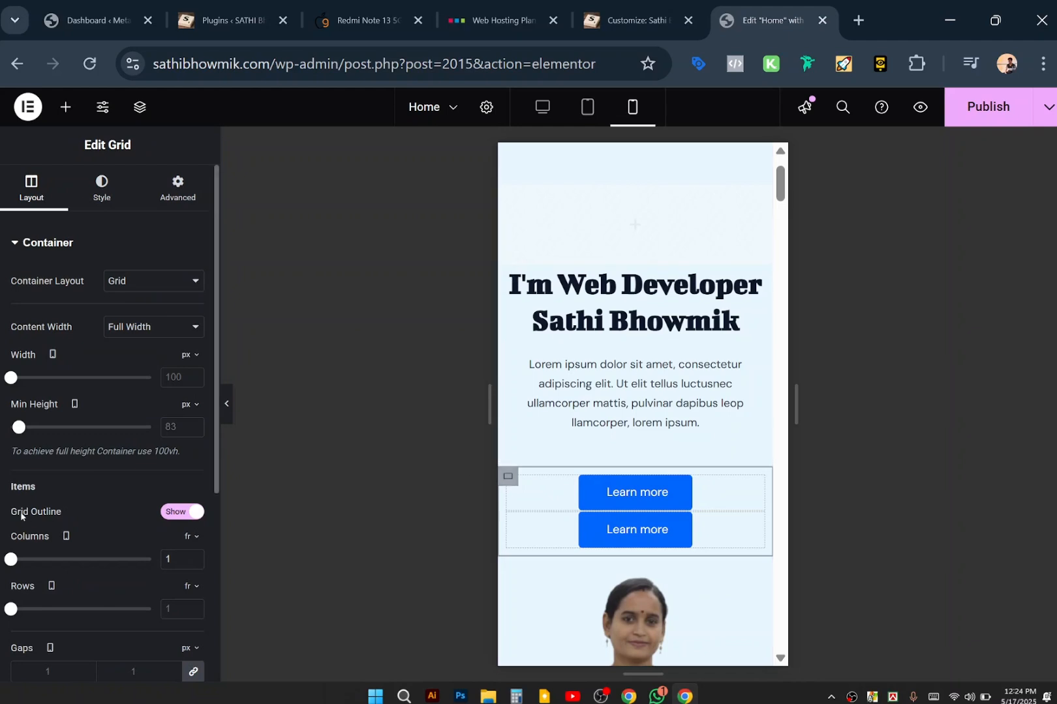
scroll(175, 530, "down", 2)
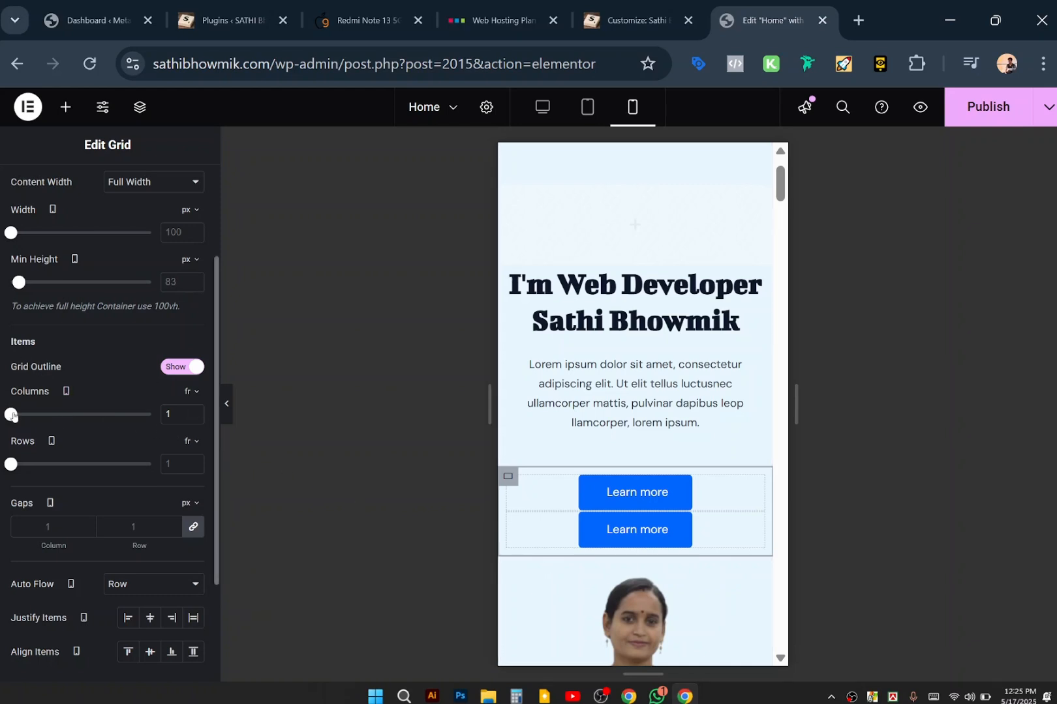
Set the Learn more button grid's Columns slider to 2 on mobile, via 3.
left_click_drag(11, 415, 39, 419)
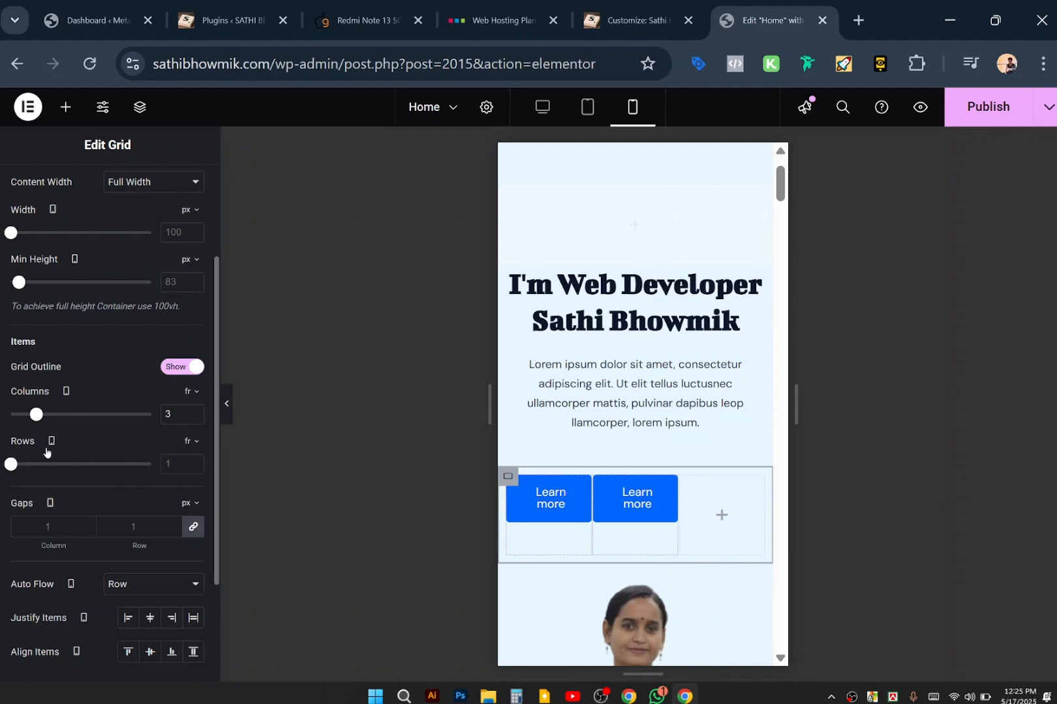
left_click_drag(36, 417, 30, 418)
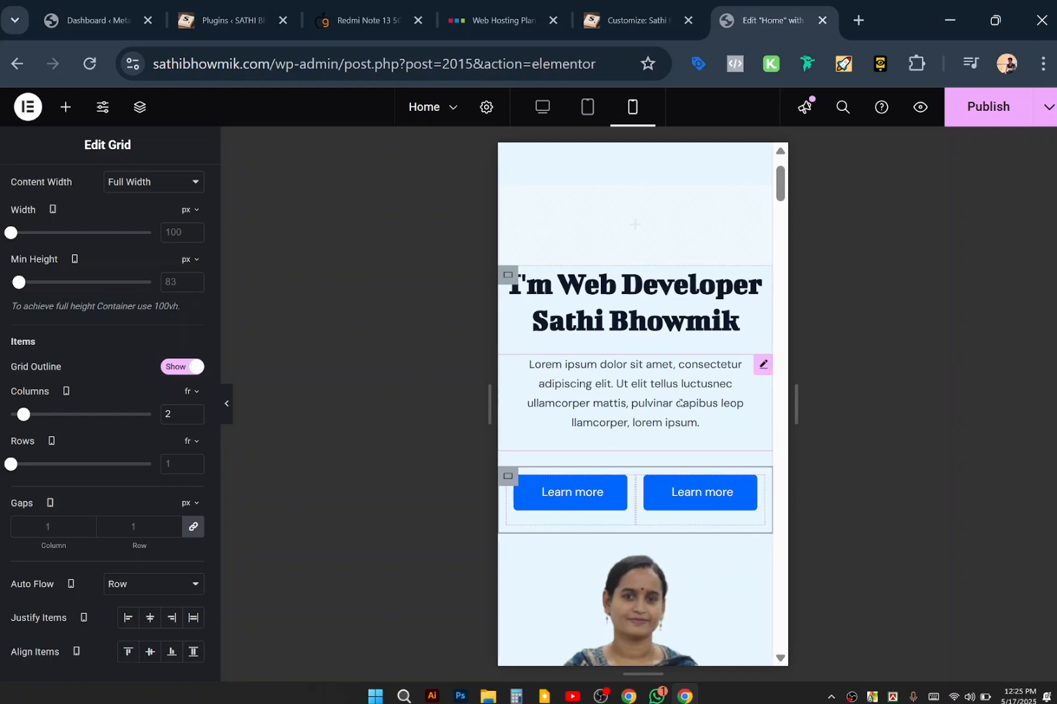
Switch the Elementor editor preview back to desktop width.
scroll(622, 403, "down", 4)
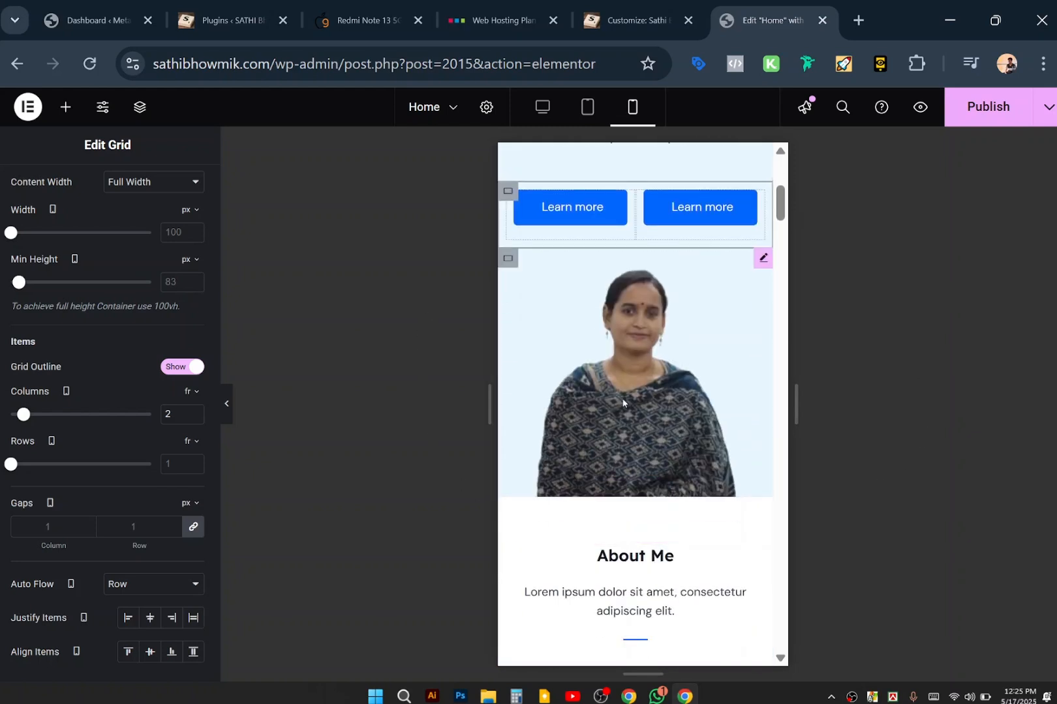
scroll(694, 379, "down", 1)
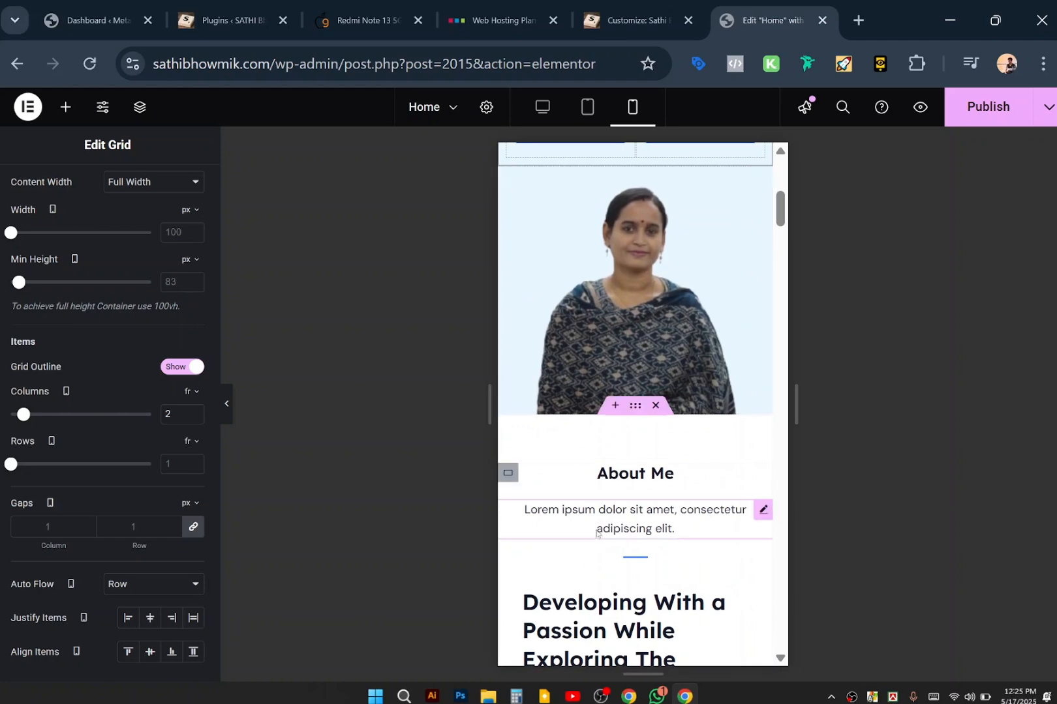
scroll(623, 501, "down", 2)
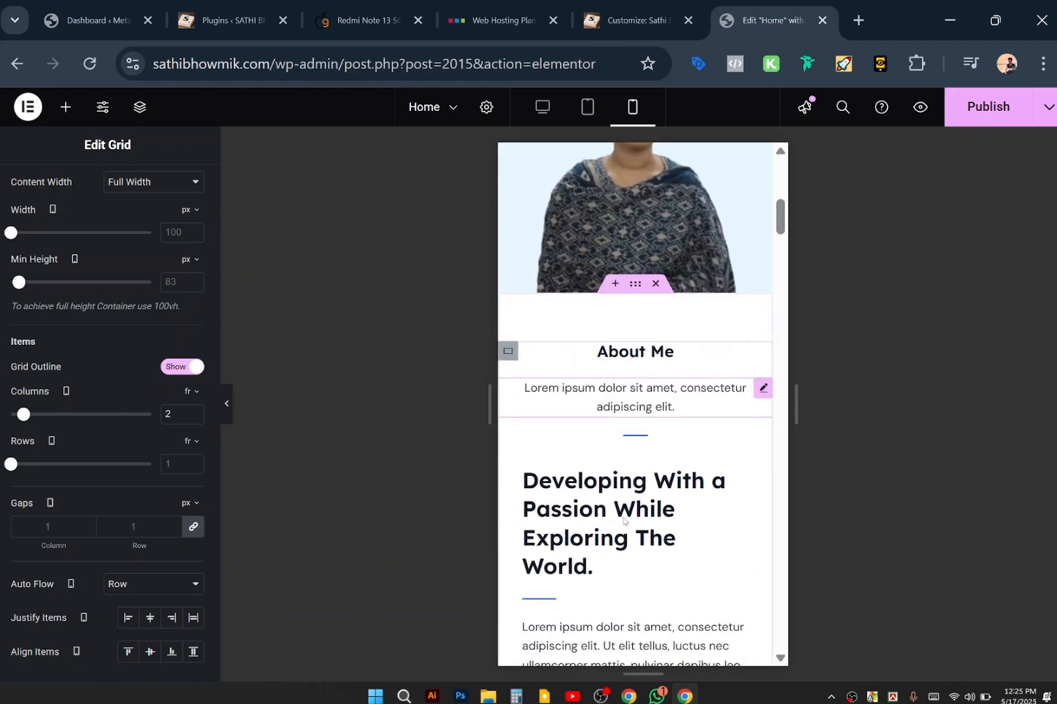
scroll(665, 529, "down", 3)
scroll(665, 529, "down", 1)
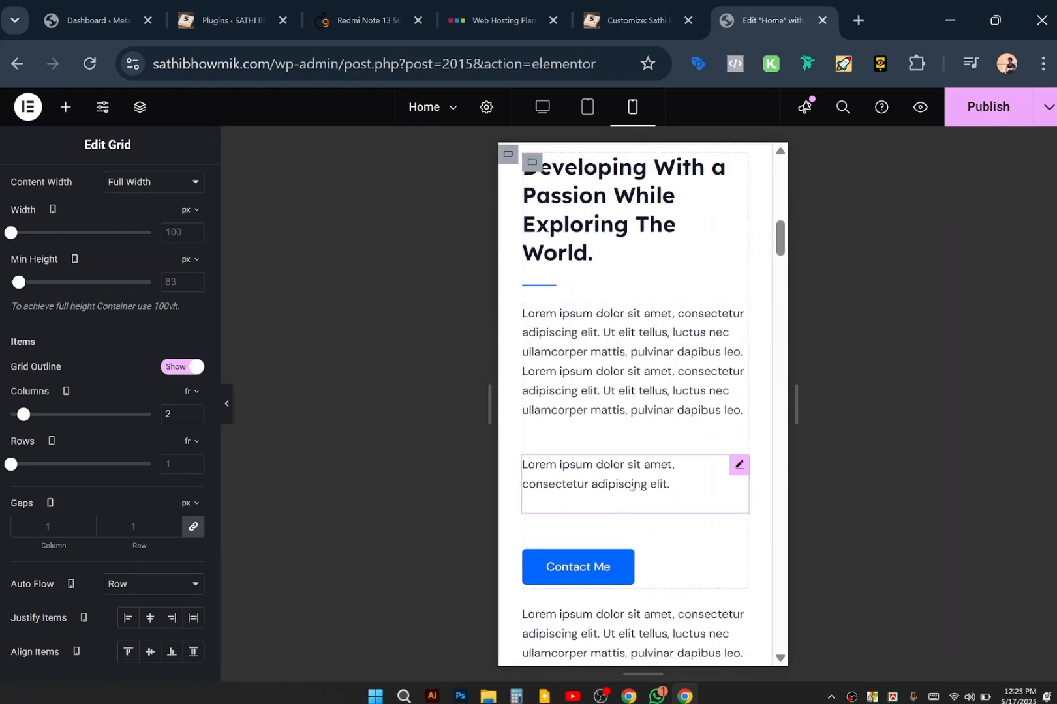
scroll(629, 488, "down", 3)
scroll(630, 488, "down", 15)
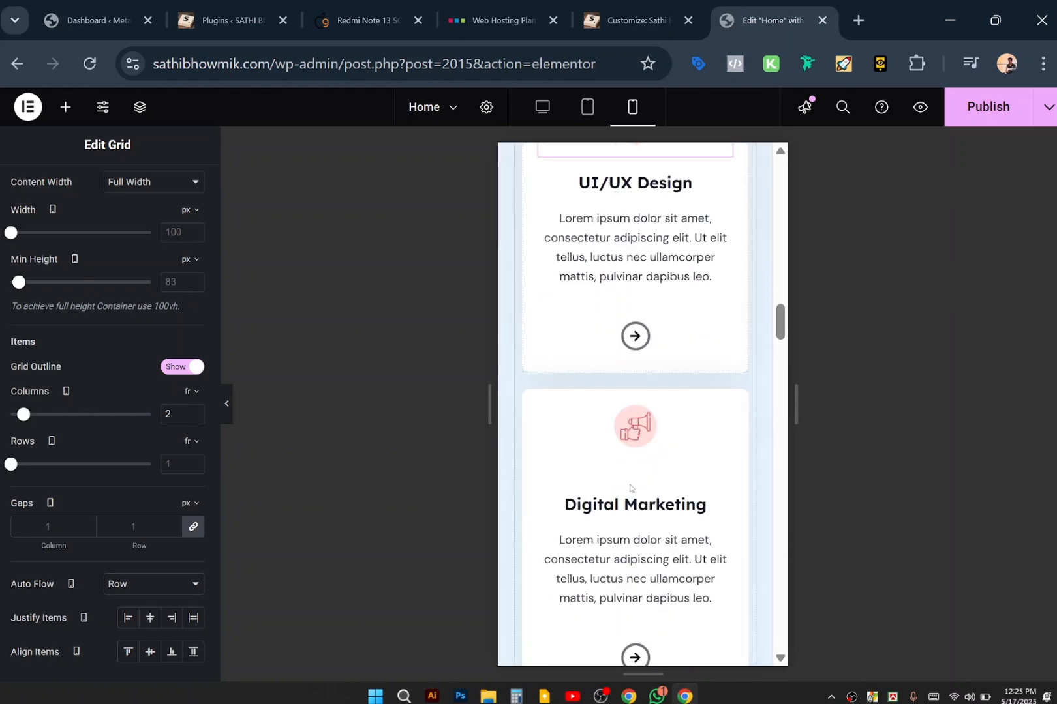
scroll(630, 488, "down", 3)
scroll(630, 488, "up", 20)
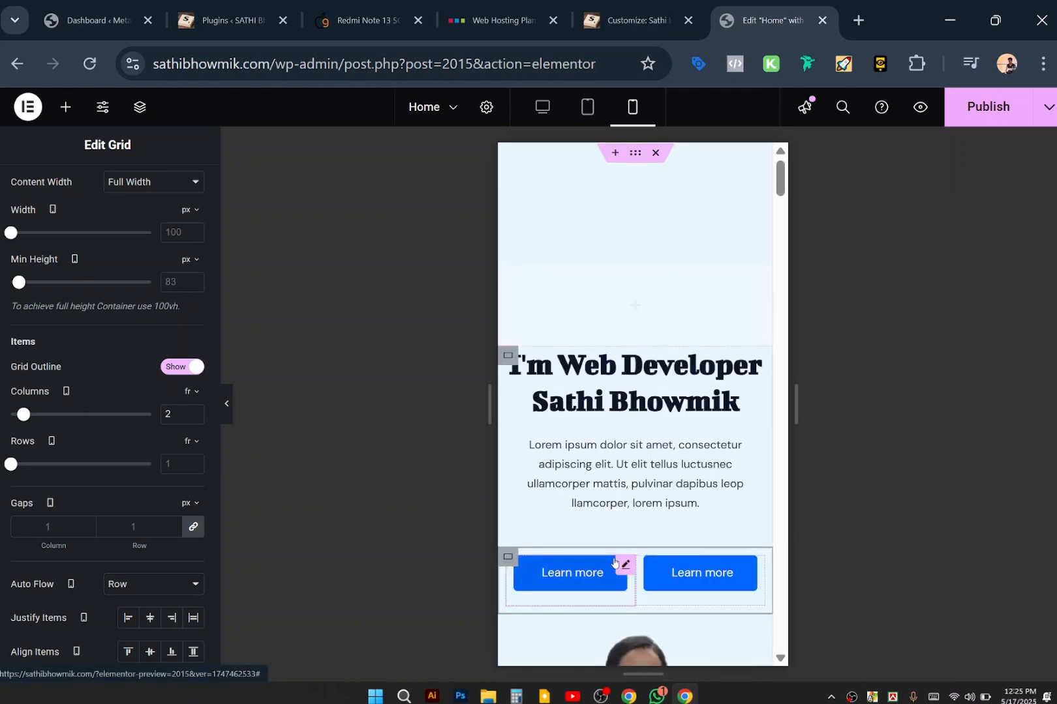
scroll(619, 560, "down", 4)
scroll(618, 353, "up", 5)
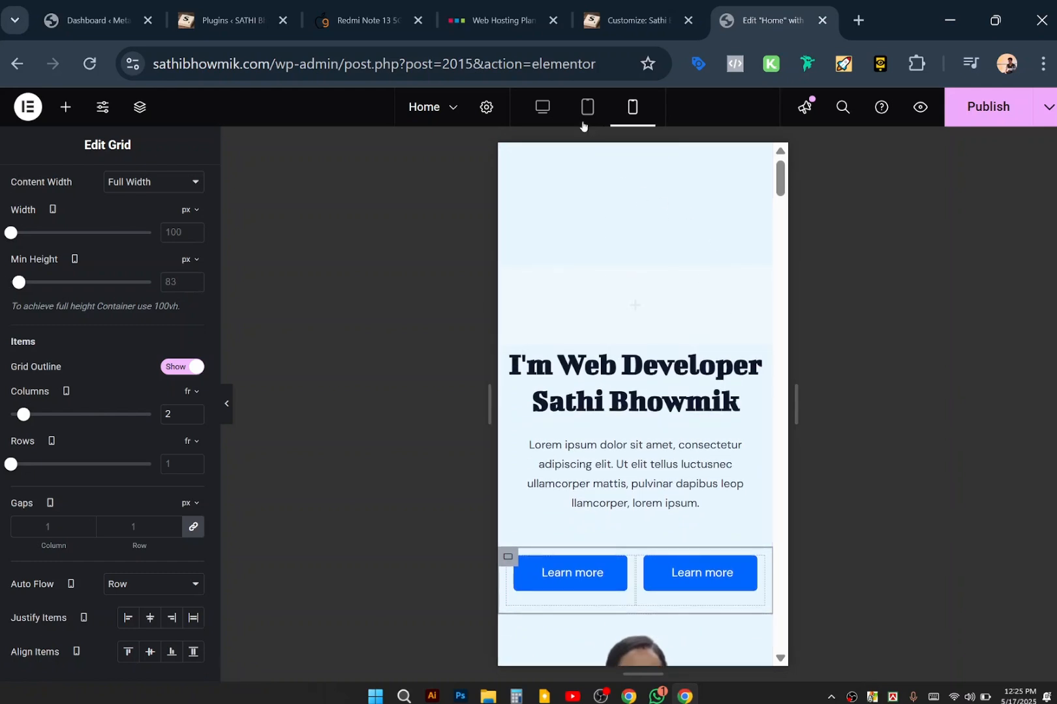
left_click(548, 99)
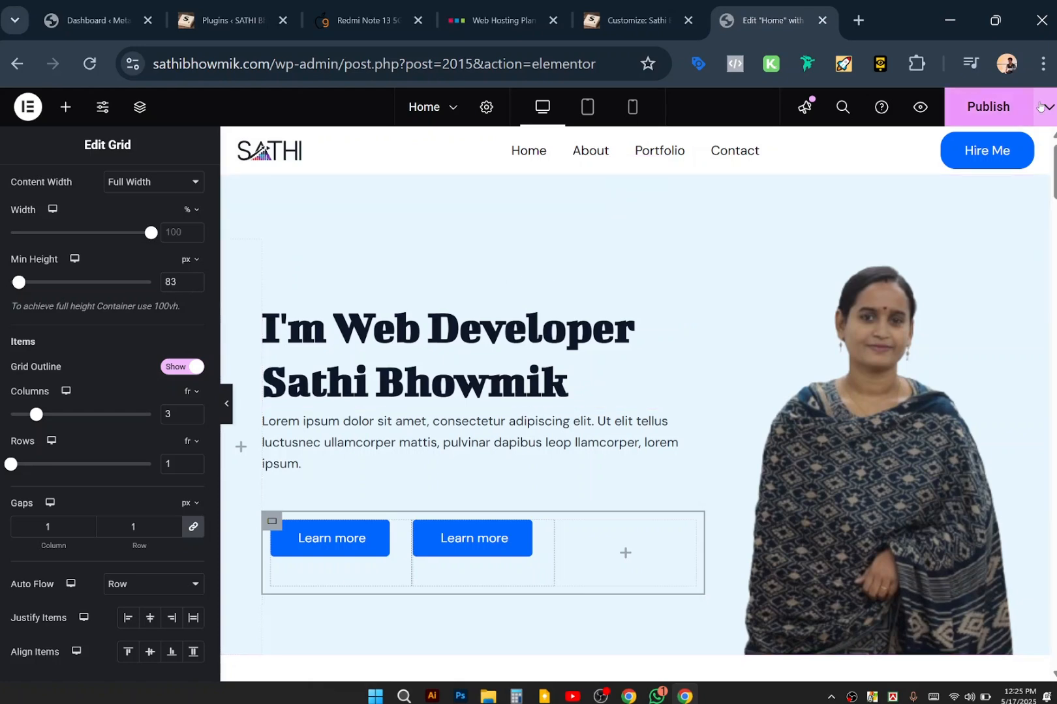
Publish the updated Home page and open a new browser tab.
right_click(976, 103)
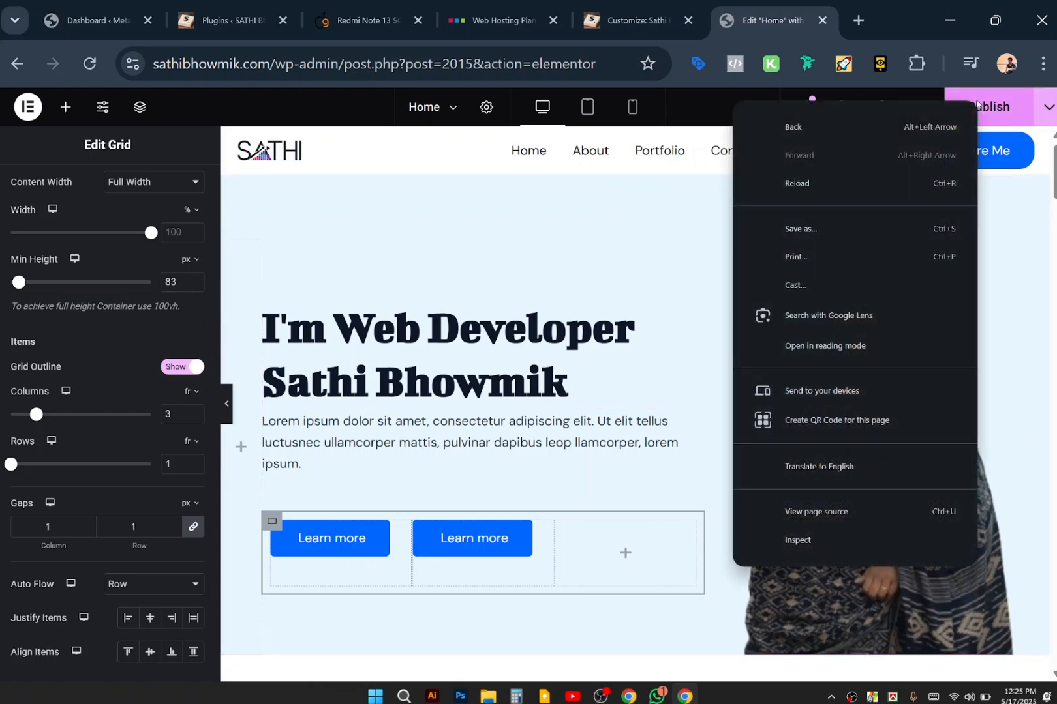
left_click(1006, 115)
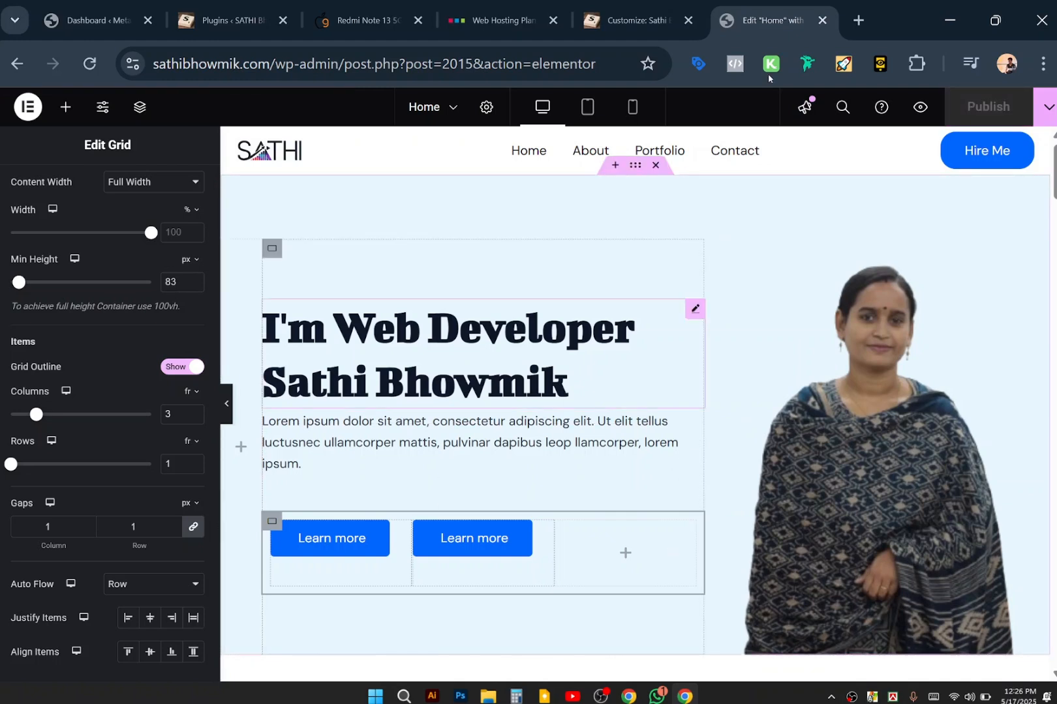
left_click(855, 22)
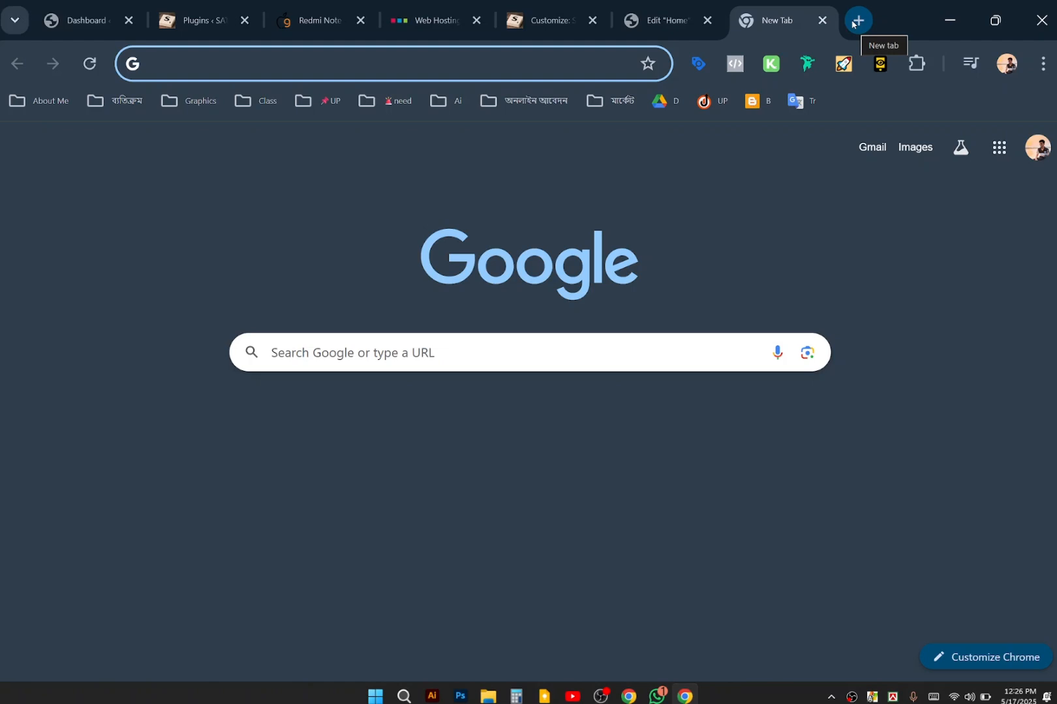
Load rezoaniqbal.com in the new tab and switch the site to dark mode.
type("rezoaniqbal.c")
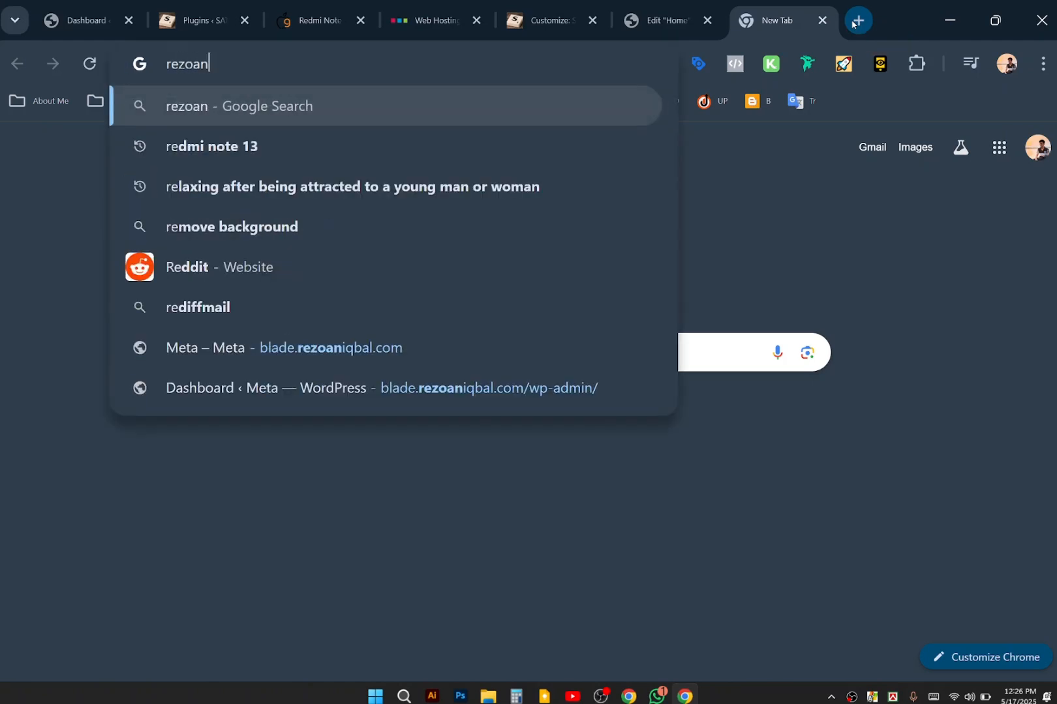
type("om")
key("Return")
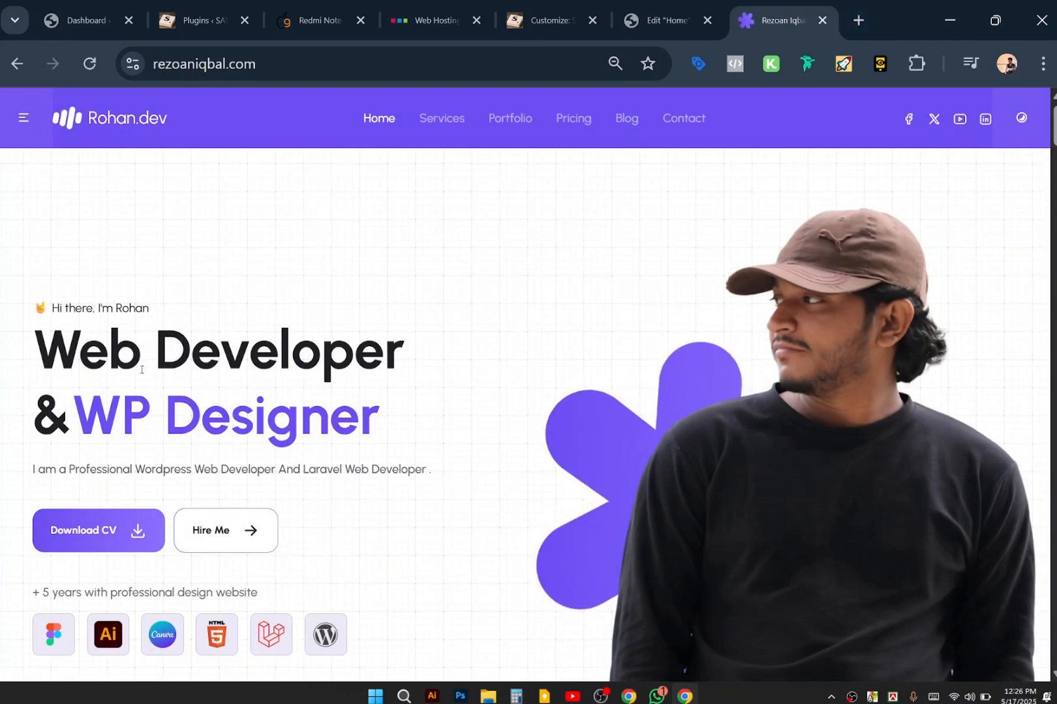
scroll(243, 454, "down", 2)
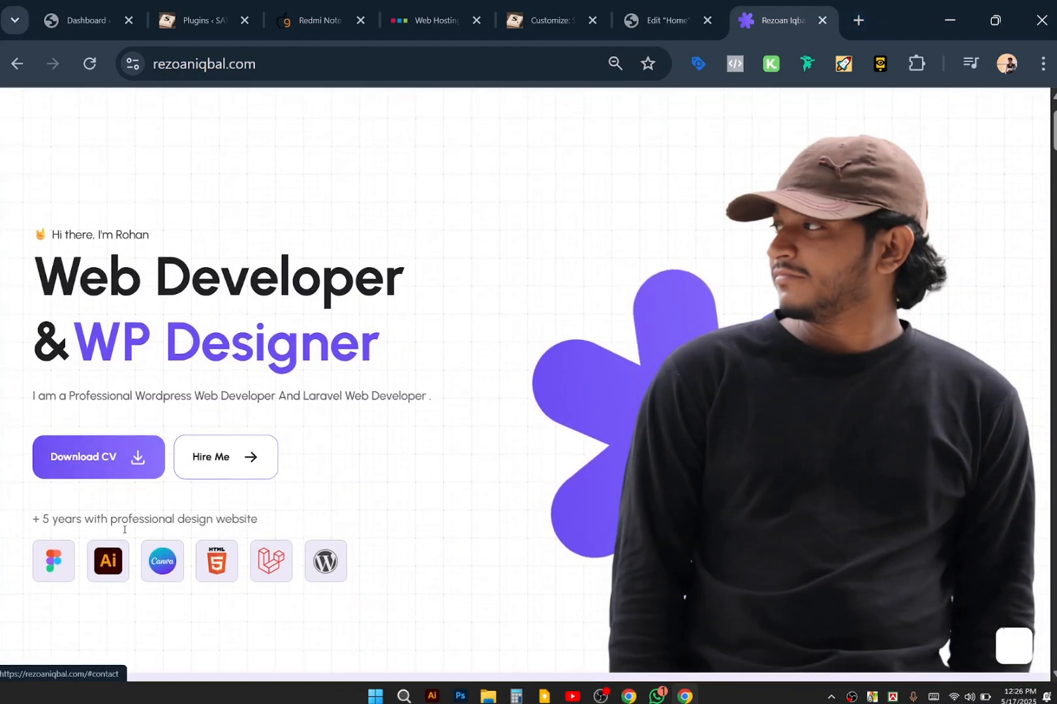
scroll(396, 445, "up", 2)
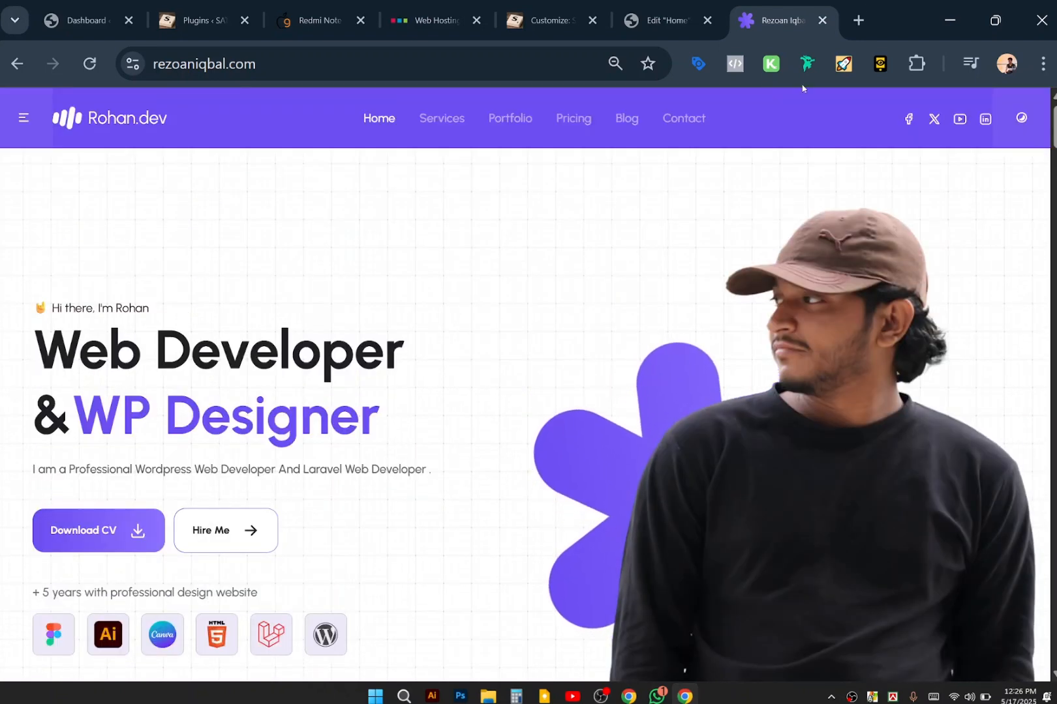
left_click(1023, 120)
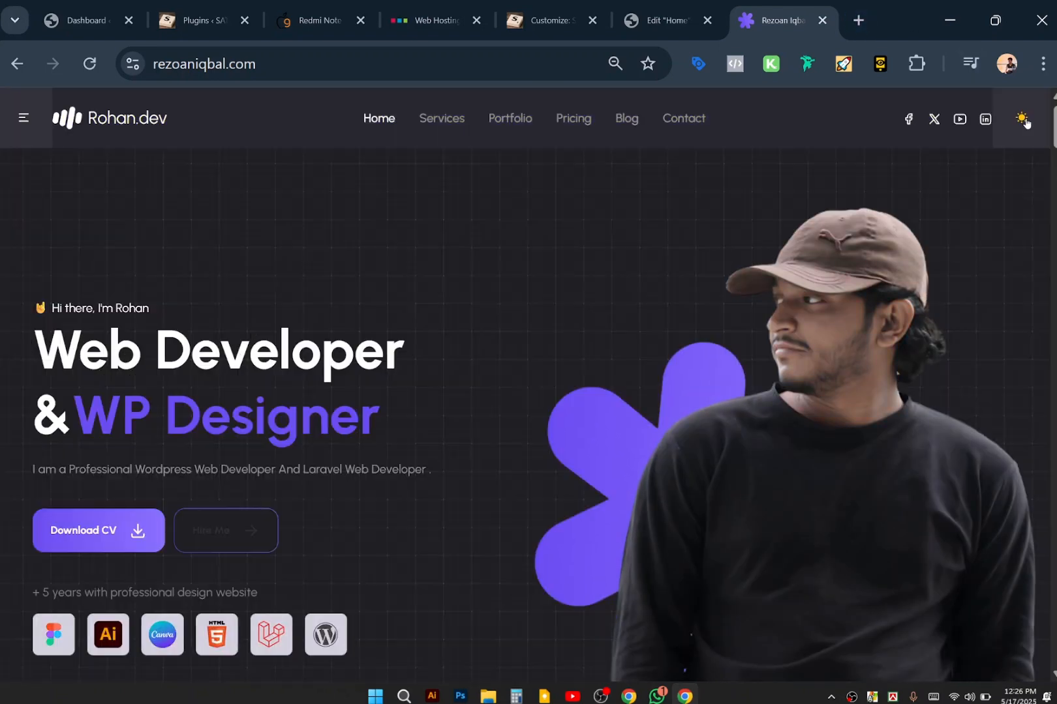
Open blade.rezoaniqbal.com in a new browser tab.
left_click(857, 20)
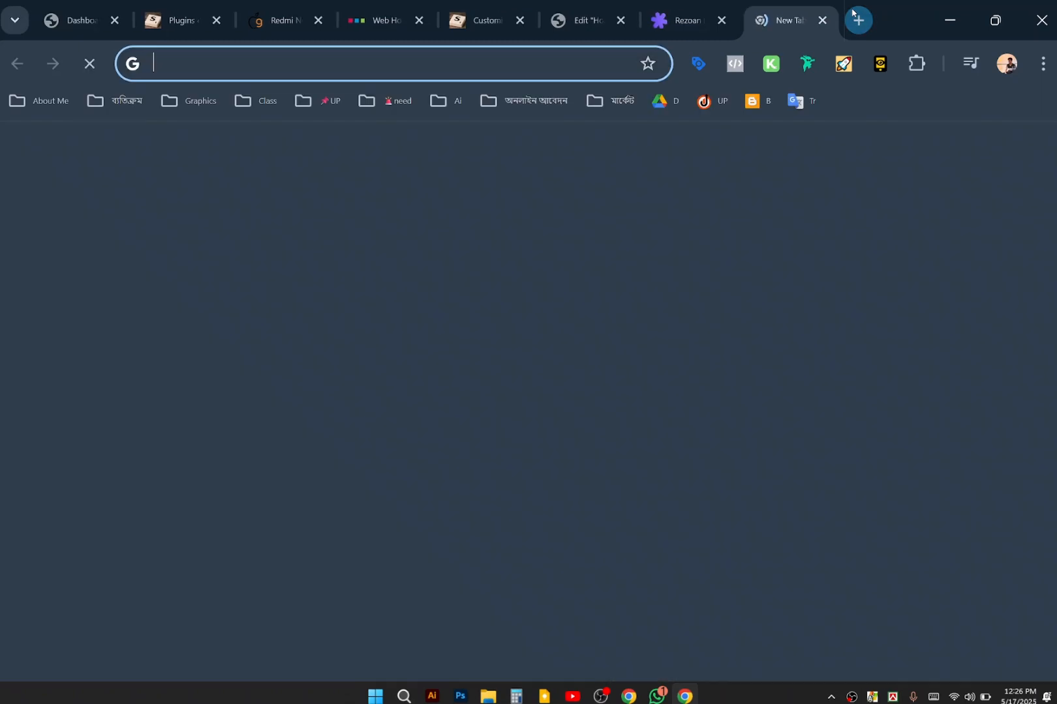
type("b")
key("BackSpace")
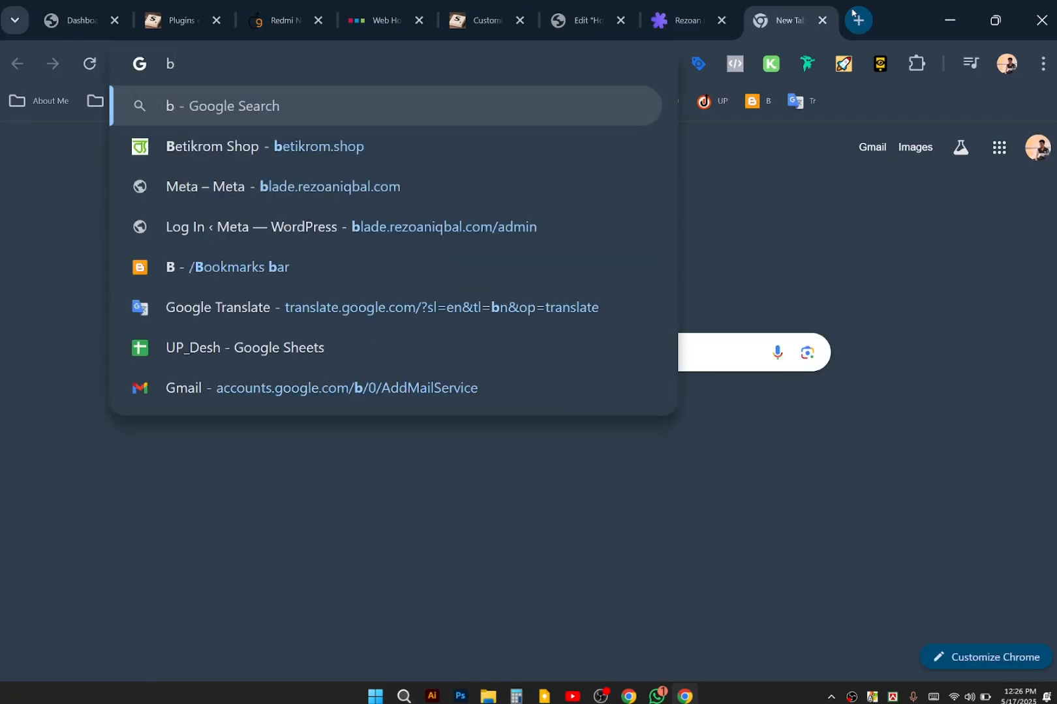
type("lade")
key("Return")
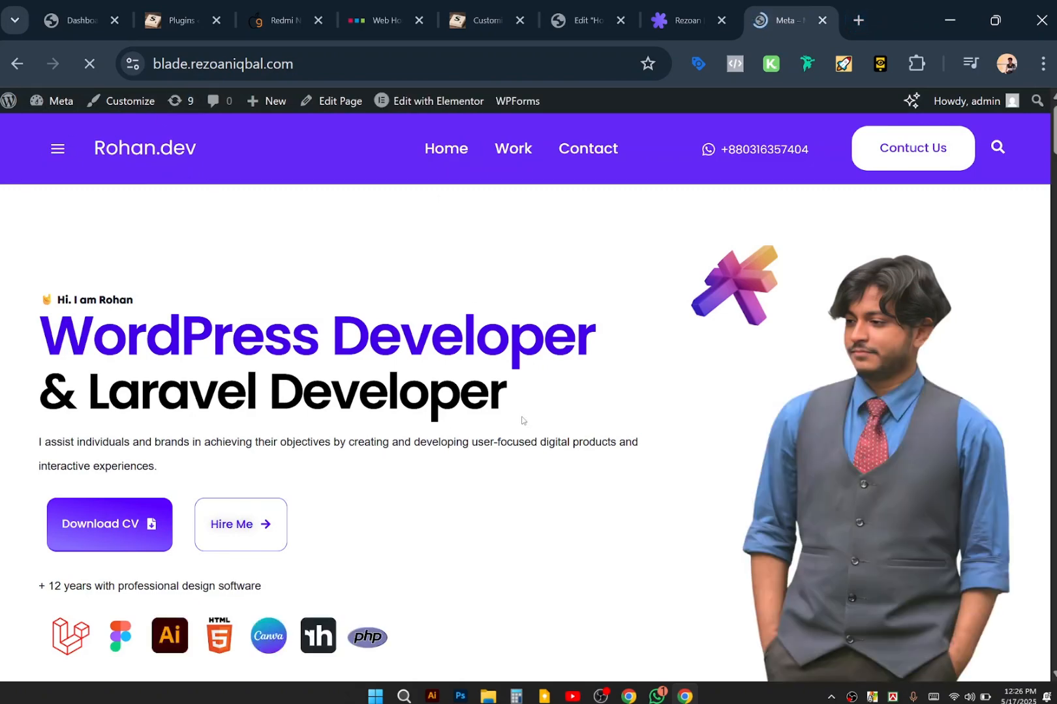
Look over the blade.rezoaniqbal.com hero, then return to the dark rezoaniqbal.com tab.
scroll(400, 446, "down", 3)
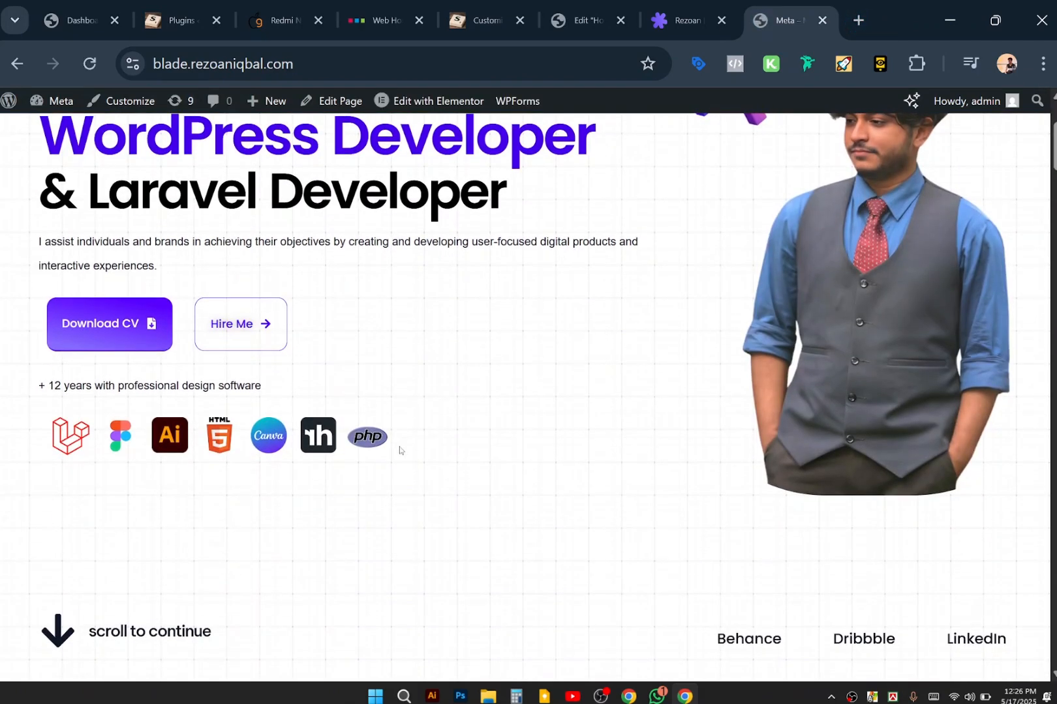
scroll(355, 417, "up", 3)
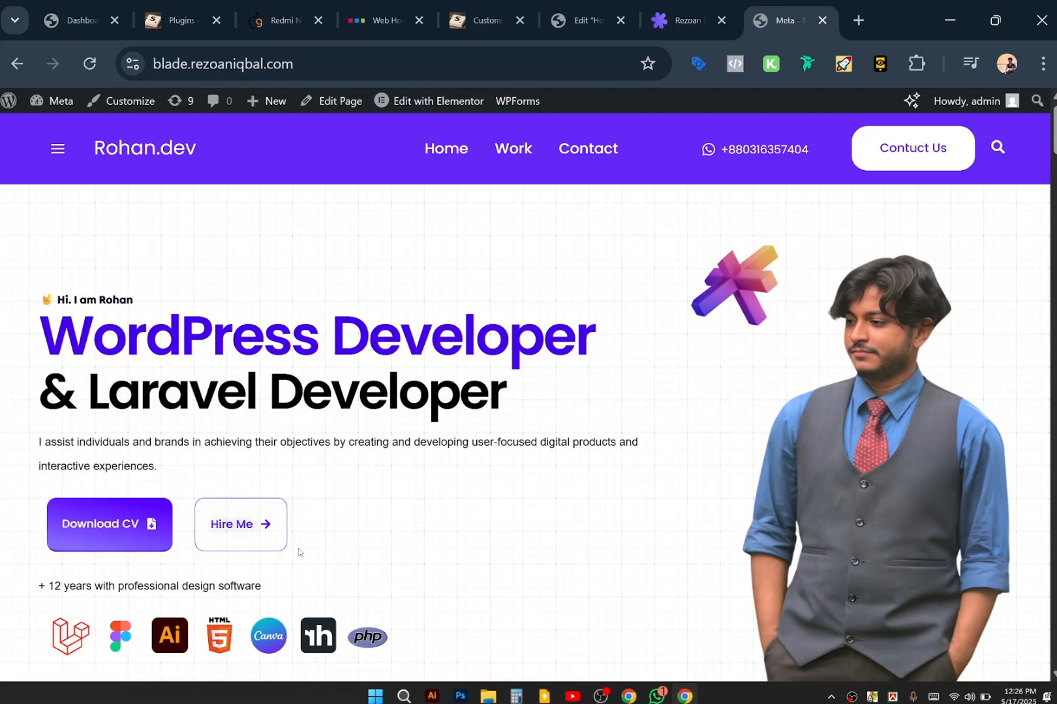
scroll(401, 465, "down", 1)
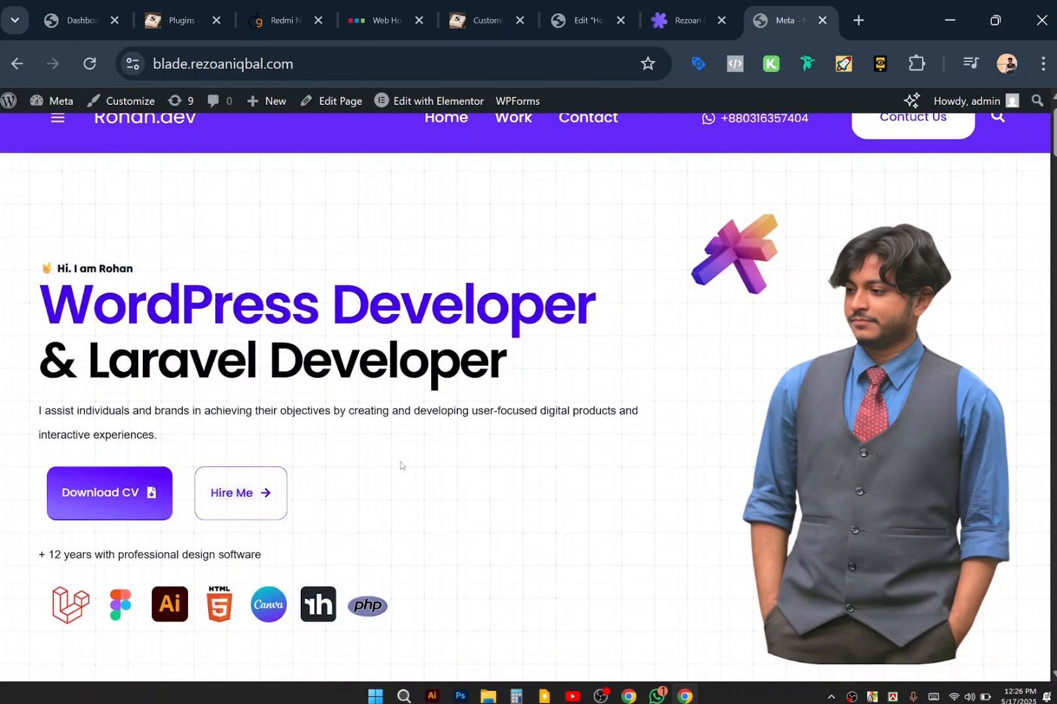
scroll(401, 465, "up", 1)
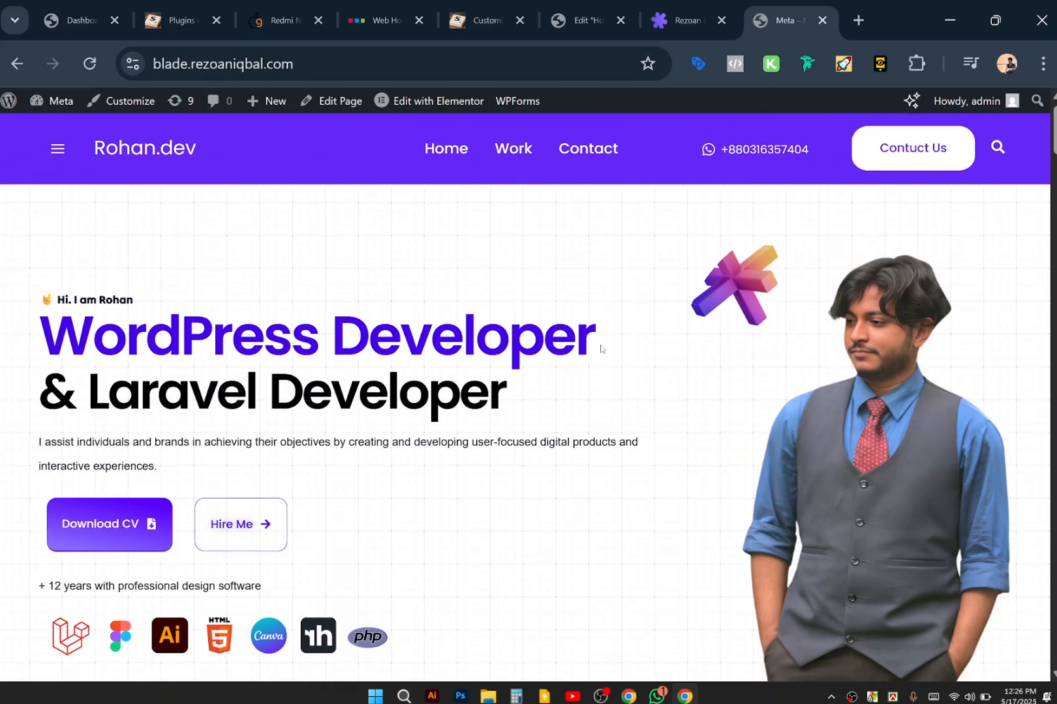
scroll(450, 415, "down", 4)
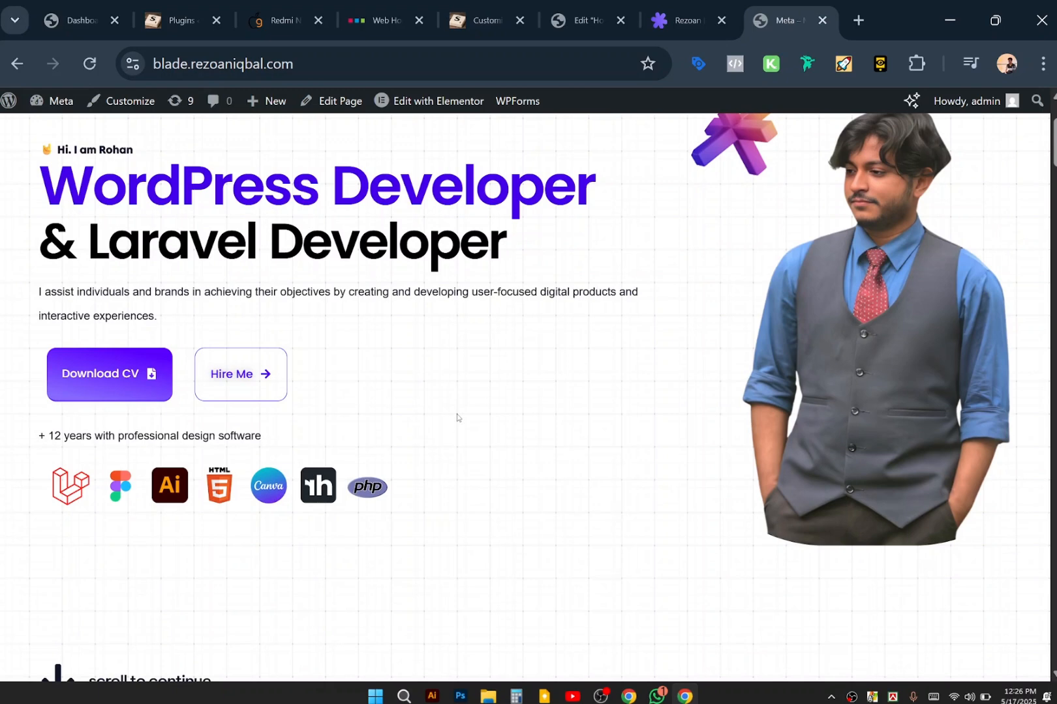
scroll(531, 446, "up", 4)
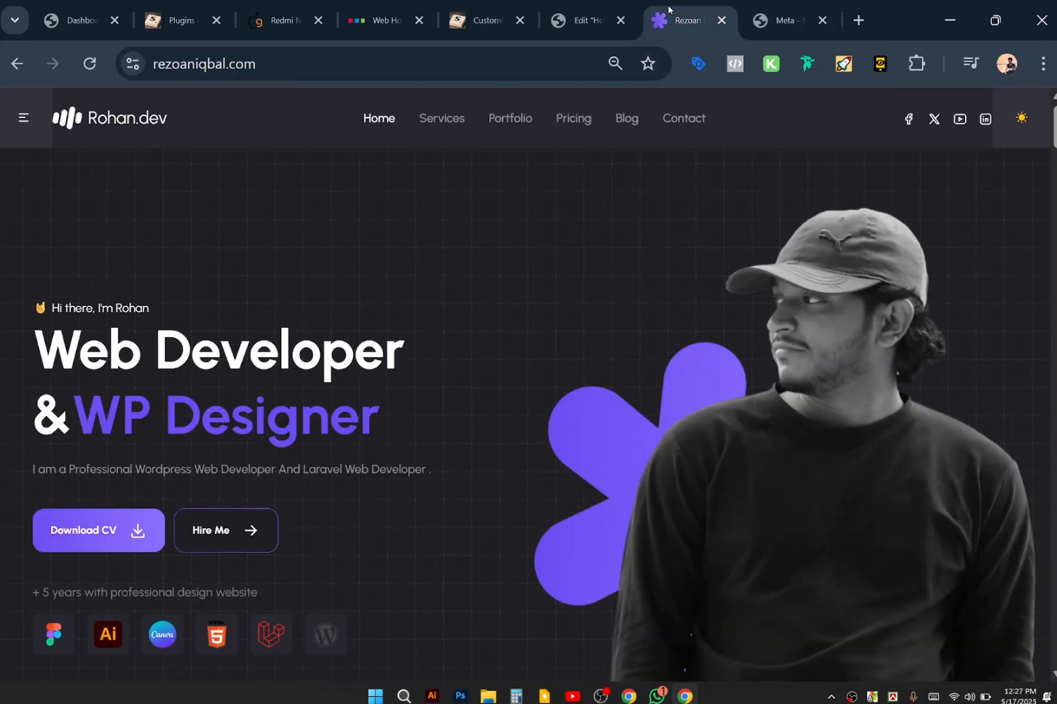
left_click(669, 9)
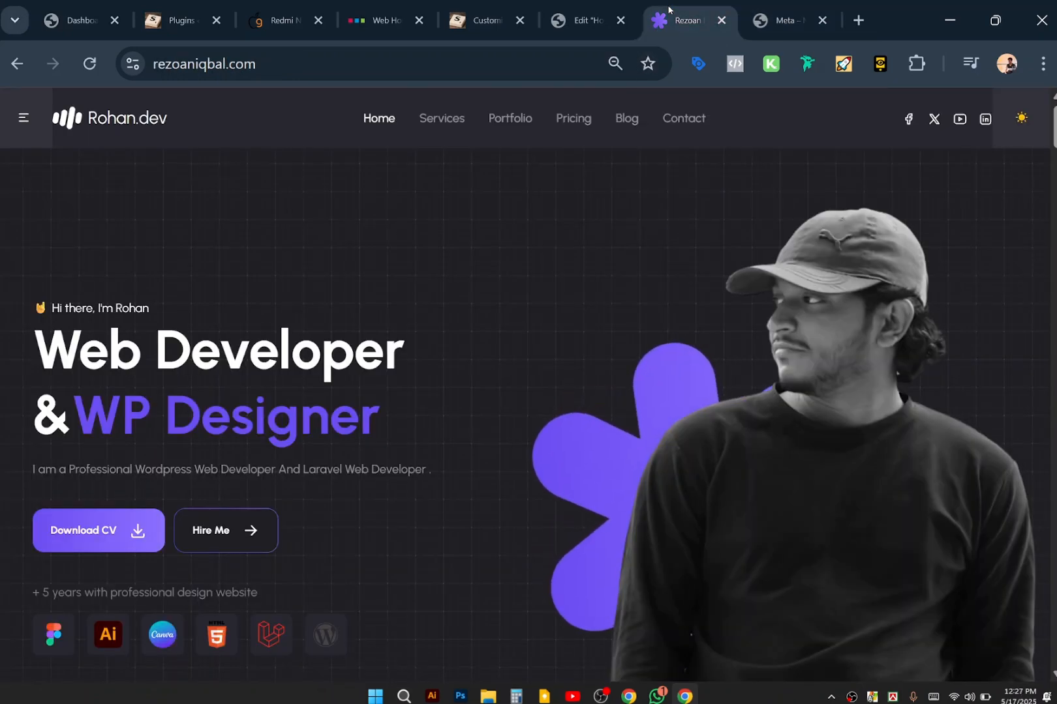
Set hero-bg.png as the background image of the Home page's hero container.
left_click(583, 18)
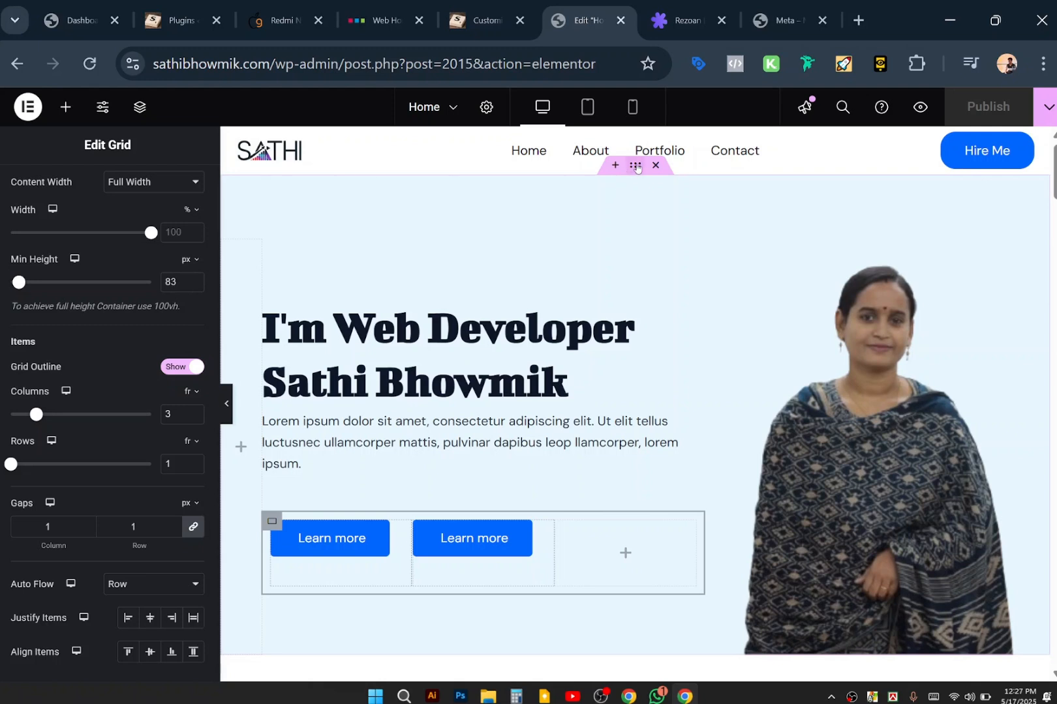
left_click(637, 167)
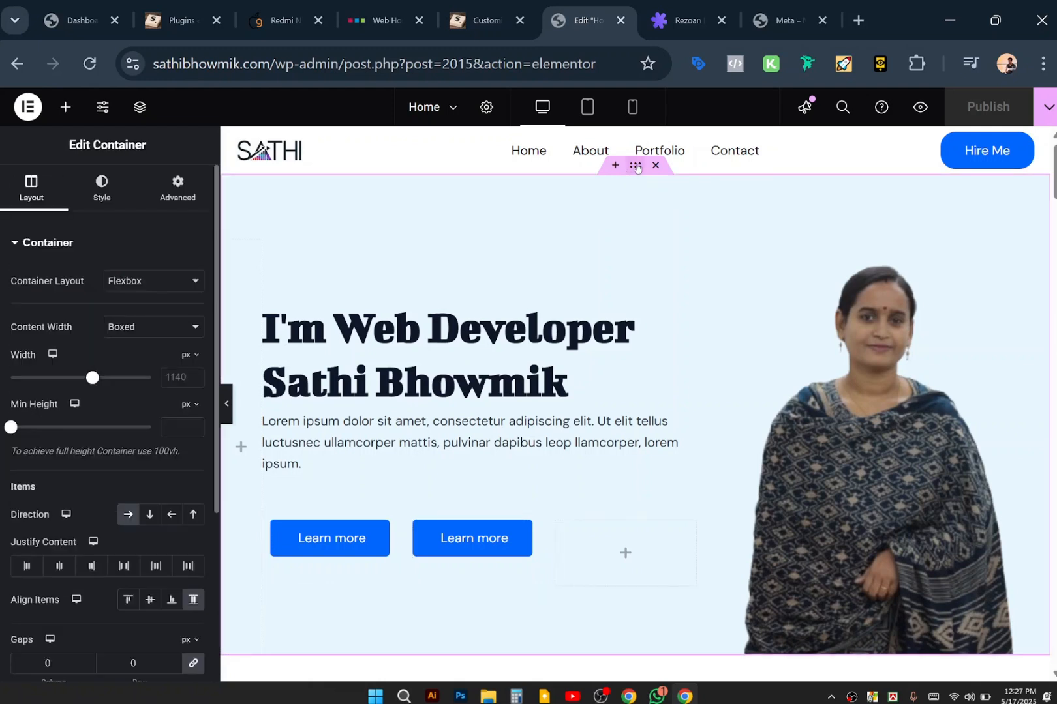
left_click(100, 194)
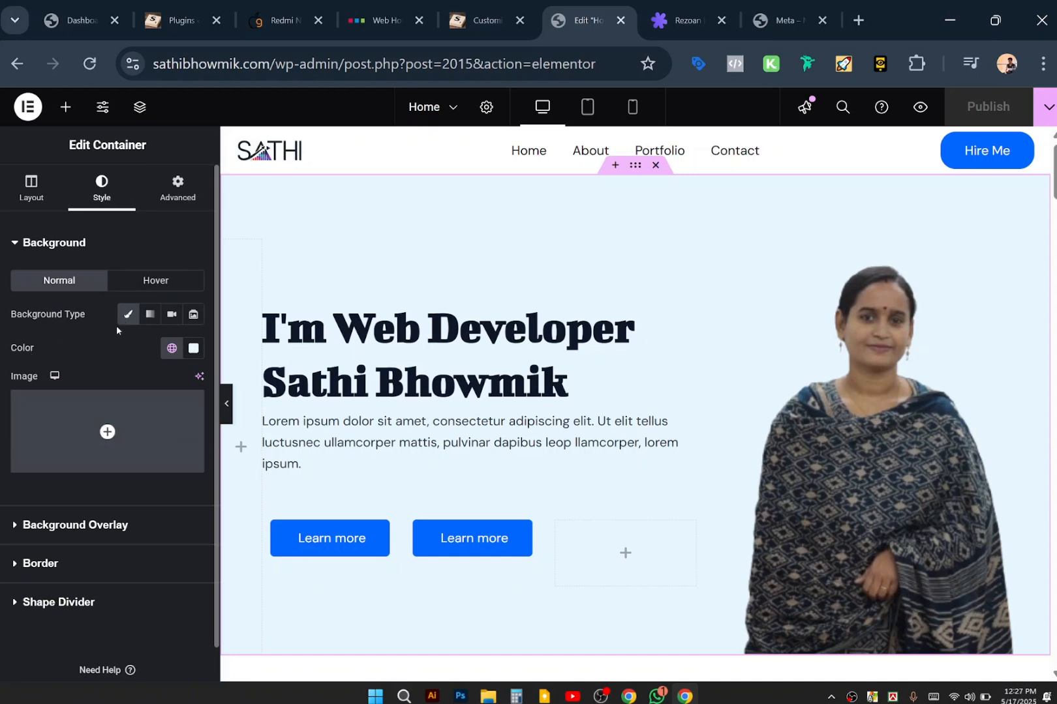
left_click(106, 432)
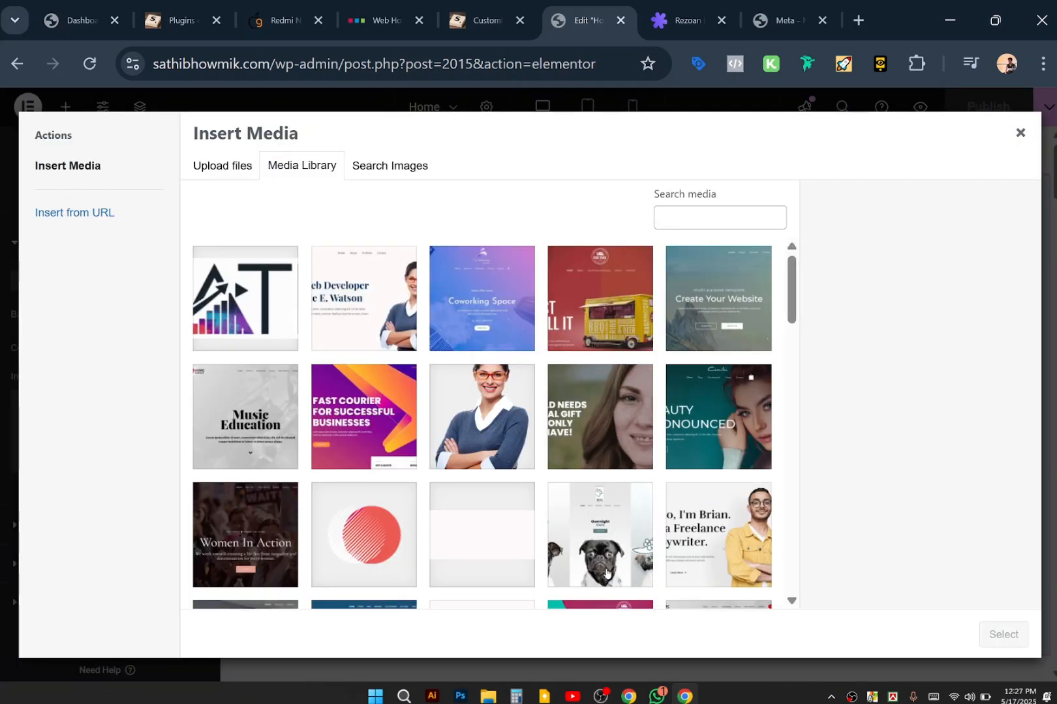
scroll(606, 572, "down", 10)
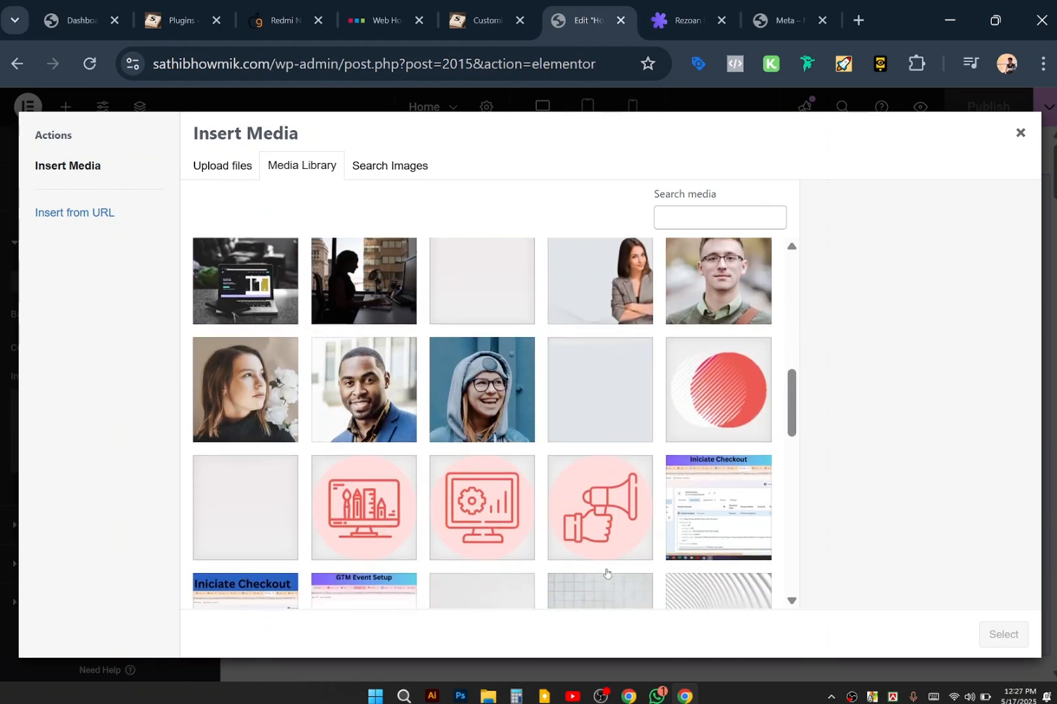
scroll(606, 568, "down", 5)
scroll(608, 447, "down", 8)
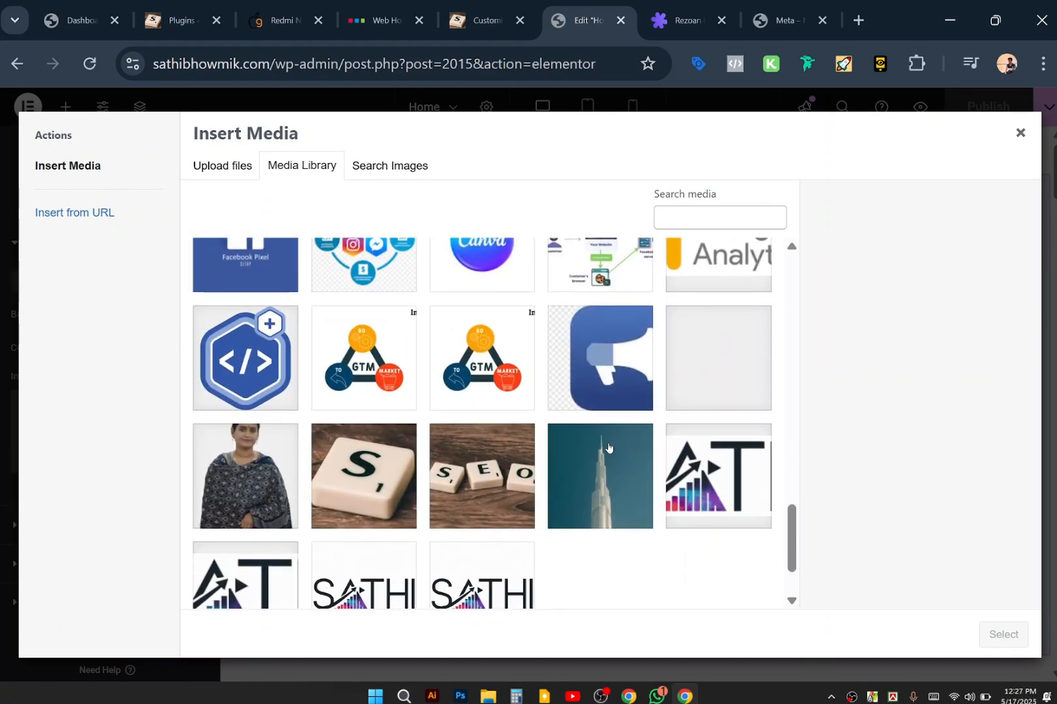
left_click(739, 328)
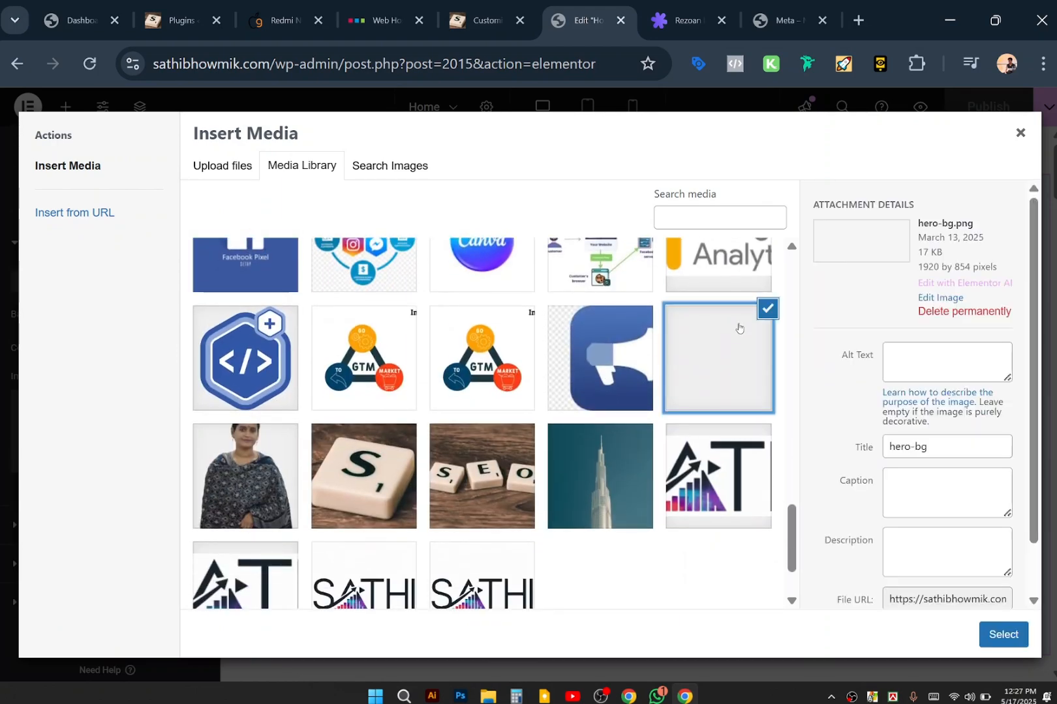
left_click(994, 636)
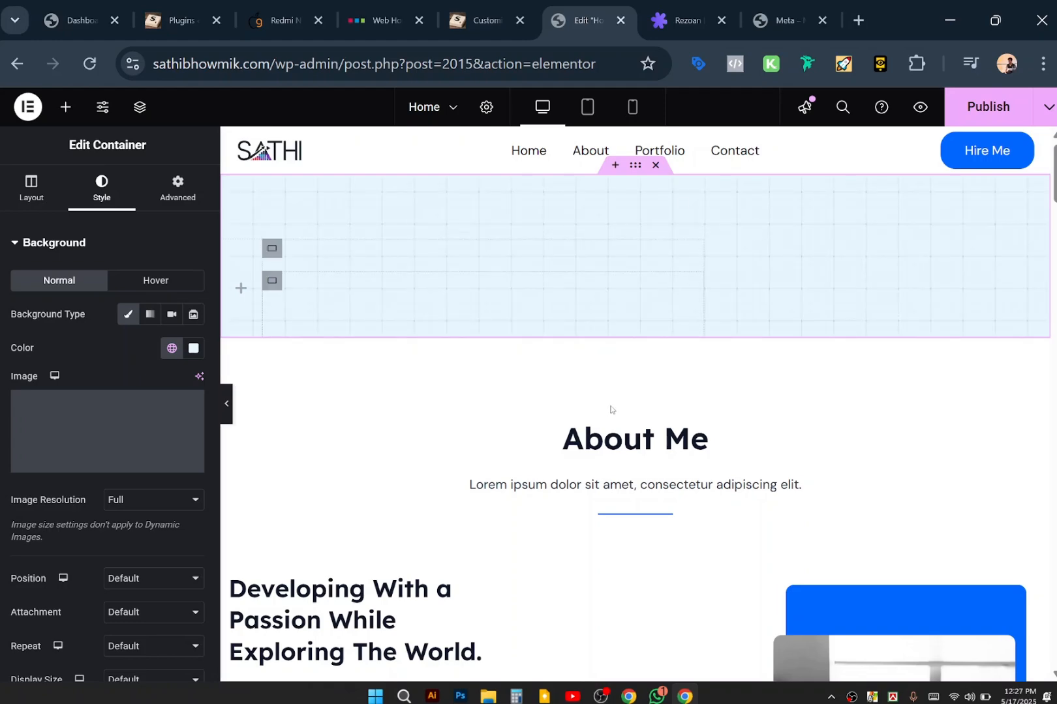
Change the hero container's background colour from #E7F6FF to white #FFFFFF.
scroll(610, 410, "down", 3)
scroll(611, 410, "up", 8)
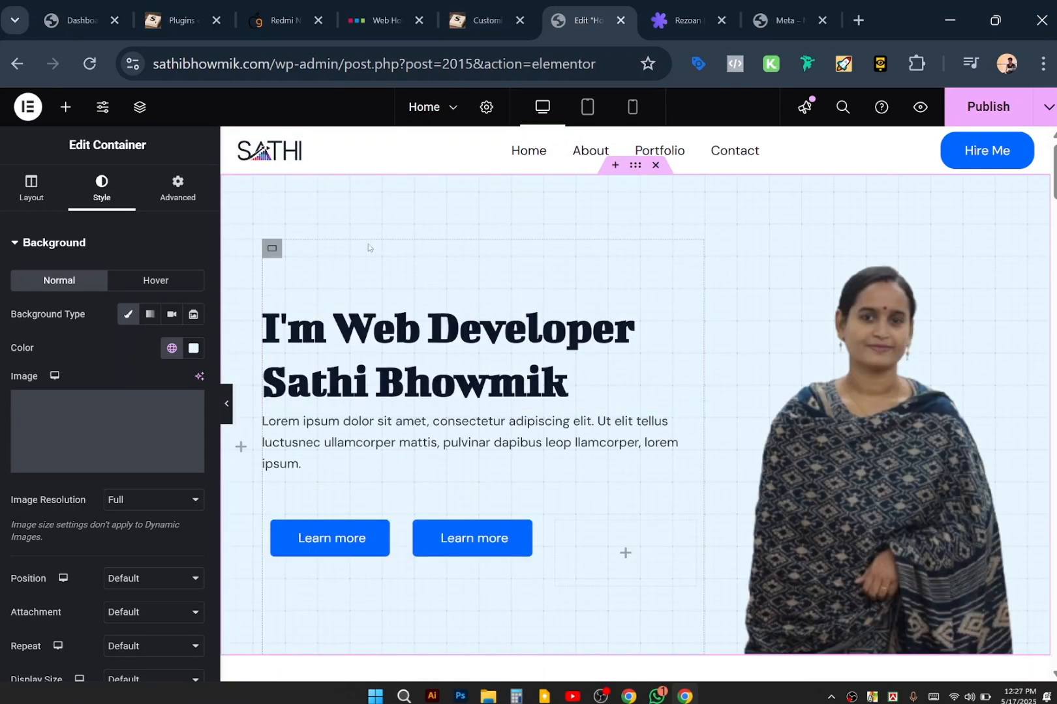
left_click(191, 347)
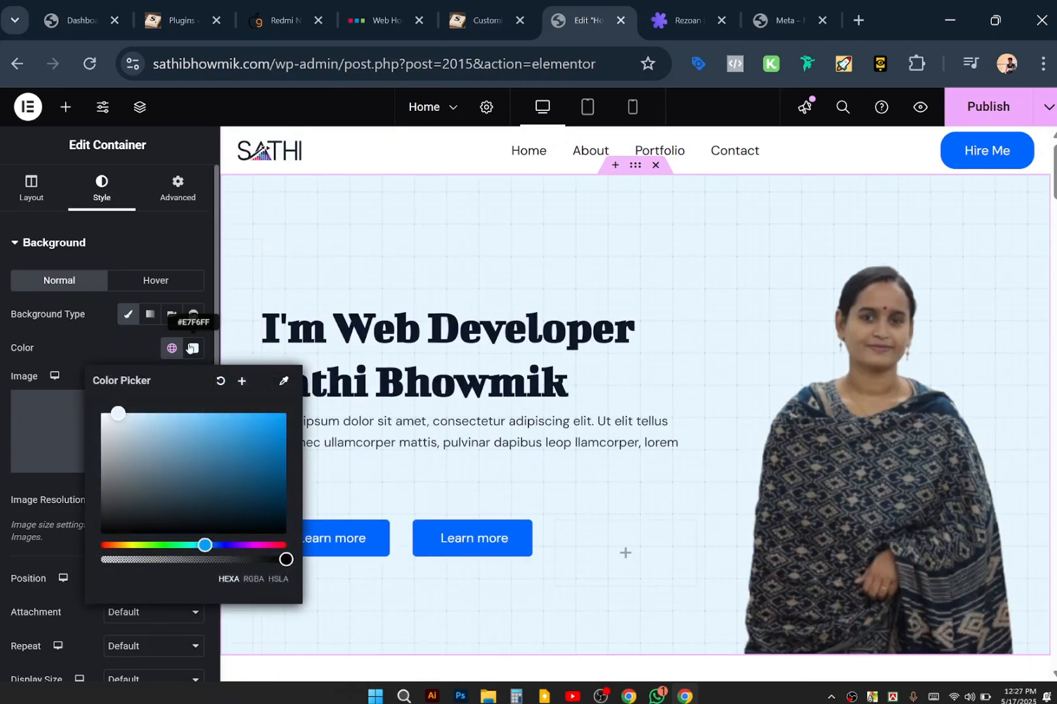
left_click_drag(118, 422, 83, 396)
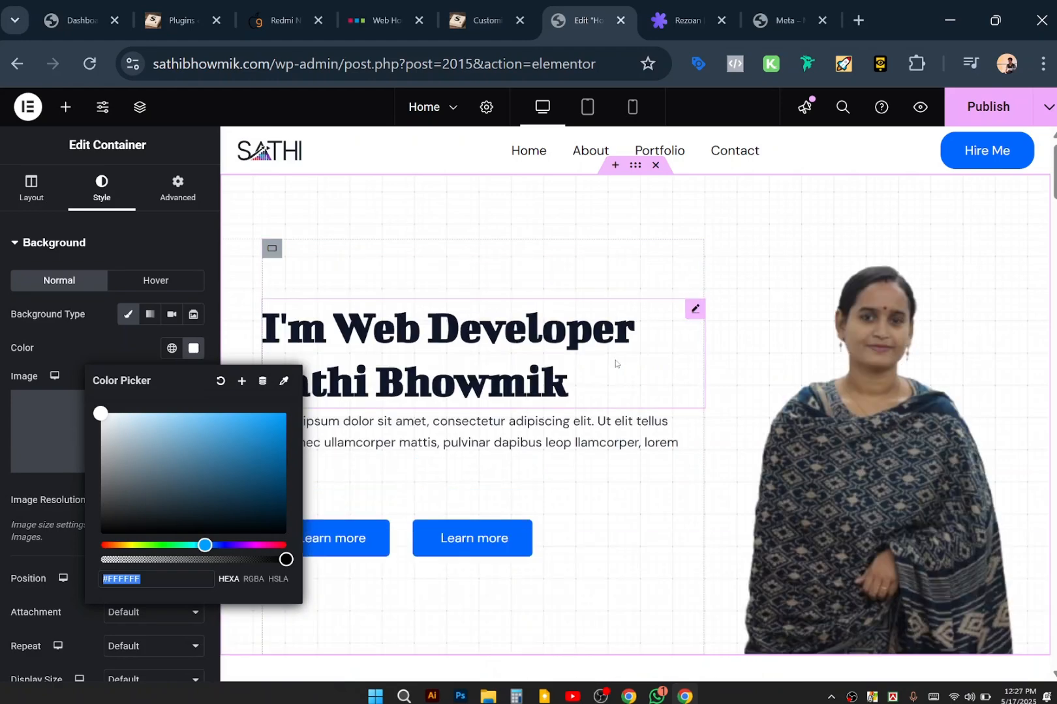
left_click(445, 149)
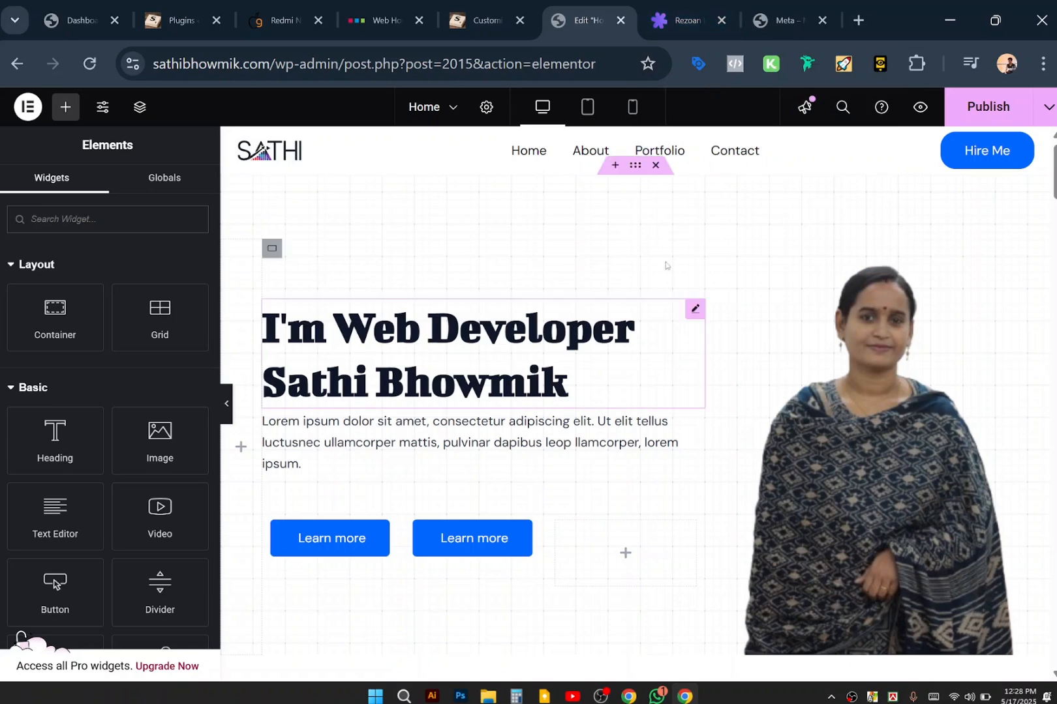
Switch to the blade.rezoaniqbal.com tab to compare its hero.
left_click(778, 6)
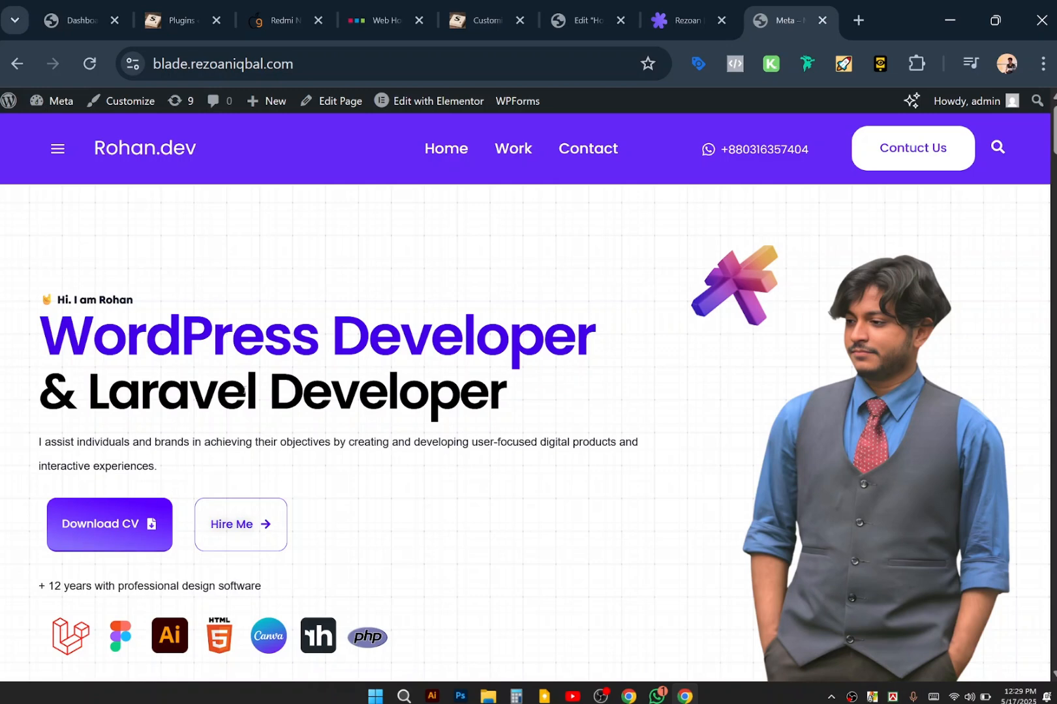
scroll(613, 391, "down", 4)
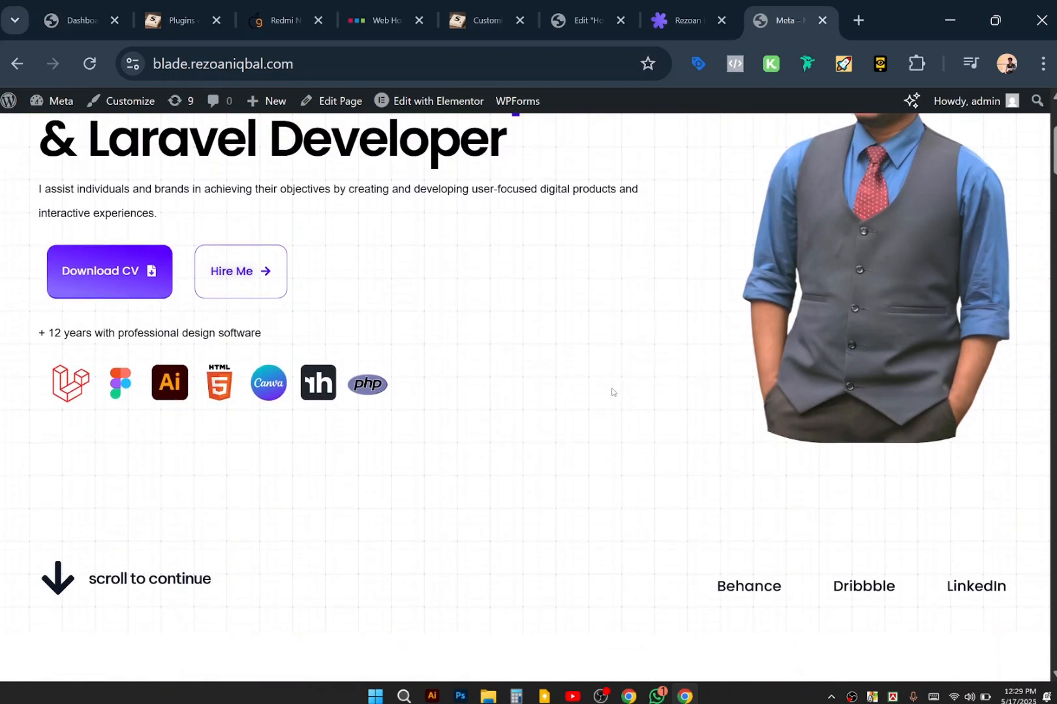
scroll(614, 392, "up", 4)
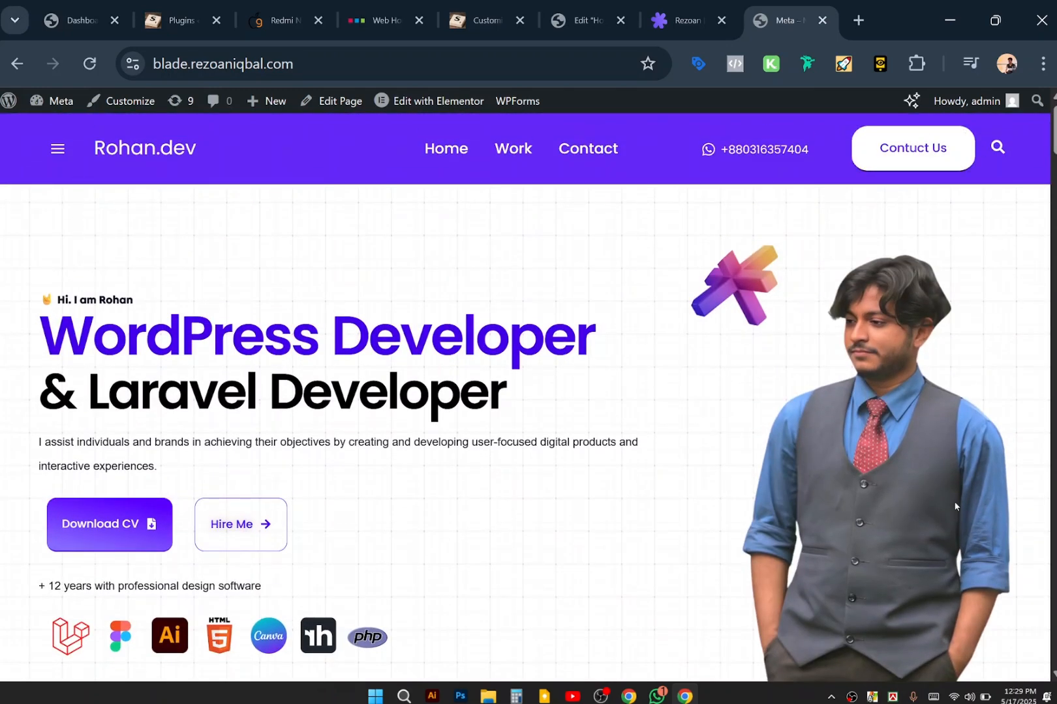
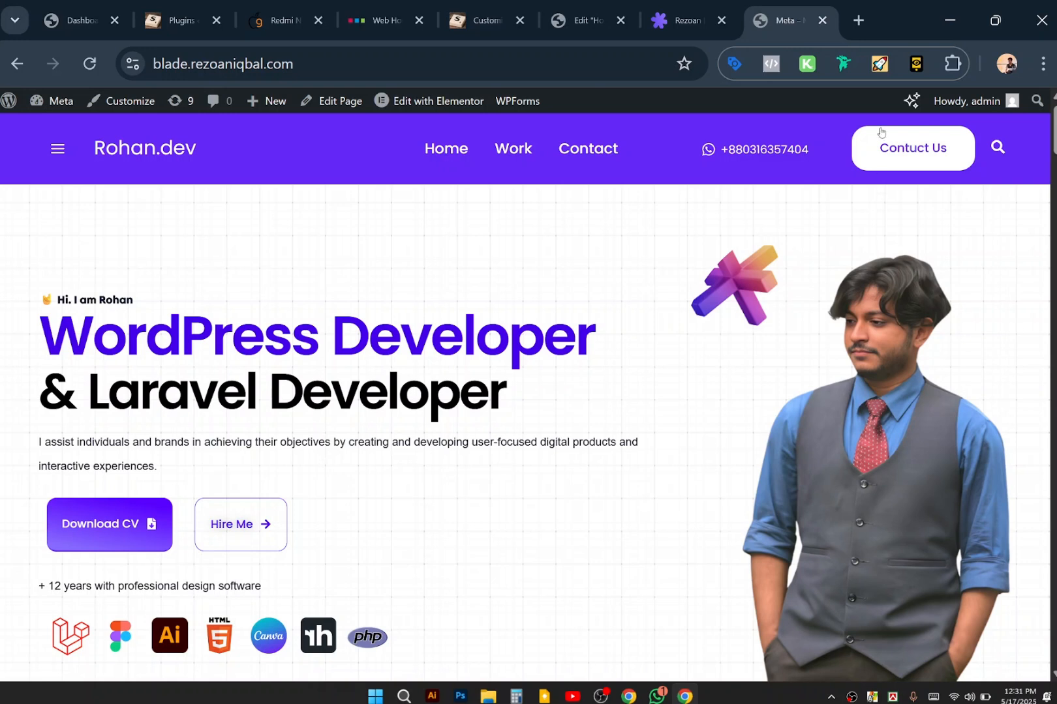
Open anowr.com in a new tab, correcting the mistyped anwr.com address.
left_click(864, 25)
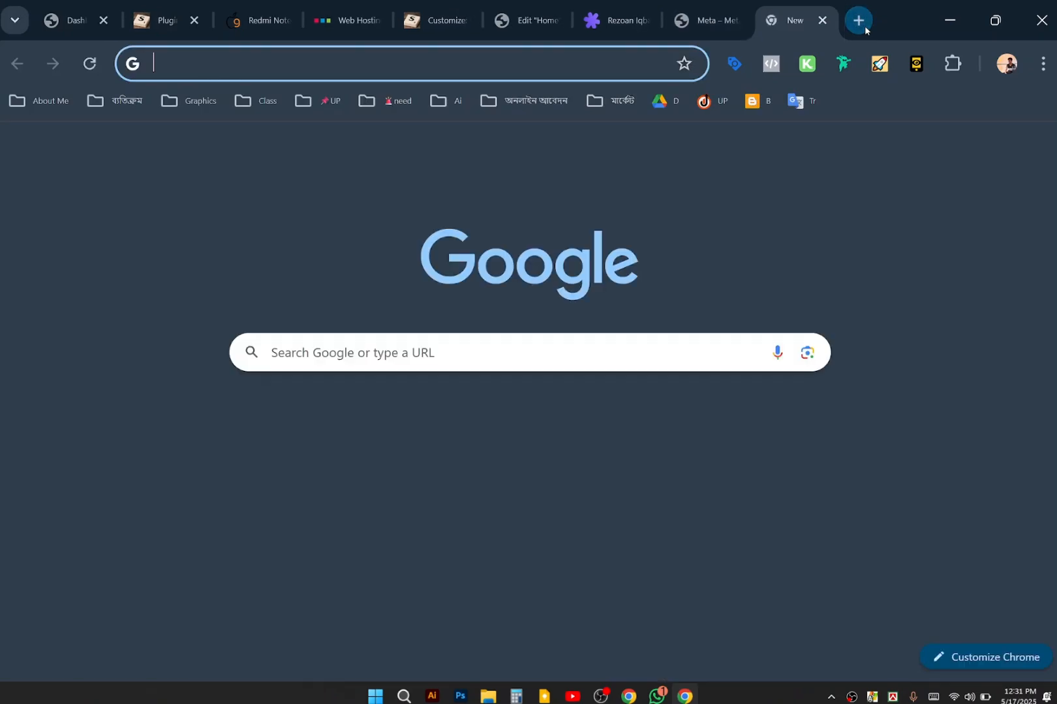
type("an")
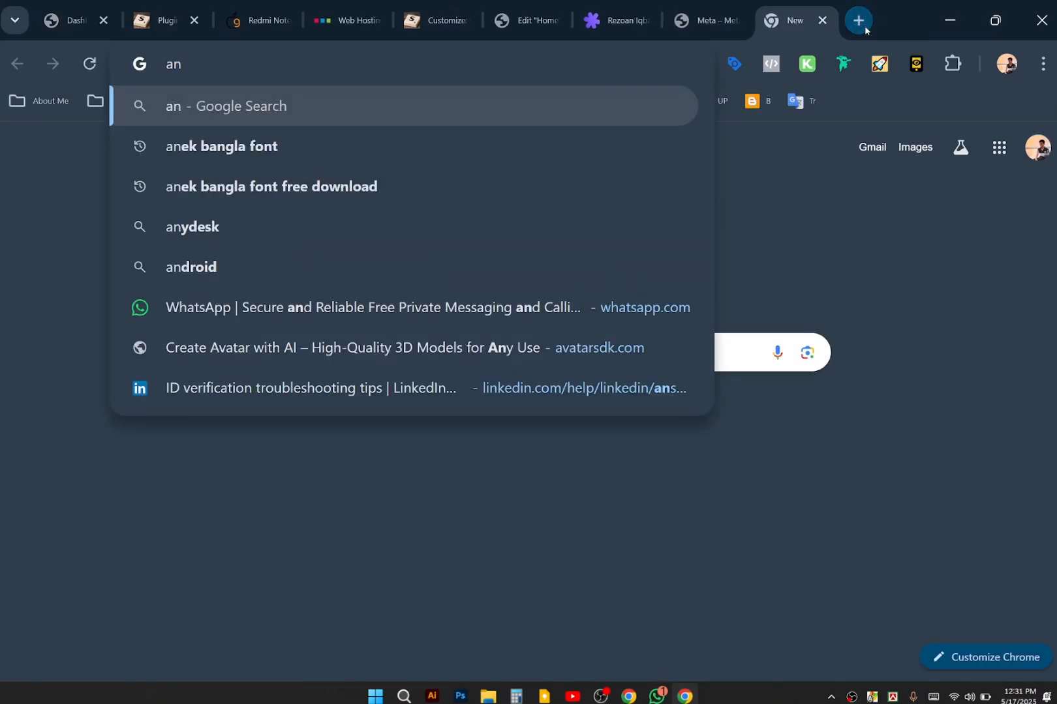
type("wr.com")
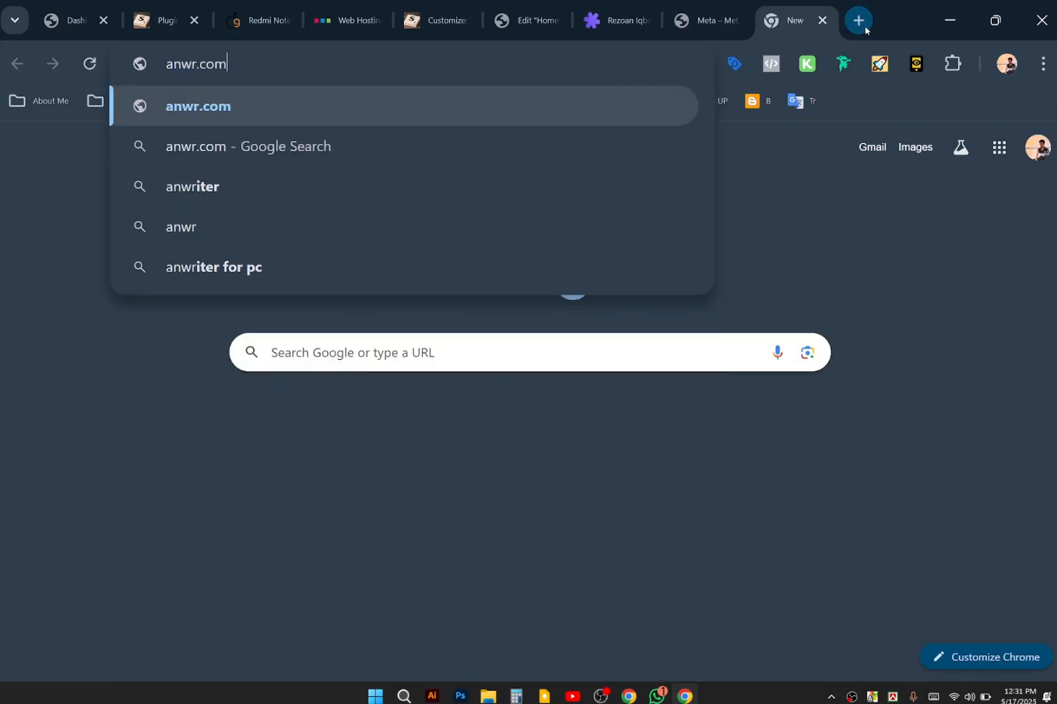
key("Return")
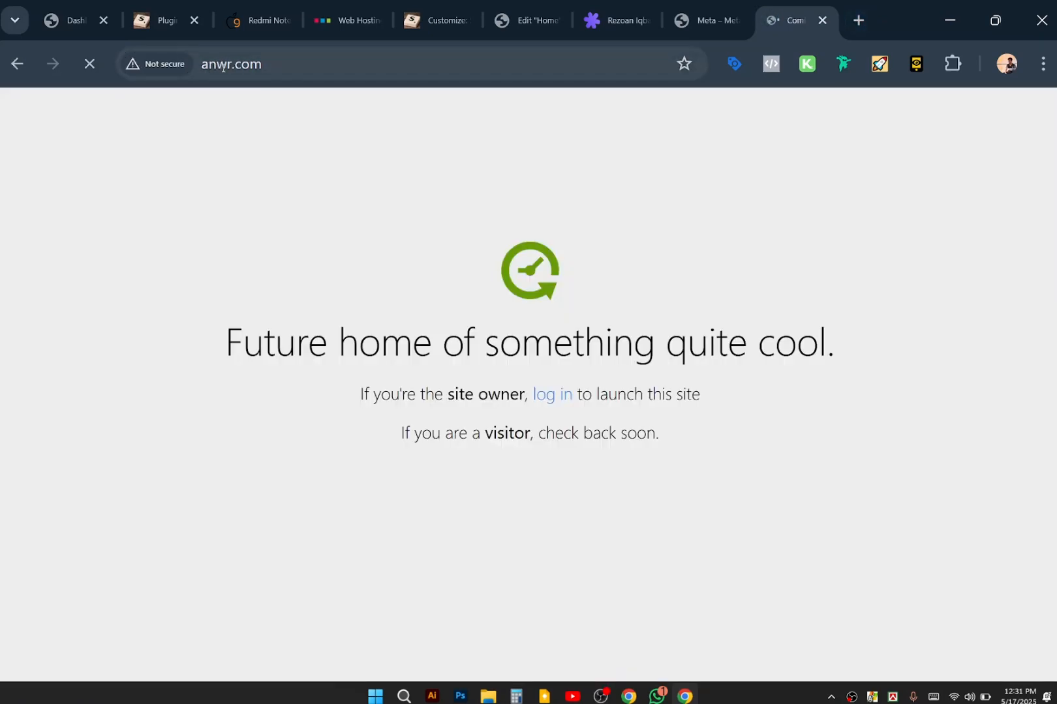
left_click(223, 65)
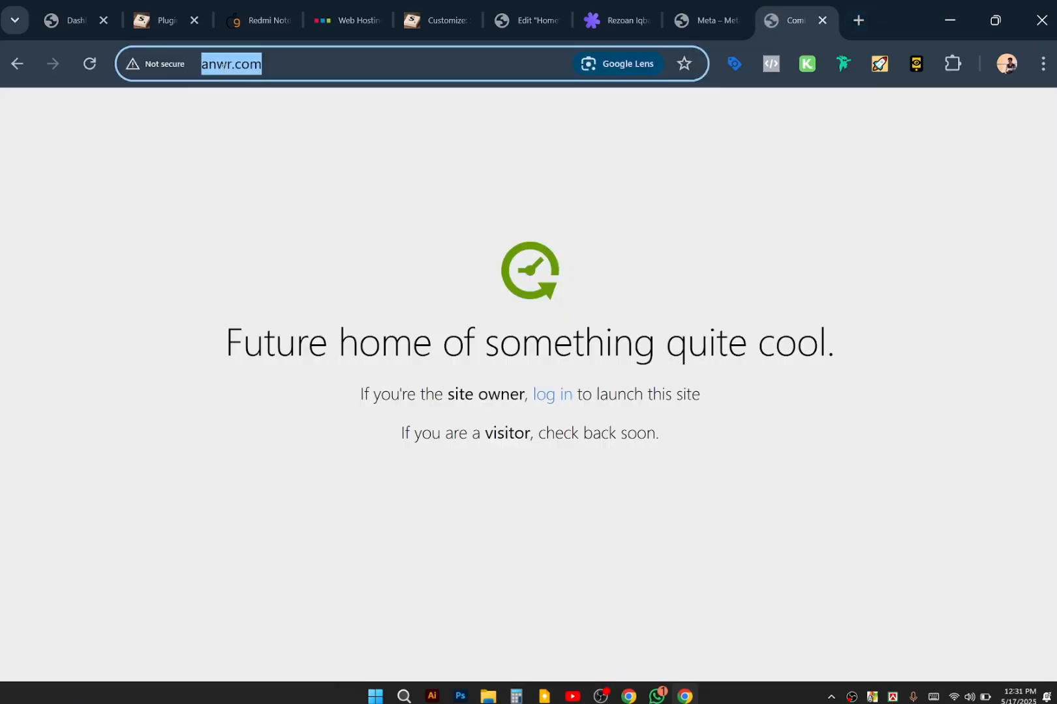
left_click(223, 67)
type("o")
key("Return")
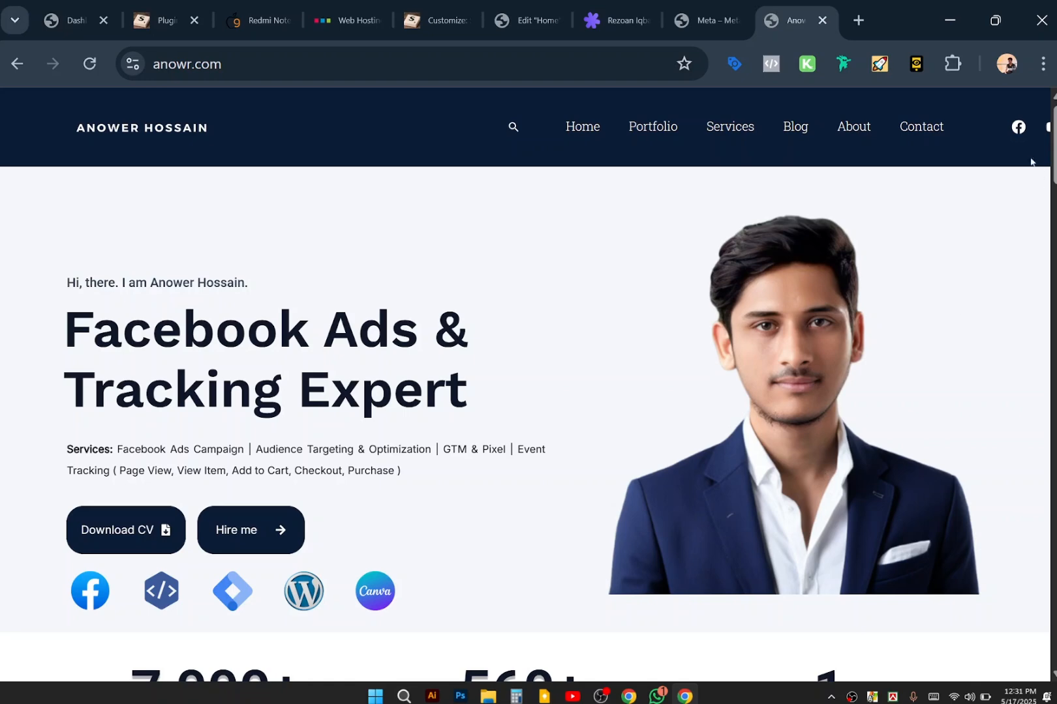
scroll(947, 135, "down", 4)
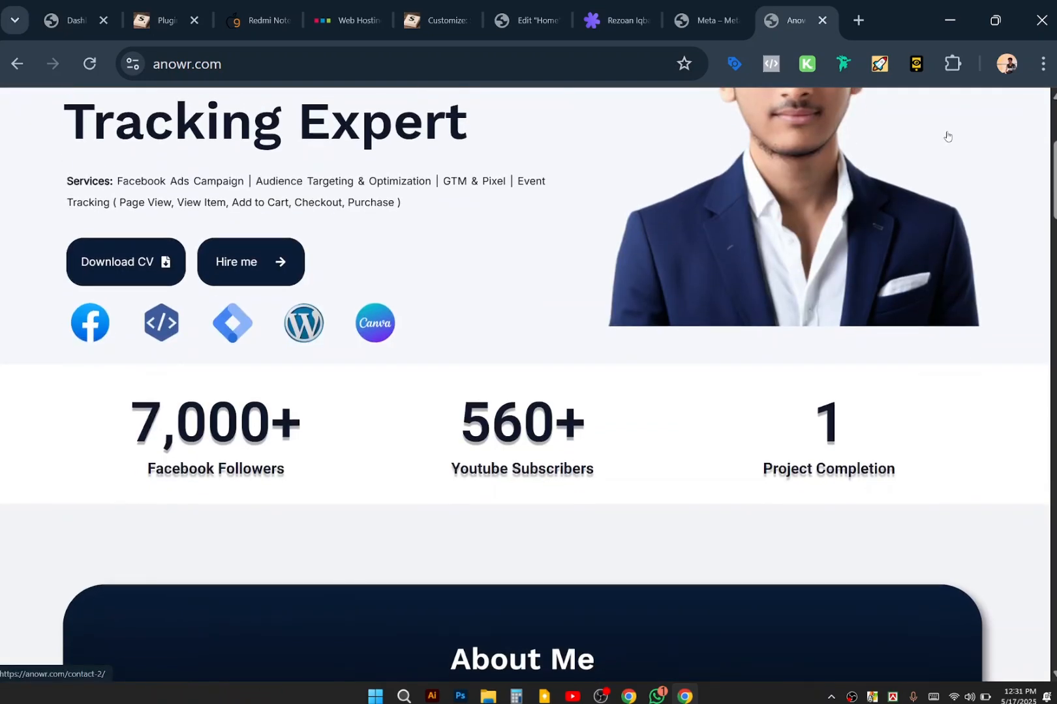
scroll(688, 370, "down", 3)
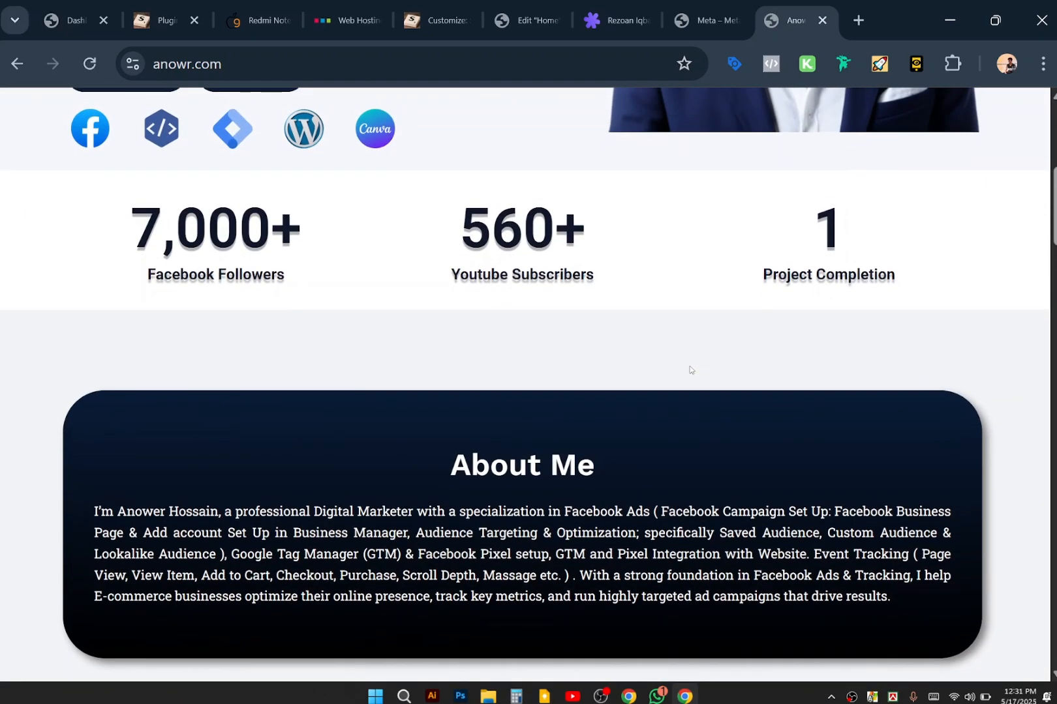
scroll(690, 370, "up", 5)
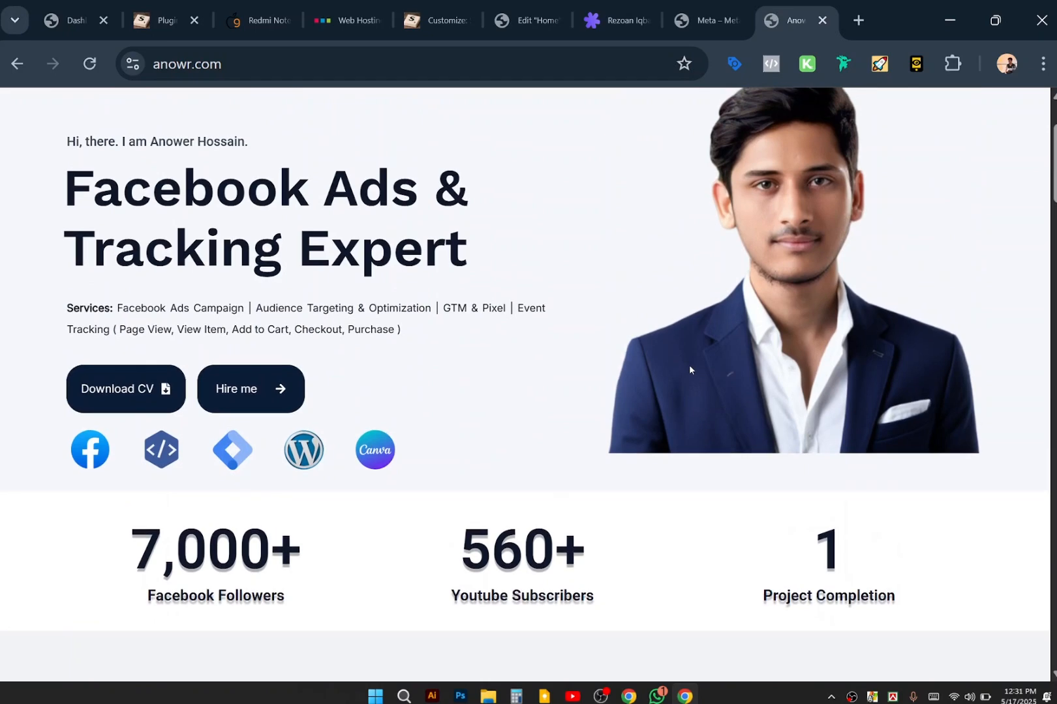
scroll(689, 369, "up", 2)
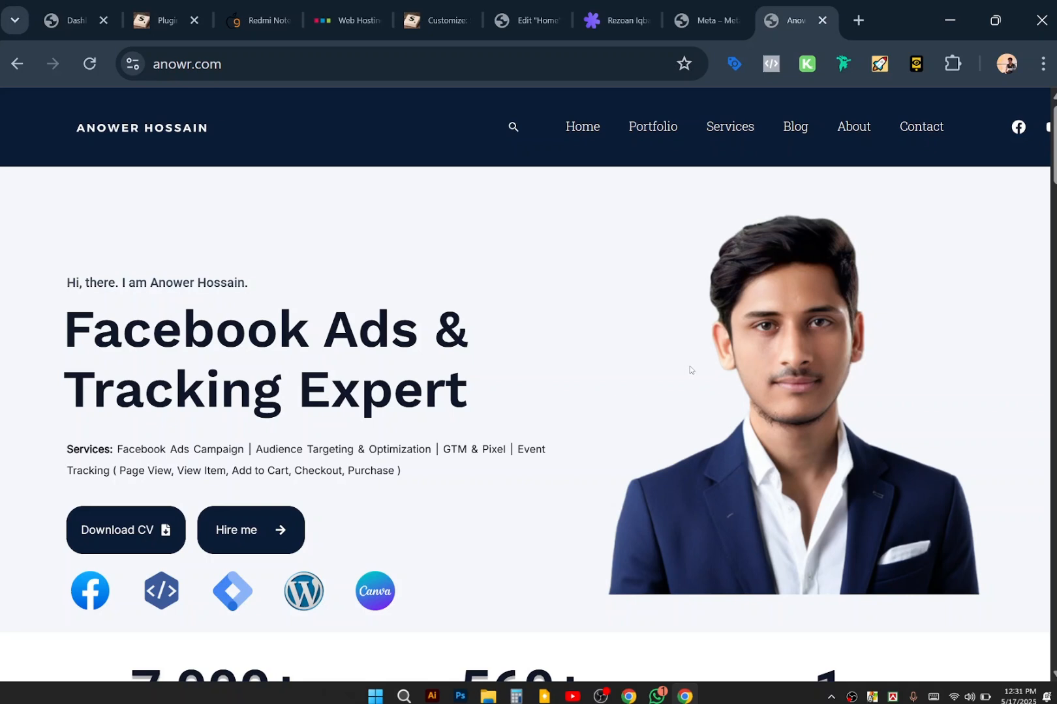
Bulk-move all five site pages to trash from Pages, then open the Astra dashboard.
left_click(163, 20)
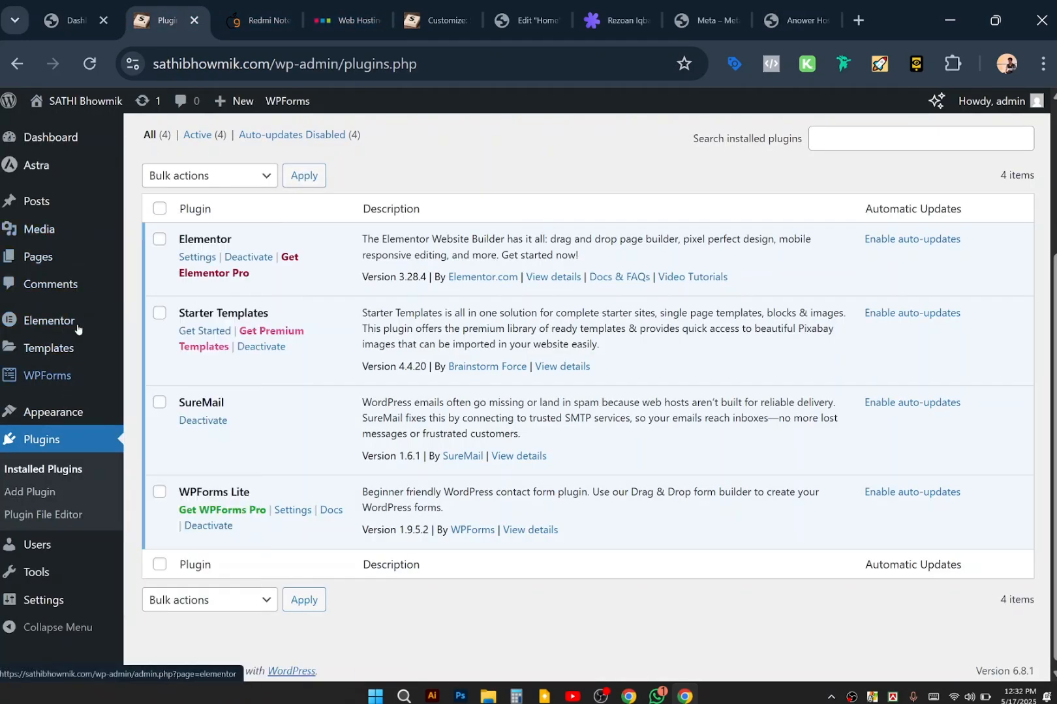
mouse_move(78, 328)
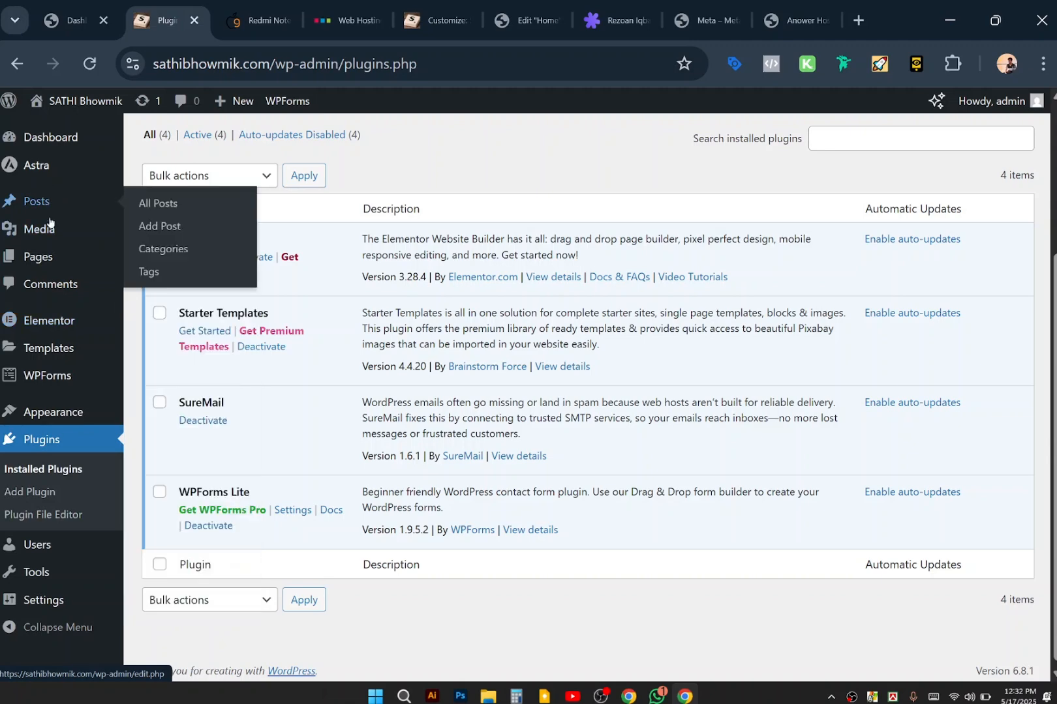
left_click(52, 263)
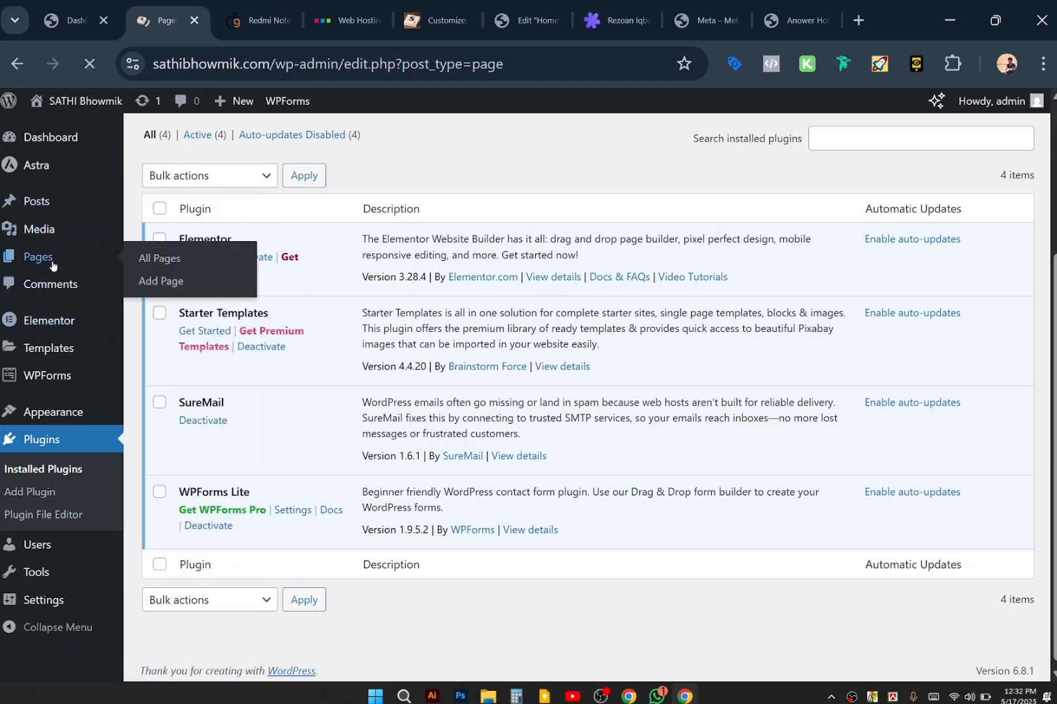
scroll(358, 427, "down", 4)
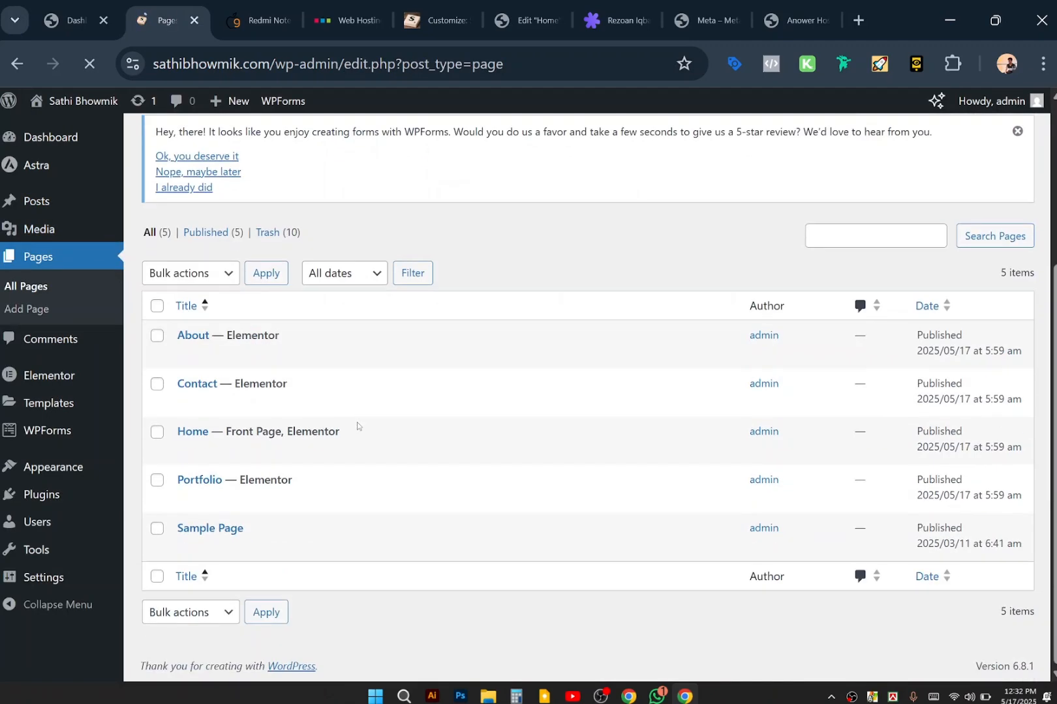
left_click(156, 307)
left_click(186, 274)
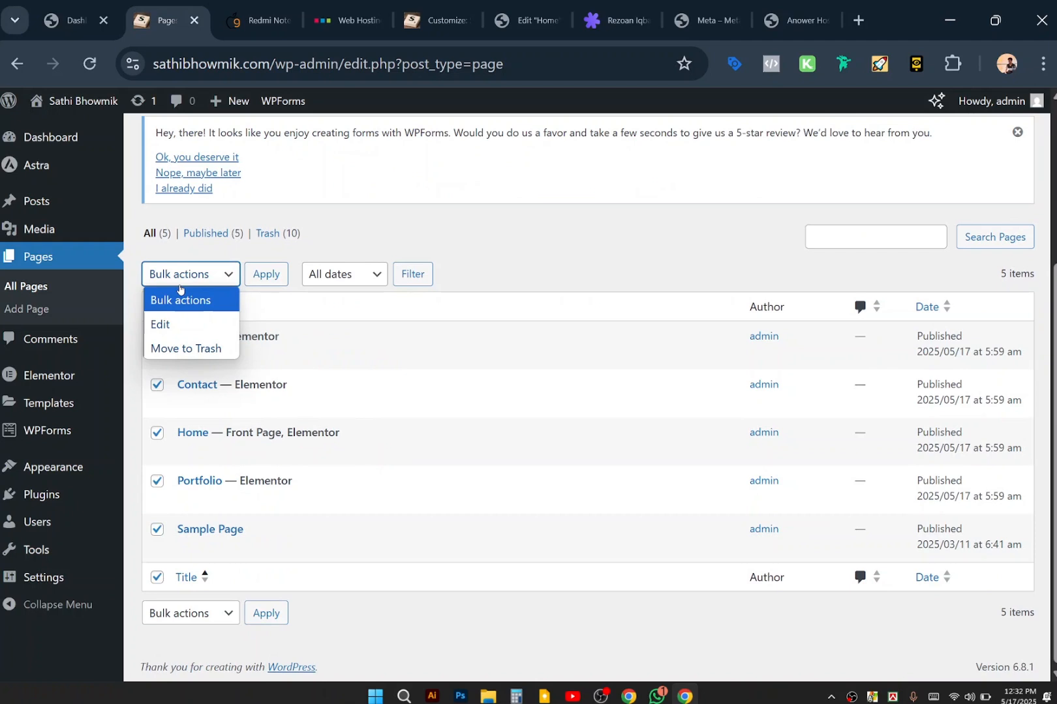
left_click(195, 350)
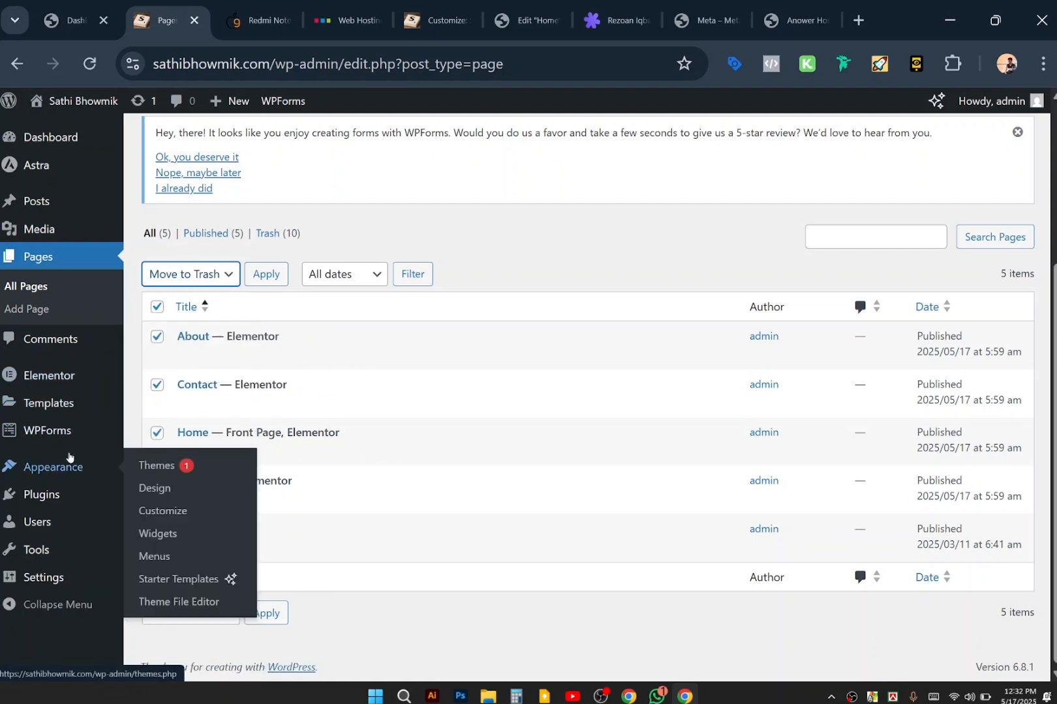
left_click(81, 168)
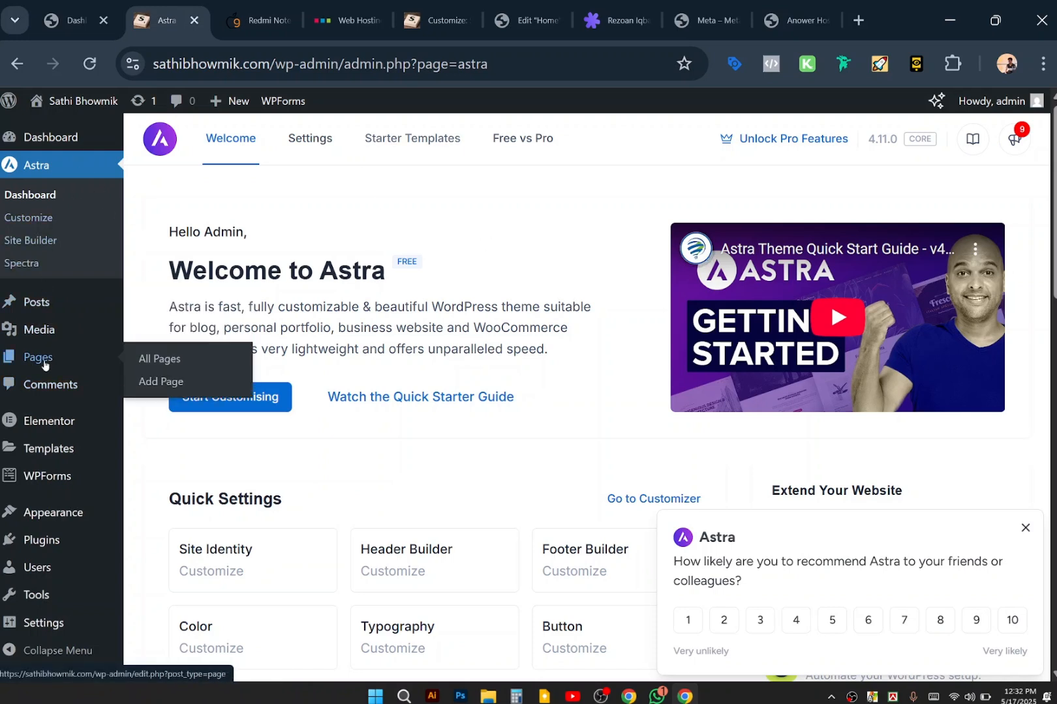
Open Astra's Starter Templates, then swipe back to the Welcome to Astra dashboard.
left_click(399, 141)
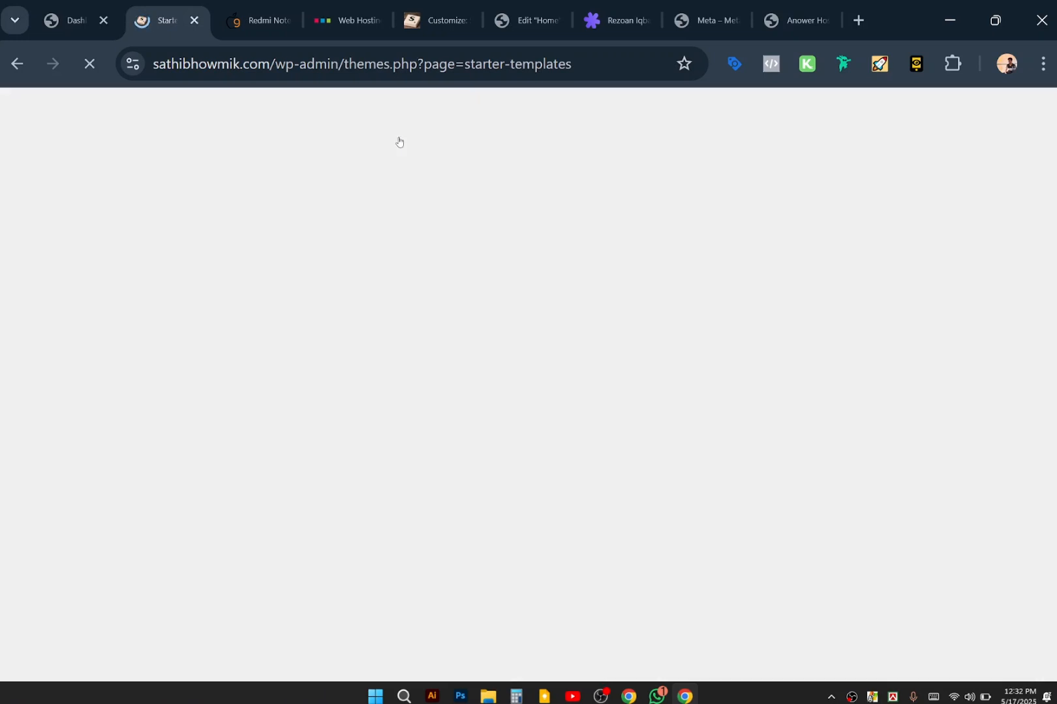
scroll(387, 251, "left", 5)
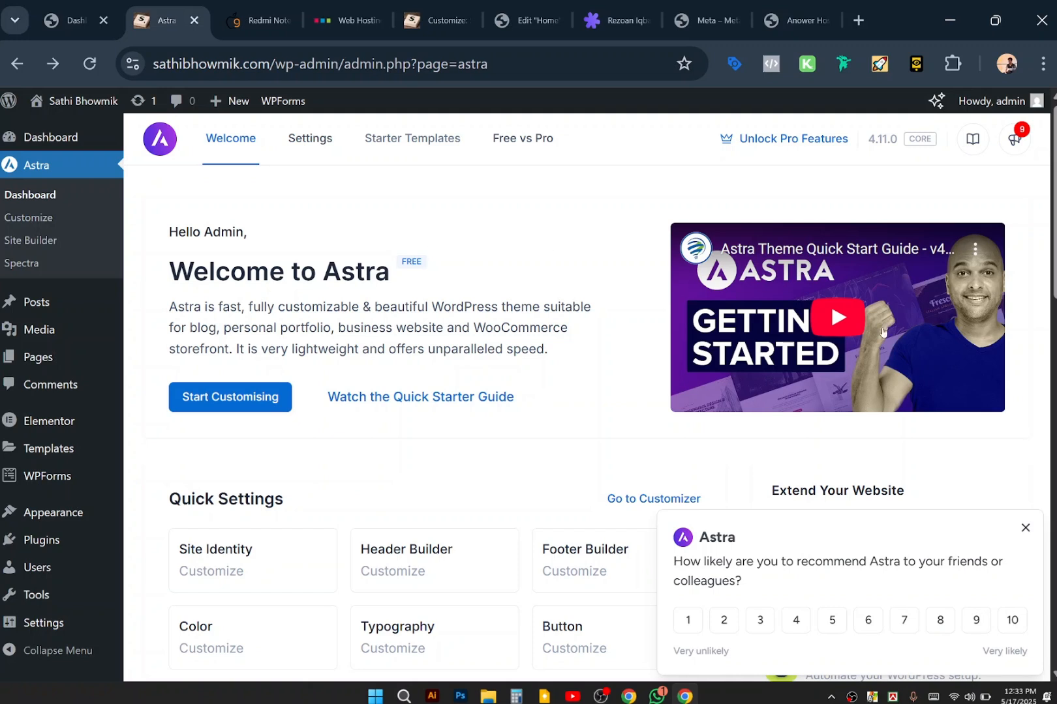
Dismiss the Astra feedback survey and highlight words in the theme description text.
left_click(1024, 530)
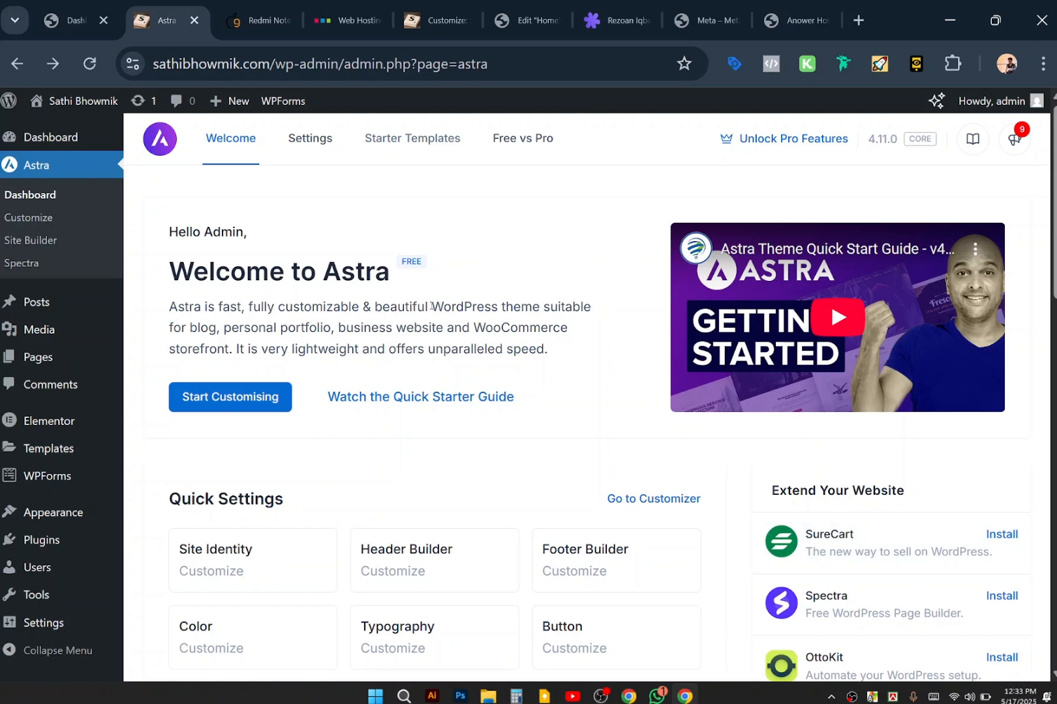
left_click_drag(431, 307, 612, 312)
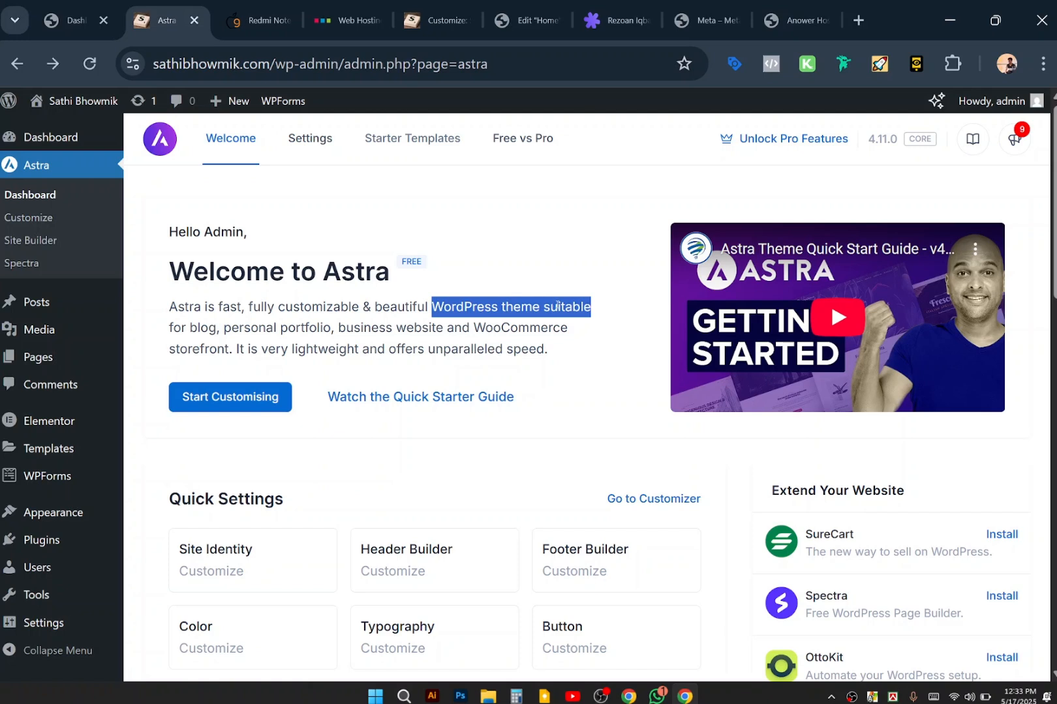
left_click(557, 309)
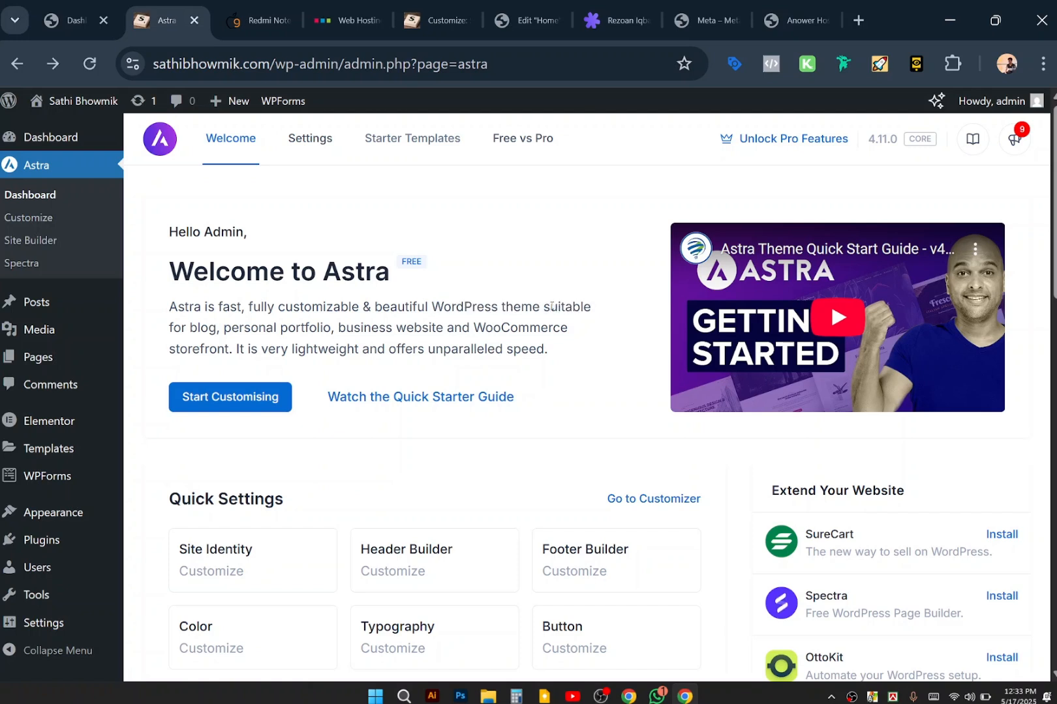
left_click_drag(551, 306, 558, 307)
left_click(573, 304)
left_click_drag(566, 308, 572, 307)
left_click(571, 308)
left_click_drag(529, 349, 536, 349)
left_click(604, 340)
Highlight the FREE badge and Welcome to Astra heading text several times.
left_click_drag(400, 259, 434, 267)
left_click(421, 261)
left_click_drag(420, 261, 402, 263)
left_click(401, 263)
left_click_drag(401, 262, 438, 265)
left_click(410, 268)
left_click(419, 262)
left_click_drag(403, 260, 425, 267)
left_click(459, 270)
left_click(421, 261)
triple_click(418, 261)
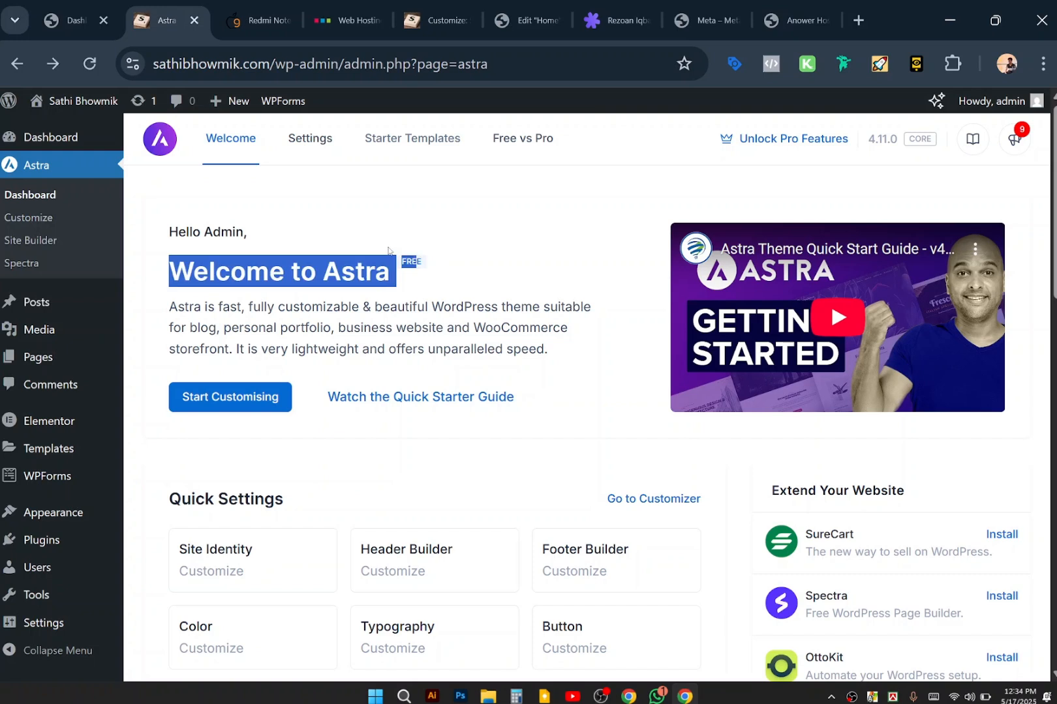
left_click(401, 257)
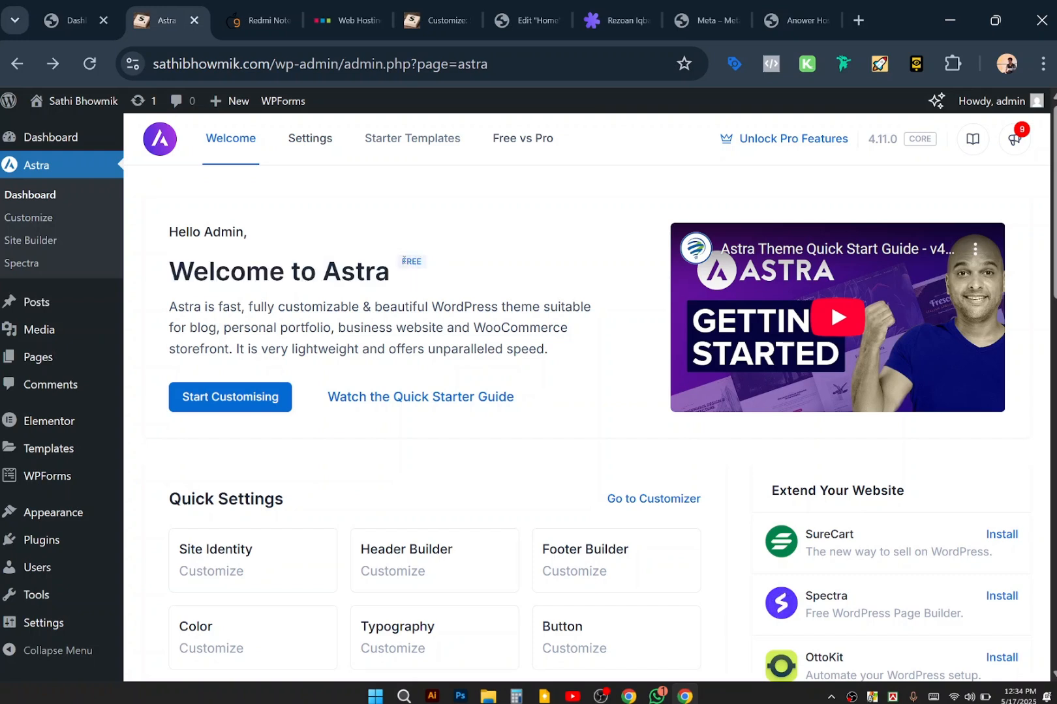
double_click(433, 270)
left_click(416, 261)
Switch to the anowr.com reference portfolio tab.
key("super+Tab")
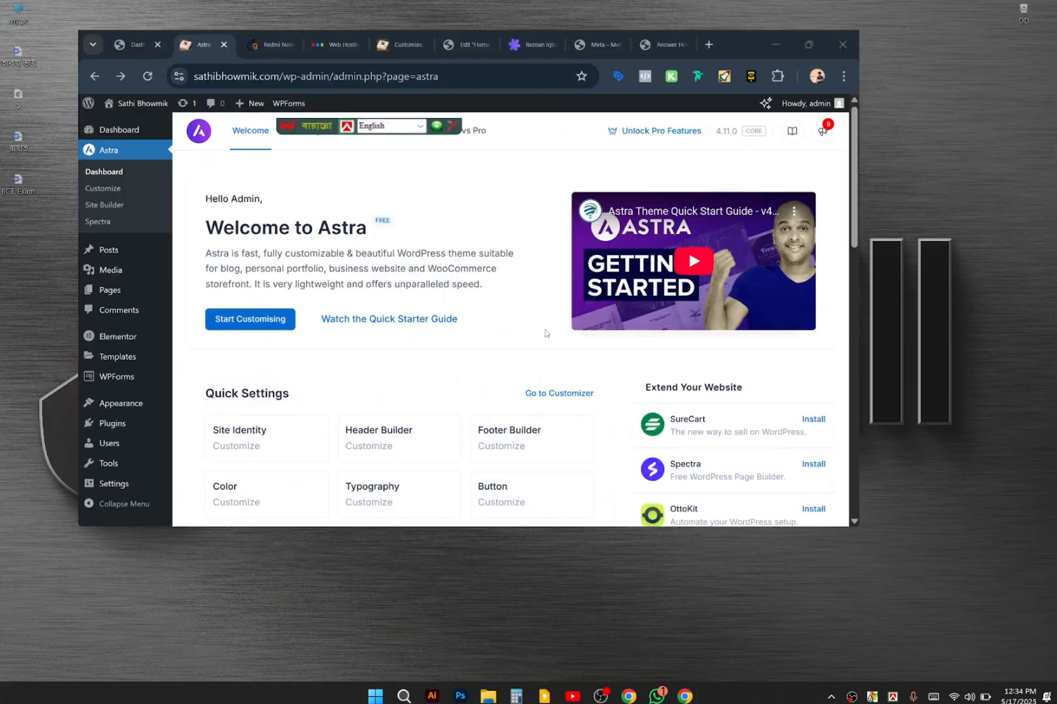
key("Escape")
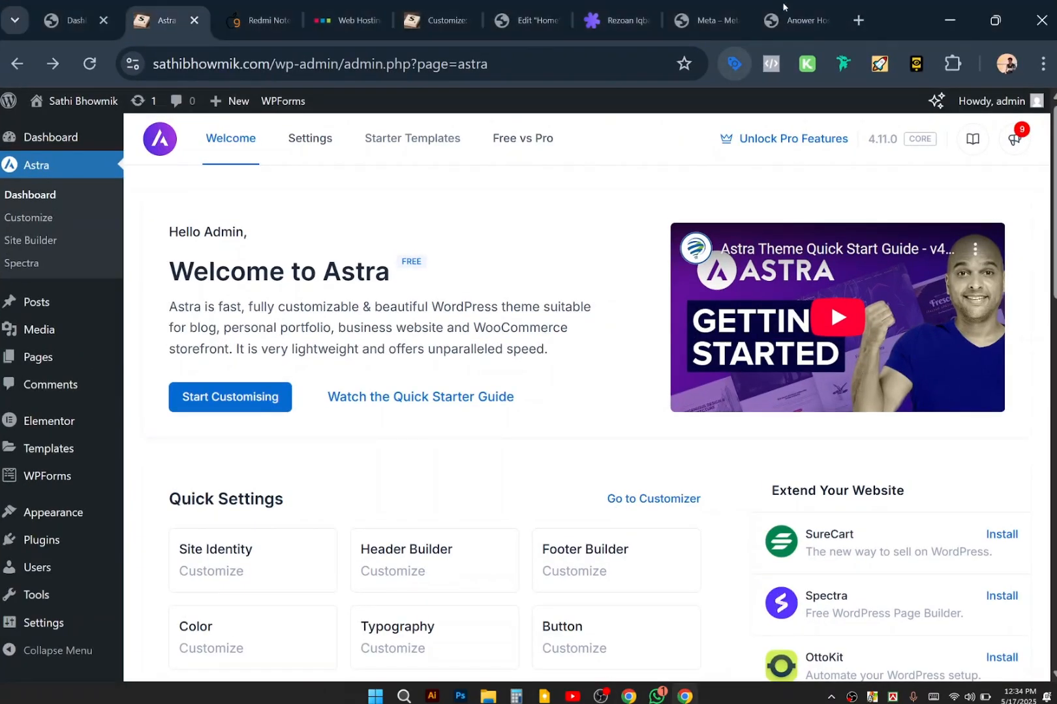
left_click(782, 7)
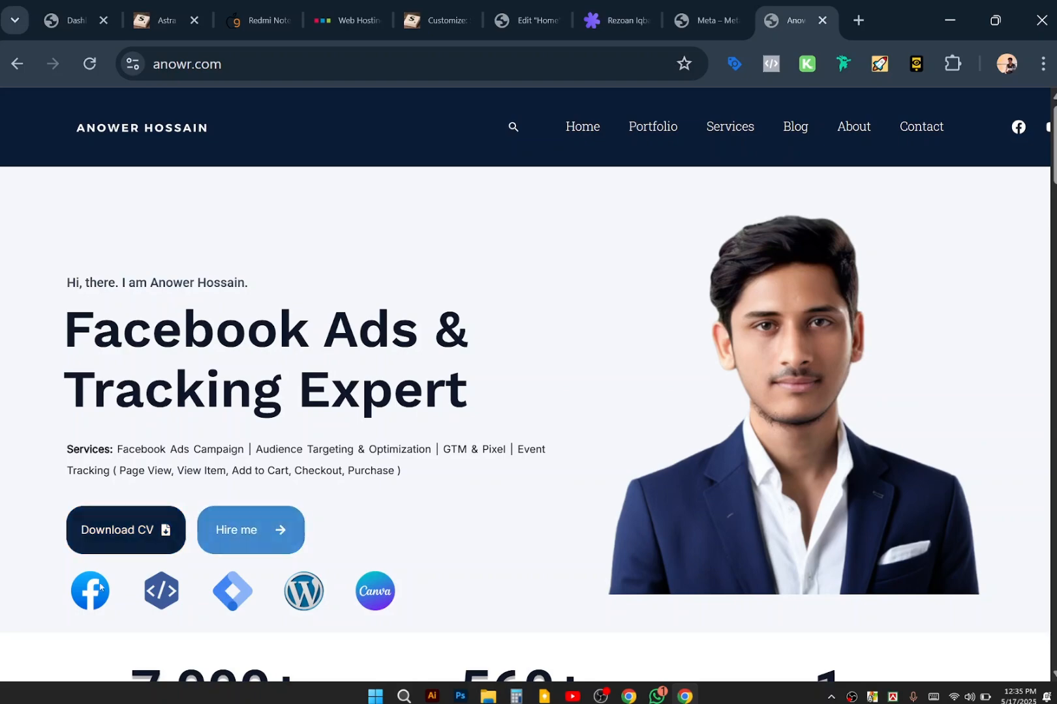
Scroll up and down through the anowr.com portfolio hero.
scroll(642, 515, "down", 5)
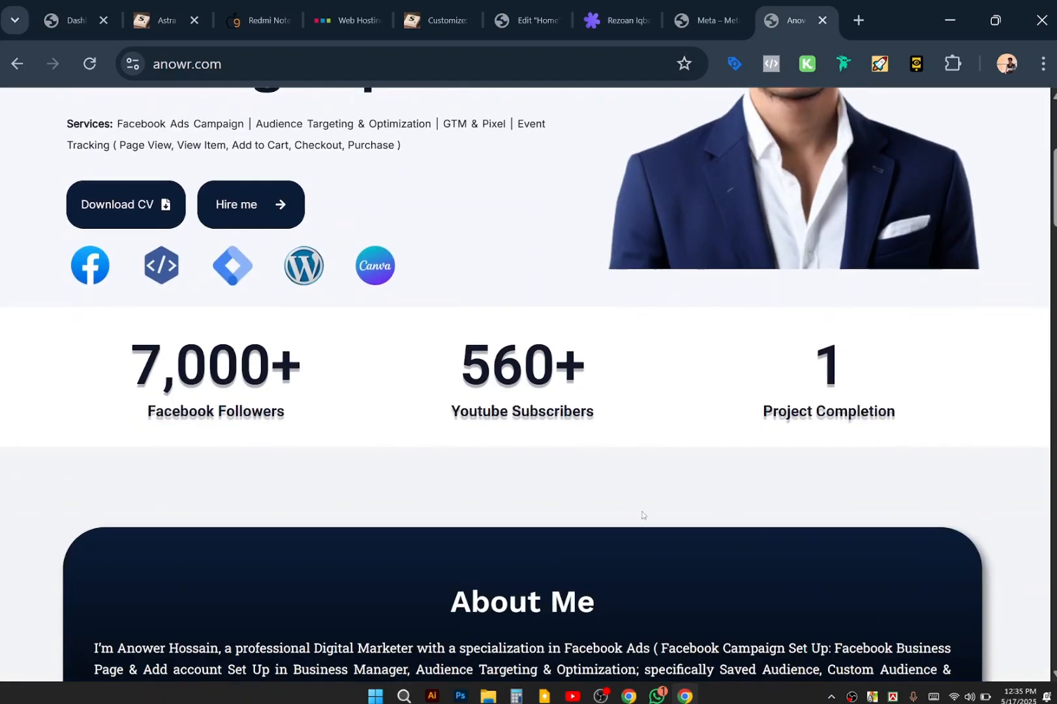
scroll(642, 515, "up", 5)
scroll(642, 515, "down", 7)
scroll(642, 515, "down", 9)
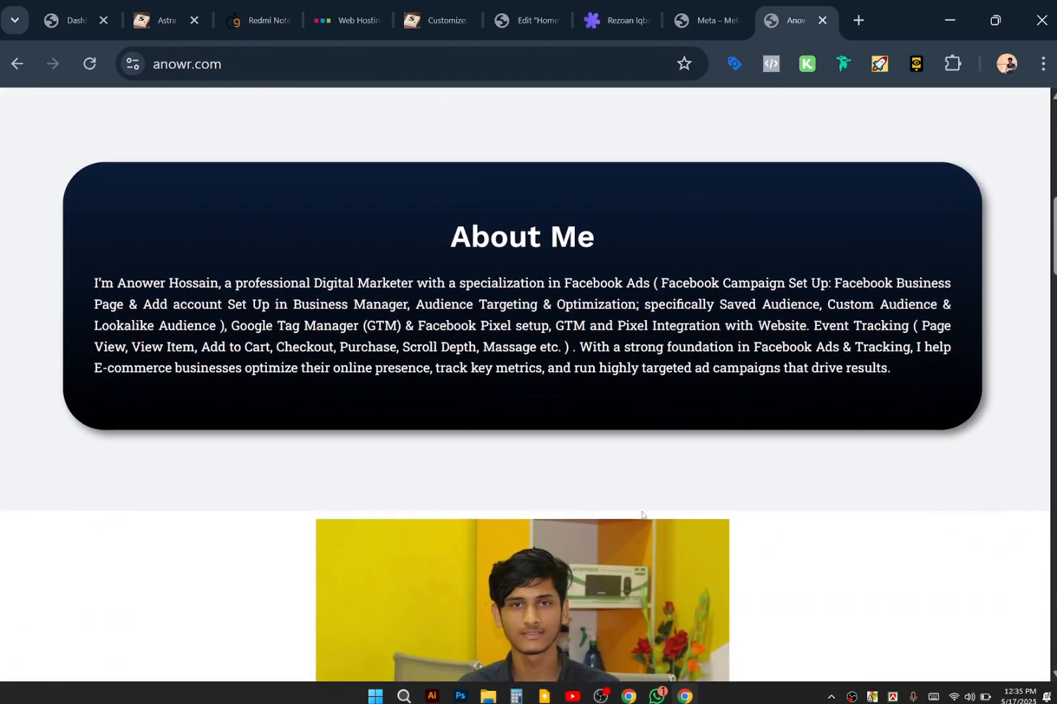
scroll(642, 512, "up", 4)
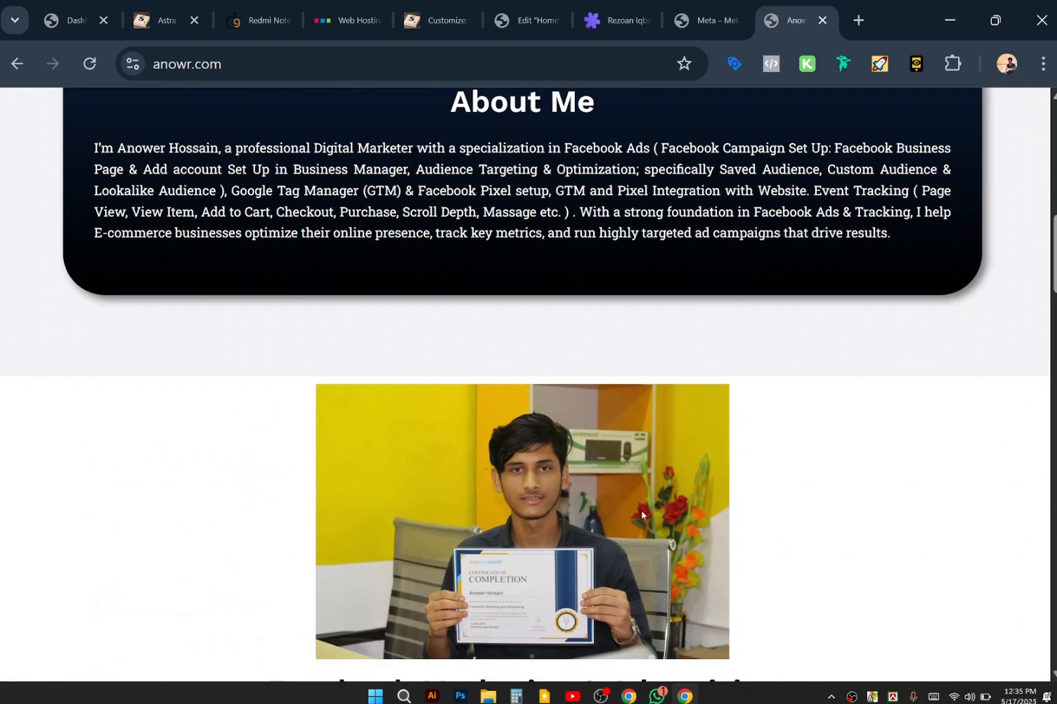
scroll(642, 514, "up", 10)
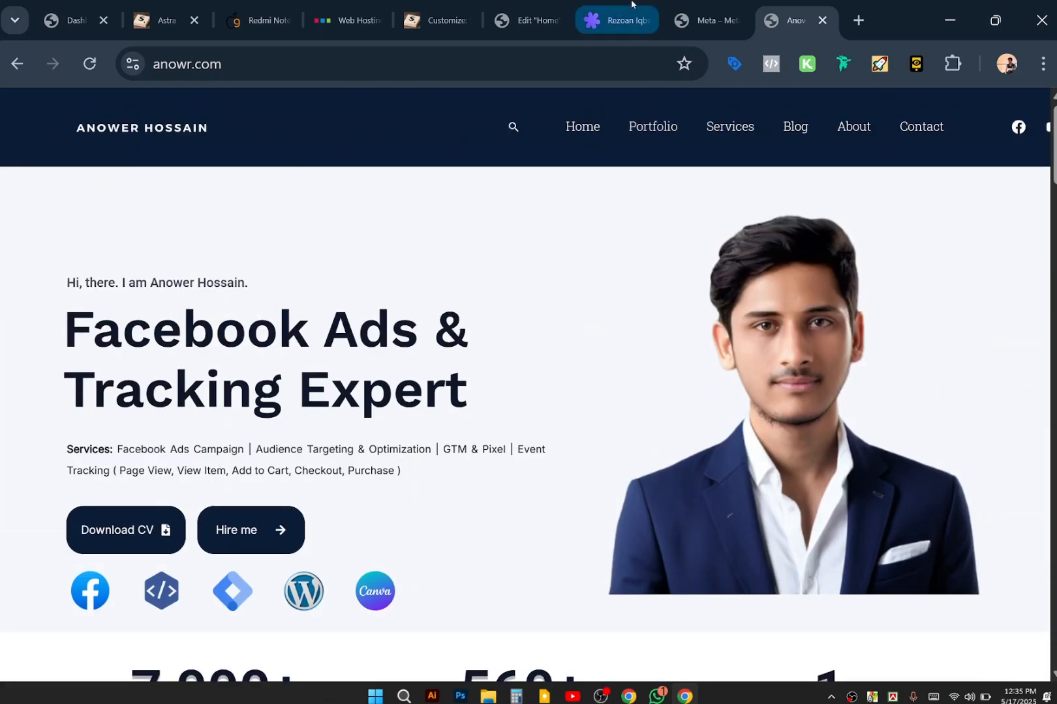
Compare the second and third reference portfolios, return to anowr.com, then bring OBS forward.
left_click(617, 21)
scroll(557, 516, "down", 5)
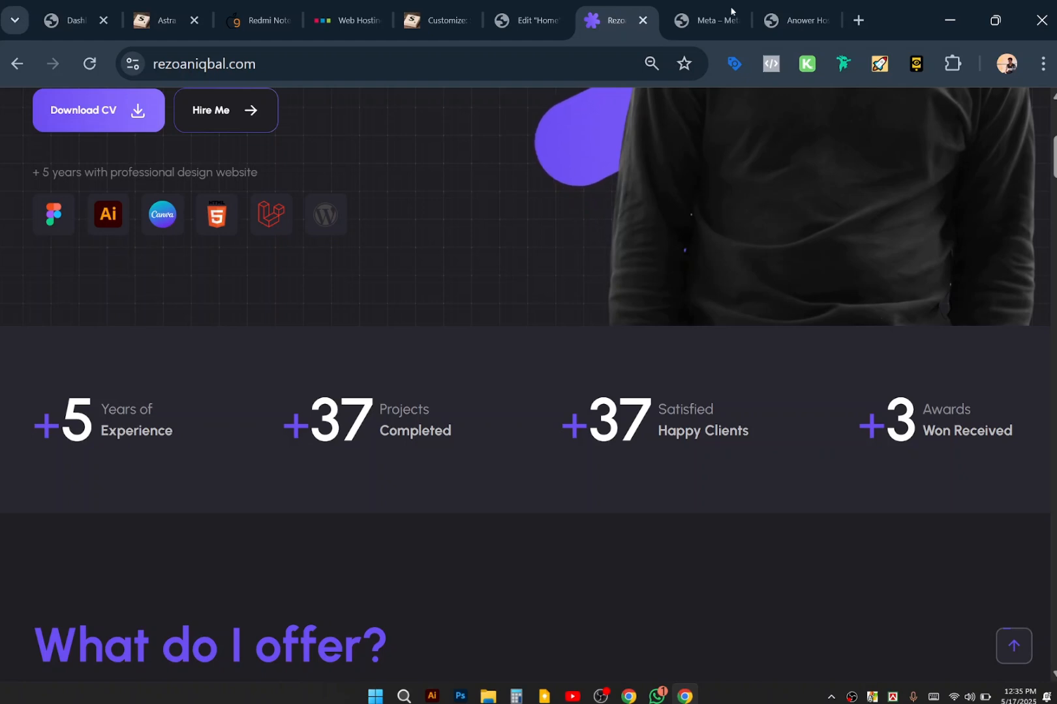
left_click(709, 13)
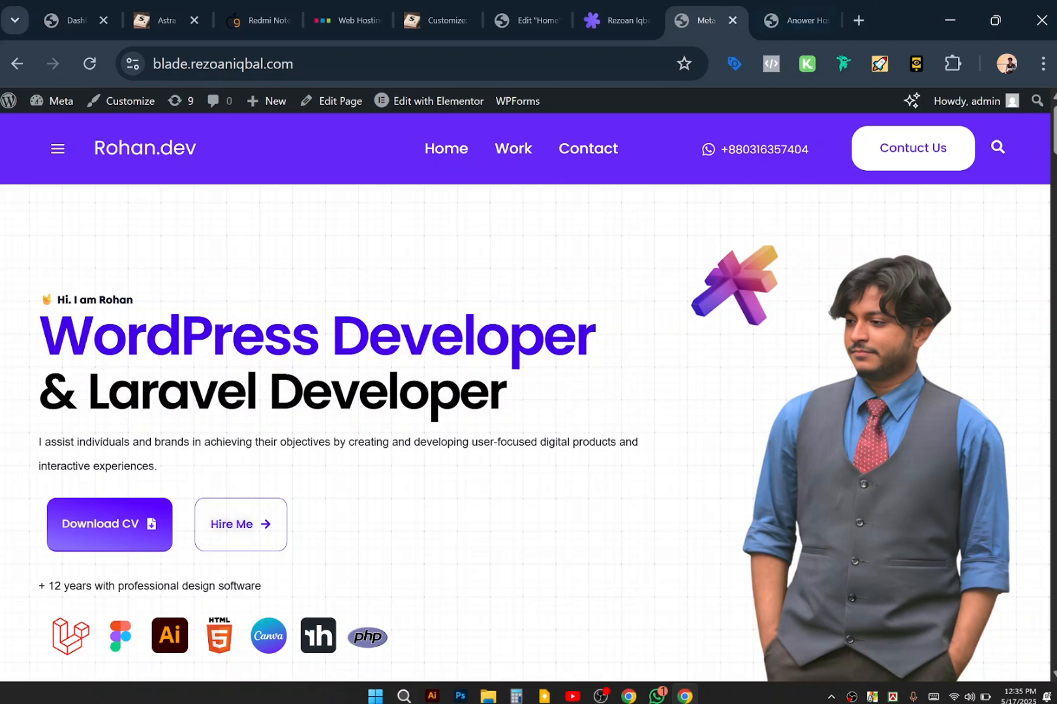
left_click(786, 20)
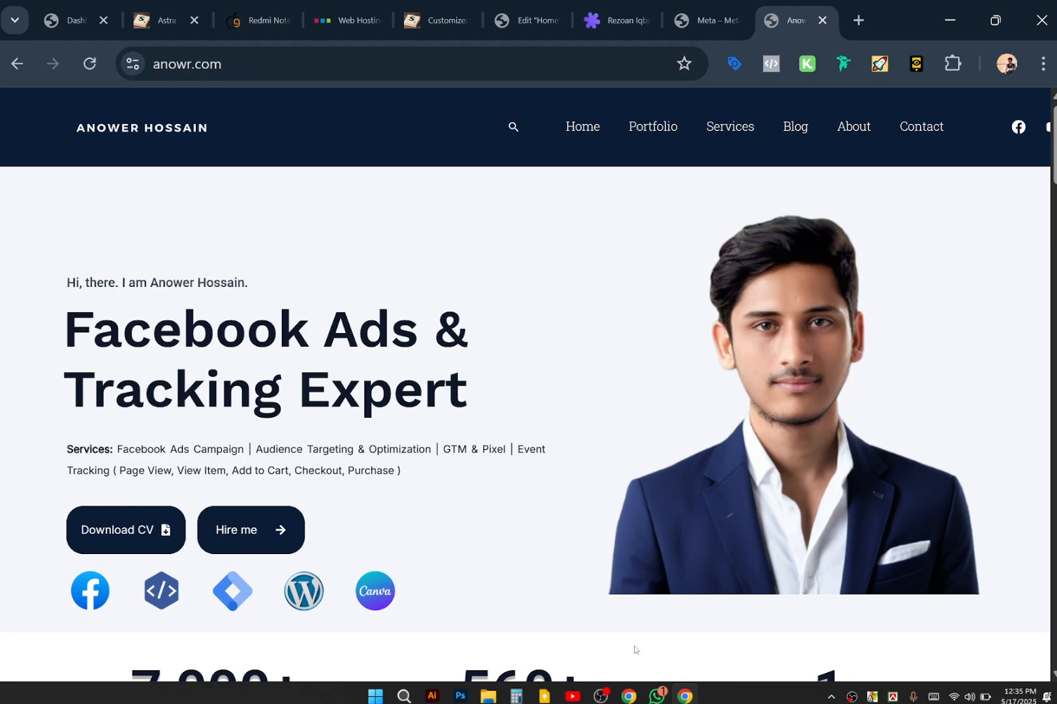
left_click(598, 697)
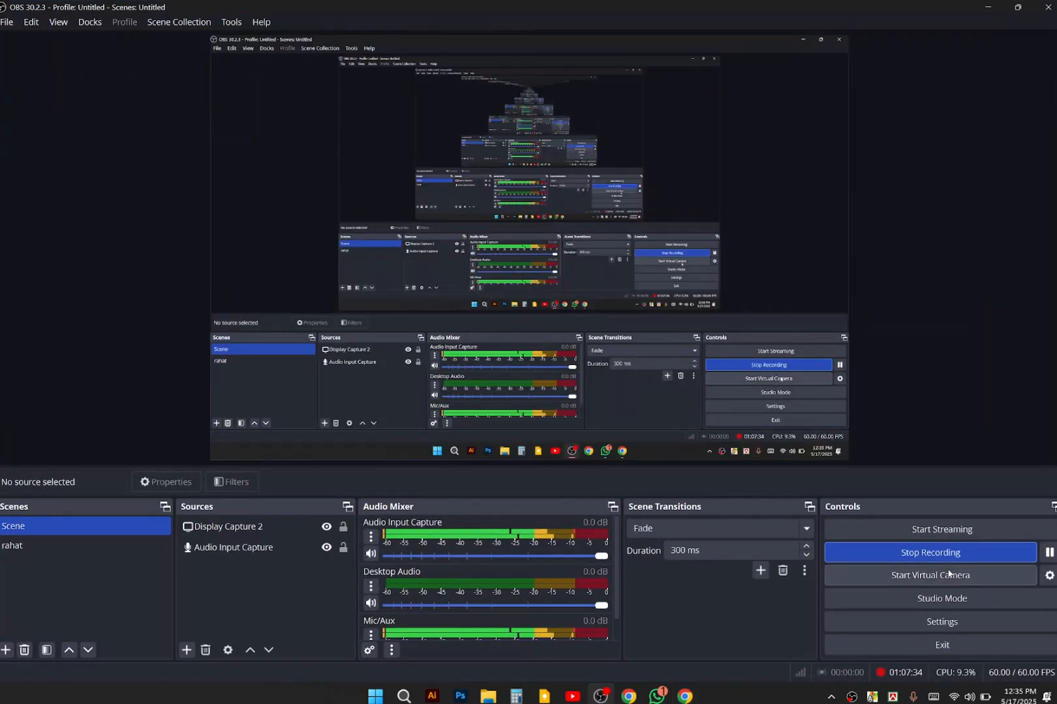